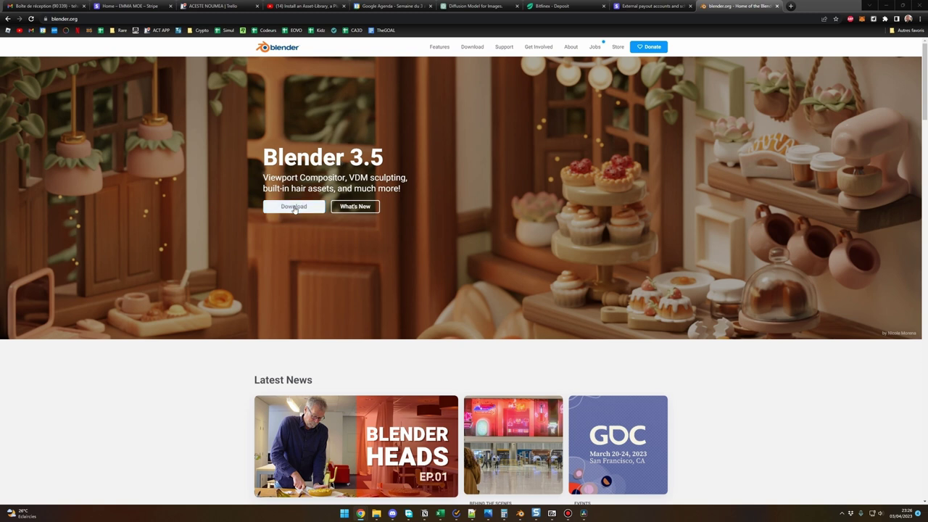
# Download the Blender 3.5 Windows installer from blender.org
pyautogui.click(511, 360)
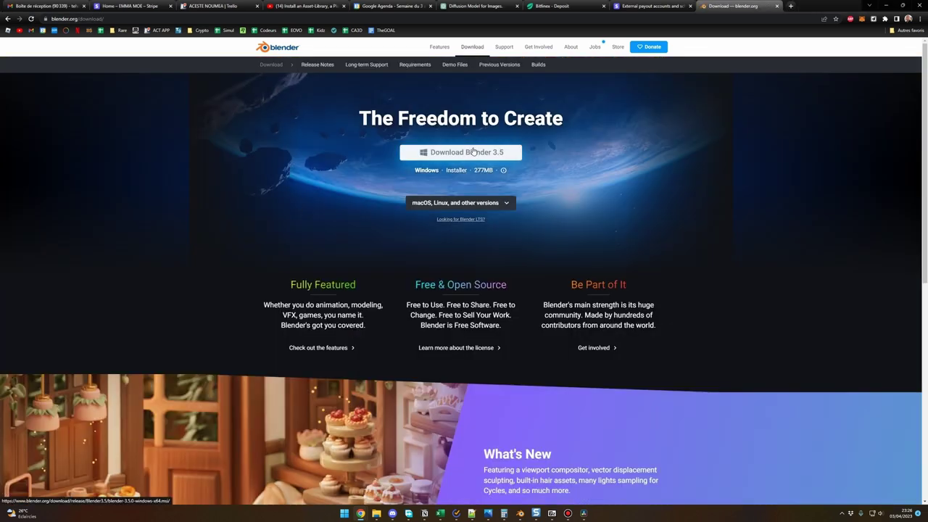
pyautogui.click(489, 205)
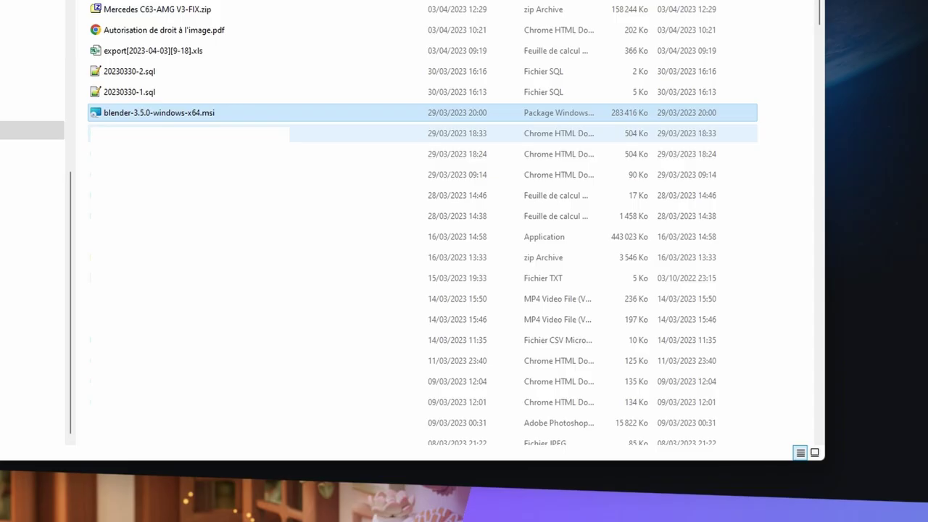
# Run blender-3.5.0-windows-x64.msi and proceed through the setup wizard's first pages
pyautogui.doubleClick(154, 113)
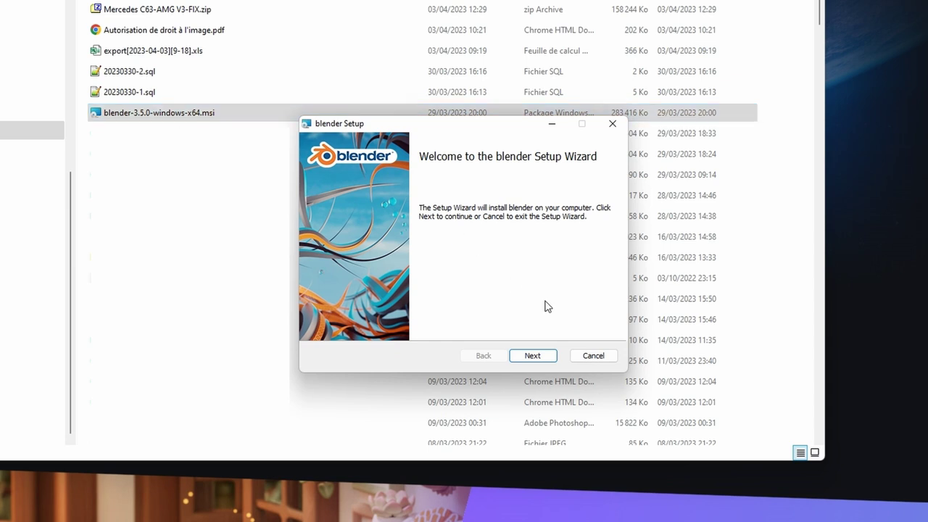
pyautogui.click(532, 356)
pyautogui.click(388, 324)
pyautogui.click(534, 356)
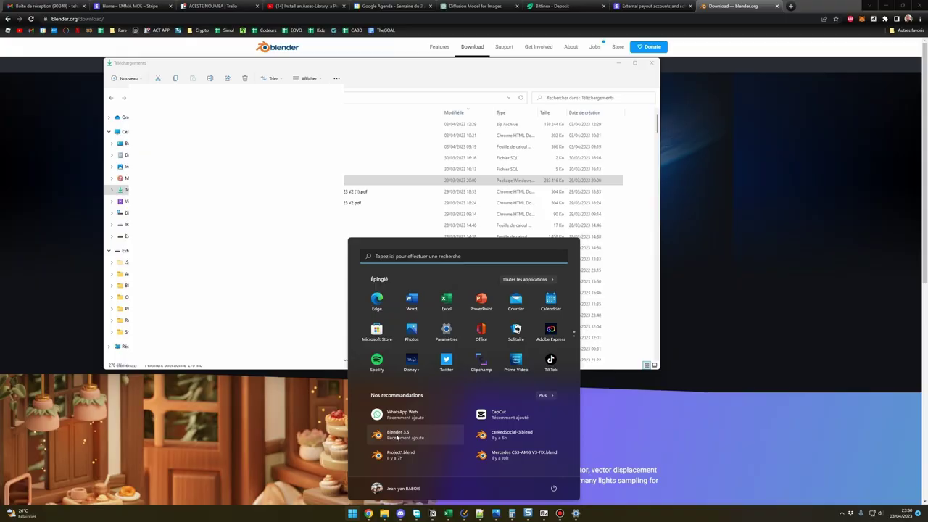
# Launch the newly installed Blender 3.5 and dismiss its splash screen
pyautogui.click(397, 434)
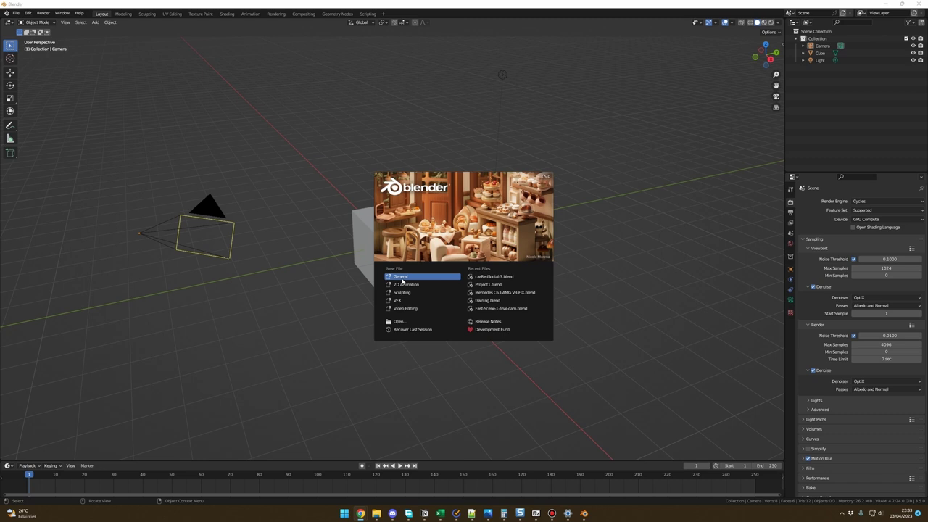
pyautogui.click(339, 290)
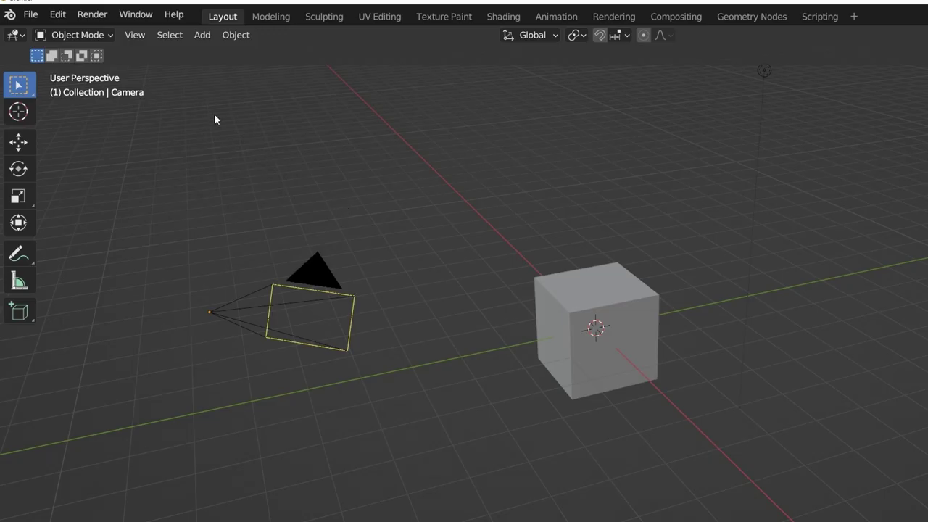
pyautogui.click(30, 15)
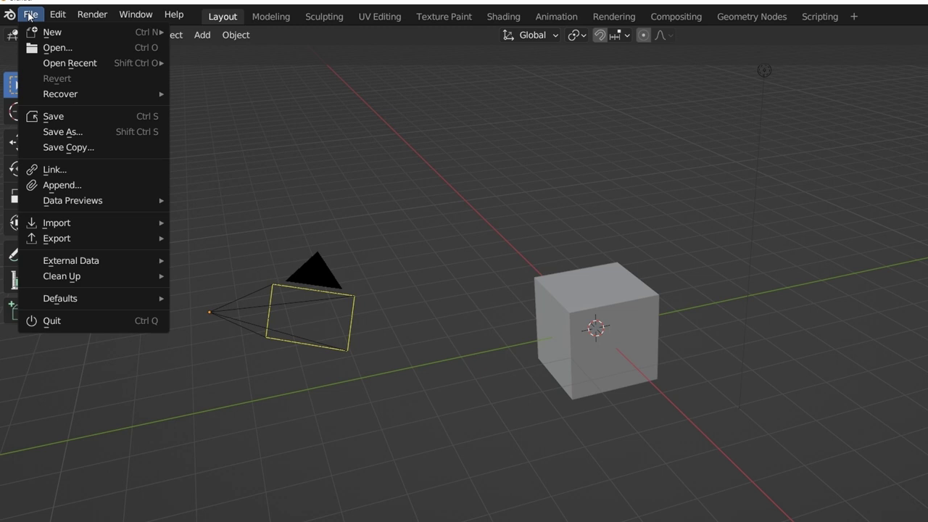
pyautogui.moveTo(58, 15)
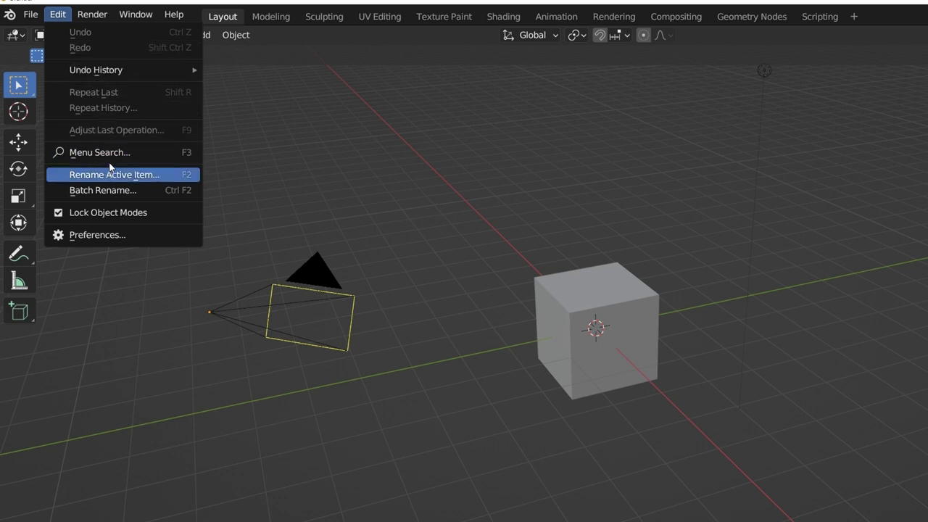
pyautogui.click(90, 236)
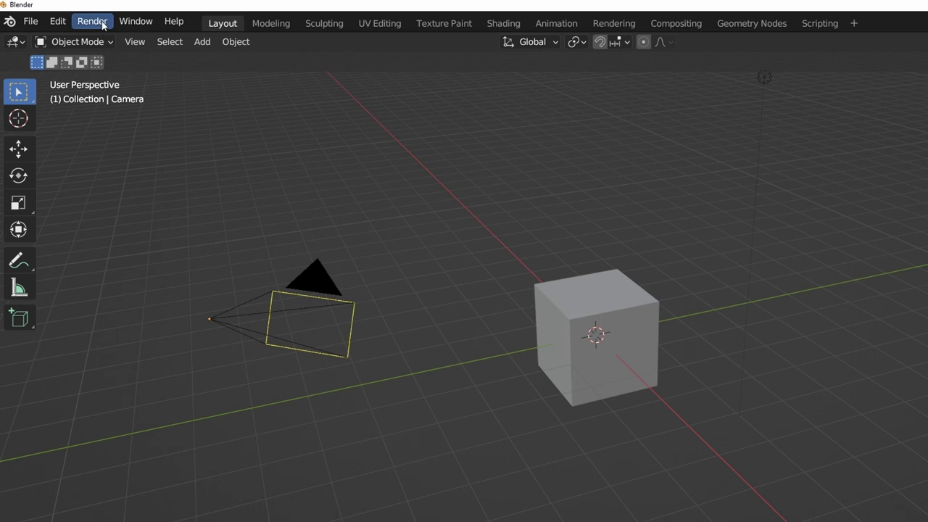
pyautogui.click(102, 23)
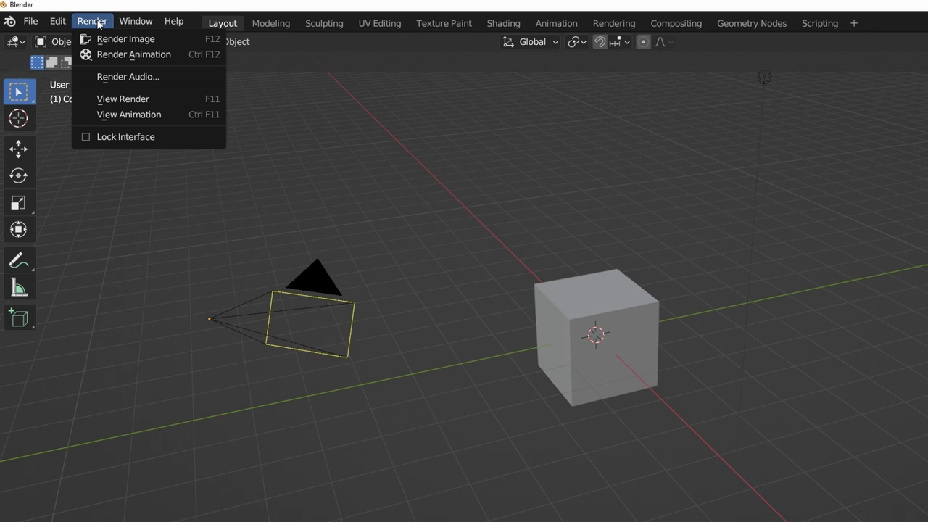
pyautogui.moveTo(135, 22)
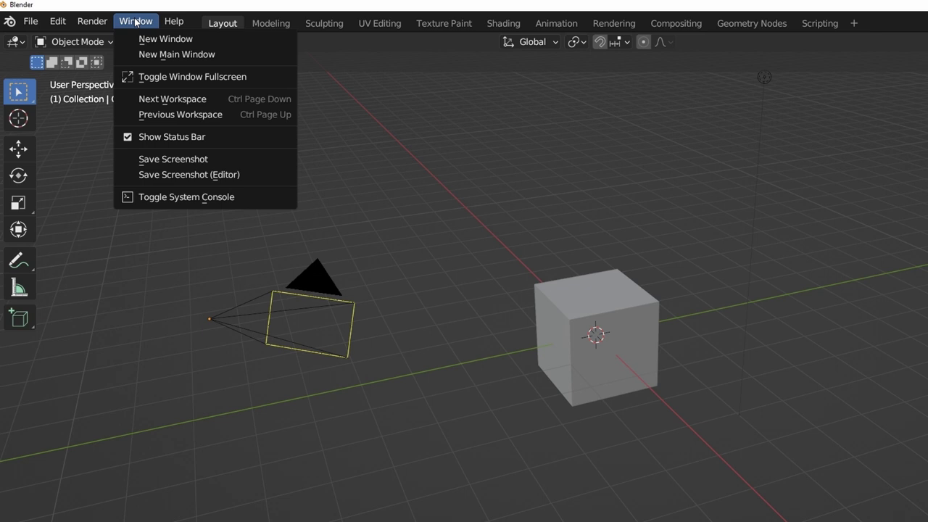
pyautogui.moveTo(172, 21)
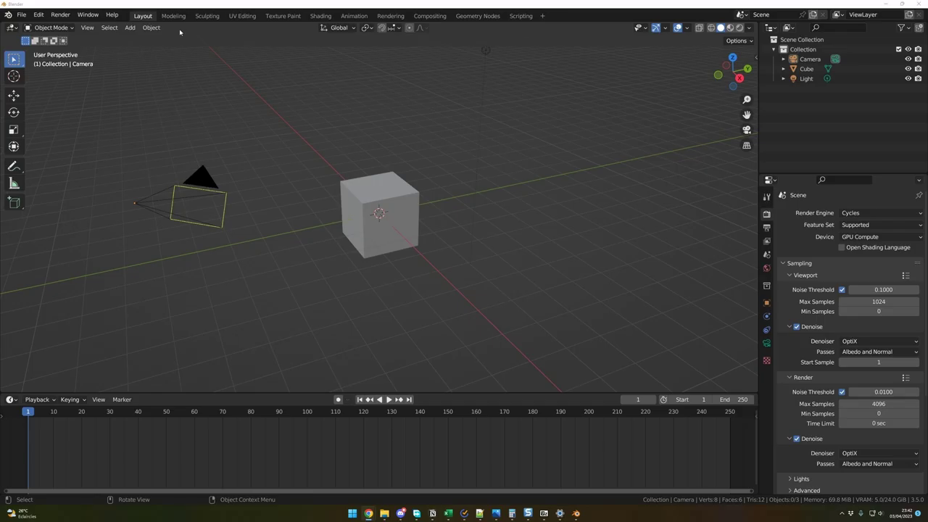
# Look through the Modeling, Sculpting, Animation, Compositing and Shading workspaces to compare their layouts
pyautogui.click(174, 16)
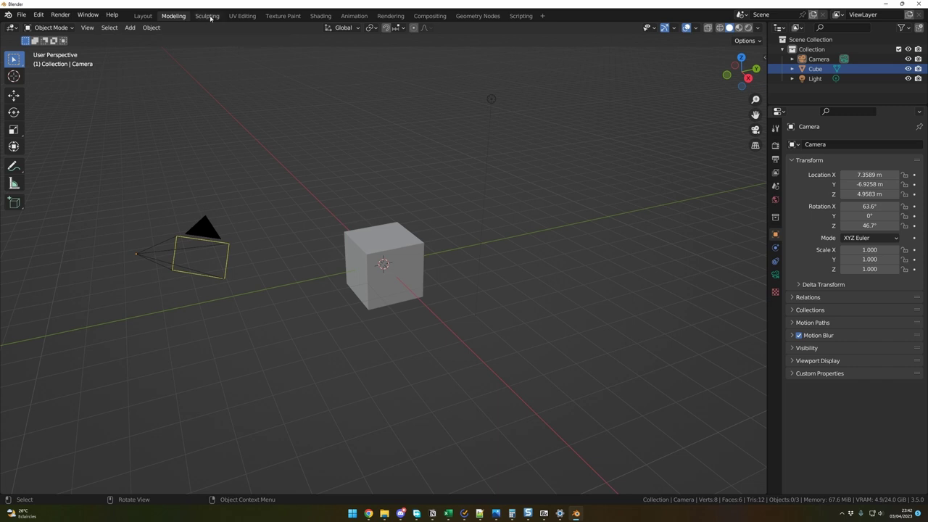
pyautogui.click(208, 16)
pyautogui.click(353, 16)
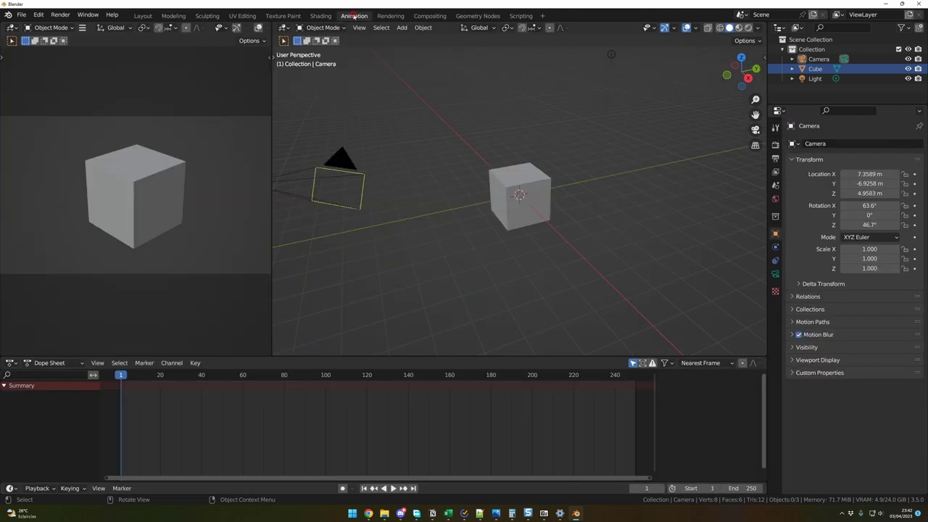
pyautogui.click(430, 16)
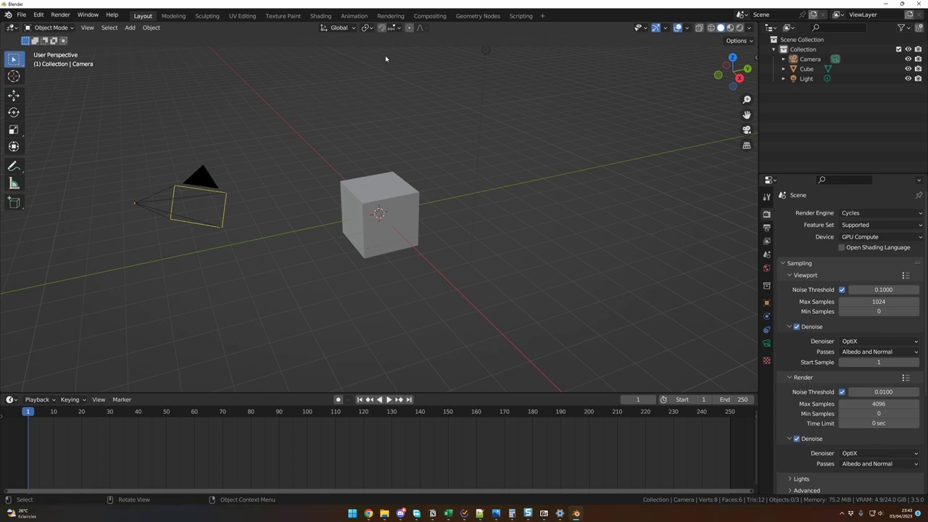
pyautogui.click(322, 16)
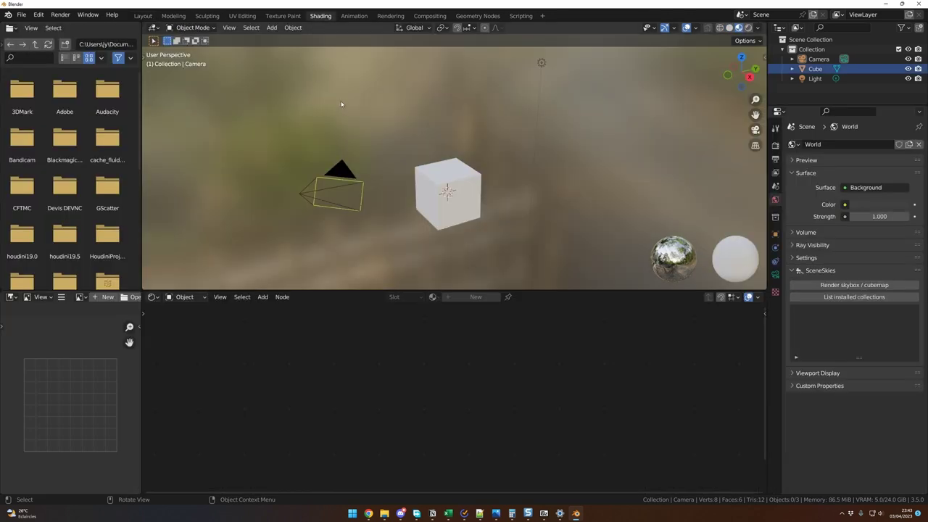
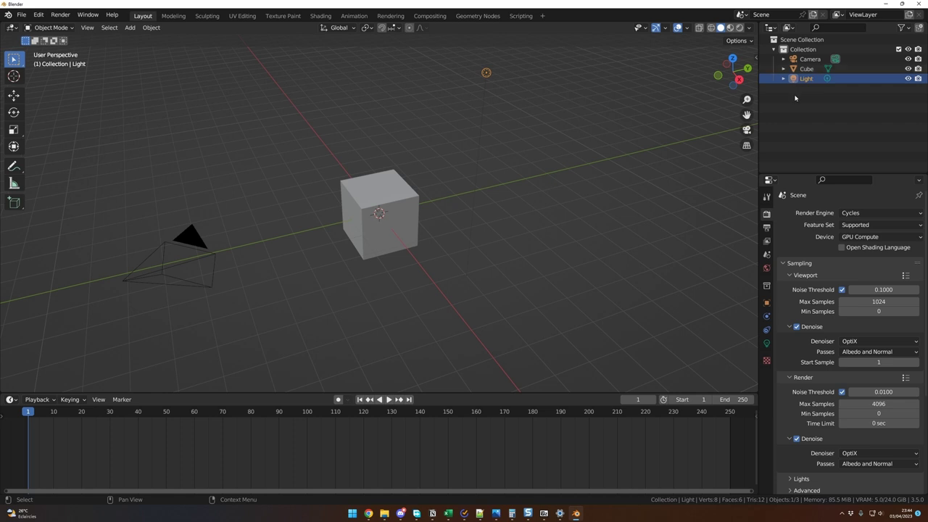
# Create a new collection named Test in the scene and move the Cube and the Light into it
pyautogui.click(802, 99)
pyautogui.rightClick(802, 102)
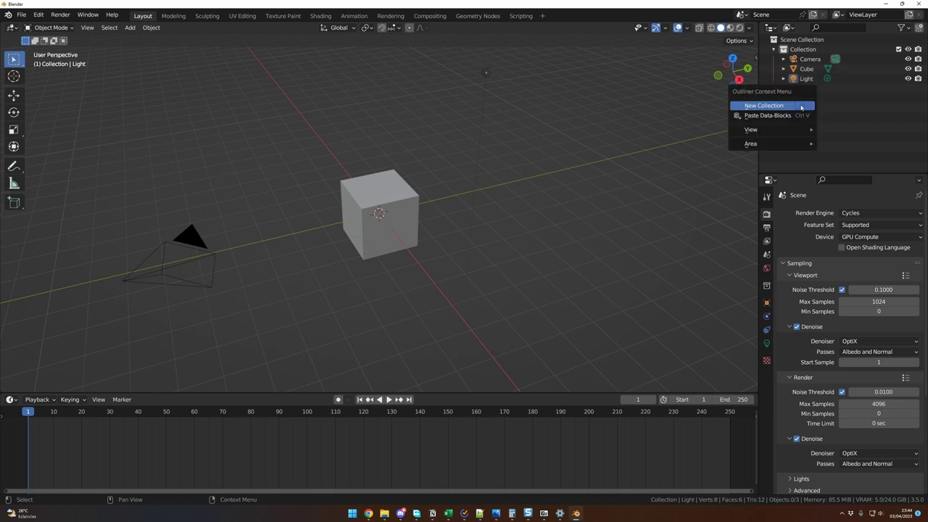
pyautogui.click(783, 106)
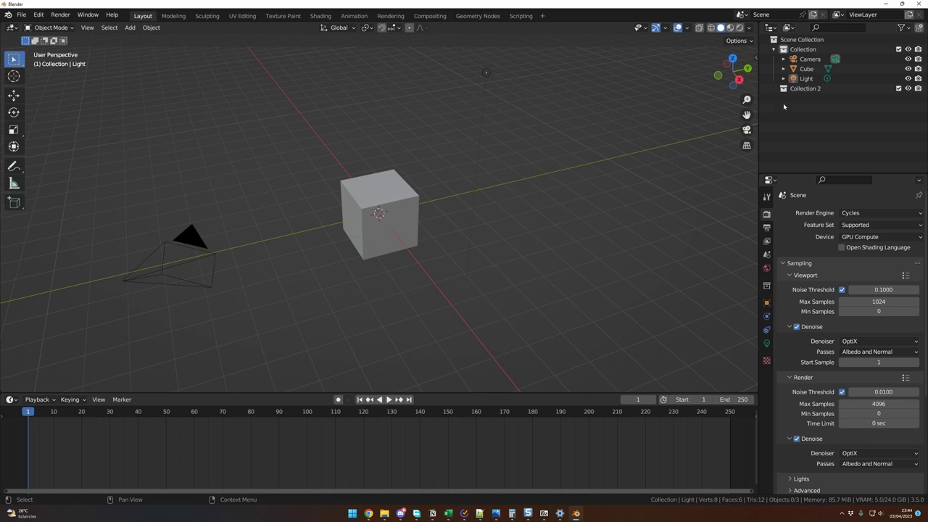
pyautogui.doubleClick(807, 88)
pyautogui.write('Test')
pyautogui.press('Return')
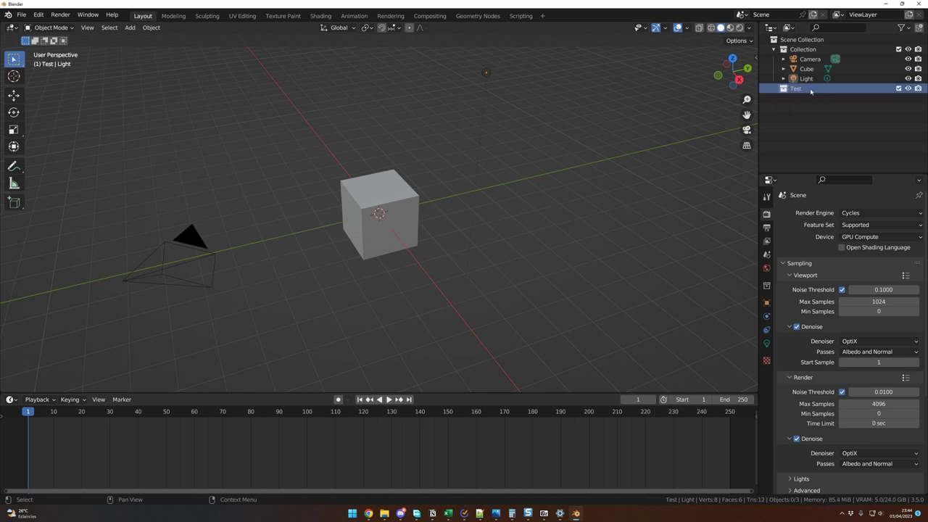
pyautogui.moveTo(806, 68); pyautogui.dragTo(798, 93)
pyautogui.click(834, 123)
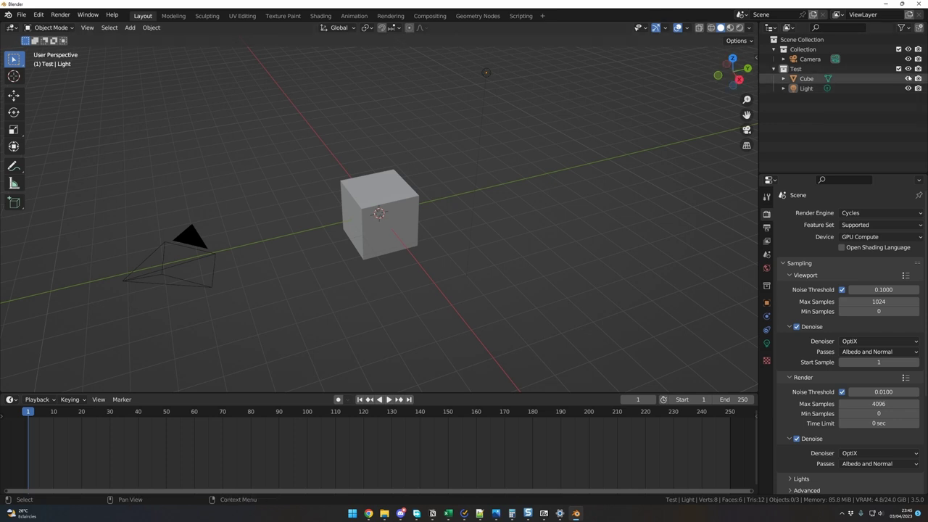
# Switch the Cube's viewport visibility off and on again, and do the same for its render visibility
pyautogui.click(810, 79)
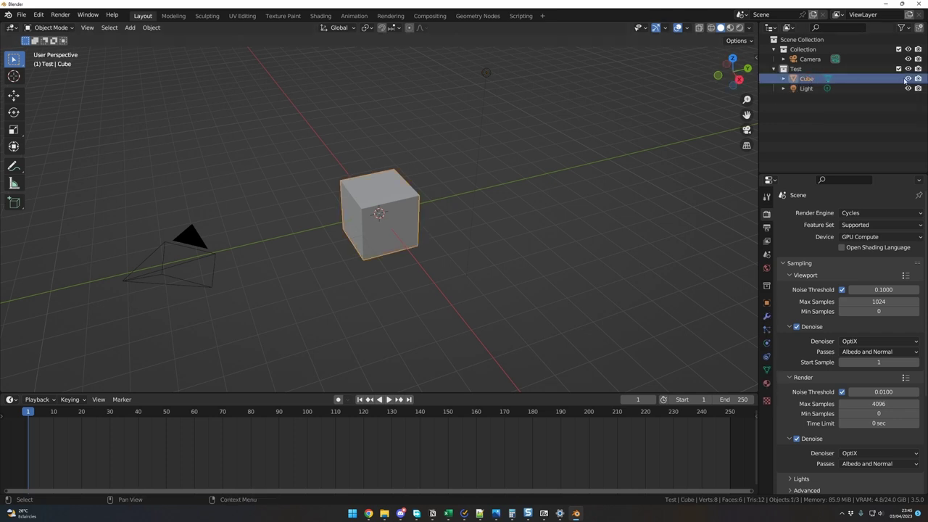
pyautogui.click(908, 79)
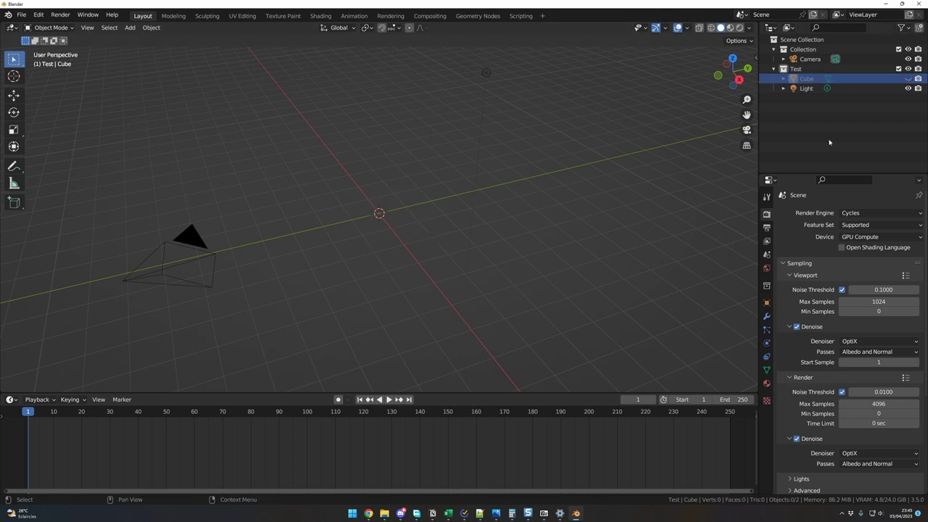
pyautogui.click(908, 78)
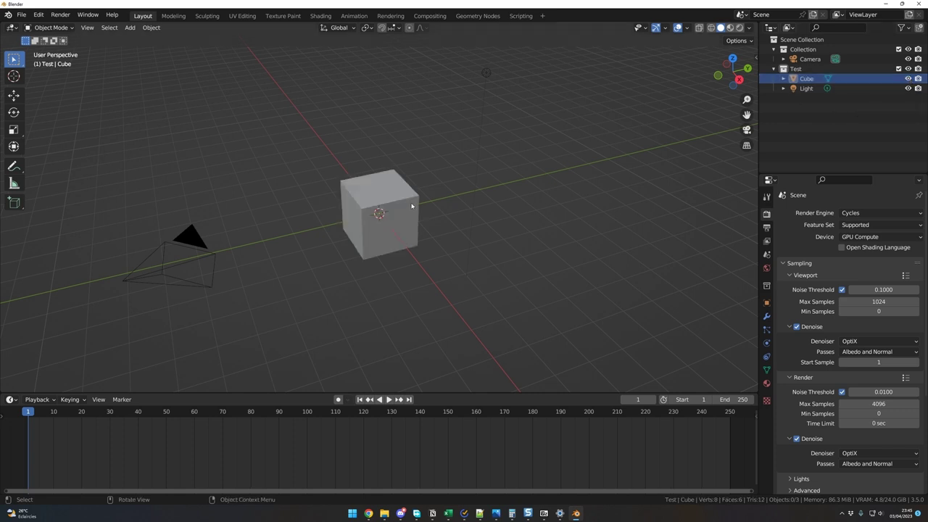
pyautogui.click(919, 78)
pyautogui.click(919, 78)
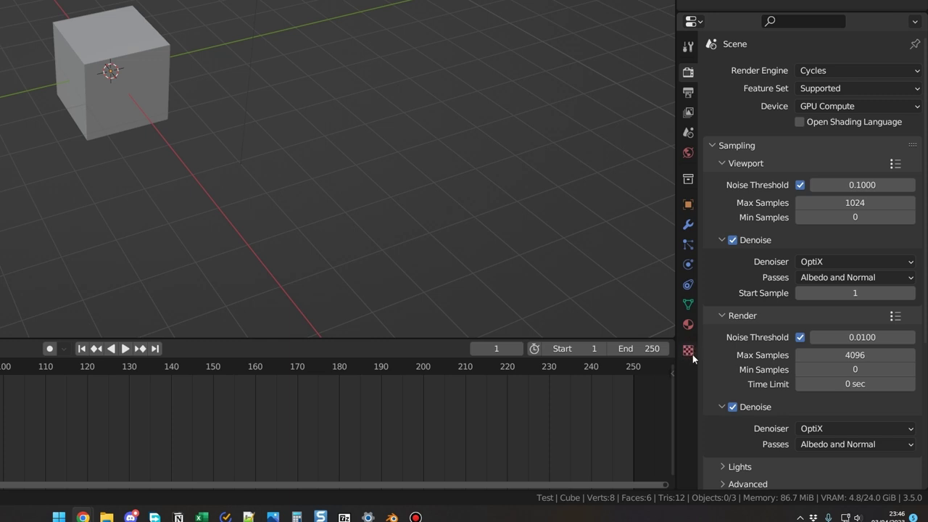
# Examine the Tool, Texture and Collection properties, leaving nothing selected and the Test collection's properties open
pyautogui.click(688, 46)
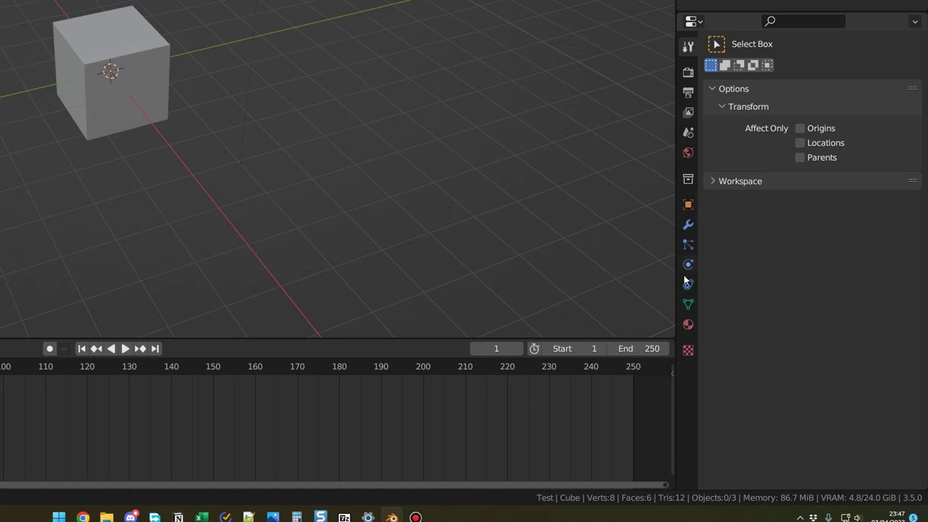
pyautogui.click(688, 351)
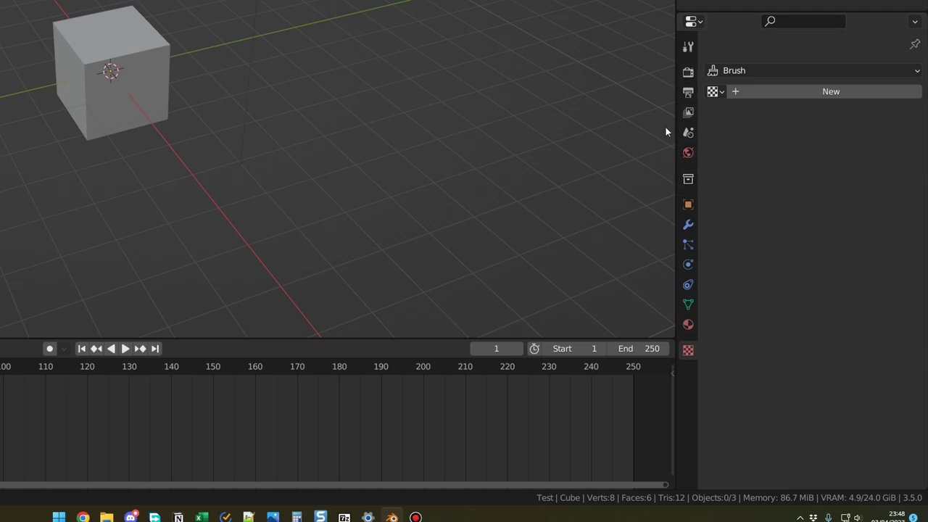
pyautogui.click(144, 65)
pyautogui.hotkey('alt', 'a')
pyautogui.click(688, 179)
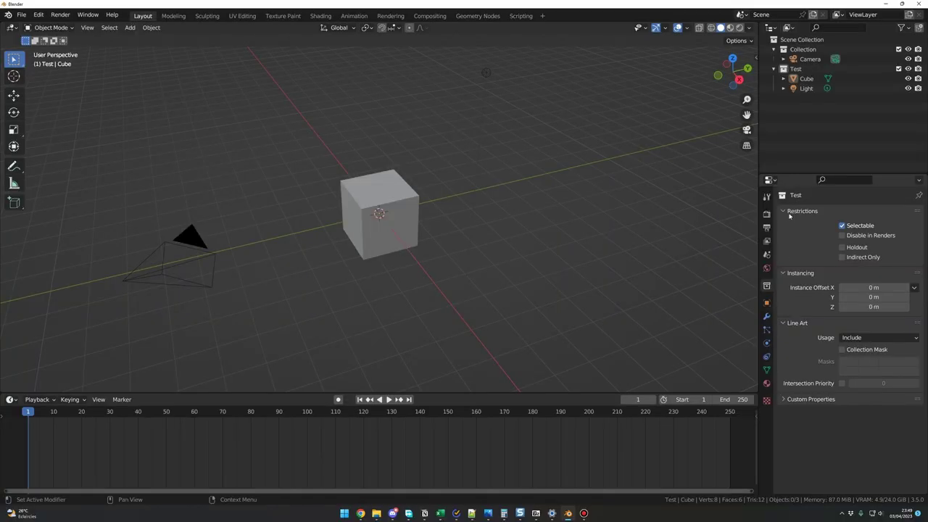
# Select the Cube, the Light and the Camera in turn to compare their available property categories, and clear the selection
pyautogui.click(808, 80)
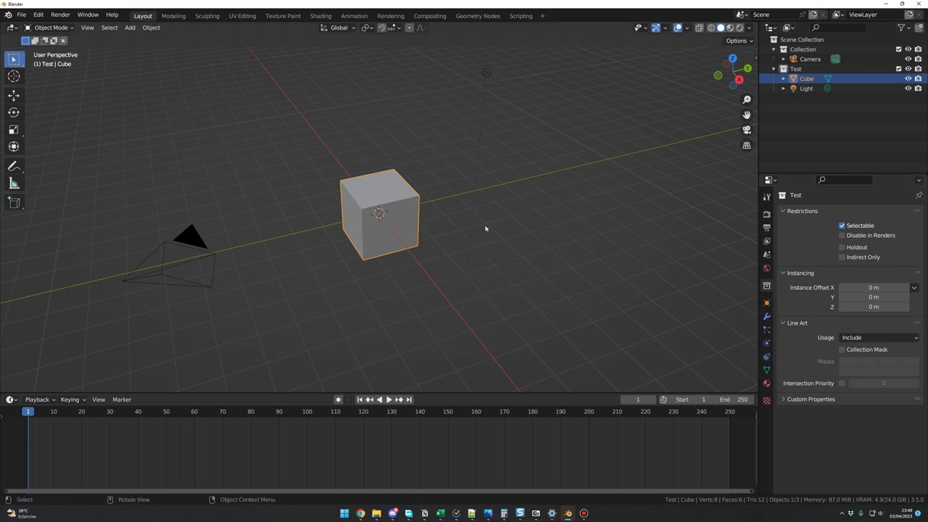
pyautogui.click(805, 88)
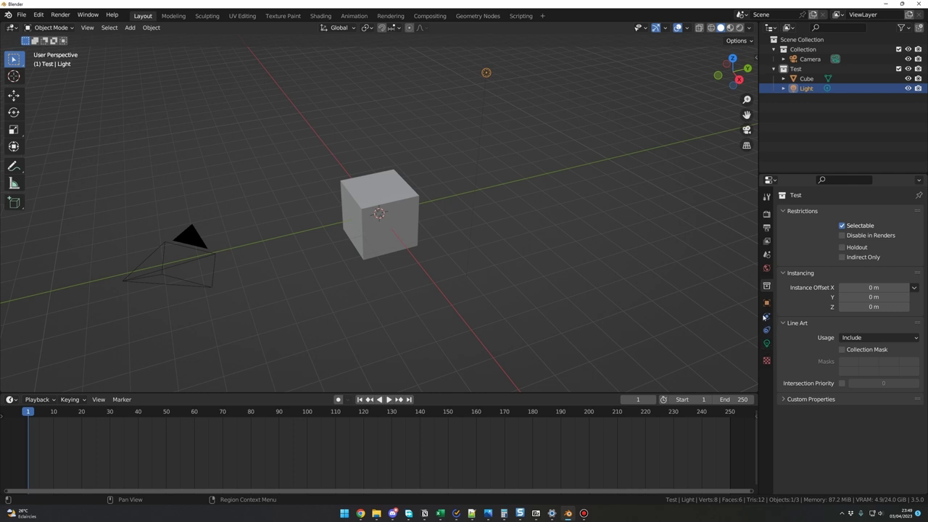
pyautogui.click(810, 59)
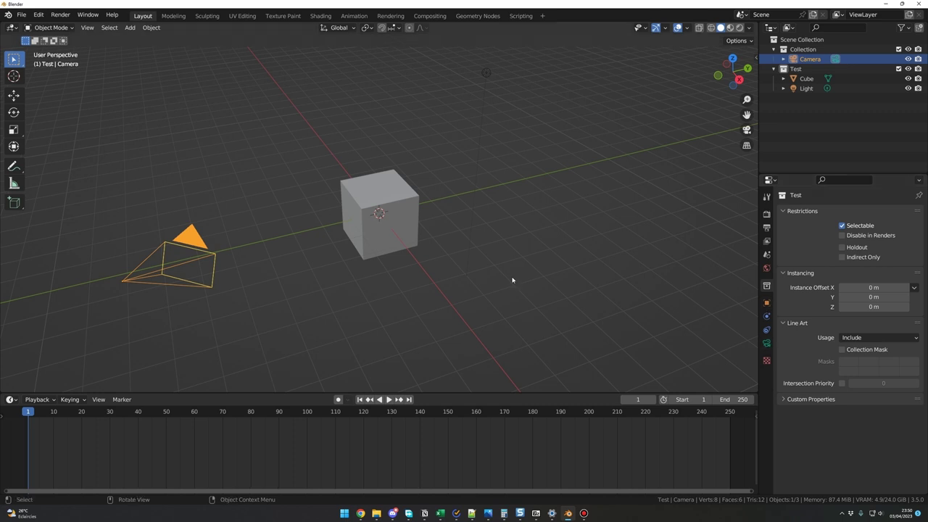
pyautogui.click(403, 237)
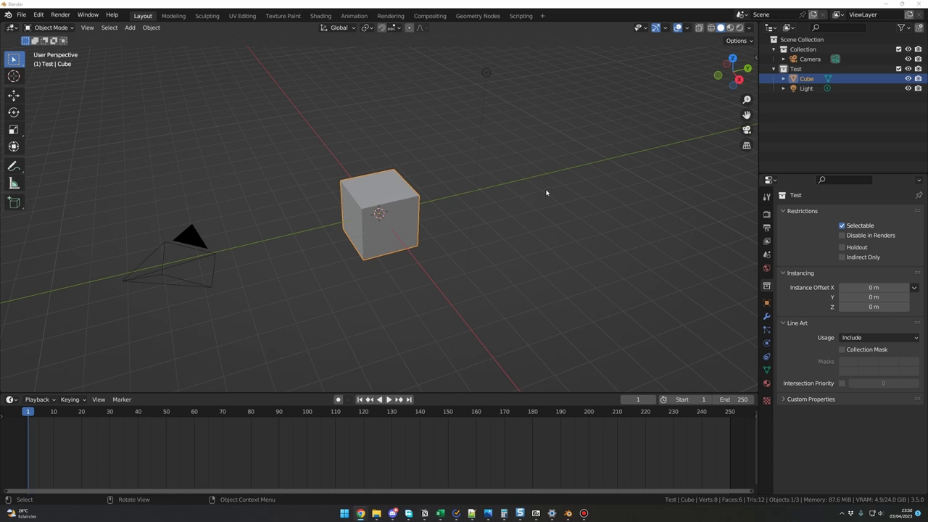
pyautogui.click(420, 150)
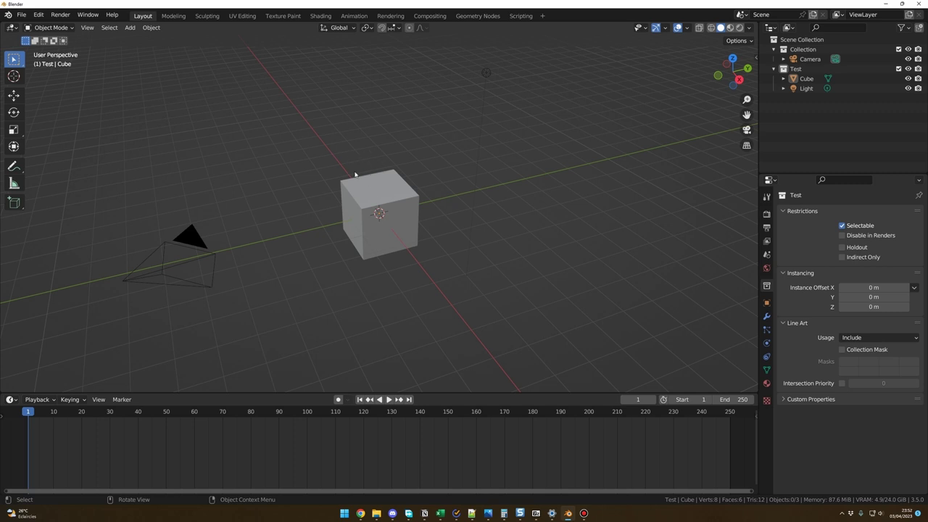
pyautogui.scroll(-2, 360, 239)
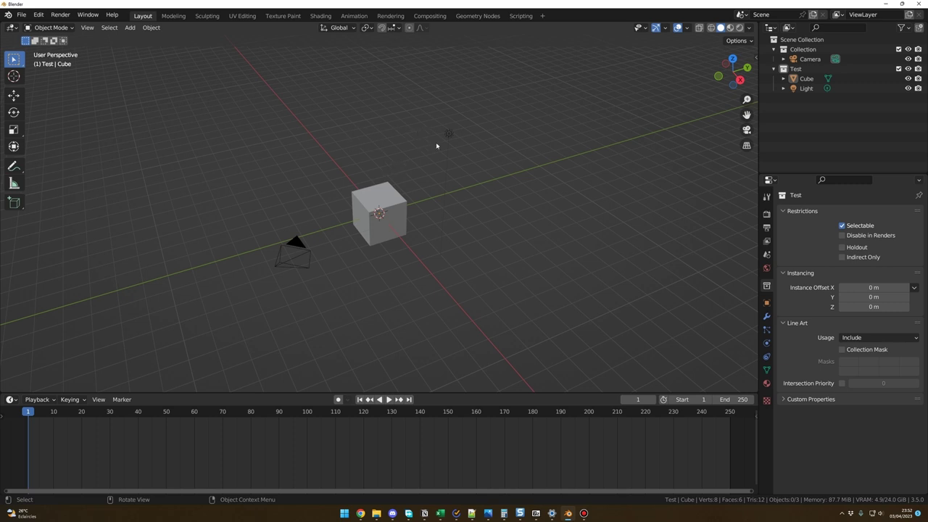
pyautogui.moveTo(436, 145); pyautogui.dragTo(411, 147, button='middle')
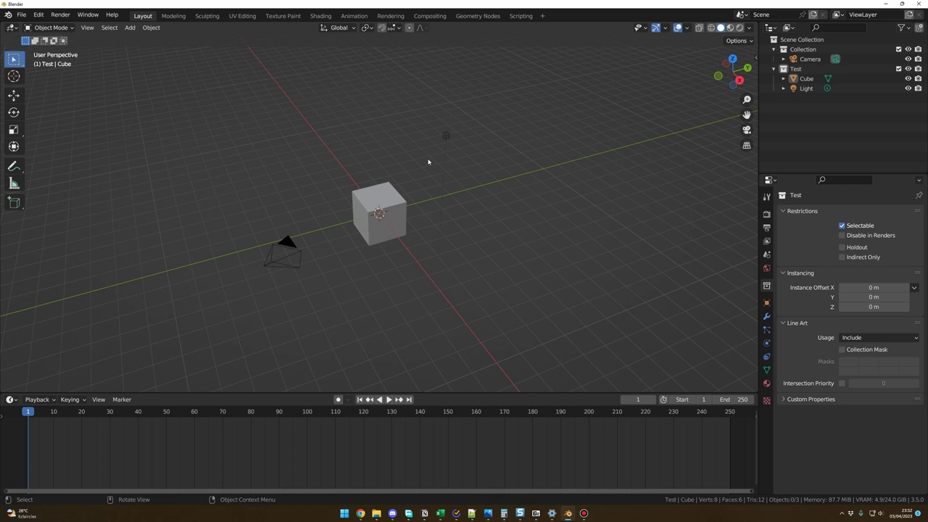
# Set the timeline's end frame to 200, then play the animation briefly and stop it at frame 58
pyautogui.moveTo(437, 206); pyautogui.dragTo(241, 390, button='middle')
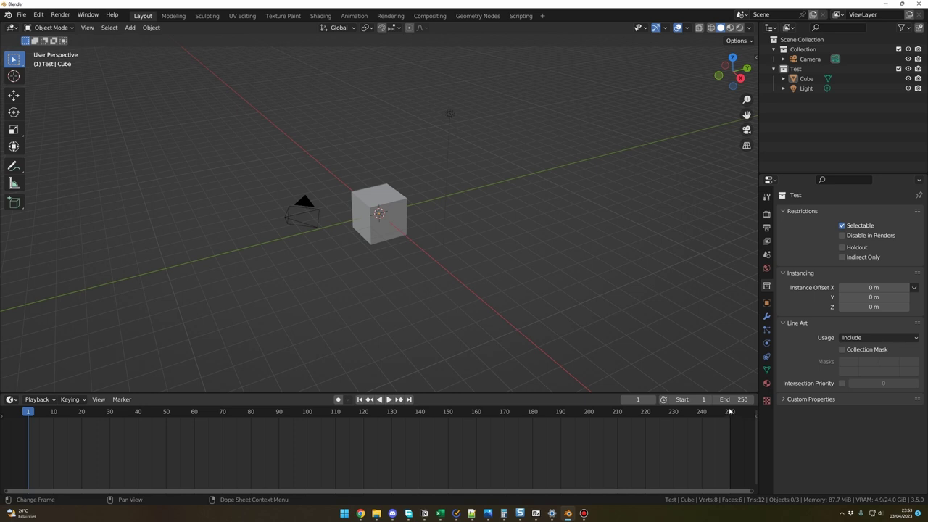
pyautogui.click(742, 398)
pyautogui.write('200')
pyautogui.press('Return')
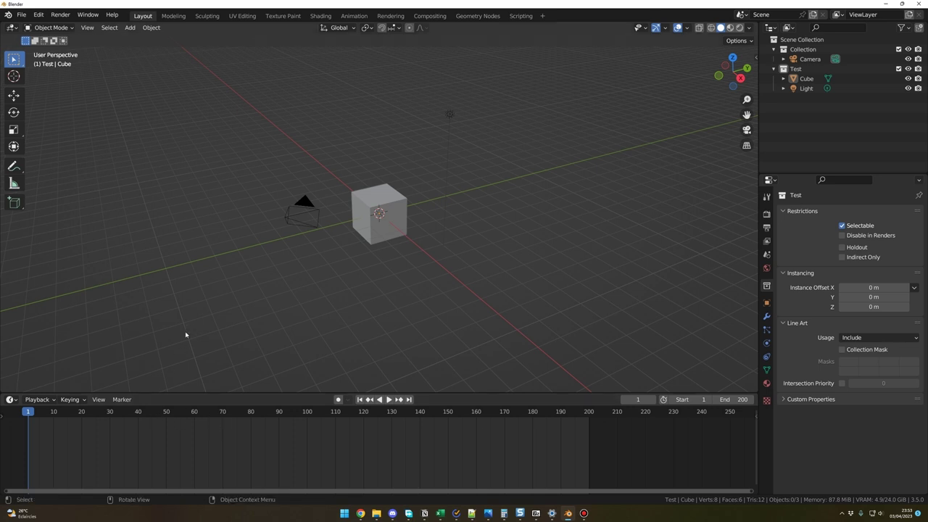
pyautogui.press('space')
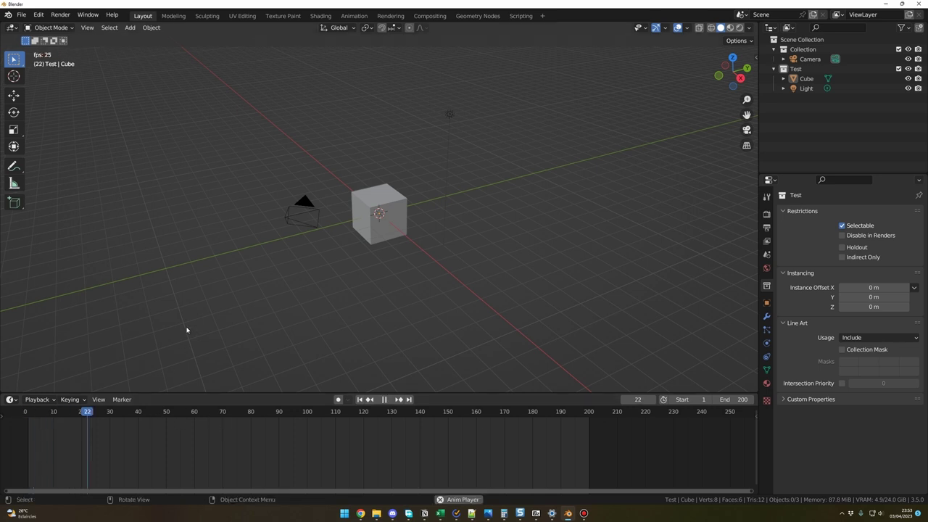
pyautogui.press('space')
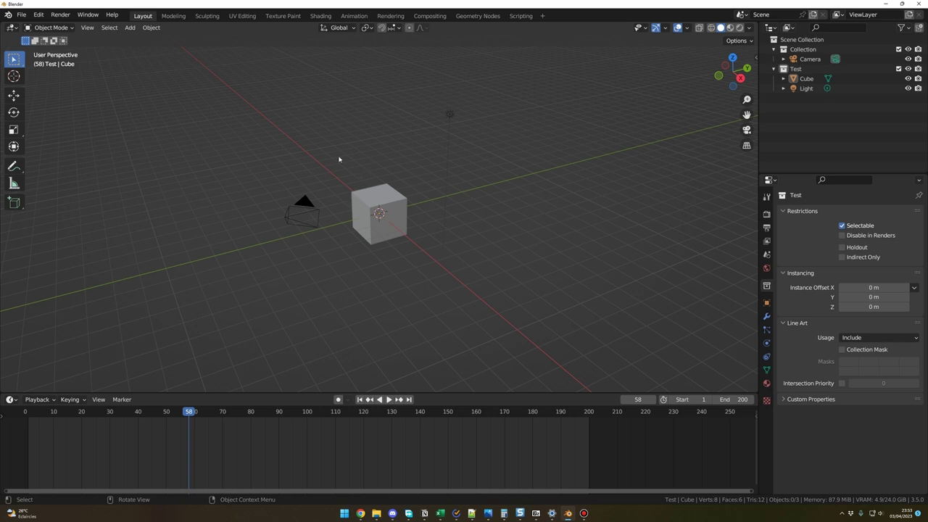
# Pan the 3D view around the Cube and zoom in and out on it in steps
pyautogui.press('shift')
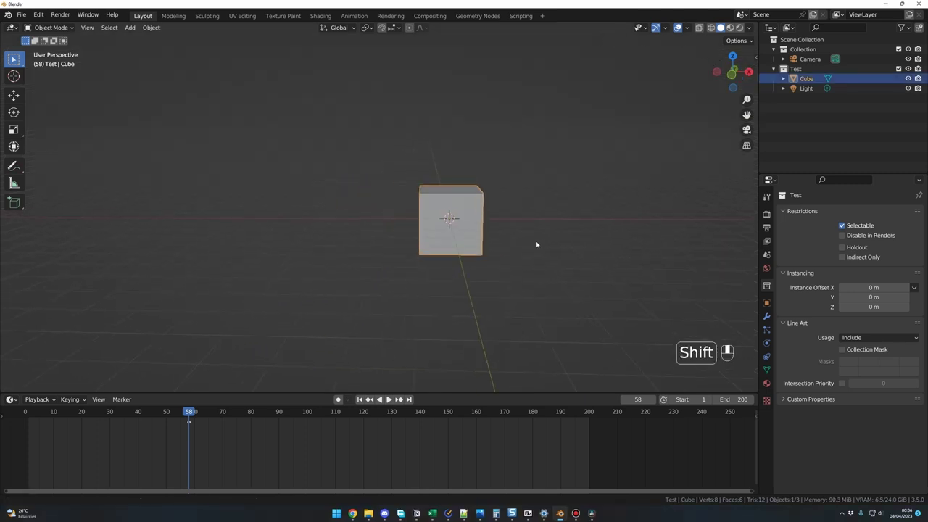
pyautogui.keyDown('shift'); pyautogui.moveTo(537, 242); pyautogui.dragTo(483, 253, button='middle'); pyautogui.keyUp('shift')
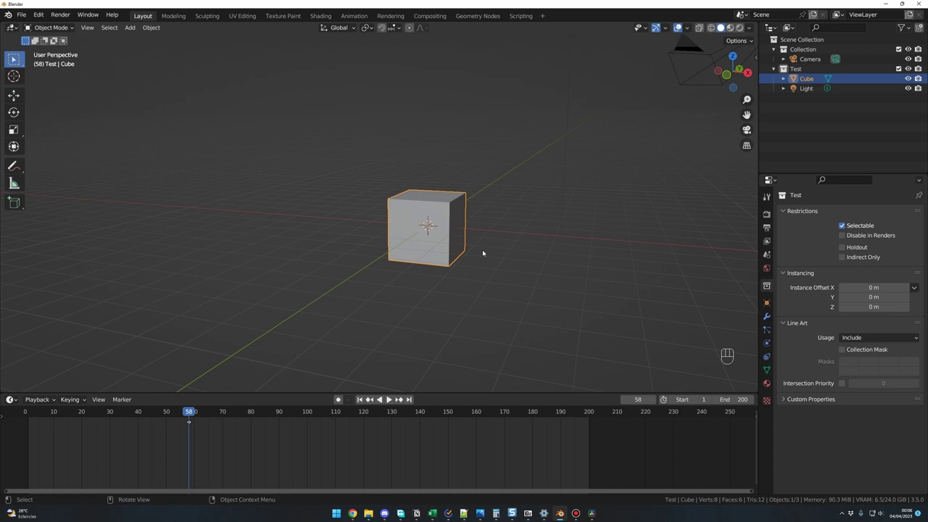
pyautogui.scroll(5, 479, 264)
pyautogui.scroll(-2, 476, 271)
pyautogui.scroll(-5, 475, 272)
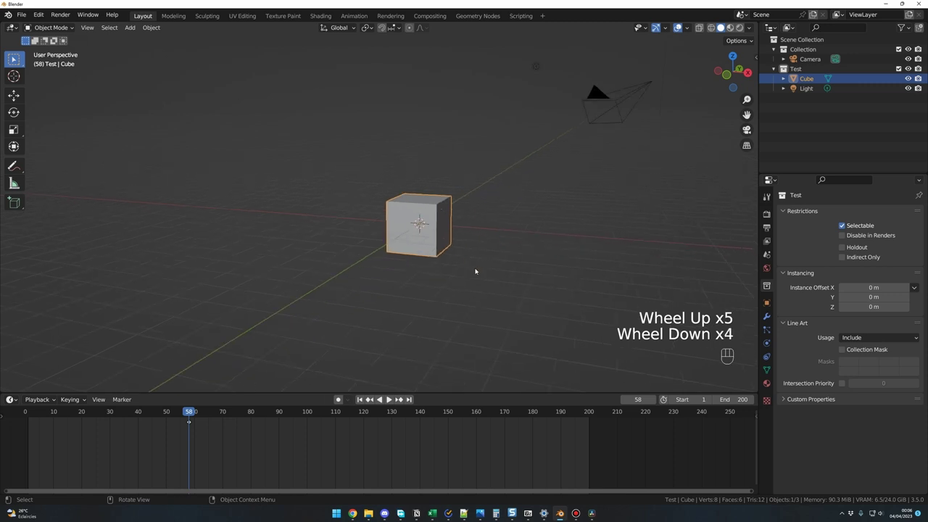
pyautogui.scroll(2, 476, 271)
pyautogui.scroll(3, 476, 271)
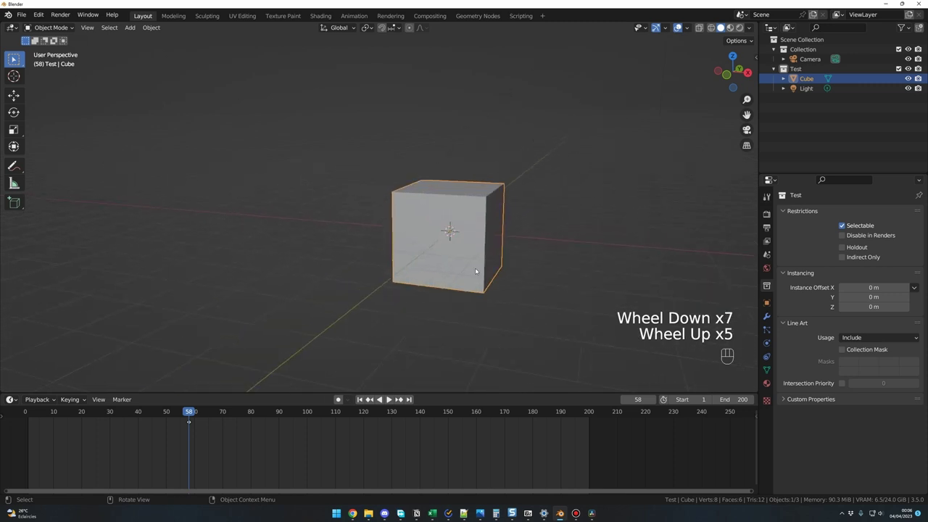
pyautogui.scroll(3, 475, 271)
pyautogui.scroll(-3, 475, 272)
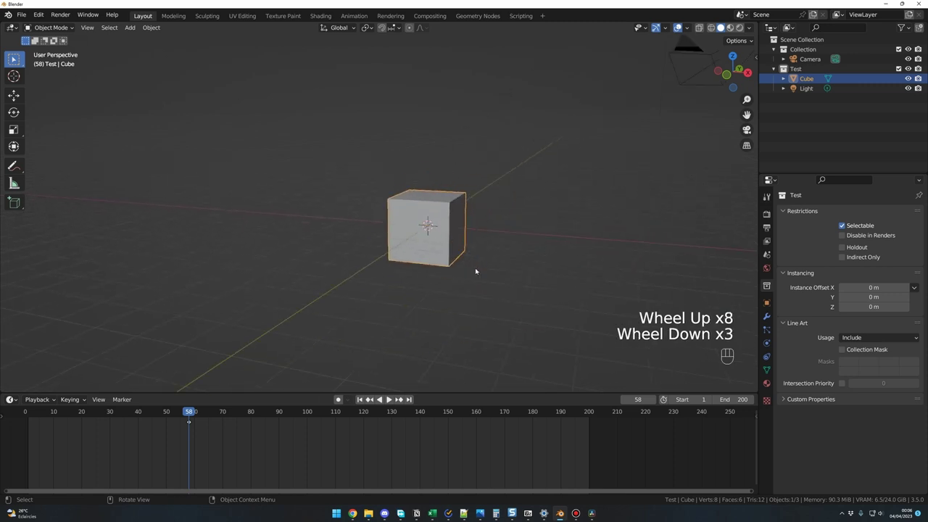
# Orbit around the Cube to inspect it from different angles, at closer and farther distances
pyautogui.moveTo(470, 272); pyautogui.dragTo(480, 277, button='middle')
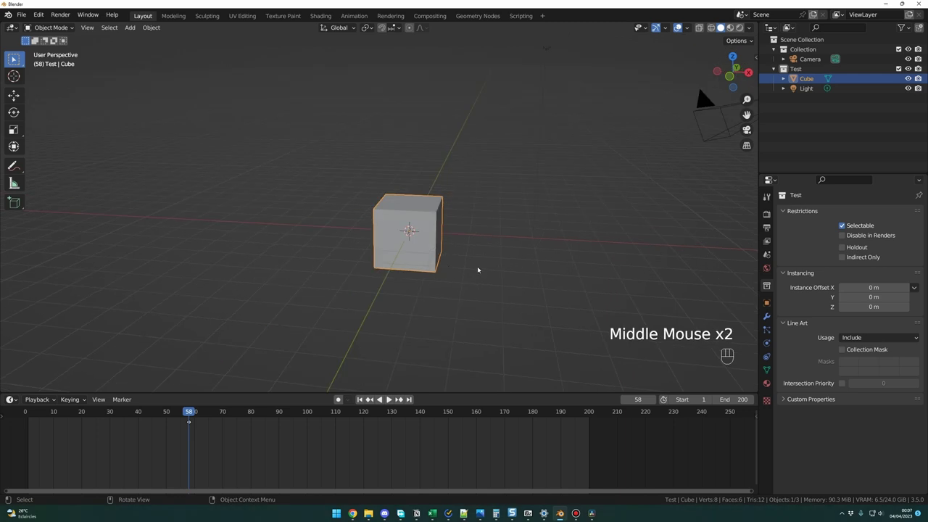
pyautogui.moveTo(472, 266); pyautogui.dragTo(512, 293, button='middle')
pyautogui.scroll(-4, 513, 294)
pyautogui.middleClick(461, 315)
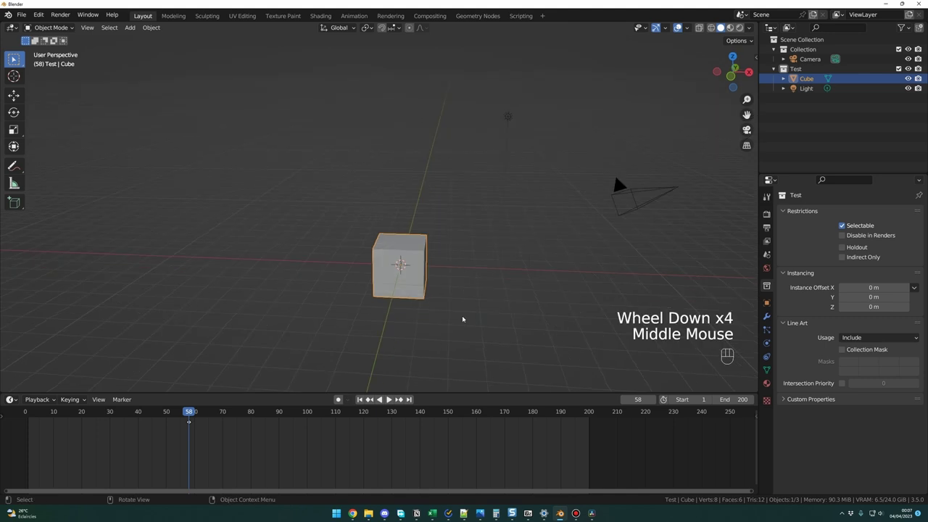
pyautogui.scroll(2, 462, 314)
pyautogui.scroll(-2, 463, 312)
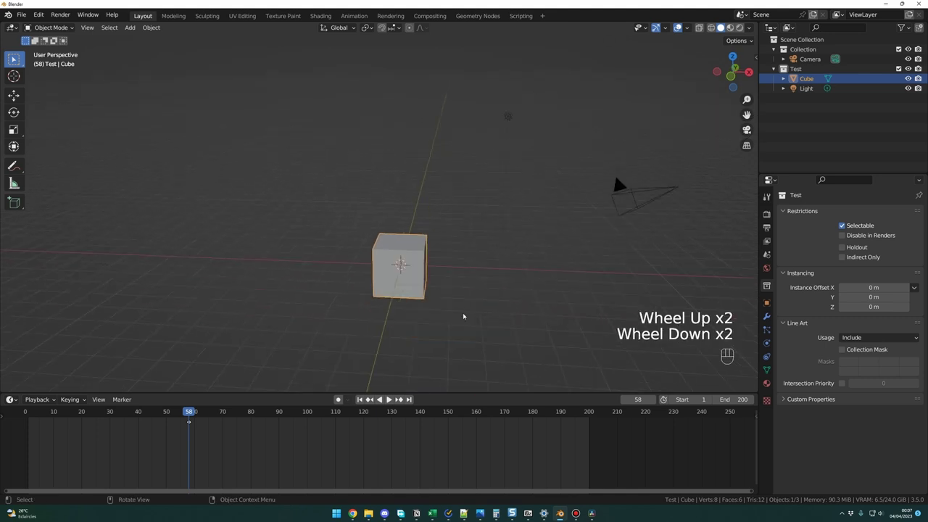
pyautogui.moveTo(463, 313); pyautogui.dragTo(468, 288, button='middle')
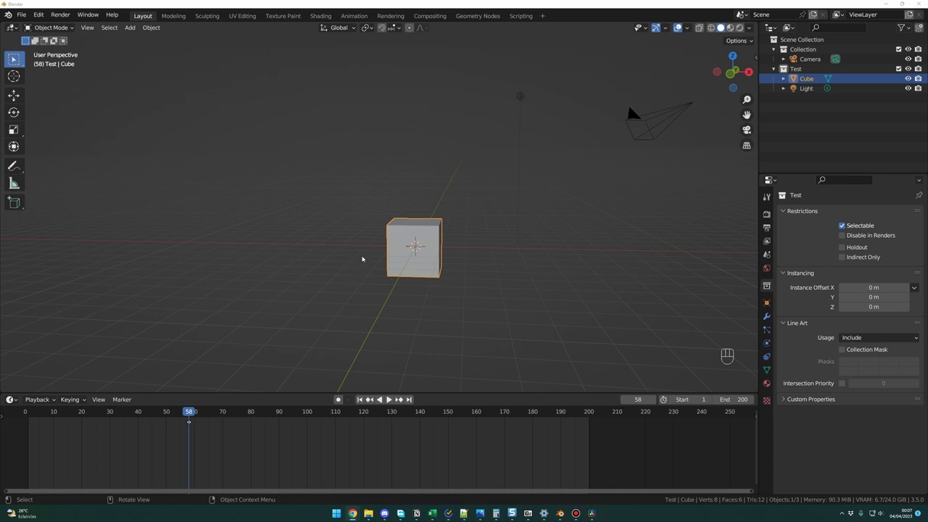
pyautogui.moveTo(383, 263); pyautogui.dragTo(366, 287, button='middle')
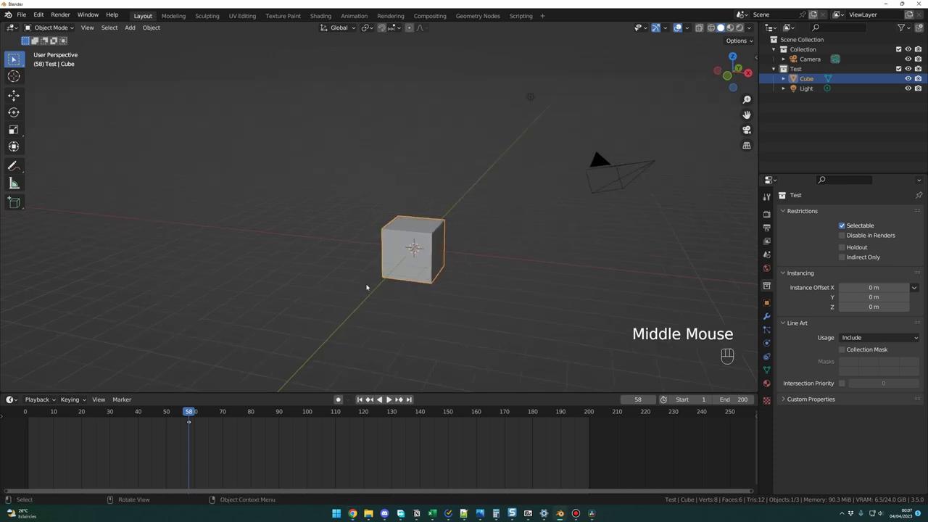
pyautogui.scroll(3, 367, 287)
pyautogui.scroll(-1, 367, 287)
pyautogui.scroll(-1, 367, 287)
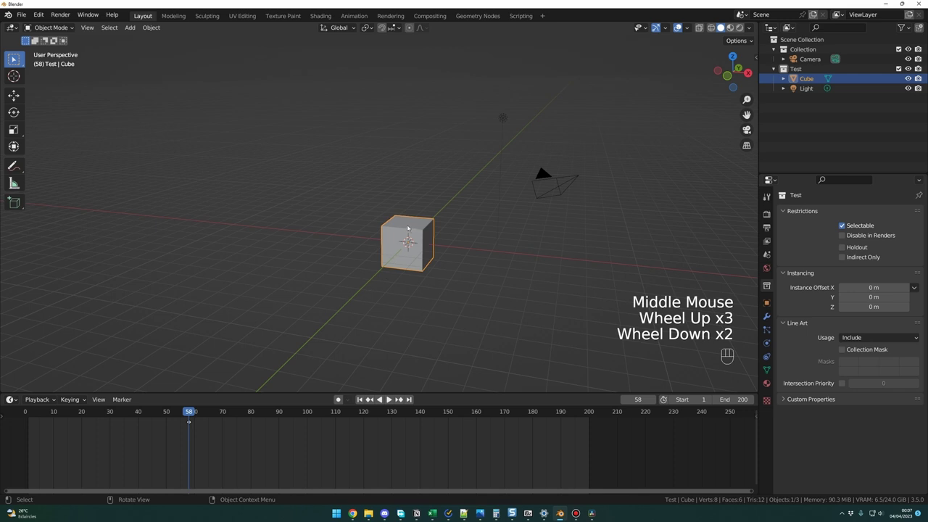
pyautogui.moveTo(386, 274); pyautogui.dragTo(393, 274, button='middle')
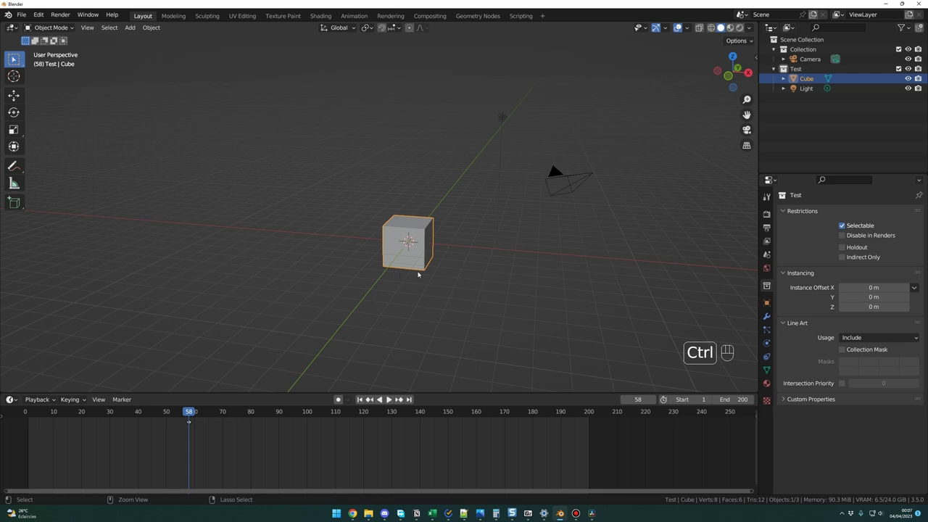
# Zoom the 3D view smoothly towards and away from the Cube instead of in fixed steps
pyautogui.keyDown('ctrl'); pyautogui.moveTo(418, 274); pyautogui.dragTo(439, 272, button='middle'); pyautogui.keyUp('ctrl')
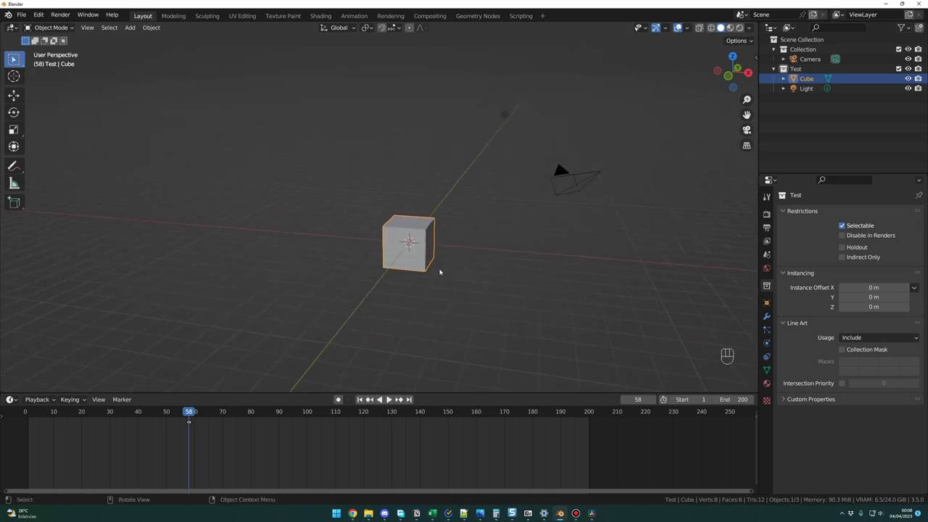
pyautogui.press('ctrl')
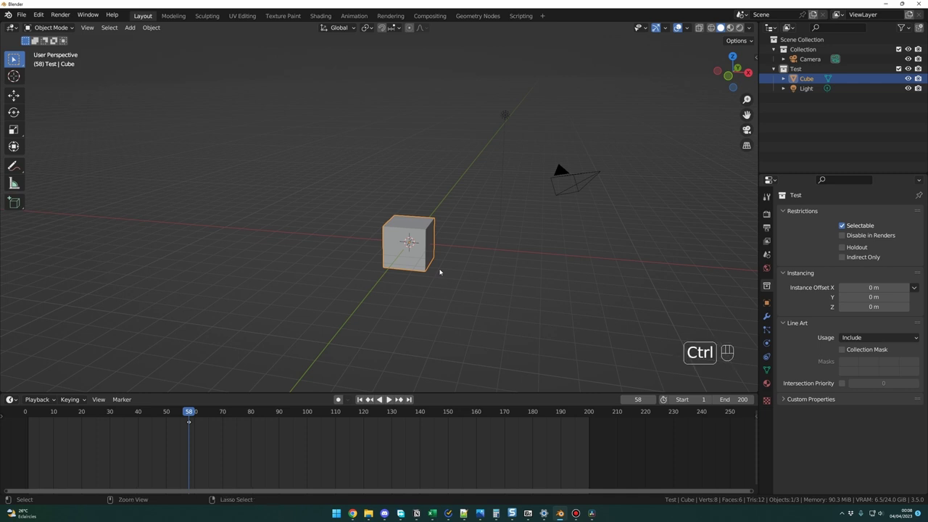
pyautogui.keyDown('ctrl'); pyautogui.moveTo(441, 287); pyautogui.dragTo(493, 301, button='middle'); pyautogui.keyUp('ctrl')
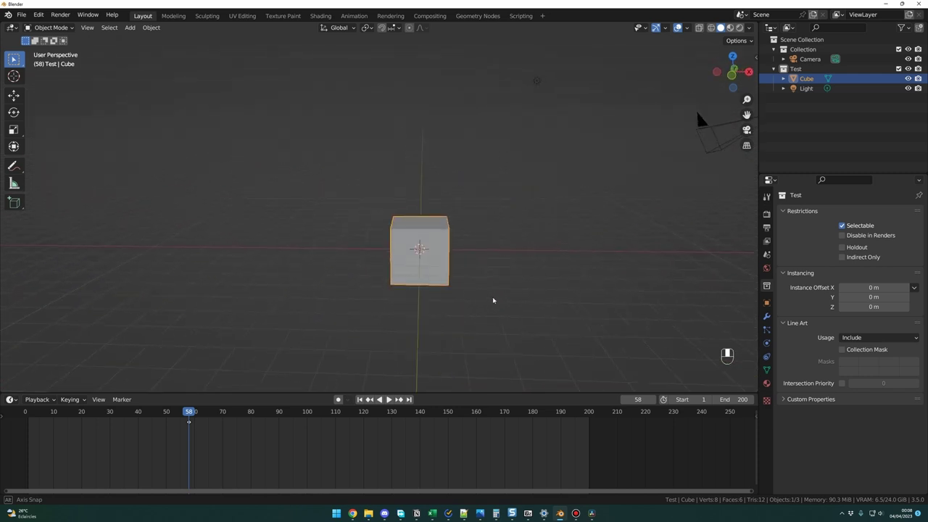
# Review panning, stepped zooming, orbiting and continuous zooming in the 3D view around the Cube
pyautogui.press('shift')
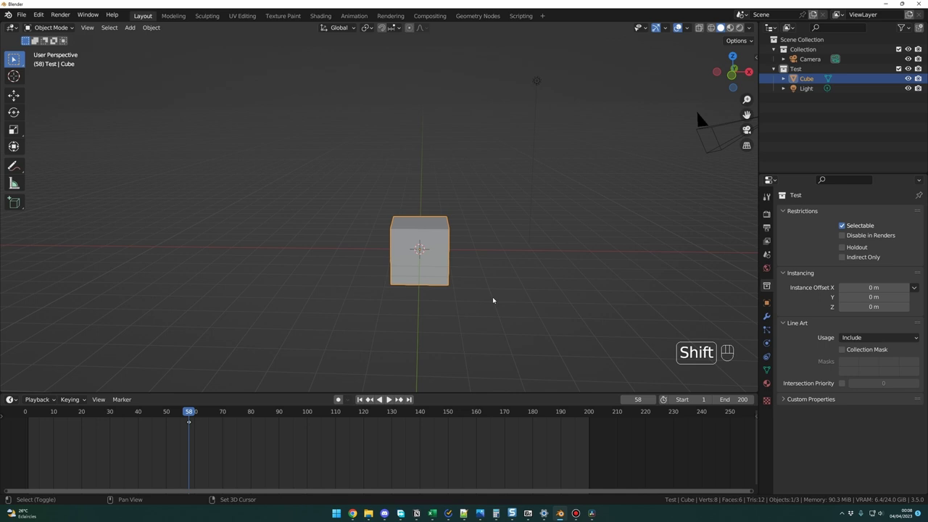
pyautogui.keyDown('shift'); pyautogui.moveTo(493, 300); pyautogui.dragTo(485, 327, button='middle'); pyautogui.keyUp('shift')
pyautogui.scroll(3, 485, 327)
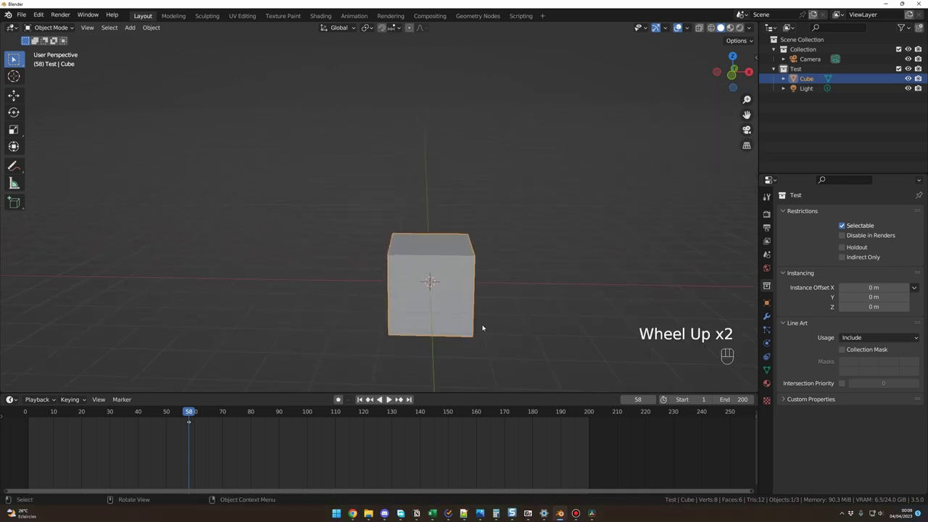
pyautogui.scroll(1, 483, 327)
pyautogui.scroll(-4, 485, 326)
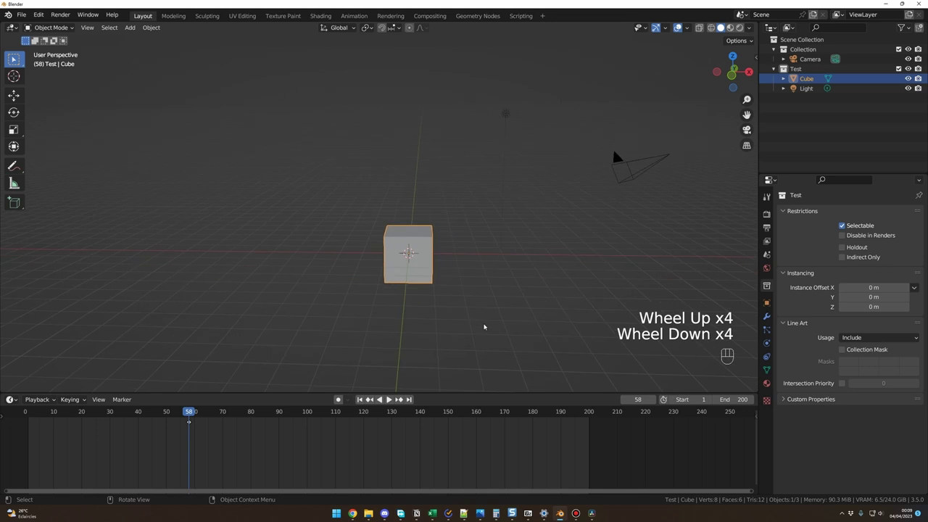
pyautogui.scroll(3, 484, 327)
pyautogui.scroll(-2, 485, 326)
pyautogui.moveTo(485, 326); pyautogui.dragTo(483, 315, button='middle')
pyautogui.scroll(1, 483, 312)
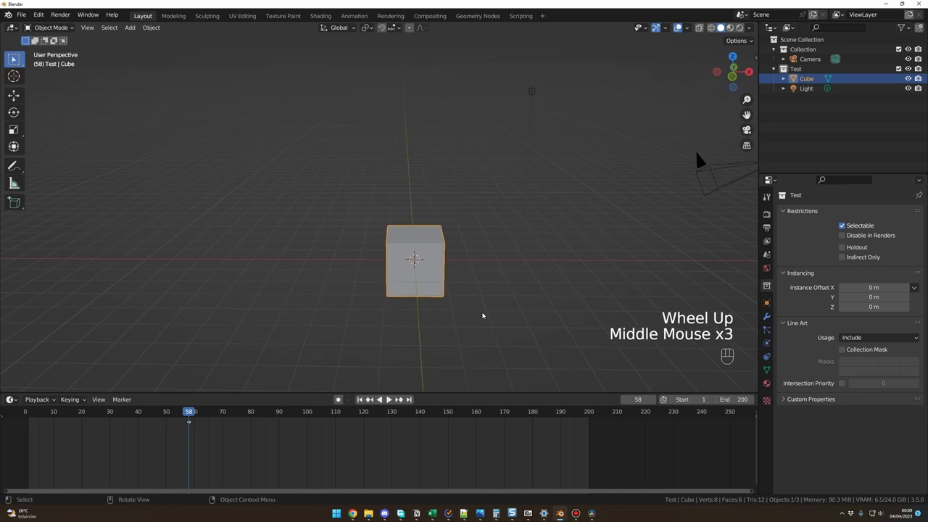
pyautogui.press('ctrl')
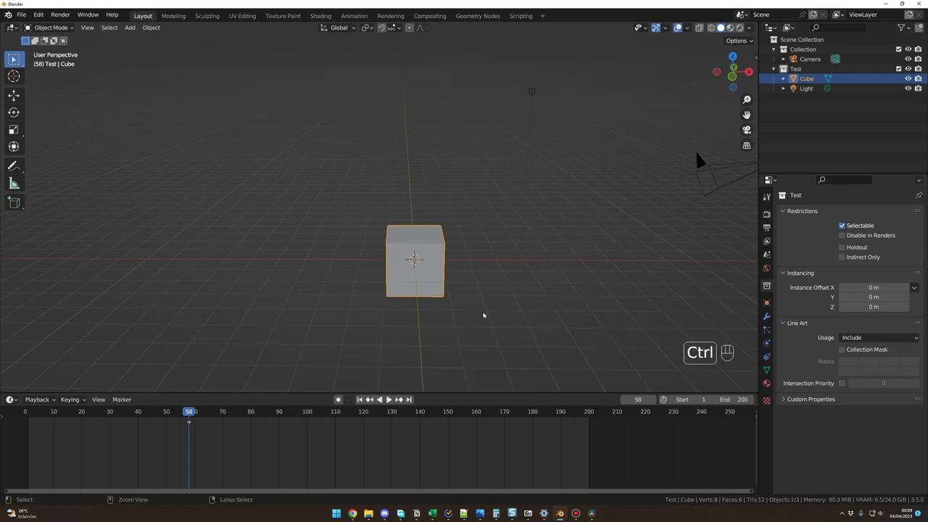
pyautogui.keyDown('ctrl'); pyautogui.moveTo(483, 315); pyautogui.dragTo(512, 294, button='middle'); pyautogui.keyUp('ctrl')
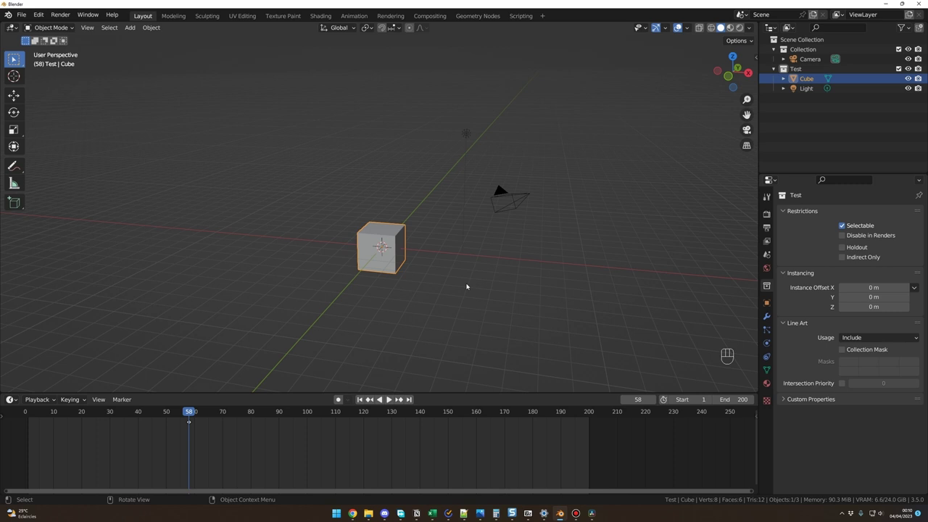
# Clear the selection, reselect the off-centre Cube, frame the view on it and orbit around it
pyautogui.scroll(3, 464, 299)
pyautogui.click(425, 249)
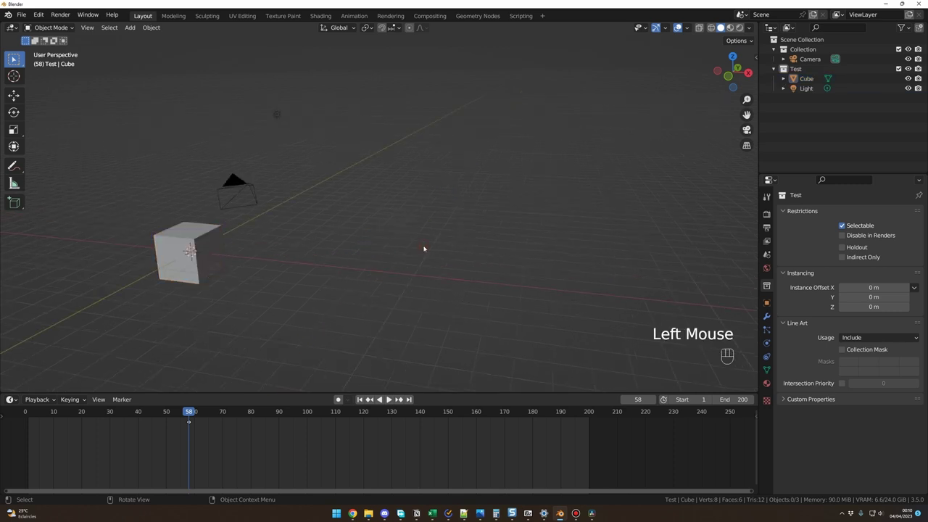
pyautogui.click(211, 242)
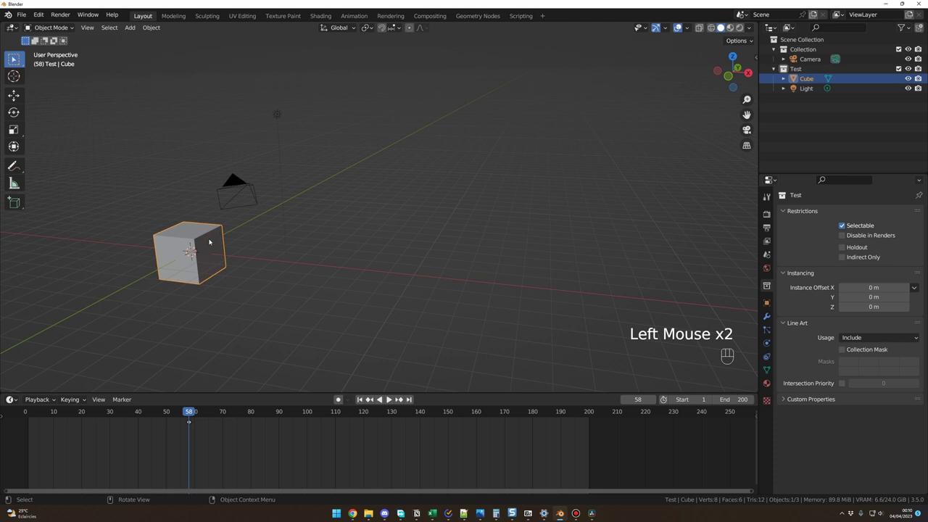
pyautogui.press('KP_Decimal')
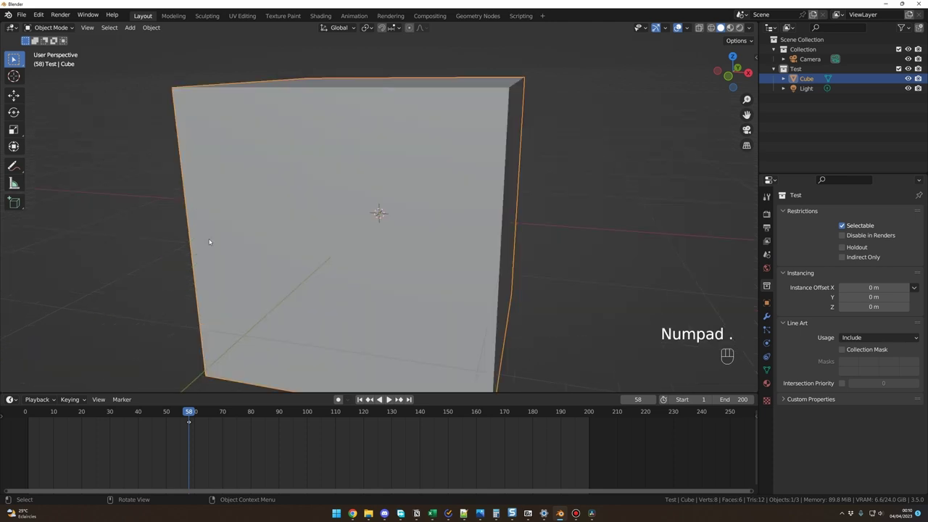
pyautogui.moveTo(209, 242); pyautogui.dragTo(373, 228, button='middle')
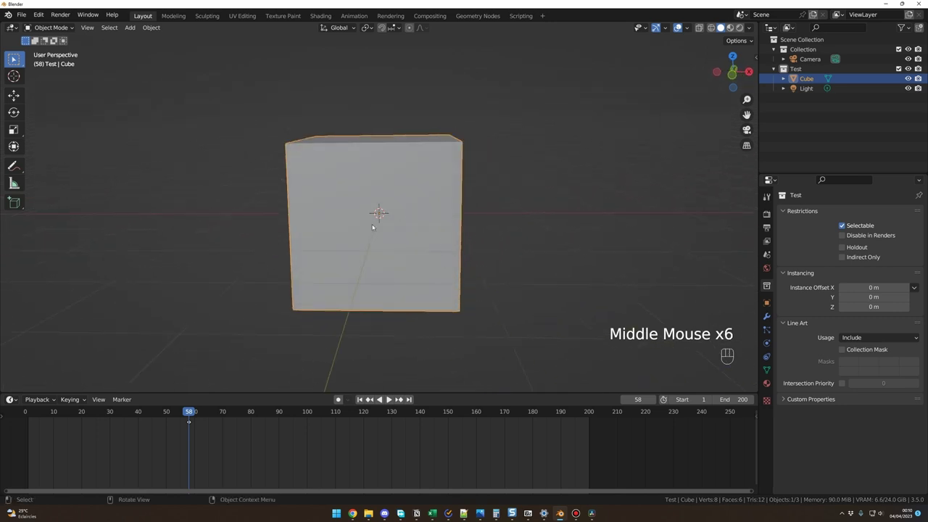
# Select the Light, frame the view on it and orbit around it
pyautogui.scroll(-4, 411, 226)
pyautogui.keyDown('shift'); pyautogui.moveTo(443, 232); pyautogui.dragTo(616, 232, button='middle'); pyautogui.keyUp('shift')
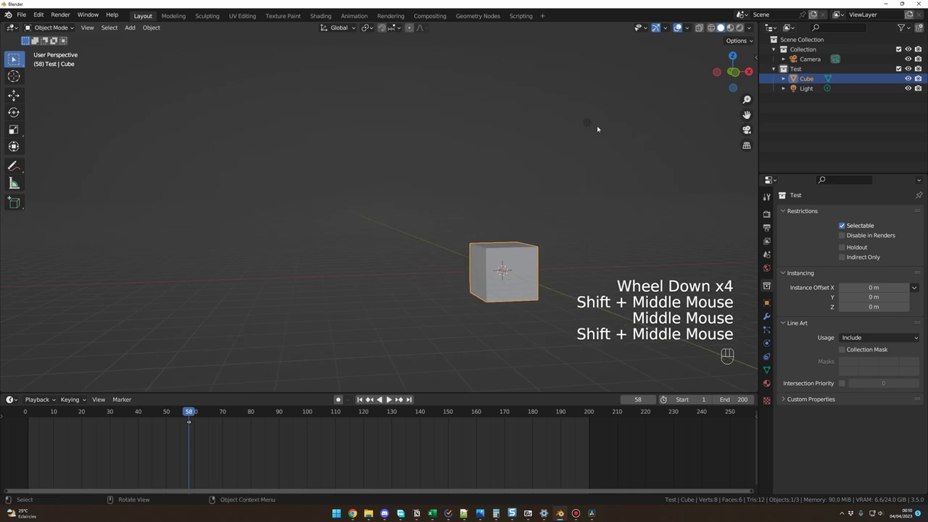
pyautogui.click(588, 123)
pyautogui.keyDown('shift'); pyautogui.moveTo(292, 163); pyautogui.dragTo(381, 221, button='middle'); pyautogui.keyUp('shift')
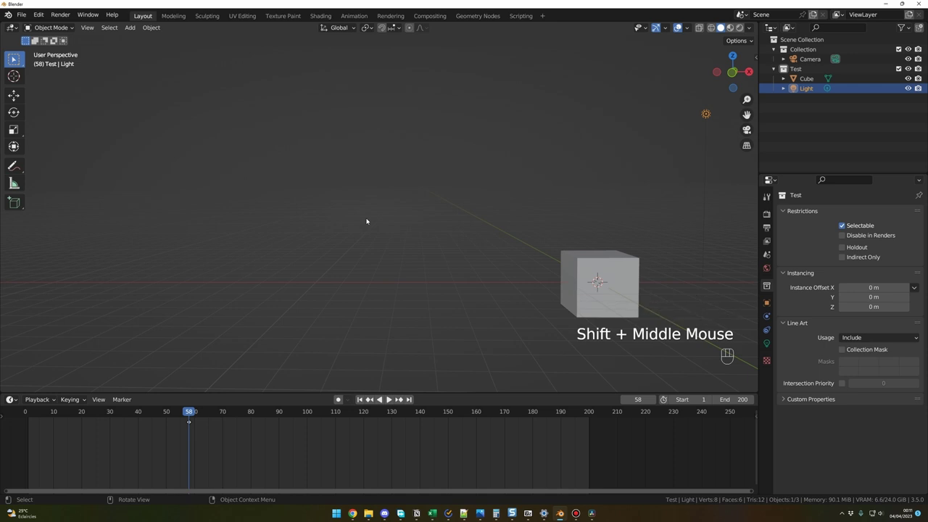
pyautogui.press('KP_Decimal')
pyautogui.moveTo(367, 218); pyautogui.dragTo(415, 232, button='middle')
pyautogui.scroll(-4, 418, 250)
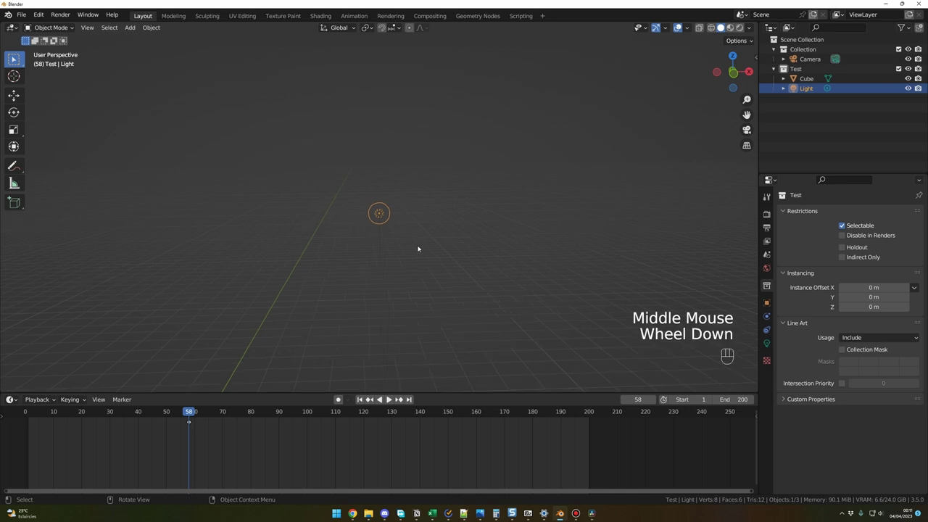
# Select the Camera from the scene's object list and frame the view on it
pyautogui.keyDown('shift'); pyautogui.moveTo(418, 251); pyautogui.dragTo(291, 213, button='middle'); pyautogui.keyUp('shift')
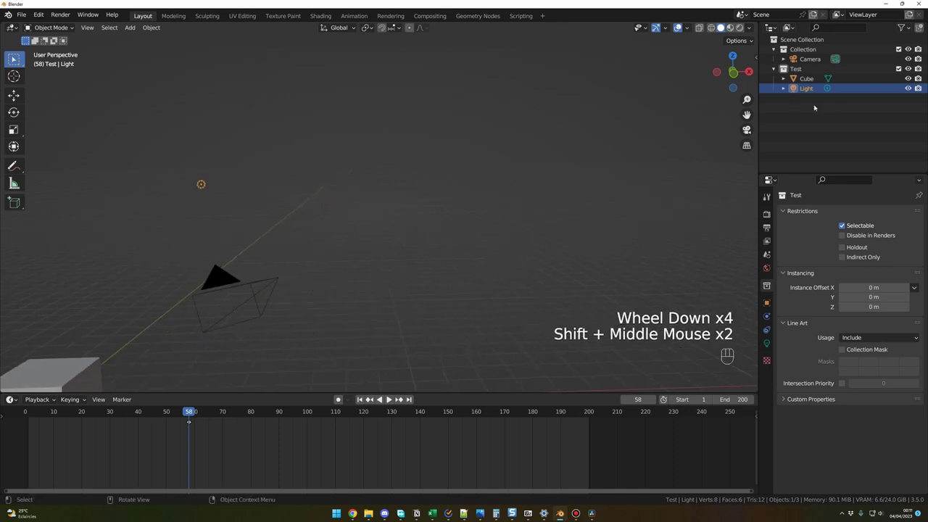
pyautogui.click(816, 61)
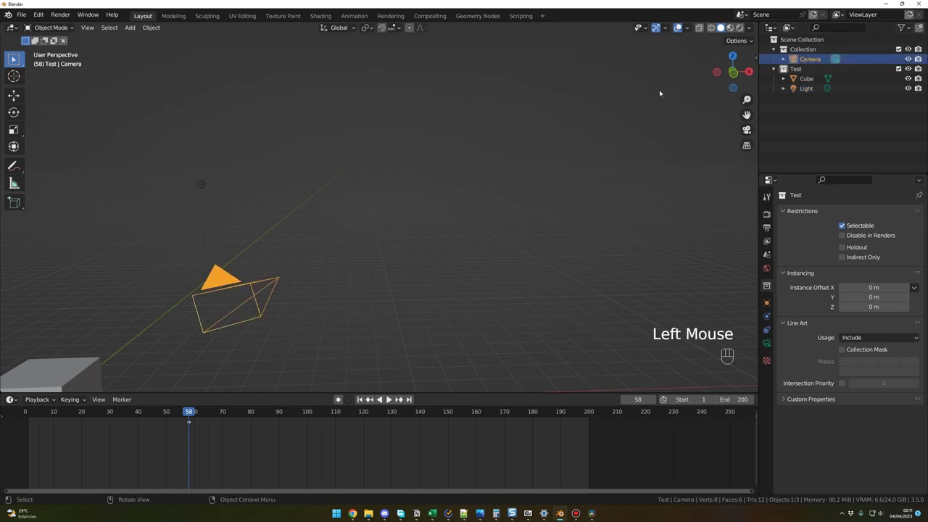
pyautogui.press('KP_Decimal')
pyautogui.moveTo(404, 185); pyautogui.dragTo(406, 190, button='middle')
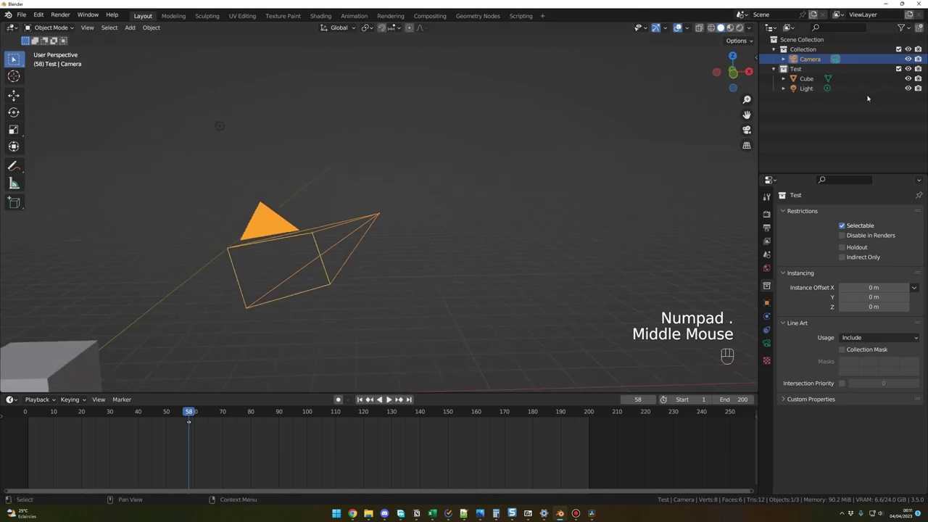
# Select the Cube from the scene's object list, frame the view on it, orbit around it and clear the selection
pyautogui.click(811, 79)
pyautogui.press('KP_Decimal')
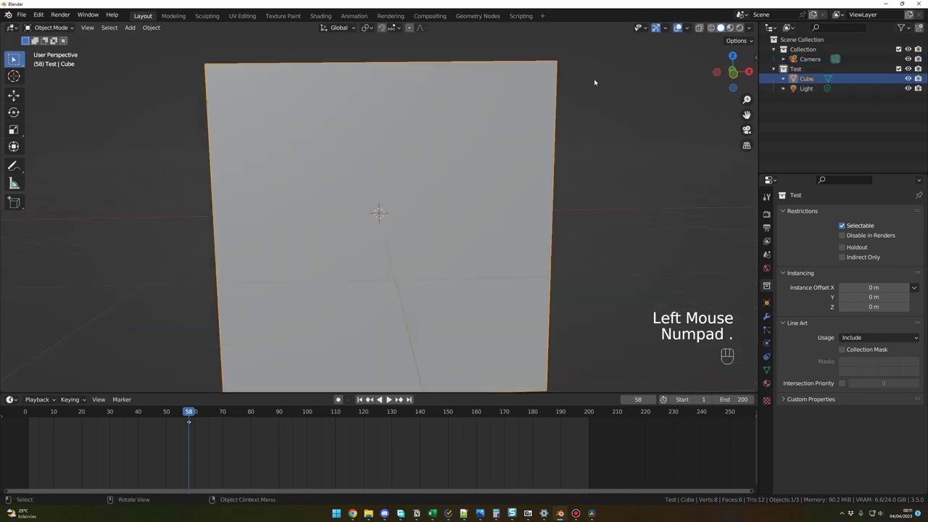
pyautogui.scroll(-2, 581, 162)
pyautogui.moveTo(506, 166); pyautogui.dragTo(468, 219, button='middle')
pyautogui.scroll(-1, 524, 189)
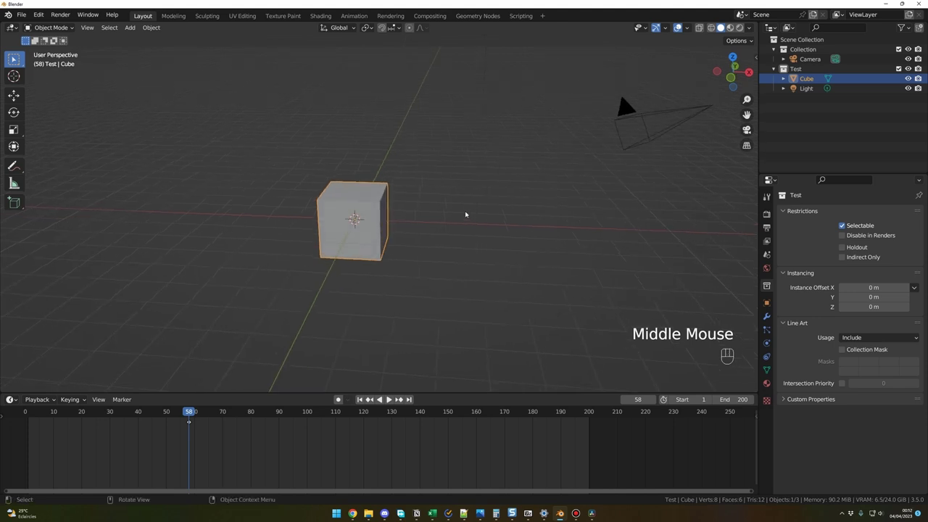
pyautogui.moveTo(475, 261); pyautogui.dragTo(474, 258, button='middle')
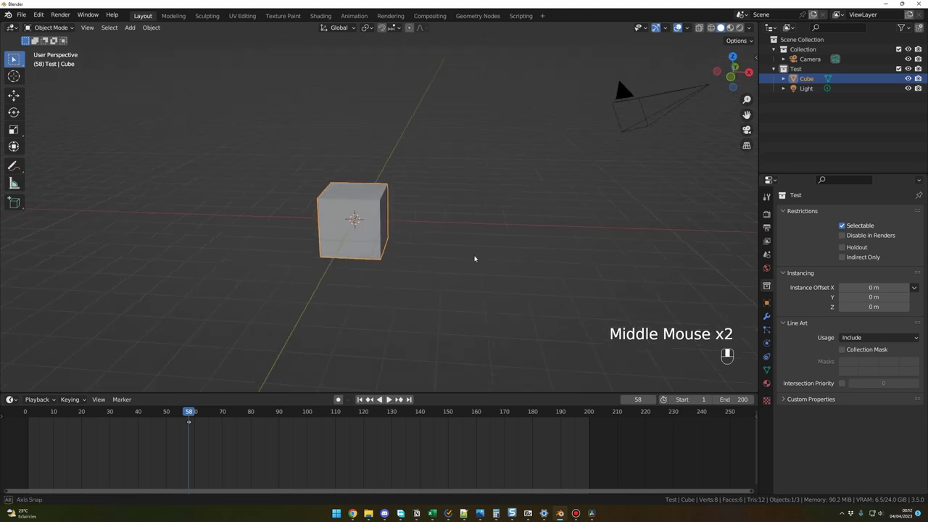
pyautogui.click(474, 259)
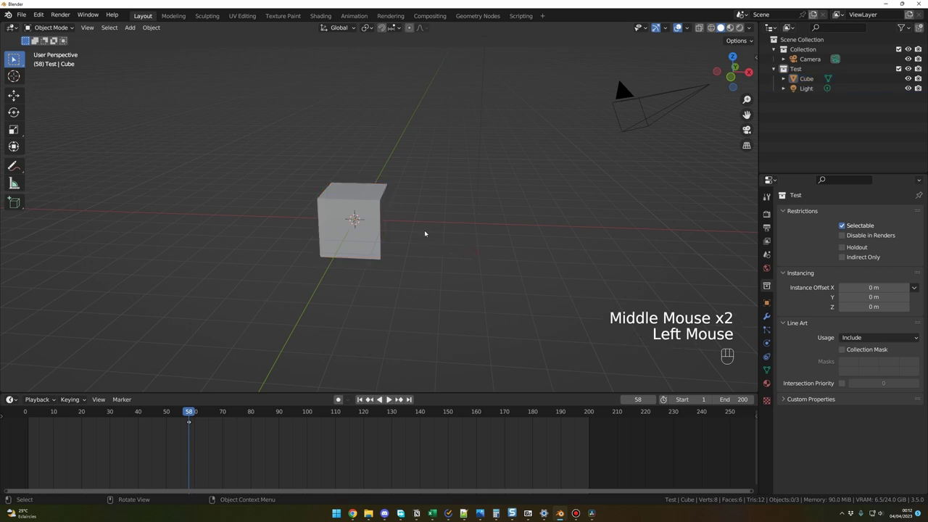
pyautogui.click(423, 203)
# Review where the shortcut of the Frame Selected command can be changed, cancelling each reassignment without setting a new key
pyautogui.click(88, 28)
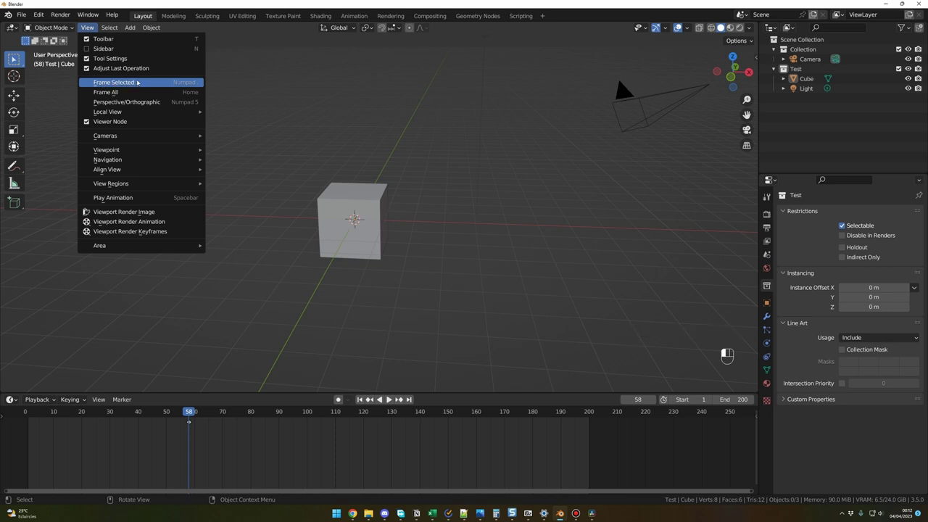
pyautogui.rightClick(185, 86)
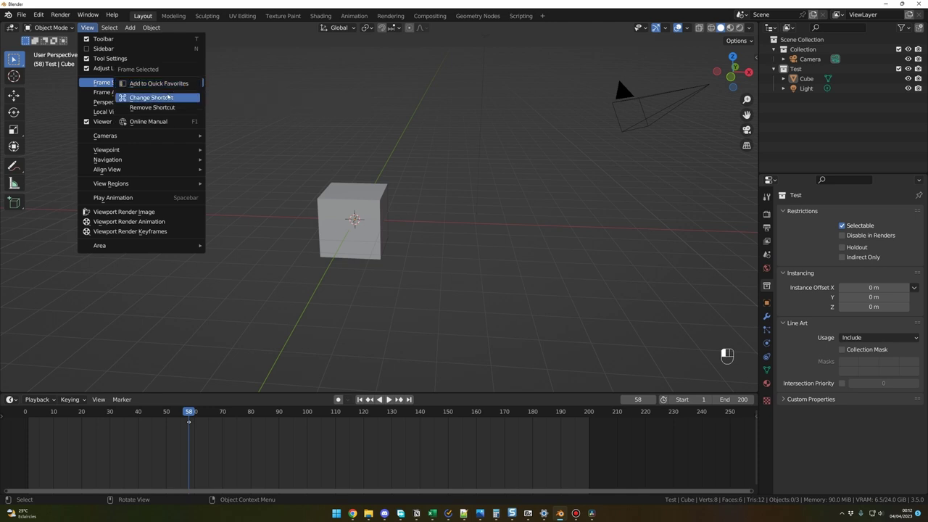
pyautogui.click(166, 98)
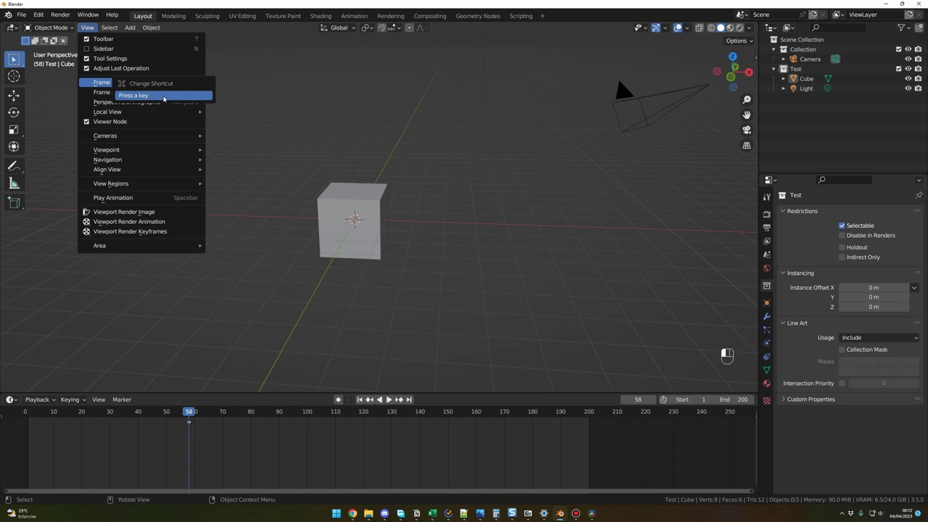
pyautogui.click(240, 126)
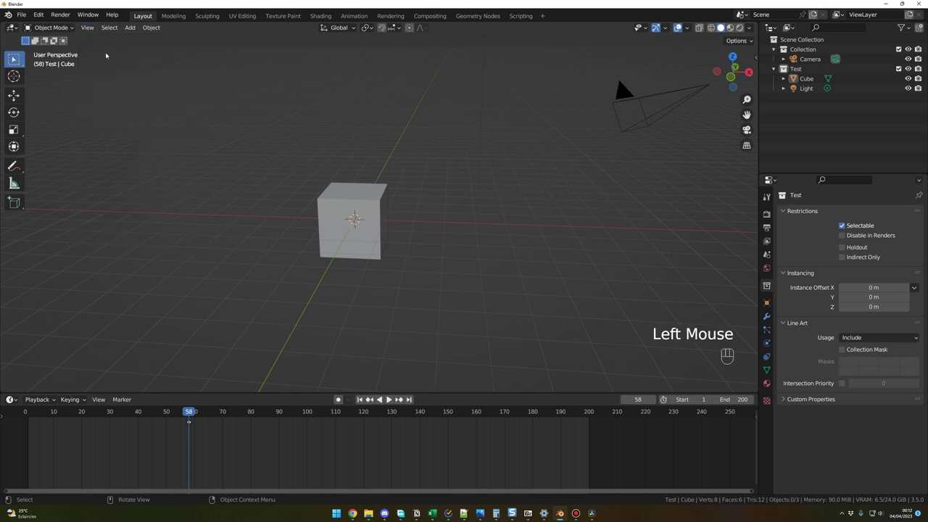
pyautogui.click(87, 27)
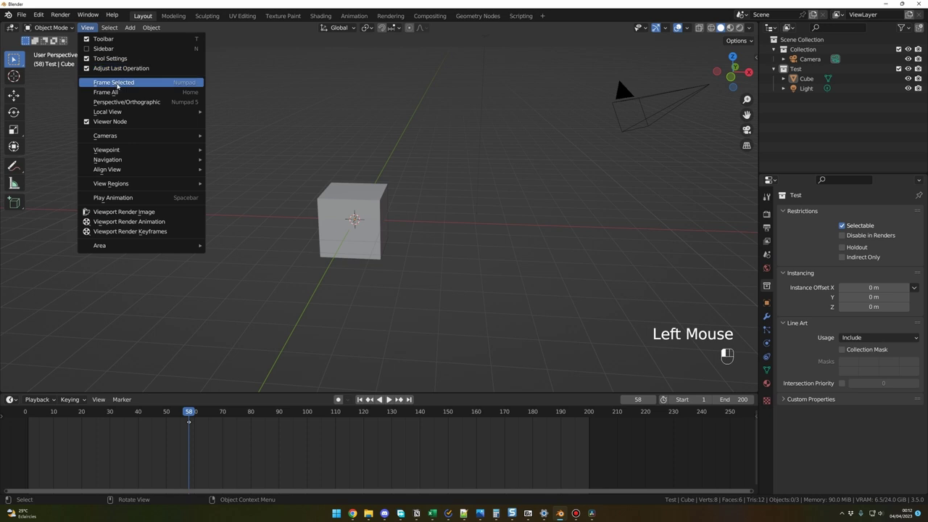
pyautogui.rightClick(151, 84)
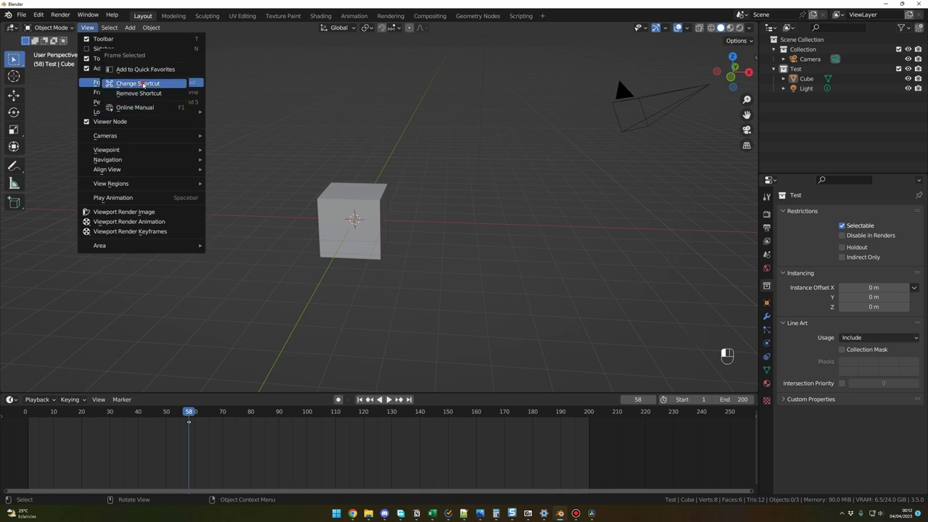
pyautogui.click(143, 84)
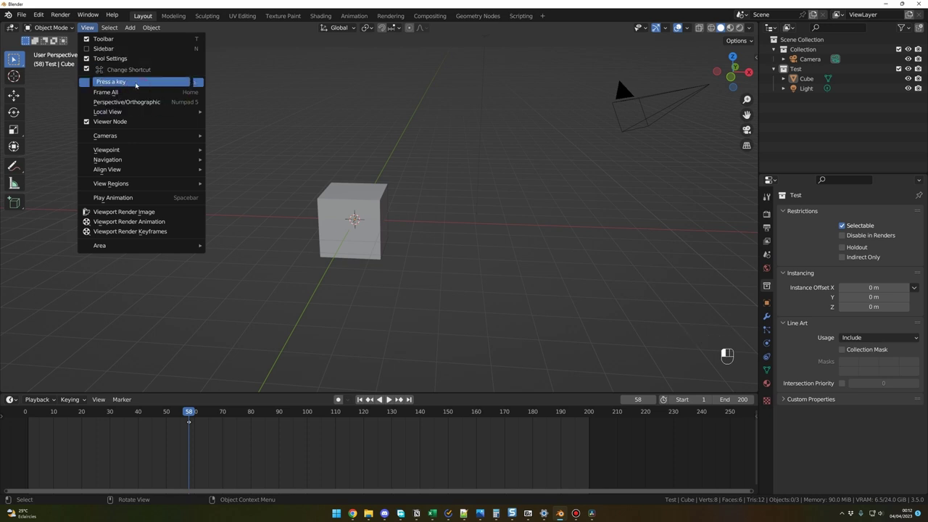
pyautogui.click(304, 122)
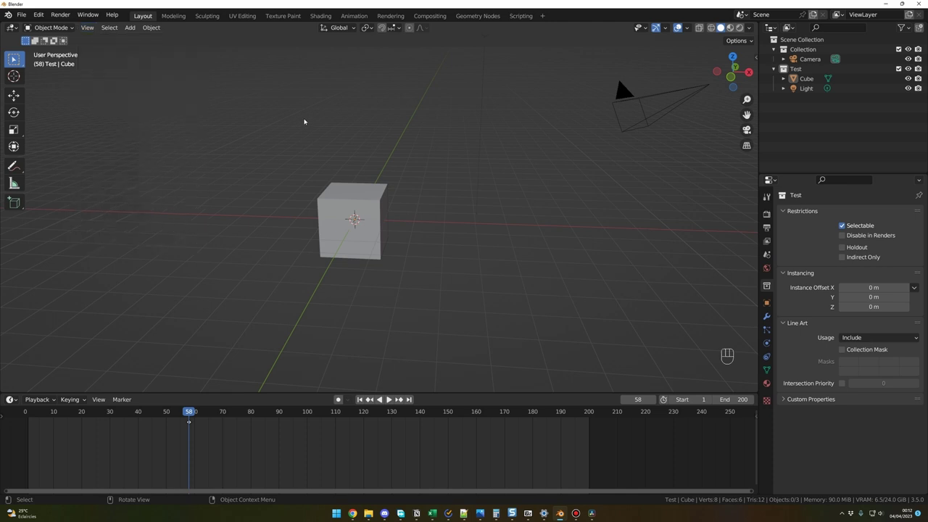
pyautogui.click(300, 121)
pyautogui.moveTo(298, 121); pyautogui.dragTo(247, 165, button='middle')
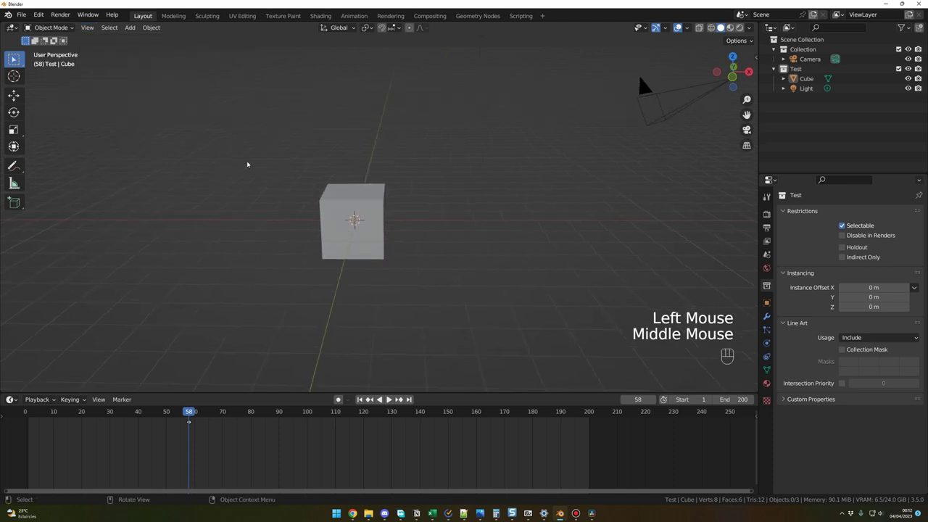
pyautogui.click(92, 32)
pyautogui.click(116, 83)
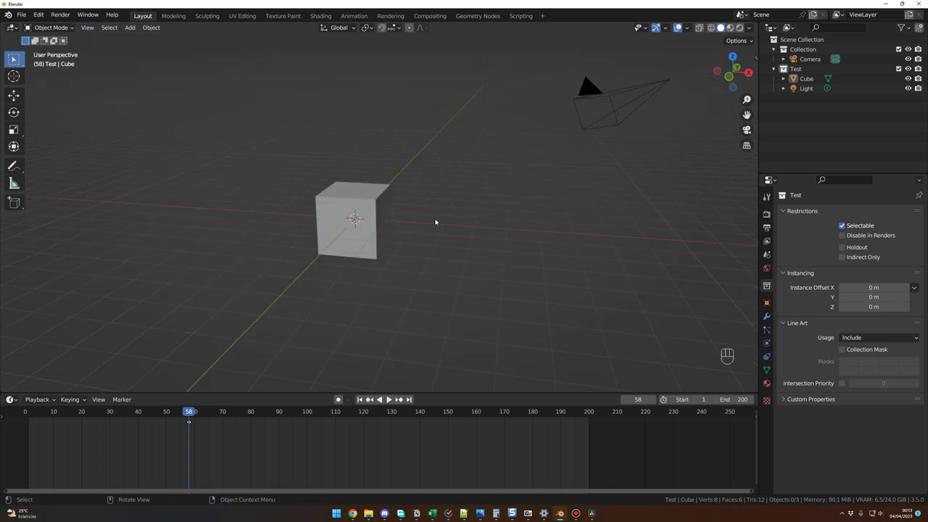
# Orbit around the Cube and switch to the front orthographic view
pyautogui.moveTo(435, 222); pyautogui.dragTo(411, 224, button='middle')
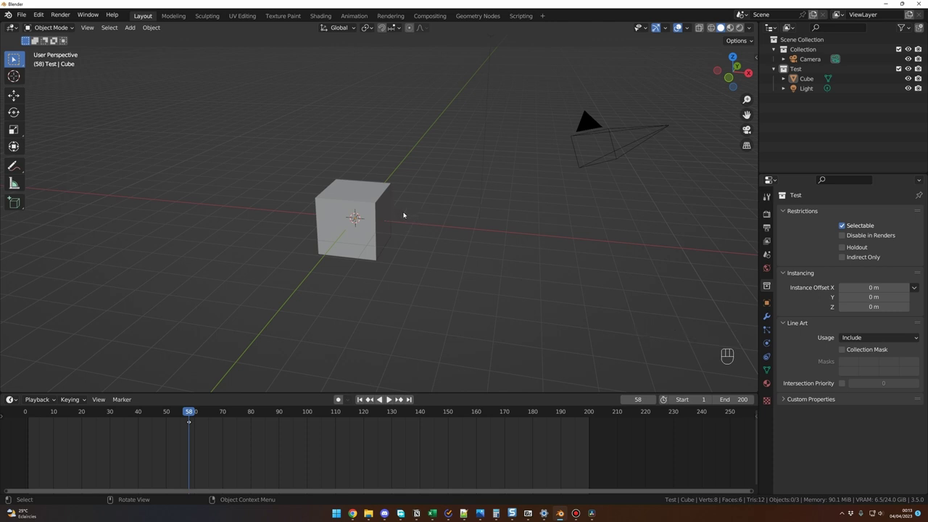
pyautogui.moveTo(404, 214); pyautogui.dragTo(431, 227, button='middle')
pyautogui.press('KP_1')
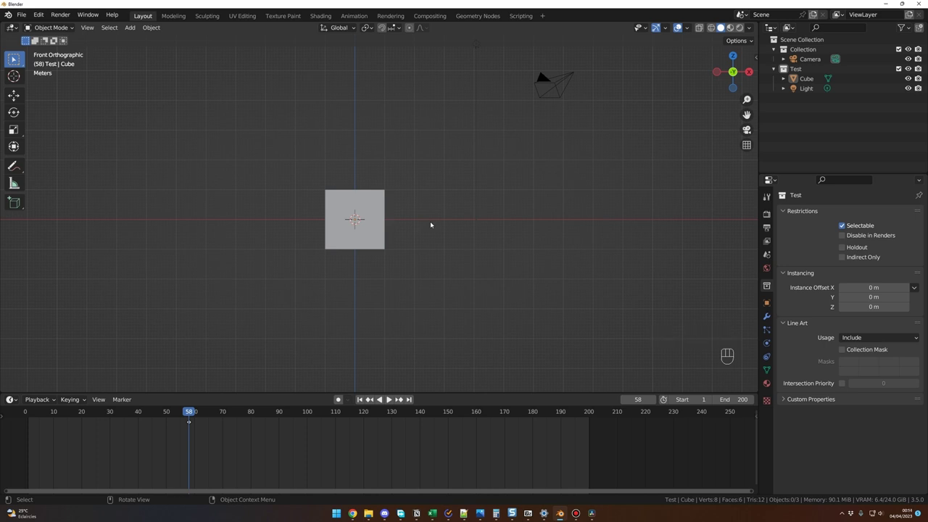
# Add a UV sphere, move it along the Y axis in front of the Cube, scale it down and deselect it
pyautogui.moveTo(430, 222); pyautogui.dragTo(404, 246, button='middle')
pyautogui.scroll(-2, 384, 251)
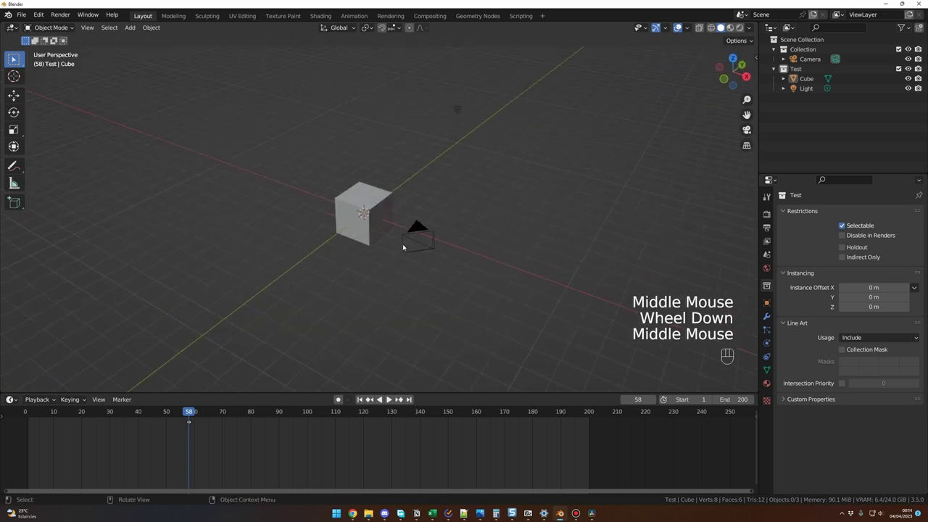
pyautogui.hotkey('shift', 'a')
pyautogui.moveTo(404, 244)
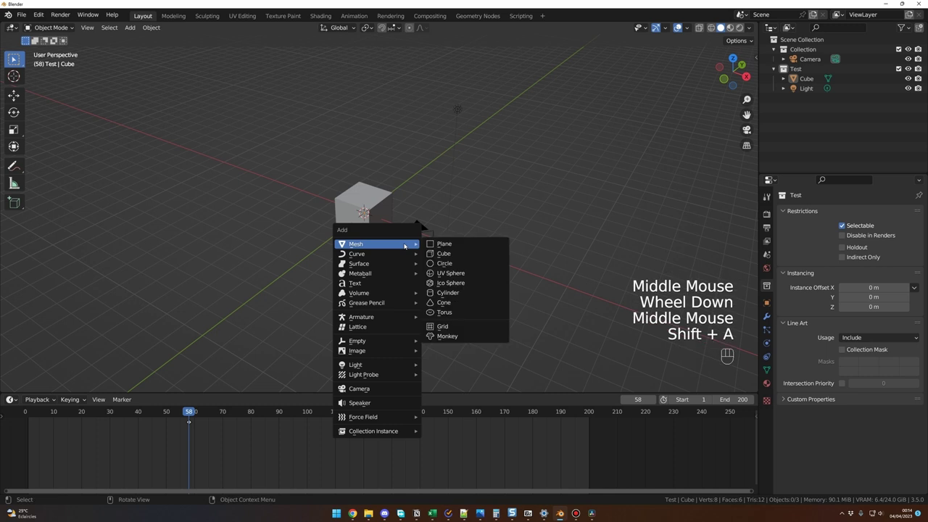
pyautogui.click(465, 274)
pyautogui.press('g')
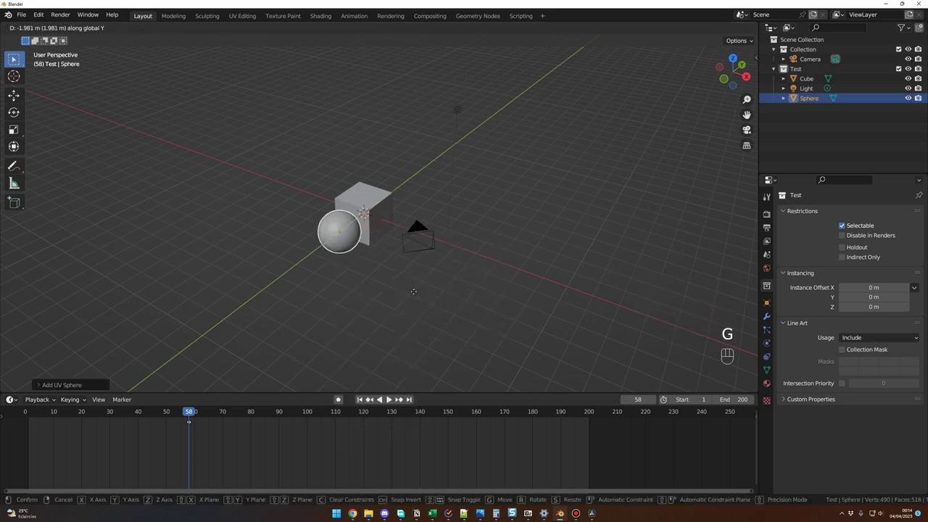
pyautogui.press('s')
pyautogui.click(418, 277)
pyautogui.moveTo(418, 277); pyautogui.dragTo(372, 284, button='middle')
pyautogui.click(366, 289)
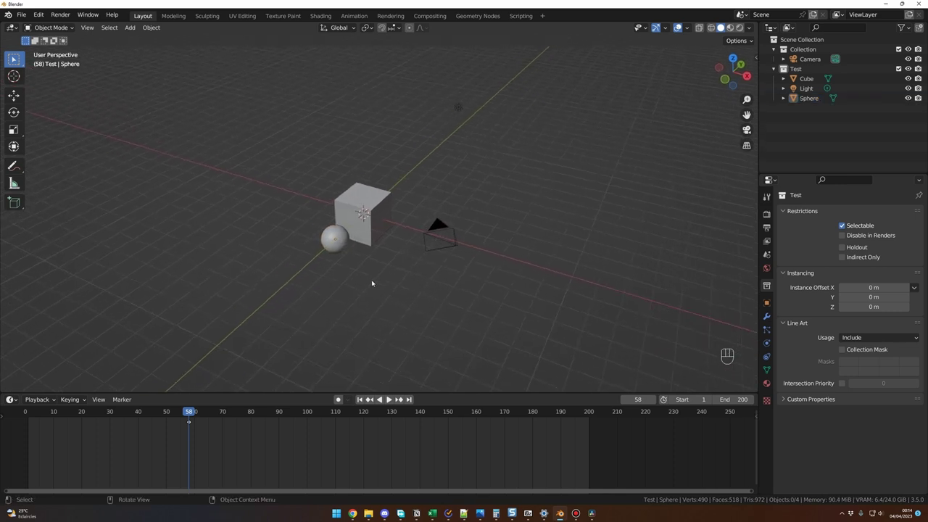
# Examine the Cube and sphere in the front, right and top orthographic views, orbiting back to perspective between them
pyautogui.press('KP_1')
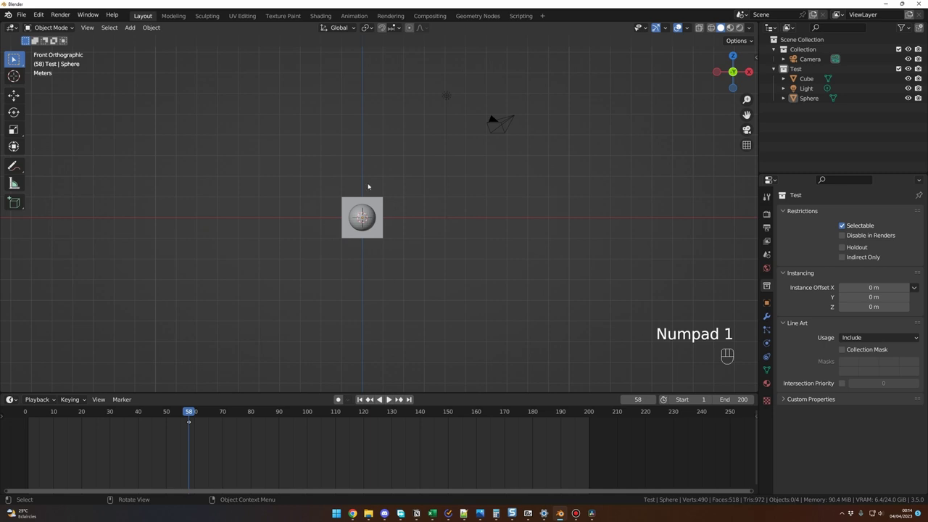
pyautogui.press('KP_3')
pyautogui.moveTo(373, 240); pyautogui.dragTo(399, 316, button='middle')
pyautogui.press('KP_3')
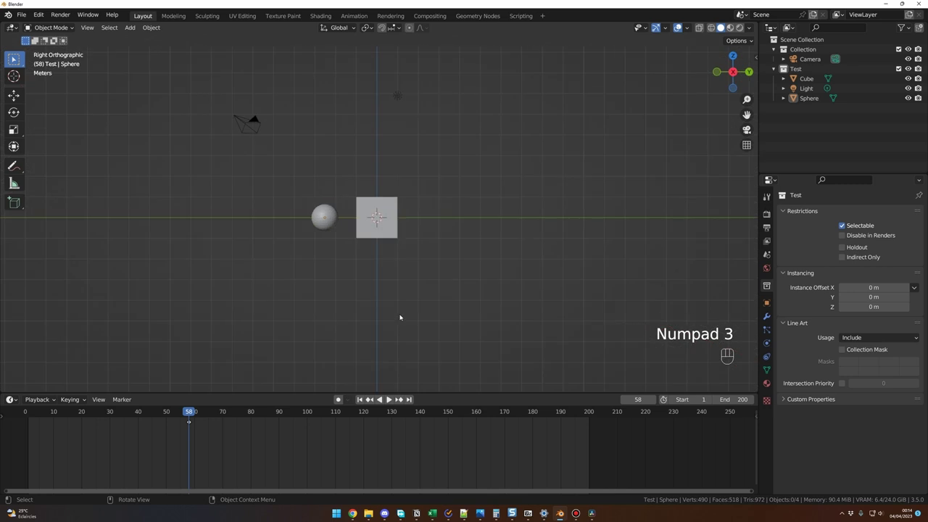
pyautogui.moveTo(404, 316); pyautogui.dragTo(338, 295, button='middle')
pyautogui.press('KP_1')
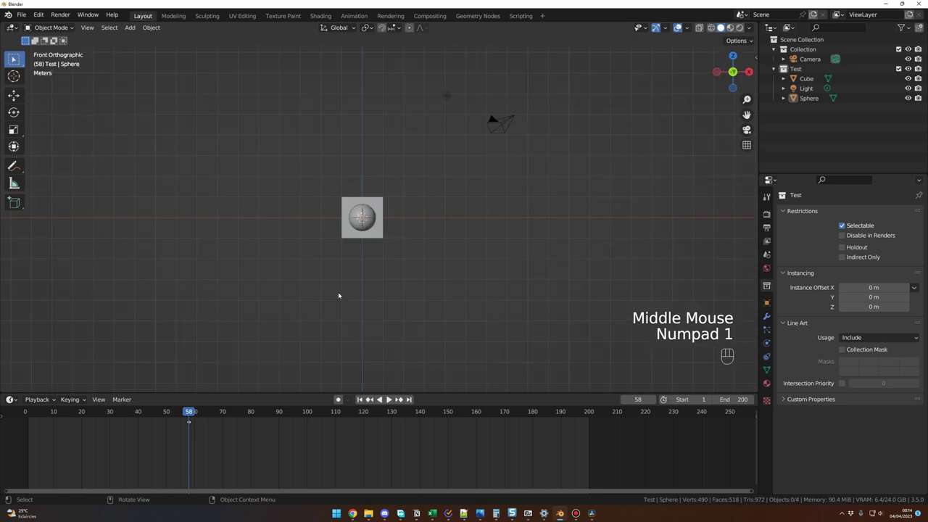
pyautogui.press('KP_3')
pyautogui.moveTo(337, 295)
pyautogui.mouseDown(button='middle')
pyautogui.moveTo(344, 247)
pyautogui.moveTo(342, 304)
pyautogui.mouseUp(button='middle')
pyautogui.press('KP_7')
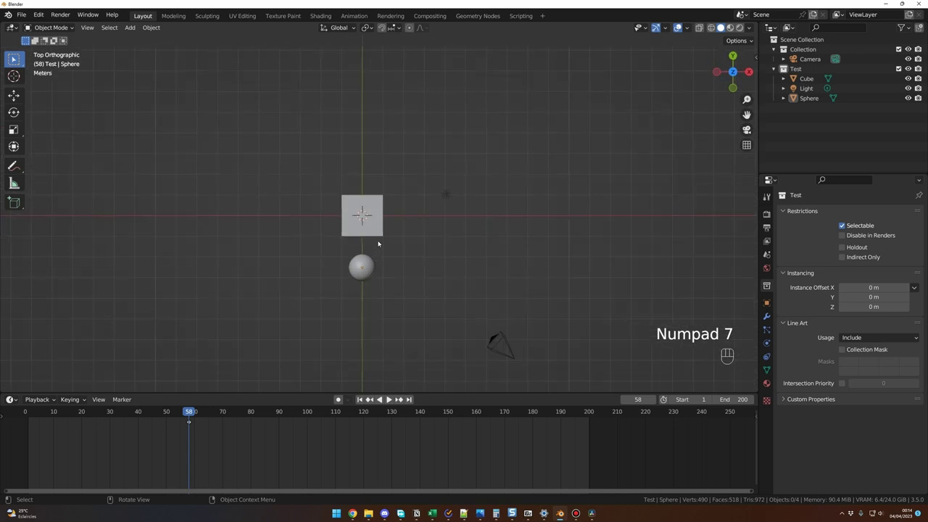
pyautogui.moveTo(384, 245); pyautogui.dragTo(418, 242, button='middle')
# Go directly through the front, right and top orthographic views again and orbit back to a perspective view
pyautogui.press('KP_1')
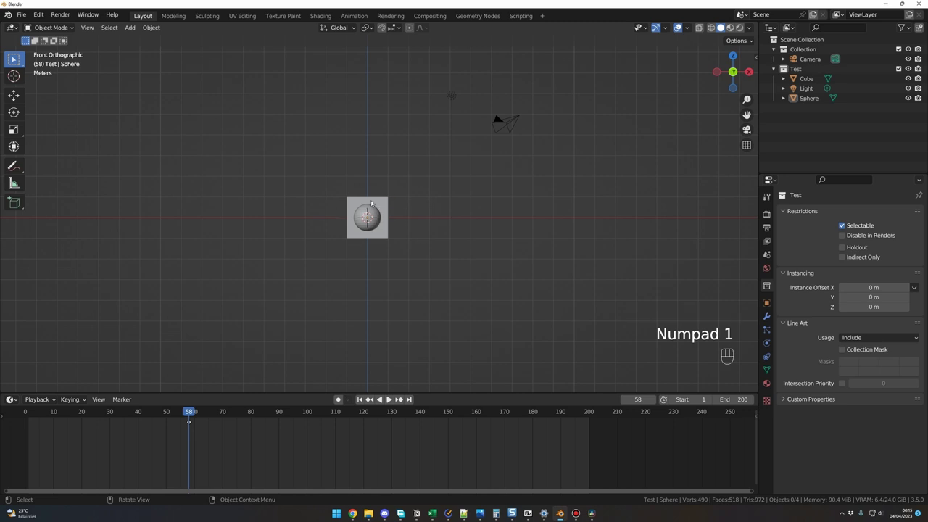
pyautogui.press('KP_3')
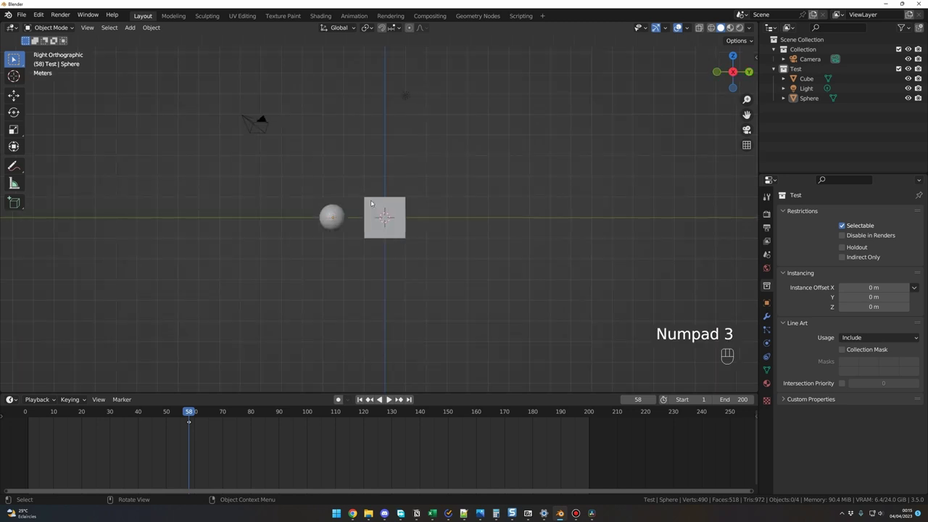
pyautogui.press('KP_7')
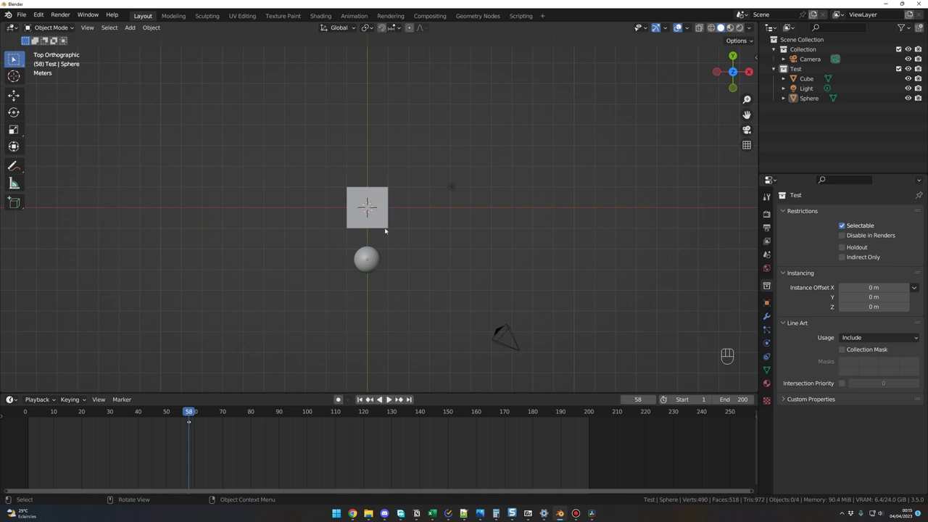
pyautogui.moveTo(385, 230); pyautogui.dragTo(402, 221, button='middle')
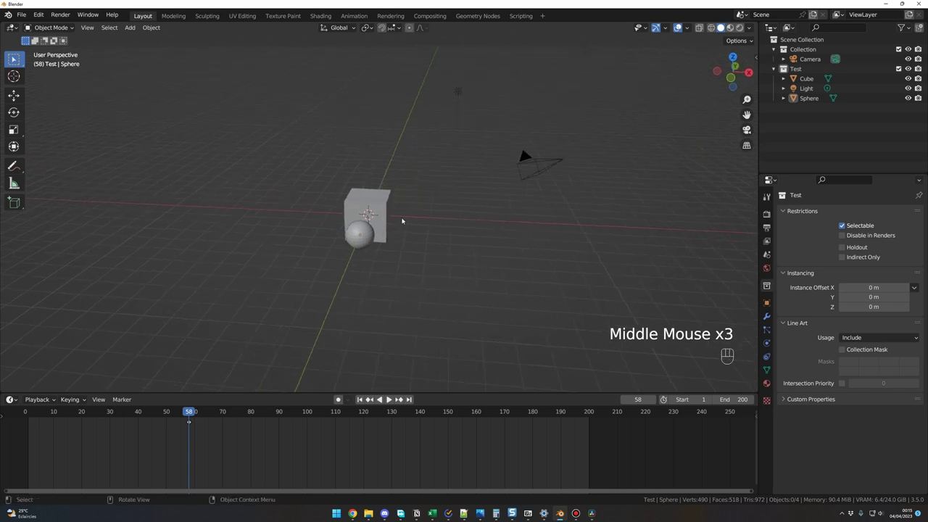
# Compare the front orthographic view of the Cube and sphere with the opposite back view
pyautogui.press('KP_1')
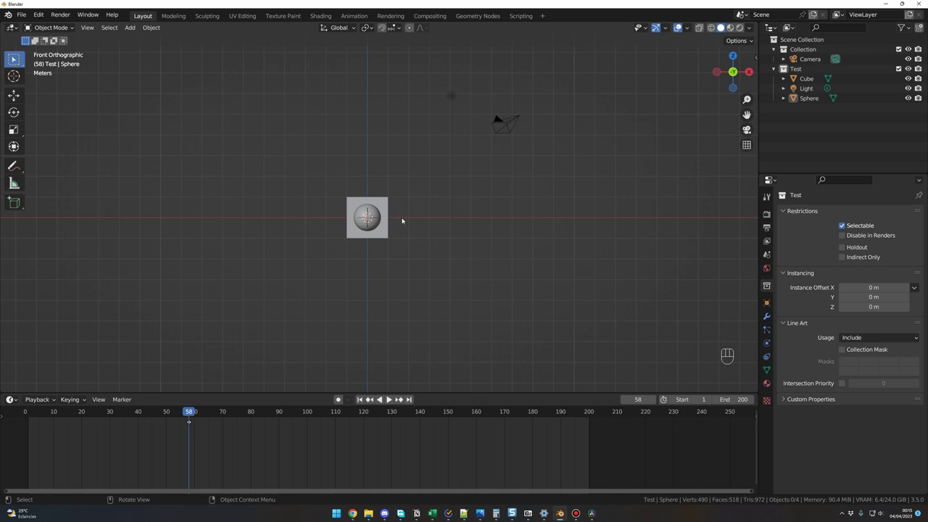
pyautogui.press('ctrl')
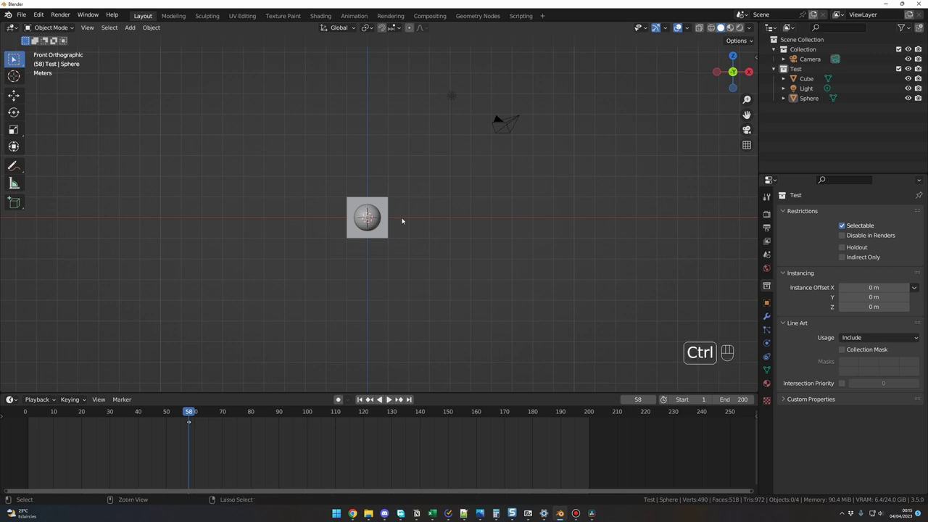
pyautogui.press('ctrl+KP_1')
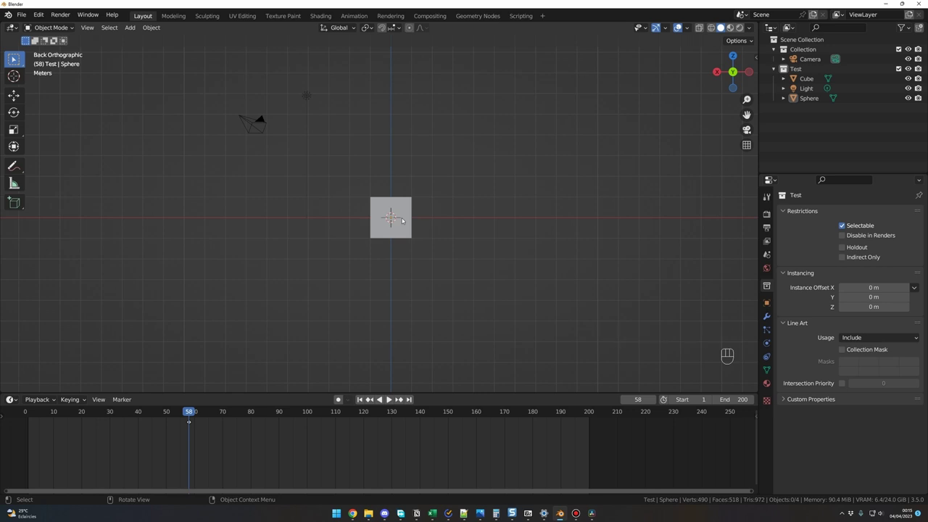
pyautogui.moveTo(369, 255); pyautogui.dragTo(474, 259, button='middle')
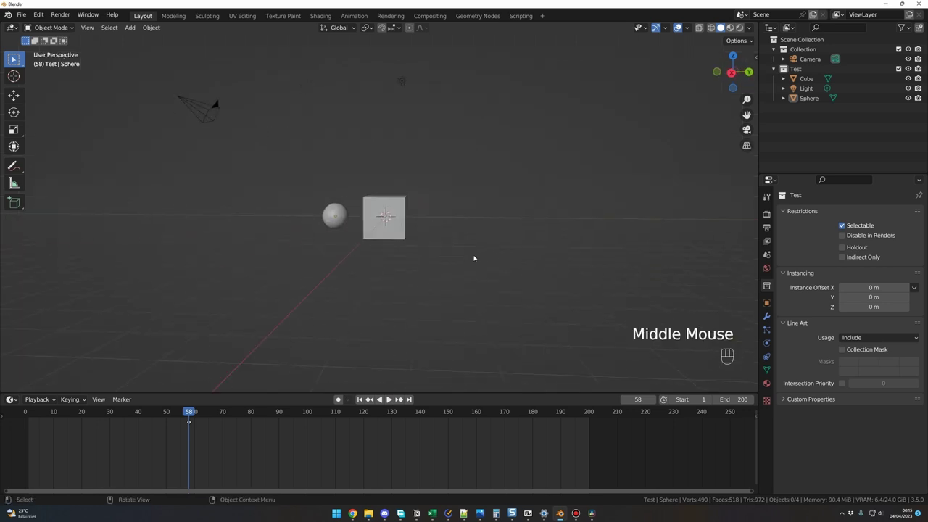
pyautogui.press('ctrl+KP_1')
pyautogui.press('KP_1')
pyautogui.press('ctrl+KP_1')
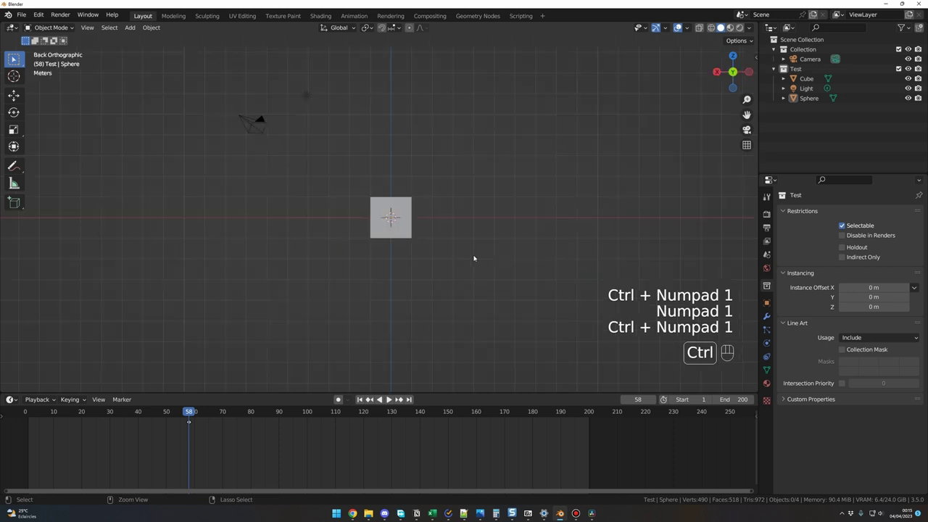
# Switch to the right orthographic view, orbit away from it and return to the right view
pyautogui.press('KP_3')
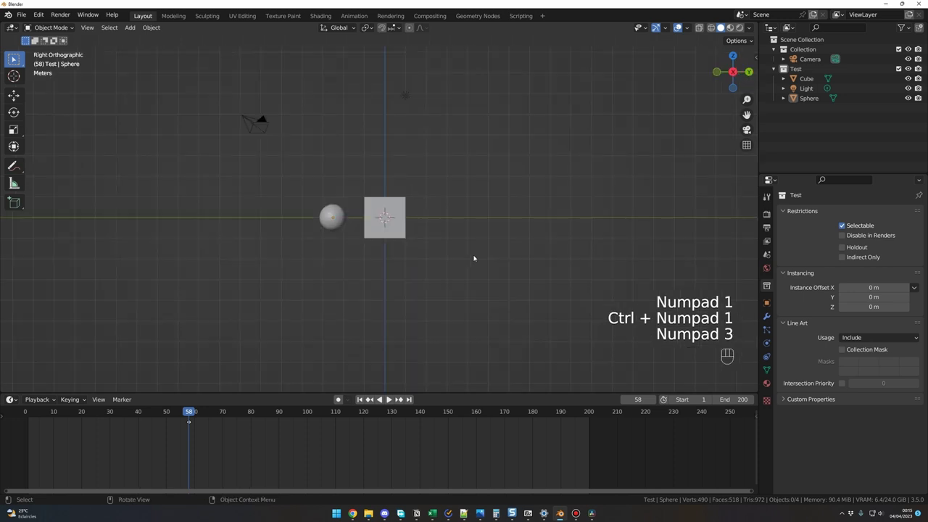
pyautogui.moveTo(473, 258); pyautogui.dragTo(453, 280, button='middle')
pyautogui.press('KP_3')
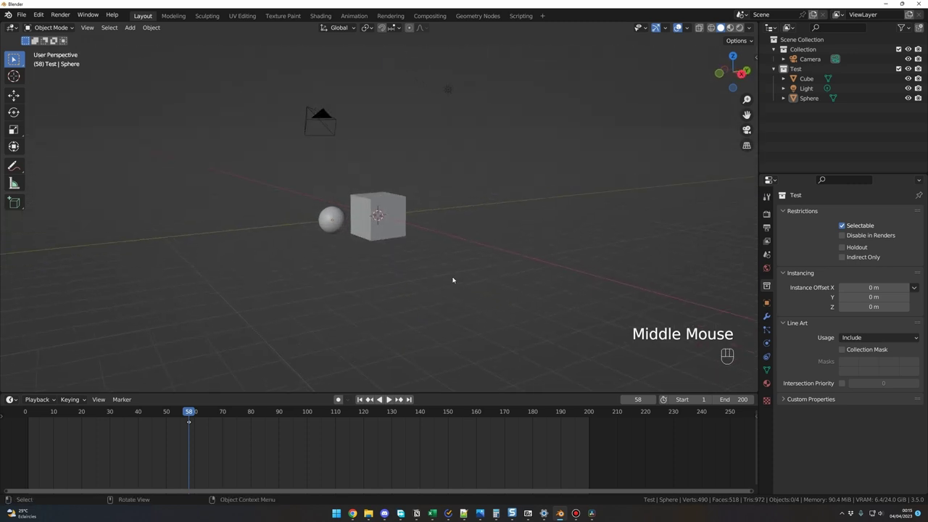
# Compare the right orthographic view of the Cube and sphere with the opposite left view, switching between them twice
pyautogui.press('KP_3')
pyautogui.press('ctrl+KP_3')
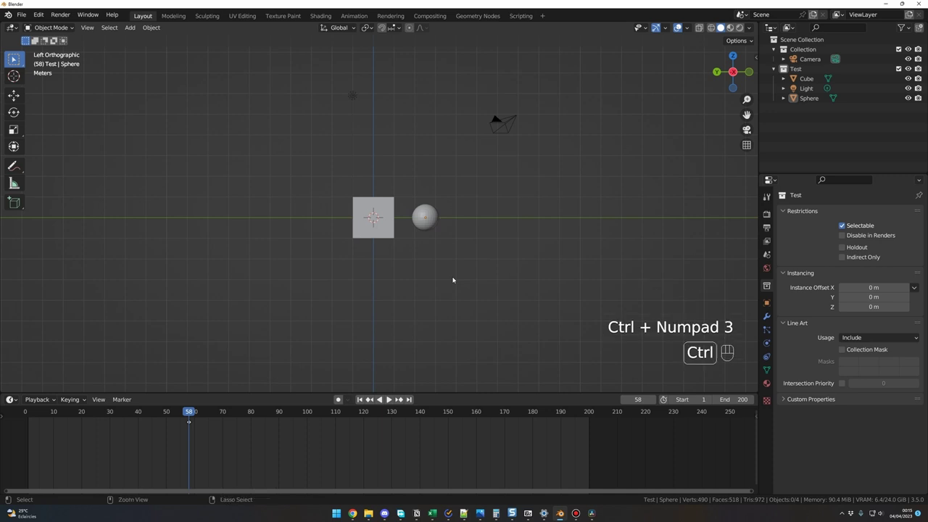
pyautogui.press('KP_3')
pyautogui.press('ctrl+KP_3')
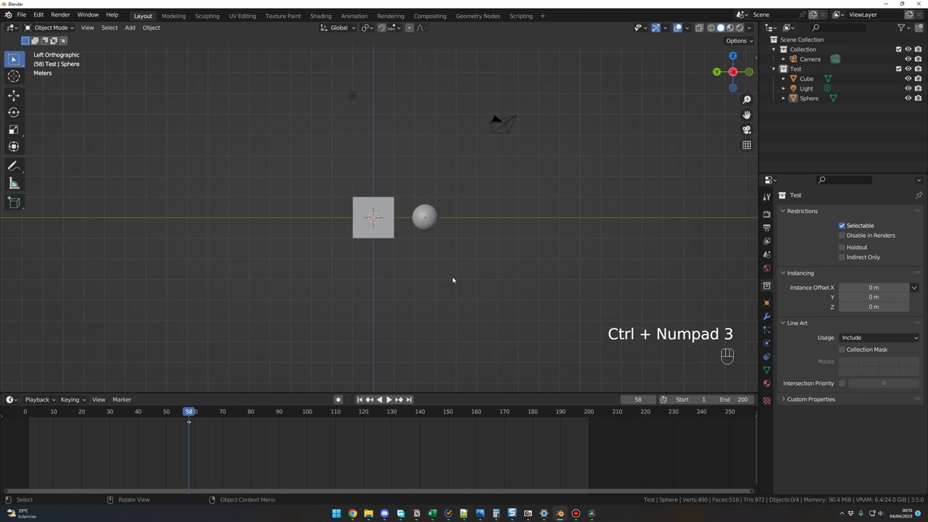
# Compare the top orthographic view with the bottom view, return to top and orbit back to perspective
pyautogui.press('KP_7')
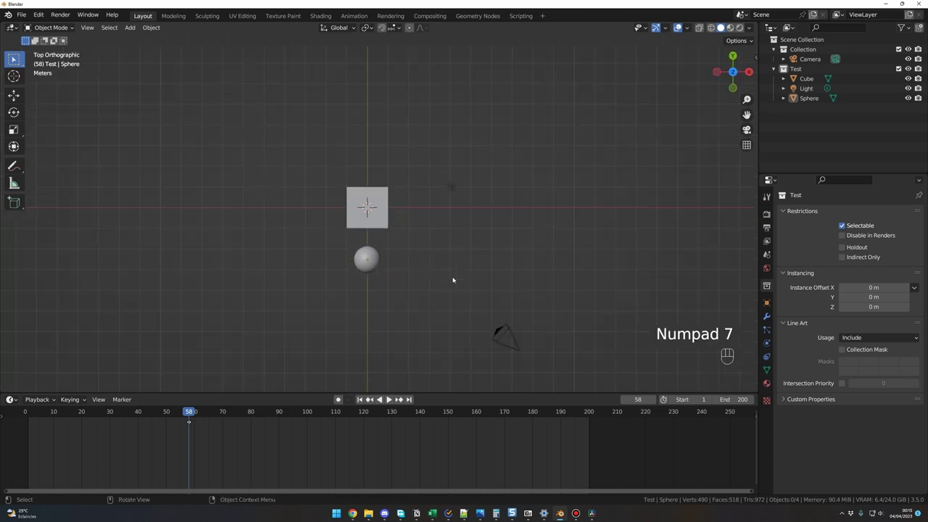
pyautogui.press('ctrl+KP_7')
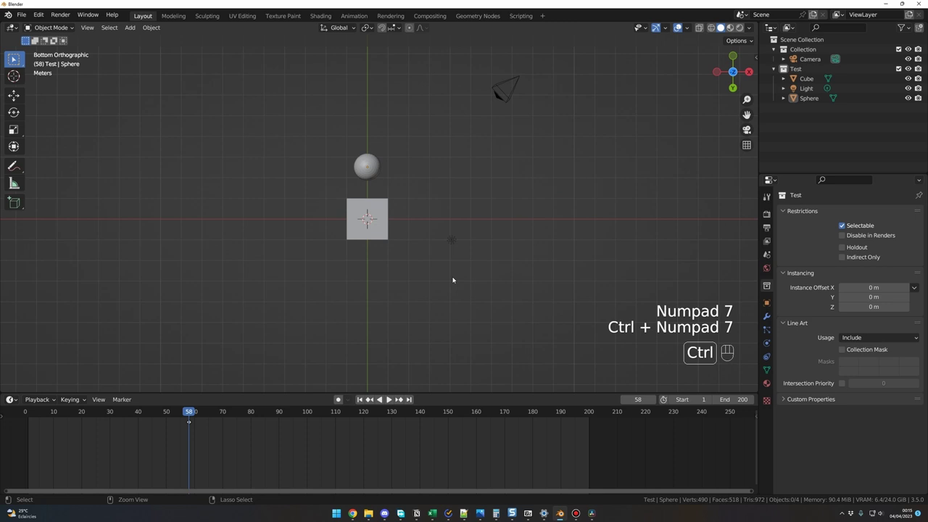
pyautogui.press('ctrl+KP_7')
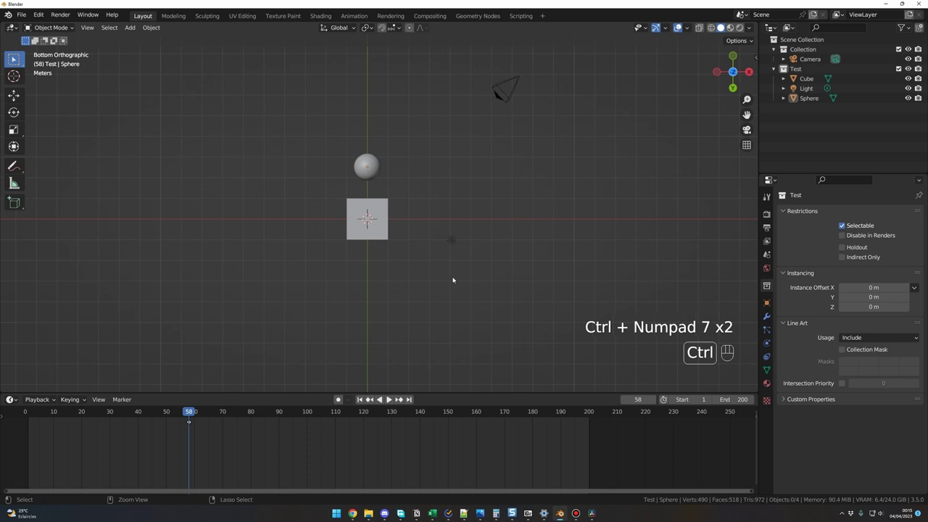
pyautogui.press('KP_7')
pyautogui.moveTo(452, 276); pyautogui.dragTo(426, 222, button='middle')
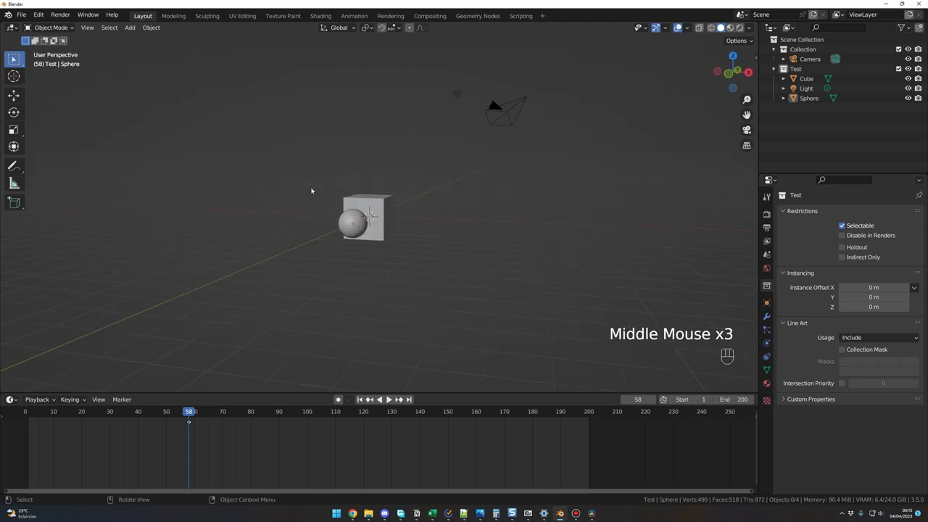
# Turn off Emulate Numpad in the Input preferences and close the preferences
pyautogui.click(38, 15)
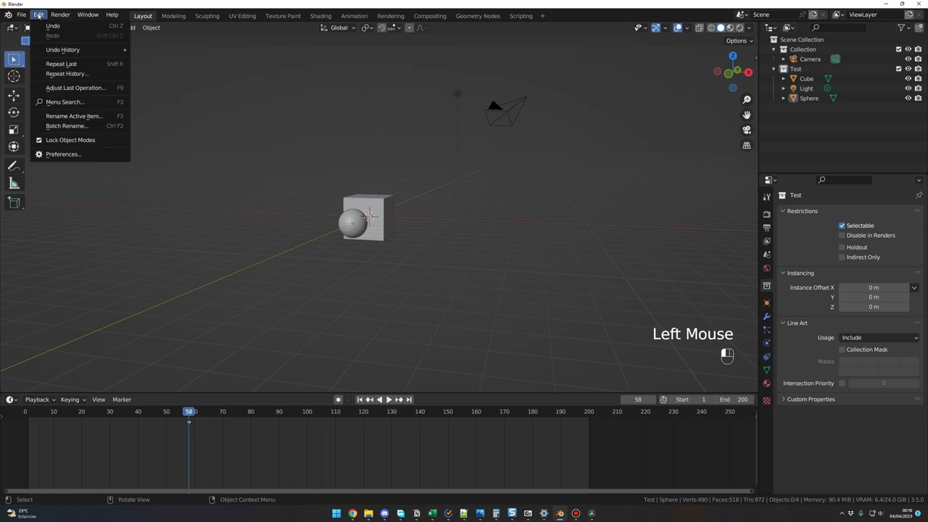
pyautogui.click(67, 154)
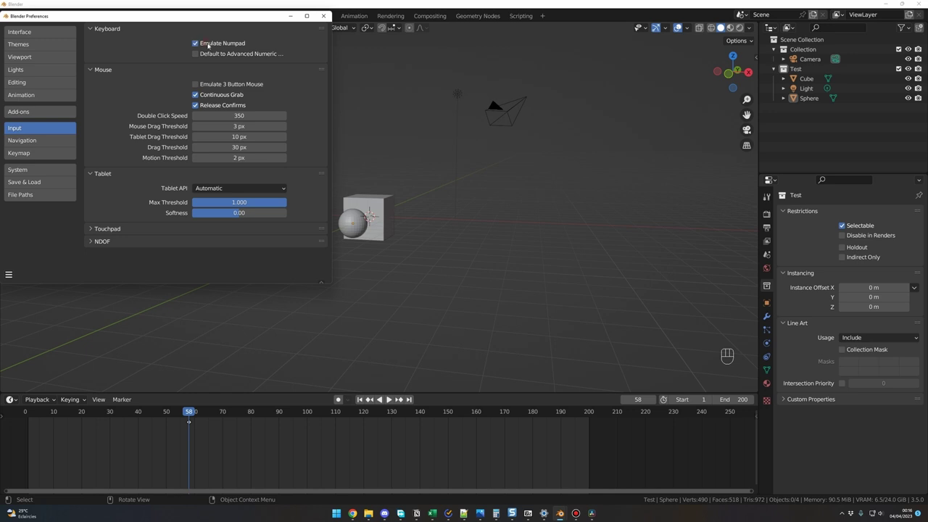
pyautogui.click(323, 15)
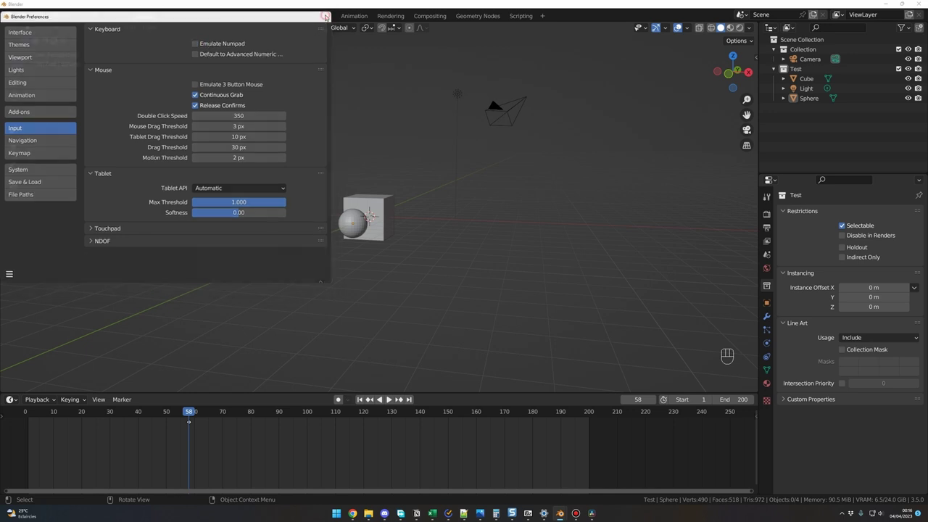
pyautogui.moveTo(354, 236); pyautogui.dragTo(355, 250, button='middle')
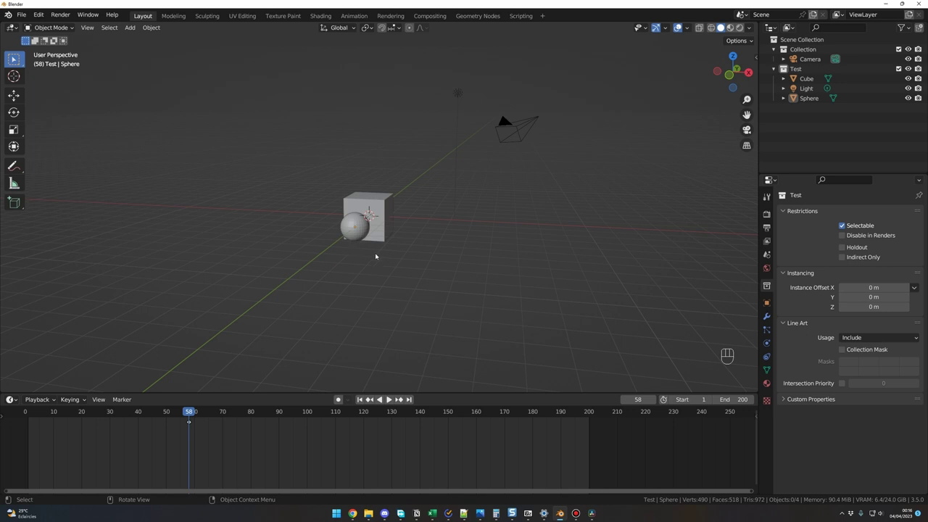
pyautogui.moveTo(376, 256); pyautogui.dragTo(394, 268, button='middle')
pyautogui.moveTo(506, 308); pyautogui.dragTo(489, 254, button='middle')
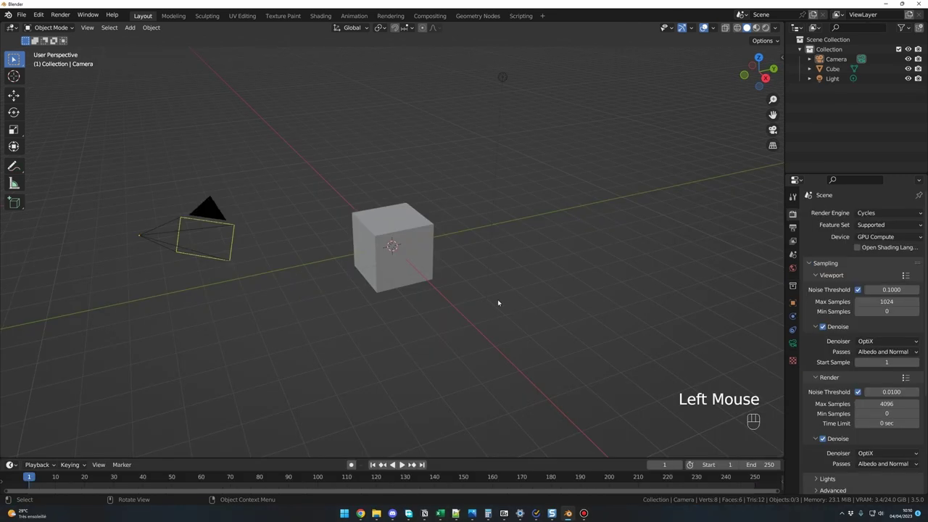
pyautogui.moveTo(497, 304); pyautogui.dragTo(496, 302, button='middle')
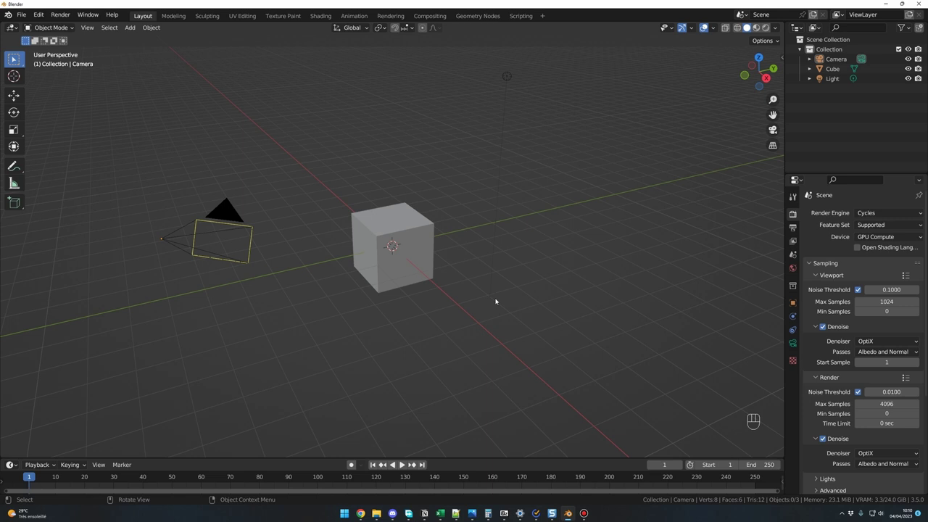
pyautogui.moveTo(496, 302); pyautogui.dragTo(483, 303, button='middle')
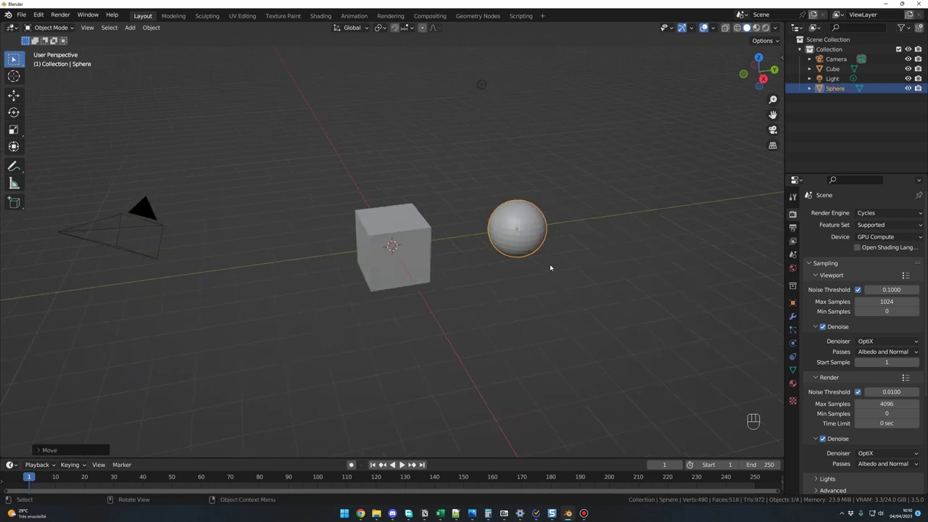
pyautogui.moveTo(550, 263); pyautogui.dragTo(561, 269, button='middle')
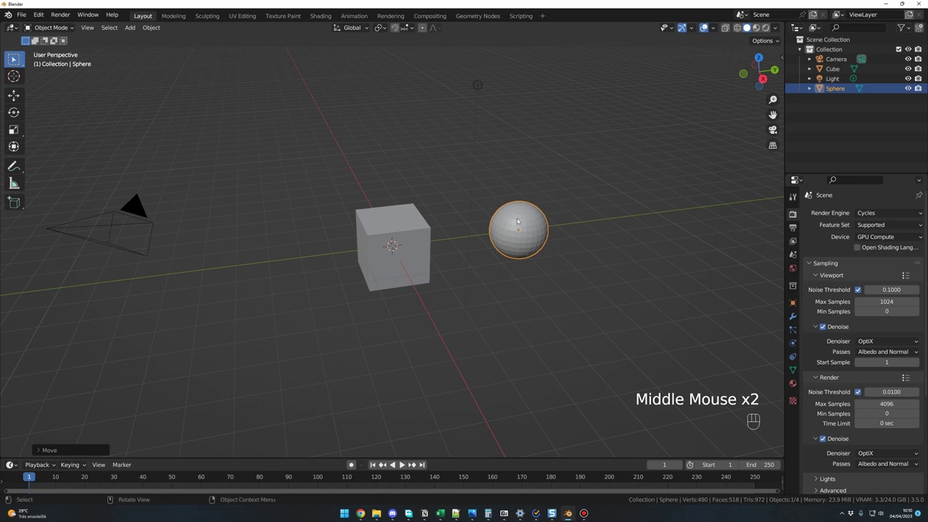
# Scale the Cube along the global Z axis to about 0.23, flattening it
pyautogui.click(422, 252)
pyautogui.press('s')
pyautogui.press('z')
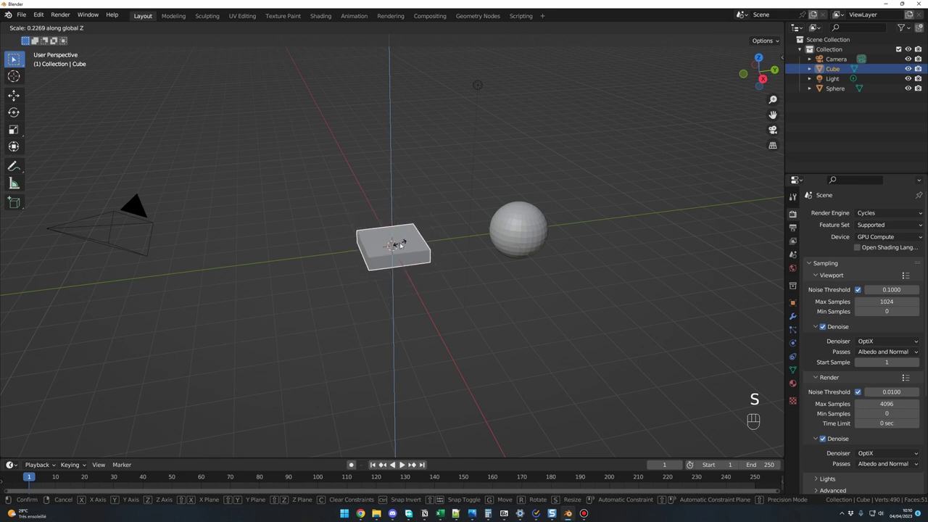
pyautogui.click(400, 244)
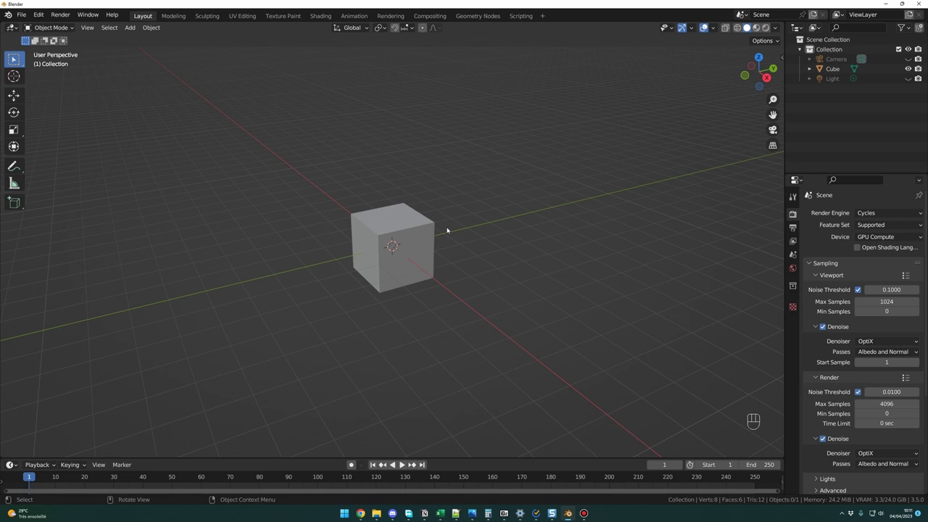
# Enter Edit Mode on the Cube and select its four top corner vertices one after another
pyautogui.moveTo(464, 267); pyautogui.dragTo(462, 261, button='middle')
pyautogui.scroll(3, 462, 266)
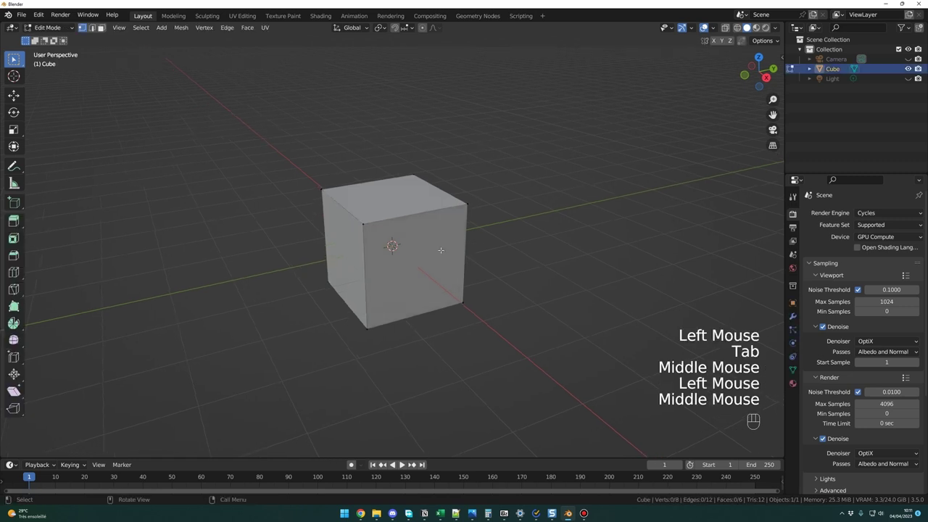
pyautogui.click(373, 228)
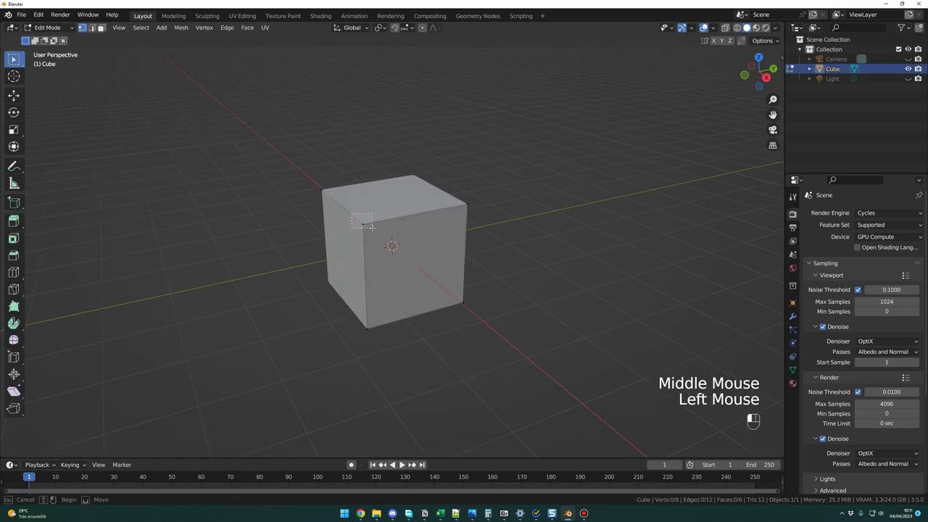
pyautogui.click(468, 204)
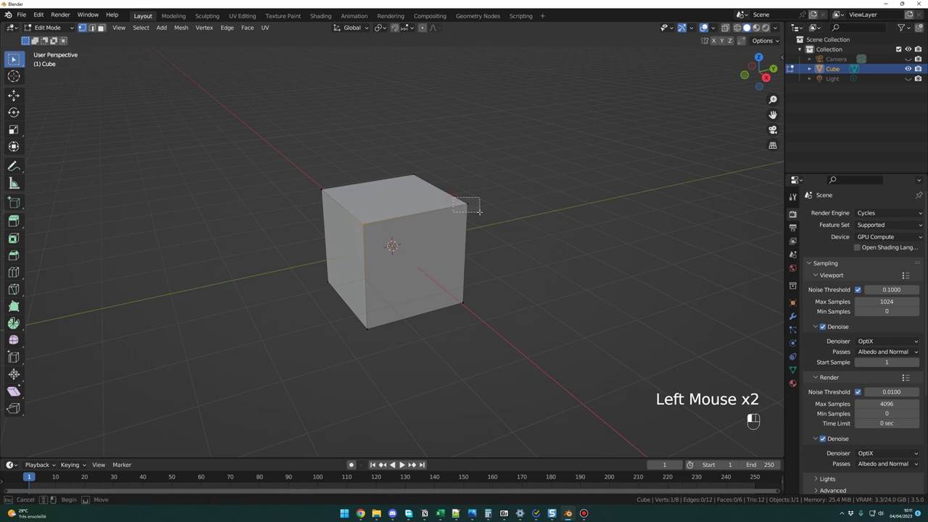
pyautogui.click(411, 181)
pyautogui.click(322, 189)
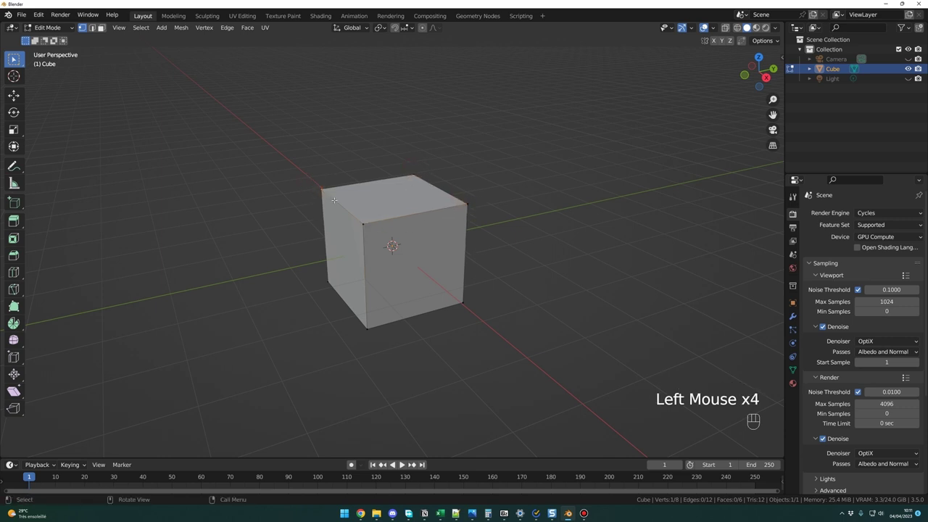
# Reselect the Cube's nearest top corner vertex, go through the other top corners individually, and finish on the nearest one
pyautogui.click(353, 216)
pyautogui.click(367, 226)
pyautogui.click(353, 216)
pyautogui.click(369, 232)
pyautogui.click(383, 215)
pyautogui.click(384, 215)
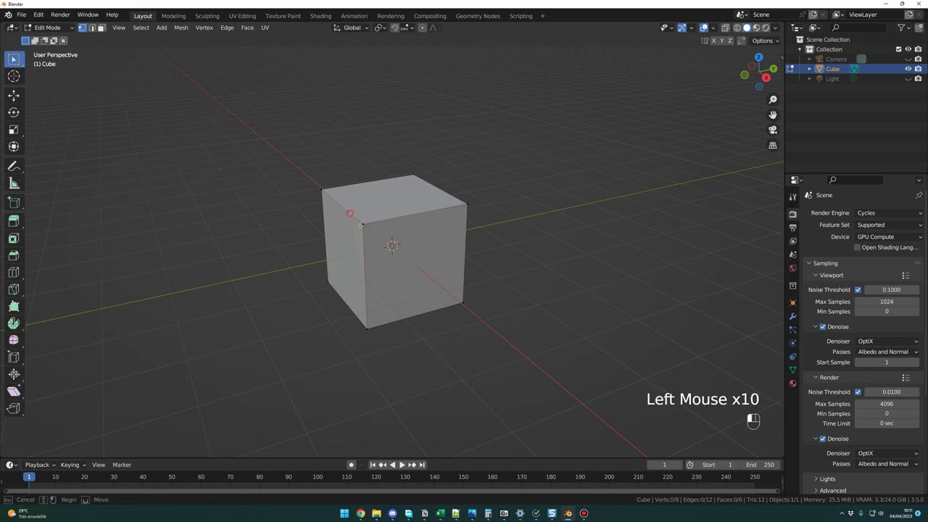
pyautogui.click(435, 212)
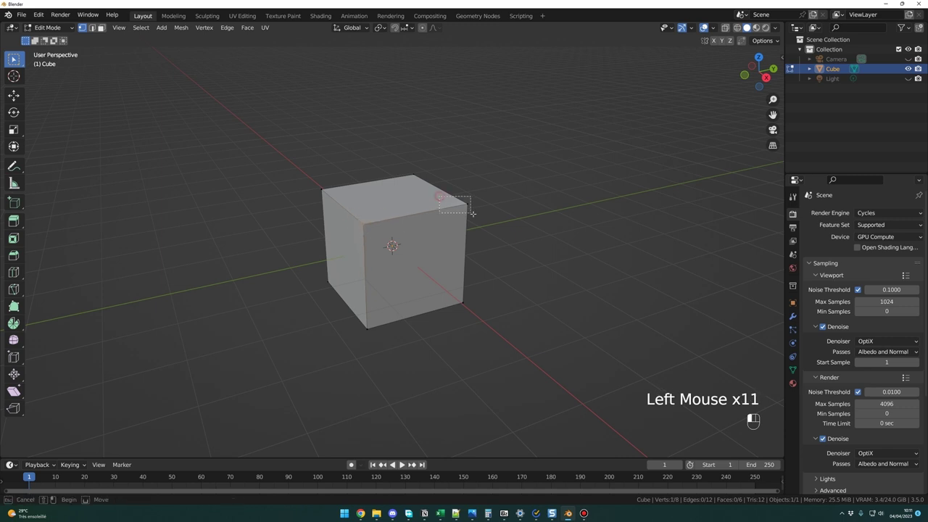
pyautogui.click(413, 177)
pyautogui.click(335, 203)
pyautogui.click(336, 202)
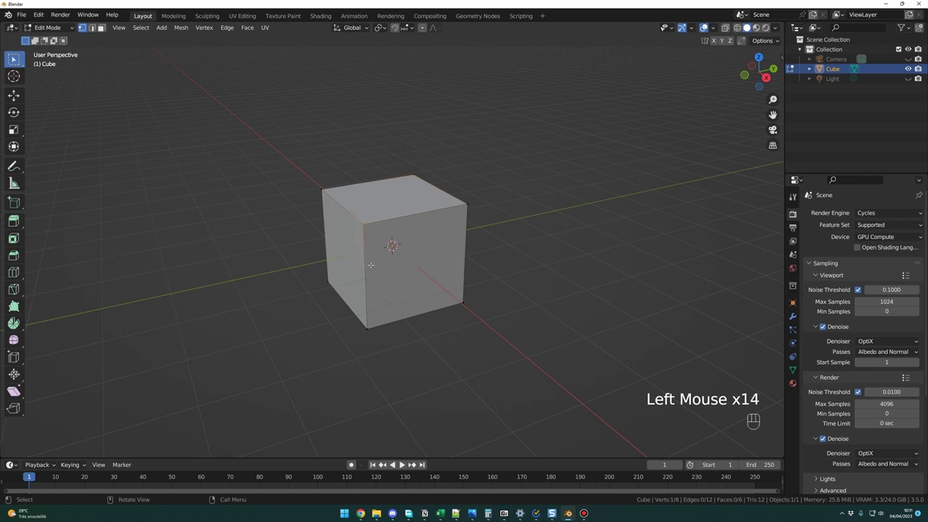
# Select the Cube's nearest top corner vertex, add the other end of the front face's upper edge, and deselect everything
pyautogui.middleClick(372, 263)
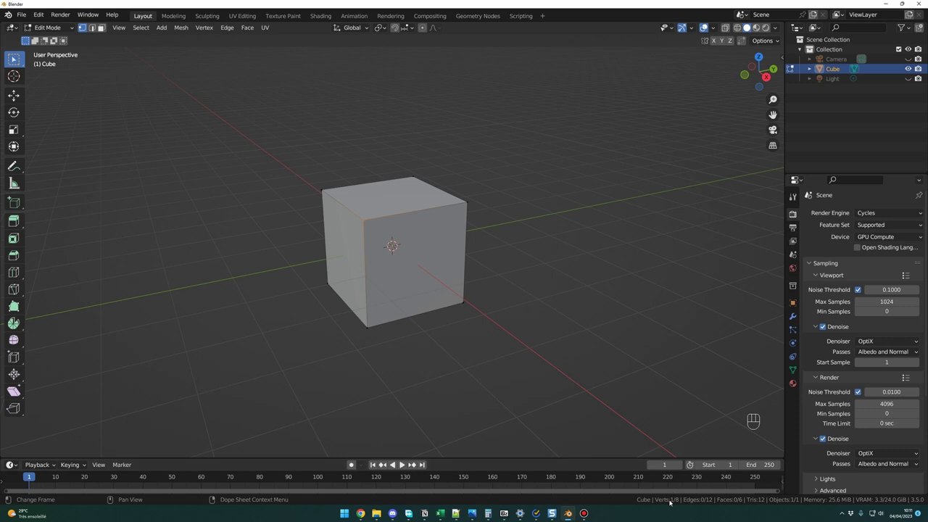
pyautogui.doubleClick(375, 210)
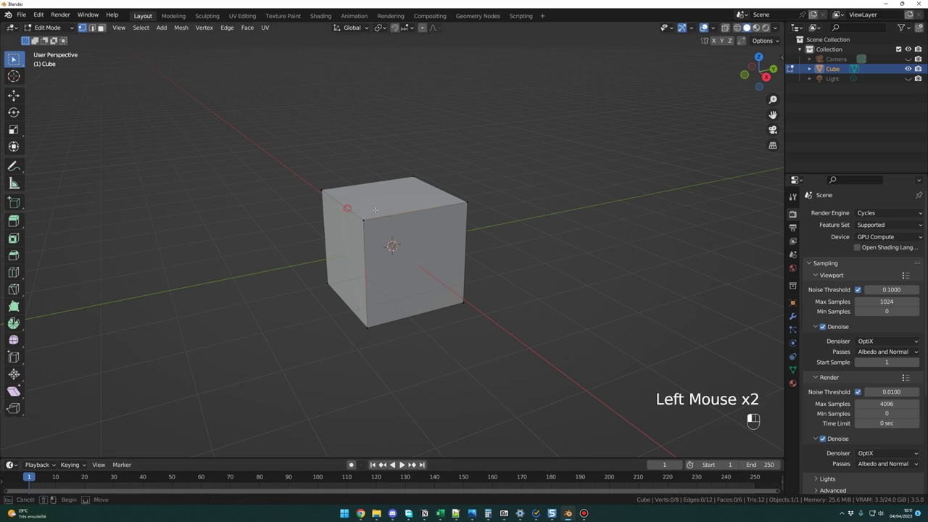
pyautogui.moveTo(375, 210); pyautogui.dragTo(500, 220)
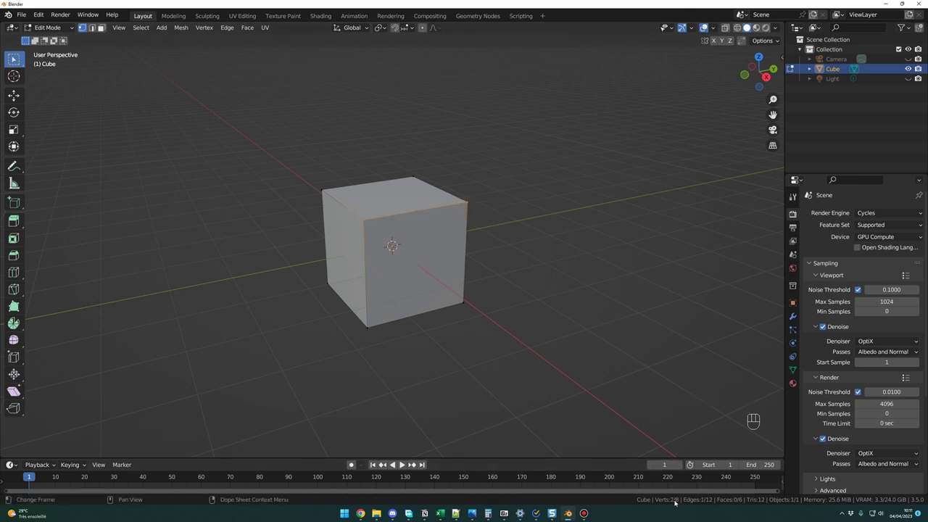
pyautogui.click(587, 355)
# Hide the status bar and show it again
pyautogui.click(88, 14)
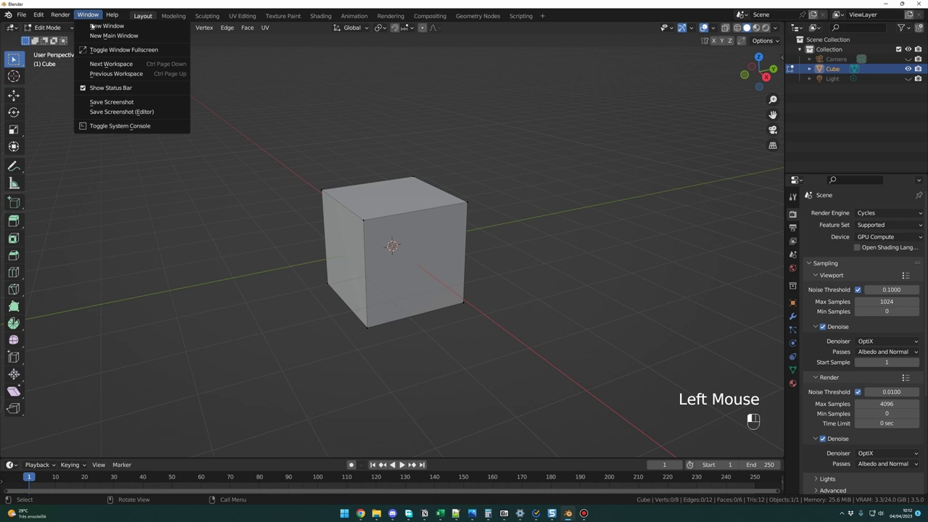
pyautogui.click(109, 88)
pyautogui.click(87, 14)
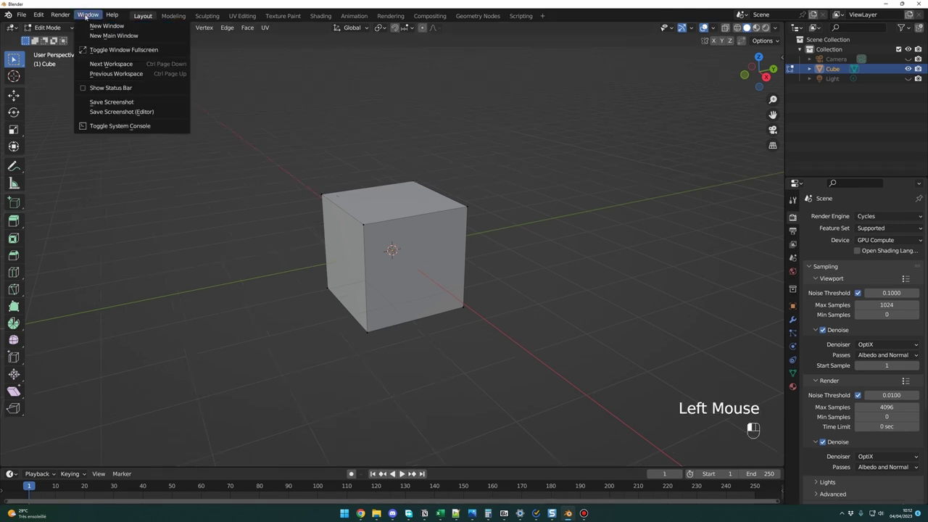
pyautogui.click(109, 88)
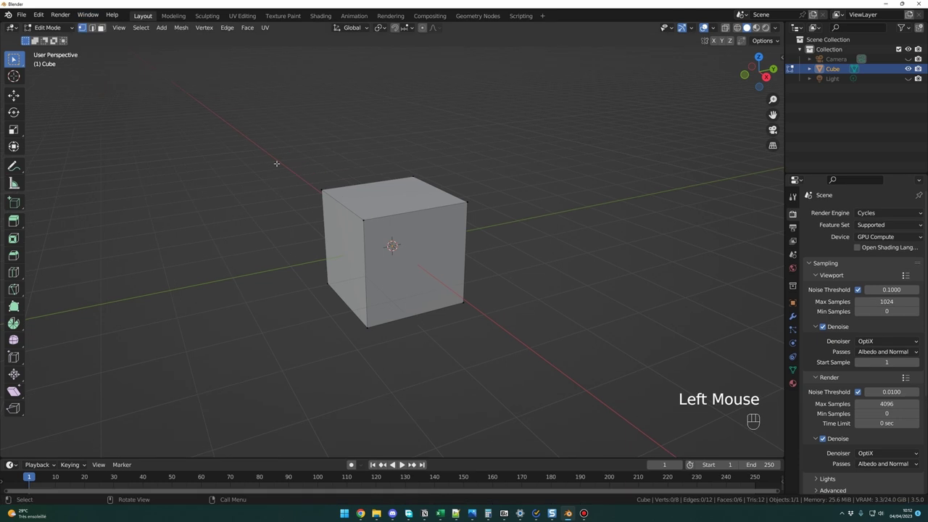
# Select the two upper corner vertices of the Cube's front face one at a time, and clear the selection
pyautogui.click(361, 221)
pyautogui.scroll(3, 363, 214)
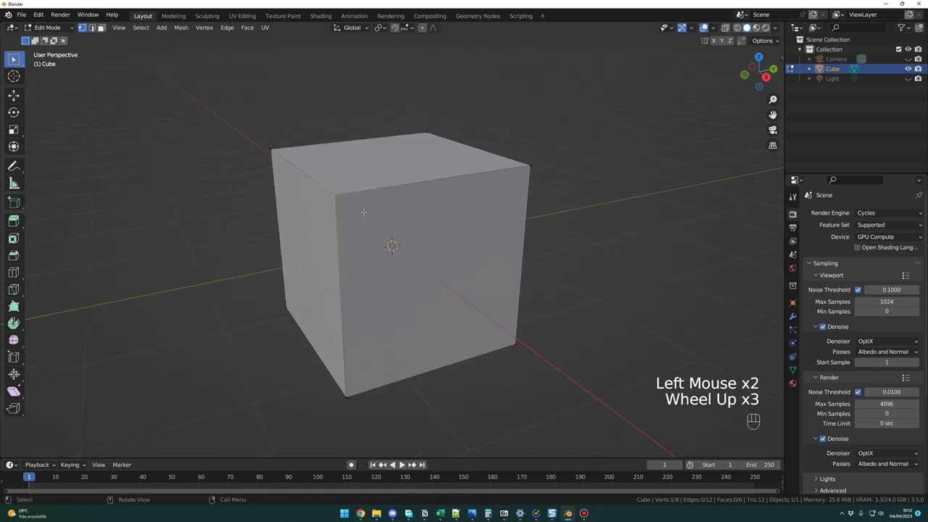
pyautogui.click(529, 167)
pyautogui.click(443, 207)
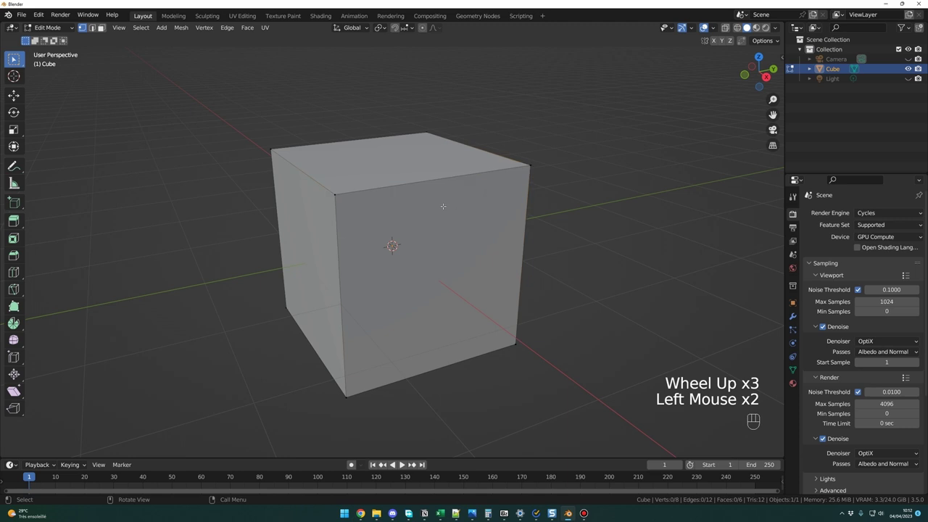
# Switch to edge selection and select the upper edge of the Cube's front face
pyautogui.moveTo(443, 207); pyautogui.dragTo(406, 203, button='middle')
pyautogui.click(91, 27)
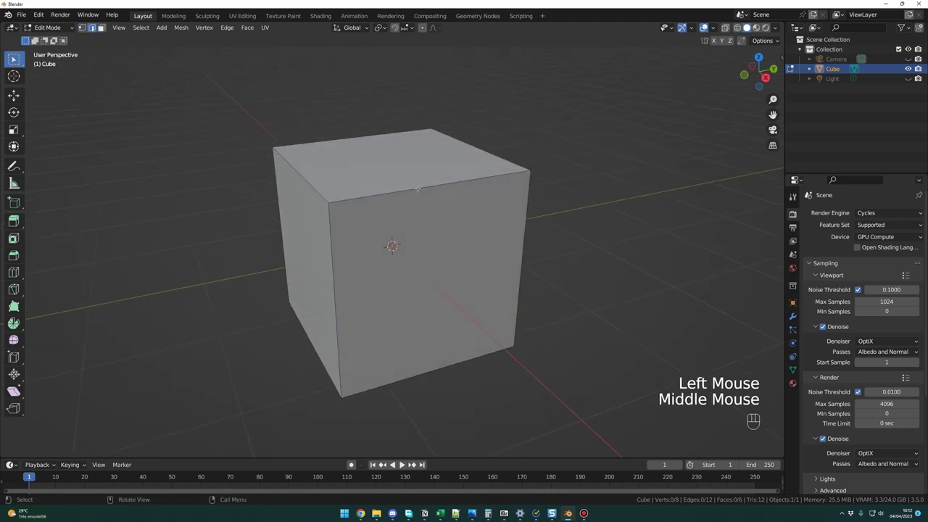
pyautogui.click(417, 189)
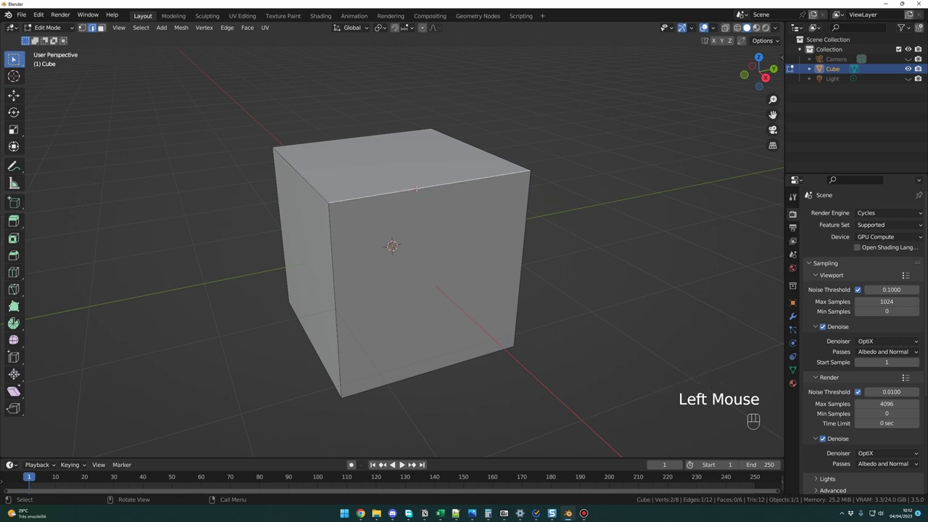
pyautogui.moveTo(360, 183); pyautogui.dragTo(408, 207, button='middle')
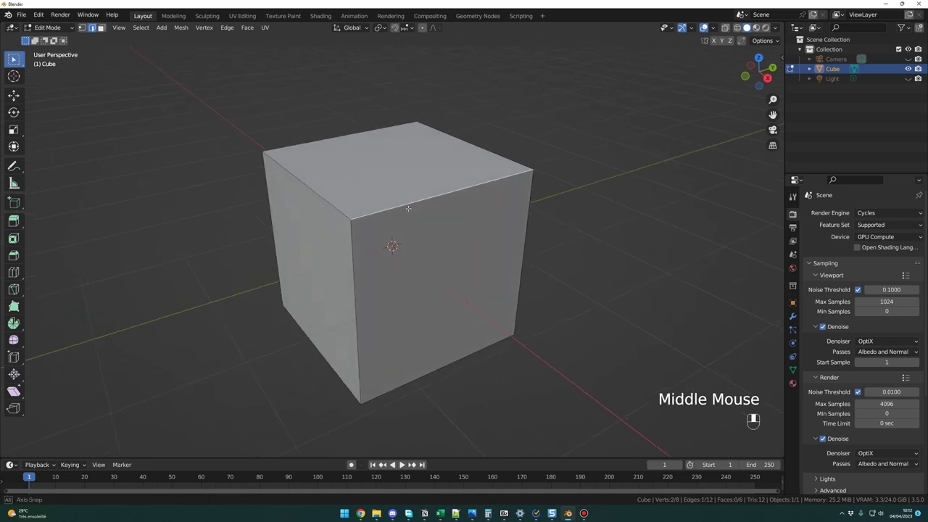
pyautogui.click(465, 215)
pyautogui.moveTo(465, 215); pyautogui.dragTo(447, 219, button='middle')
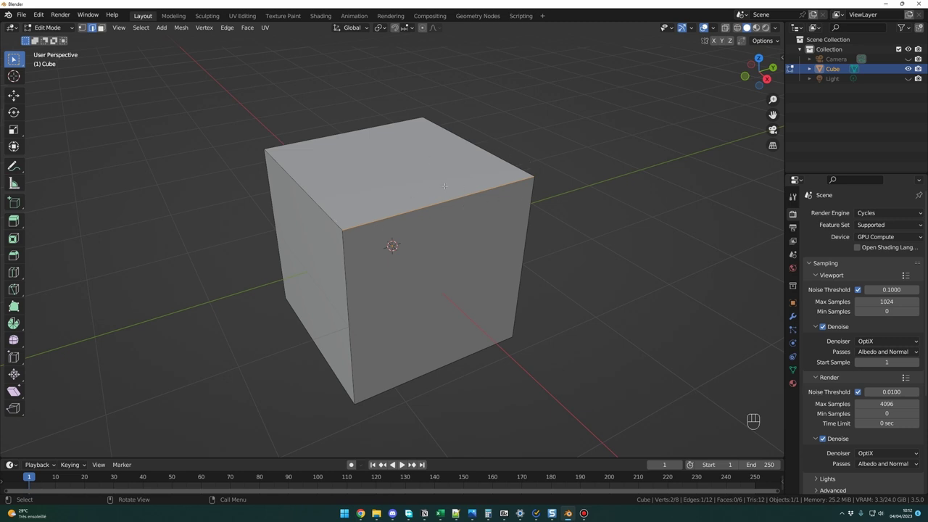
# Select the upper edge of the Cube's side face, and pick its vertical edges one at a time
pyautogui.moveTo(447, 203); pyautogui.dragTo(442, 203, button='middle')
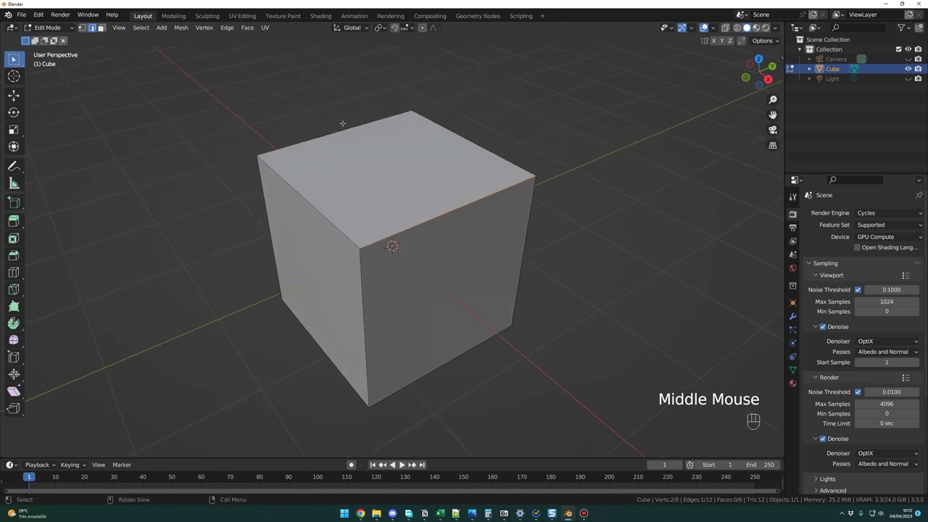
pyautogui.click(306, 198)
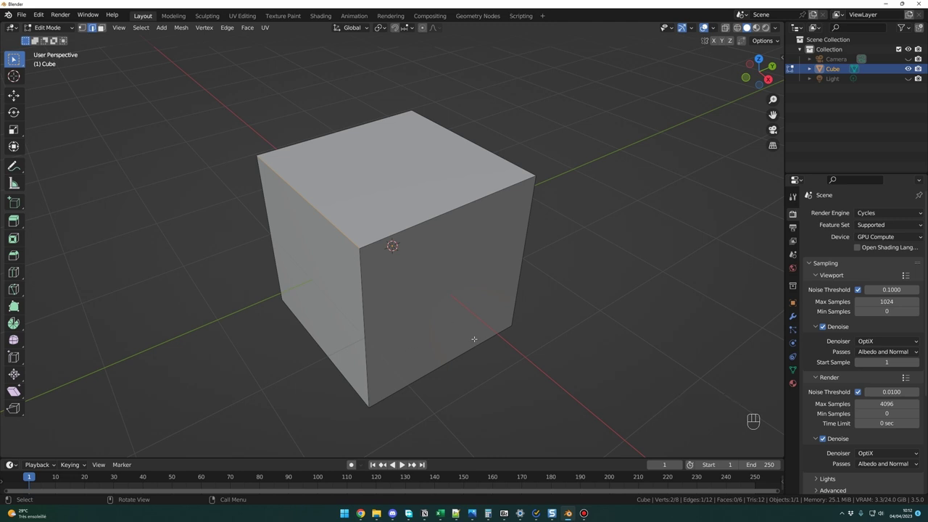
pyautogui.moveTo(440, 294)
pyautogui.mouseDown(button='middle')
pyautogui.moveTo(438, 278)
pyautogui.moveTo(406, 287)
pyautogui.moveTo(440, 293)
pyautogui.moveTo(431, 295)
pyautogui.mouseUp(button='middle')
pyautogui.click(335, 265)
pyautogui.click(516, 271)
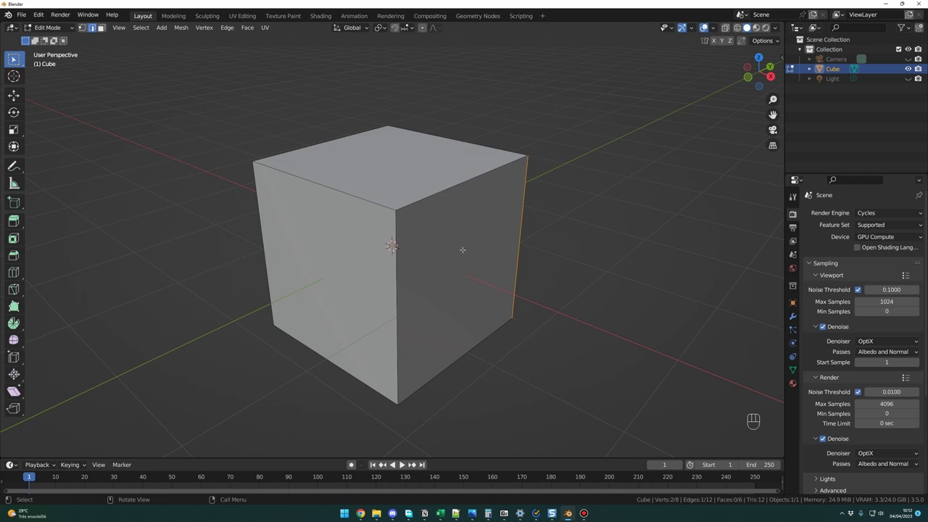
# Select the front face's upper edge, switch to its far vertical edge, and clear the selection
pyautogui.moveTo(464, 251); pyautogui.dragTo(439, 240, button='middle')
pyautogui.click(417, 190)
pyautogui.moveTo(417, 190); pyautogui.dragTo(449, 239, button='middle')
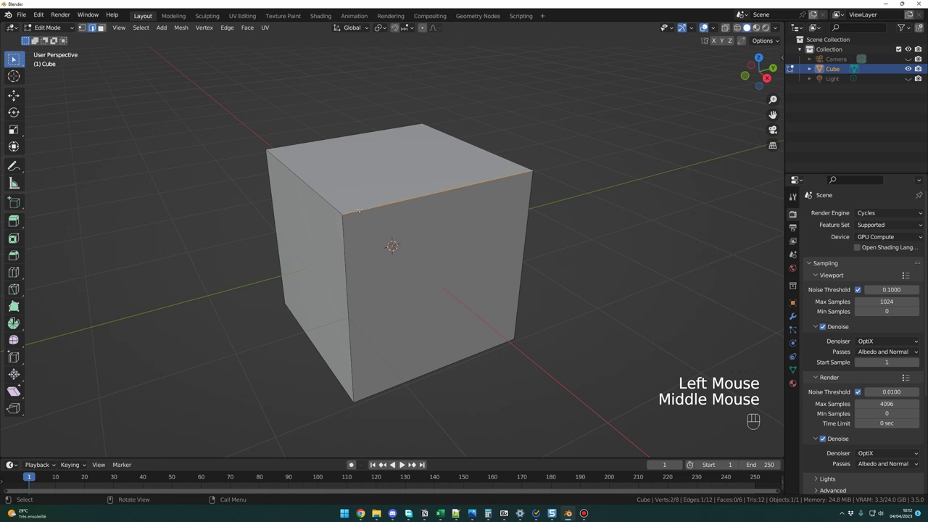
pyautogui.click(489, 209)
pyautogui.moveTo(511, 159); pyautogui.dragTo(538, 177)
pyautogui.click(464, 224)
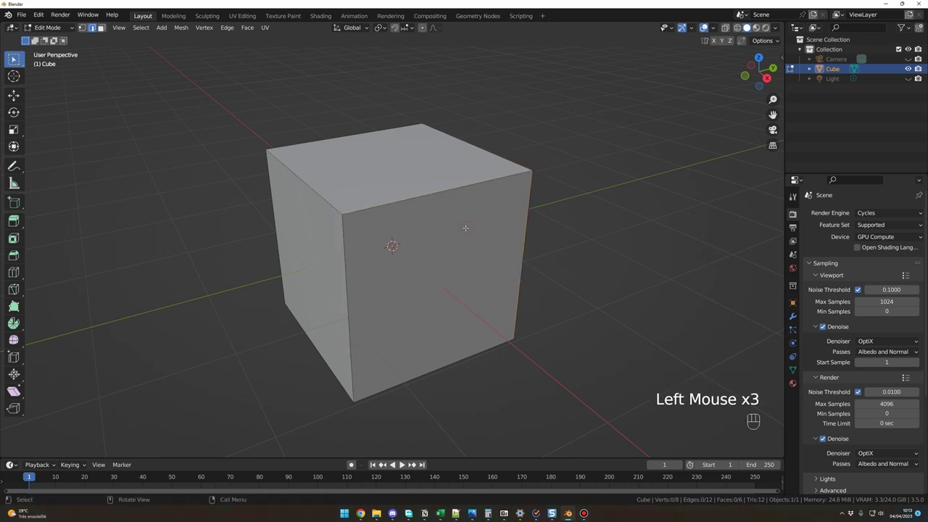
# Switch to face selection and select the Cube's front face
pyautogui.moveTo(464, 224); pyautogui.dragTo(442, 241, button='middle')
pyautogui.click(101, 28)
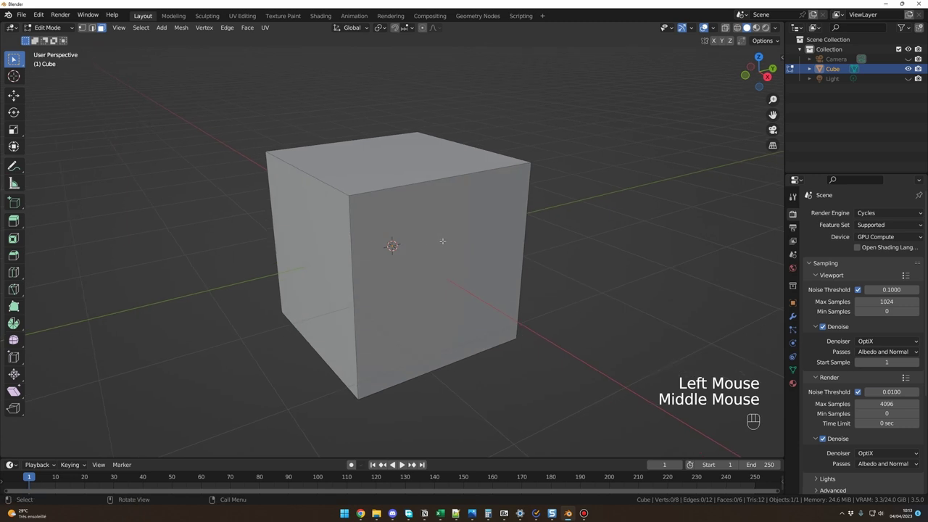
pyautogui.moveTo(443, 240); pyautogui.dragTo(440, 263, button='middle')
pyautogui.click(445, 222)
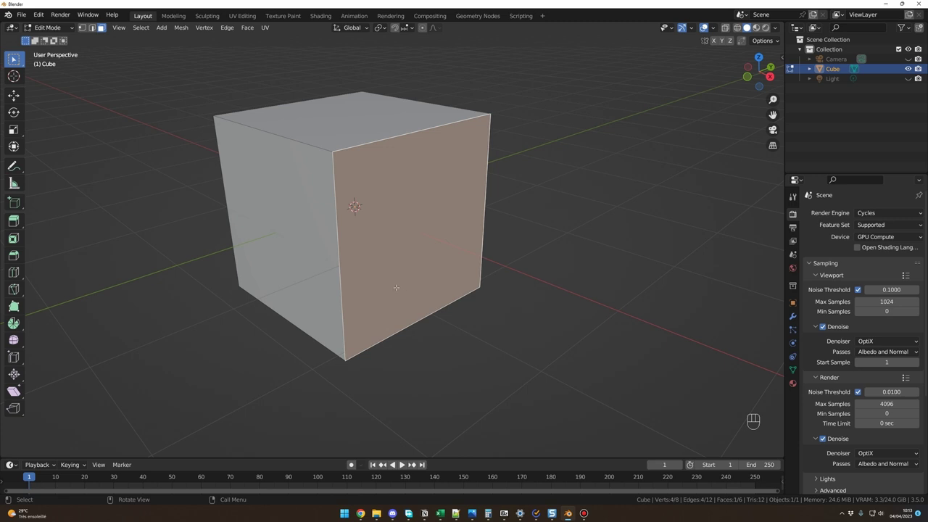
# Select the Cube's side and front faces one at a time, and clear the selection
pyautogui.click(294, 245)
pyautogui.moveTo(394, 254); pyautogui.dragTo(403, 295, button='middle')
pyautogui.click(366, 255)
pyautogui.click(435, 239)
pyautogui.click(421, 250)
pyautogui.scroll(-1, 429, 255)
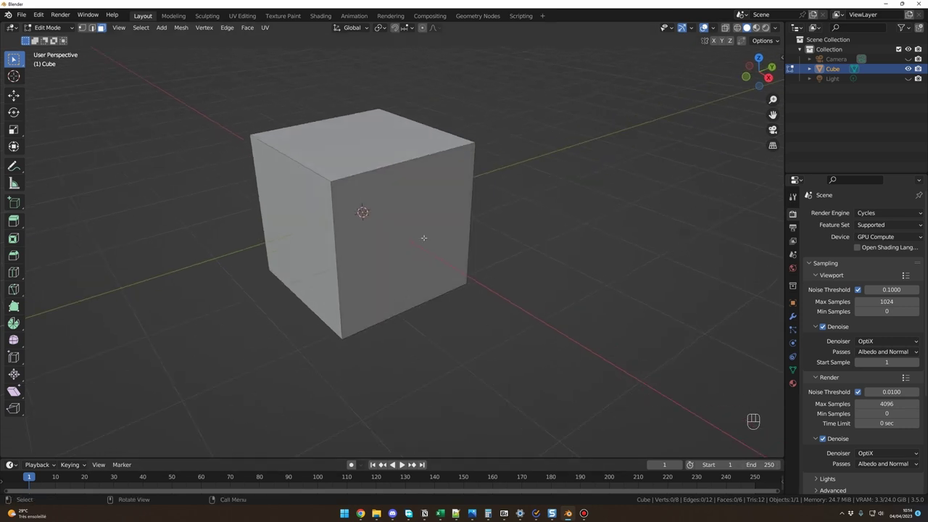
# Switch to vertex selection and select the Cube's top corner vertices one at a time
pyautogui.moveTo(508, 256); pyautogui.dragTo(424, 236, button='middle')
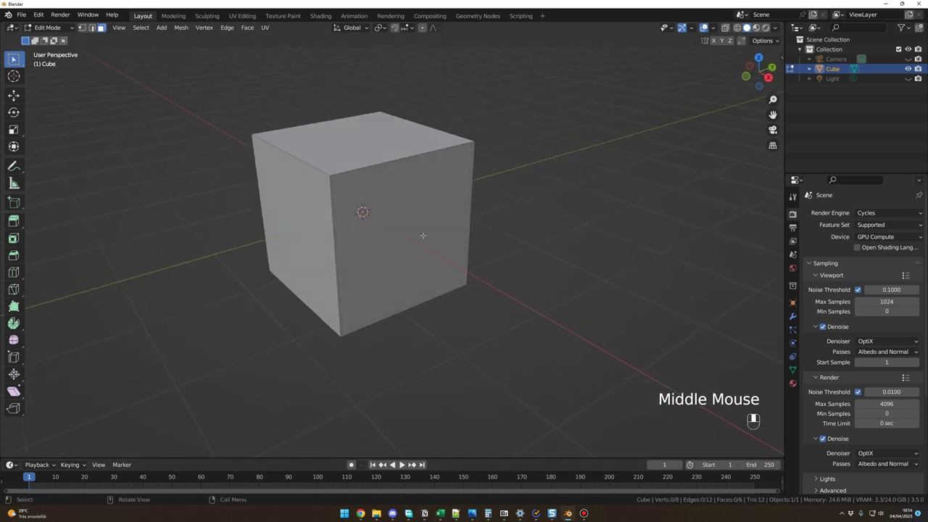
pyautogui.click(81, 27)
pyautogui.click(464, 139)
pyautogui.click(464, 140)
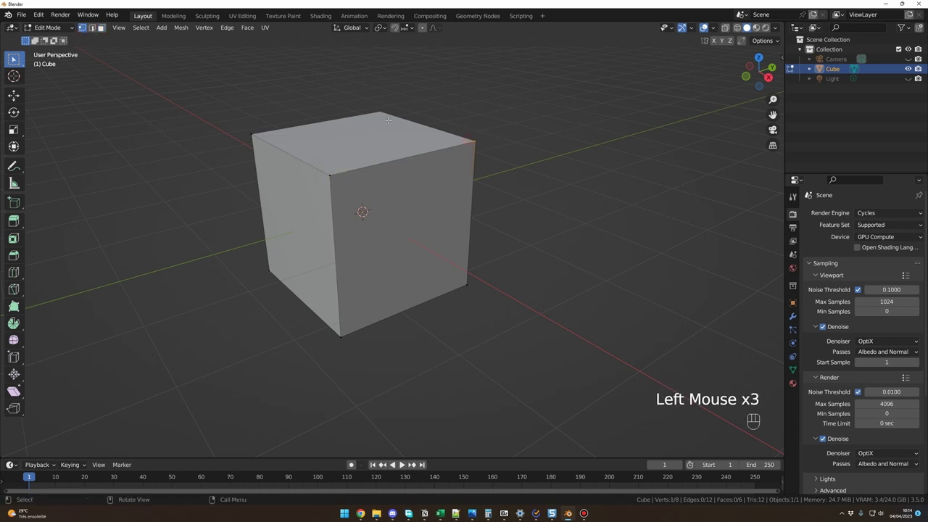
pyautogui.click(380, 114)
pyautogui.click(253, 136)
pyautogui.click(394, 171)
pyautogui.click(315, 136)
# Switch to edge selection and pick the upper edges of the Cube's front and side faces one at a time
pyautogui.click(92, 27)
pyautogui.click(409, 157)
pyautogui.click(275, 164)
# Switch back to face selection and pick the front face of the Cube
pyautogui.click(100, 28)
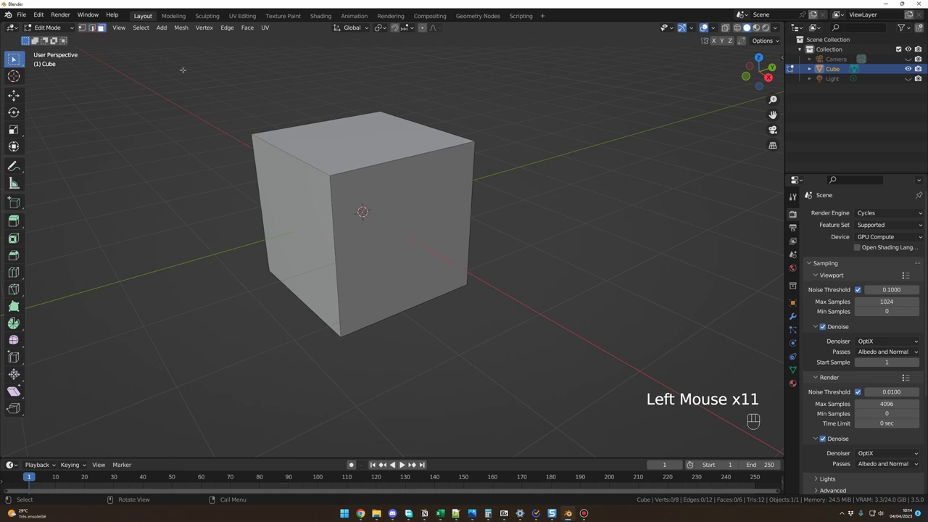
pyautogui.click(397, 211)
pyautogui.click(397, 211)
# Return to Object Mode and move the Cube away from the origin in the positive Y direction
pyautogui.moveTo(398, 217); pyautogui.dragTo(402, 254, button='middle')
pyautogui.scroll(-2, 391, 240)
pyautogui.press('Tab')
pyautogui.click(402, 254)
pyautogui.press('g')
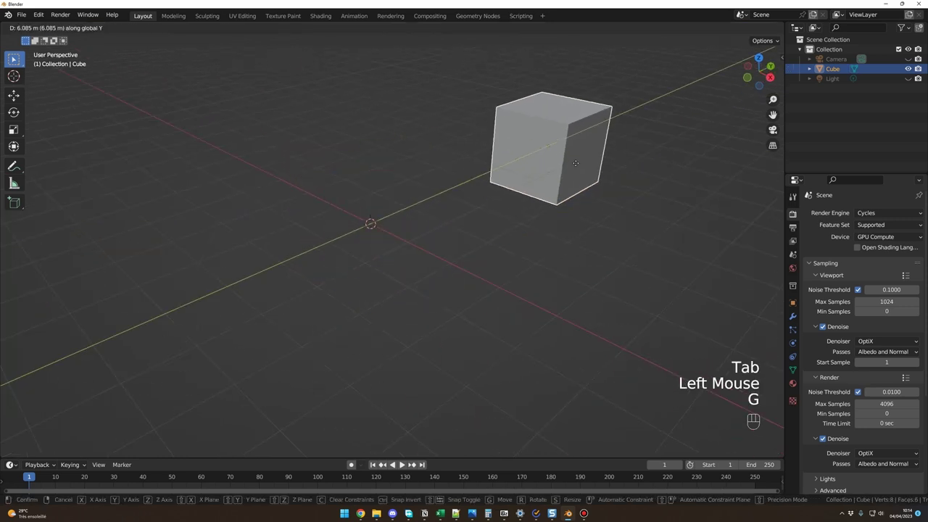
pyautogui.click(461, 255)
# Add a UV sphere at the origin and move it about 4 m in the negative Y direction
pyautogui.moveTo(461, 255); pyautogui.dragTo(428, 265, button='middle')
pyautogui.scroll(-1, 430, 261)
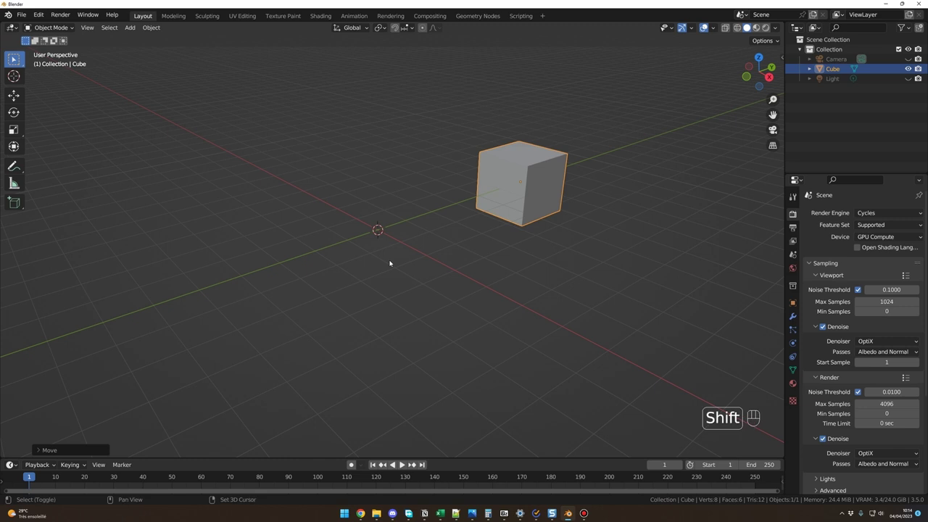
pyautogui.hotkey('shift', 'a')
pyautogui.moveTo(390, 261)
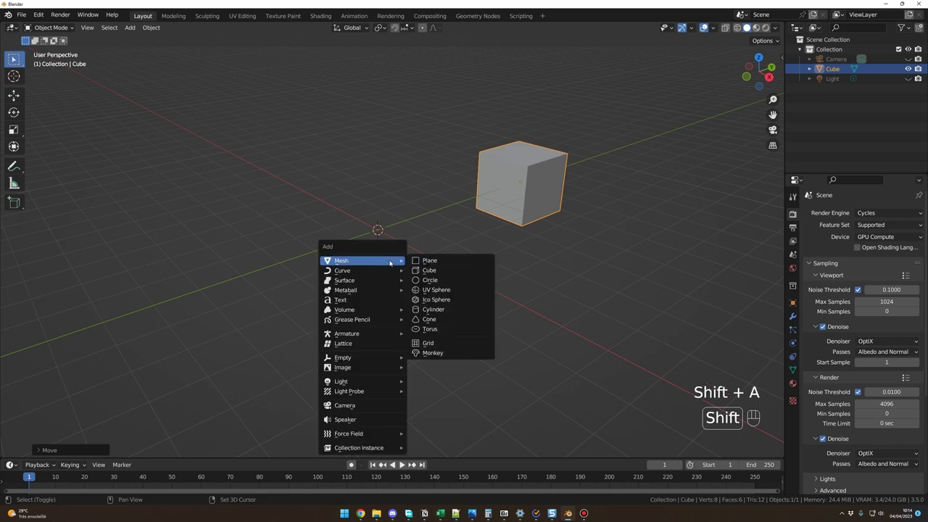
pyautogui.click(437, 289)
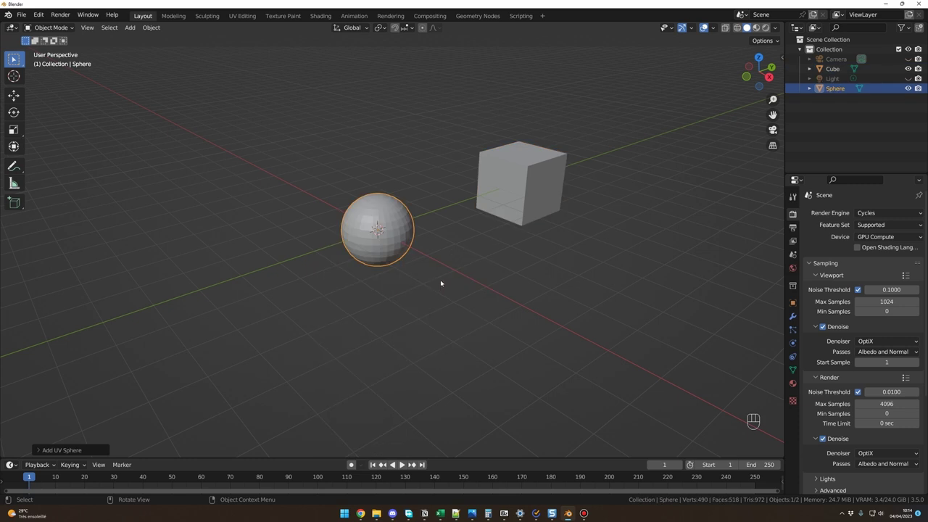
pyautogui.press('g')
pyautogui.press('y')
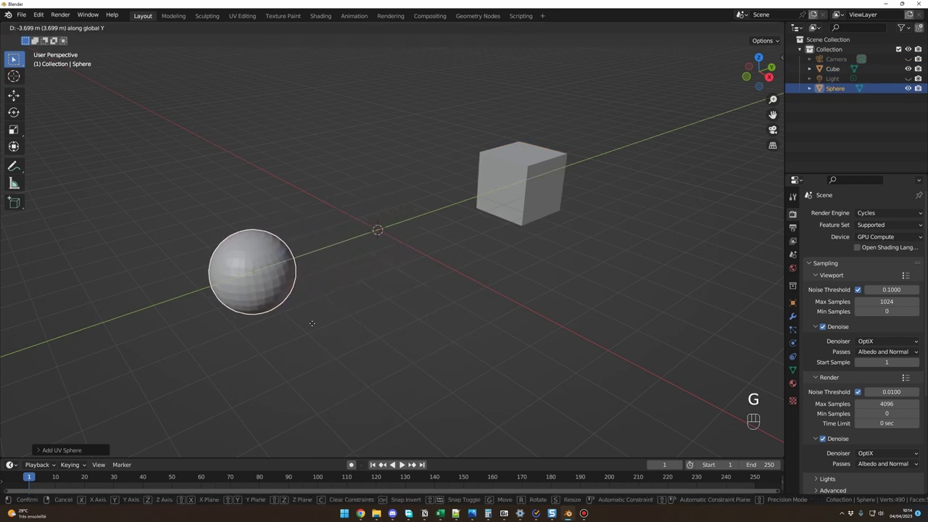
pyautogui.click(307, 330)
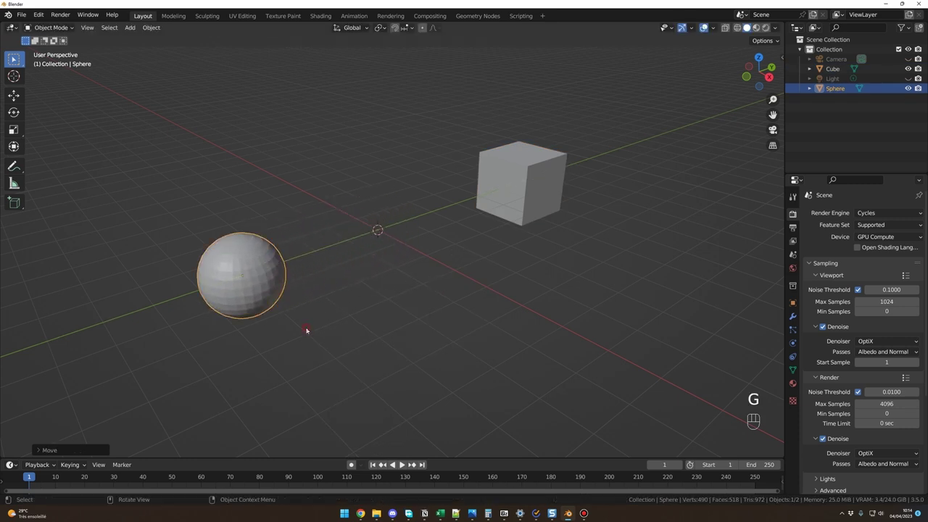
# Add a cylinder mesh at the origin between the sphere and the cube, and deselect it
pyautogui.moveTo(394, 287); pyautogui.dragTo(430, 271, button='middle')
pyautogui.scroll(2, 403, 290)
pyautogui.middleClick(404, 289)
pyautogui.press('shift')
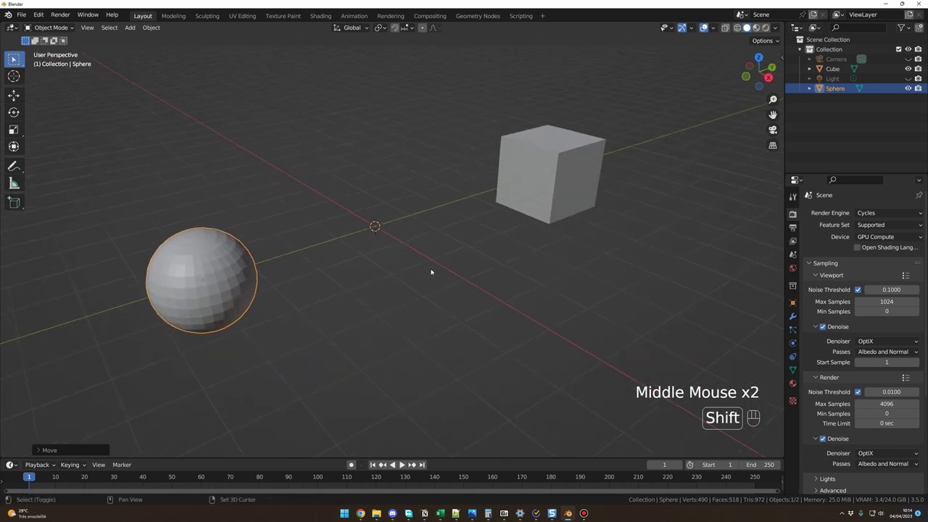
pyautogui.hotkey('shift', 'a')
pyautogui.moveTo(431, 271)
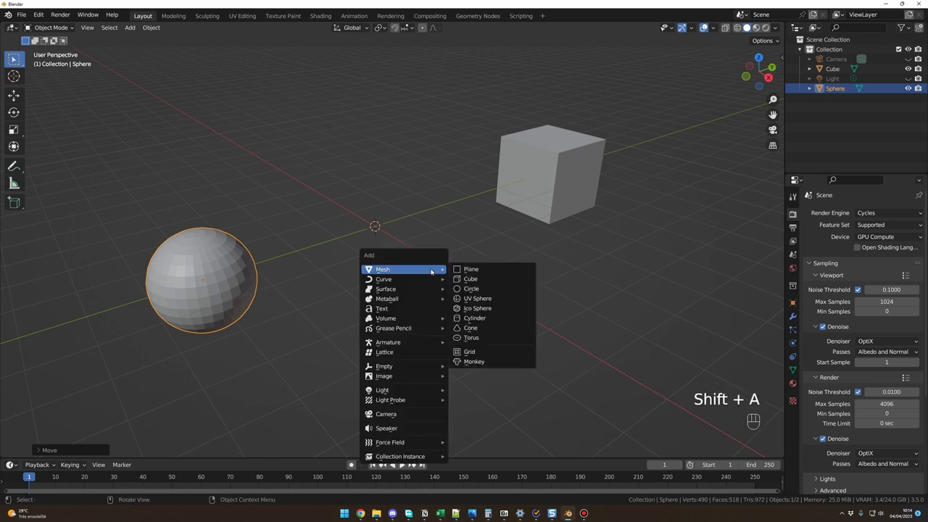
pyautogui.click(476, 318)
pyautogui.moveTo(484, 317)
pyautogui.mouseDown(button='middle')
pyautogui.moveTo(460, 321)
pyautogui.moveTo(481, 317)
pyautogui.mouseUp(button='middle')
pyautogui.click(463, 302)
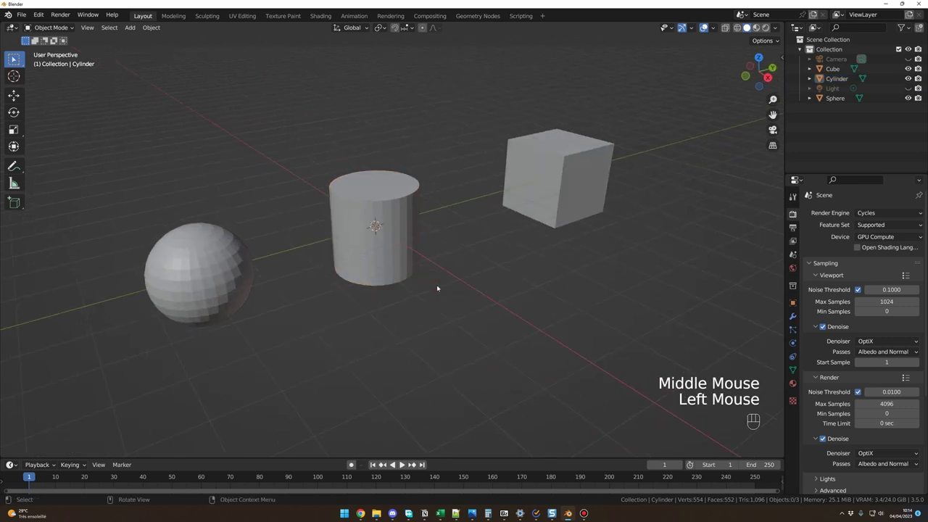
# Examine the mesh primitives that can be added to the scene without adding any of them
pyautogui.click(130, 27)
pyautogui.moveTo(145, 38)
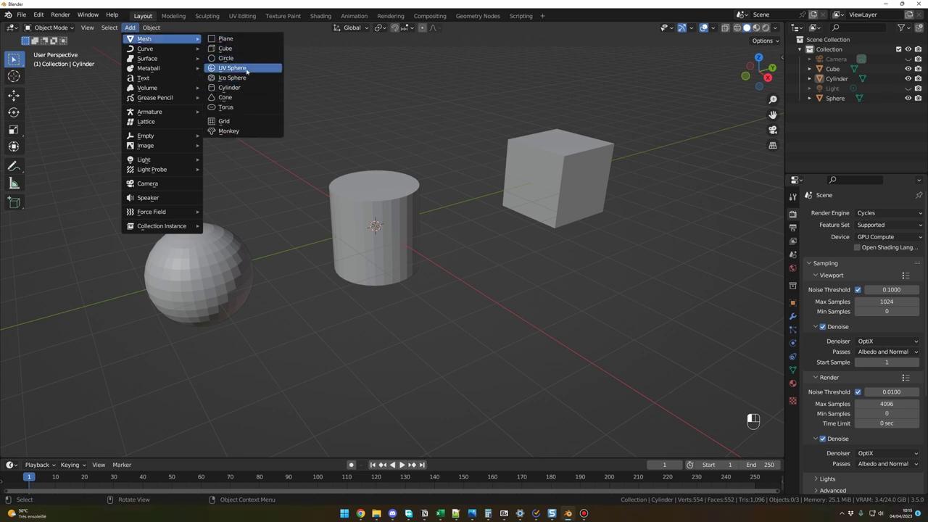
pyautogui.click(426, 155)
pyautogui.moveTo(474, 206); pyautogui.dragTo(478, 209, button='middle')
pyautogui.scroll(-2, 474, 210)
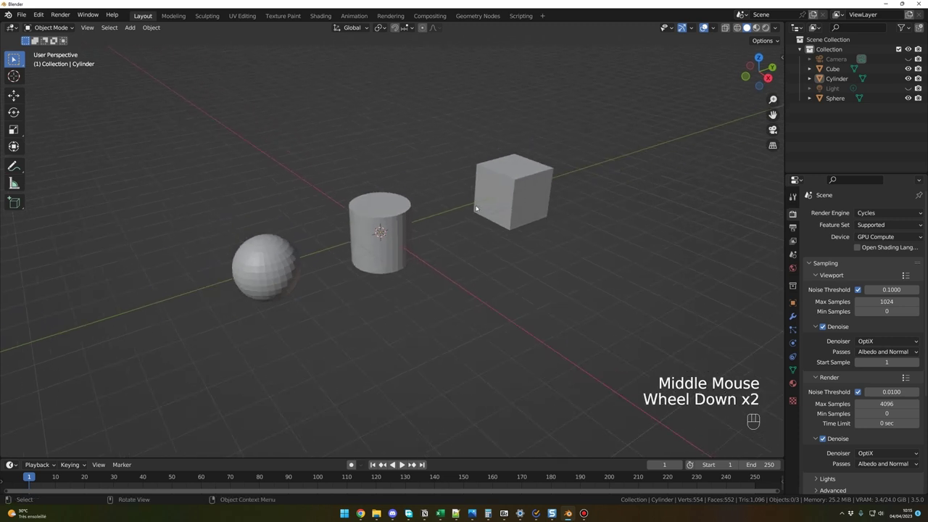
pyautogui.hotkey('shift', 'a')
pyautogui.press('Escape')
pyautogui.moveTo(462, 215)
pyautogui.mouseDown(button='middle')
pyautogui.moveTo(500, 215)
pyautogui.moveTo(462, 213)
pyautogui.moveTo(451, 229)
pyautogui.mouseUp(button='middle')
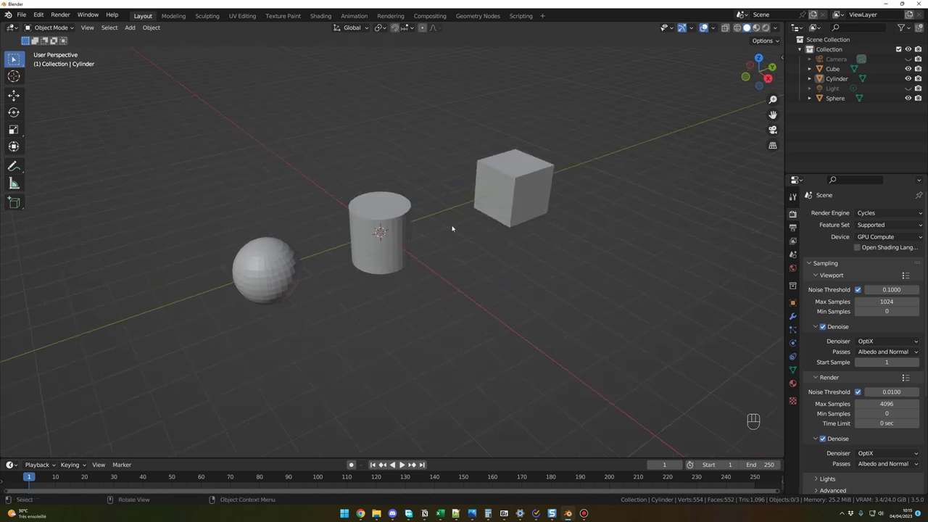
pyautogui.hotkey('shift', 'a')
pyautogui.moveTo(439, 210)
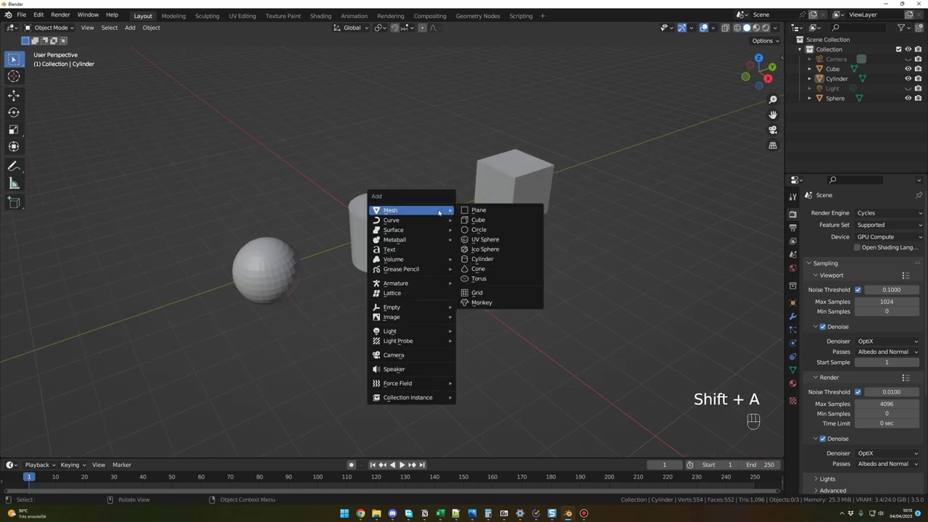
pyautogui.press('Down')
pyautogui.press('Down')
pyautogui.press('Down')
pyautogui.press('Up')
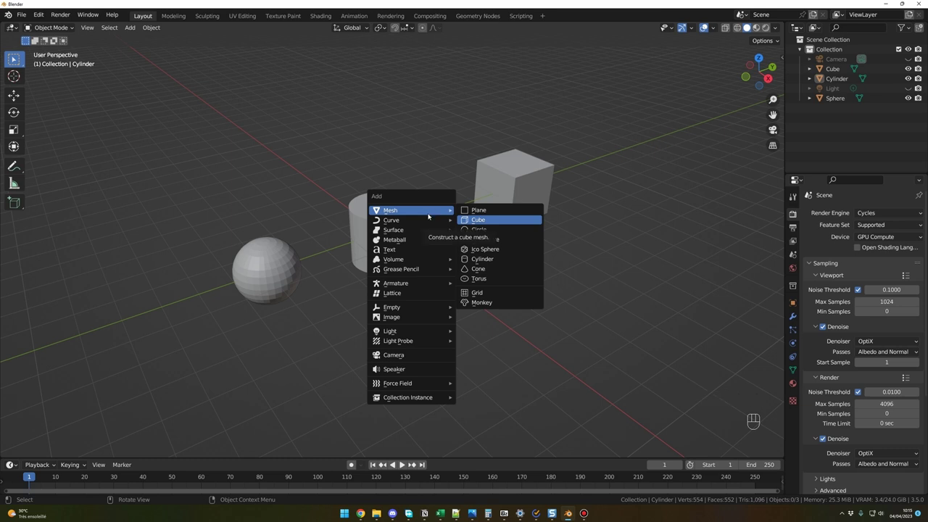
pyautogui.moveTo(415, 220)
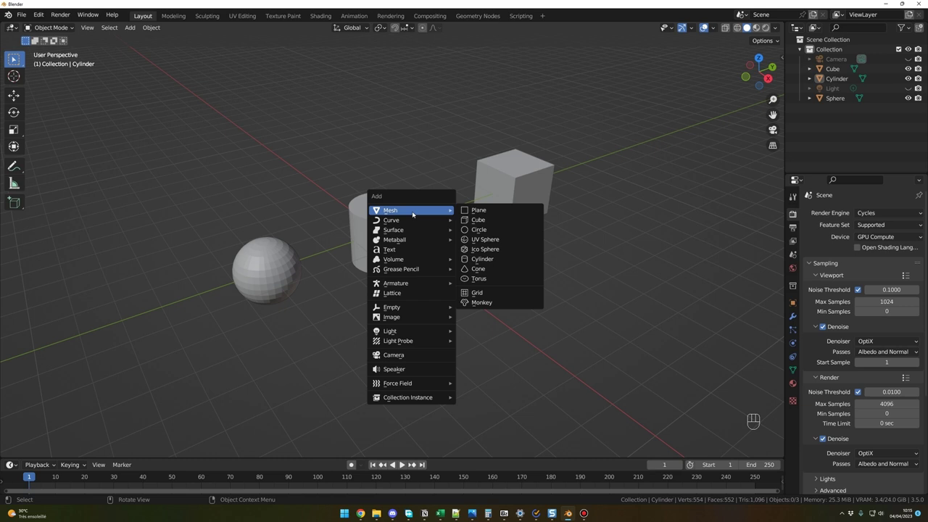
pyautogui.moveTo(413, 214); pyautogui.dragTo(457, 240, button='middle')
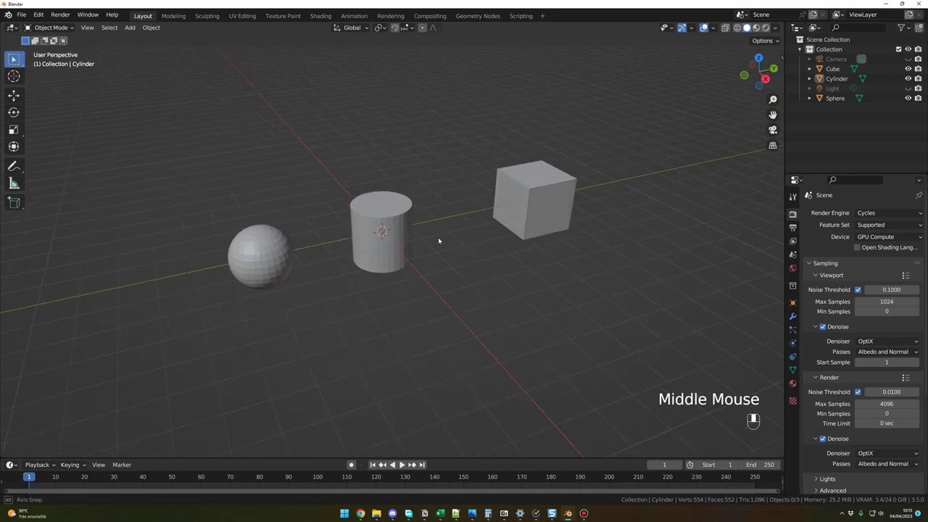
pyautogui.moveTo(438, 242); pyautogui.dragTo(458, 326, button='middle')
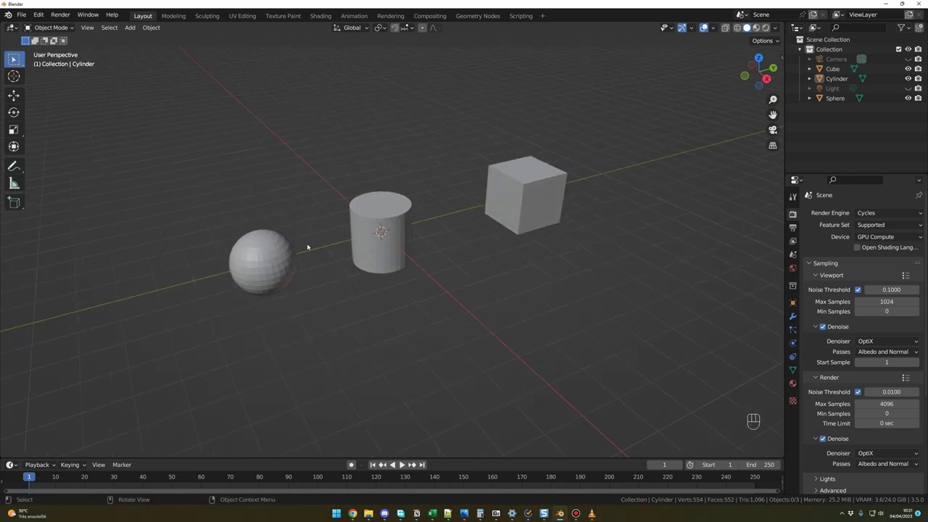
# Start a new General file and discard the changes to the current scene
pyautogui.click(21, 14)
pyautogui.moveTo(35, 27)
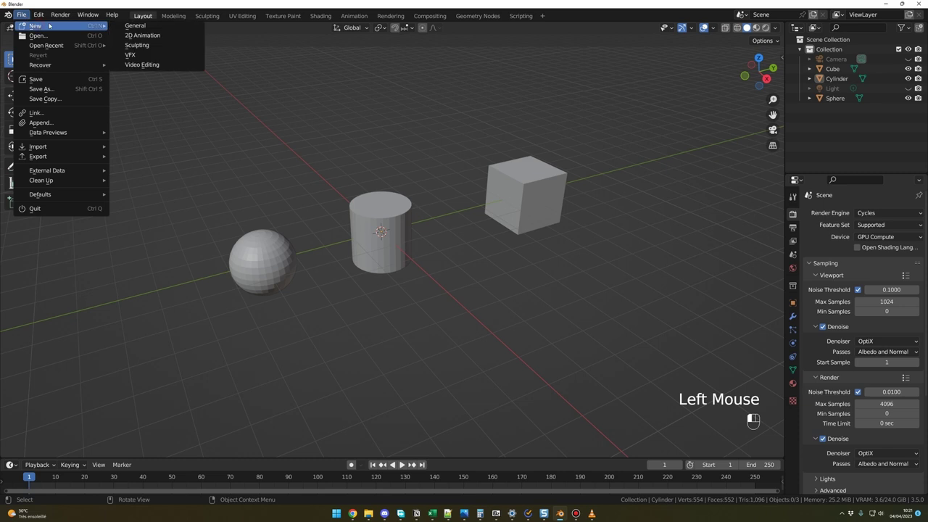
pyautogui.click(135, 26)
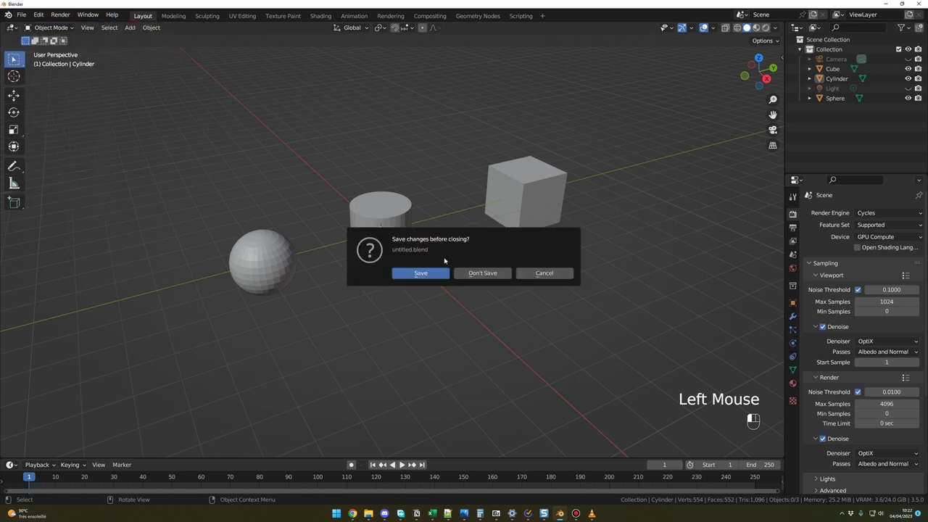
pyautogui.click(483, 273)
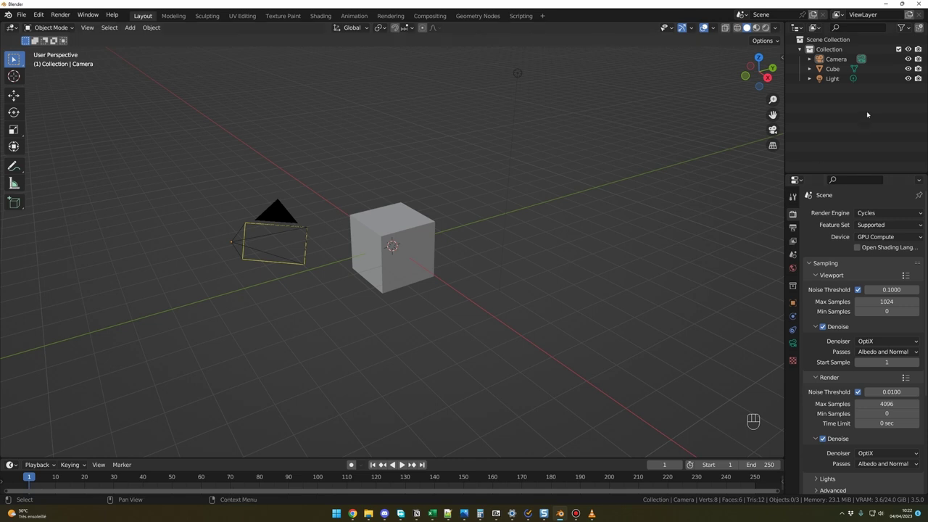
# Hide the Camera and the Light in the viewport
pyautogui.click(908, 59)
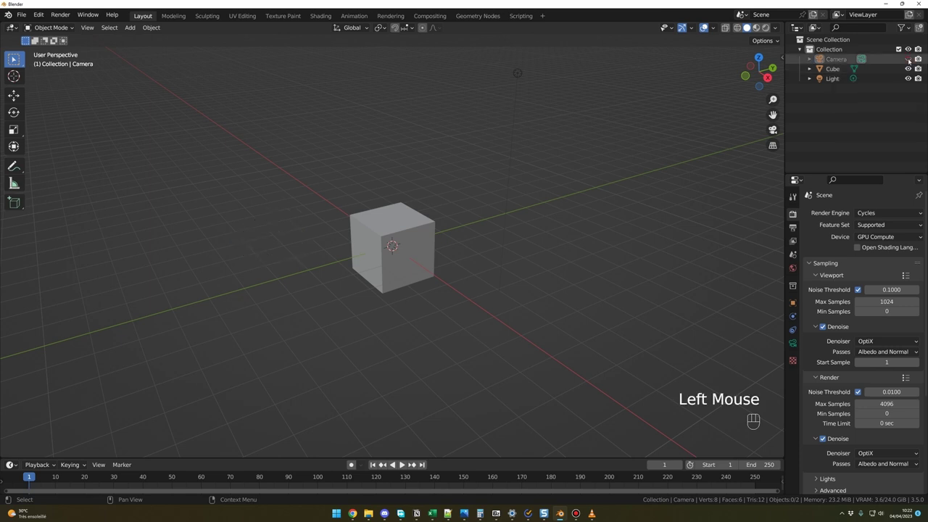
pyautogui.click(909, 78)
# Try moving the selected cube freely in the perspective view, undoing each move
pyautogui.moveTo(631, 207); pyautogui.dragTo(500, 247, button='middle')
pyautogui.click(501, 247)
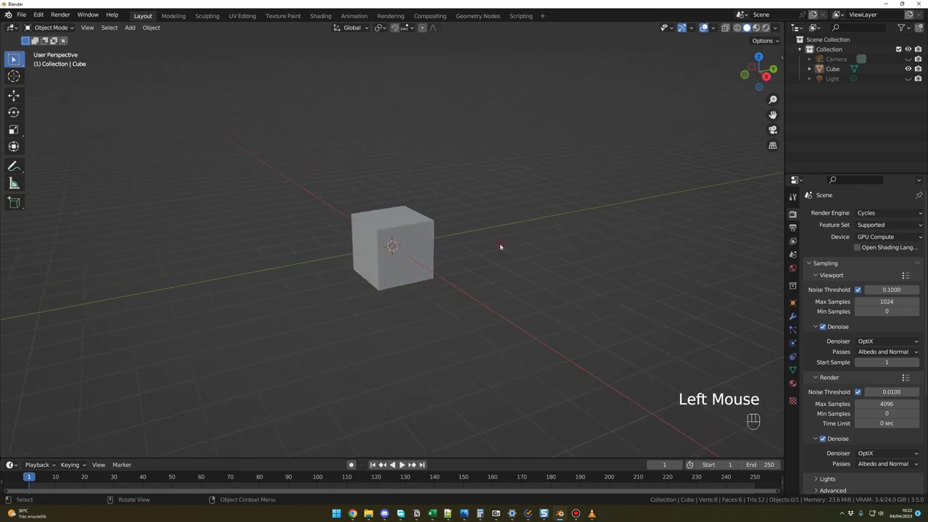
pyautogui.click(420, 246)
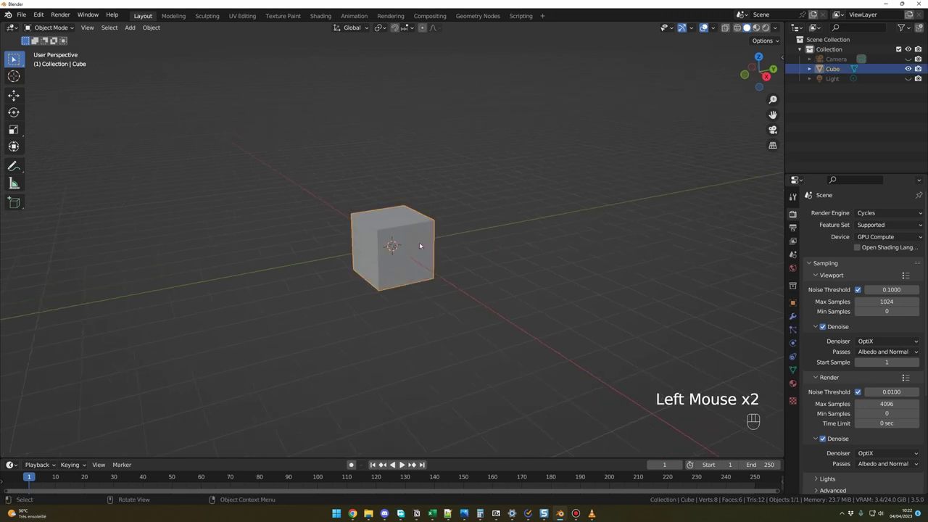
pyautogui.press('g')
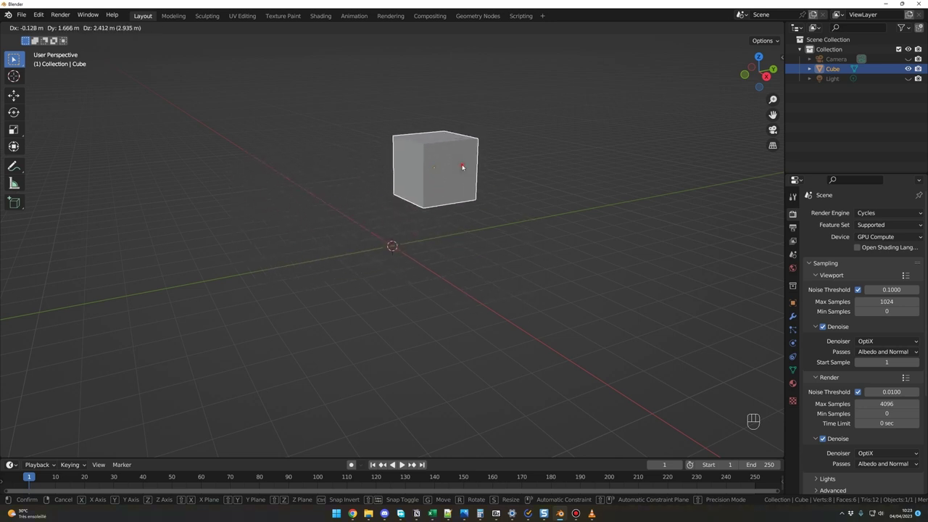
pyautogui.hotkey('ctrl', 'z')
pyautogui.moveTo(461, 274); pyautogui.dragTo(440, 271, button='middle')
pyautogui.click(487, 230)
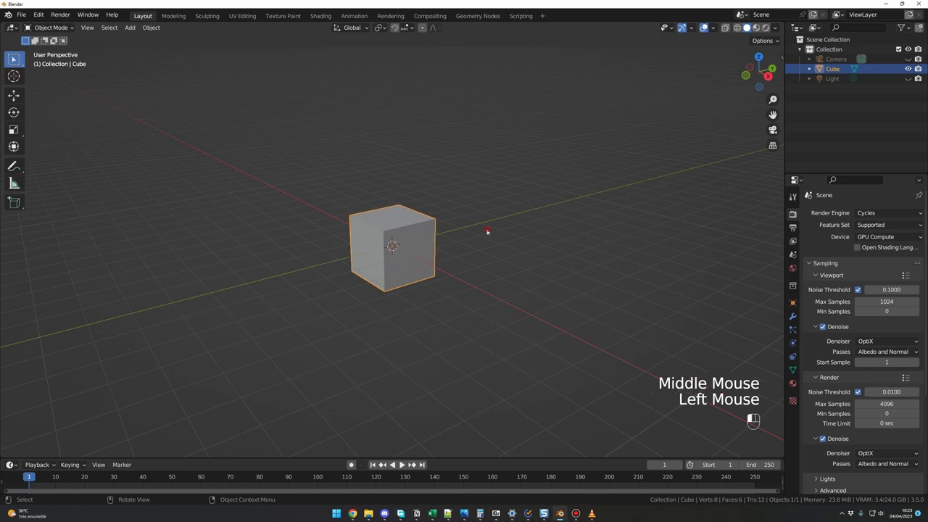
pyautogui.click(420, 243)
pyautogui.press('g')
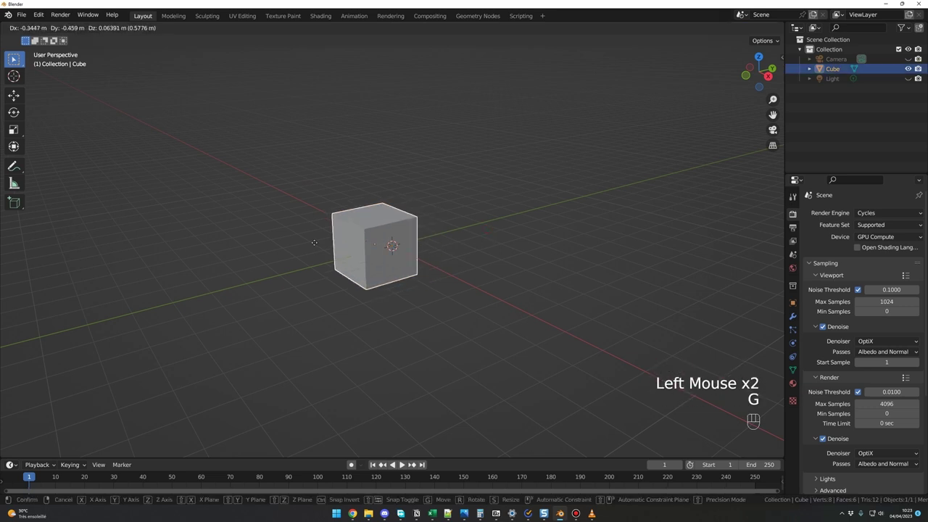
pyautogui.hotkey('ctrl', 'z')
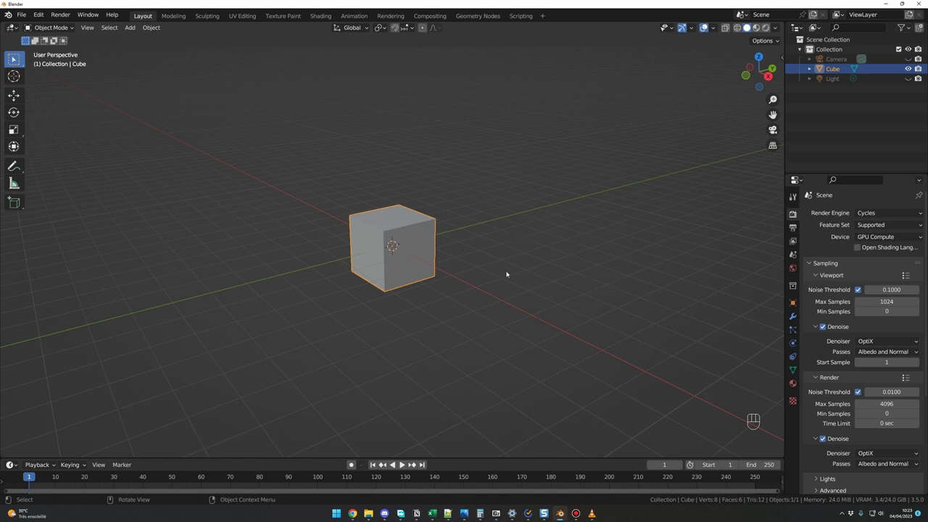
# Add a UV sphere mesh at the origin, inside the cube
pyautogui.moveTo(506, 274); pyautogui.dragTo(517, 280, button='middle')
pyautogui.hotkey('shift', 'a')
pyautogui.moveTo(520, 285)
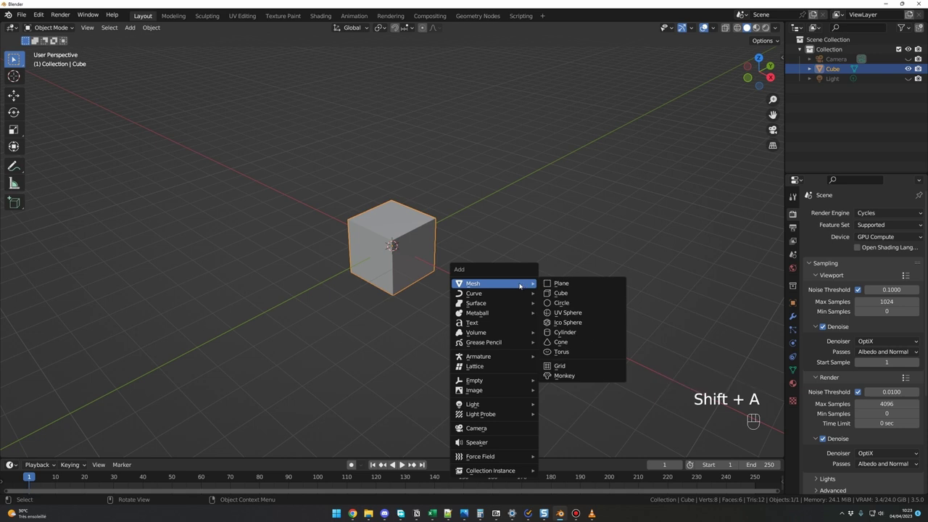
pyautogui.click(592, 311)
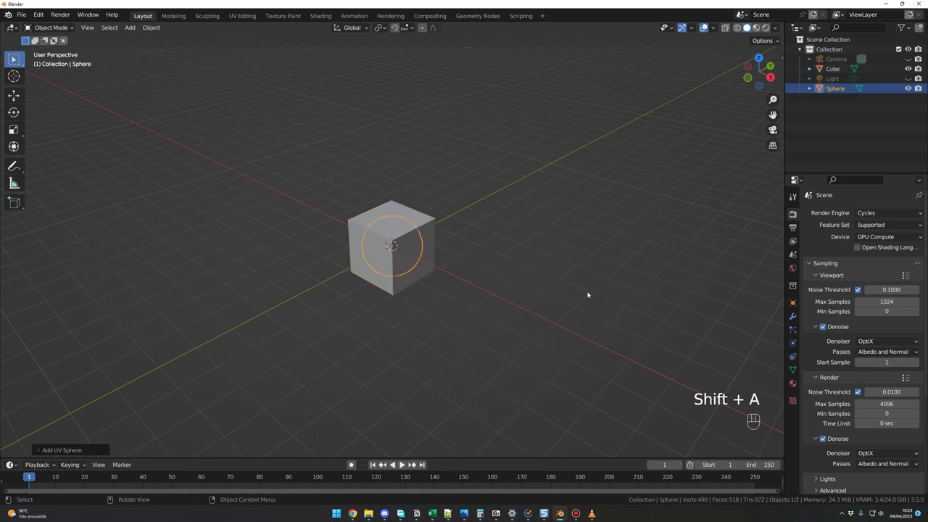
# Try moving the sphere freely to a spot above the cube and undo the move
pyautogui.press('g')
pyautogui.click(563, 194)
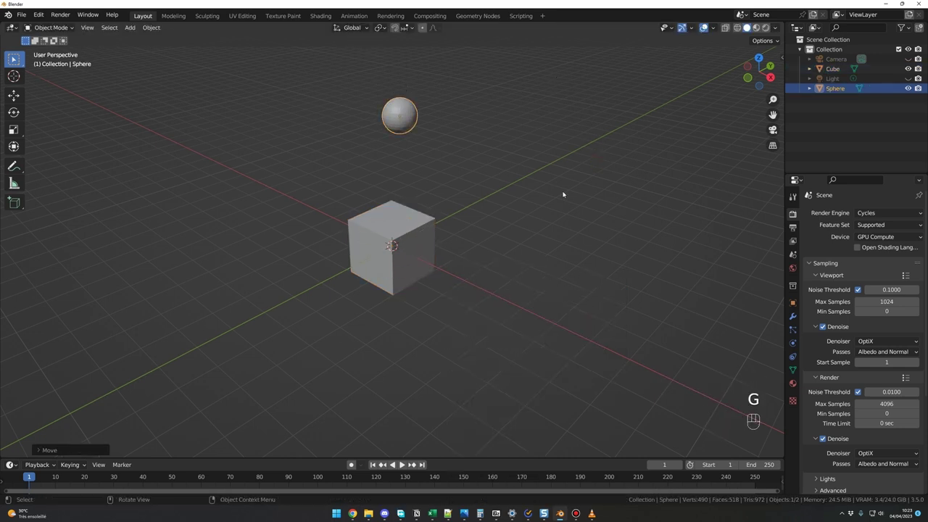
pyautogui.hotkey('ctrl', 'z')
# Move the sphere along the global X axis in the negative direction, clear of the cube, and deselect it
pyautogui.press('g')
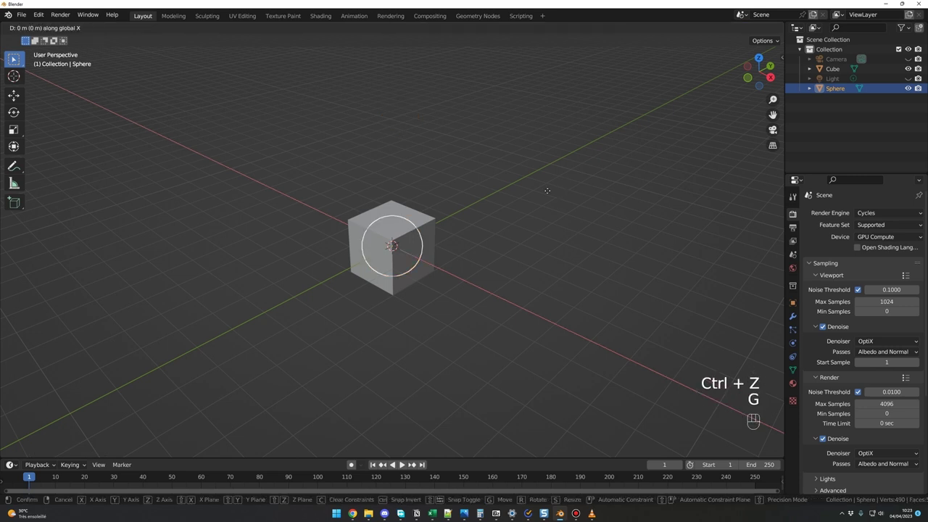
pyautogui.click(338, 90)
pyautogui.moveTo(420, 290); pyautogui.dragTo(329, 239, button='middle')
pyautogui.click(329, 239)
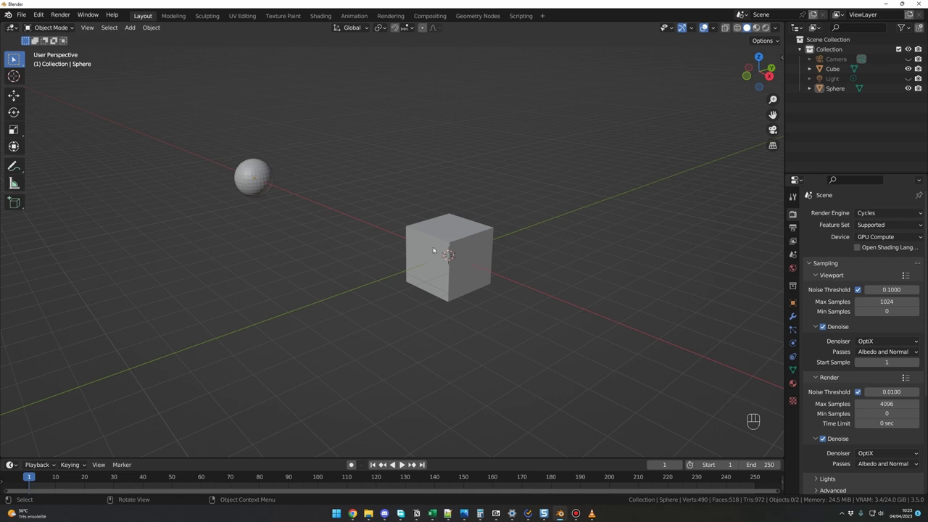
# Move the cube freely in the perspective view until it appears beside the sphere
pyautogui.click(477, 248)
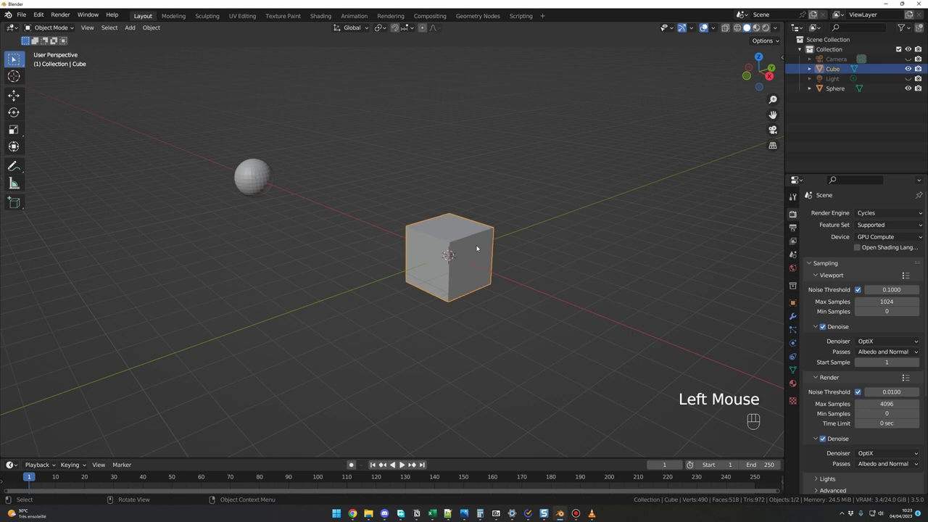
pyautogui.press('g')
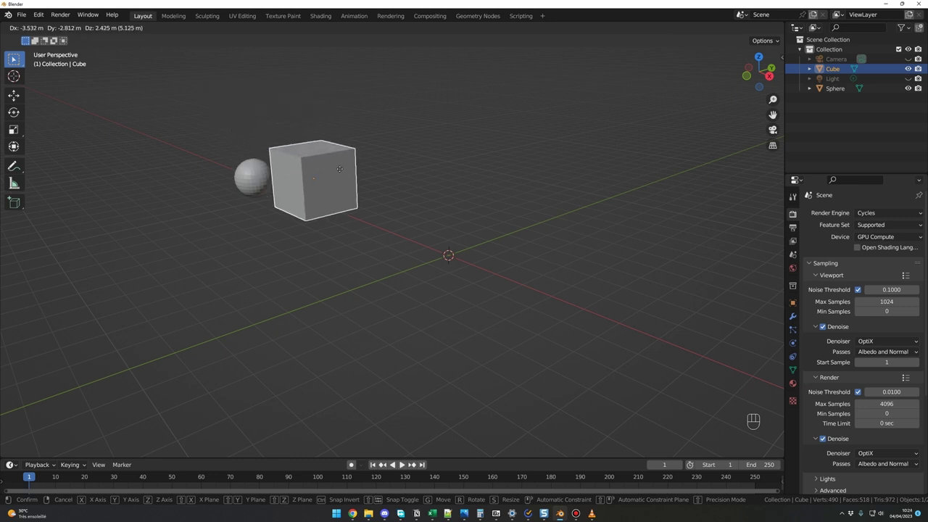
pyautogui.click(326, 164)
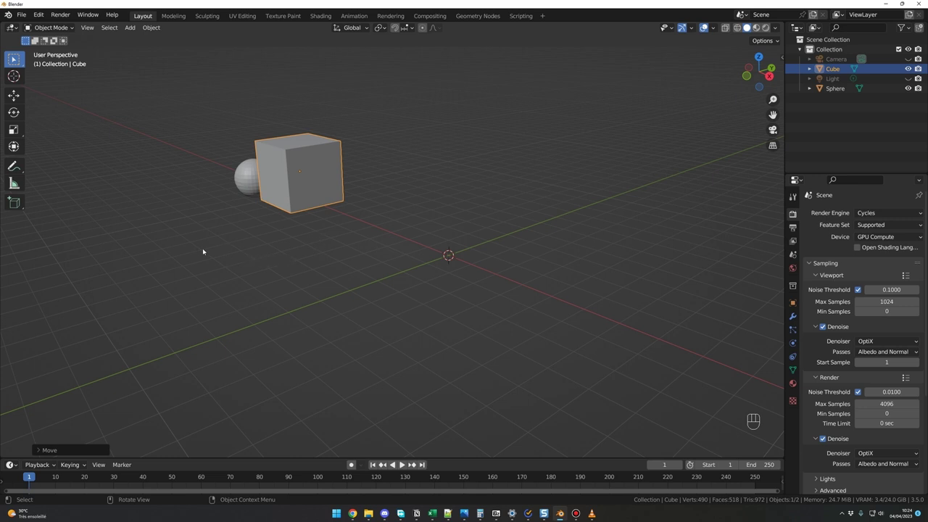
# In the front orthographic view, move the cube down onto the X axis line, directly beside the sphere
pyautogui.moveTo(203, 252); pyautogui.dragTo(302, 266, button='middle')
pyautogui.scroll(-2, 282, 266)
pyautogui.press('KP_1')
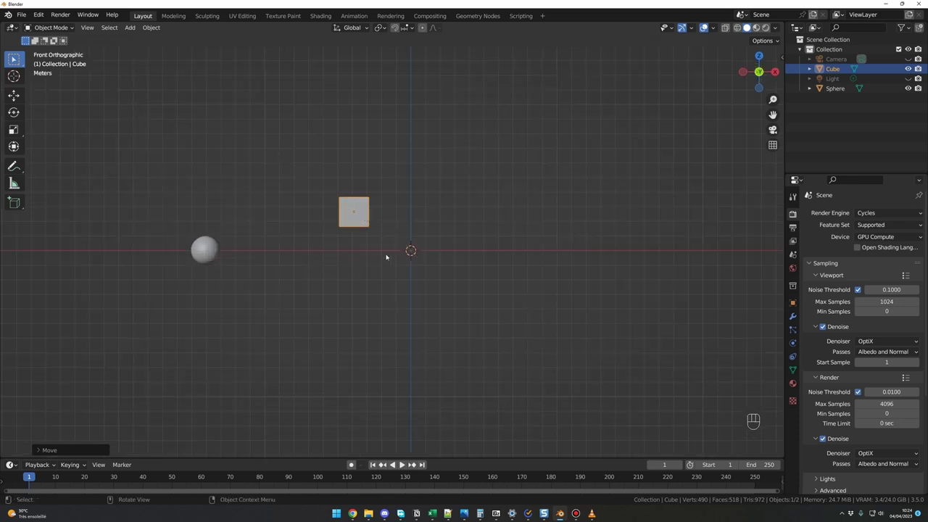
pyautogui.press('g')
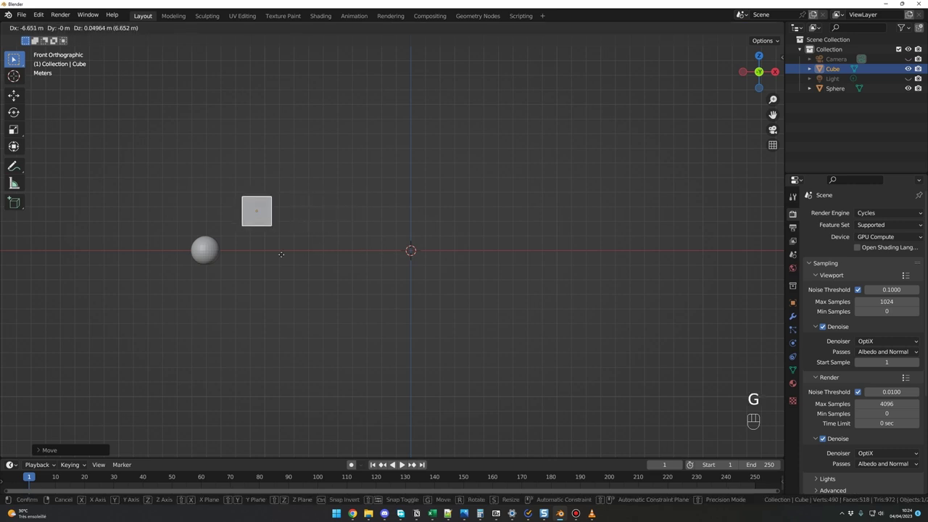
pyautogui.click(265, 293)
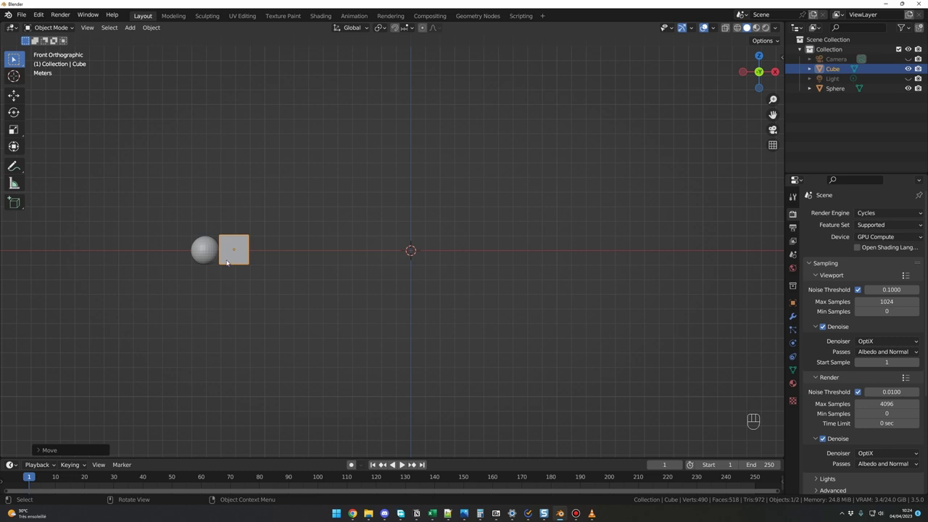
# Try aligning the cube with the sphere using two free moves from different perspective angles
pyautogui.moveTo(334, 251); pyautogui.dragTo(288, 319, button='middle')
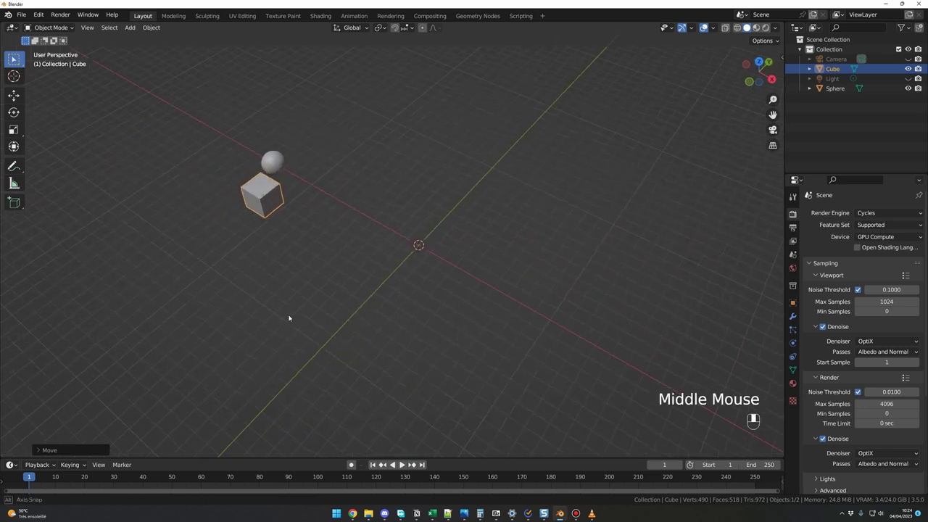
pyautogui.scroll(-1, 321, 269)
pyautogui.moveTo(322, 269); pyautogui.dragTo(325, 279, button='middle')
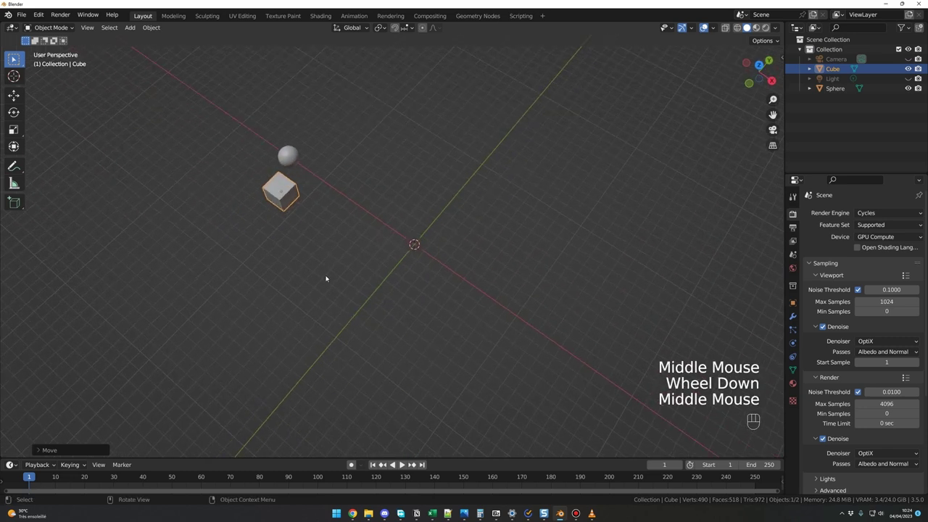
pyautogui.press('g')
pyautogui.click(351, 250)
pyautogui.moveTo(352, 251); pyautogui.dragTo(411, 292, button='middle')
pyautogui.press('g')
pyautogui.click(402, 283)
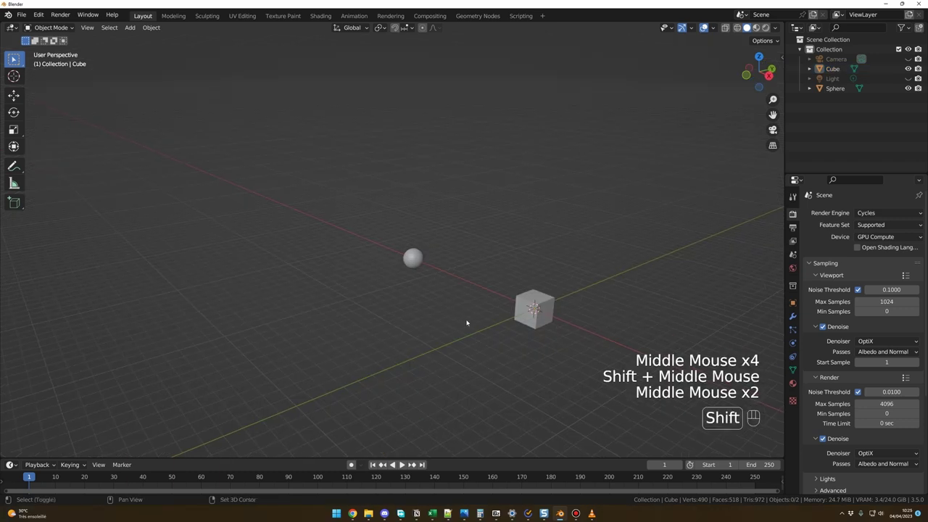
# Try moving the cube at the origin along the Z axis and cancel the move
pyautogui.keyDown('shift'); pyautogui.moveTo(466, 322); pyautogui.dragTo(435, 315, button='middle'); pyautogui.keyUp('shift')
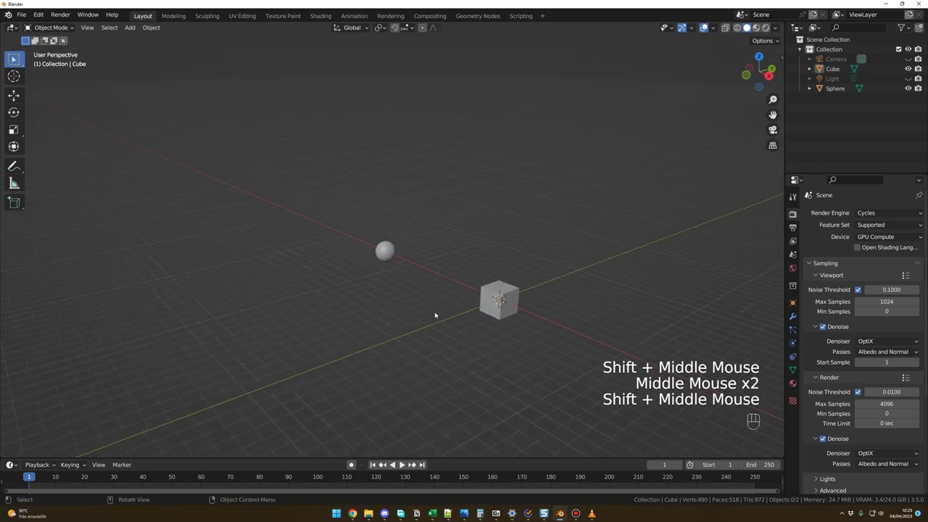
pyautogui.moveTo(533, 321); pyautogui.dragTo(547, 327, button='middle')
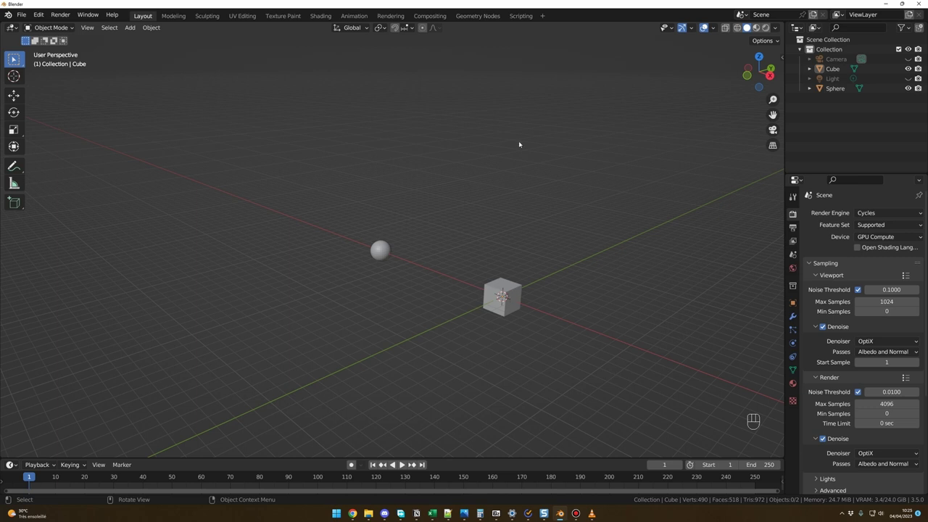
pyautogui.click(513, 291)
pyautogui.press('g')
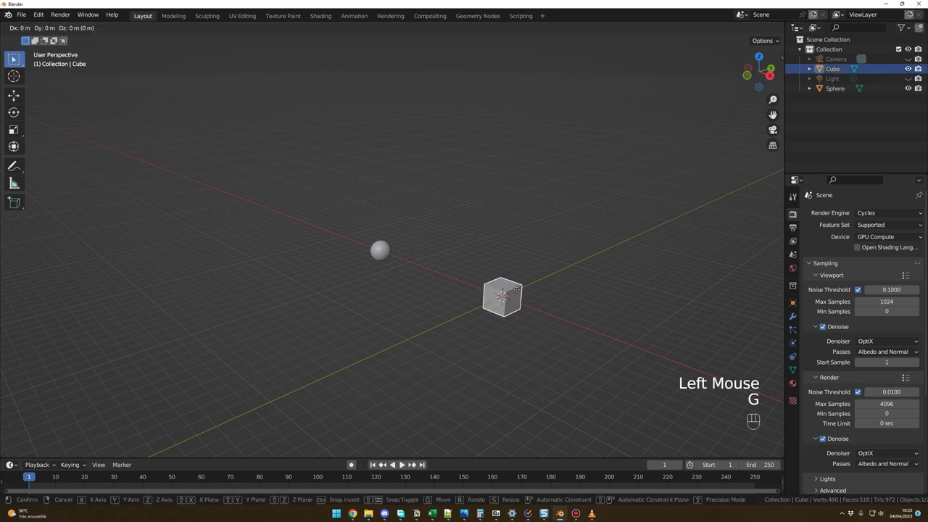
pyautogui.press('z')
pyautogui.rightClick(517, 263)
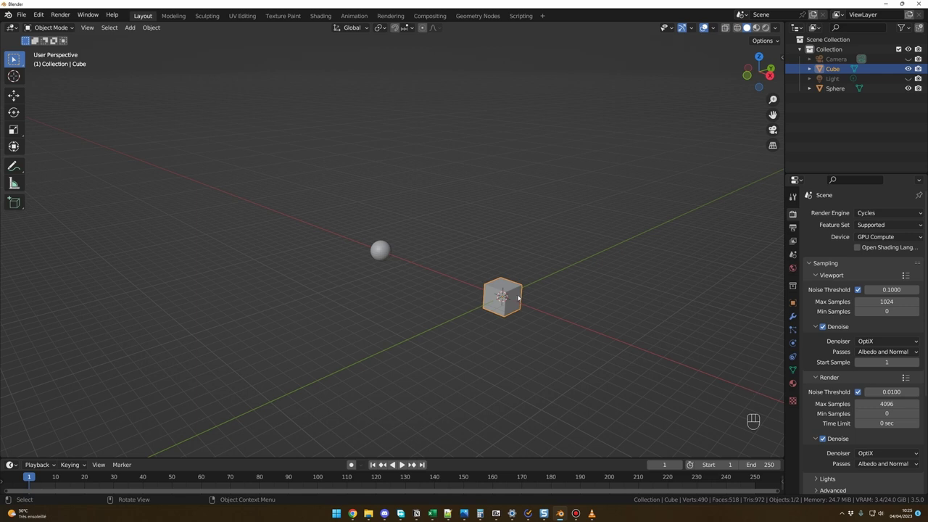
# Move the cube along the global X axis in the negative direction until it reaches the sphere
pyautogui.moveTo(521, 309); pyautogui.dragTo(500, 303, button='middle')
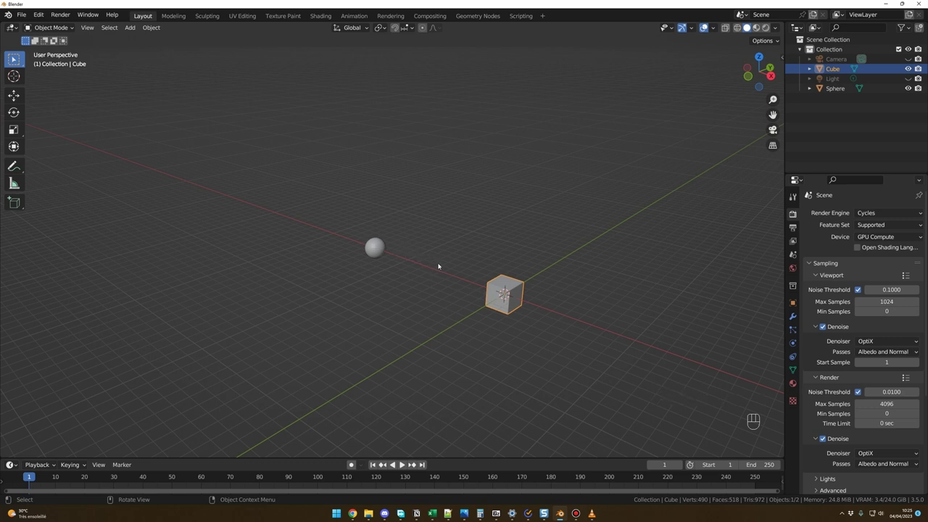
pyautogui.press('g')
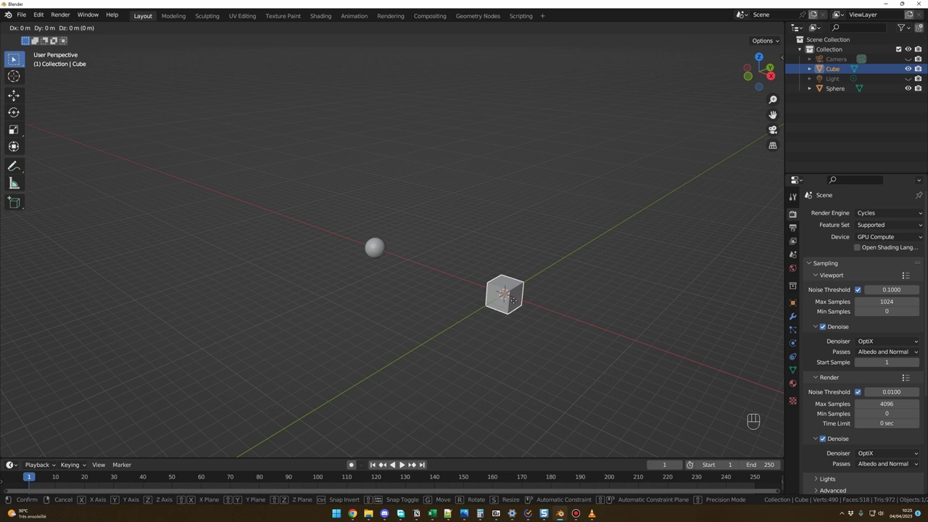
pyautogui.press('x')
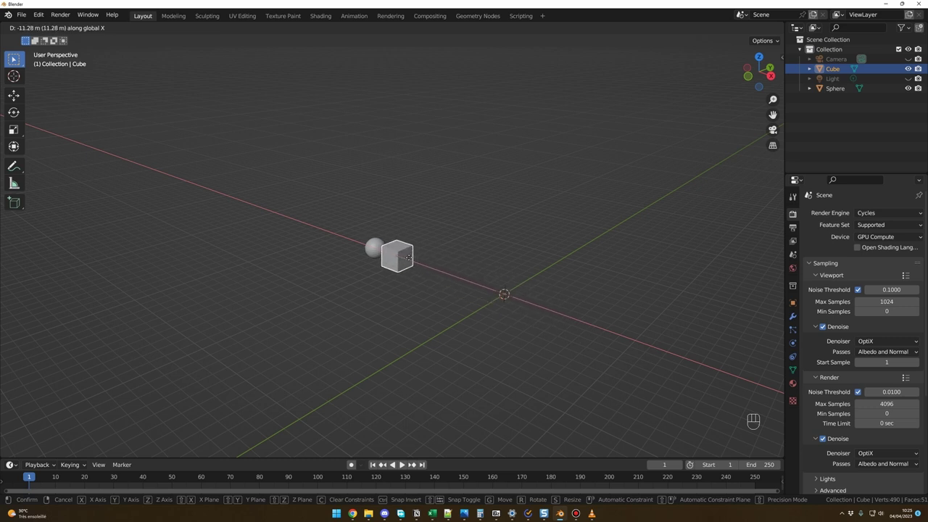
pyautogui.click(386, 271)
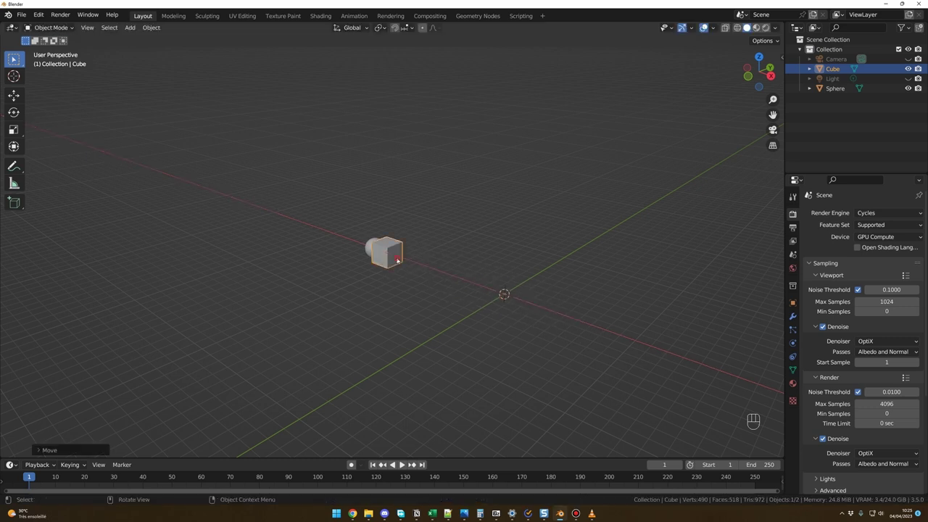
# Fine-tune the cube's position along the global X axis so it sits right beside the sphere without overlapping
pyautogui.moveTo(386, 272); pyautogui.dragTo(434, 285, button='middle')
pyautogui.press('g')
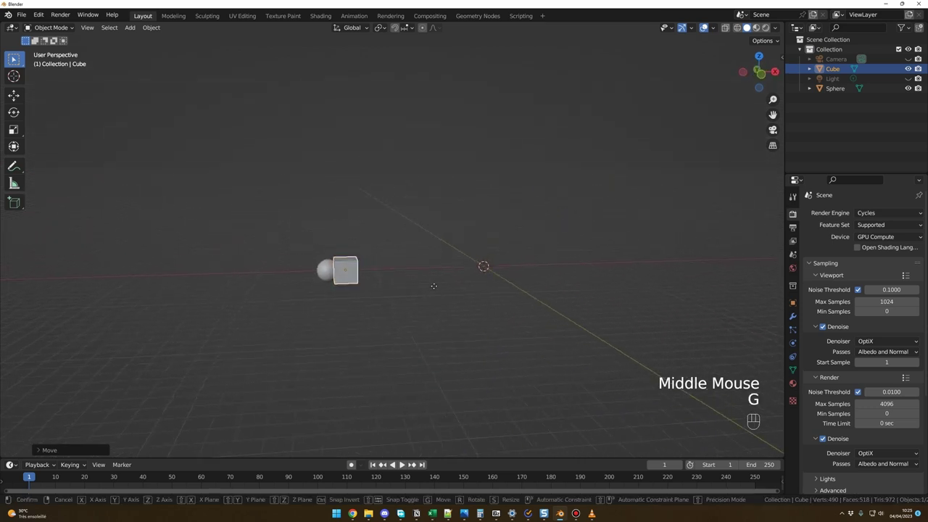
pyautogui.press('x')
pyautogui.middleClick(442, 285)
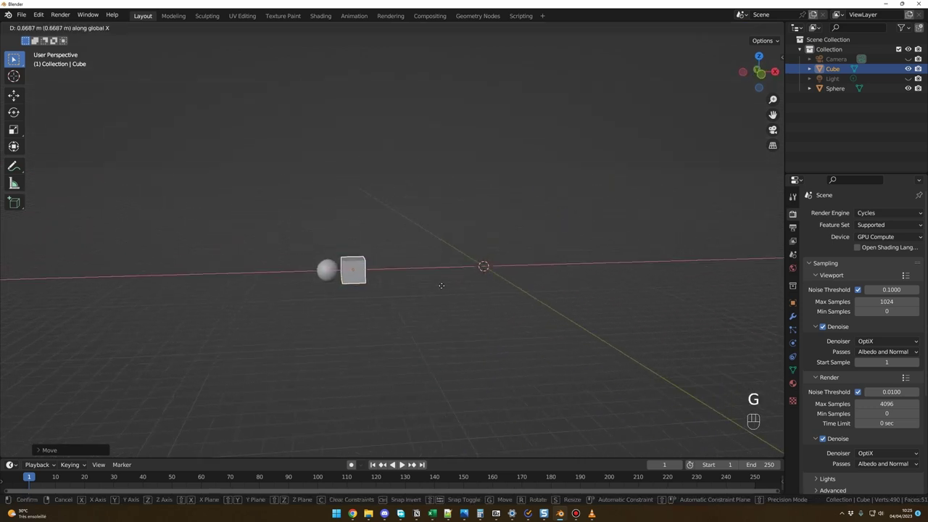
pyautogui.click(435, 290)
pyautogui.moveTo(421, 305)
pyautogui.mouseDown(button='middle')
pyautogui.moveTo(389, 320)
pyautogui.moveTo(414, 317)
pyautogui.mouseUp(button='middle')
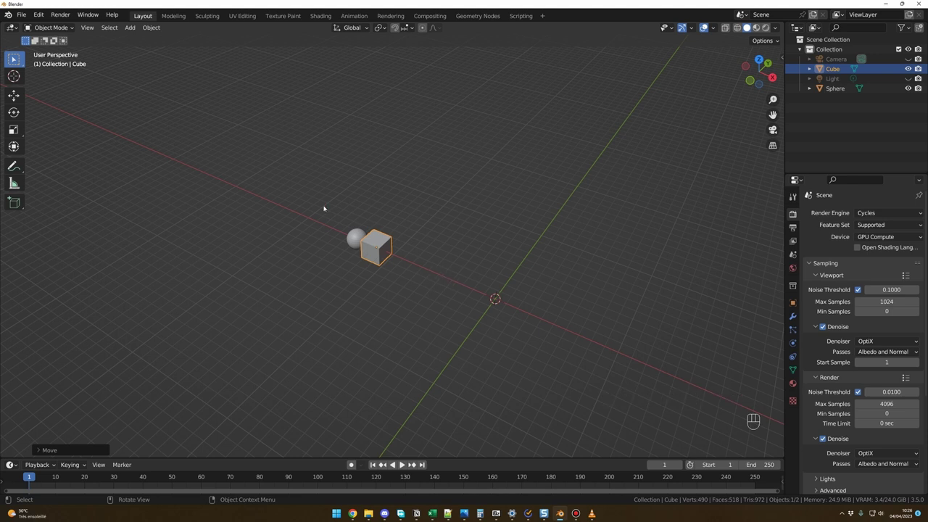
# Select the cube and the sphere together and move both freely away from the X axis
pyautogui.moveTo(323, 209); pyautogui.dragTo(410, 280)
pyautogui.press('g')
pyautogui.click(500, 198)
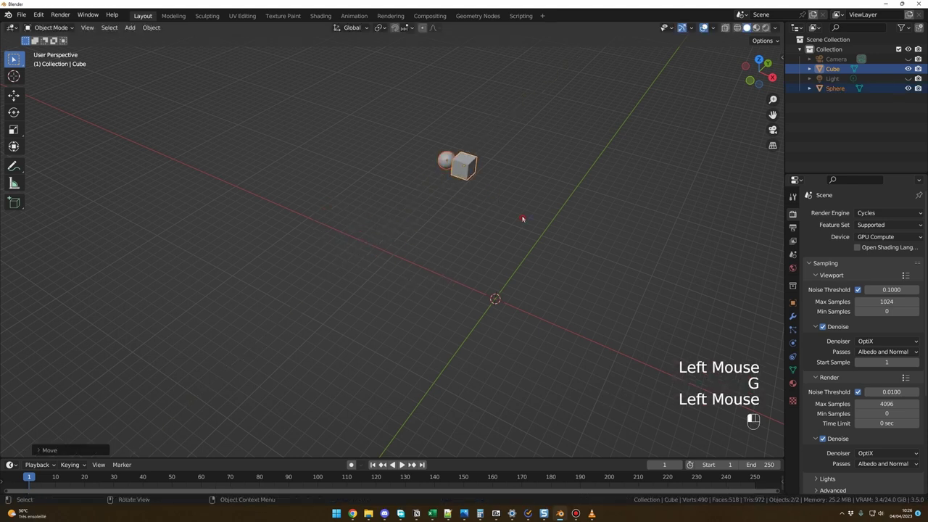
# Move only the cube along the global X axis away from the sphere and deselect it
pyautogui.click(472, 167)
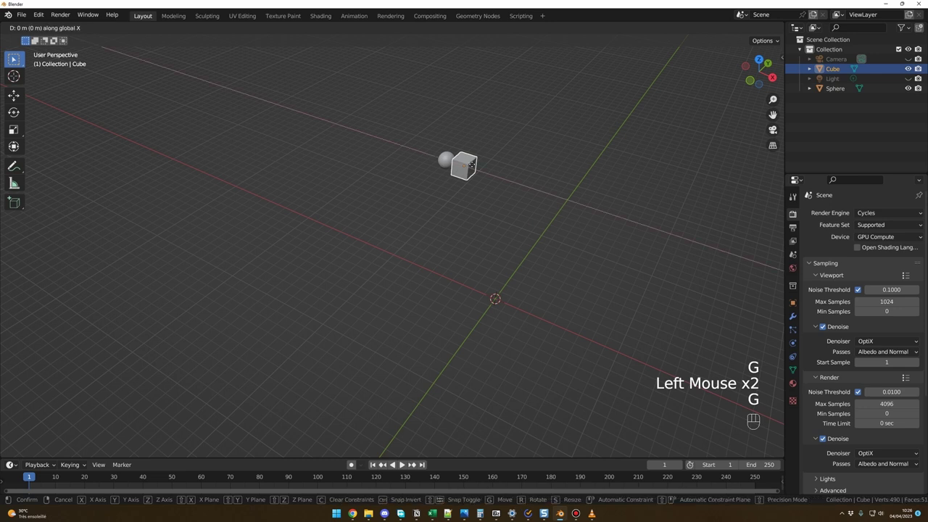
pyautogui.click(592, 275)
pyautogui.click(592, 275)
# Move the cube about 12 m along the global X axis in the negative direction, right beside the sphere
pyautogui.scroll(2, 596, 281)
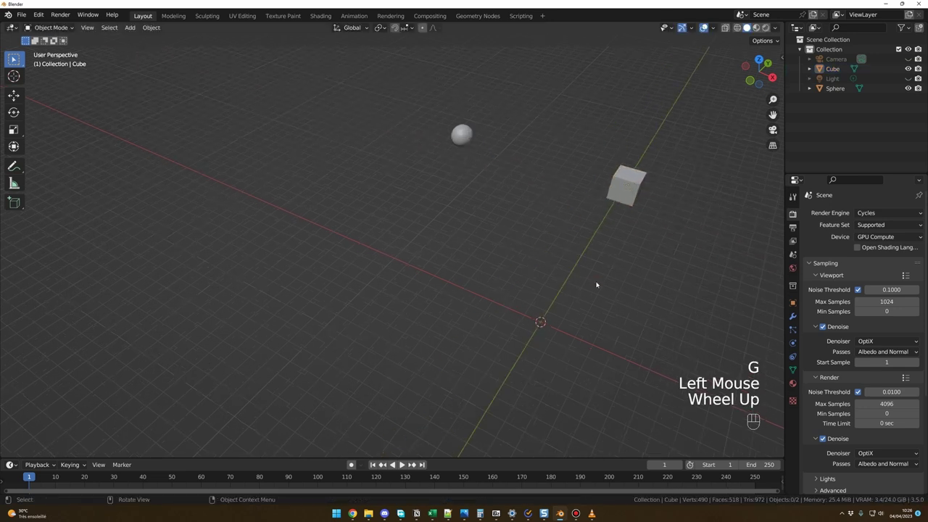
pyautogui.keyDown('shift'); pyautogui.moveTo(660, 206); pyautogui.dragTo(580, 266, button='middle'); pyautogui.keyUp('shift')
pyautogui.click(563, 219)
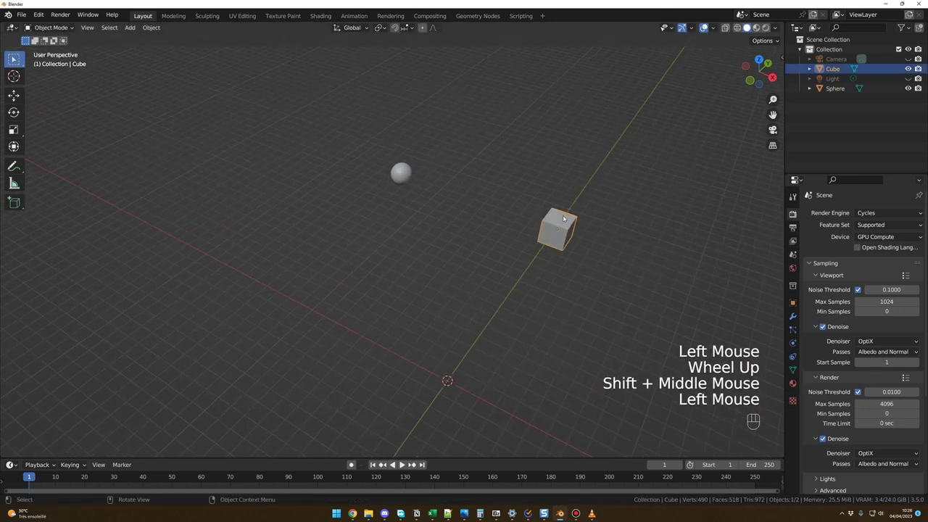
pyautogui.press('g')
pyautogui.press('x')
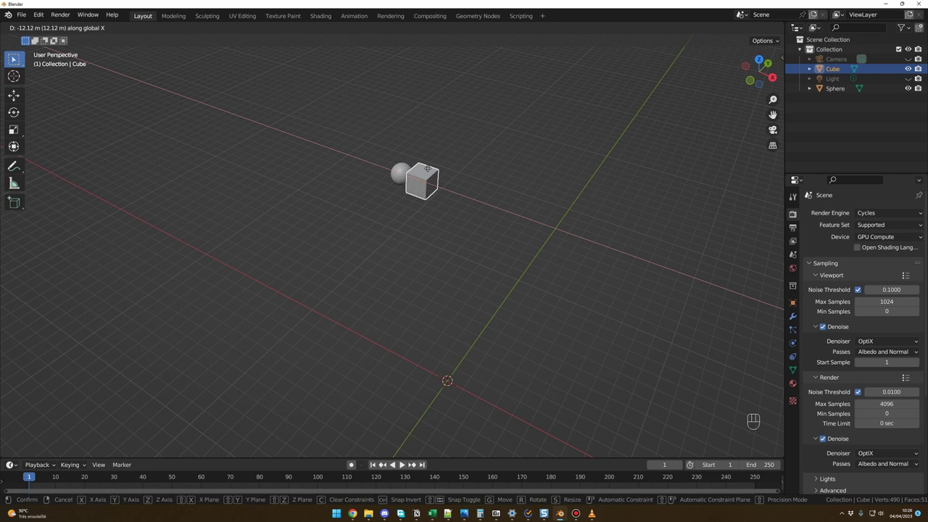
pyautogui.click(427, 169)
pyautogui.moveTo(374, 359); pyautogui.dragTo(359, 369, button='middle')
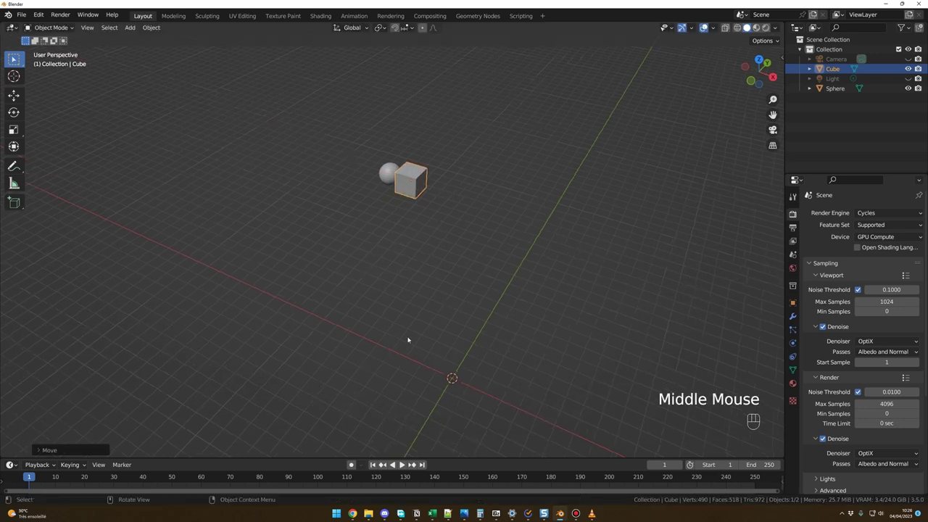
pyautogui.moveTo(408, 339); pyautogui.dragTo(413, 364, button='middle')
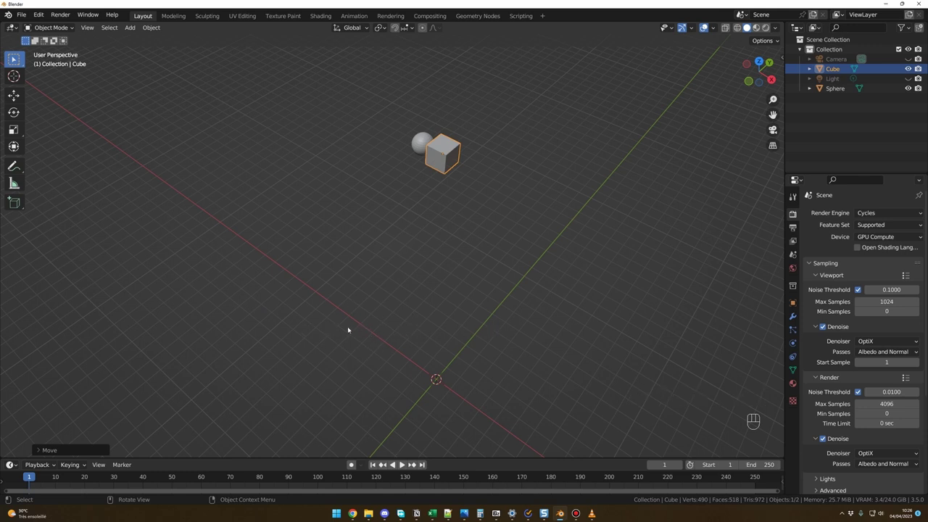
pyautogui.keyDown('shift'); pyautogui.moveTo(348, 329); pyautogui.dragTo(382, 327, button='middle'); pyautogui.keyUp('shift')
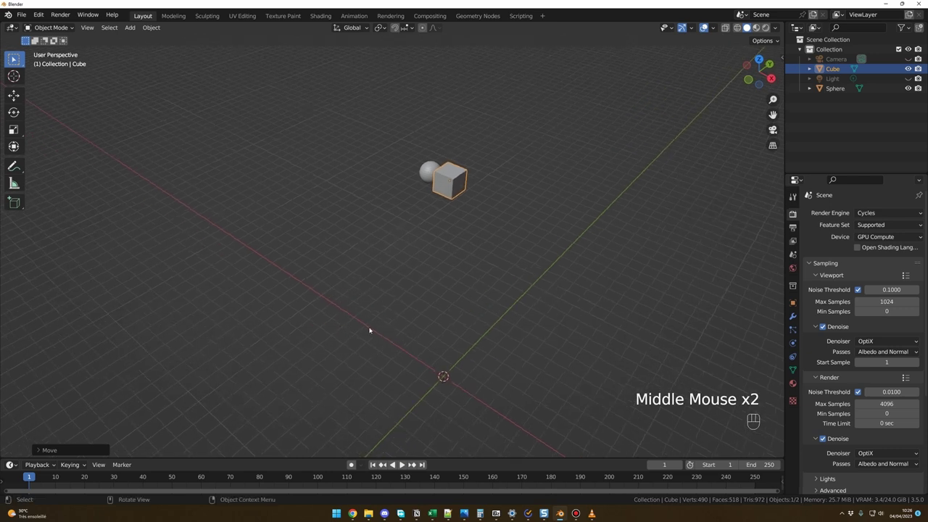
# Undo the recent moves until the cube and sphere are back together on the red X axis, with nothing selected
pyautogui.click(486, 276)
pyautogui.hotkey('ctrl', 'z')
pyautogui.hotkey('ctrl', 'z')
pyautogui.hotkey('ctrl', 'z')
pyautogui.hotkey('ctrl', 'z')
pyautogui.hotkey('ctrl', 'z')
pyautogui.hotkey('ctrl', 'z')
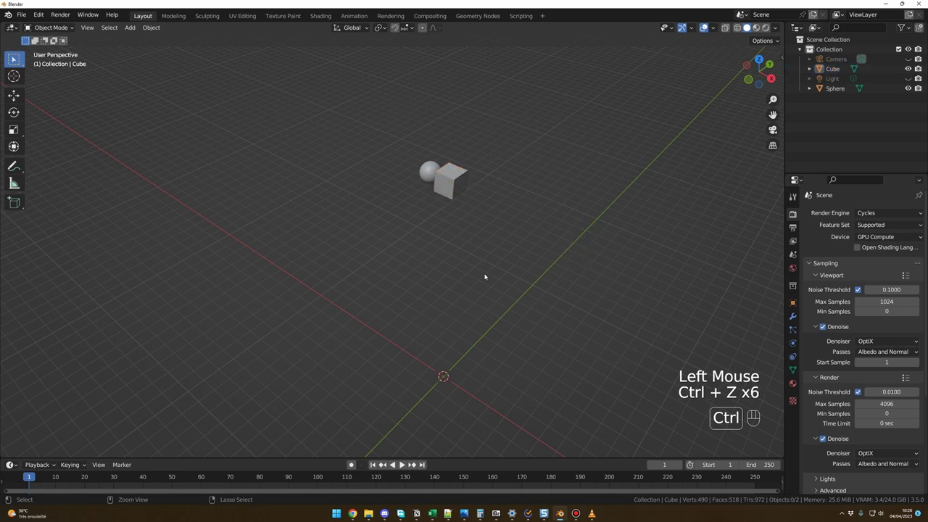
pyautogui.hotkey('ctrl', 'z')
pyautogui.hotkey('ctrl', 'z')
pyautogui.click(485, 276)
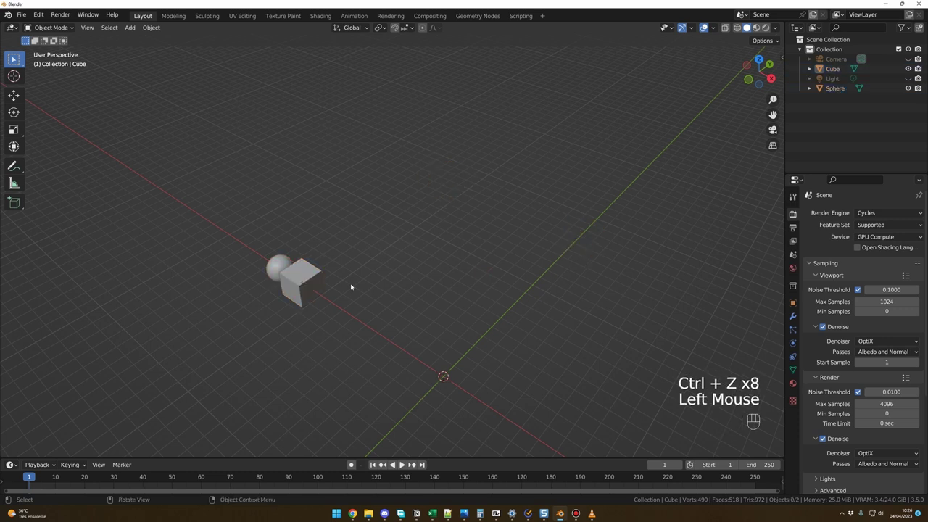
# Select the cube and move it back to the world origin, away from the sphere
pyautogui.click(301, 279)
pyautogui.press('g')
pyautogui.click(543, 371)
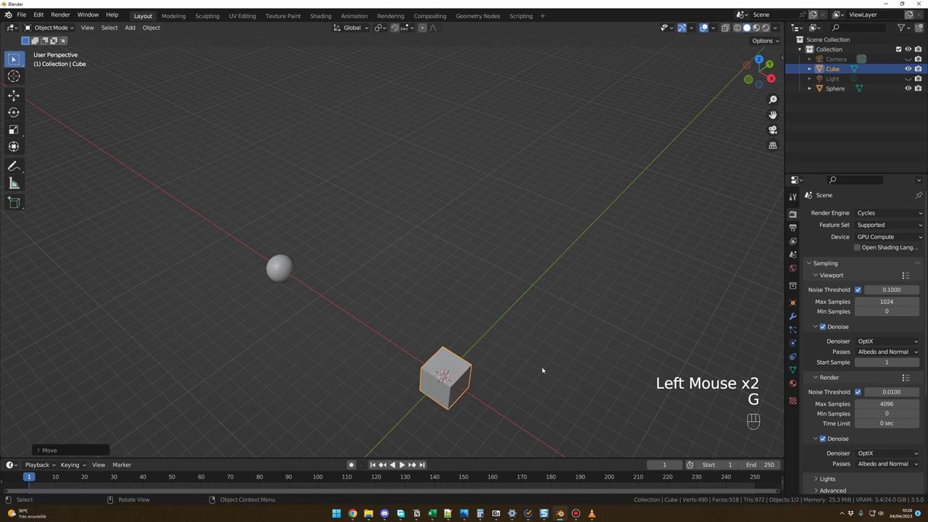
# Try moving the cube along the global X axis up to the sphere, undo that move and deselect the cube
pyautogui.moveTo(543, 371); pyautogui.dragTo(515, 282, button='middle')
pyautogui.scroll(-2, 540, 363)
pyautogui.scroll(2, 543, 373)
pyautogui.keyDown('shift'); pyautogui.scroll(1, 507, 273); pyautogui.keyUp('shift')
pyautogui.doubleClick(507, 273)
pyautogui.click(477, 287)
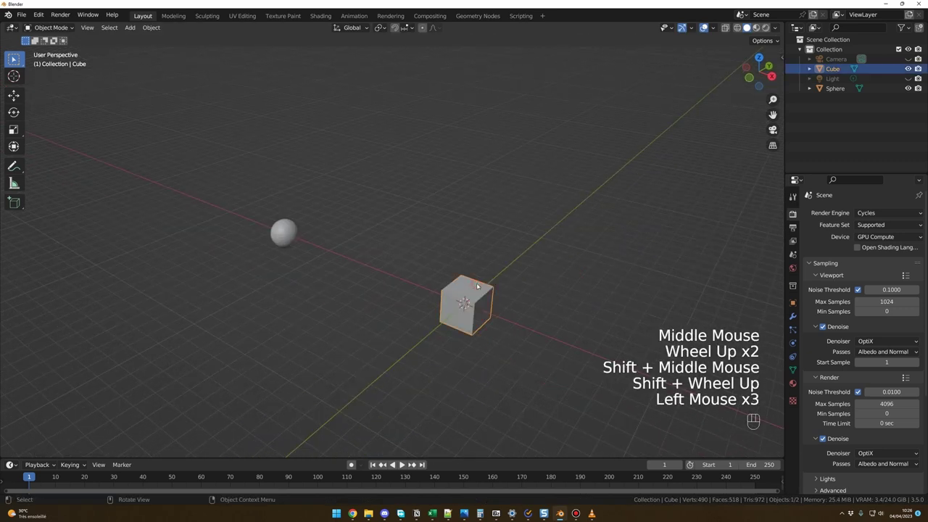
pyautogui.press('g')
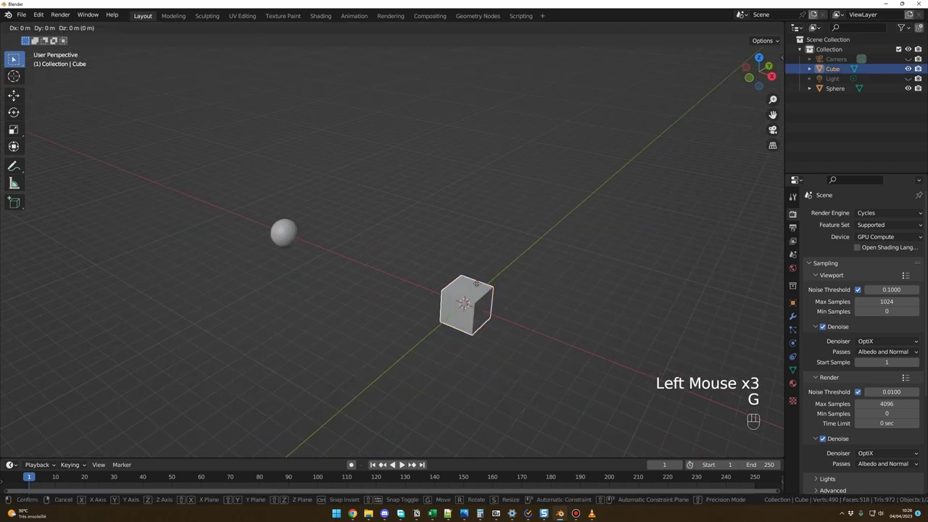
pyautogui.press('x')
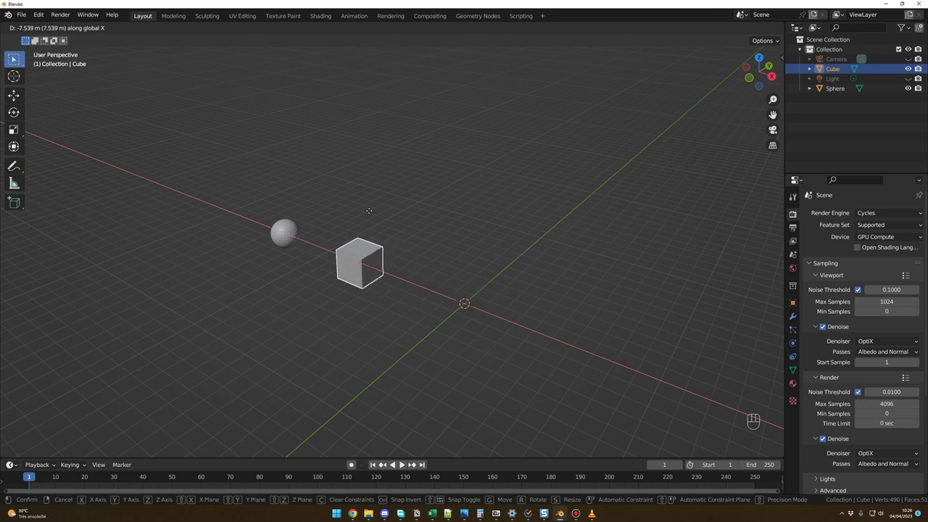
pyautogui.click(326, 196)
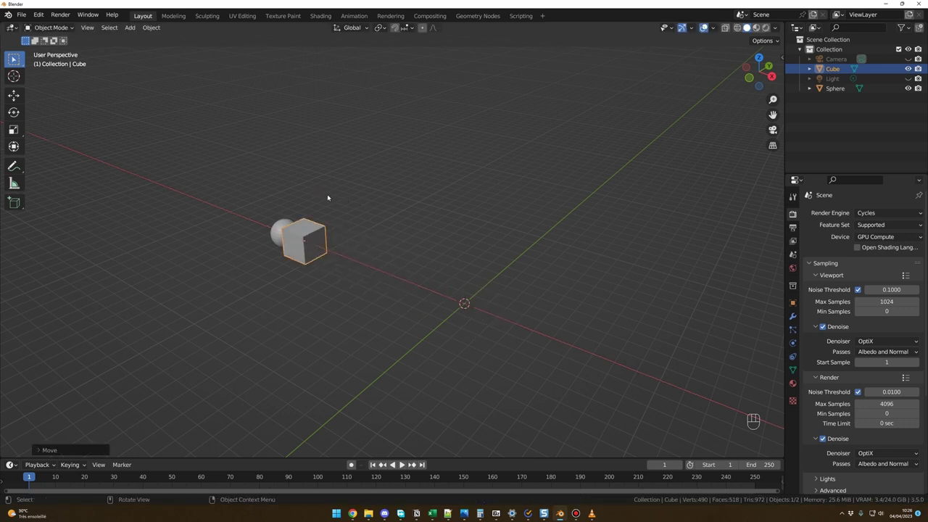
pyautogui.hotkey('ctrl', 'z')
pyautogui.click(435, 234)
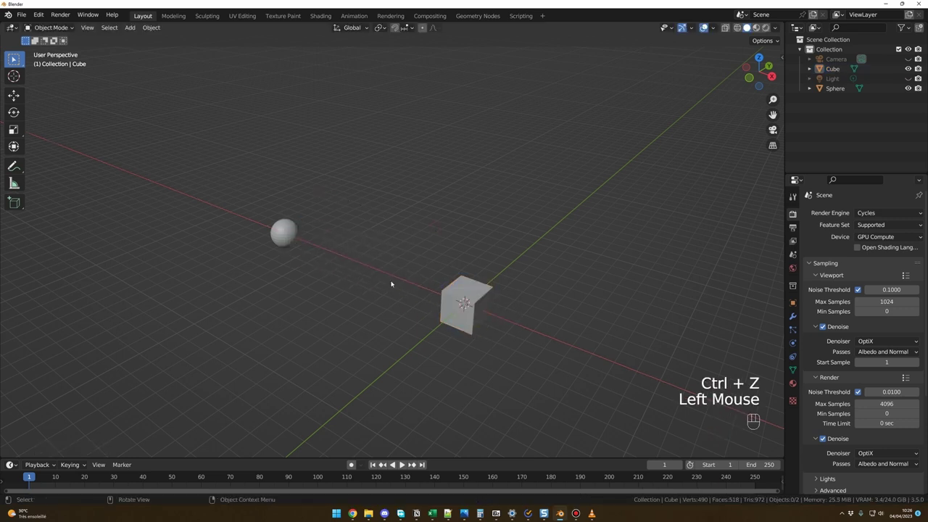
# Select the cube and try moving it along the global Y axis
pyautogui.moveTo(391, 284); pyautogui.dragTo(516, 306, button='middle')
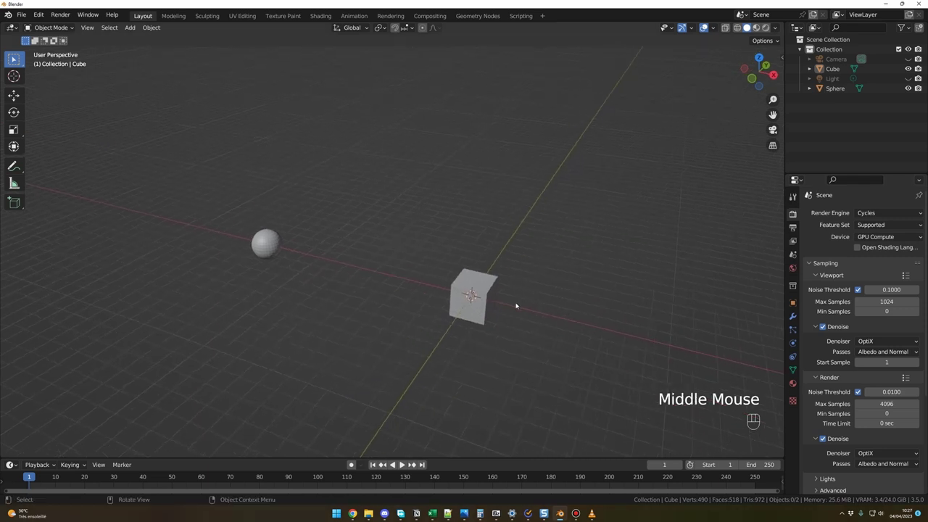
pyautogui.moveTo(313, 255); pyautogui.dragTo(467, 294, button='middle')
pyautogui.click(474, 289)
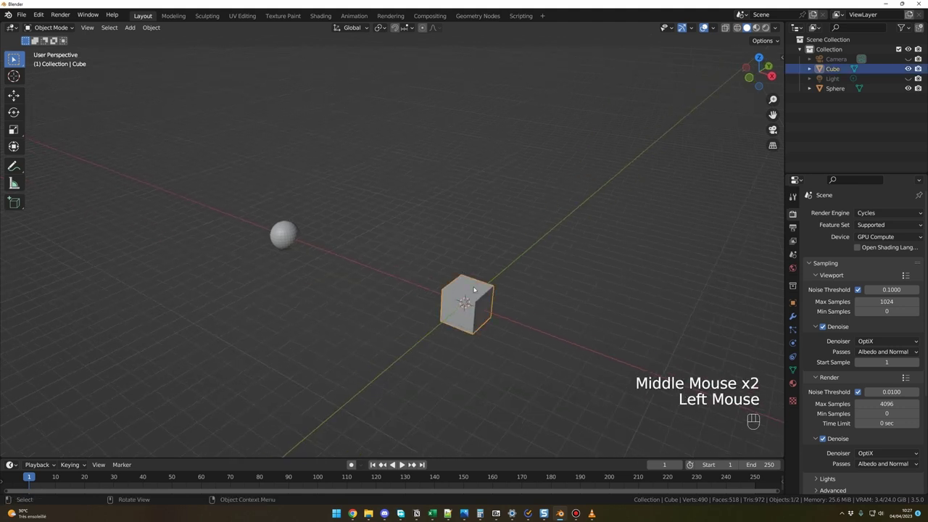
pyautogui.press('g')
pyautogui.press('y')
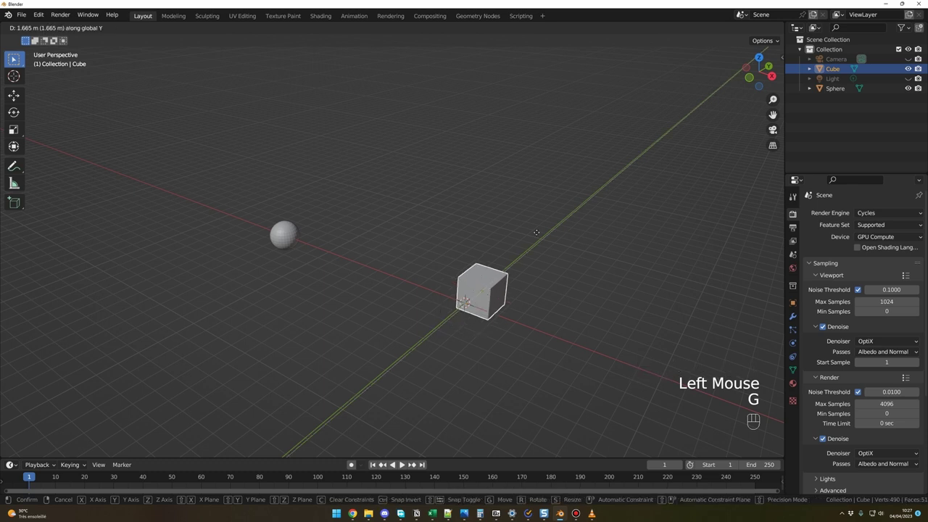
pyautogui.rightClick(526, 276)
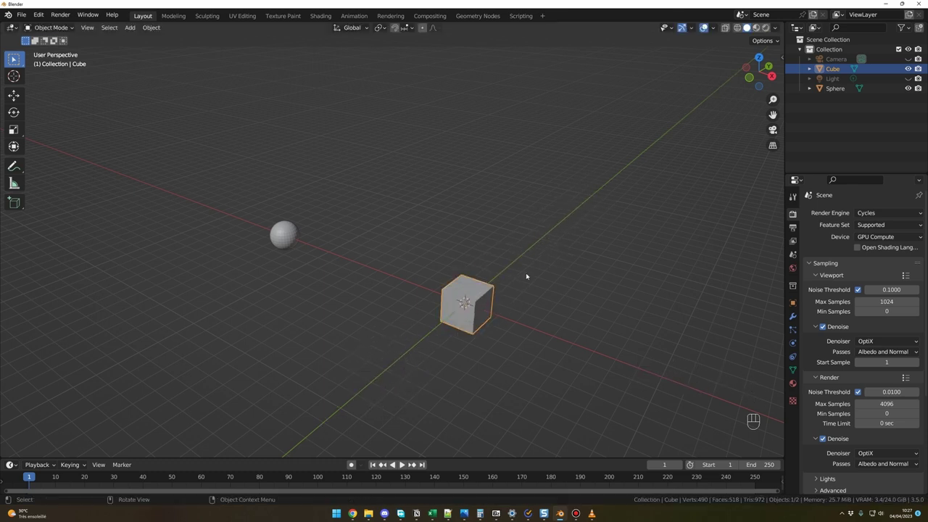
# Try the cube's movement along global Z, and place it further along the global Y axis, away from the origin
pyautogui.press('g')
pyautogui.press('z')
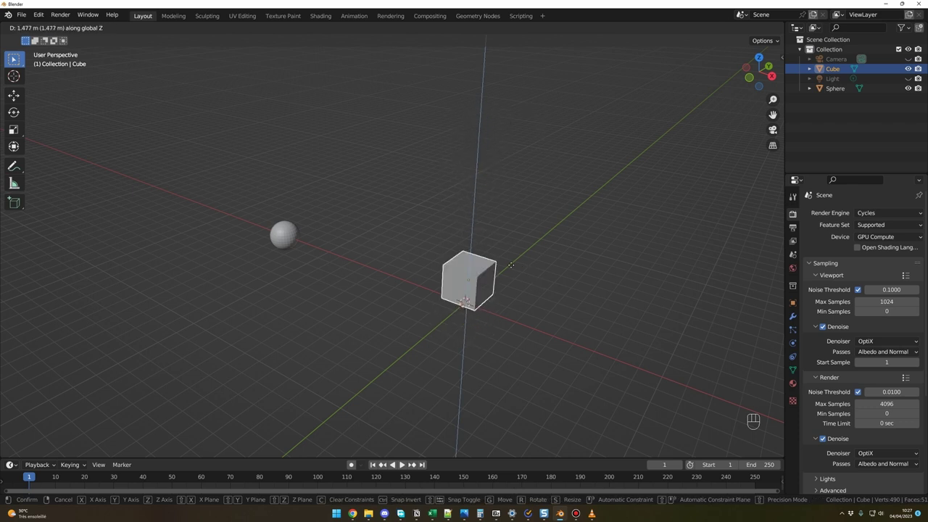
pyautogui.click(524, 126)
pyautogui.moveTo(522, 155); pyautogui.dragTo(516, 284, button='middle')
pyautogui.keyDown('shift'); pyautogui.moveTo(517, 285); pyautogui.dragTo(435, 304, button='middle'); pyautogui.keyUp('shift')
# Try moving the cube freely, along the global Y axis and along the global Z axis
pyautogui.click(399, 288)
pyautogui.press('g')
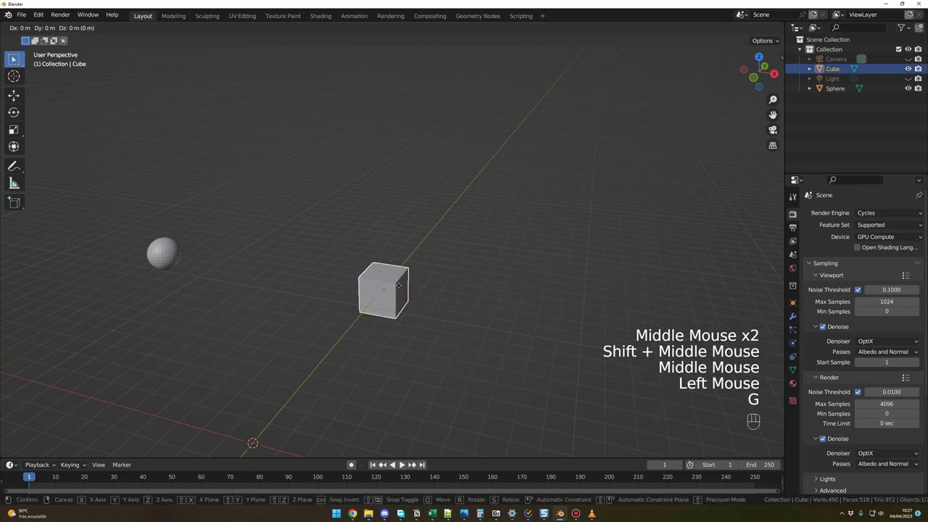
pyautogui.rightClick(469, 296)
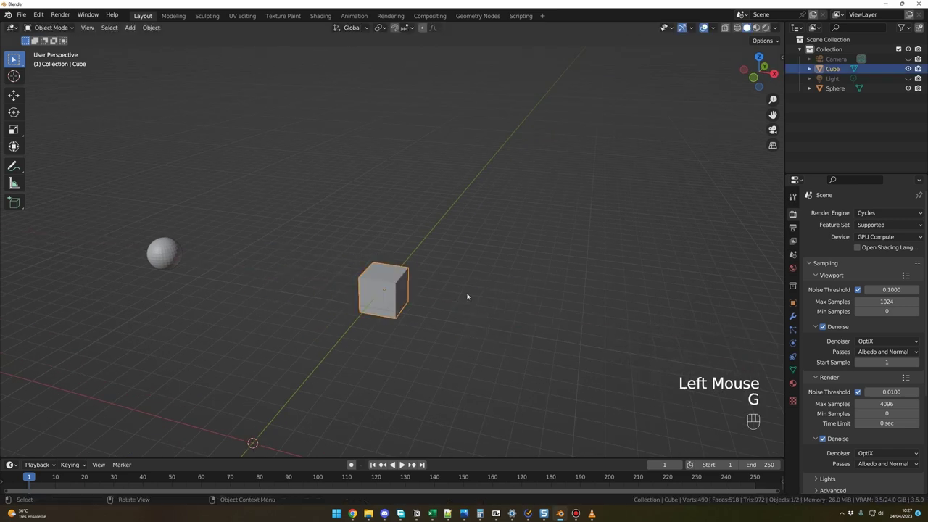
pyautogui.press('g')
pyautogui.press('z')
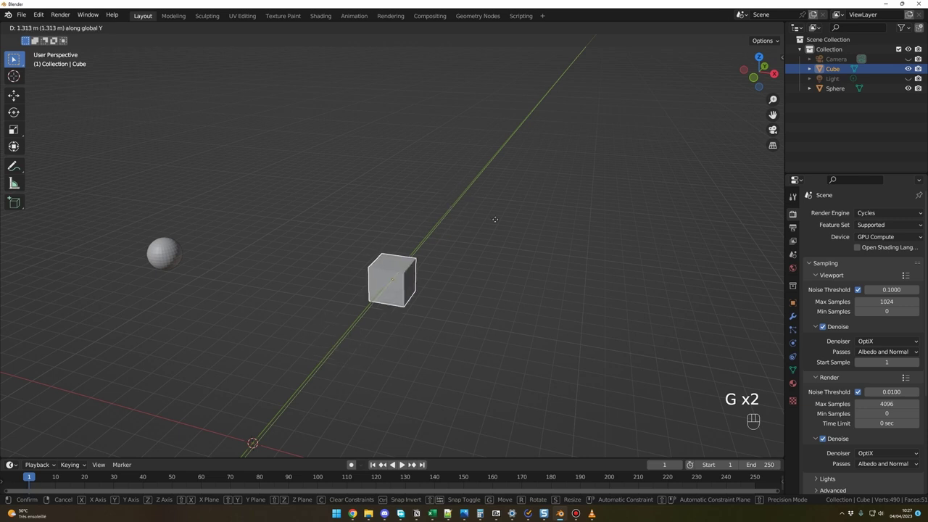
pyautogui.rightClick(499, 221)
pyautogui.press('g')
pyautogui.press('z')
pyautogui.rightClick(474, 305)
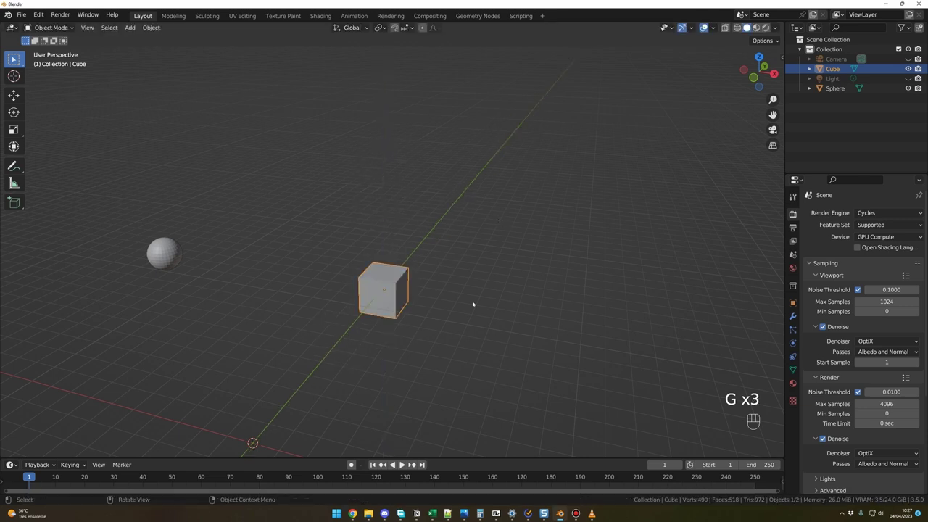
# Reselect the cube and move it back onto the world origin
pyautogui.moveTo(475, 305); pyautogui.dragTo(448, 285, button='middle')
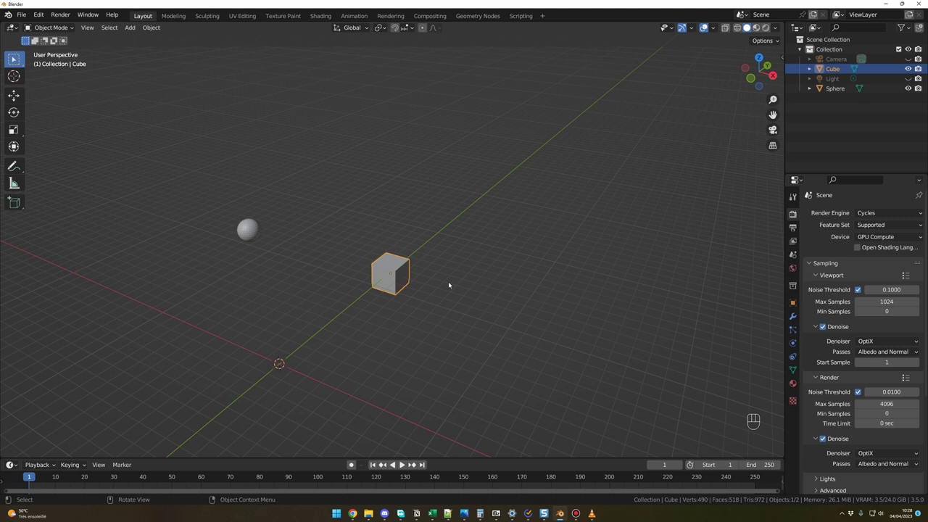
pyautogui.click(414, 305)
pyautogui.click(400, 288)
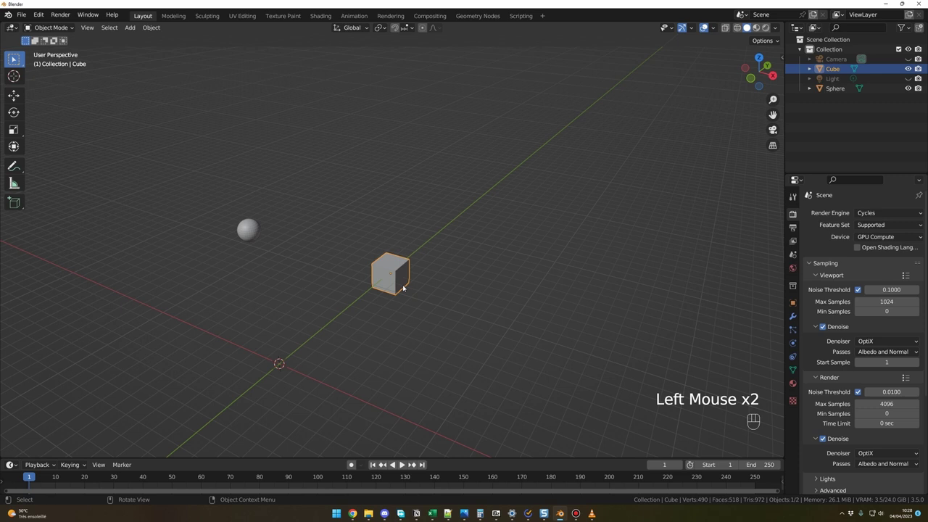
pyautogui.press('g')
pyautogui.click(297, 364)
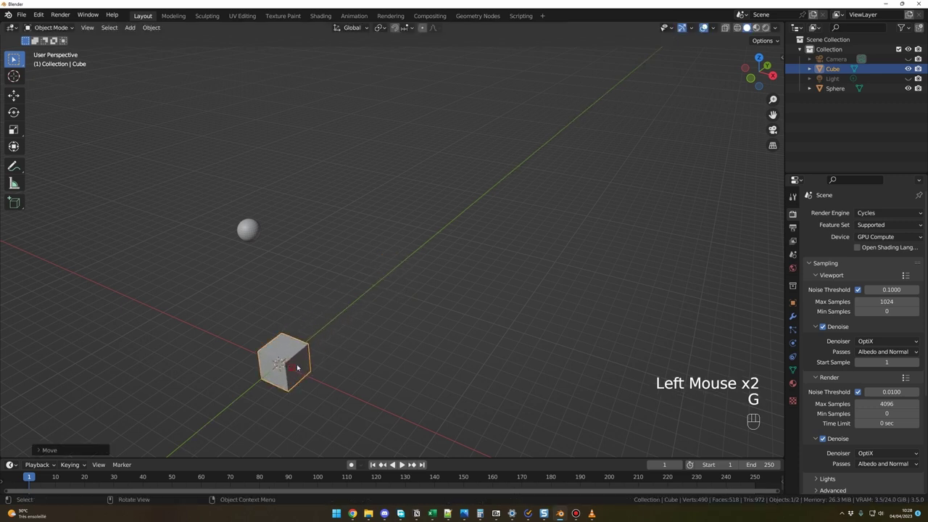
# Move the cube about 12 m along the positive global Y axis until it is level with the sphere
pyautogui.scroll(1, 296, 364)
pyautogui.moveTo(296, 364); pyautogui.dragTo(319, 319, button='middle')
pyautogui.scroll(-1, 377, 334)
pyautogui.scroll(1, 304, 307)
pyautogui.scroll(1, 251, 259)
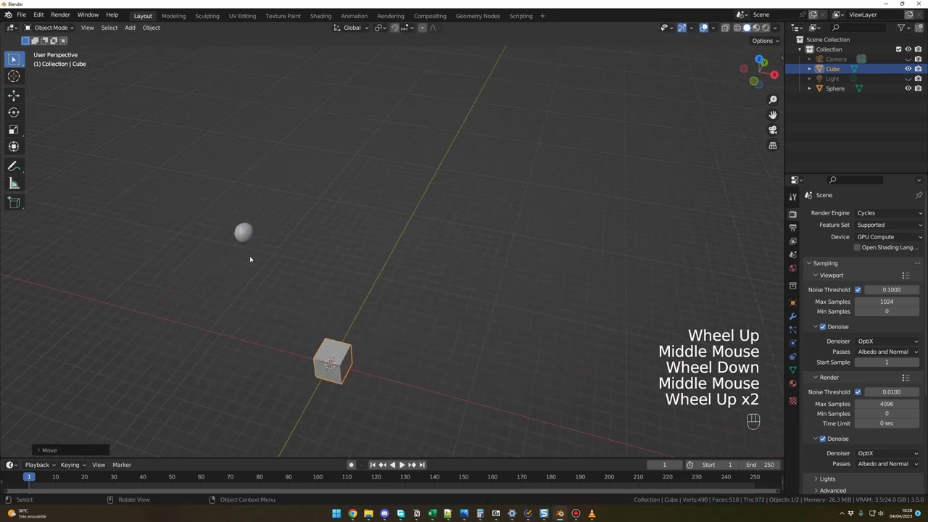
pyautogui.keyDown('shift'); pyautogui.moveTo(251, 259); pyautogui.dragTo(393, 232, button='middle'); pyautogui.keyUp('shift')
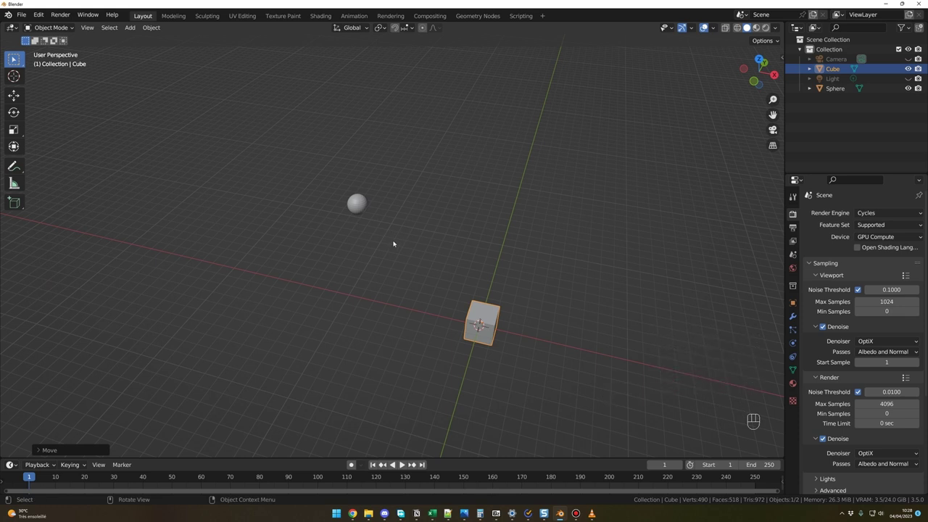
pyautogui.moveTo(394, 244); pyautogui.dragTo(453, 271, button='middle')
pyautogui.press('g')
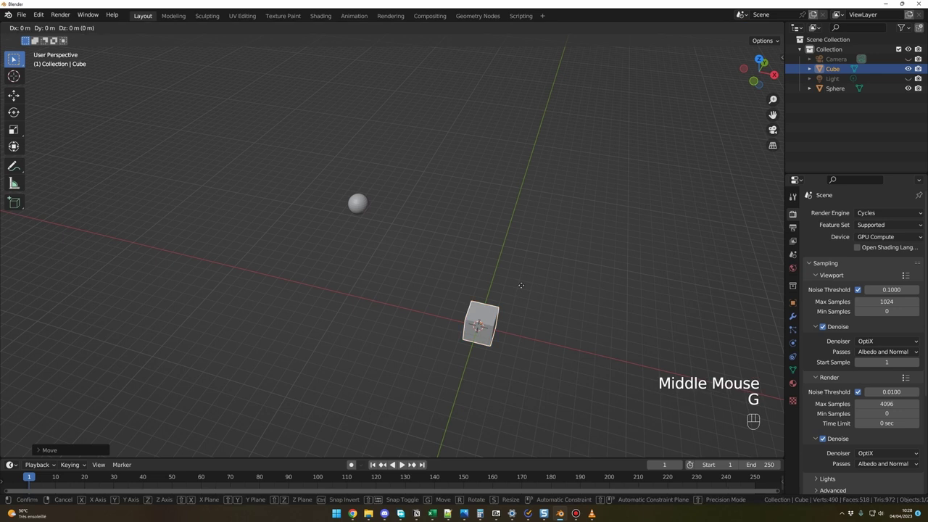
pyautogui.press('y')
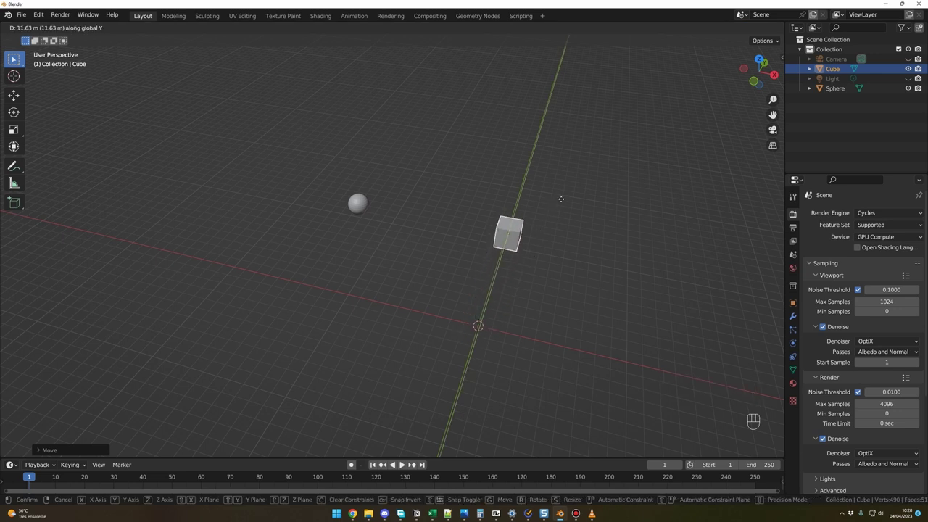
pyautogui.click(562, 196)
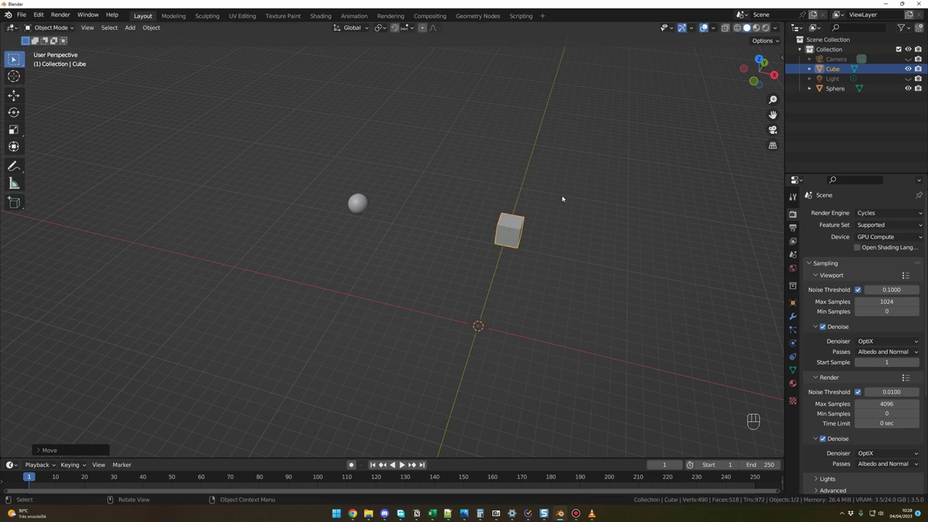
# Switch to the top orthographic view and shift the cube about 0.5 m in the negative global Y direction to line up with the sphere
pyautogui.press('KP_7')
pyautogui.press('g')
pyautogui.press('y')
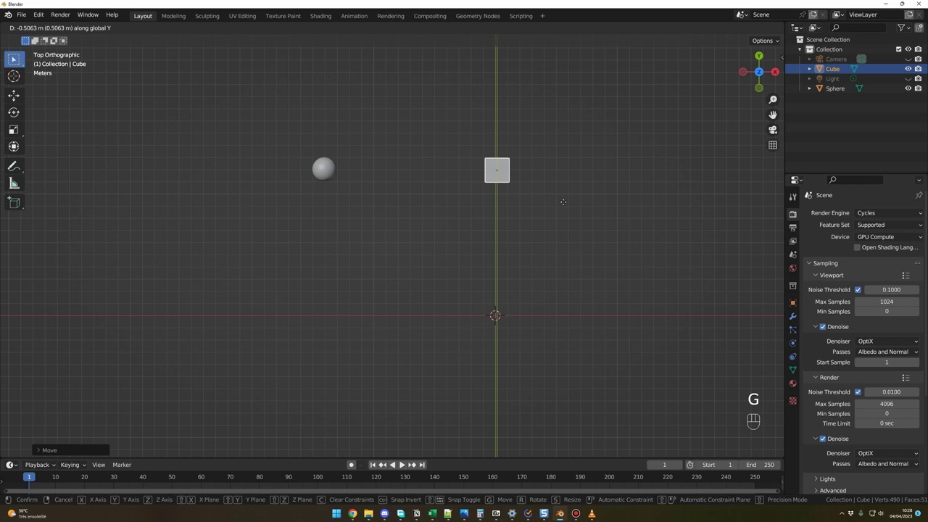
pyautogui.click(564, 205)
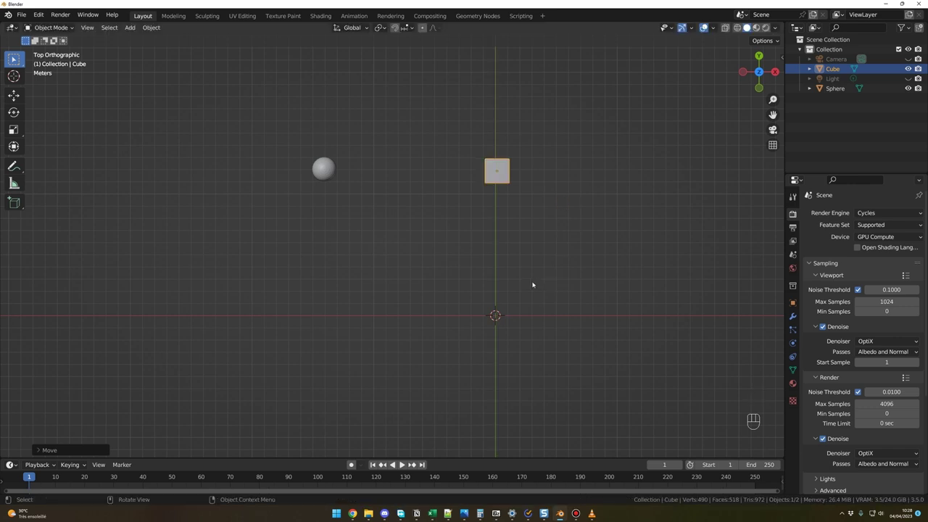
# Move the cube about 12 m in the negative global X direction until it sits beside the sphere
pyautogui.press('g')
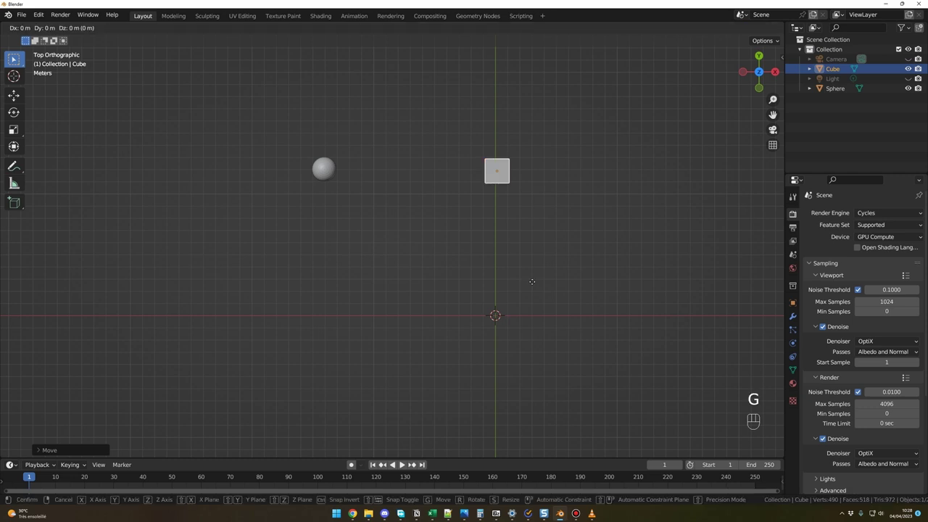
pyautogui.press('x')
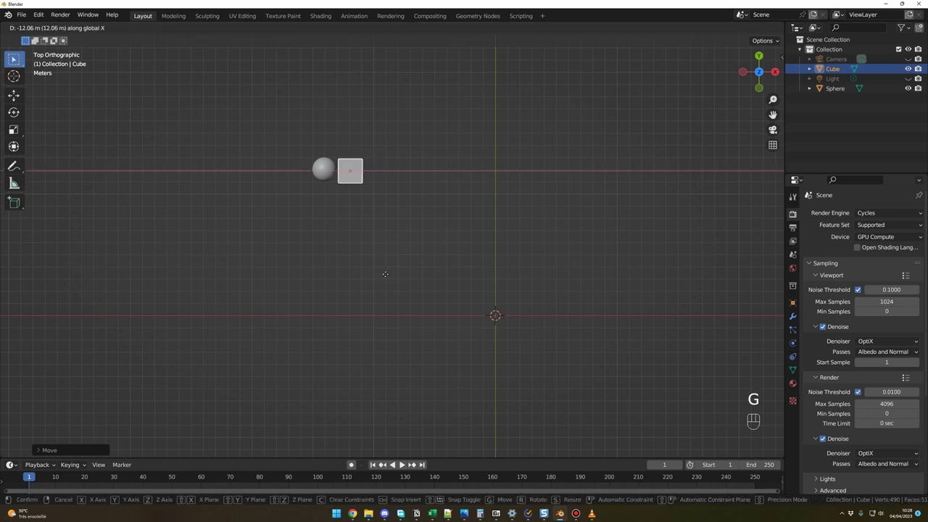
pyautogui.click(401, 303)
pyautogui.scroll(2, 402, 302)
pyautogui.moveTo(401, 302); pyautogui.dragTo(382, 231, button='middle')
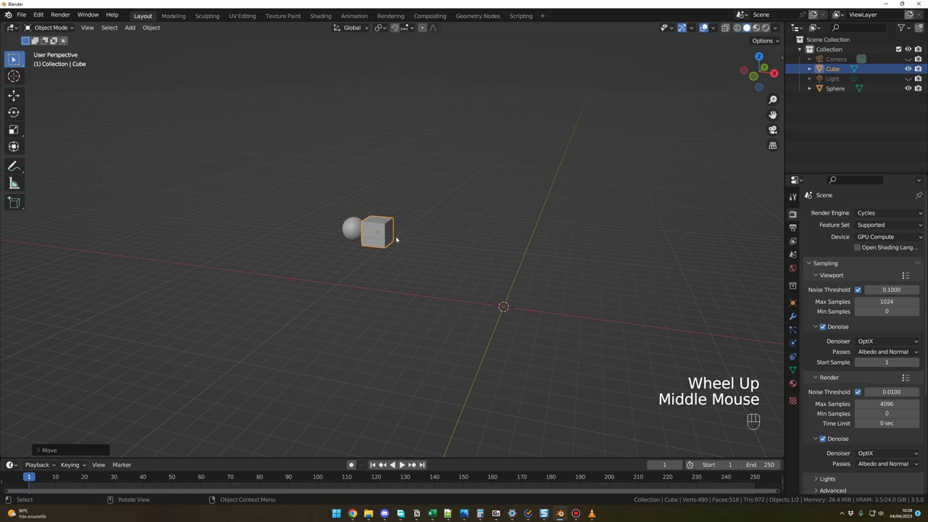
# Undo the last three moves of the cube
pyautogui.hotkey('ctrl', 'z')
pyautogui.hotkey('ctrl', 'z')
pyautogui.hotkey('ctrl', 'z')
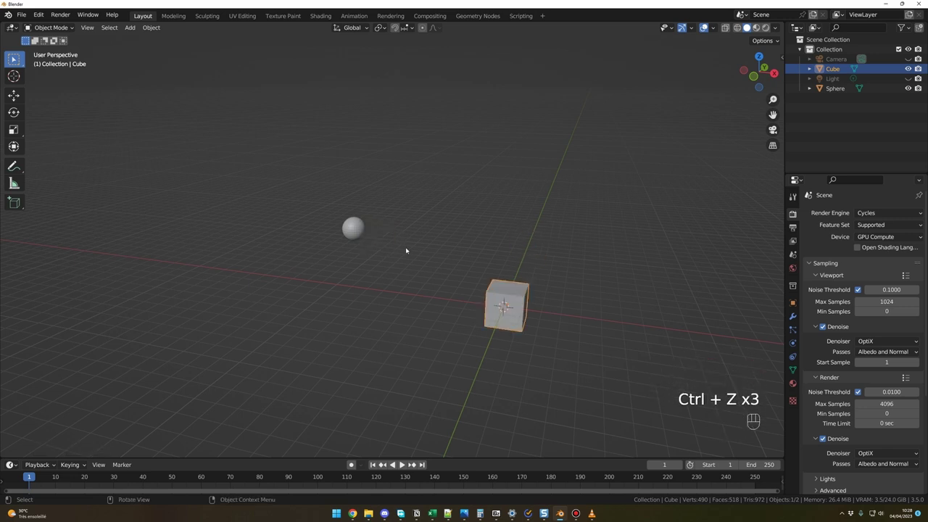
pyautogui.moveTo(406, 251); pyautogui.dragTo(394, 263, button='middle')
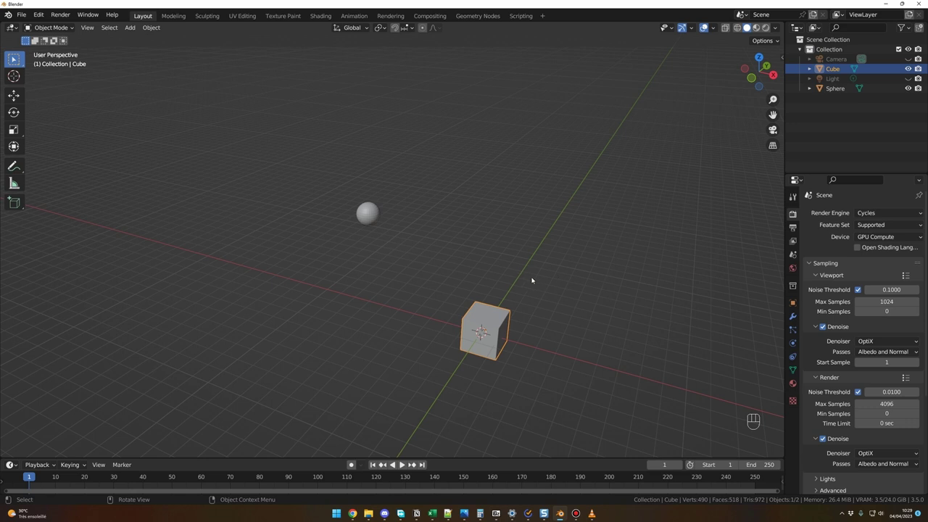
# Try moving the cube beside the sphere with global Z locked, about 12.3 m along negative X and 12.4 m along positive Y, and undo it
pyautogui.hotkey('shift', 'z')
pyautogui.click(537, 302)
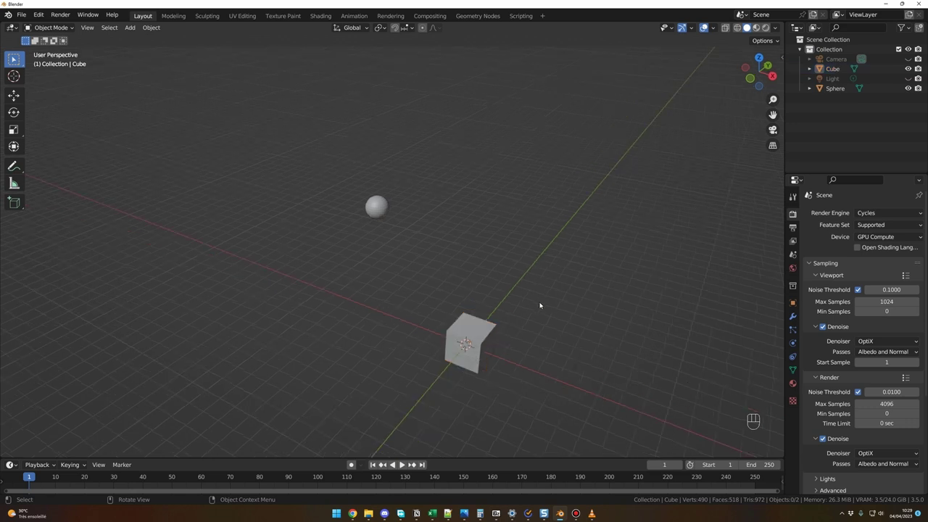
pyautogui.click(483, 337)
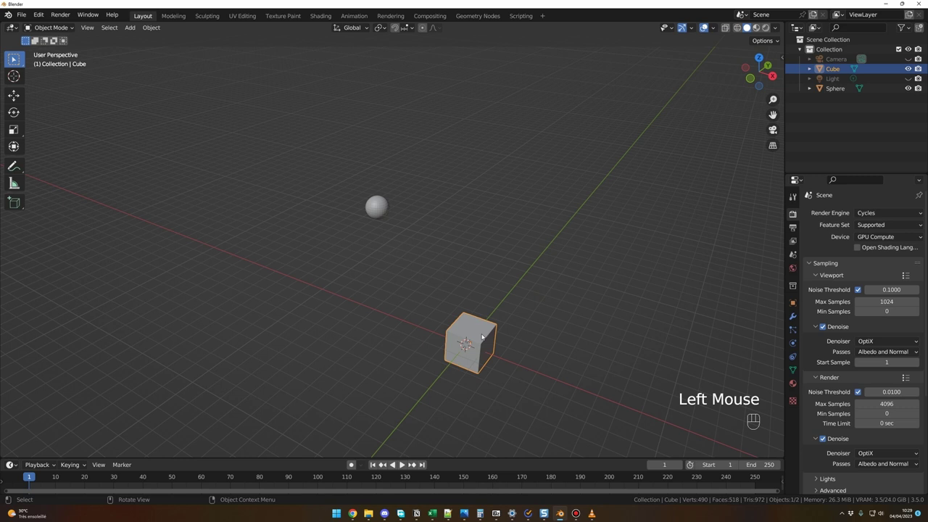
pyautogui.press('g')
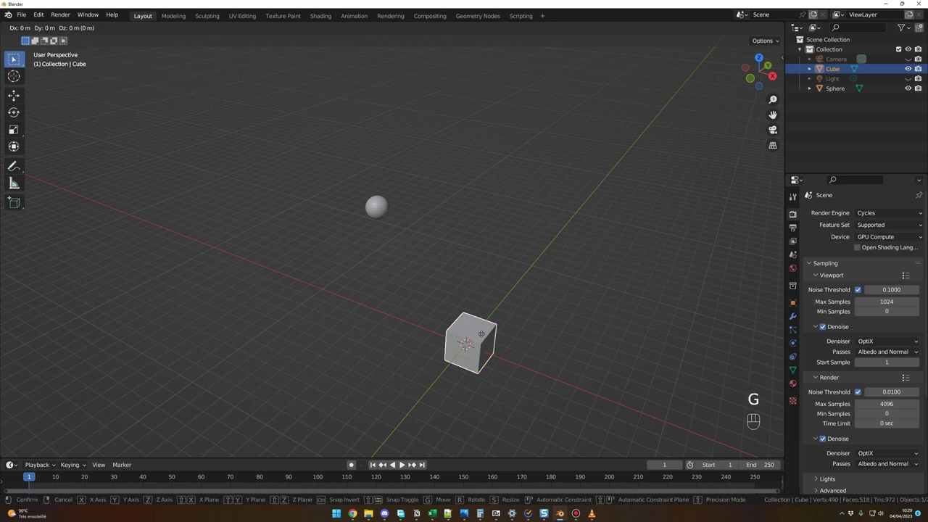
pyautogui.hotkey('shift', 'z')
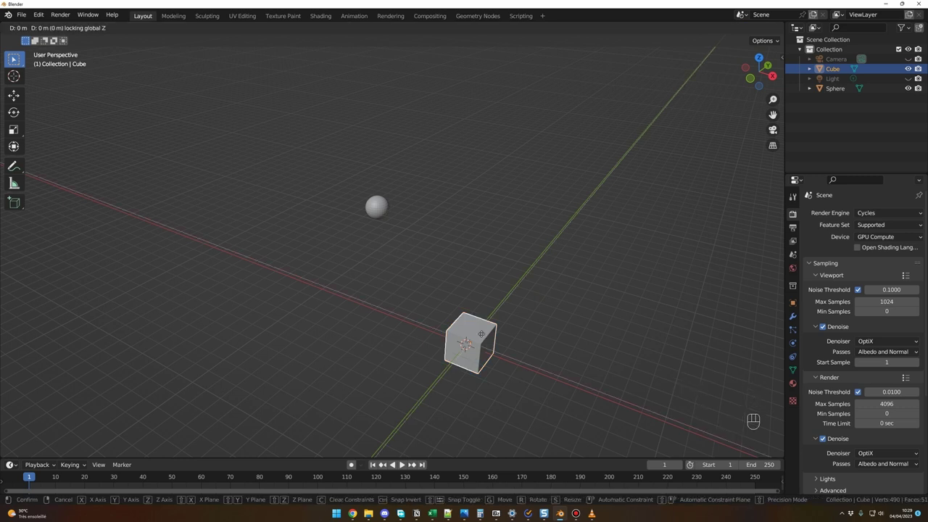
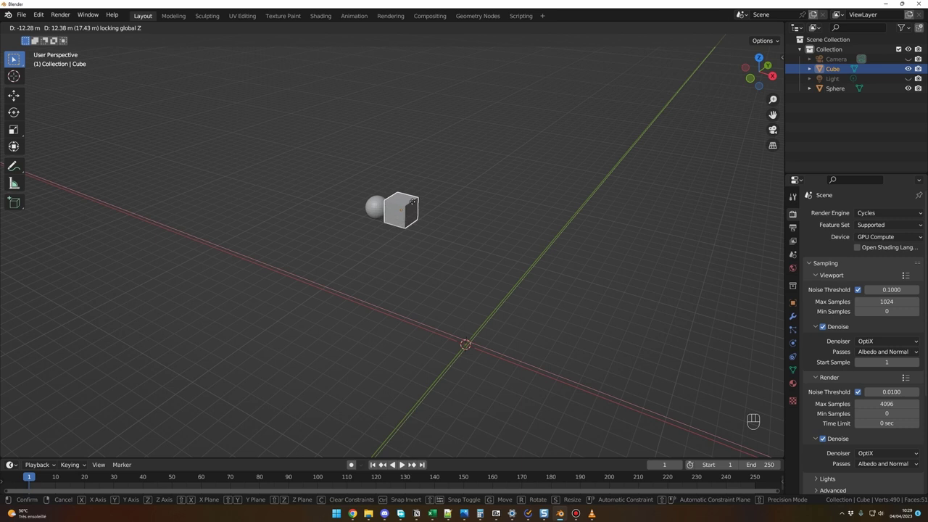
pyautogui.click(412, 205)
pyautogui.moveTo(435, 254); pyautogui.dragTo(428, 294, button='middle')
pyautogui.hotkey('ctrl', 'z')
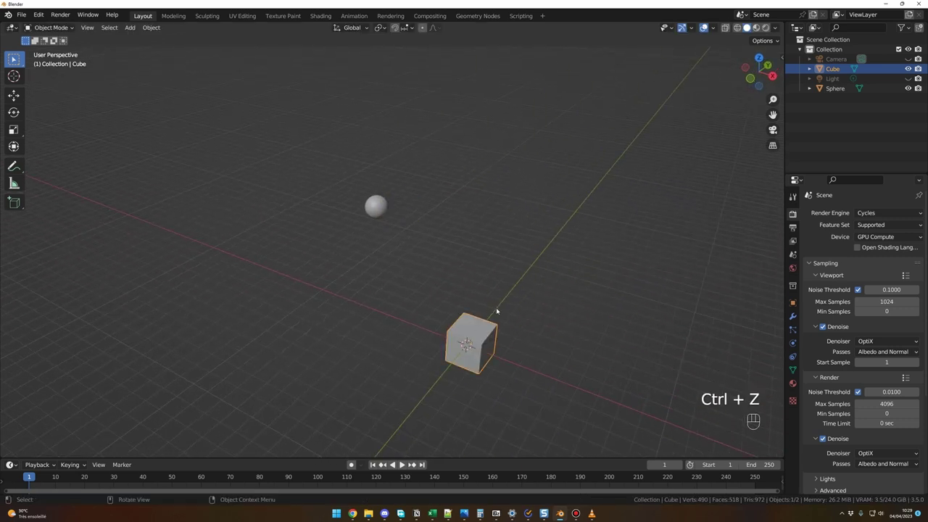
# Reselect the cube, try moving it around the ground plane with the global Z axis locked, and cancel the move
pyautogui.scroll(-2, 510, 309)
pyautogui.scroll(2, 510, 310)
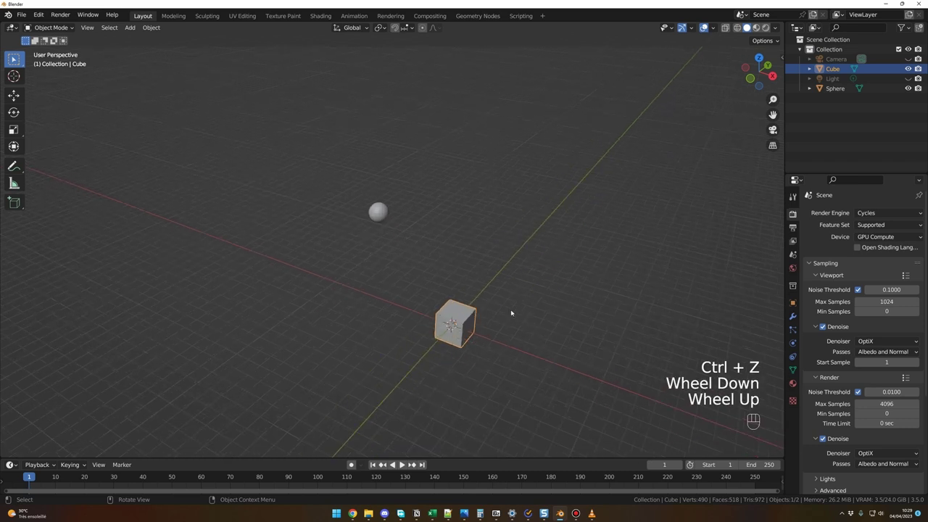
pyautogui.moveTo(511, 310); pyautogui.dragTo(514, 319, button='middle')
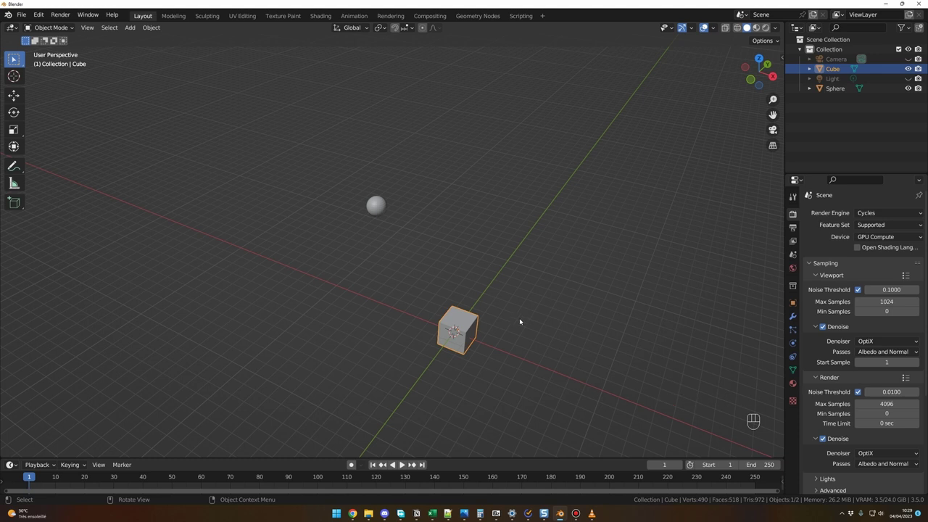
pyautogui.keyDown('shift'); pyautogui.moveTo(520, 317); pyautogui.dragTo(521, 300, button='middle'); pyautogui.keyUp('shift')
pyautogui.click(521, 299)
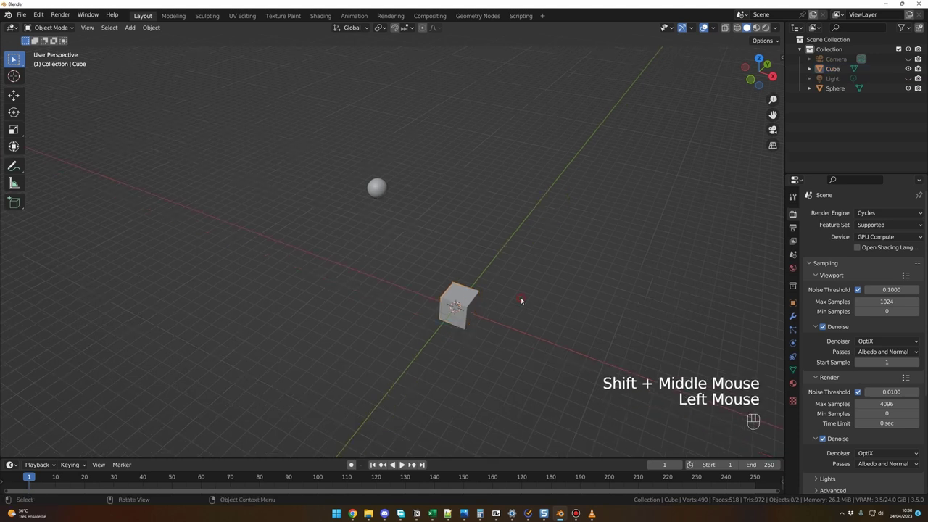
pyautogui.click(468, 305)
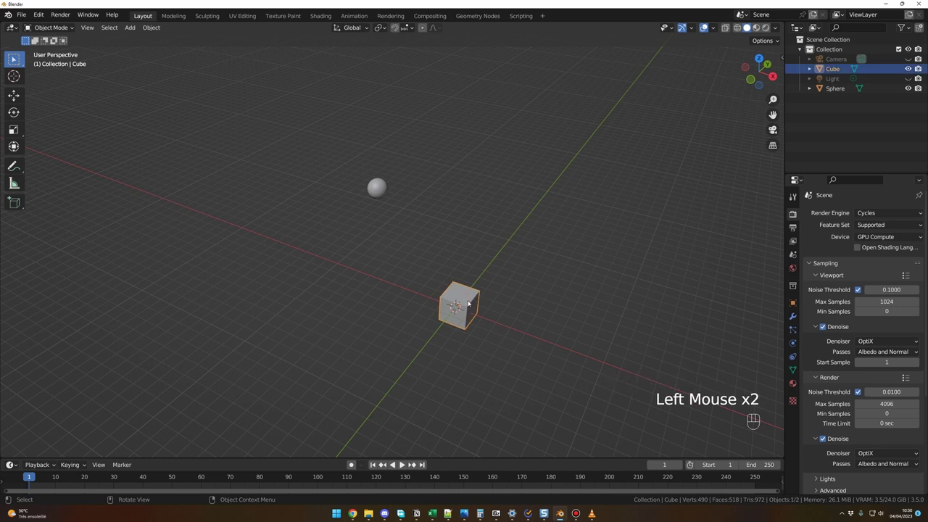
pyautogui.press('g')
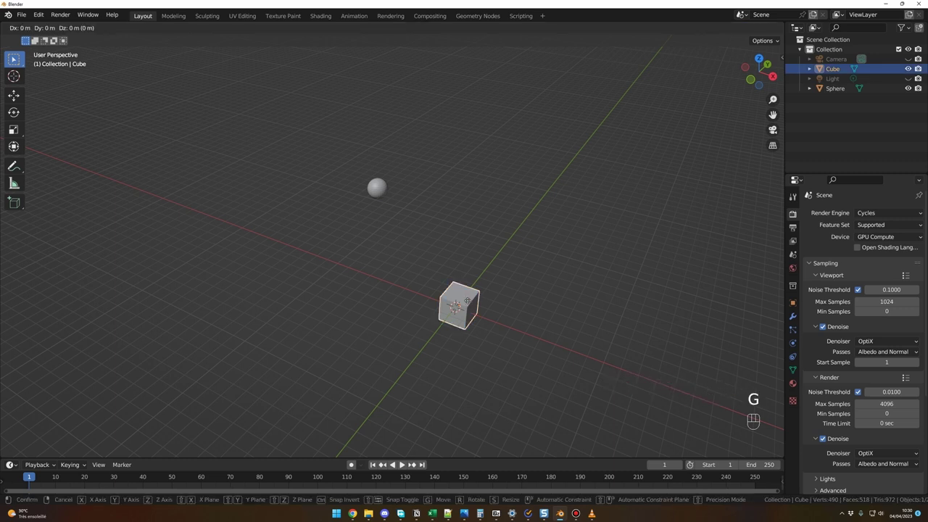
pyautogui.hotkey('shift', 'z')
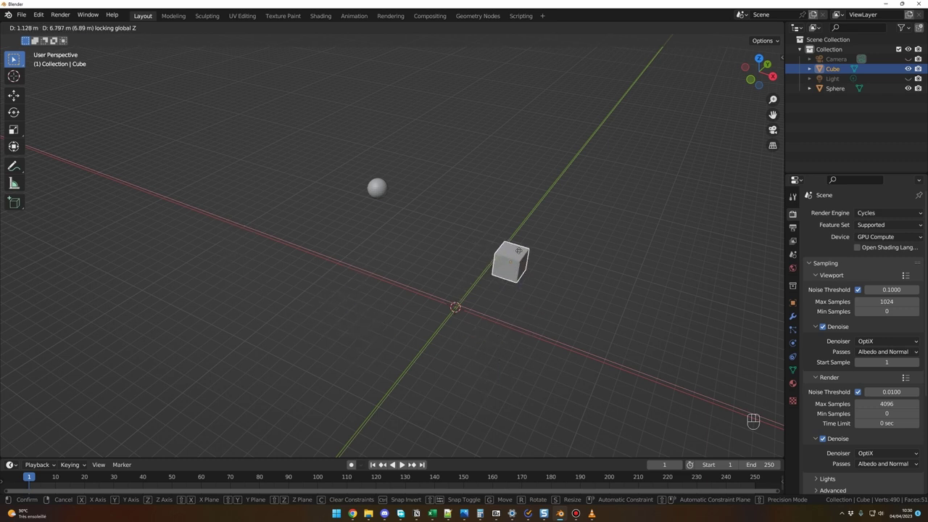
pyautogui.press('Escape')
# Check the front and right orthographic views, and move the cube freely beside the sphere in the top orthographic view
pyautogui.moveTo(406, 196); pyautogui.dragTo(520, 321, button='middle')
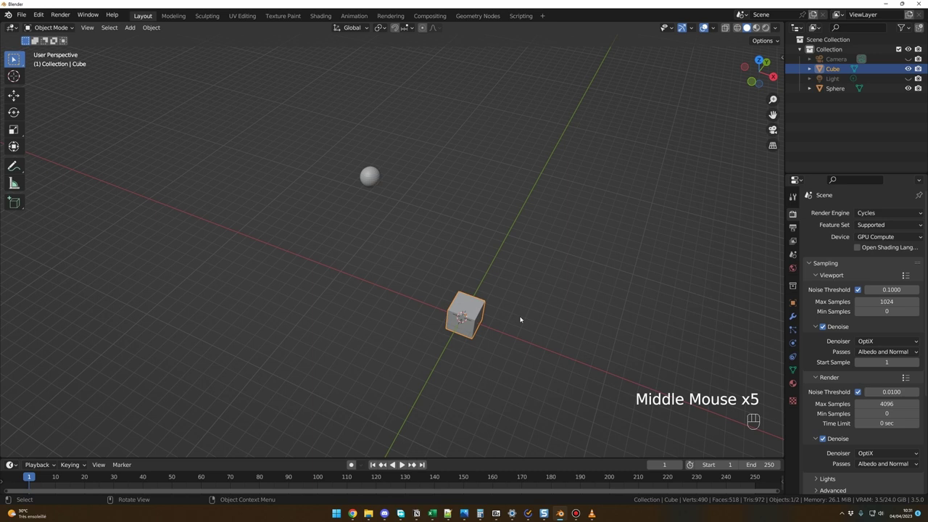
pyautogui.moveTo(520, 319); pyautogui.dragTo(520, 318, button='middle')
pyautogui.press('KP_1')
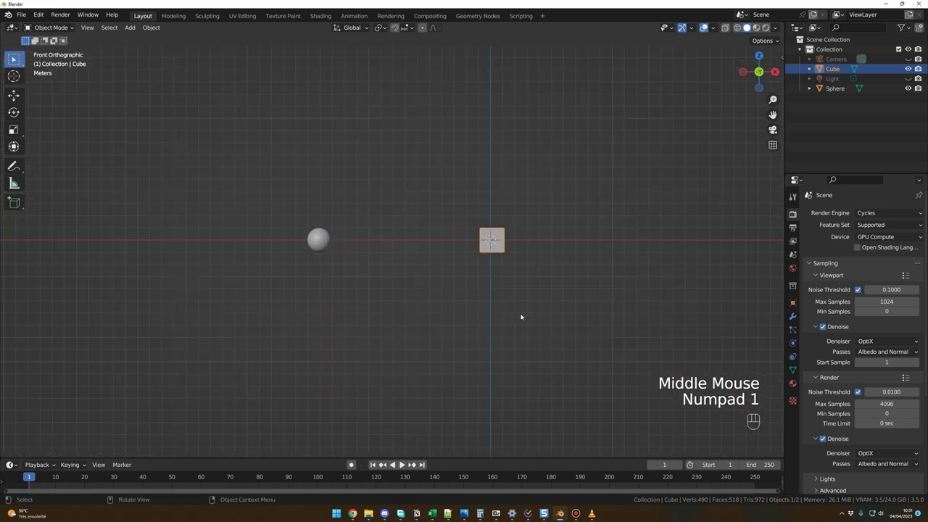
pyautogui.press('KP_3')
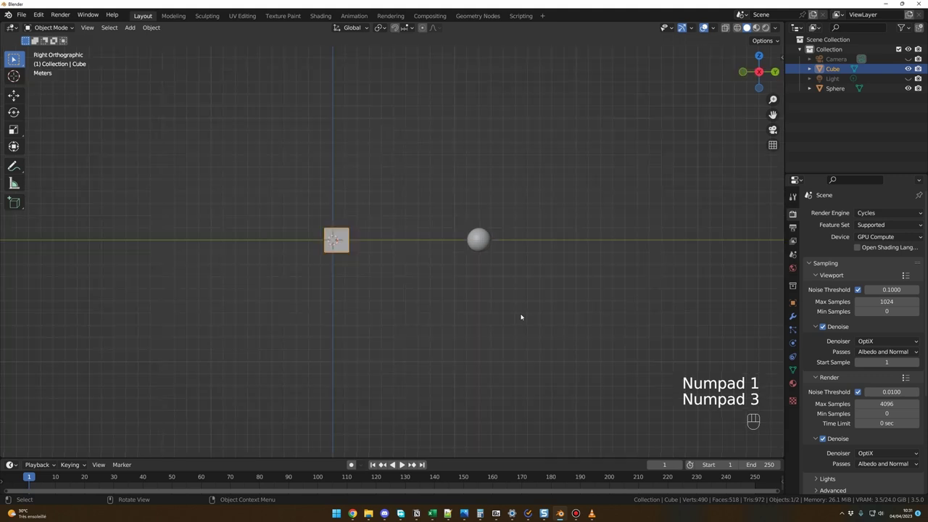
pyautogui.press('KP_7')
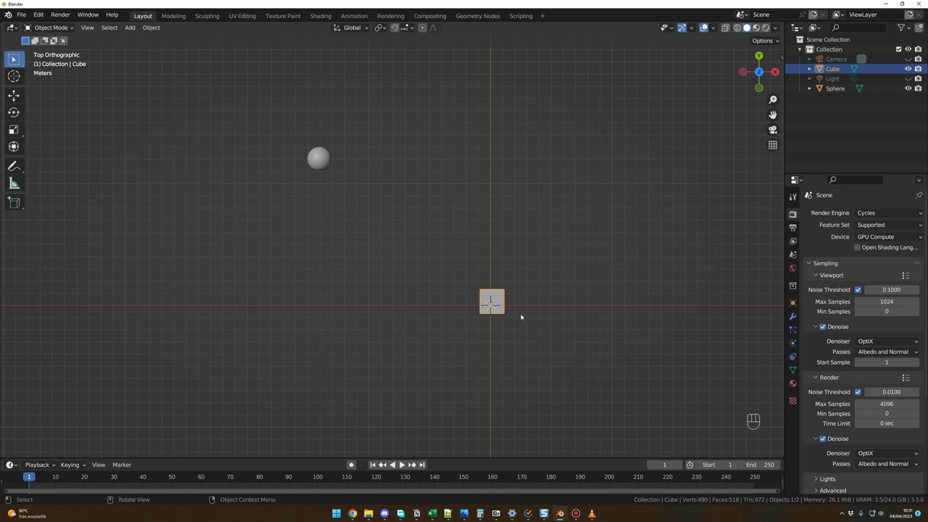
pyautogui.press('g')
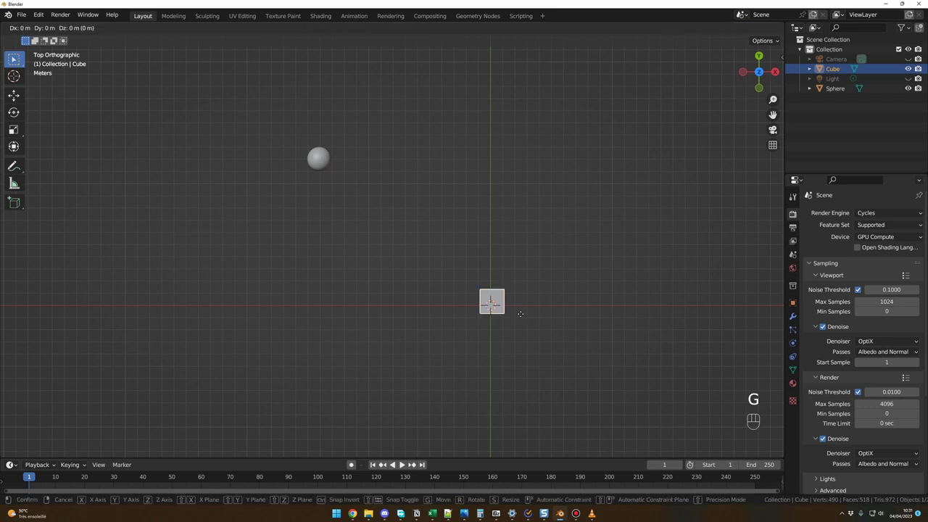
pyautogui.click(374, 171)
pyautogui.moveTo(373, 171); pyautogui.dragTo(556, 258, button='middle')
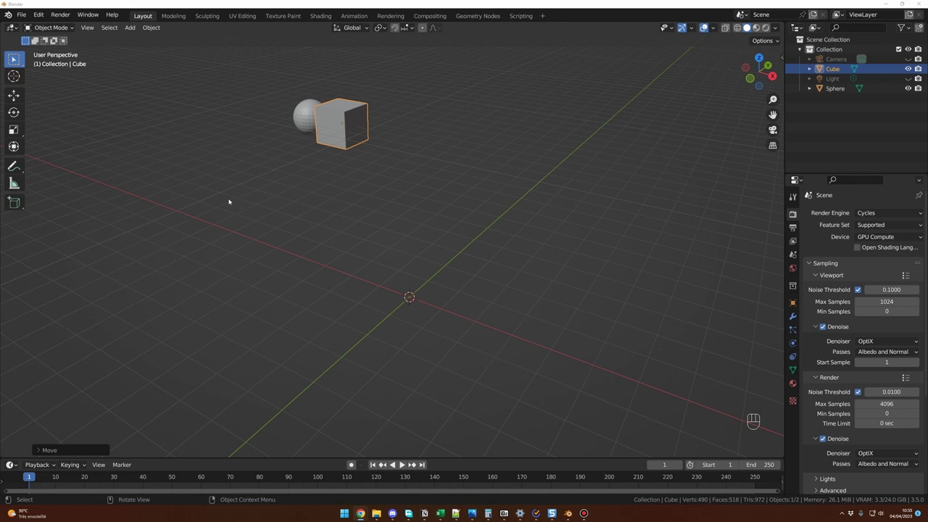
# Start a new file without saving the changes to the current scene
pyautogui.moveTo(229, 202); pyautogui.dragTo(225, 203, button='middle')
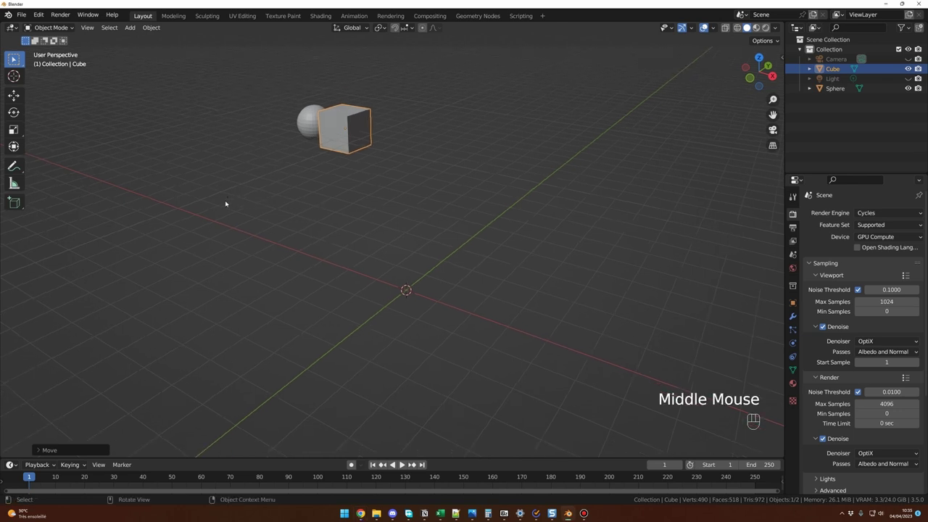
pyautogui.click(22, 15)
pyautogui.moveTo(36, 24)
pyautogui.click(155, 25)
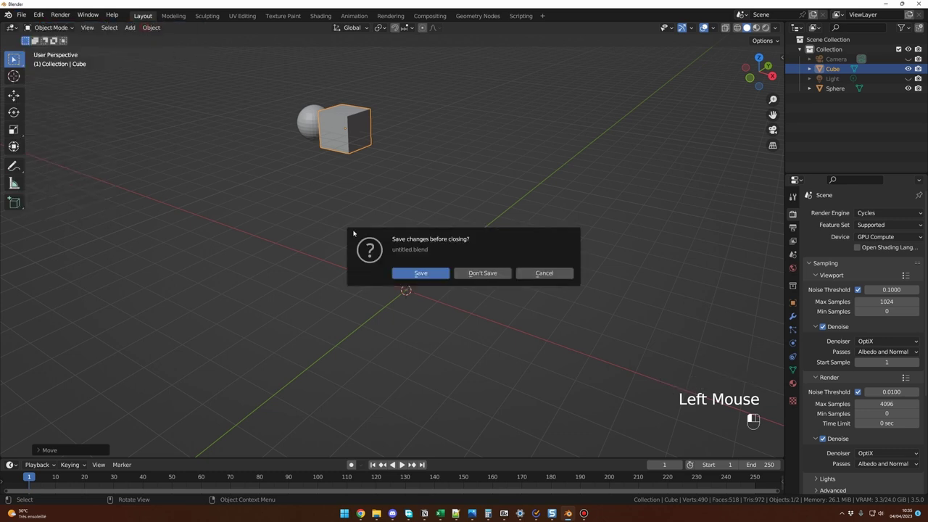
pyautogui.click(480, 272)
# Hide the Camera and the Light in the viewport and select the default cube
pyautogui.moveTo(461, 293); pyautogui.dragTo(492, 289, button='middle')
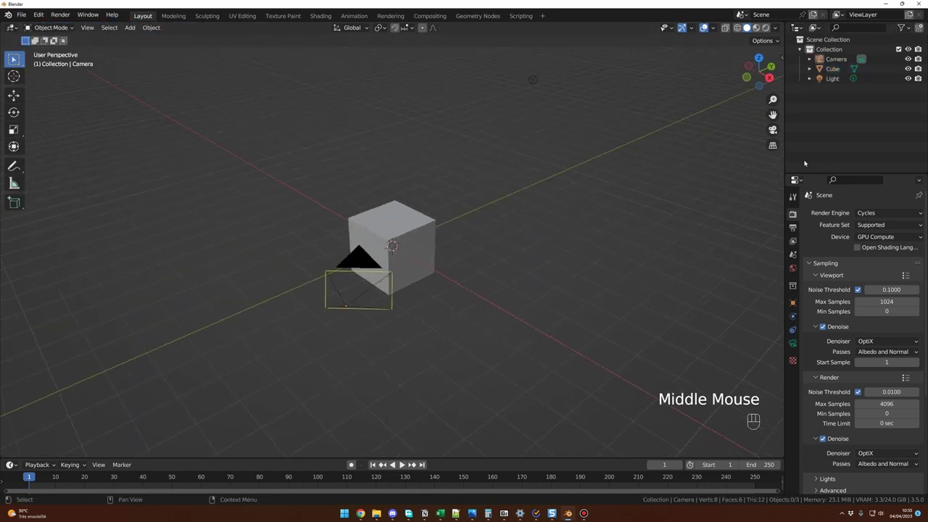
pyautogui.click(908, 58)
pyautogui.click(908, 78)
pyautogui.moveTo(582, 176); pyautogui.dragTo(505, 218, button='middle')
pyautogui.click(428, 233)
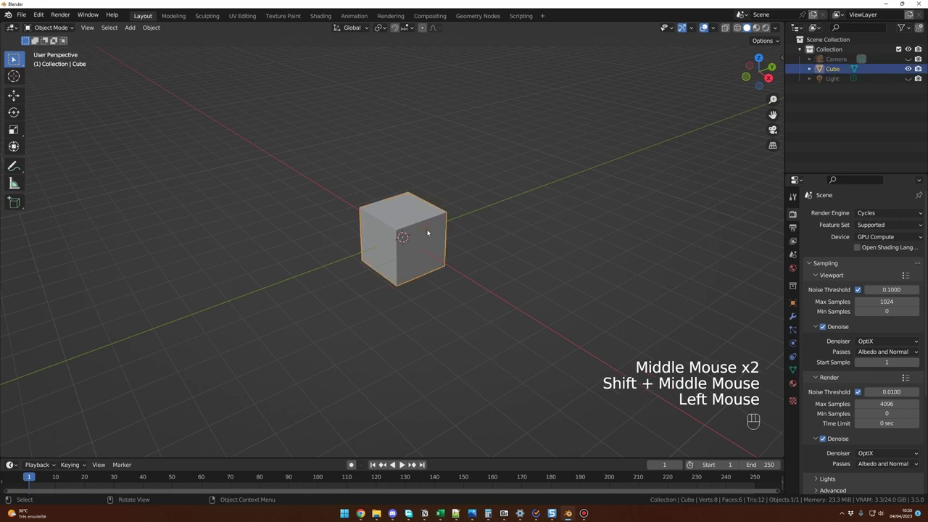
# Try rotating the cube freely and around the global X axis, cancelling each rotation
pyautogui.press('r')
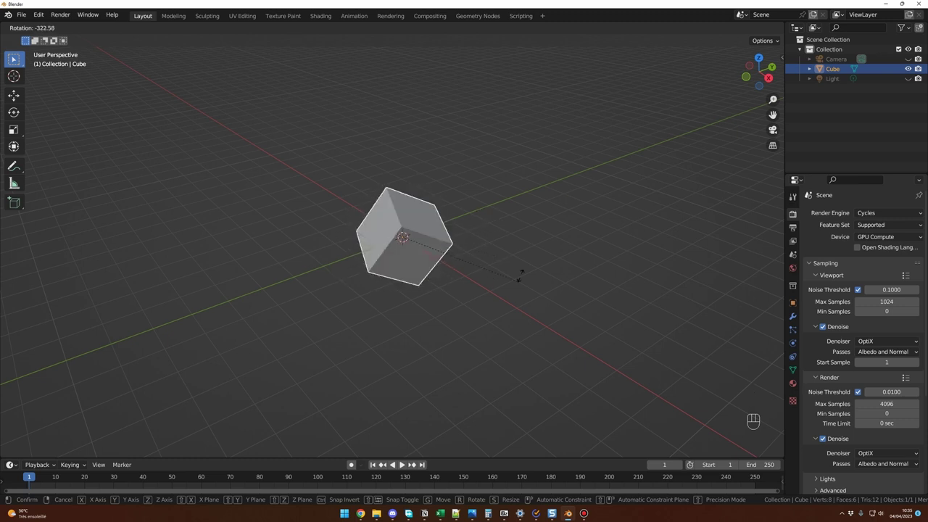
pyautogui.press('Escape')
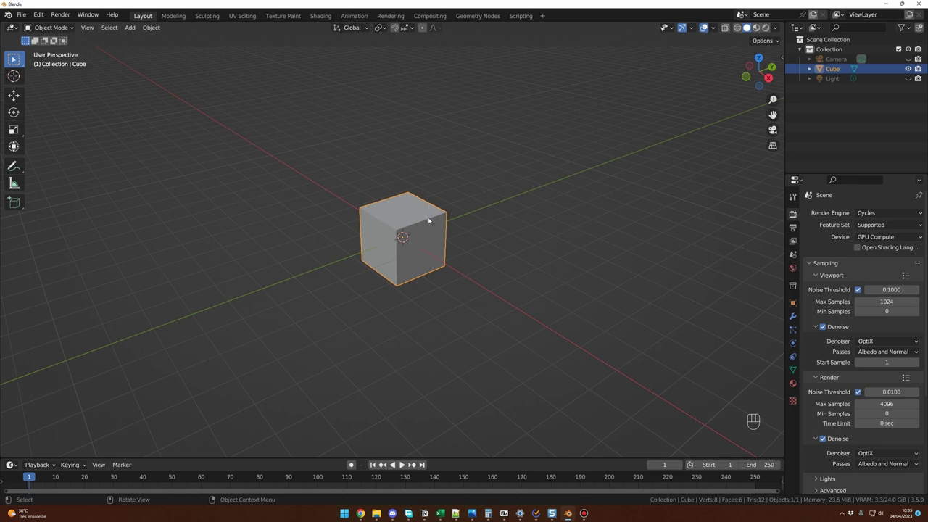
pyautogui.press('r')
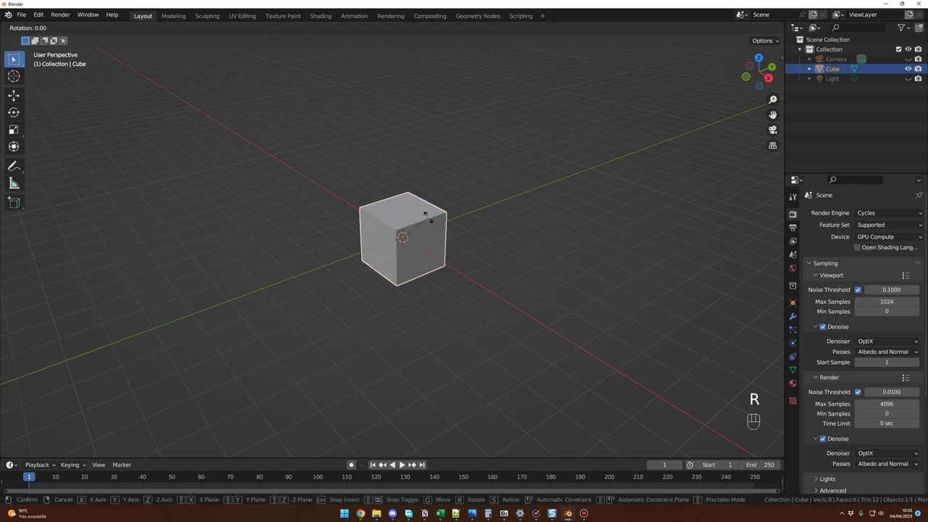
pyautogui.press('x')
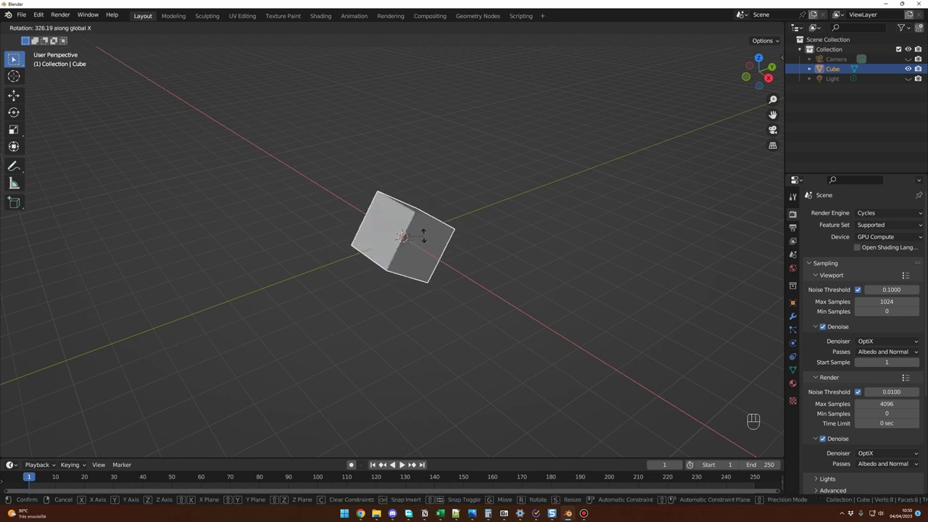
pyautogui.press('Escape')
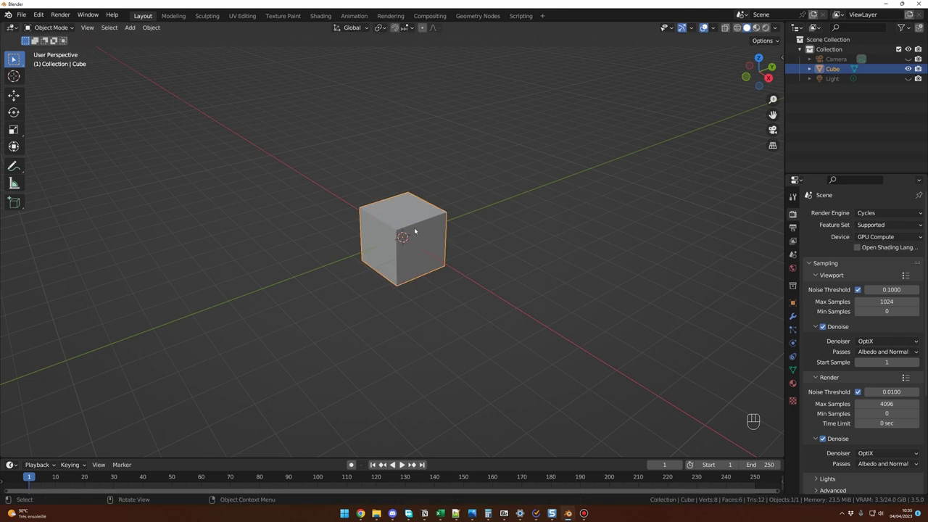
# Try rotating the cube around the global Y axis and cancel the rotation
pyautogui.press('r')
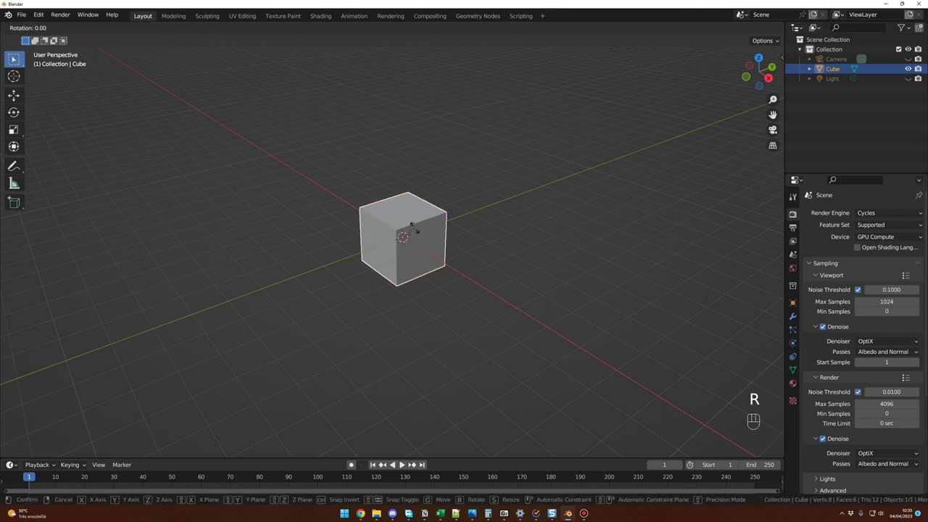
pyautogui.press('y')
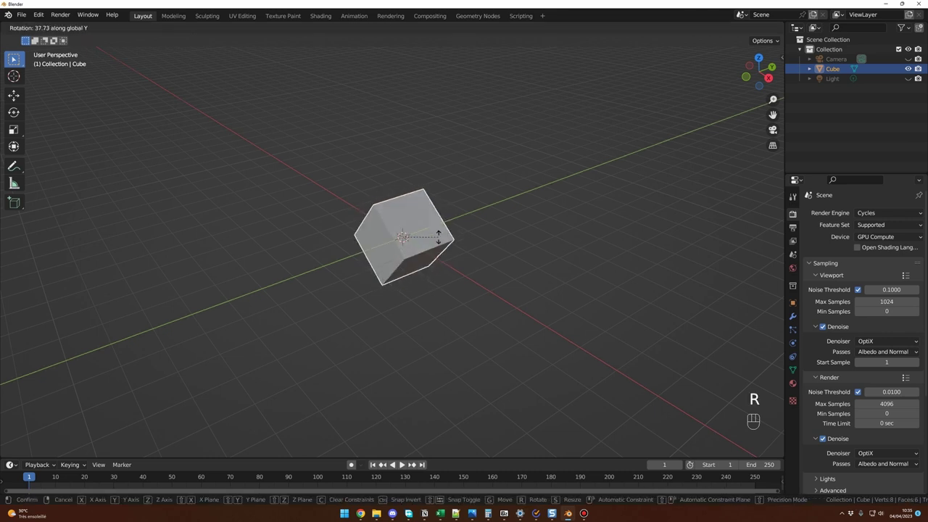
pyautogui.rightClick(408, 200)
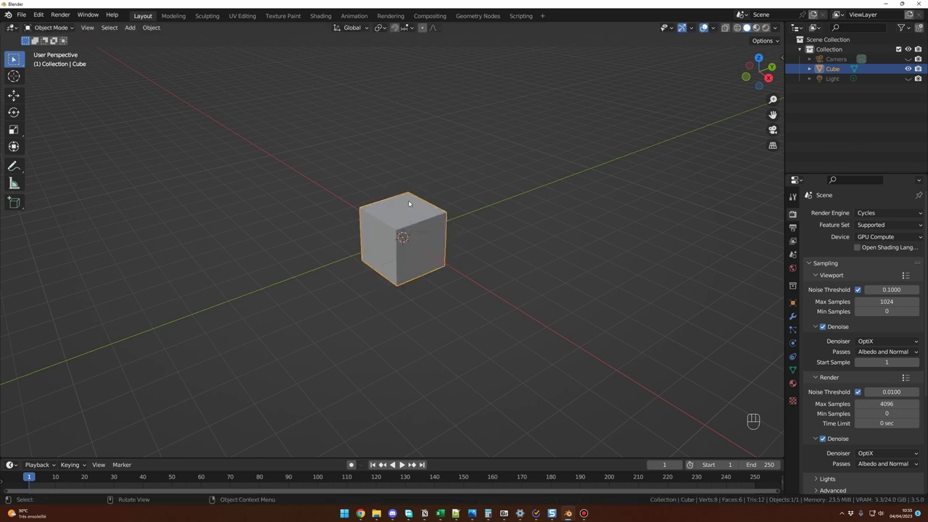
# Try rotating the cube around the global Z axis and freely, cancelling each rotation
pyautogui.press('r')
pyautogui.press('z')
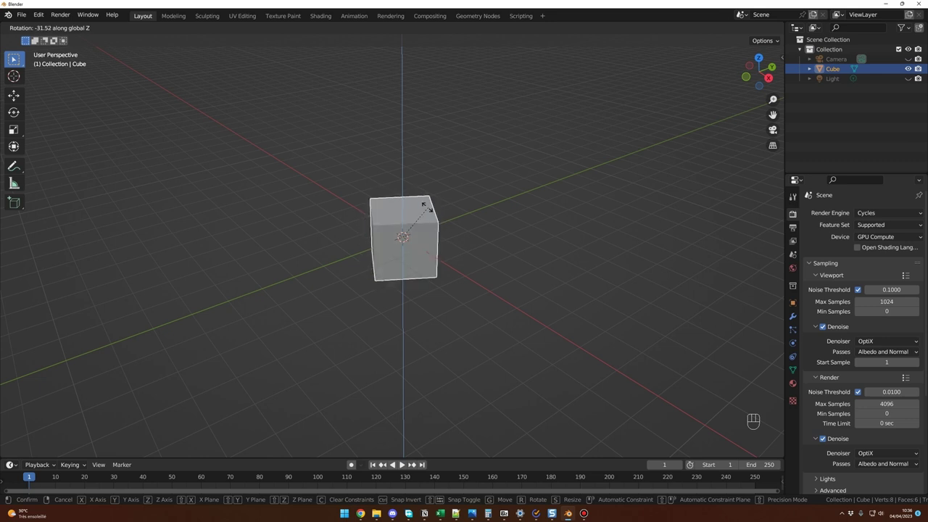
pyautogui.press('Escape')
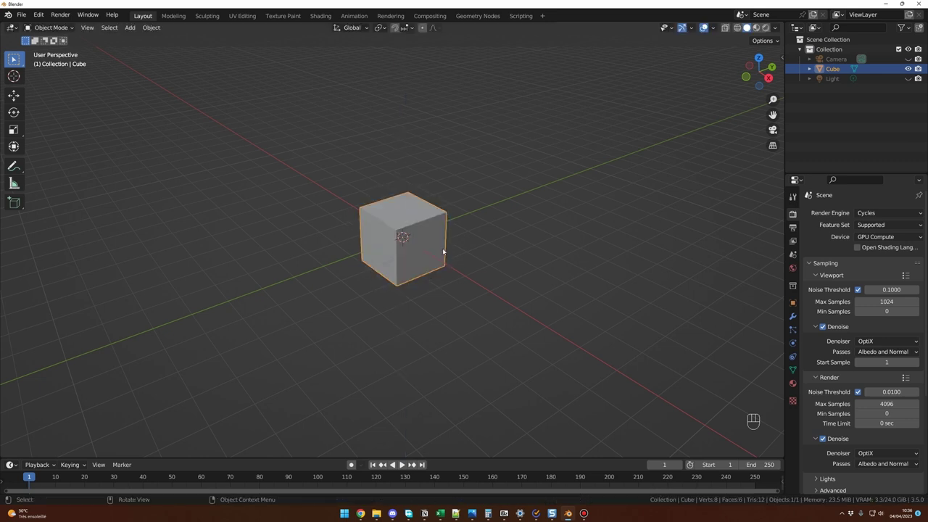
pyautogui.press('r')
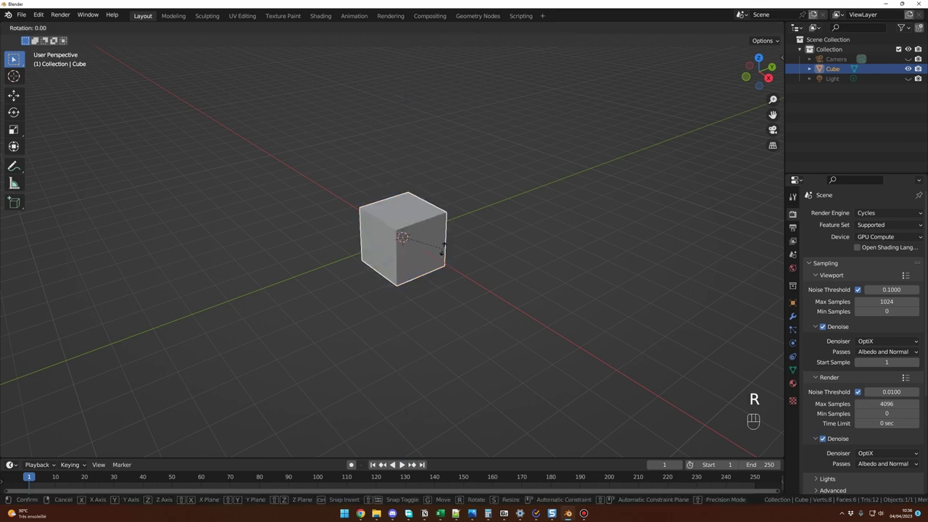
pyautogui.rightClick(421, 219)
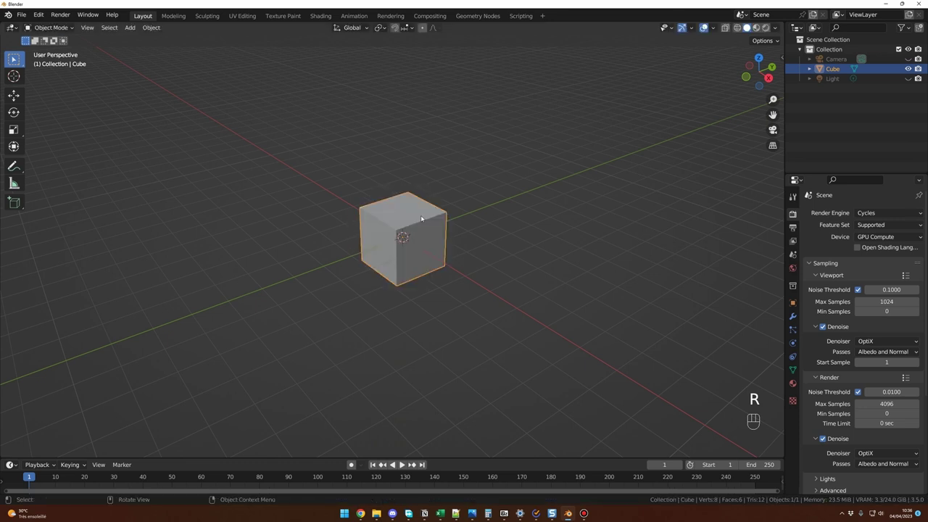
# Reselect the cube and try scaling it uniformly, cancelling the resize
pyautogui.keyDown('shift'); pyautogui.moveTo(416, 241); pyautogui.dragTo(429, 226, button='middle'); pyautogui.keyUp('shift')
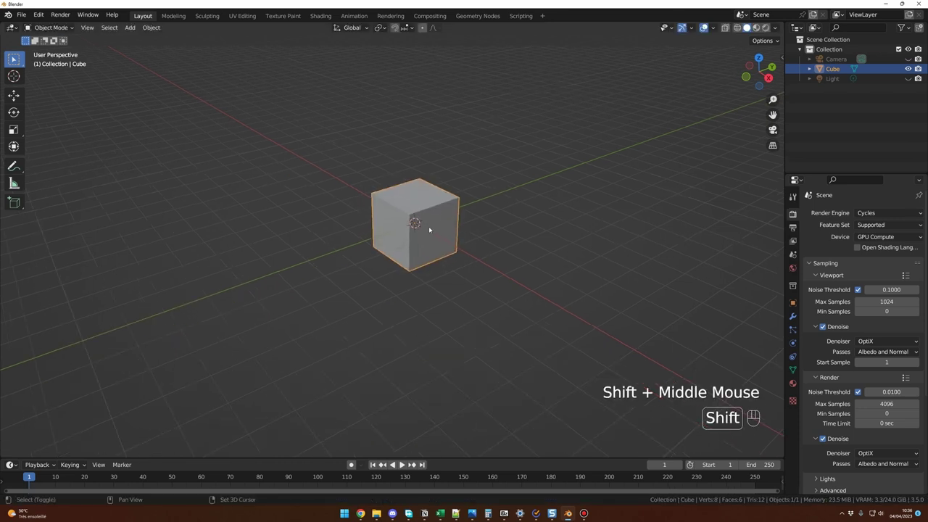
pyautogui.click(501, 235)
pyautogui.click(440, 224)
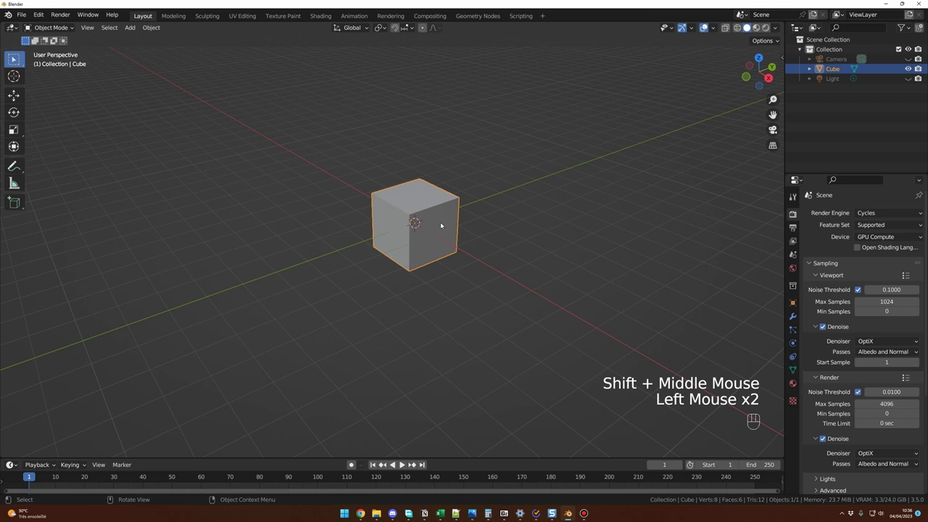
pyautogui.press('s')
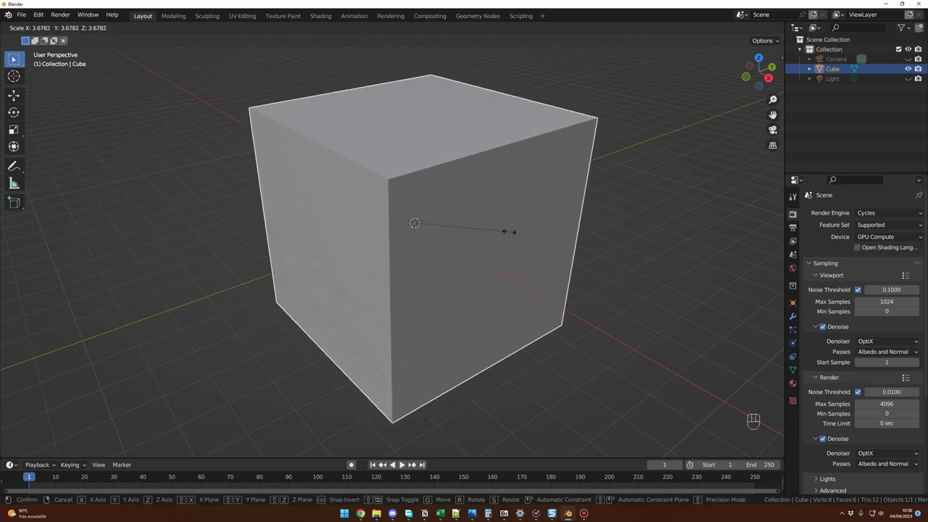
pyautogui.press('Escape')
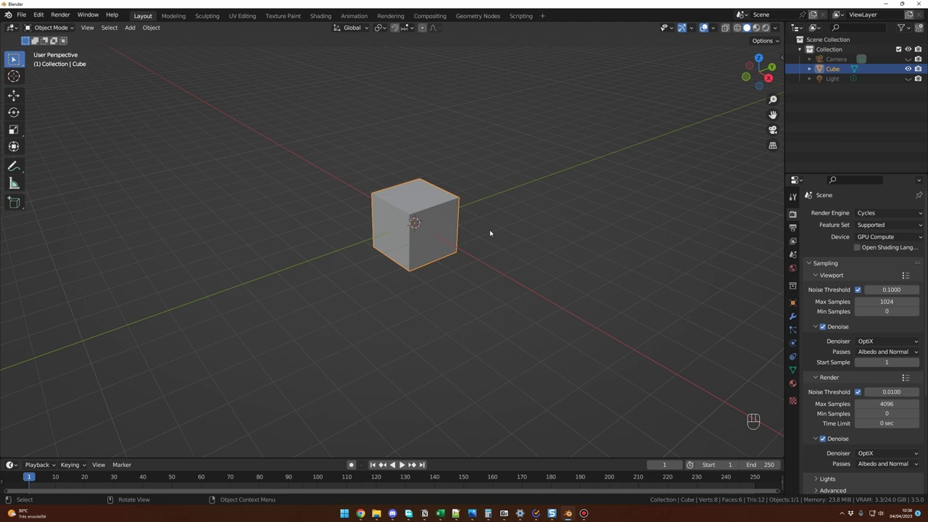
# Try scaling the cube along the global X, Y and Z axes, cancelling each resize
pyautogui.press('s')
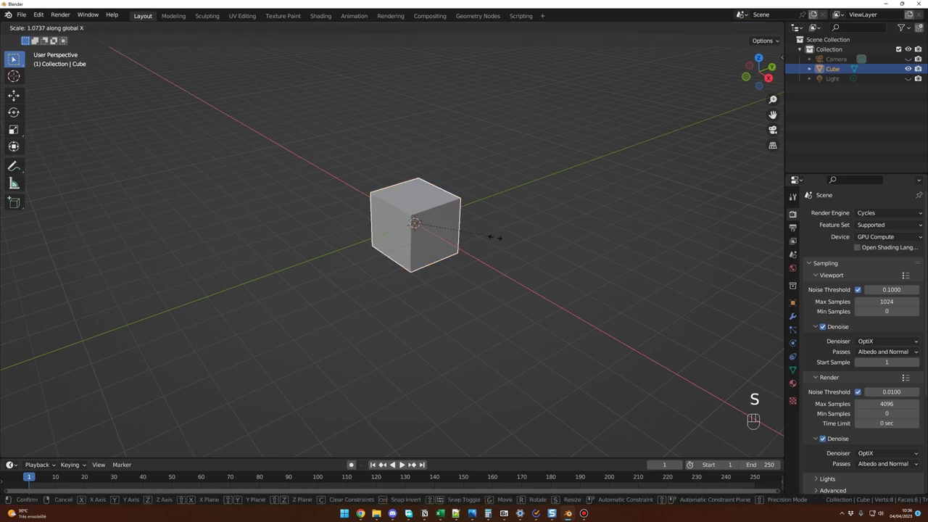
pyautogui.press('Escape')
pyautogui.press('s')
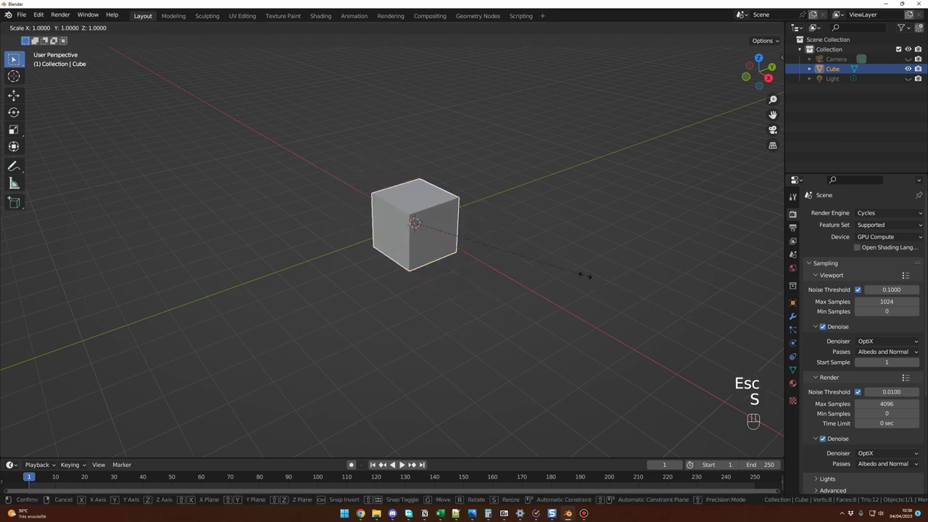
pyautogui.press('y')
pyautogui.press('Escape')
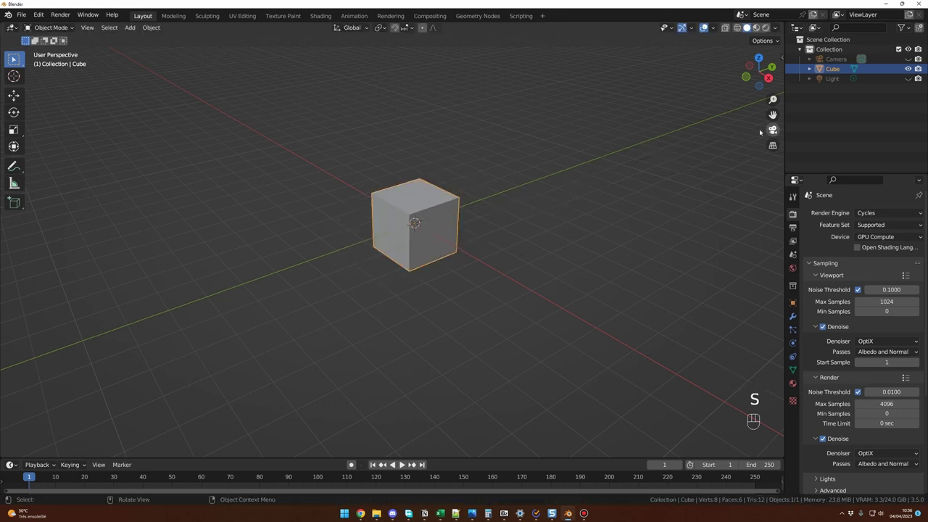
pyautogui.press('s')
pyautogui.press('z')
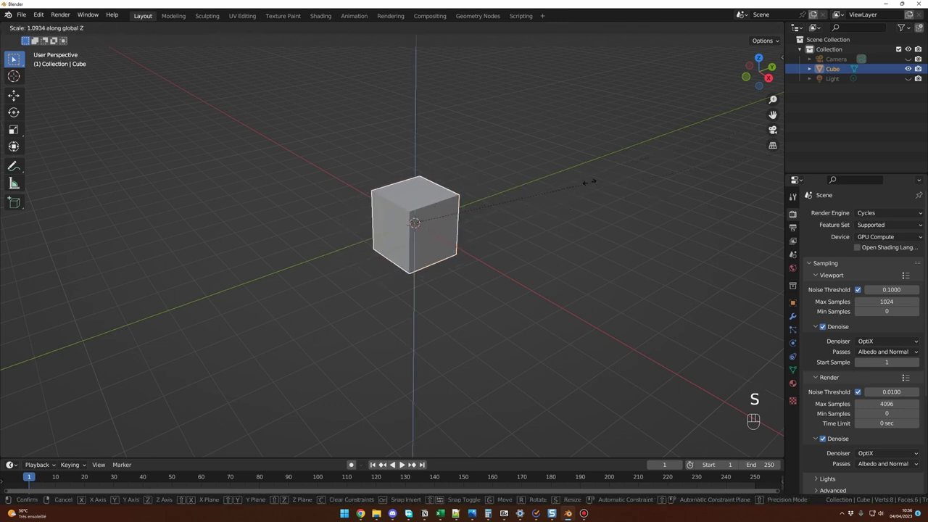
pyautogui.middleClick(425, 249)
pyautogui.middleClick(425, 248)
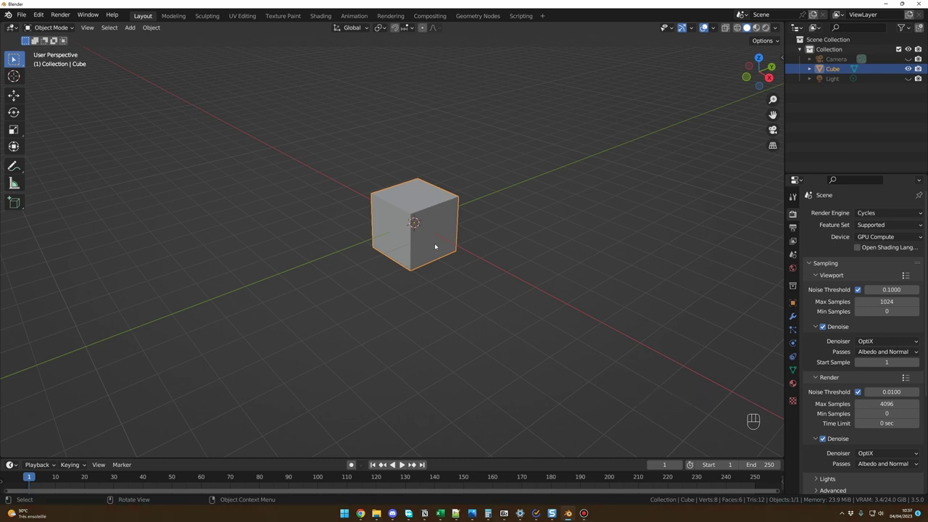
pyautogui.moveTo(435, 247); pyautogui.dragTo(431, 248, button='middle')
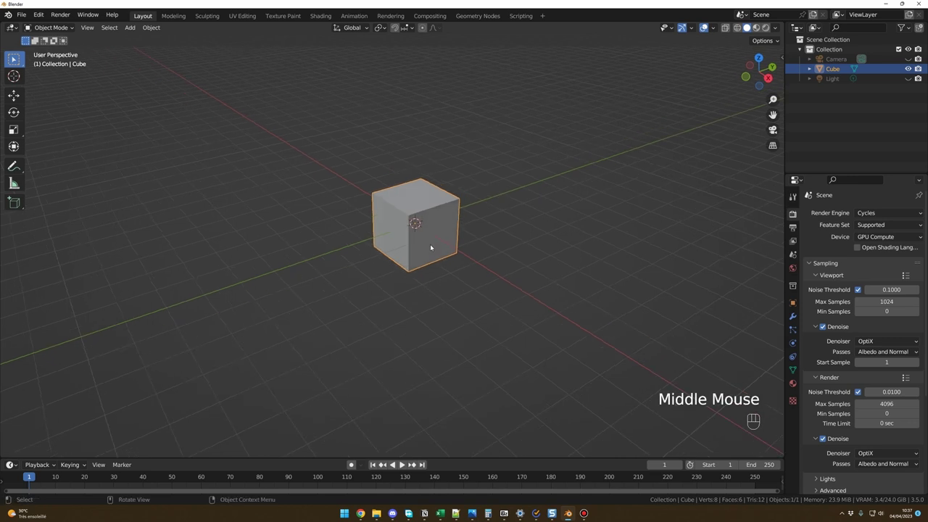
# Move the cube about 0.68 m along the global Y axis with the Move tool
pyautogui.press('g')
pyautogui.click(435, 248)
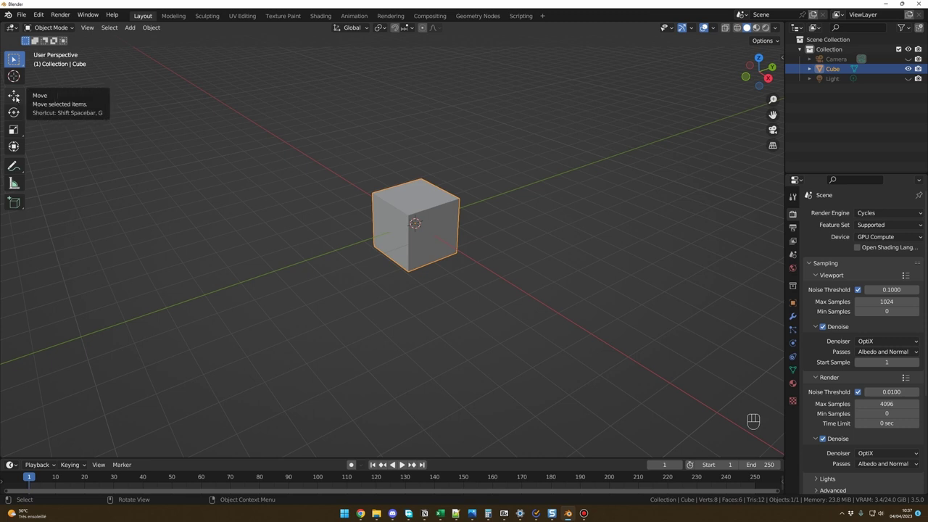
pyautogui.click(14, 96)
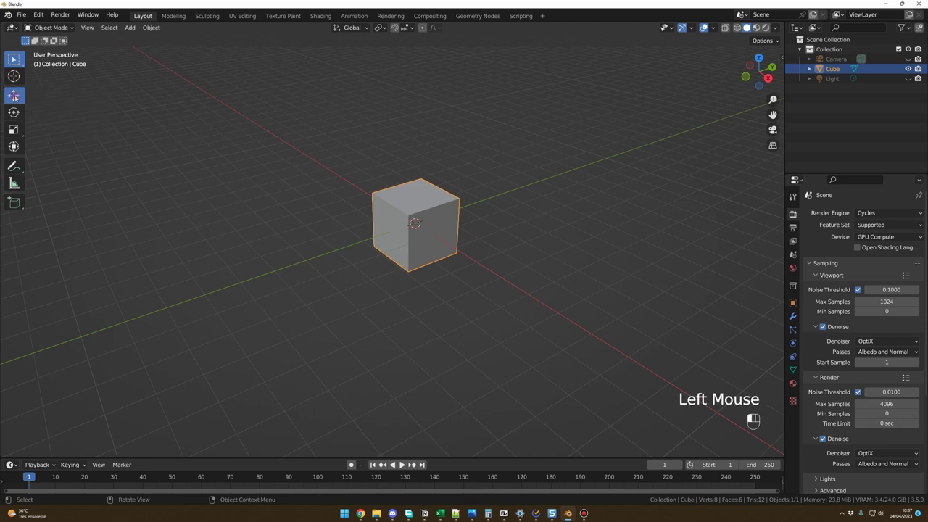
pyautogui.moveTo(445, 218); pyautogui.dragTo(435, 179)
pyautogui.press('Escape')
# Try the Rotate and Scale tools on the cube and undo the resulting rotation and resizing
pyautogui.click(13, 112)
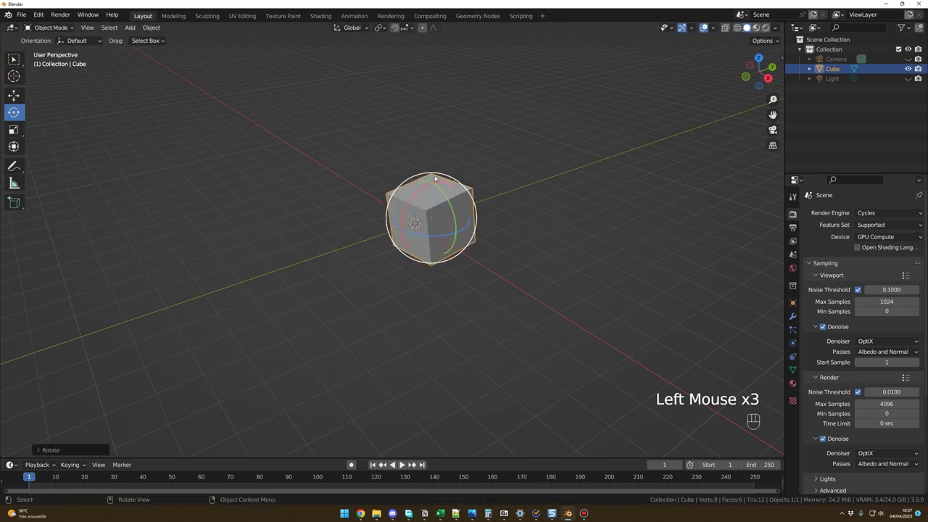
pyautogui.click(14, 129)
pyautogui.moveTo(460, 211); pyautogui.dragTo(427, 190)
pyautogui.click(428, 190)
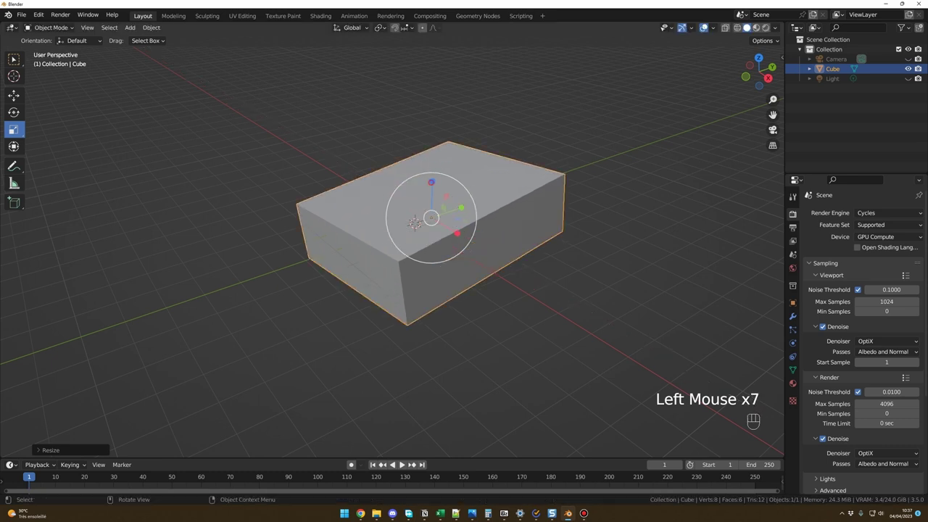
pyautogui.hotkey('ctrl', 'z')
pyautogui.hotkey('ctrl', 'z')
pyautogui.hotkey('ctrl', 'z')
pyautogui.hotkey('ctrl', 'z')
pyautogui.hotkey('ctrl', 'z')
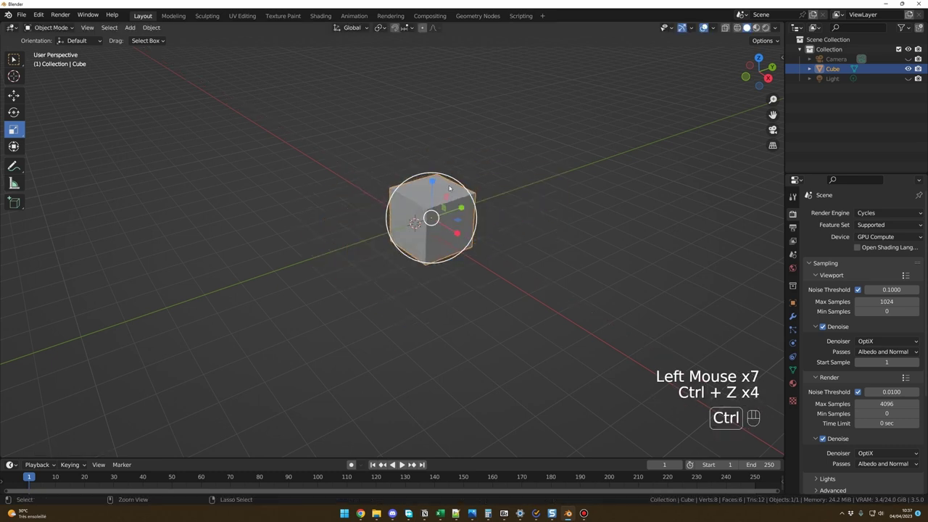
# Return to the Select Box tool, deselect everything and select the cube again
pyautogui.click(14, 94)
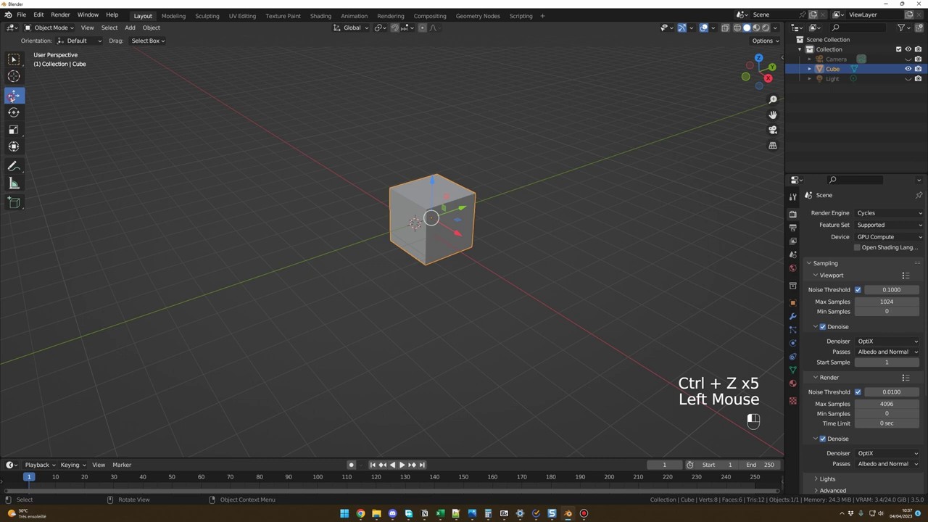
pyautogui.click(14, 58)
pyautogui.click(292, 167)
pyautogui.click(524, 215)
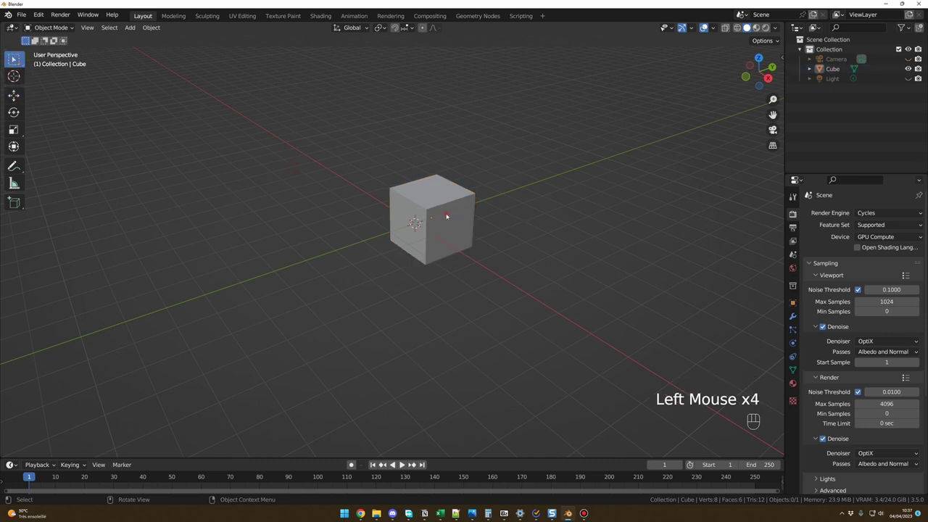
pyautogui.click(443, 215)
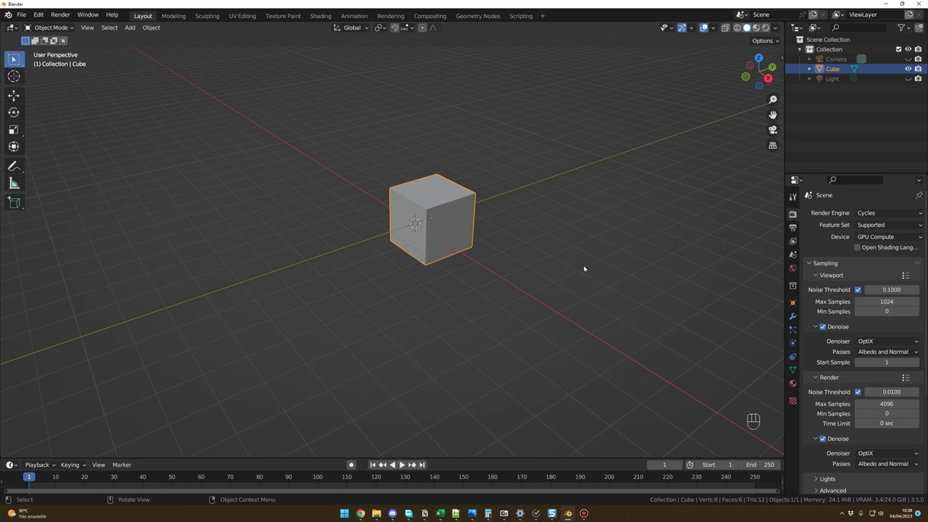
# Show the sidebar with the cube's transform values, narrow it, and reselect the cube
pyautogui.press('n')
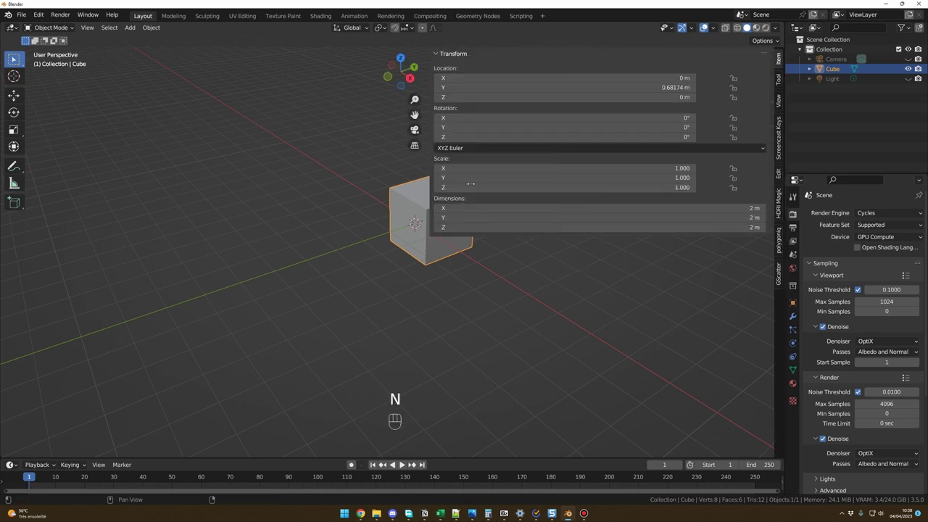
pyautogui.moveTo(430, 134); pyautogui.dragTo(614, 147)
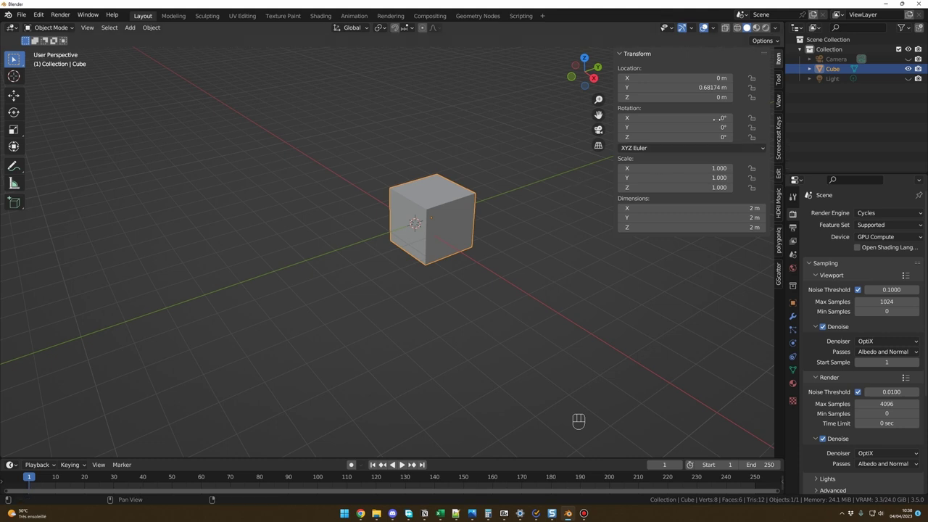
pyautogui.click(595, 181)
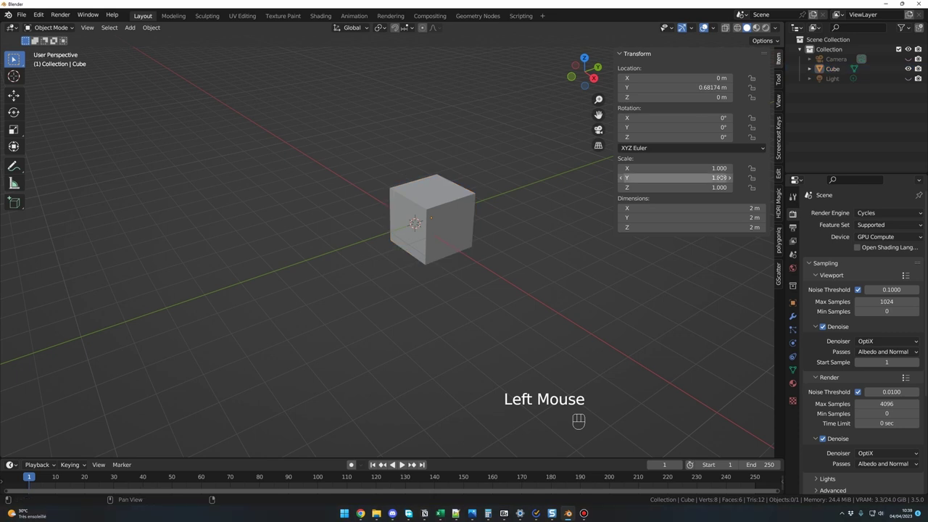
pyautogui.click(557, 217)
pyautogui.click(458, 200)
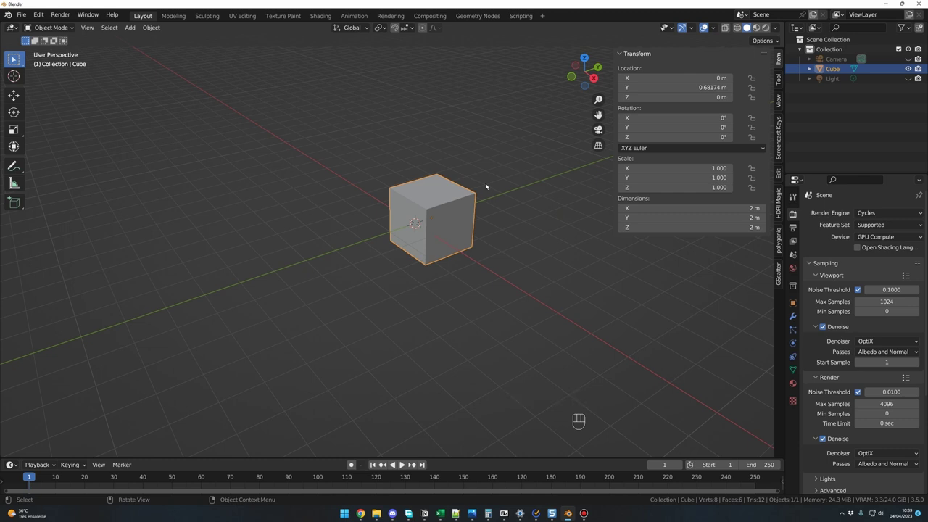
pyautogui.click(456, 201)
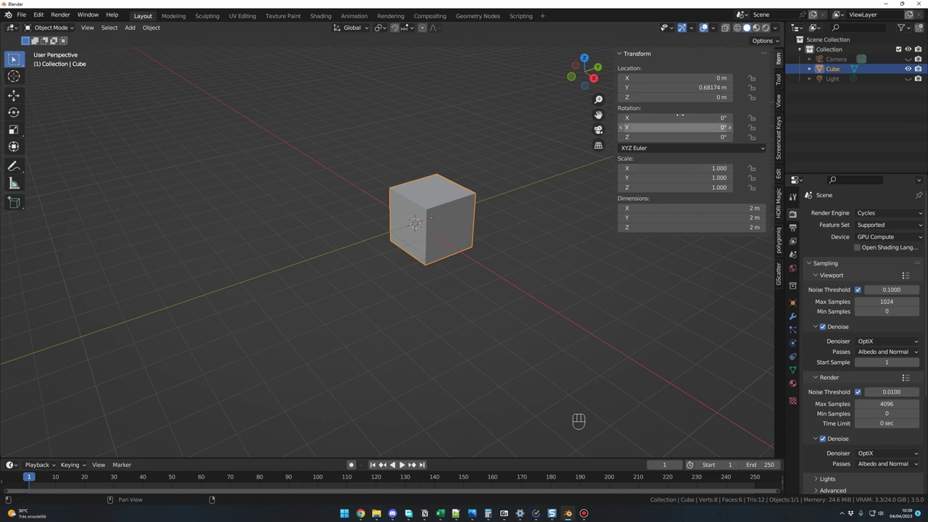
# Try the cube's X location at 3 m and reset it to 0 m
pyautogui.moveTo(679, 77)
pyautogui.mouseDown()
pyautogui.moveTo(728, 78)
pyautogui.moveTo(675, 78)
pyautogui.mouseUp()
pyautogui.doubleClick(669, 77)
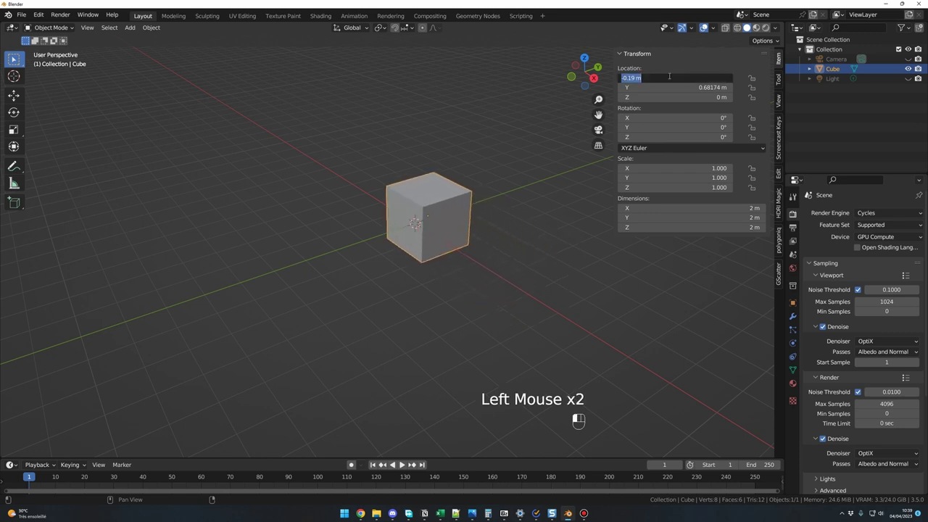
pyautogui.write('3')
pyautogui.press('Return')
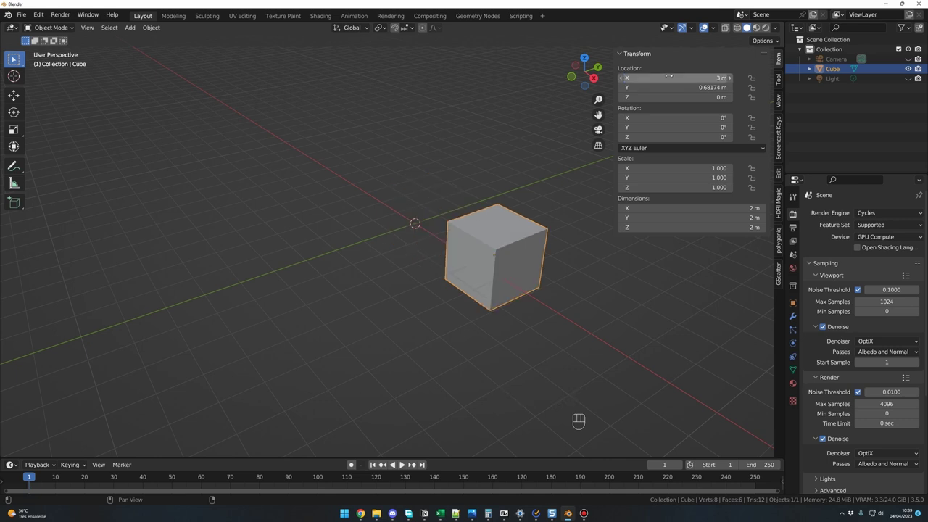
pyautogui.click(682, 78)
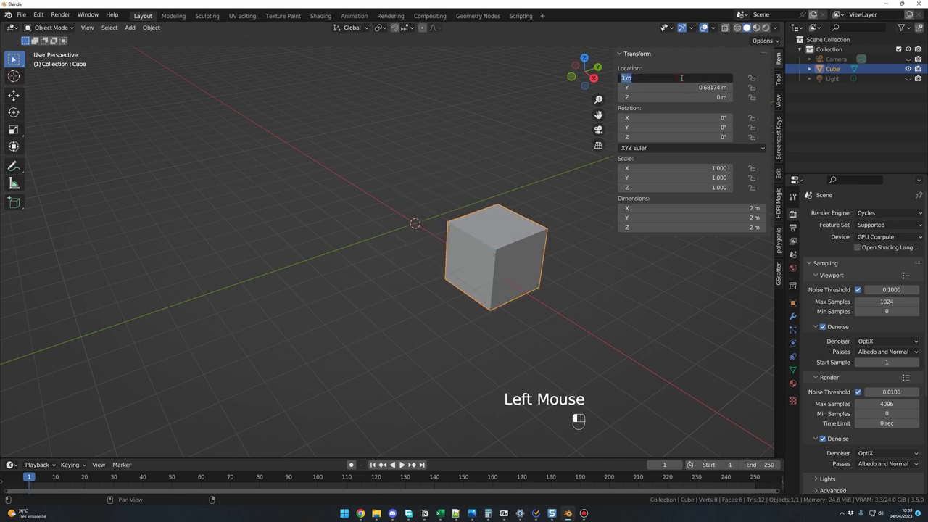
pyautogui.write('0')
pyautogui.press('Return')
# Try the cube's Y location at 8 m and set it to 0 m
pyautogui.moveTo(681, 87)
pyautogui.mouseDown()
pyautogui.moveTo(747, 87)
pyautogui.moveTo(678, 87)
pyautogui.mouseUp()
pyautogui.click(713, 88)
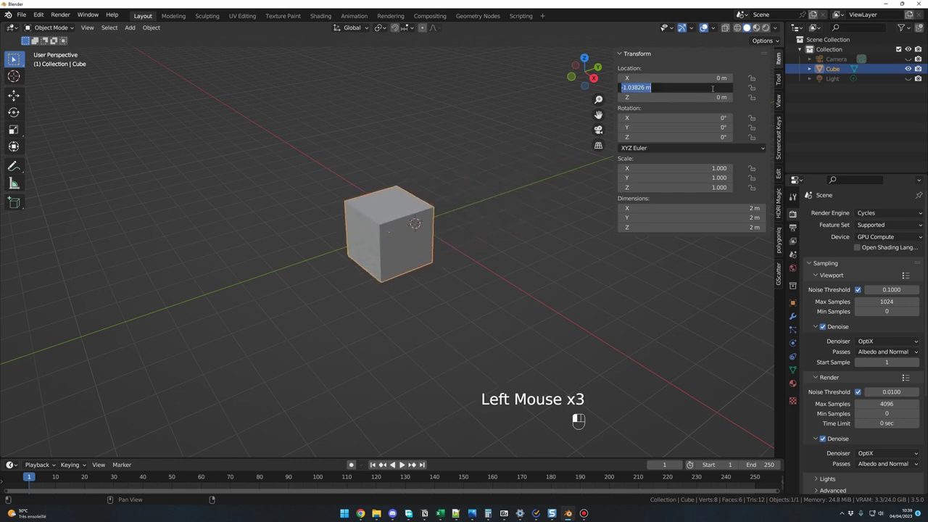
pyautogui.write('8')
pyautogui.press('Return')
pyautogui.scroll(-1, 454, 278)
pyautogui.click(688, 88)
pyautogui.write('0')
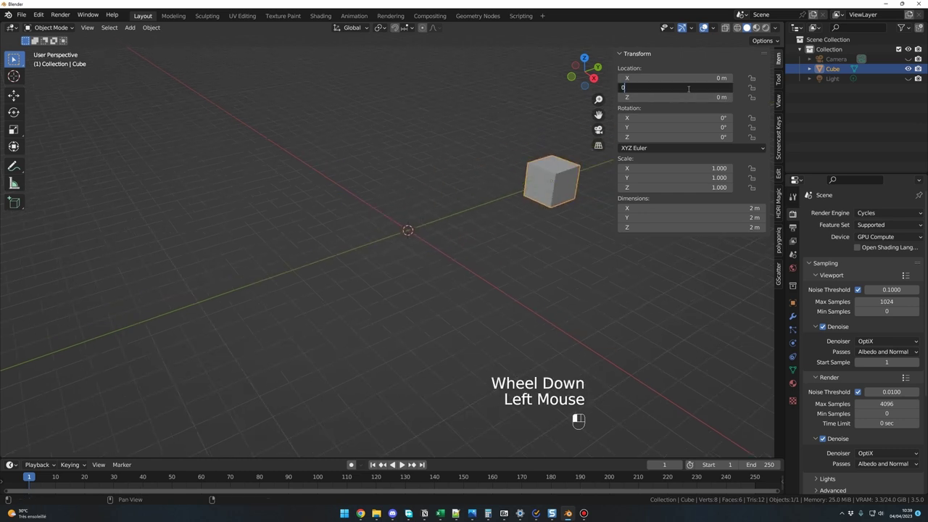
pyautogui.press('Return')
# Try raising the cube by adjusting its Z location and reset the value to 0 m
pyautogui.moveTo(688, 97)
pyautogui.mouseDown()
pyautogui.moveTo(725, 97)
pyautogui.moveTo(674, 95)
pyautogui.mouseUp()
pyautogui.click(674, 96)
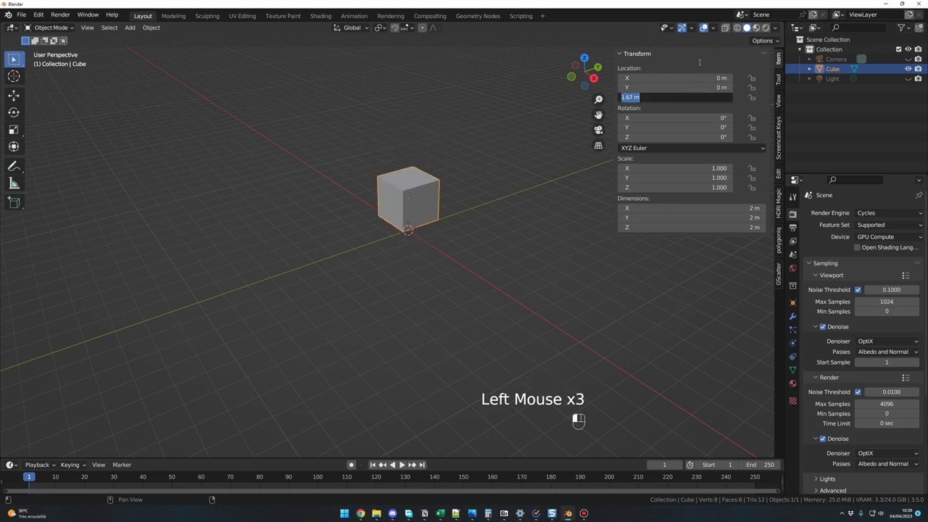
pyautogui.click(678, 98)
pyautogui.write('0')
pyautogui.press('Return')
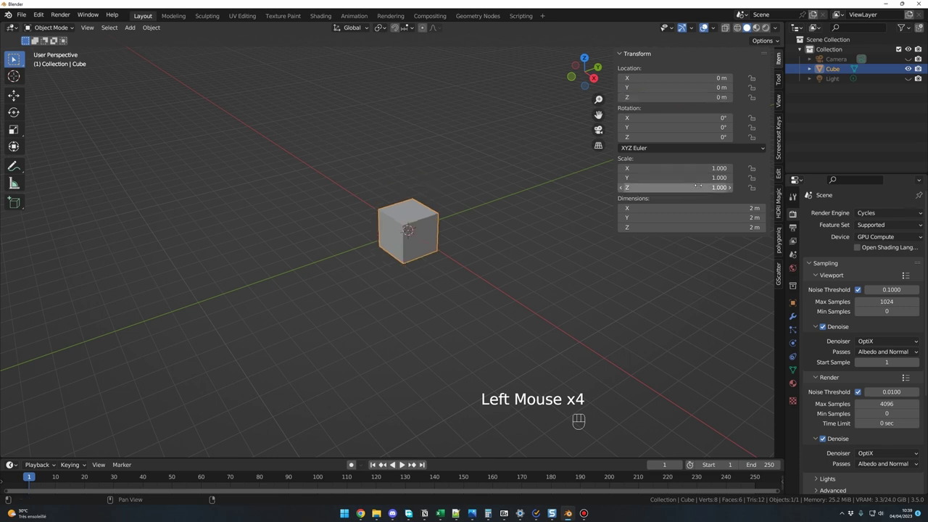
# Try changing the cube's X, Y and Z rotation values and undo the changes
pyautogui.moveTo(664, 118); pyautogui.dragTo(725, 137)
pyautogui.hotkey('ctrl', 'z')
pyautogui.hotkey('ctrl', 'z')
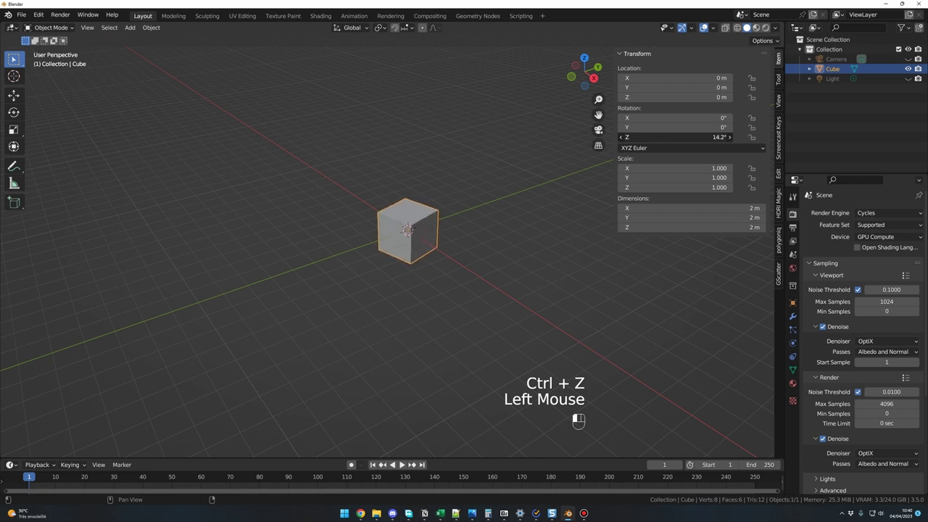
pyautogui.hotkey('ctrl', 'z')
# Try changing the cube's X, Y and Z scale values and undo the changes
pyautogui.moveTo(674, 168); pyautogui.dragTo(689, 187)
pyautogui.hotkey('ctrl', 'z')
pyautogui.hotkey('ctrl', 'z')
pyautogui.hotkey('ctrl', 'z')
pyautogui.hotkey('ctrl', 'z')
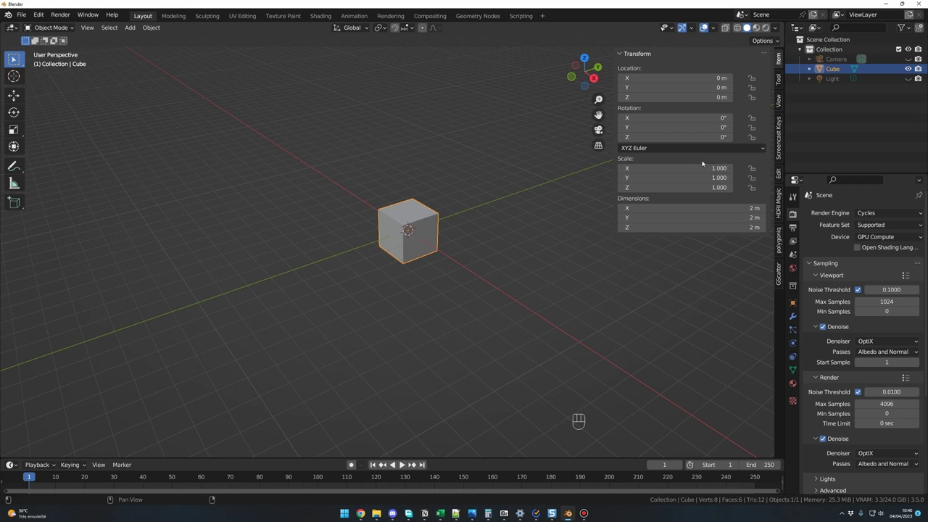
# Set the cube's X dimension to 3 m
pyautogui.keyDown('shift'); pyautogui.moveTo(702, 163); pyautogui.dragTo(602, 203, button='middle'); pyautogui.keyUp('shift')
pyautogui.moveTo(601, 203); pyautogui.dragTo(493, 244, button='middle')
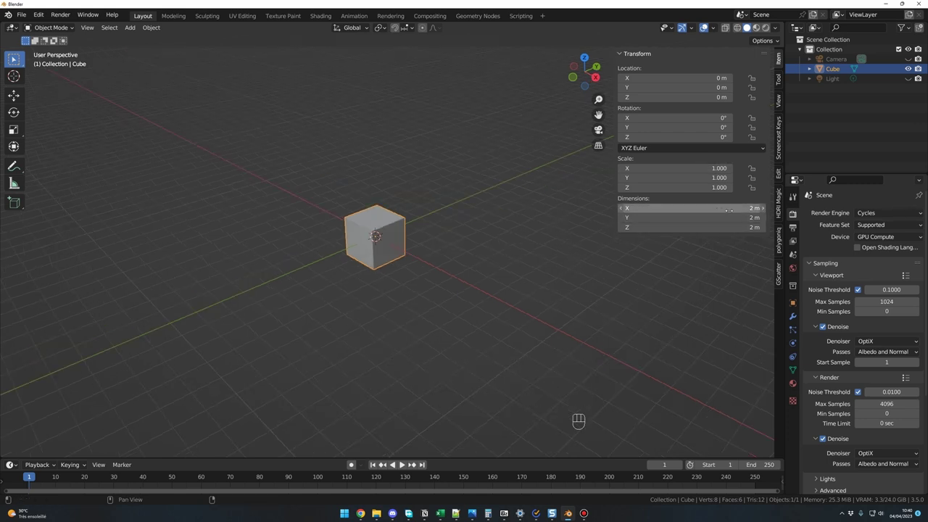
pyautogui.moveTo(507, 240); pyautogui.dragTo(451, 251, button='middle')
pyautogui.moveTo(519, 249); pyautogui.dragTo(504, 251, button='middle')
pyautogui.moveTo(395, 237); pyautogui.dragTo(388, 229, button='middle')
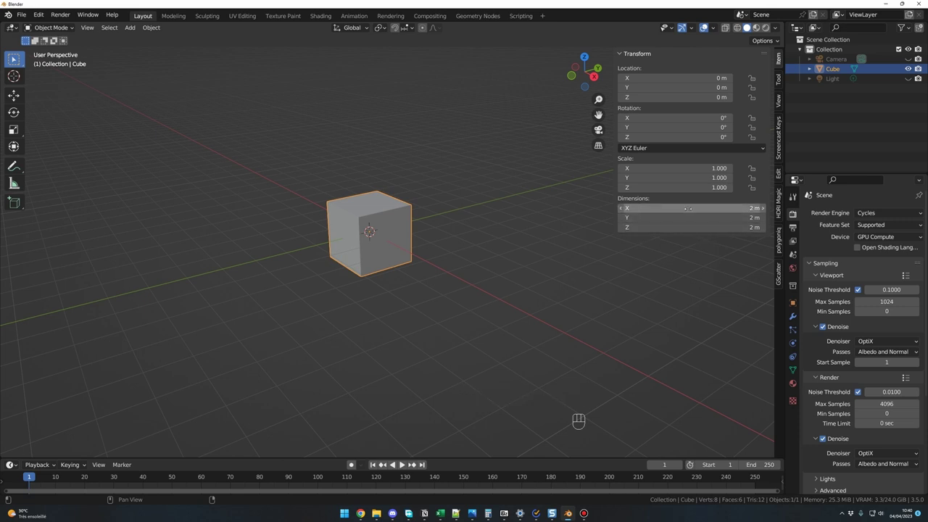
pyautogui.click(652, 208)
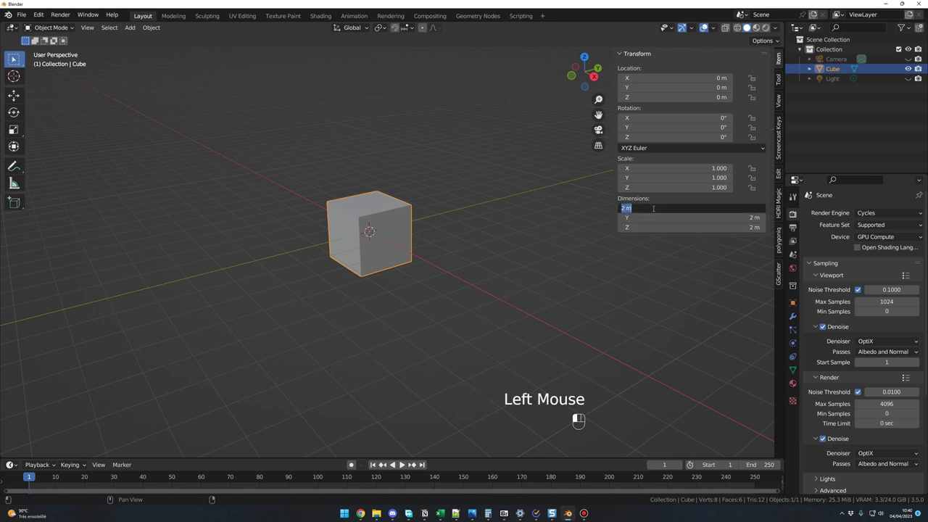
pyautogui.write('3')
pyautogui.press('Return')
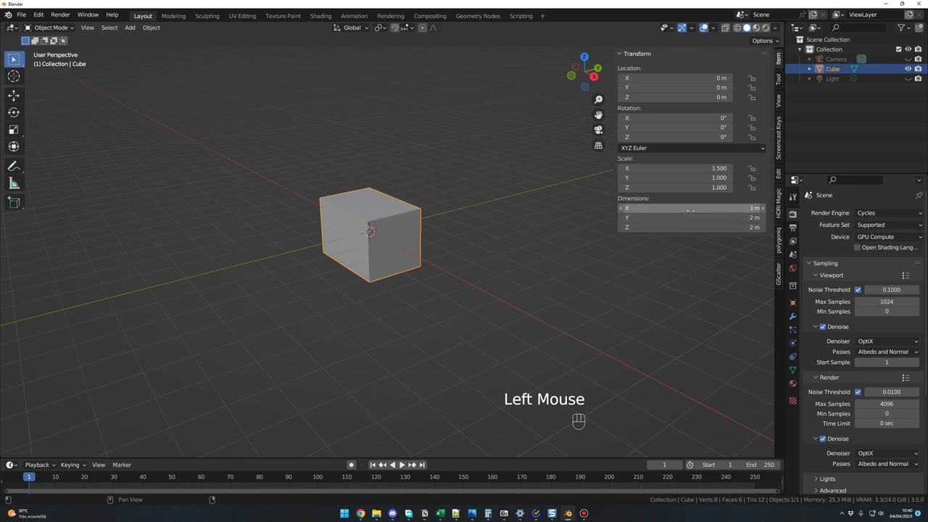
# Restore the cube's X dimension to 2 m
pyautogui.click(685, 209)
pyautogui.doubleClick(704, 208)
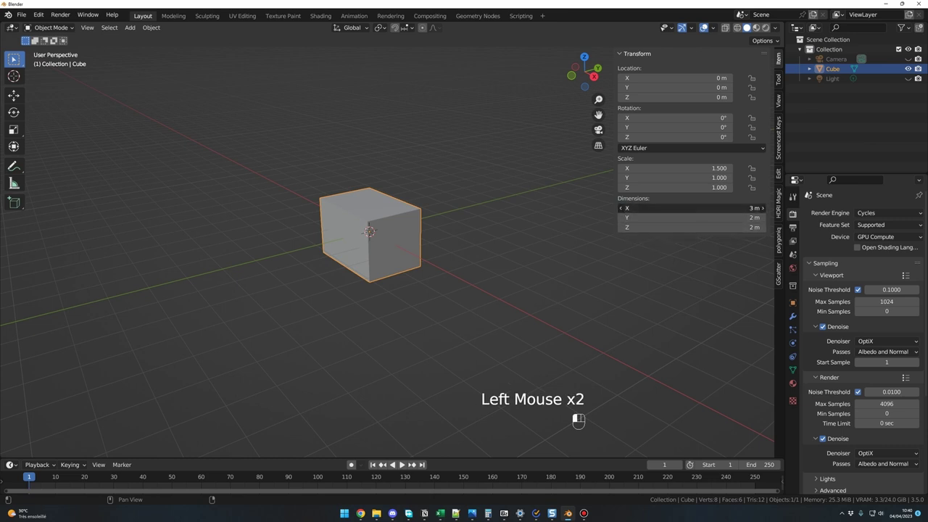
pyautogui.write('2')
pyautogui.press('Return')
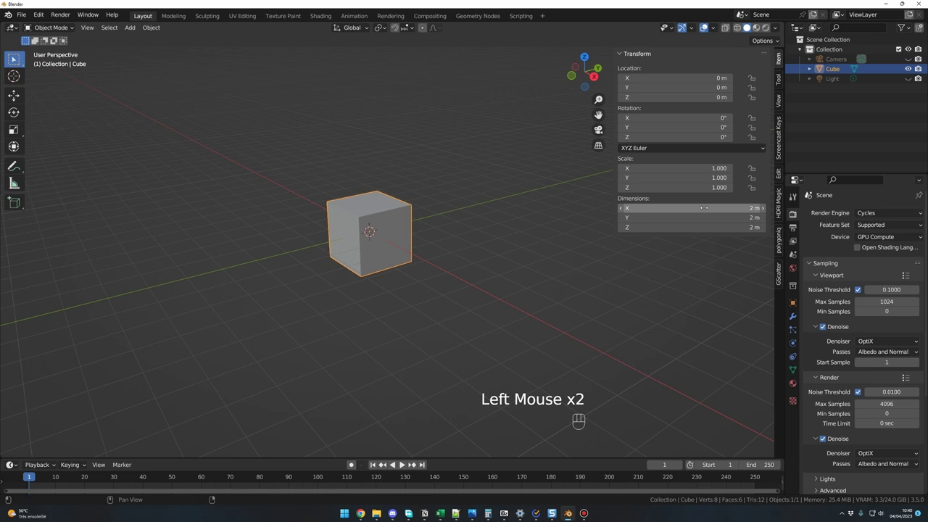
# Deselect the cube and hide the sidebar, showing it once more before leaving it hidden
pyautogui.moveTo(704, 208); pyautogui.dragTo(743, 102, button='middle')
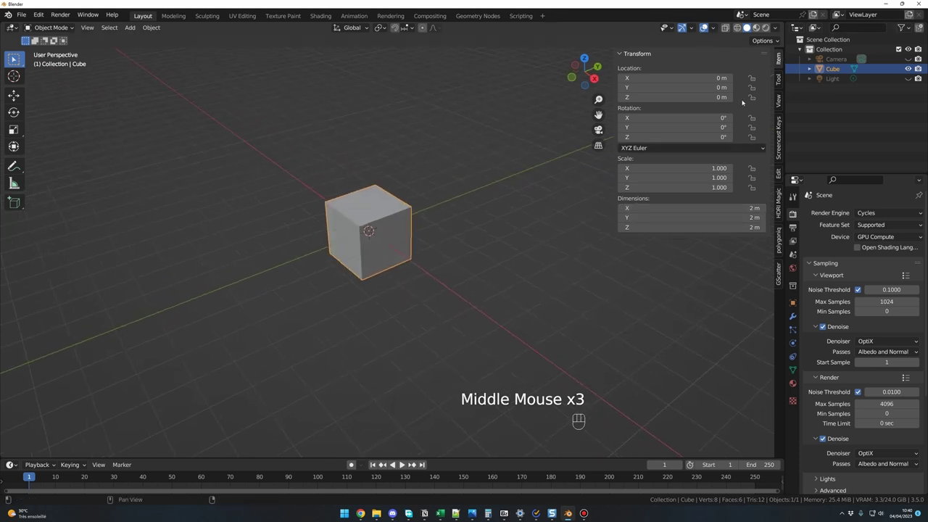
pyautogui.moveTo(532, 210); pyautogui.dragTo(524, 206, button='middle')
pyautogui.keyDown('shift'); pyautogui.moveTo(523, 205); pyautogui.dragTo(510, 189, button='middle'); pyautogui.keyUp('shift')
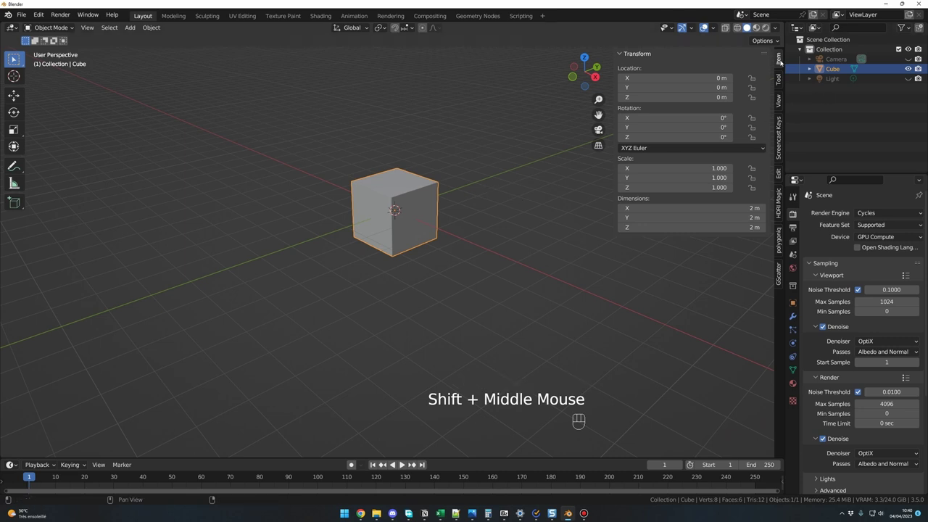
pyautogui.click(517, 235)
pyautogui.press('n')
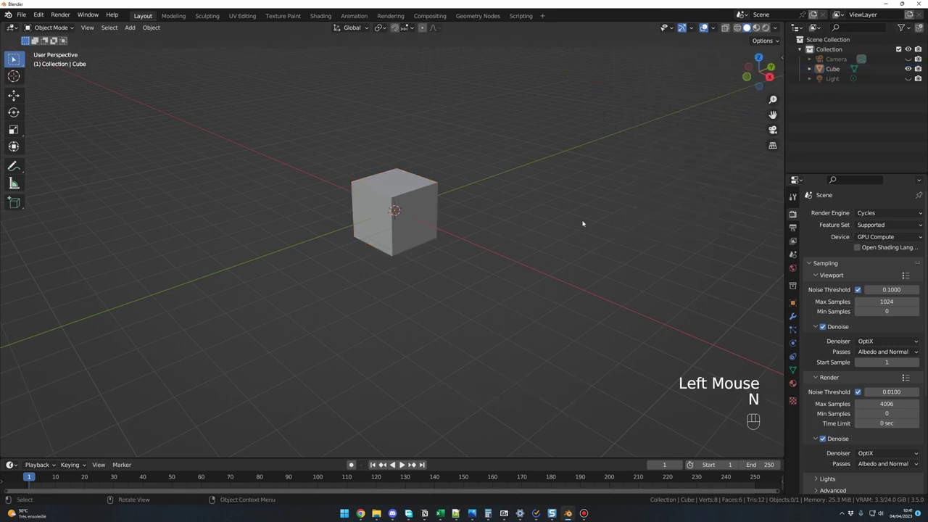
pyautogui.press('n')
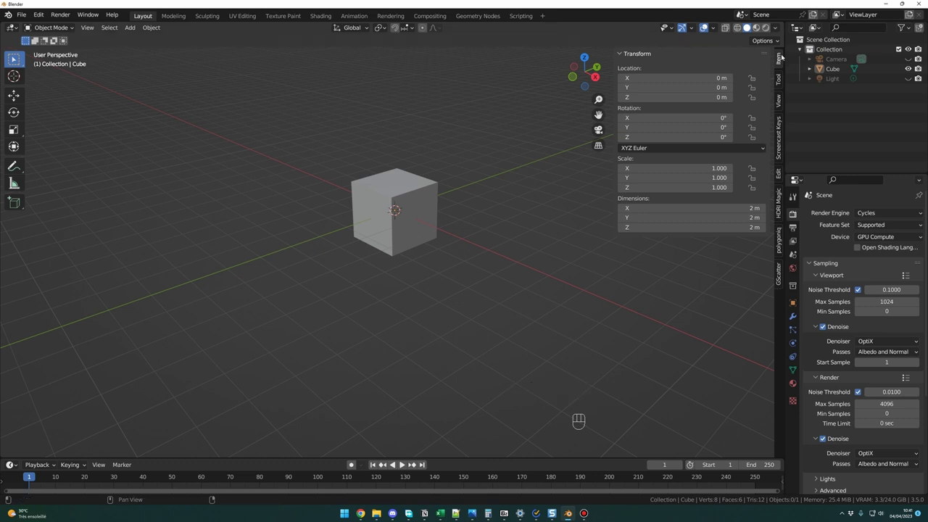
pyautogui.middleClick(568, 204)
pyautogui.moveTo(568, 203); pyautogui.dragTo(570, 208, button='middle')
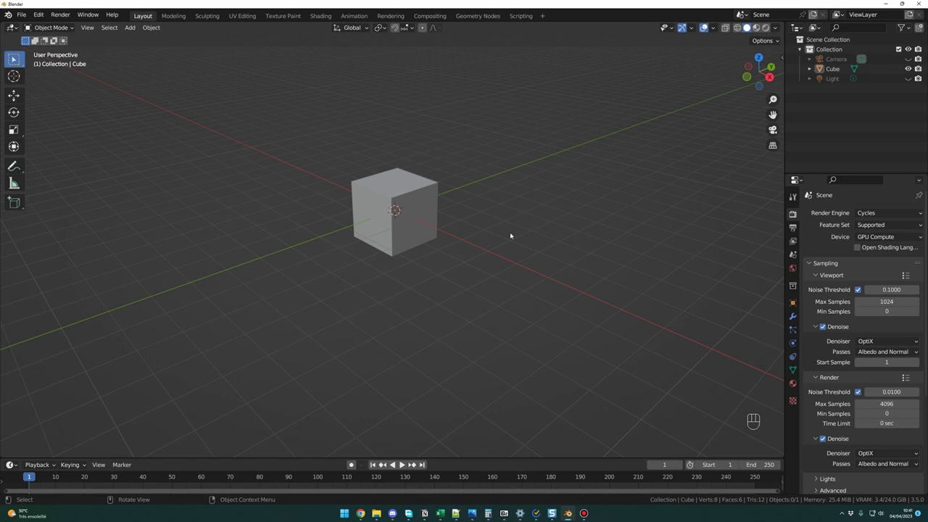
pyautogui.moveTo(510, 235); pyautogui.dragTo(488, 237, button='middle')
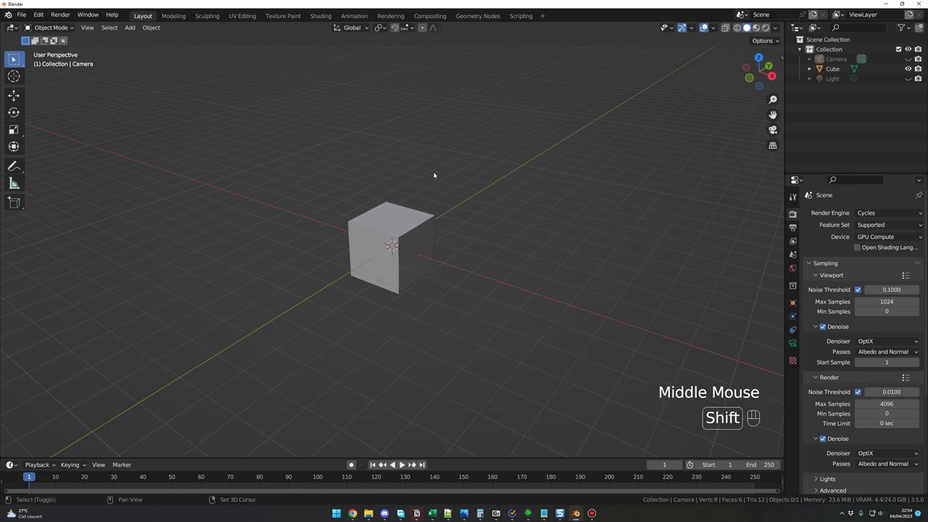
# Add a UV sphere and move it along the X axis to clear the cube on its negative side
pyautogui.hotkey('shift', 'a')
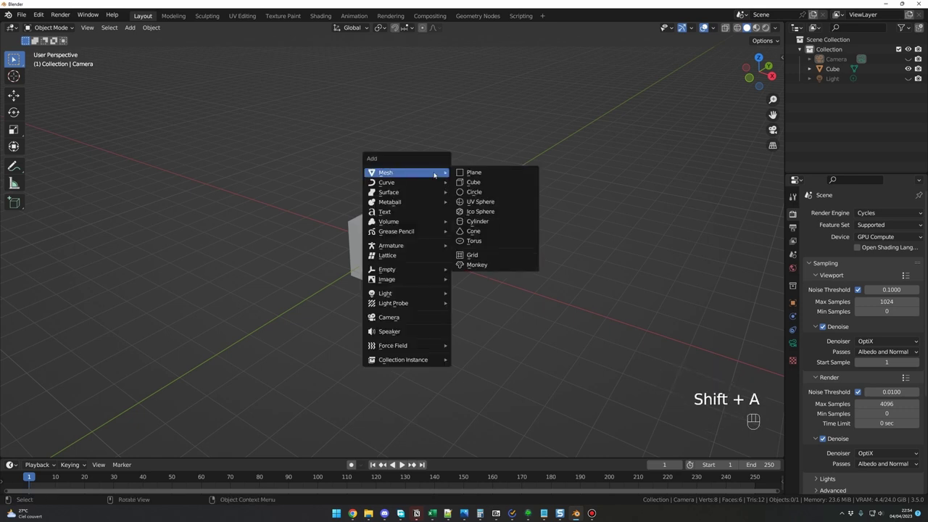
pyautogui.click(487, 203)
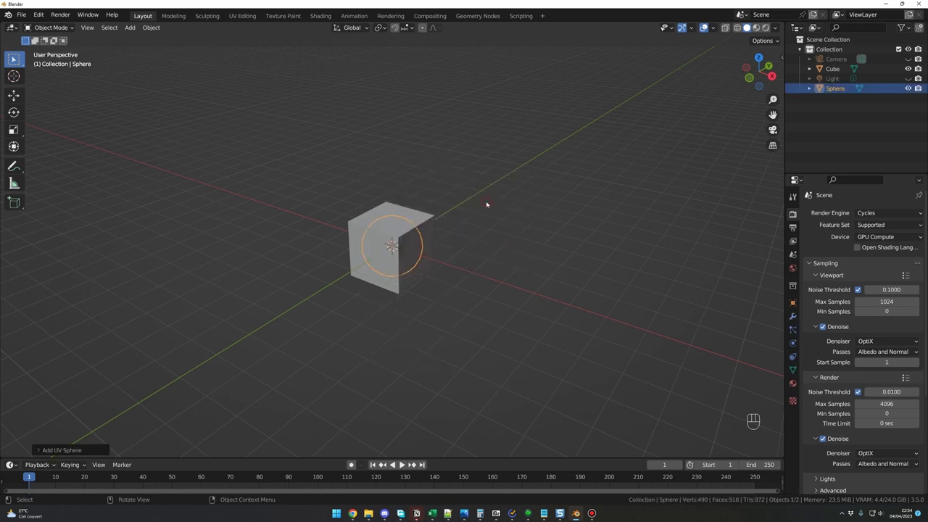
pyautogui.press('g')
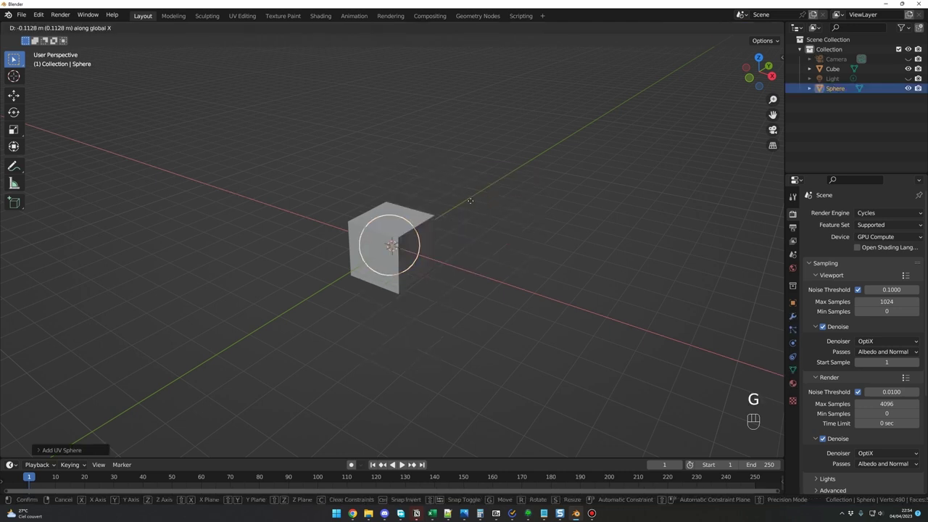
pyautogui.click(402, 184)
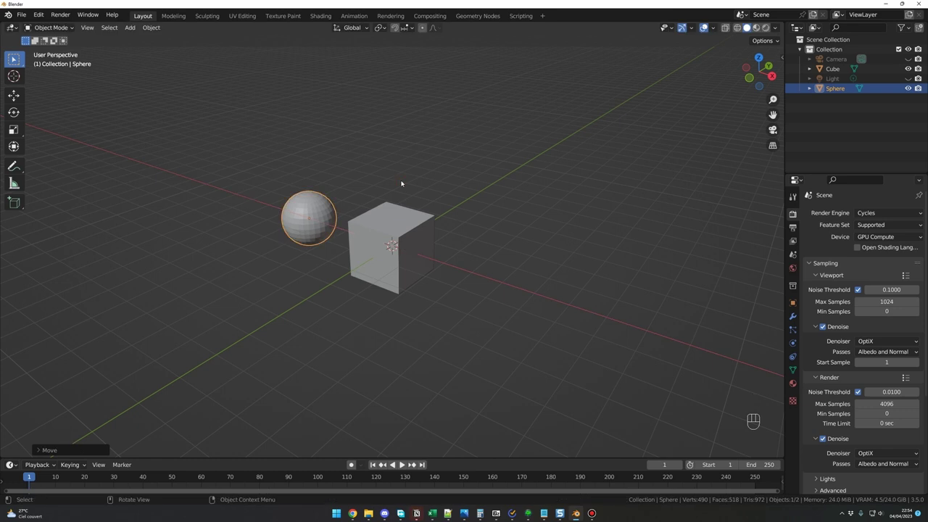
# Add a cone and move it along the X axis to clear the cube on its positive side
pyautogui.click(541, 211)
pyautogui.hotkey('shift', 'a')
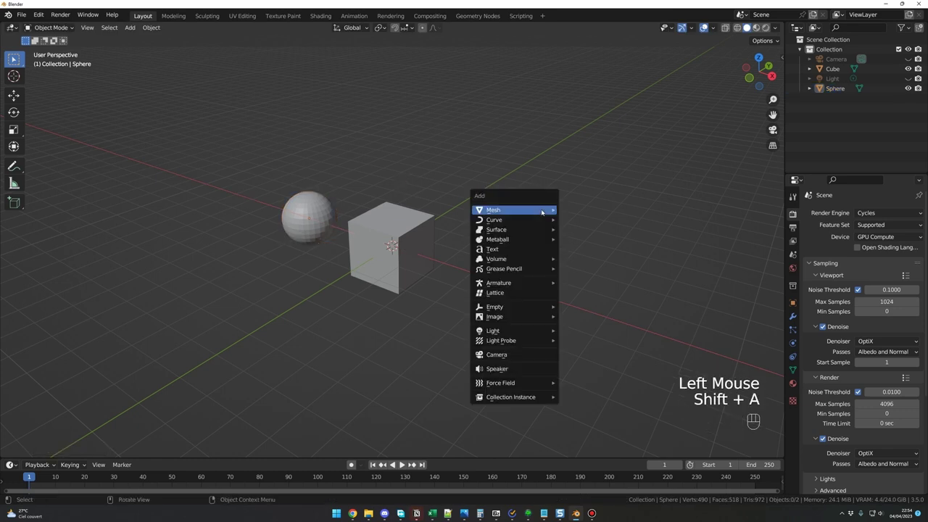
pyautogui.moveTo(541, 210)
pyautogui.click(588, 269)
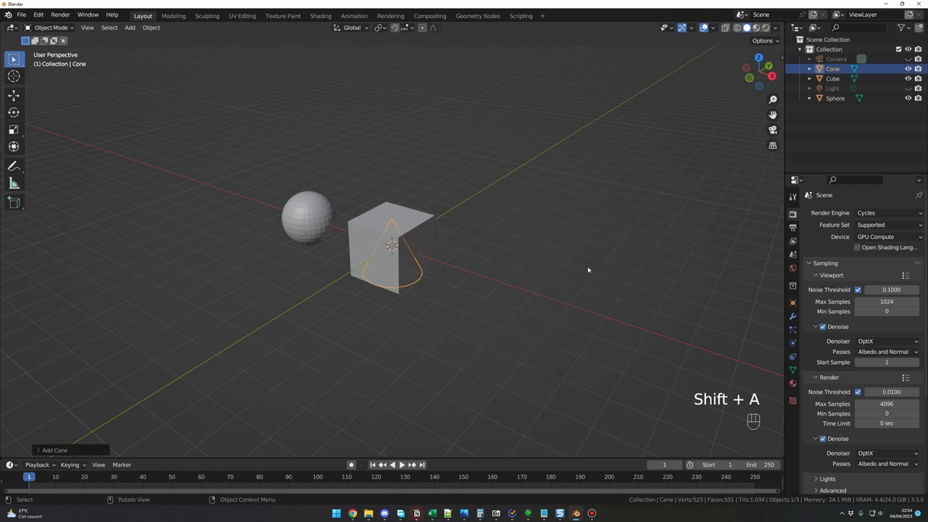
pyautogui.press('g')
pyautogui.click(662, 289)
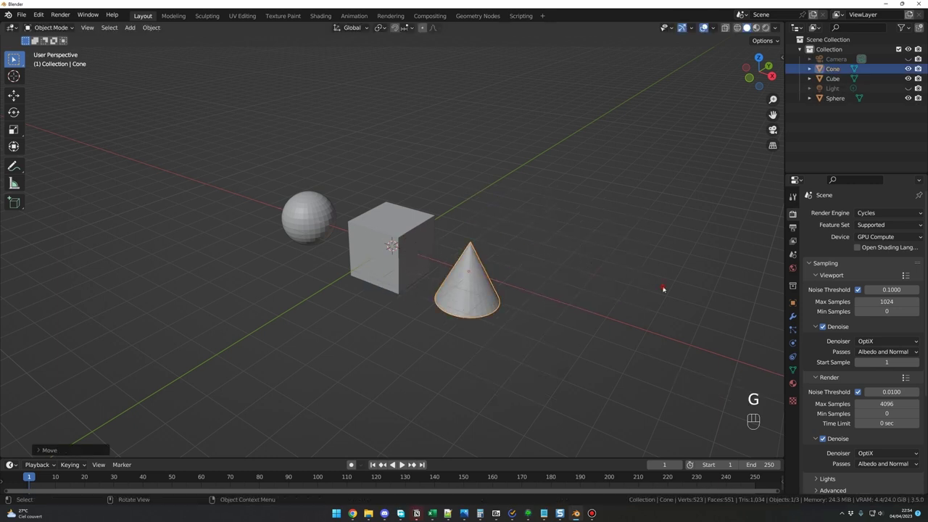
pyautogui.moveTo(588, 270); pyautogui.dragTo(582, 266, button='middle')
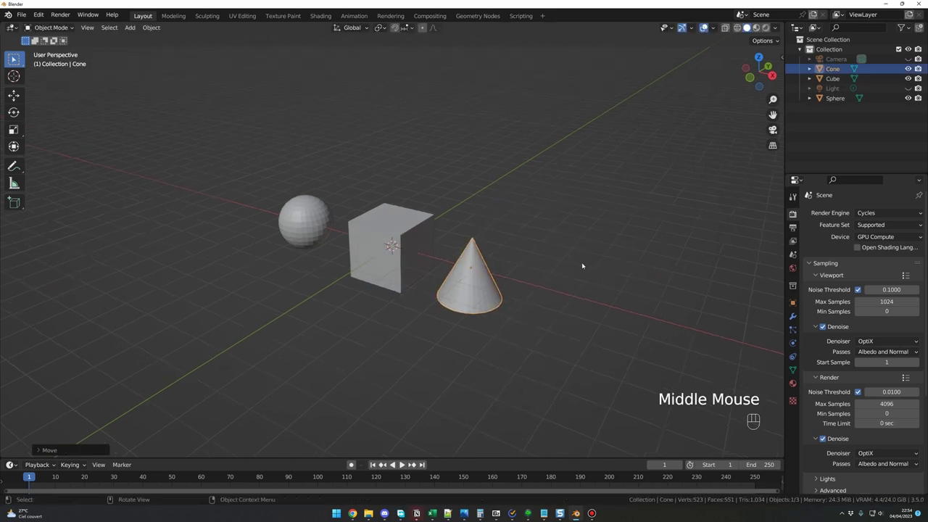
# Add a torus and move it along the X axis past the sphere on the negative side
pyautogui.hotkey('shift', 'a')
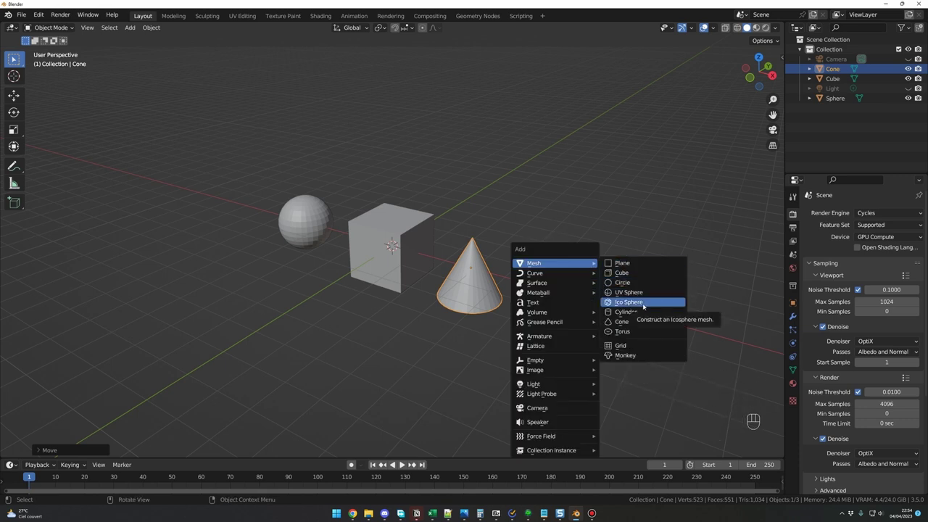
pyautogui.click(628, 331)
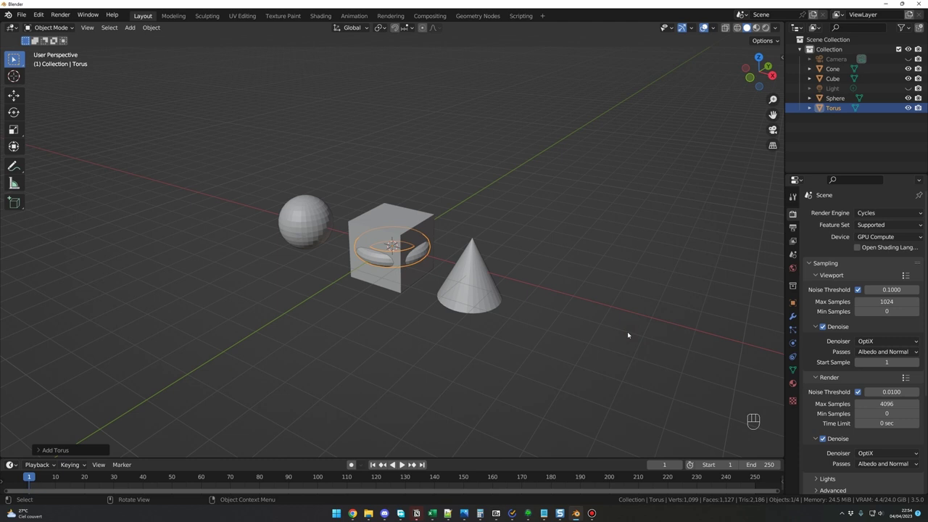
pyautogui.press('g')
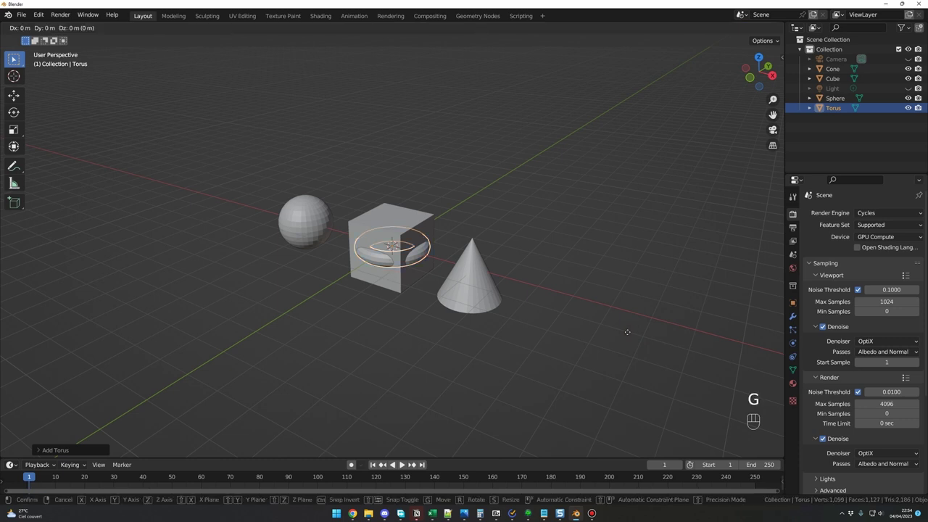
pyautogui.click(478, 293)
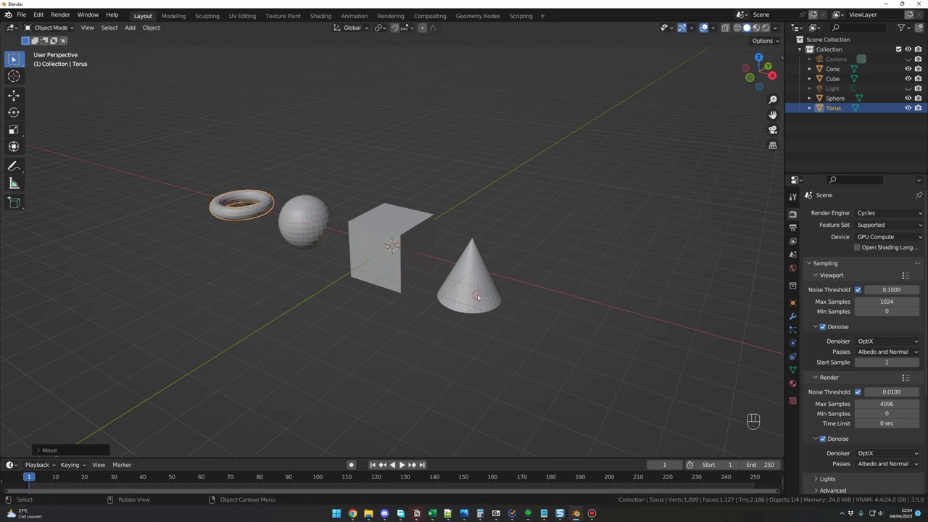
# Select the UV sphere, frame it in the view, and examine the faces of its surface up close
pyautogui.moveTo(540, 305); pyautogui.dragTo(506, 292, button='middle')
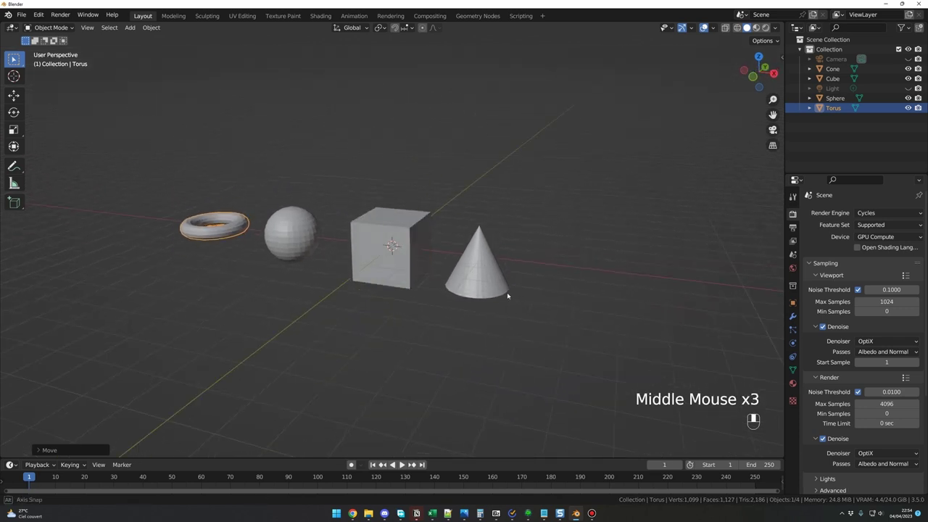
pyautogui.keyDown('shift'); pyautogui.moveTo(449, 299); pyautogui.dragTo(525, 302, button='middle'); pyautogui.keyUp('shift')
pyautogui.scroll(2, 510, 300)
pyautogui.click(492, 263)
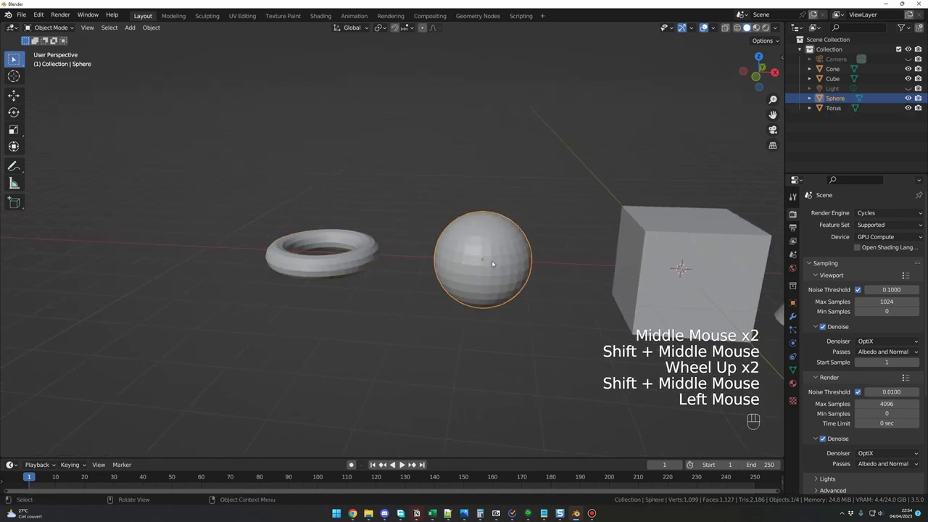
pyautogui.press('KP_Decimal')
pyautogui.scroll(-1, 430, 307)
pyautogui.moveTo(431, 307); pyautogui.dragTo(476, 275, button='middle')
pyautogui.moveTo(418, 265); pyautogui.dragTo(461, 281, button='middle')
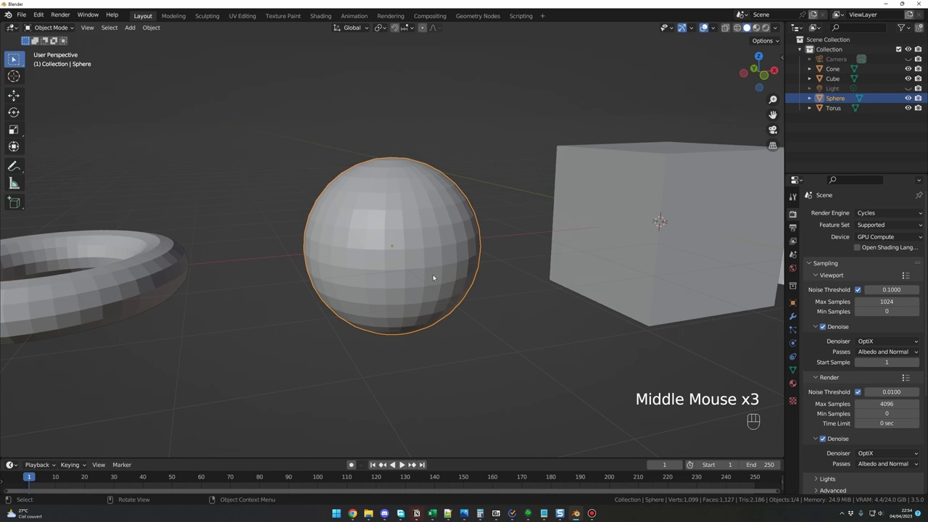
pyautogui.scroll(1, 462, 211)
pyautogui.click(449, 212)
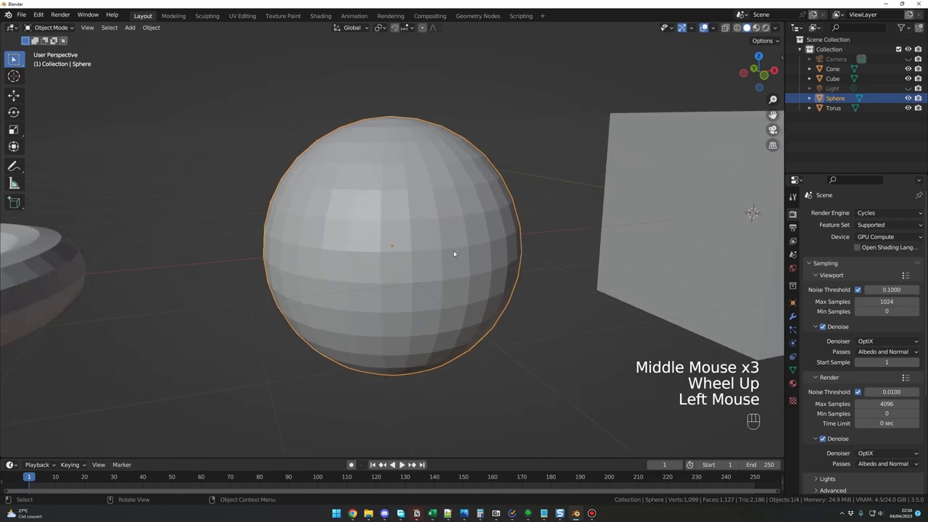
pyautogui.scroll(-2, 463, 266)
pyautogui.moveTo(452, 250); pyautogui.dragTo(404, 214, button='middle')
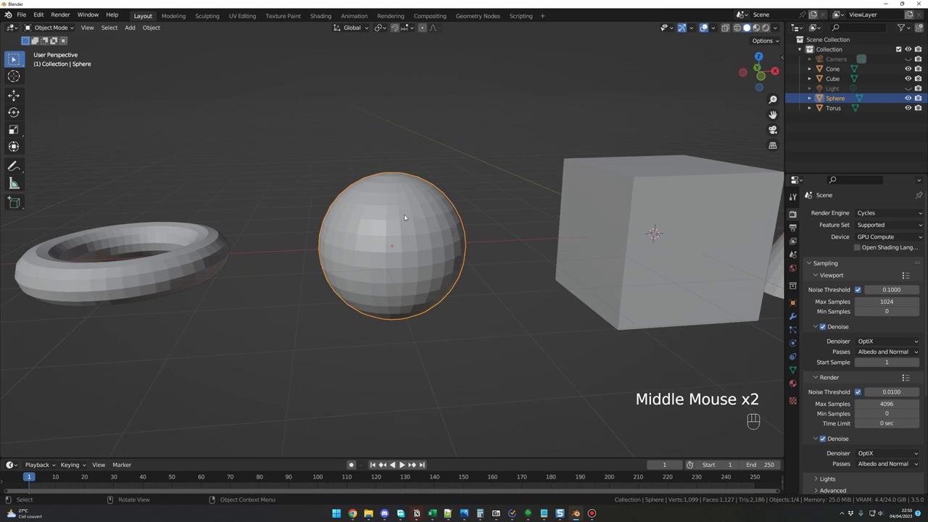
# Apply Shade Smooth to the UV sphere and to the torus
pyautogui.rightClick(404, 218)
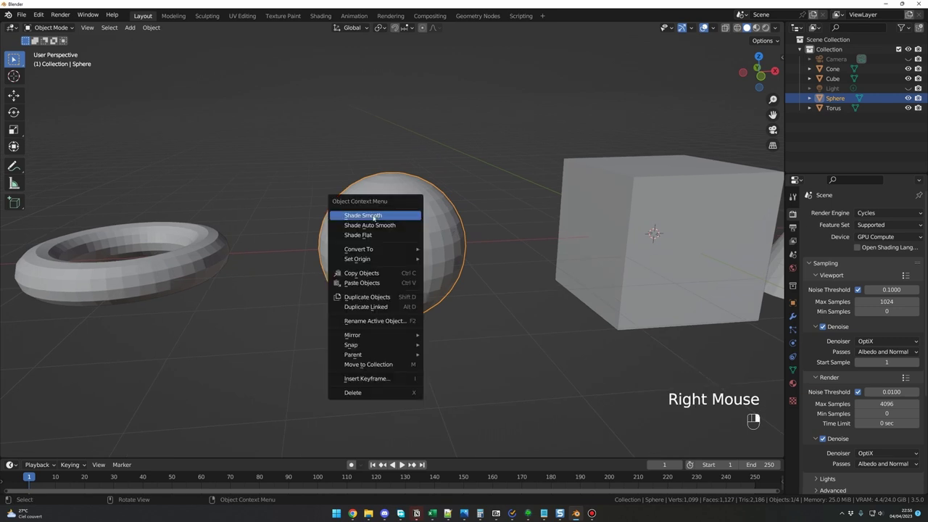
pyautogui.click(375, 216)
pyautogui.click(176, 261)
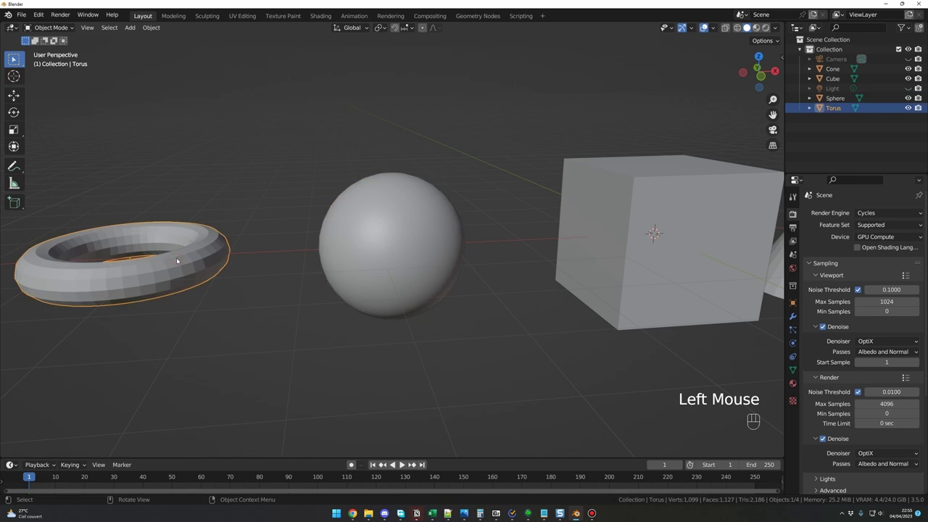
pyautogui.rightClick(176, 261)
pyautogui.click(176, 261)
# Select the cone, apply Shade Smooth to it, and view all four objects together
pyautogui.scroll(-2, 358, 290)
pyautogui.keyDown('shift'); pyautogui.moveTo(358, 290); pyautogui.dragTo(246, 313, button='middle'); pyautogui.keyUp('shift')
pyautogui.click(559, 261)
pyautogui.rightClick(548, 262)
pyautogui.middleClick(568, 276)
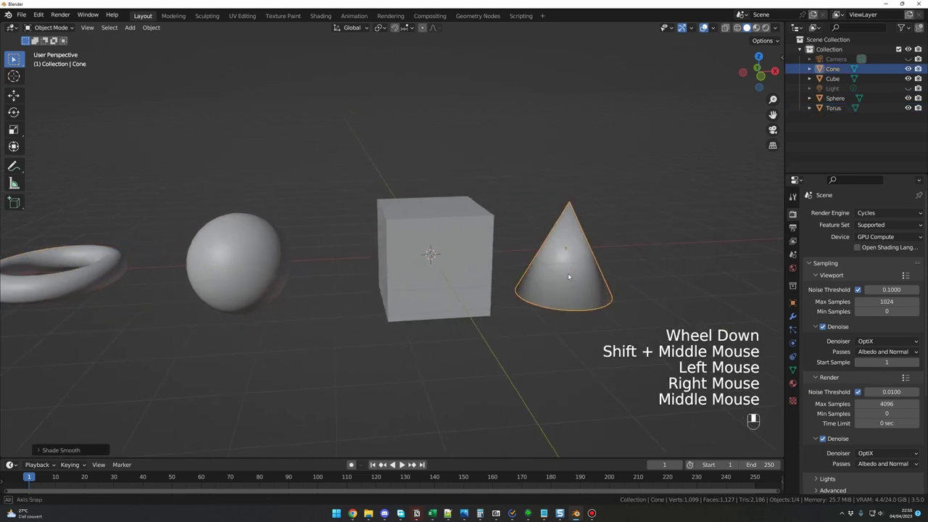
pyautogui.moveTo(342, 284); pyautogui.dragTo(411, 304, button='middle')
pyautogui.moveTo(474, 286); pyautogui.dragTo(430, 269, button='middle')
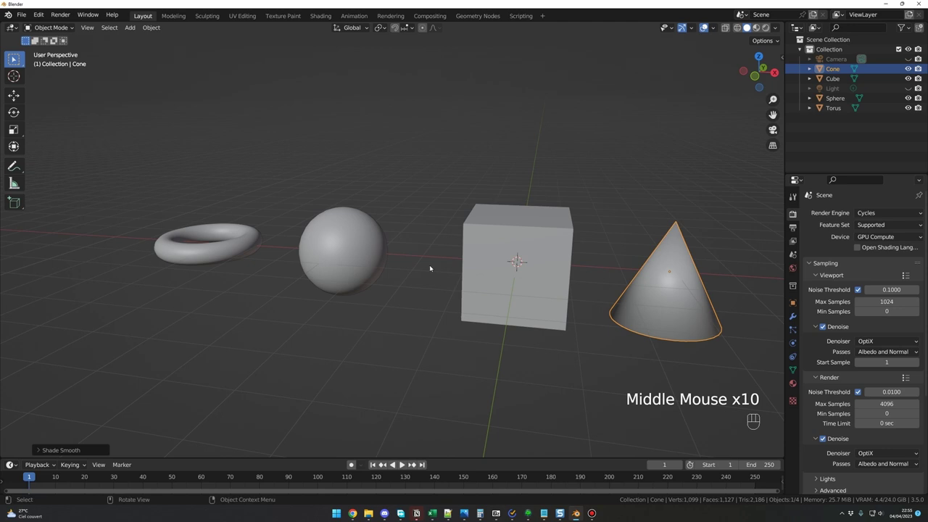
# In front view, move the cone and the cube each up about 1 m along Z so their bases rest on the ground line
pyautogui.press('KP_1')
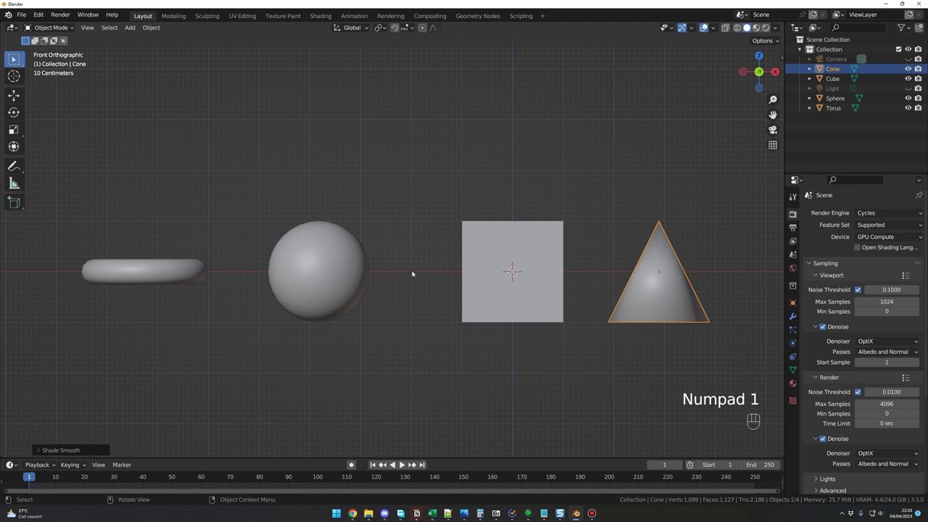
pyautogui.click(586, 324)
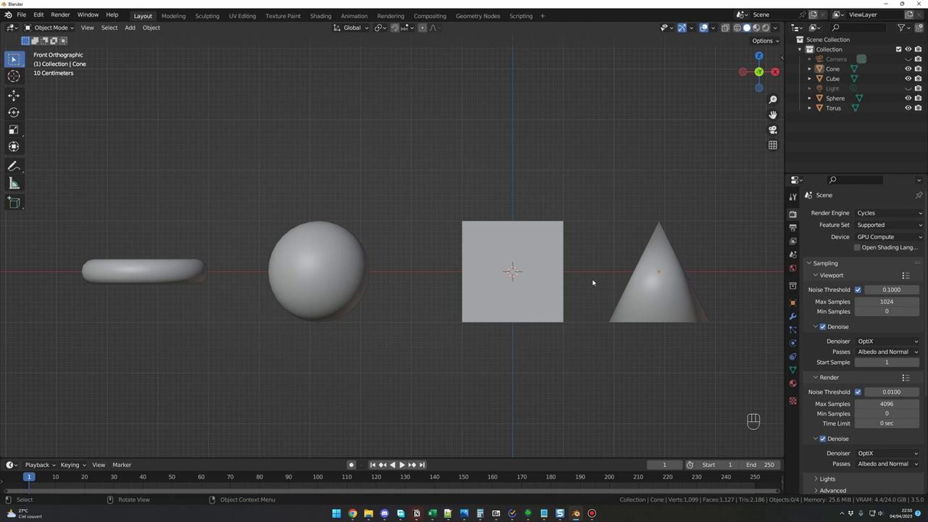
pyautogui.click(651, 303)
pyautogui.press('g')
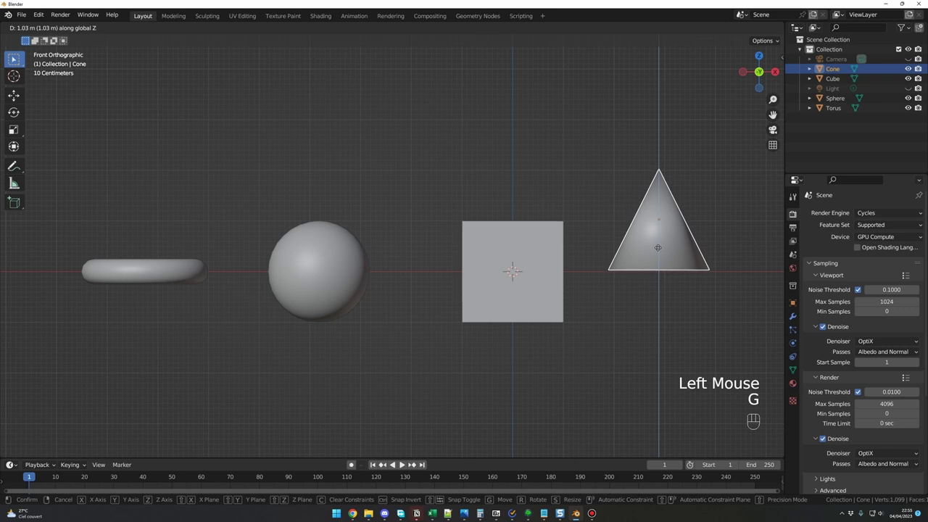
pyautogui.click(658, 248)
pyautogui.click(543, 307)
pyautogui.press('g')
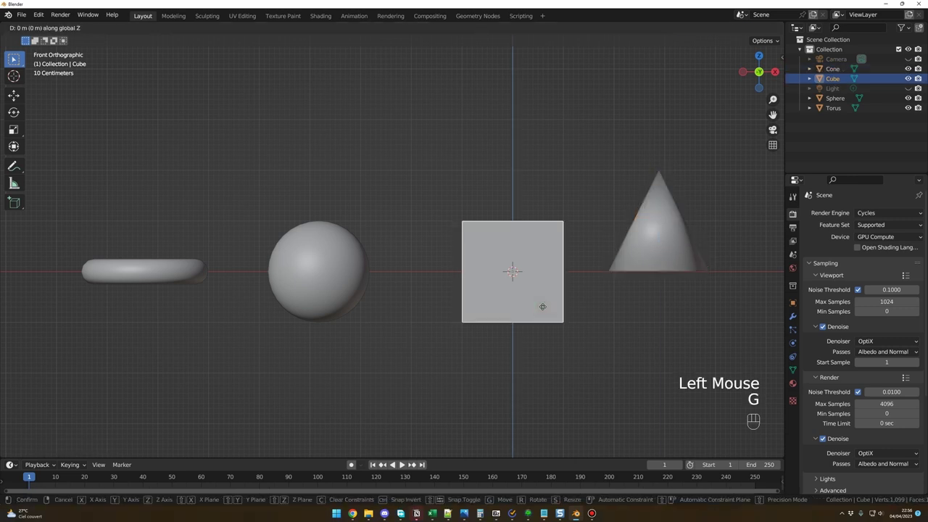
pyautogui.click(549, 257)
# Raise the sphere and the torus along Z until each rests on the ground line, moving the torus up about 0.27 m
pyautogui.click(311, 283)
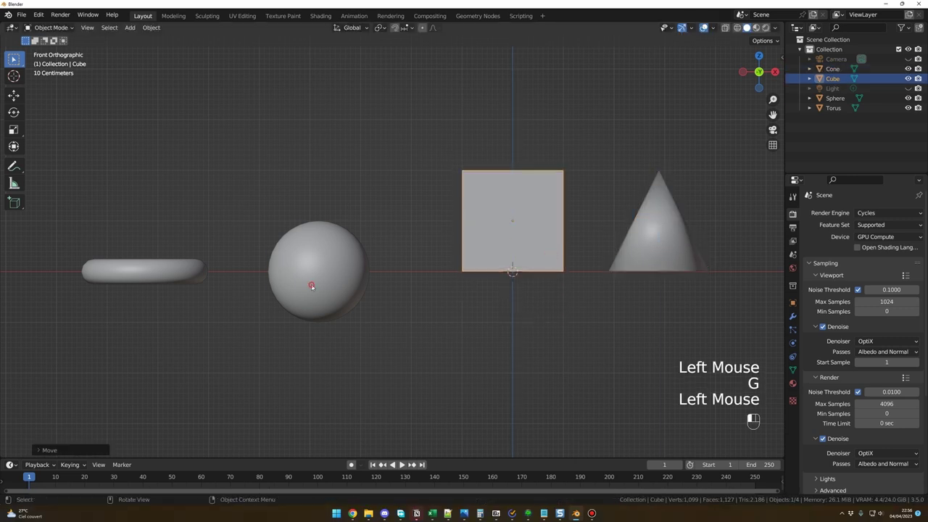
pyautogui.press('g')
pyautogui.click(323, 237)
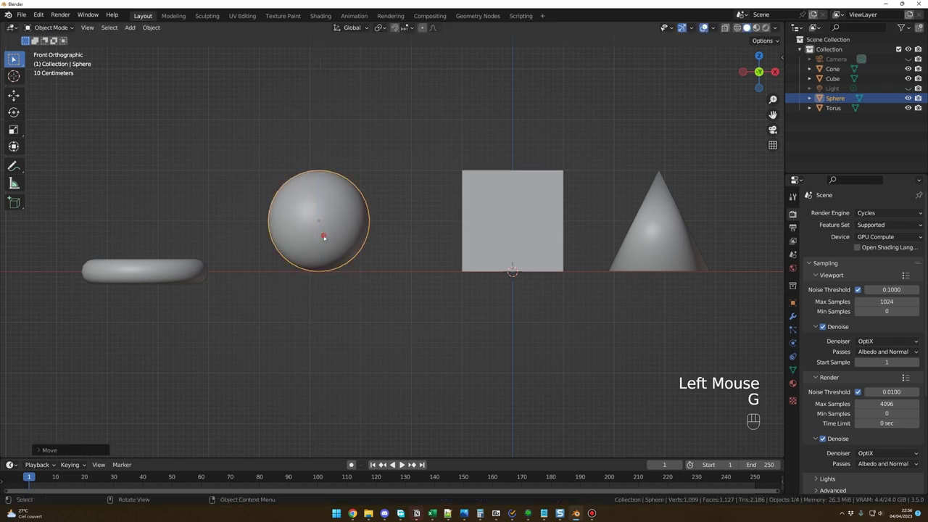
pyautogui.click(170, 276)
pyautogui.press('g')
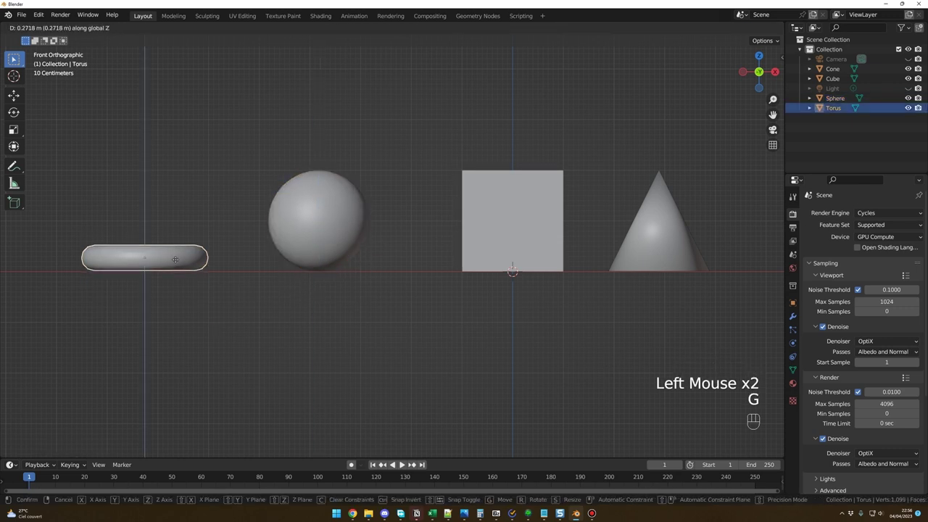
pyautogui.click(175, 260)
# View the four objects in perspective and switch the viewport to Wireframe shading and back to Solid
pyautogui.moveTo(310, 352); pyautogui.dragTo(516, 274, button='middle')
pyautogui.scroll(-2, 359, 371)
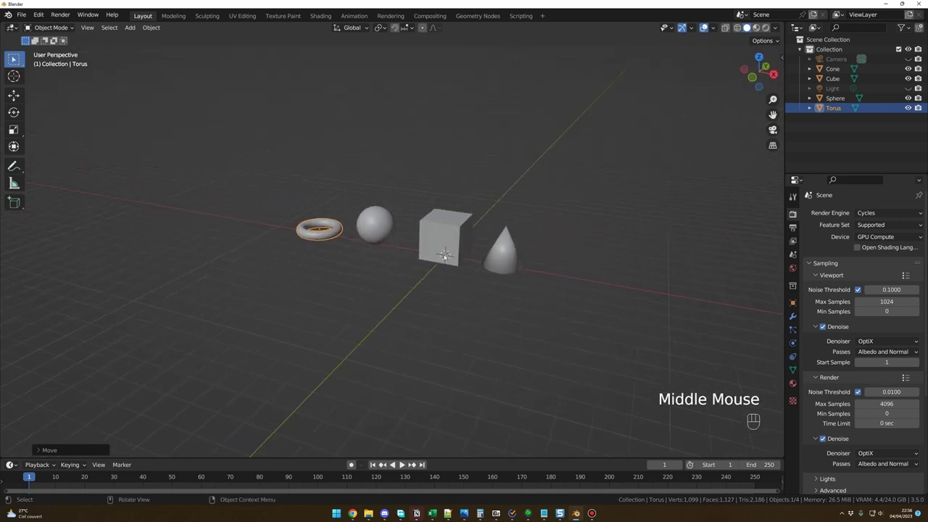
pyautogui.middleClick(396, 221)
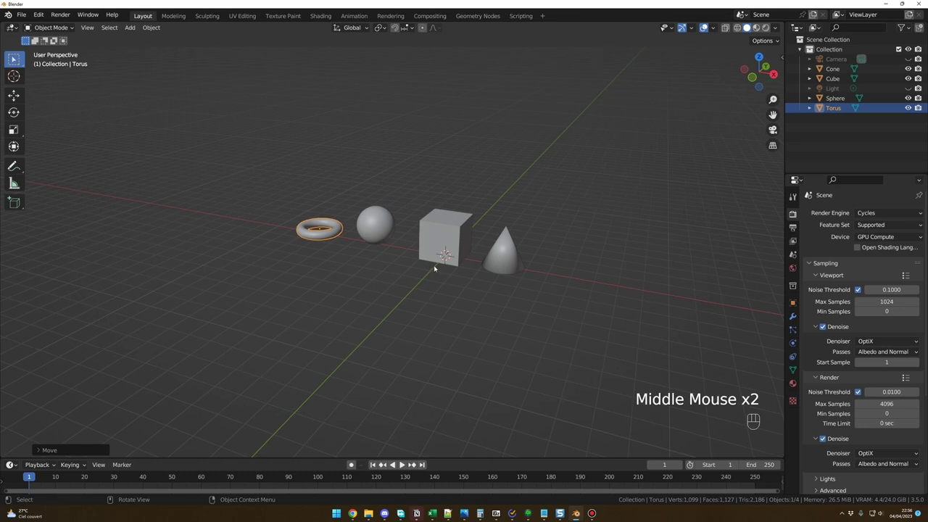
pyautogui.moveTo(434, 269); pyautogui.dragTo(425, 269, button='middle')
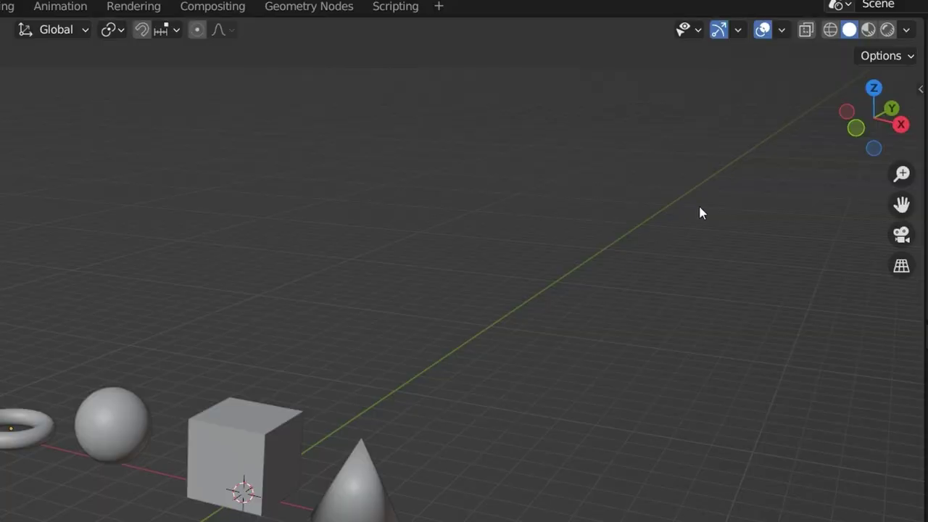
pyautogui.click(830, 29)
pyautogui.click(849, 29)
pyautogui.middleClick(471, 377)
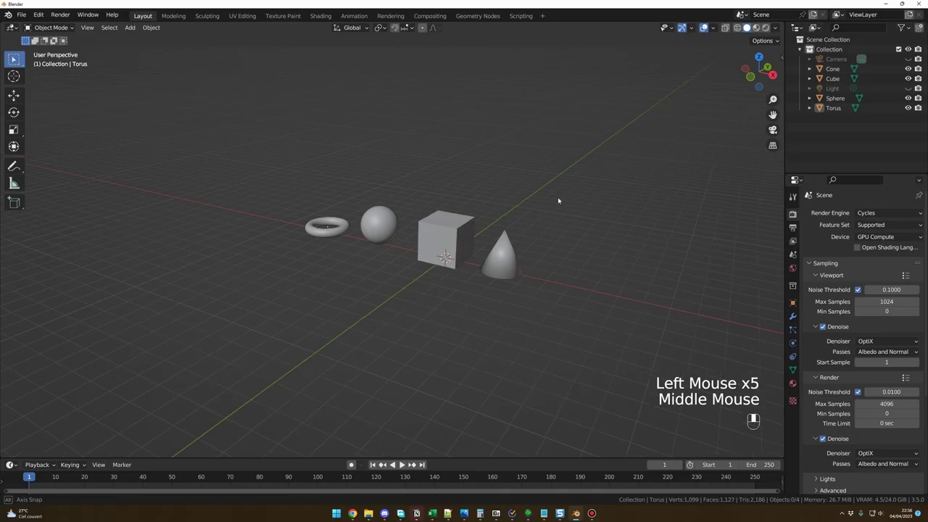
# Show the objects in Wireframe shading, followed by Material Preview
pyautogui.press('z')
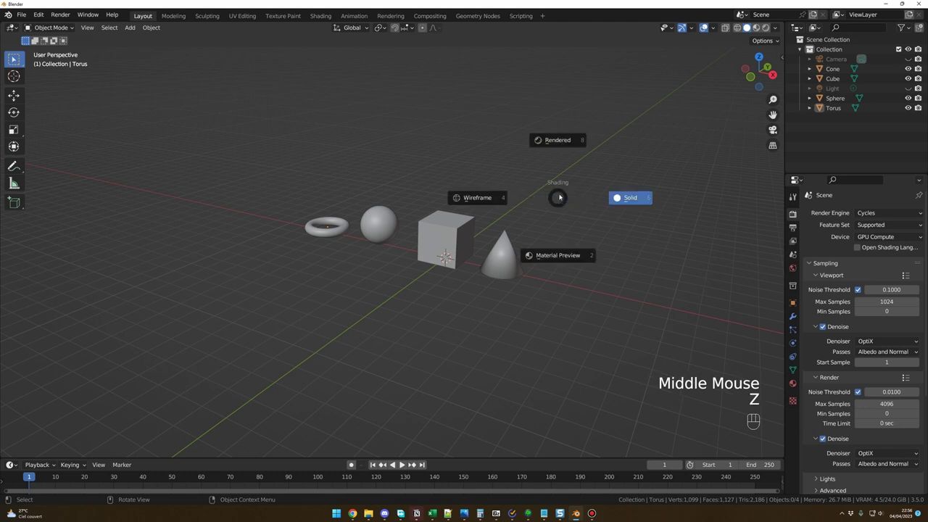
pyautogui.click(486, 197)
pyautogui.press('z')
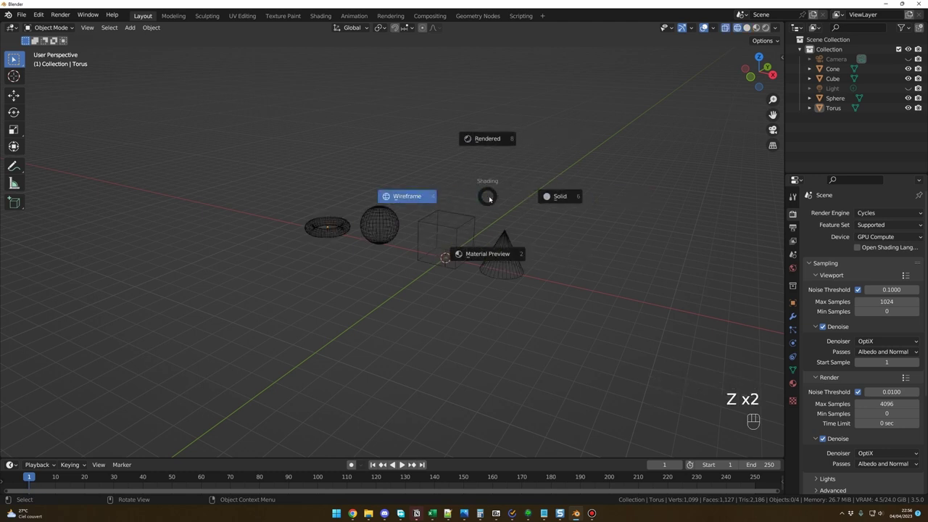
pyautogui.click(500, 253)
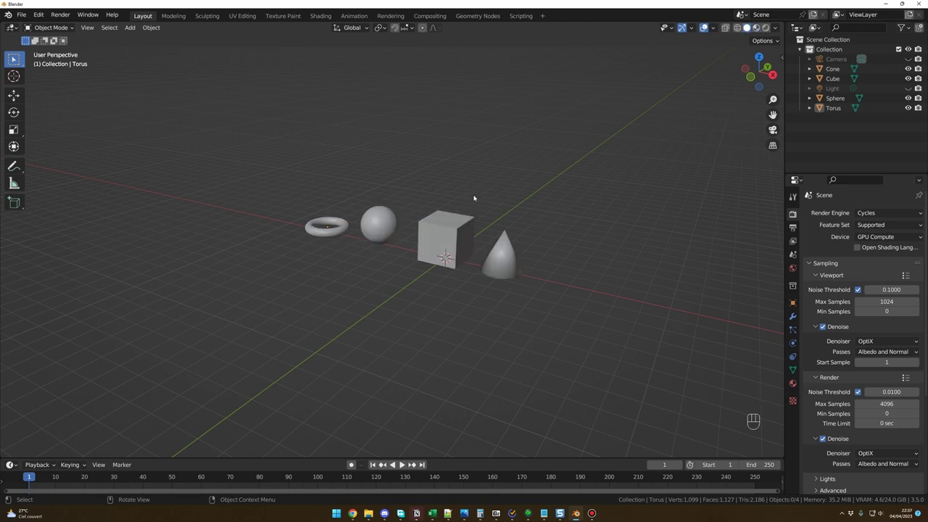
# Compare the objects in Wireframe, Solid and Material Preview shading, finishing in Solid
pyautogui.click(736, 28)
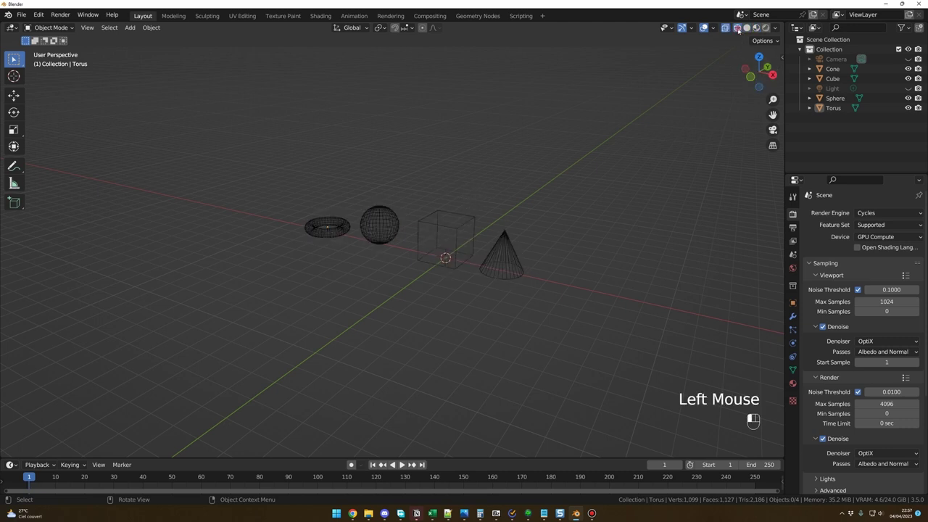
pyautogui.click(746, 28)
pyautogui.click(756, 28)
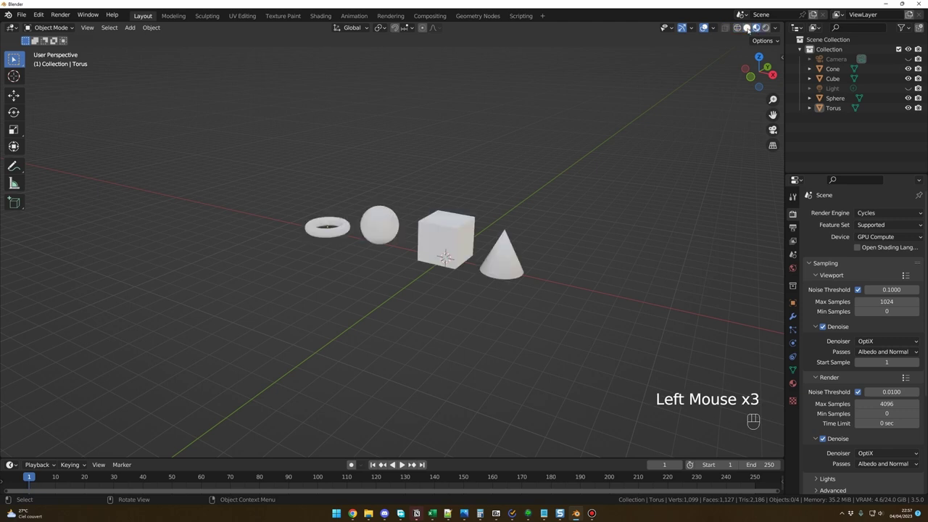
pyautogui.click(747, 28)
pyautogui.click(737, 28)
pyautogui.click(746, 27)
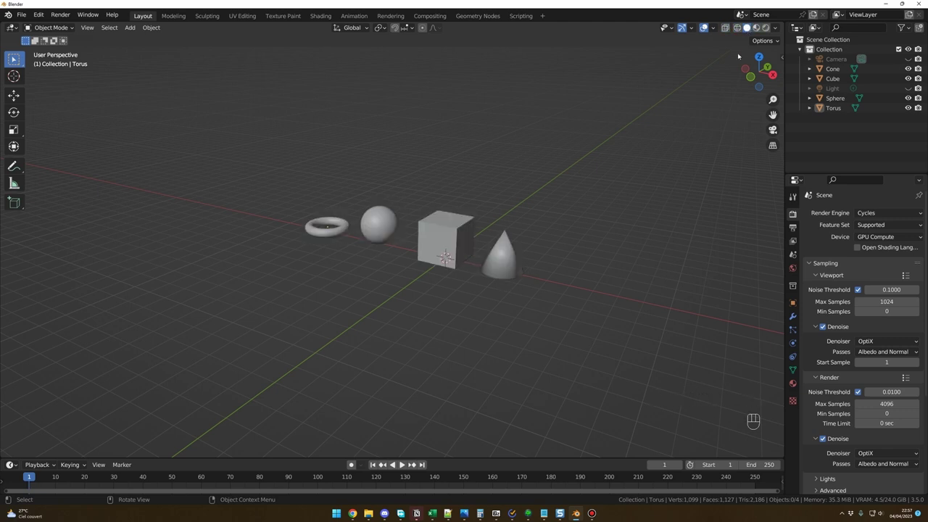
# Check the mesh structure of the objects in Wireframe, and return to Solid shading to view them from several angles
pyautogui.click(737, 27)
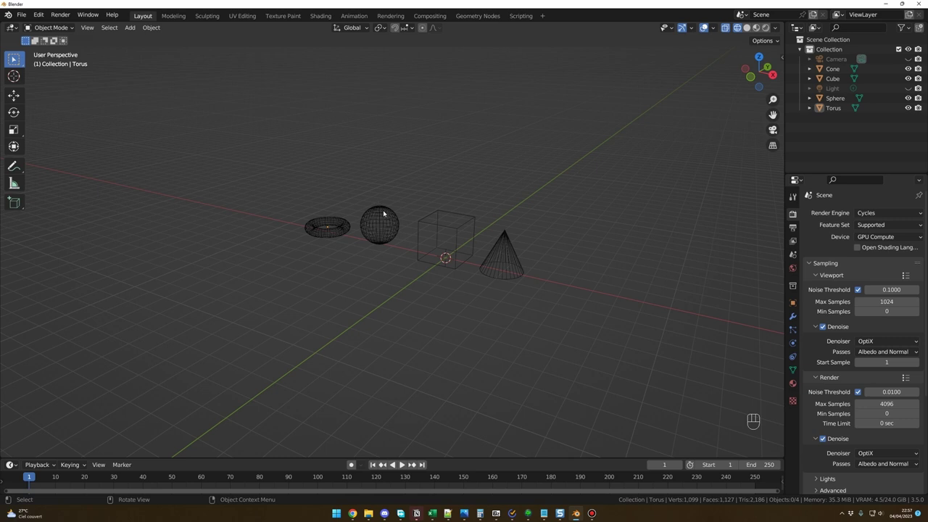
pyautogui.click(747, 28)
pyautogui.moveTo(473, 274); pyautogui.dragTo(464, 272, button='middle')
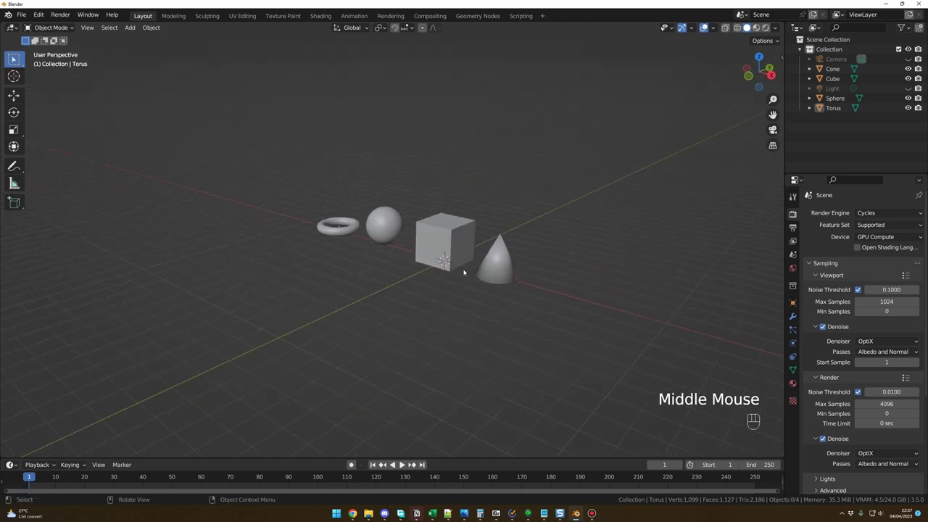
pyautogui.moveTo(455, 236)
pyautogui.mouseDown(button='middle')
pyautogui.moveTo(465, 251)
pyautogui.moveTo(452, 251)
pyautogui.mouseUp(button='middle')
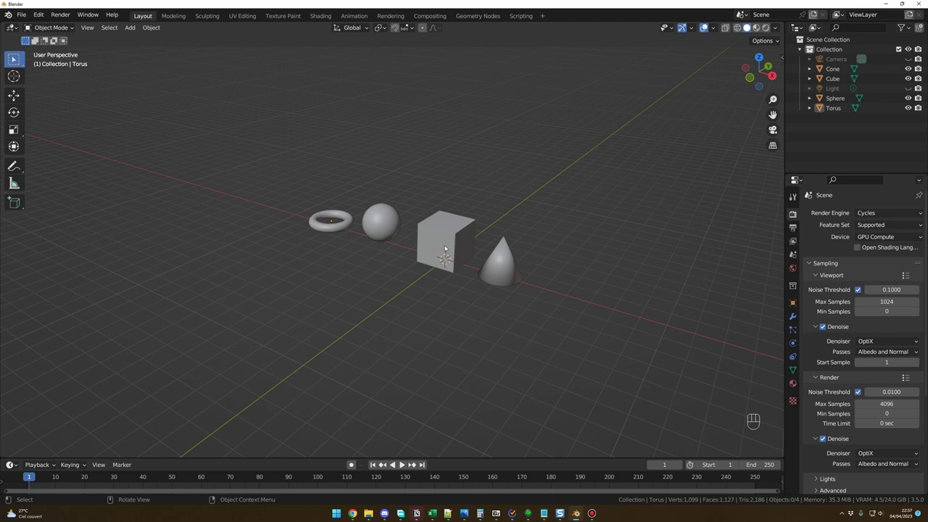
pyautogui.moveTo(438, 243); pyautogui.dragTo(582, 182, button='middle')
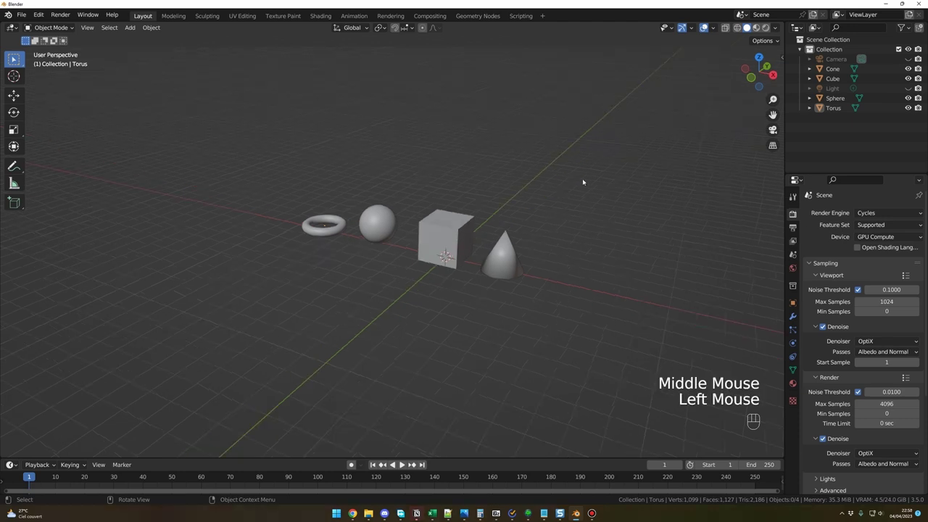
# Set the viewport shading to Material Preview and view the four objects from different angles
pyautogui.click(756, 29)
pyautogui.moveTo(509, 179); pyautogui.dragTo(453, 194, button='middle')
pyautogui.middleClick(453, 195)
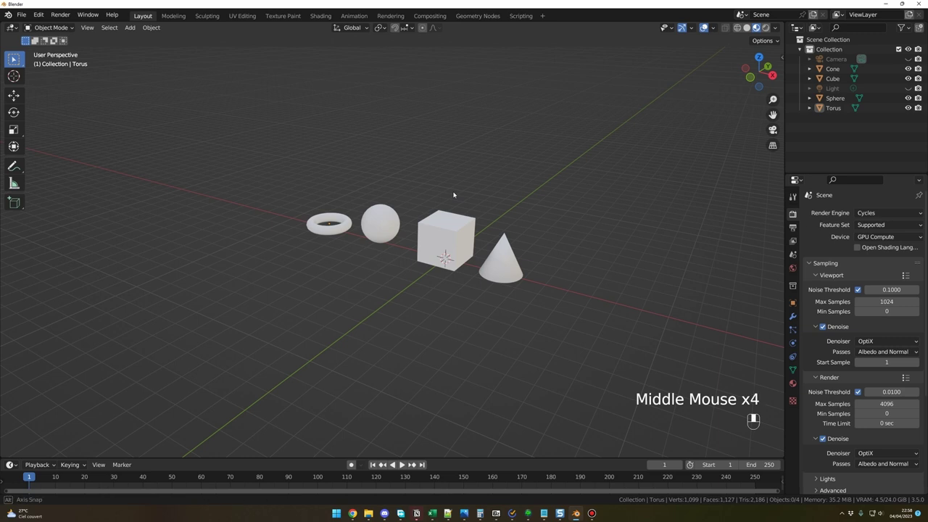
pyautogui.moveTo(483, 218); pyautogui.dragTo(492, 219, button='middle')
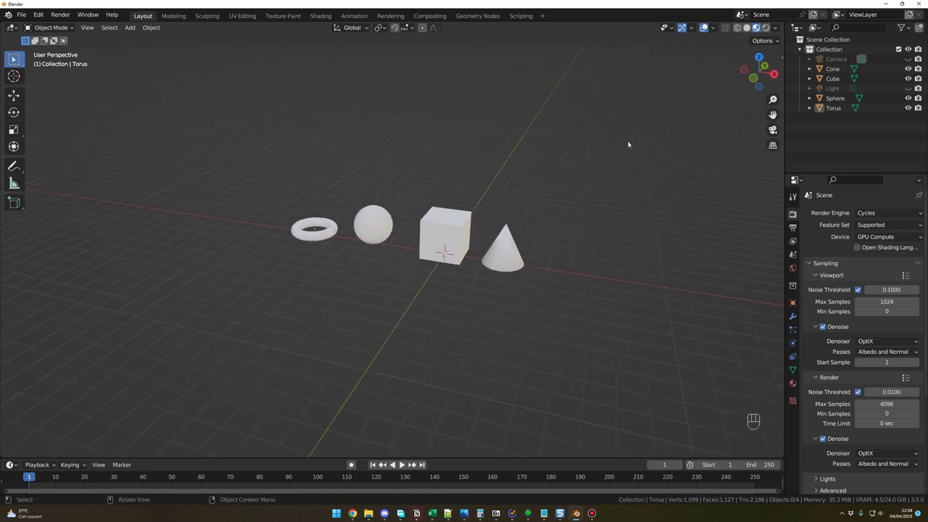
# Set the viewport shading to Rendered and look at the objects from another angle
pyautogui.click(766, 28)
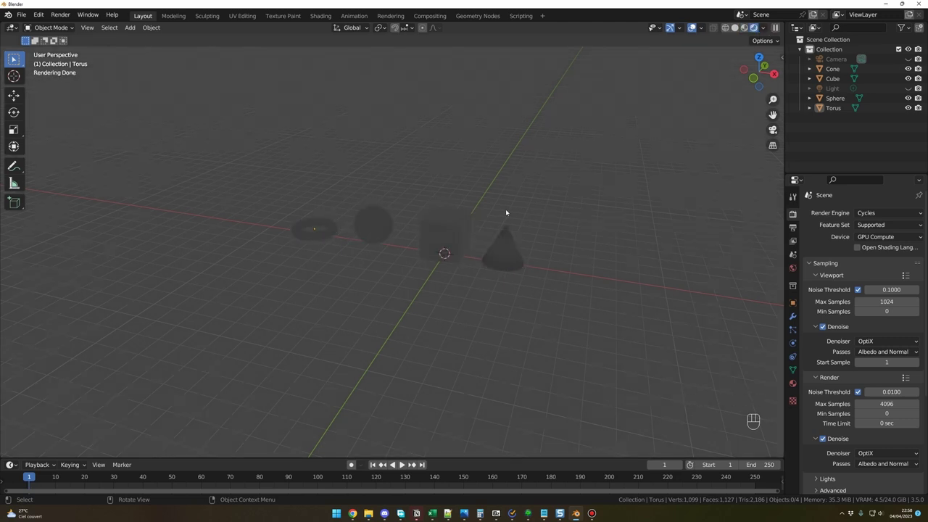
pyautogui.moveTo(506, 210); pyautogui.dragTo(493, 210, button='middle')
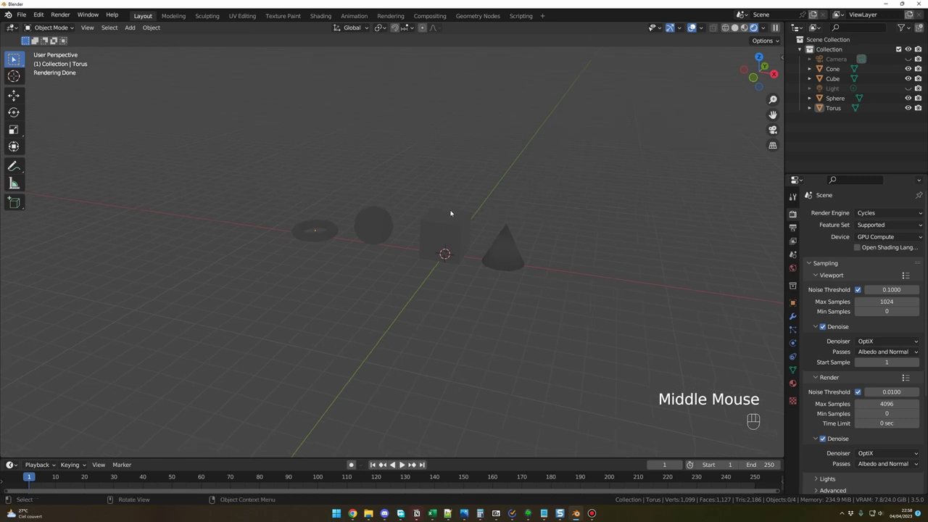
pyautogui.moveTo(452, 211)
pyautogui.mouseDown(button='middle')
pyautogui.moveTo(460, 211)
pyautogui.moveTo(438, 220)
pyautogui.mouseUp(button='middle')
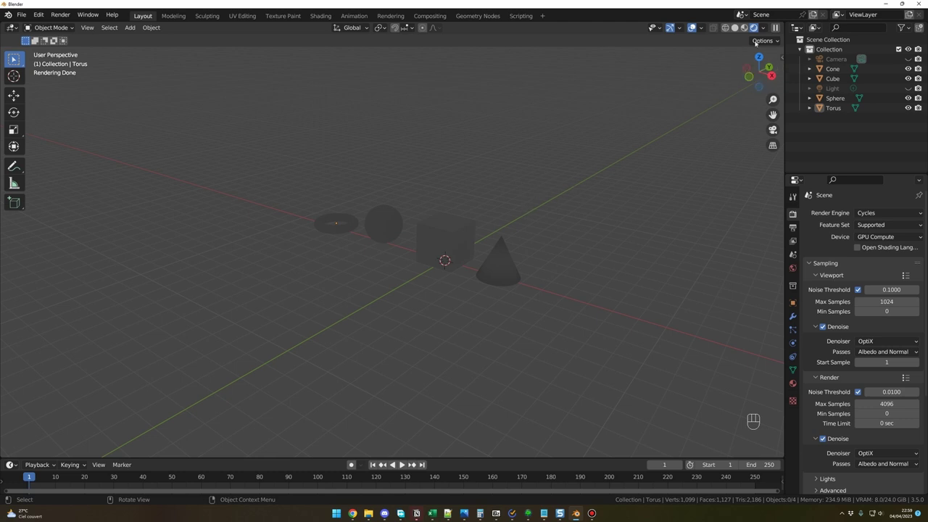
# Leave Rendered shading, compare Solid with Material Preview, and keep the viewport in Material Preview
pyautogui.click(735, 27)
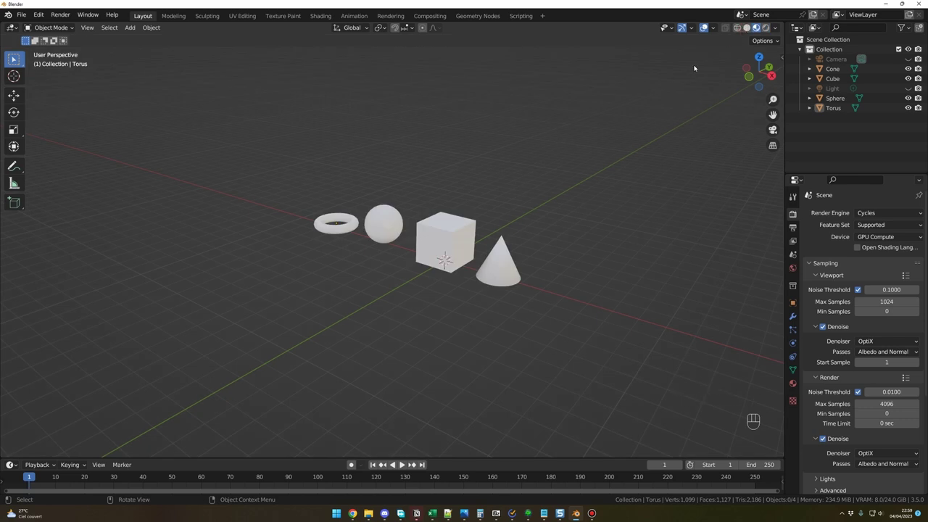
pyautogui.click(747, 28)
pyautogui.click(756, 28)
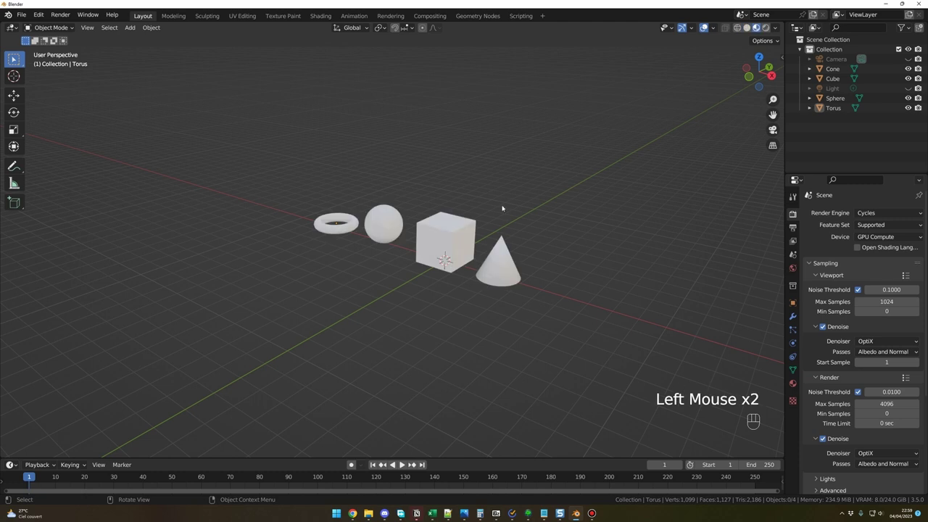
pyautogui.moveTo(507, 204); pyautogui.dragTo(517, 203, button='middle')
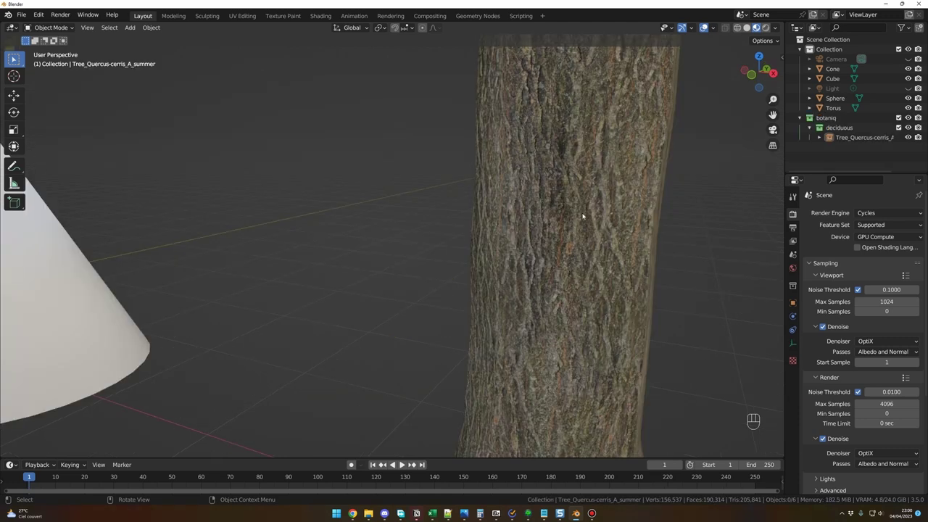
# Examine the bark material on the tree trunk up close from several angles in Material Preview
pyautogui.moveTo(564, 227); pyautogui.dragTo(540, 224, button='middle')
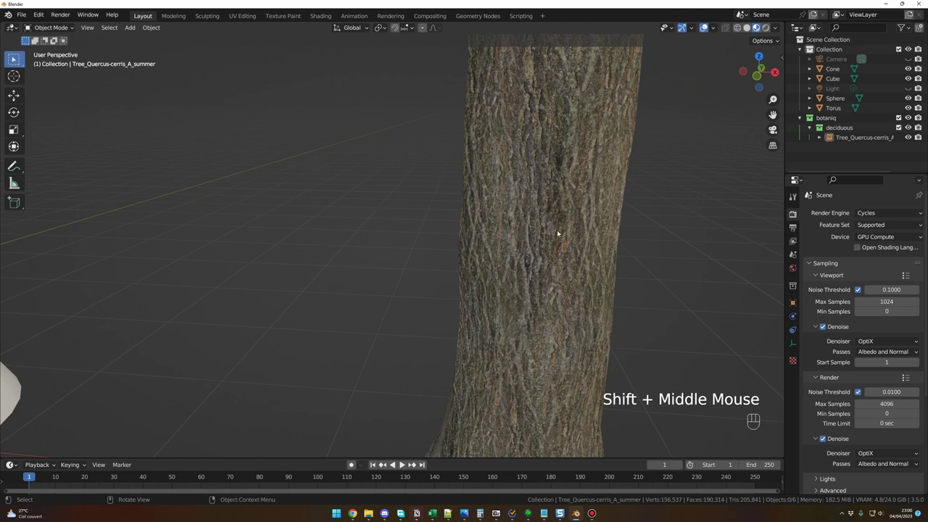
pyautogui.scroll(2, 543, 230)
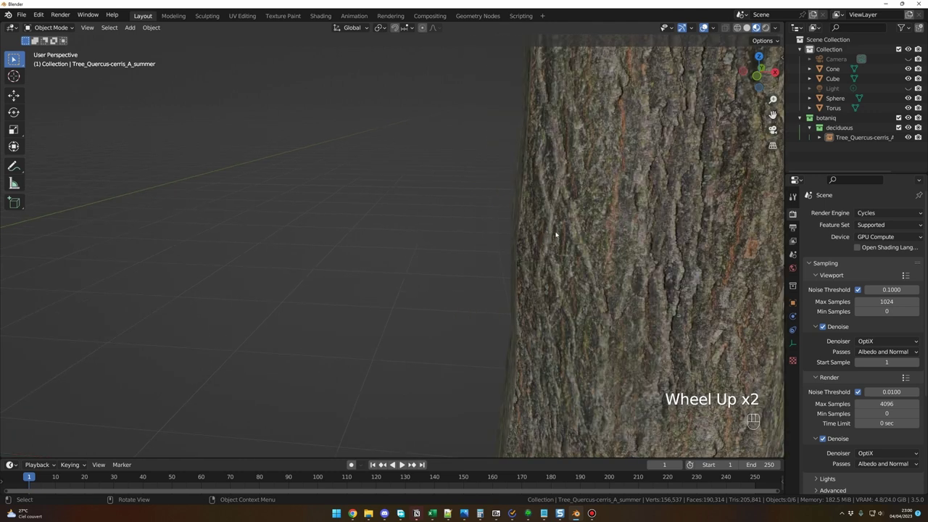
pyautogui.keyDown('shift'); pyautogui.moveTo(543, 230); pyautogui.dragTo(513, 229, button='middle'); pyautogui.keyUp('shift')
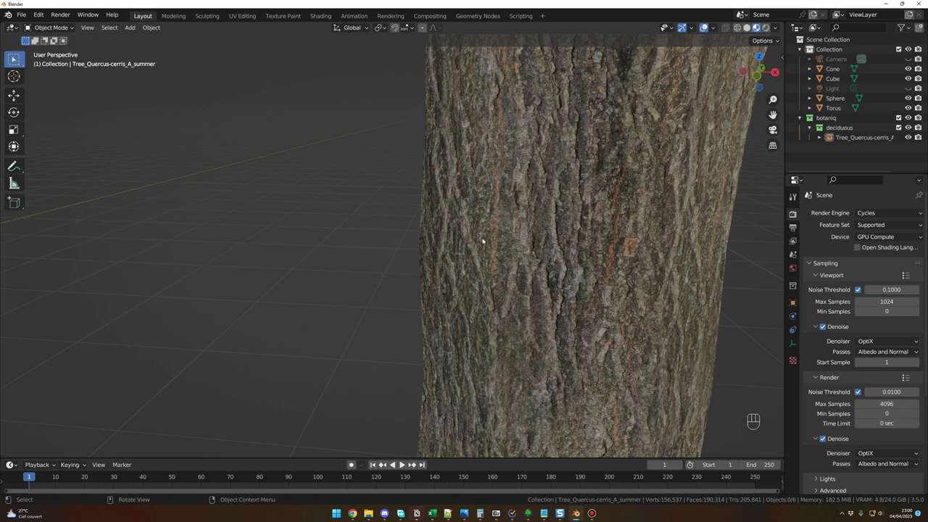
pyautogui.moveTo(530, 266); pyautogui.dragTo(551, 228, button='middle')
pyautogui.scroll(-2, 493, 225)
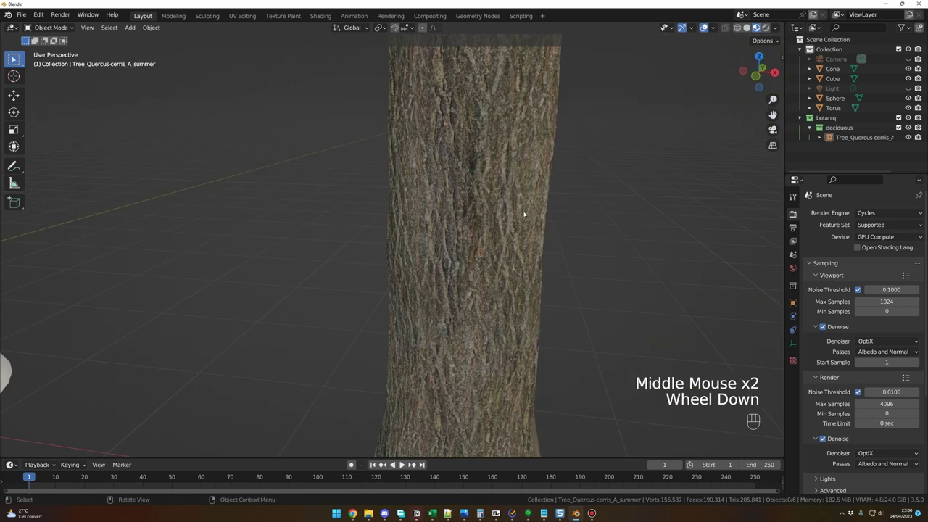
pyautogui.moveTo(493, 225); pyautogui.dragTo(516, 225, button='middle')
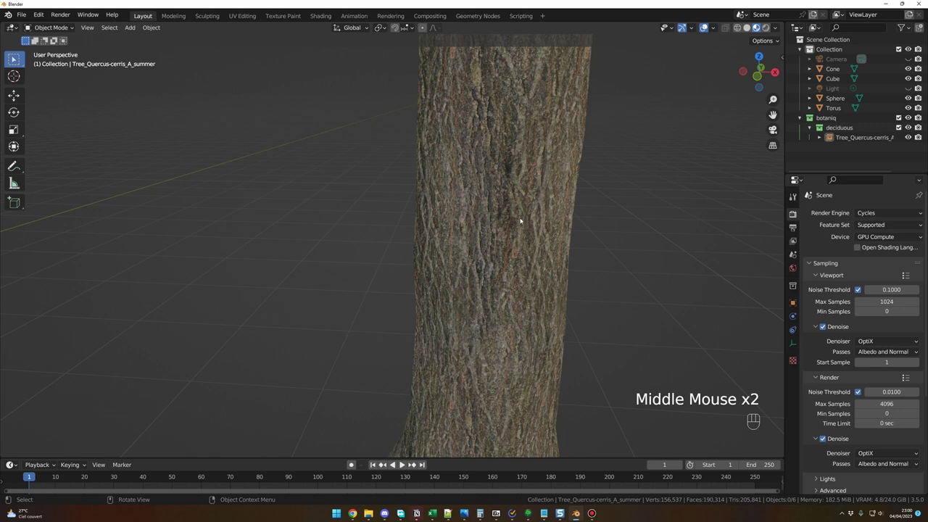
pyautogui.scroll(-1, 516, 229)
pyautogui.scroll(1, 517, 228)
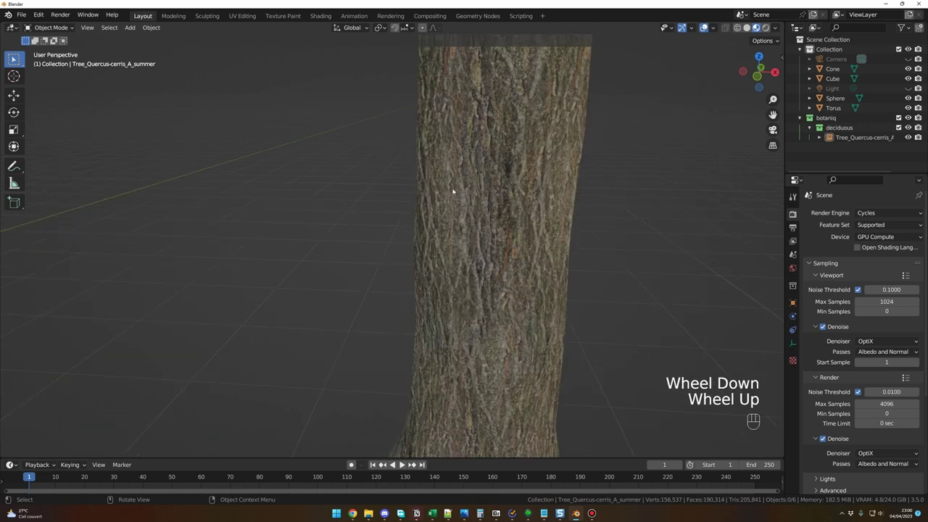
pyautogui.scroll(1, 452, 191)
pyautogui.keyDown('shift'); pyautogui.moveTo(579, 191); pyautogui.dragTo(555, 237, button='middle'); pyautogui.keyUp('shift')
pyautogui.scroll(-1, 555, 236)
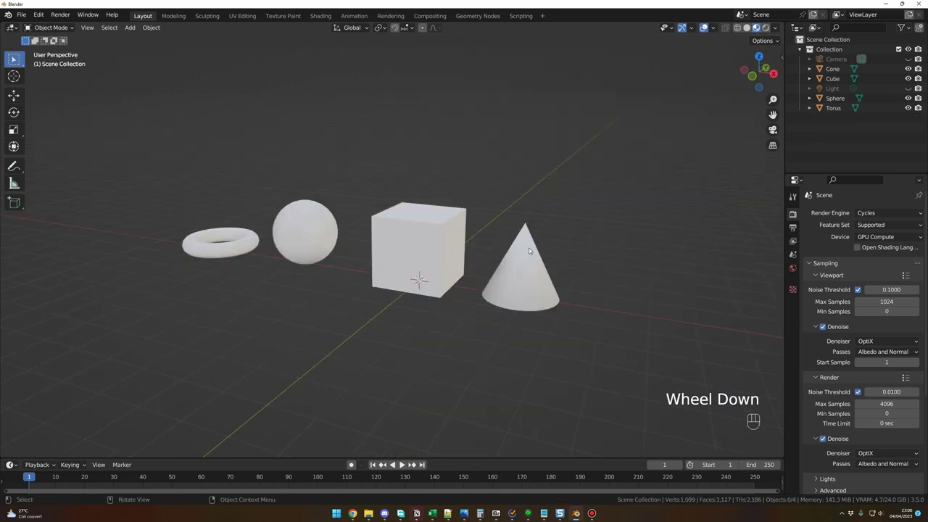
pyautogui.moveTo(533, 254); pyautogui.dragTo(536, 250, button='middle')
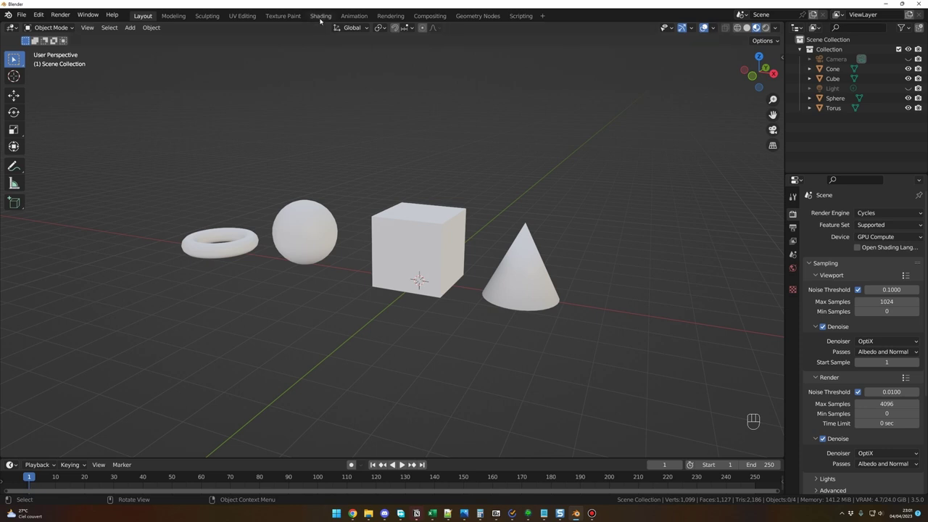
# Switch to the Shading workspace and create a new material for the cone
pyautogui.click(321, 16)
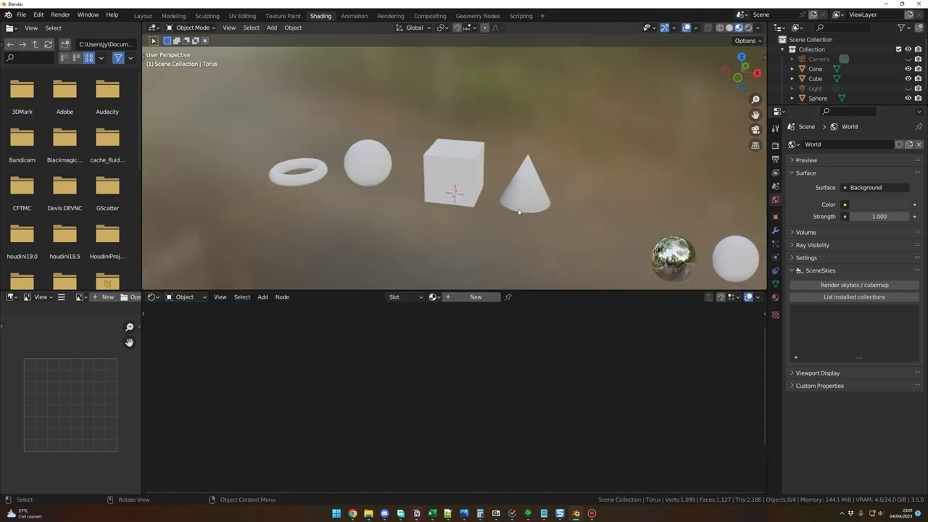
pyautogui.click(528, 187)
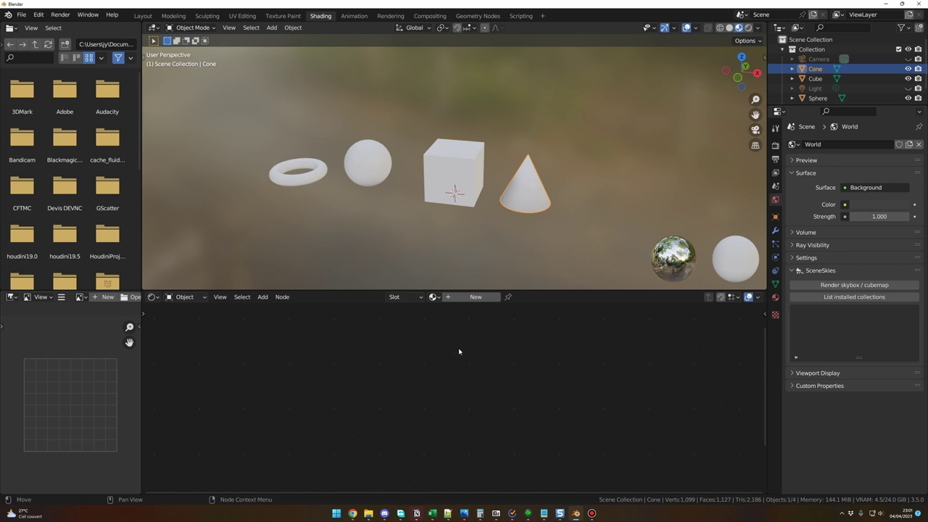
pyautogui.click(475, 296)
# Enlarge the node editor area upwards and move the Material Output node farther away from the Principled BSDF node
pyautogui.moveTo(537, 290); pyautogui.dragTo(537, 189)
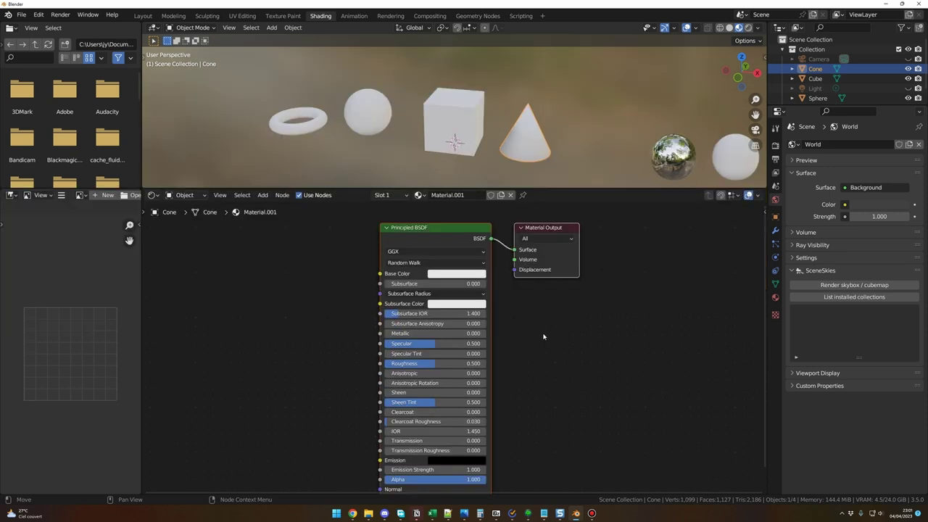
pyautogui.click(581, 310)
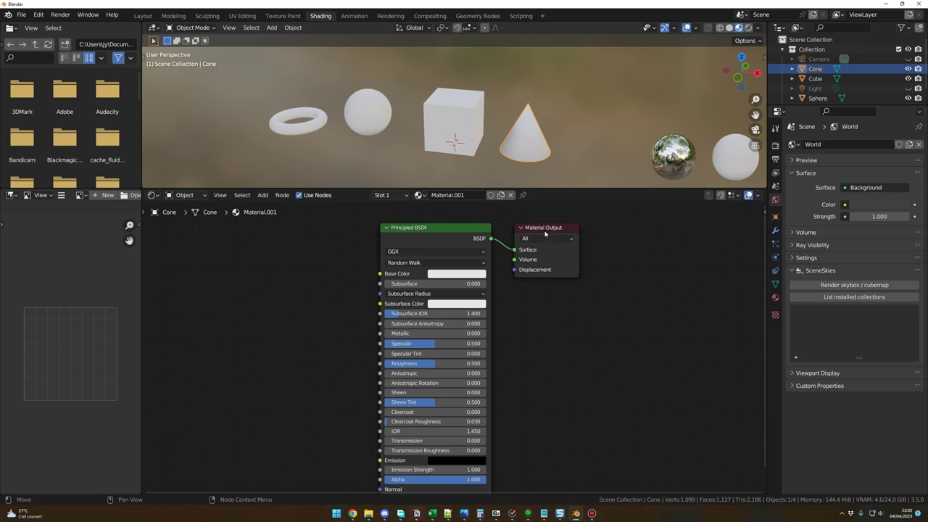
pyautogui.moveTo(545, 233); pyautogui.dragTo(588, 235)
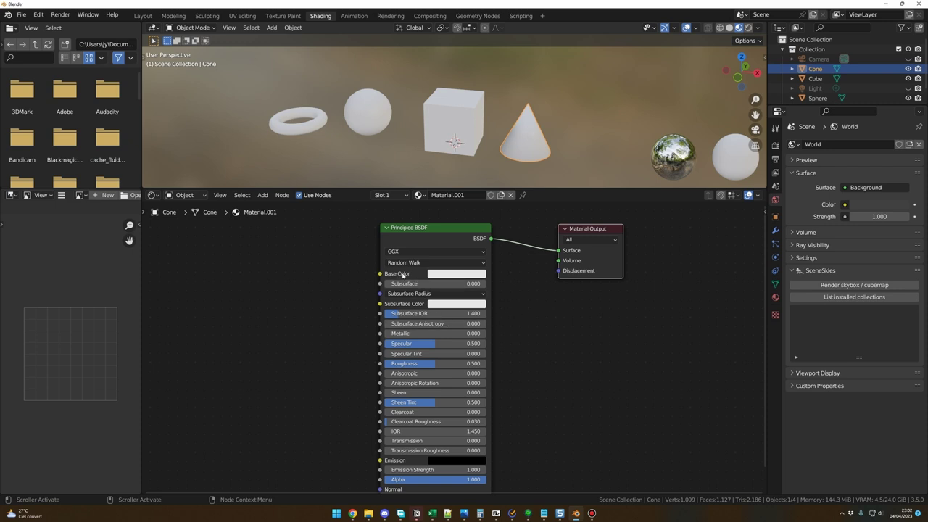
# Try a blue and a pale yellow Base Color on the cone's Principled BSDF node
pyautogui.click(458, 275)
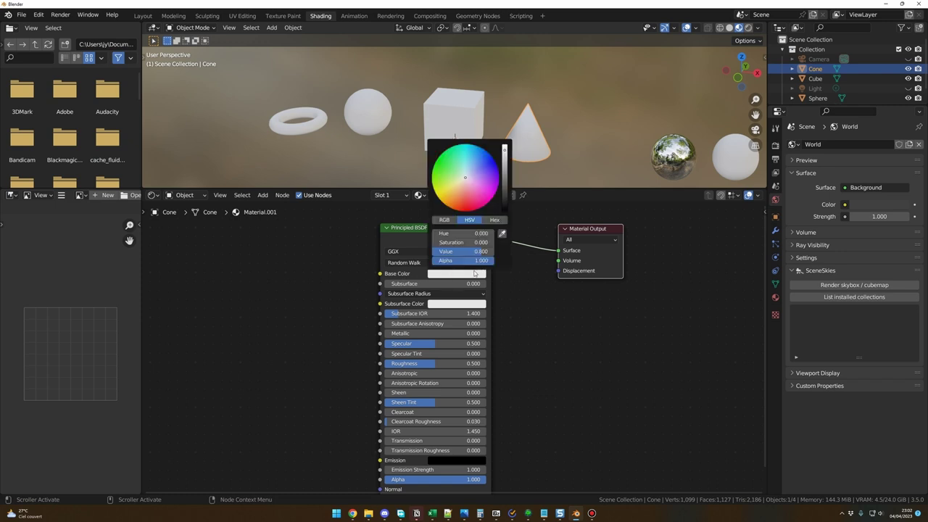
pyautogui.moveTo(505, 148)
pyautogui.mouseDown()
pyautogui.moveTo(505, 176)
pyautogui.moveTo(505, 149)
pyautogui.mouseUp()
pyautogui.click(477, 163)
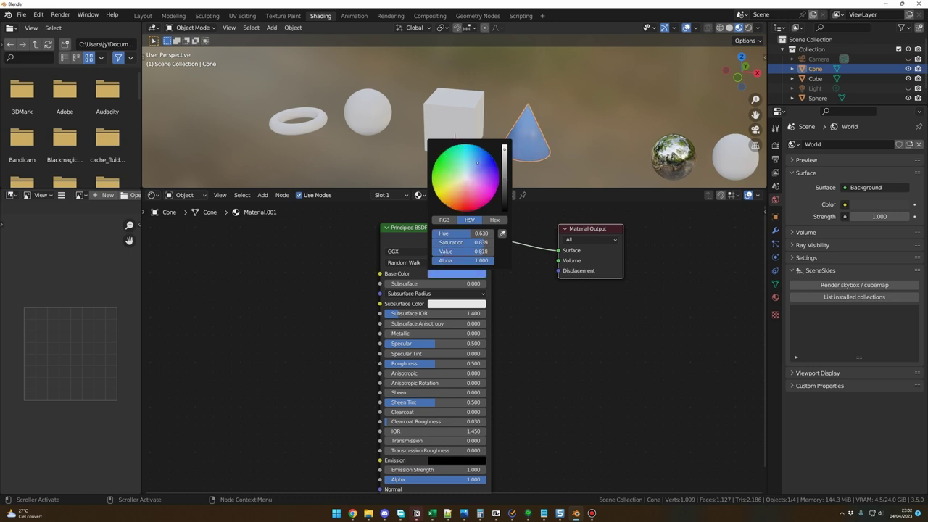
pyautogui.click(452, 188)
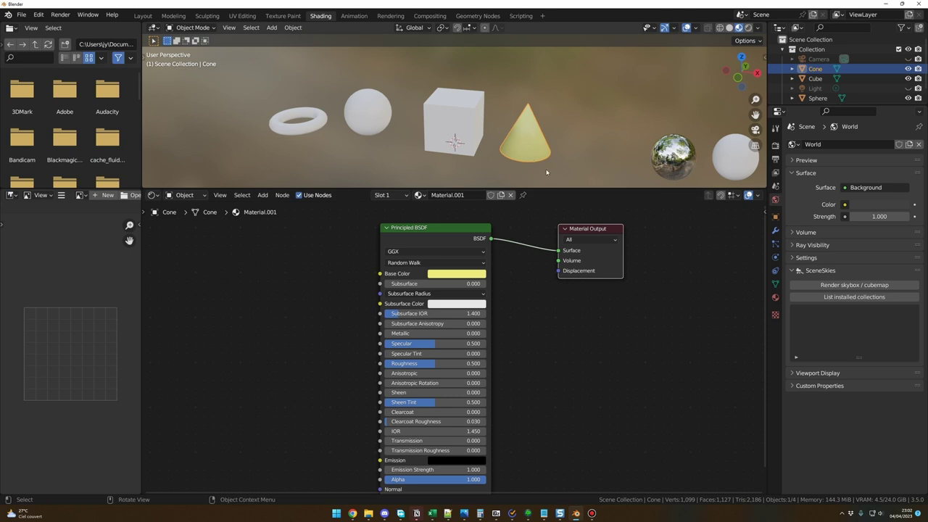
# Set the Base Color of the cone's material to a saturated red
pyautogui.click(457, 274)
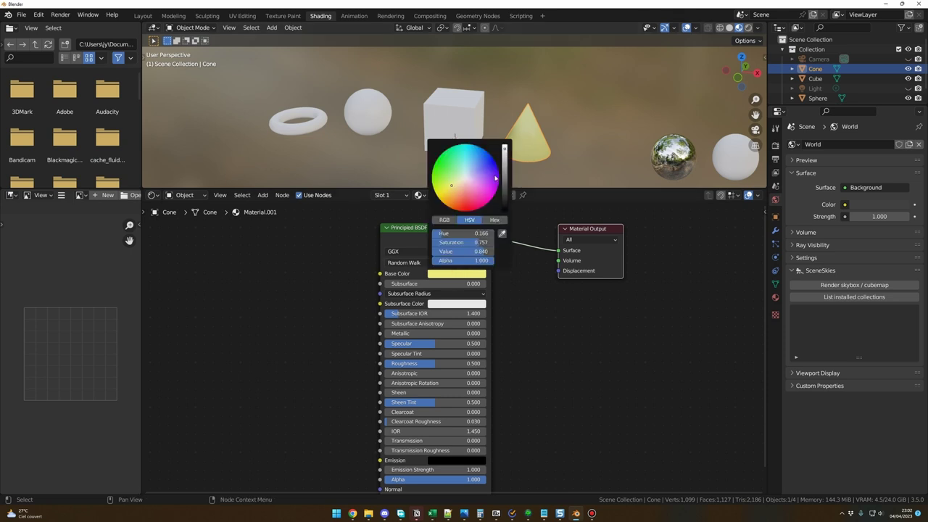
pyautogui.moveTo(448, 183); pyautogui.dragTo(435, 177)
pyautogui.click(535, 279)
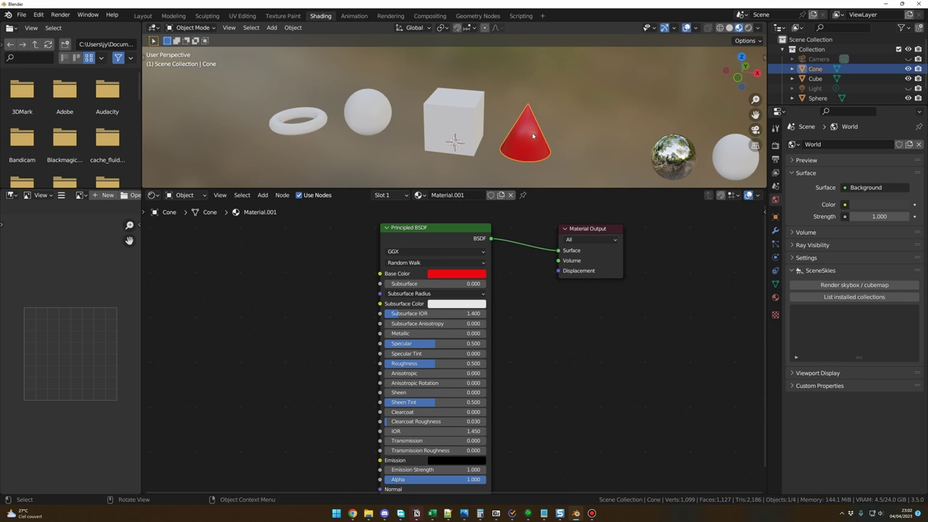
# Frame the cone in a slightly taller 3D viewport and lower its material's Roughness to 0
pyautogui.press('KP_Decimal')
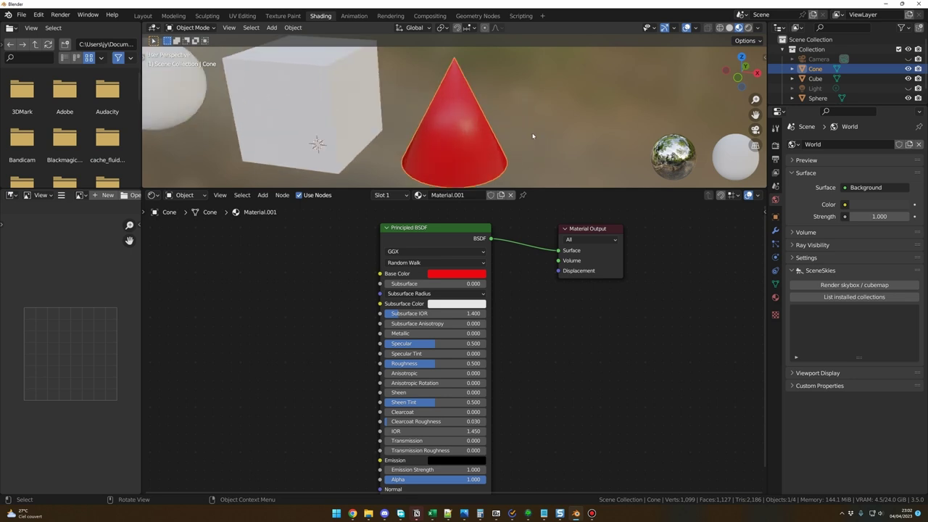
pyautogui.moveTo(537, 190); pyautogui.dragTo(537, 212)
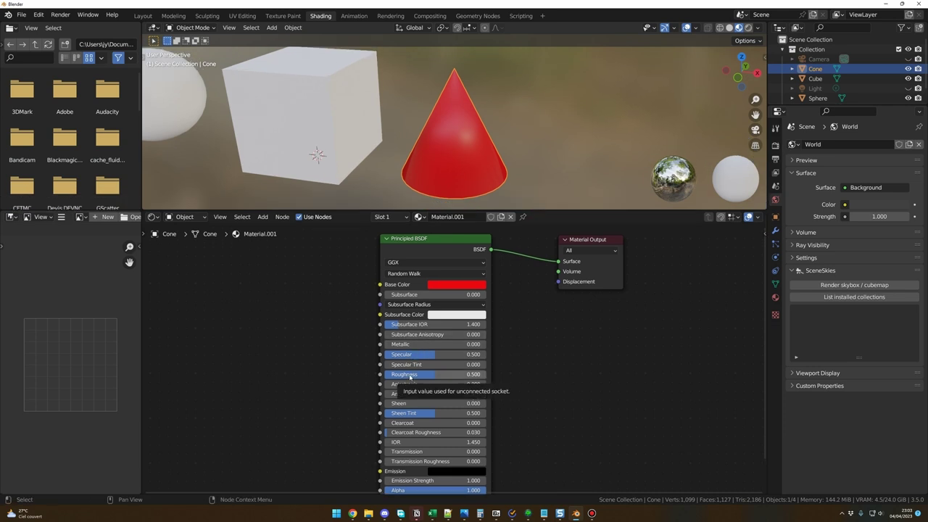
pyautogui.moveTo(432, 377); pyautogui.dragTo(386, 376)
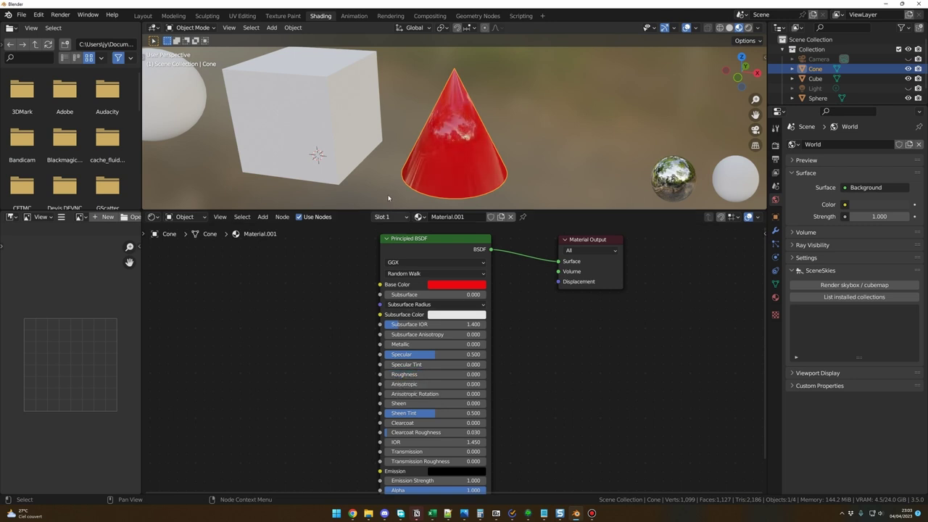
# Set the Roughness of the cone's red material to 1.000 and check the cone's surface
pyautogui.moveTo(395, 202); pyautogui.dragTo(430, 181, button='middle')
pyautogui.scroll(4, 430, 178)
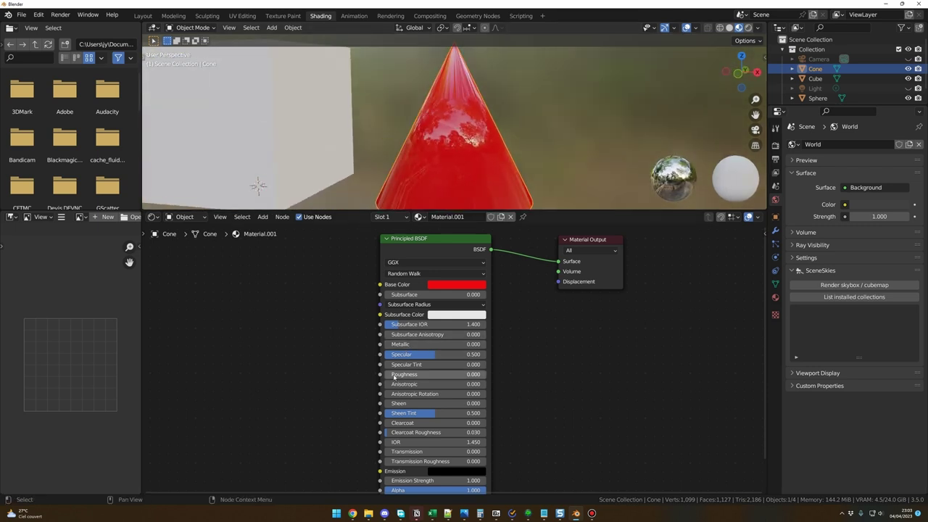
pyautogui.moveTo(395, 375); pyautogui.dragTo(484, 376)
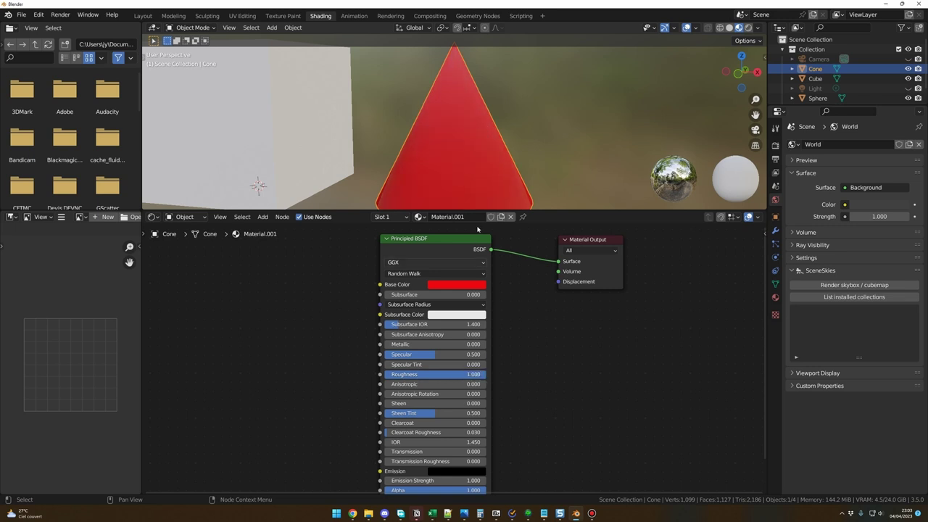
pyautogui.scroll(-2, 490, 198)
pyautogui.scroll(-1, 490, 198)
pyautogui.moveTo(490, 195); pyautogui.dragTo(457, 190, button='middle')
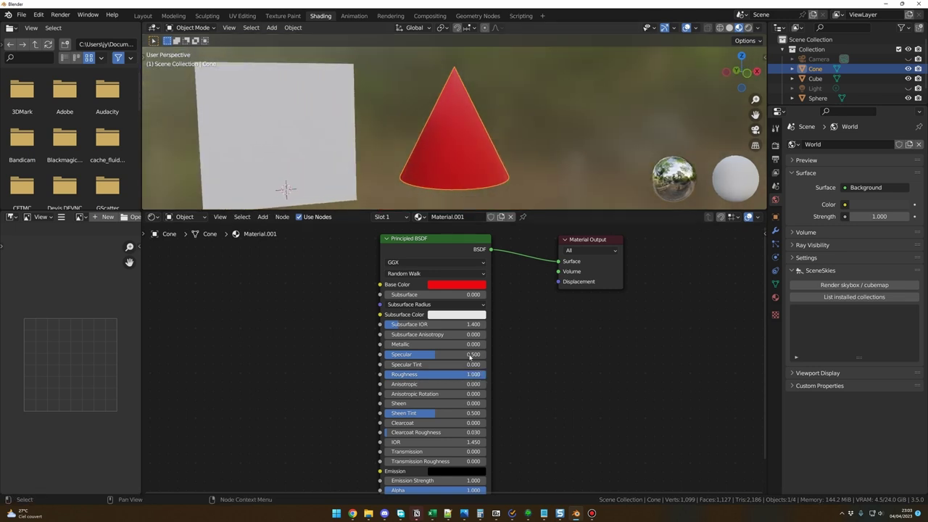
# Lower the Roughness of the cone's material to 0.000 and inspect its reflections
pyautogui.moveTo(469, 375); pyautogui.dragTo(457, 374)
pyautogui.moveTo(434, 374); pyautogui.dragTo(415, 296)
pyautogui.moveTo(426, 206); pyautogui.dragTo(452, 196, button='middle')
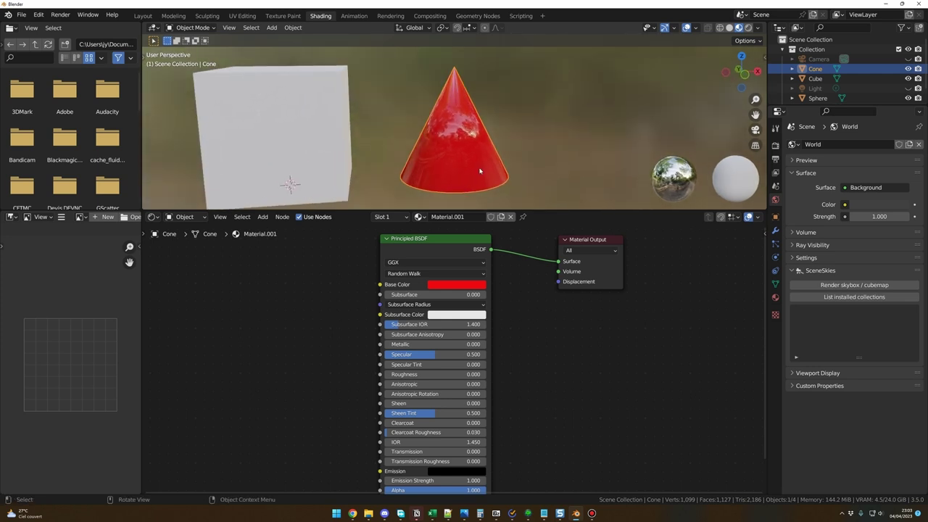
# Set the cone material's Roughness to about 0.487 and its Metallic value to about 0.869
pyautogui.moveTo(420, 374); pyautogui.dragTo(435, 374)
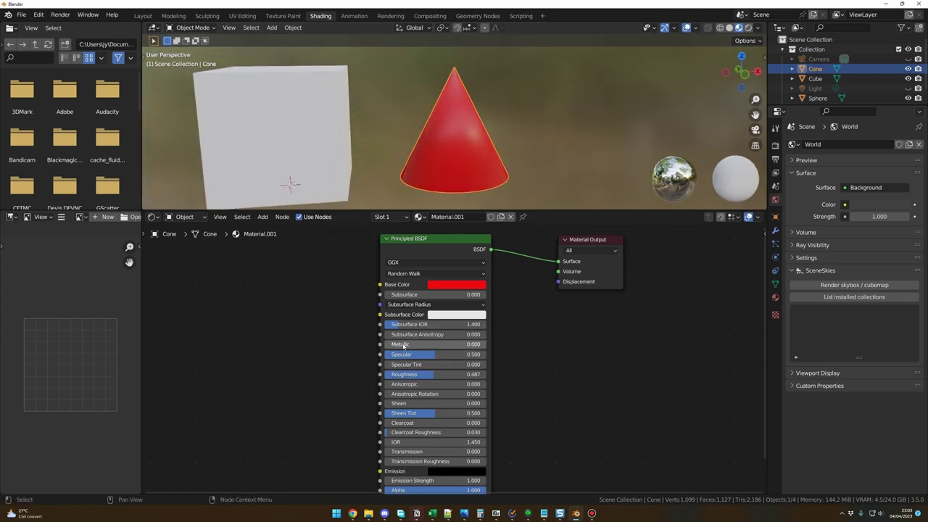
pyautogui.moveTo(392, 347); pyautogui.dragTo(473, 346)
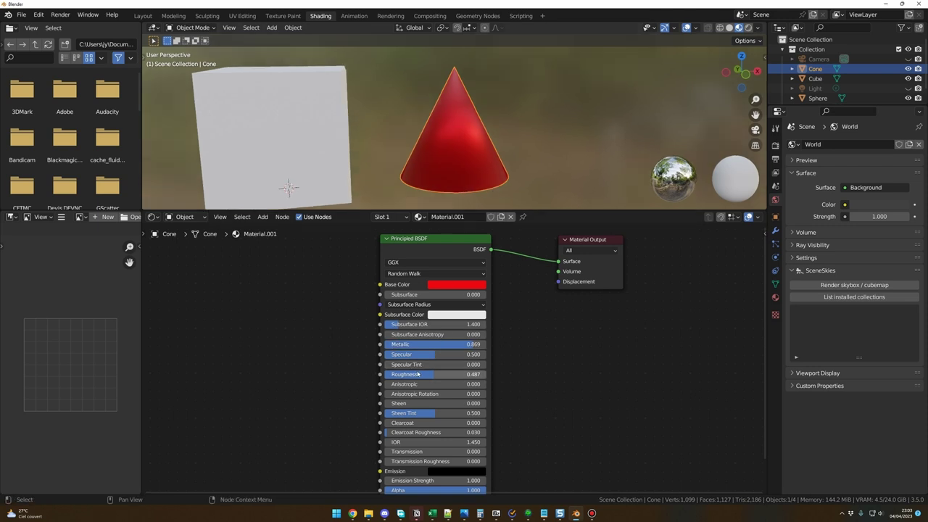
# Reduce the cone material's Roughness to about 0.042 and its Metallic value to about 0.667
pyautogui.moveTo(435, 374); pyautogui.dragTo(395, 374)
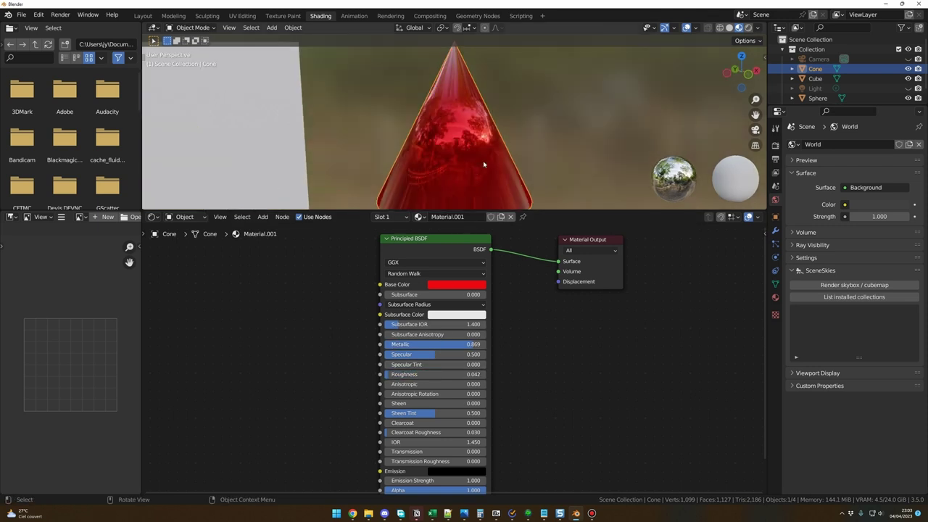
pyautogui.moveTo(406, 156); pyautogui.dragTo(470, 158, button='middle')
pyautogui.moveTo(468, 344); pyautogui.dragTo(446, 345)
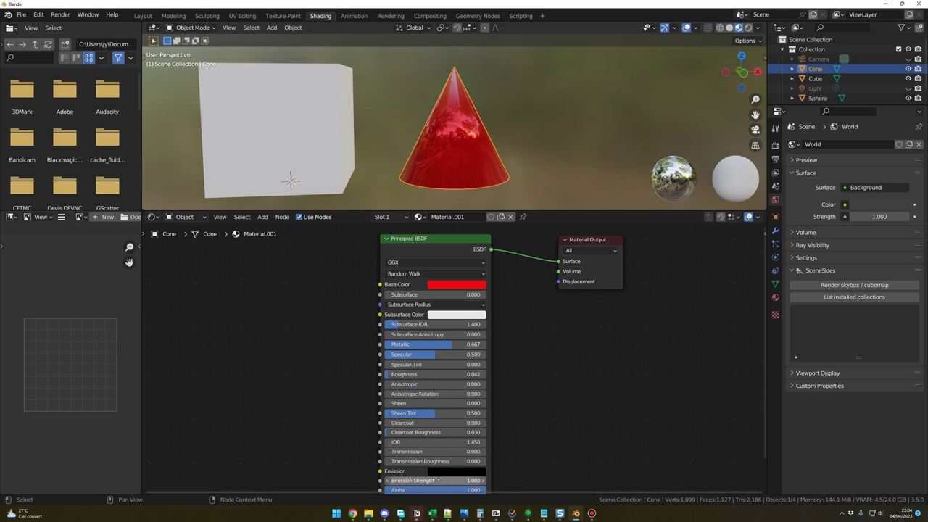
pyautogui.scroll(-2, 522, 290)
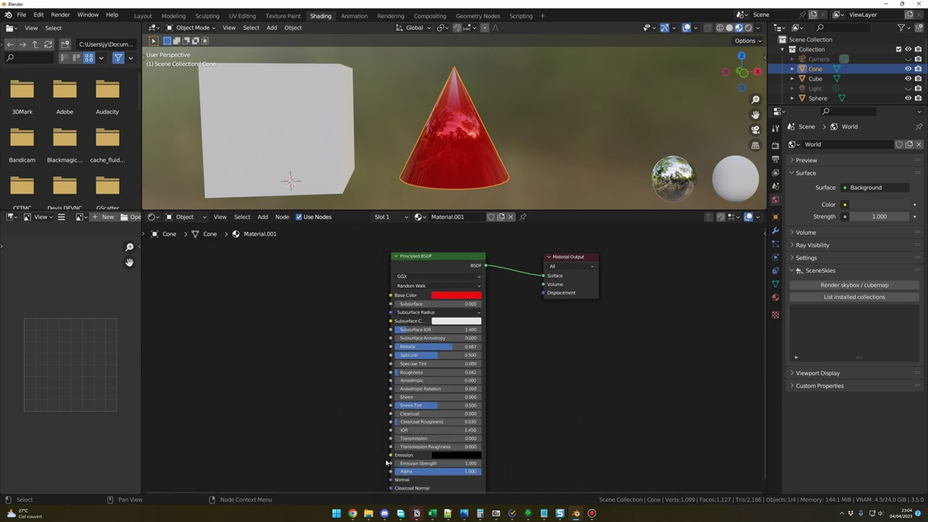
pyautogui.moveTo(519, 181); pyautogui.dragTo(540, 189, button='middle')
pyautogui.moveTo(461, 181); pyautogui.dragTo(483, 189, button='middle')
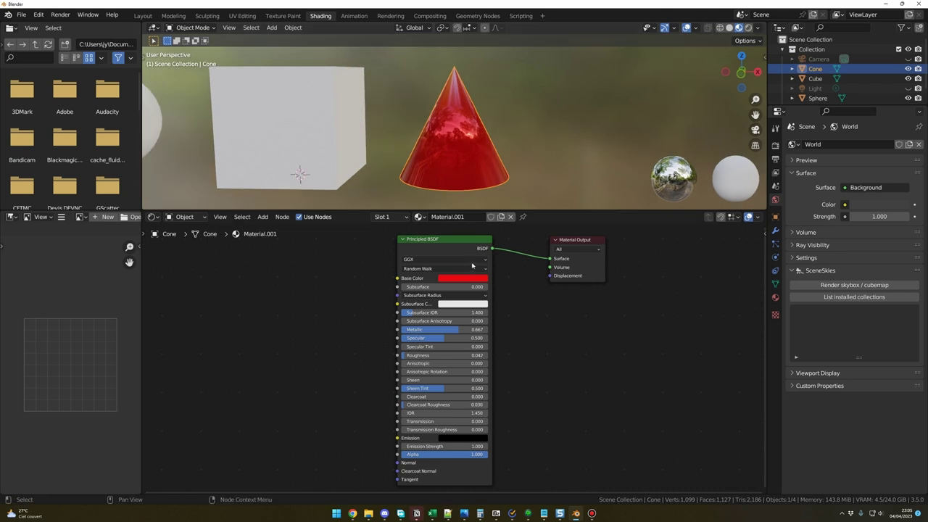
# Change the cone material's Base Color to white (hex FFFFFF), then darken it to a mid grey (hex 989898)
pyautogui.click(464, 279)
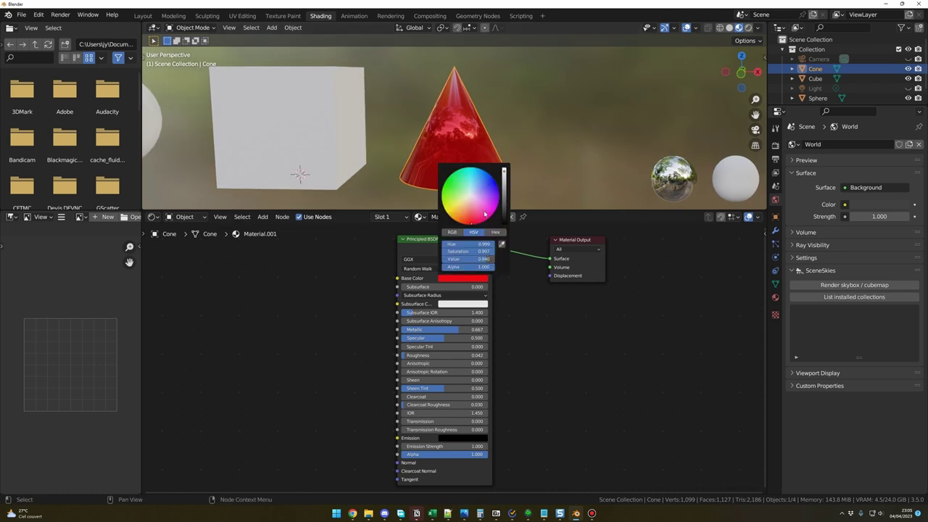
pyautogui.click(495, 232)
pyautogui.click(464, 244)
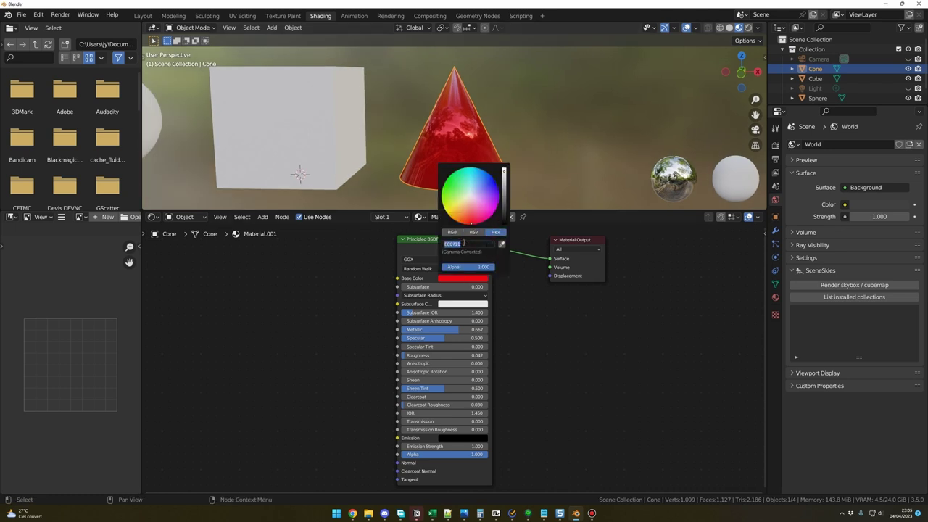
pyautogui.press('BackSpace')
pyautogui.write('FFFFFF')
pyautogui.press('Return')
pyautogui.click(464, 279)
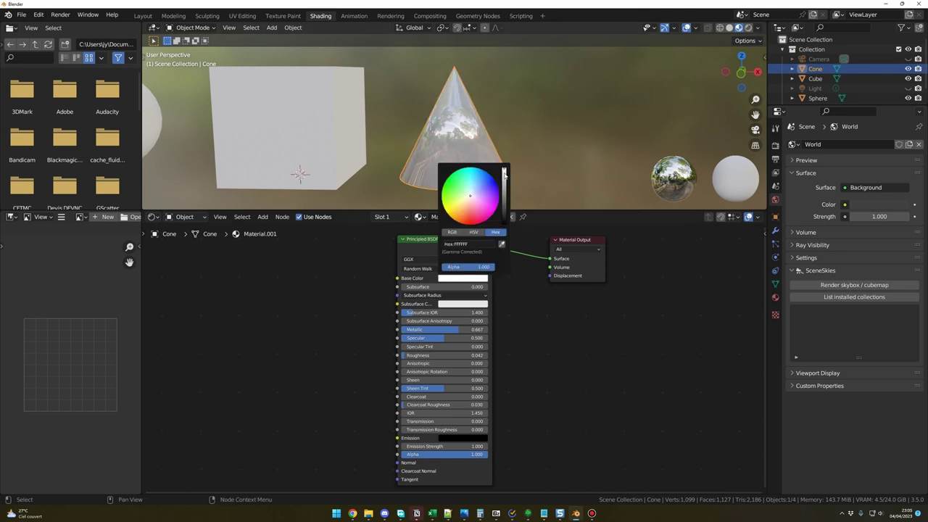
pyautogui.moveTo(504, 174); pyautogui.dragTo(504, 190)
# Set the cone material's Metallic to 1.000 and its Roughness to about 0.062
pyautogui.moveTo(460, 329); pyautogui.dragTo(487, 329)
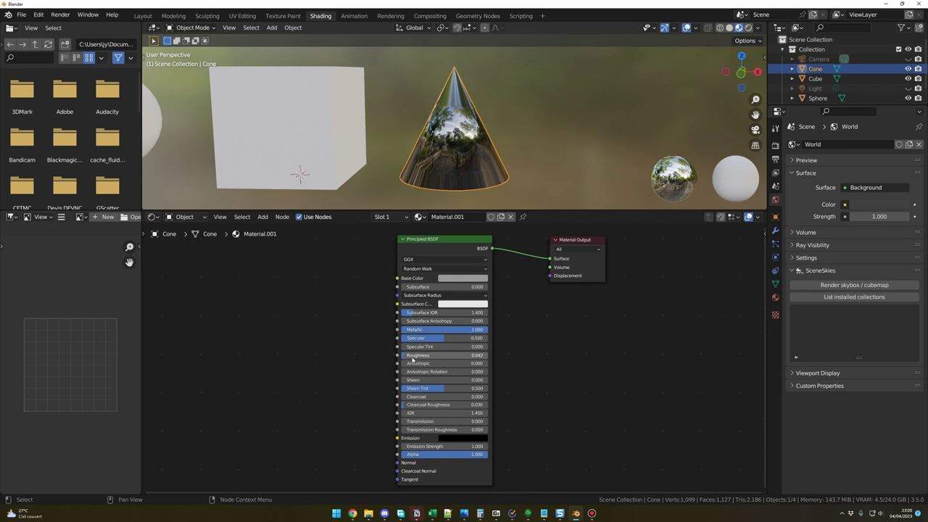
pyautogui.moveTo(438, 355); pyautogui.dragTo(402, 355)
pyautogui.moveTo(449, 181); pyautogui.dragTo(499, 164, button='middle')
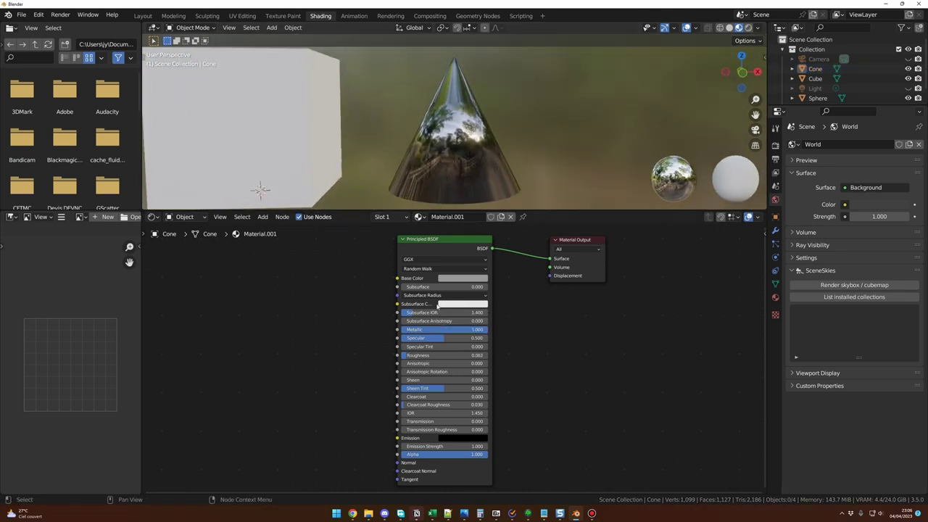
# Rename the cone's material to Metal
pyautogui.click(457, 217)
pyautogui.write('Metal')
pyautogui.press('Return')
# Assign the existing Metal material to the sphere and deselect it
pyautogui.scroll(-5, 358, 159)
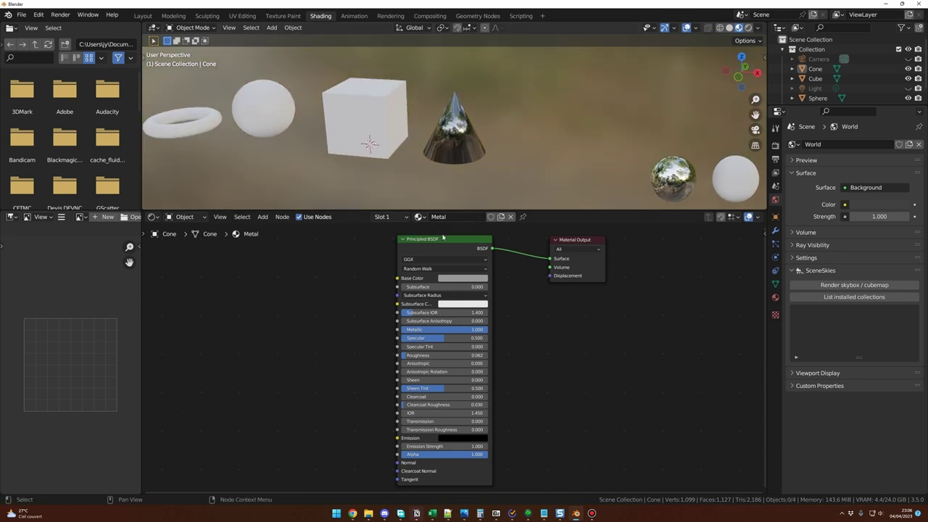
pyautogui.keyDown('shift'); pyautogui.moveTo(359, 157); pyautogui.dragTo(432, 162, button='middle'); pyautogui.keyUp('shift')
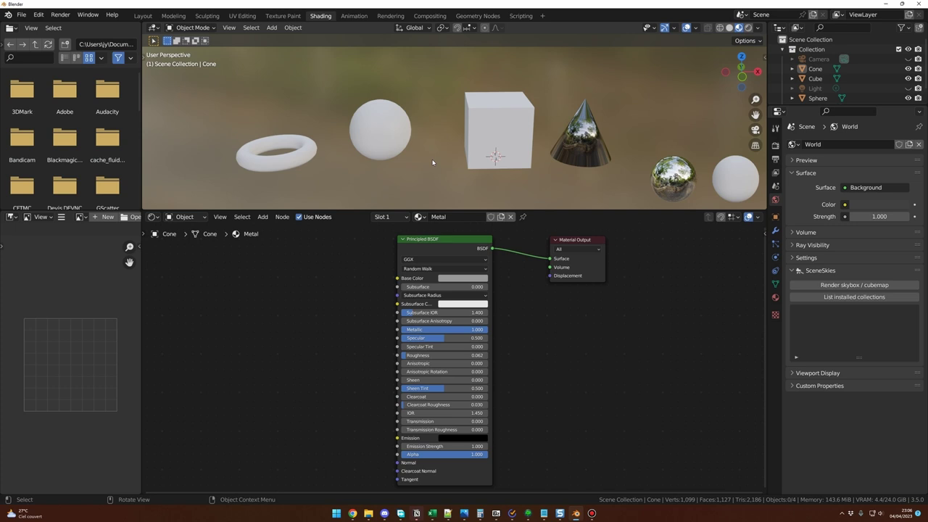
pyautogui.click(382, 132)
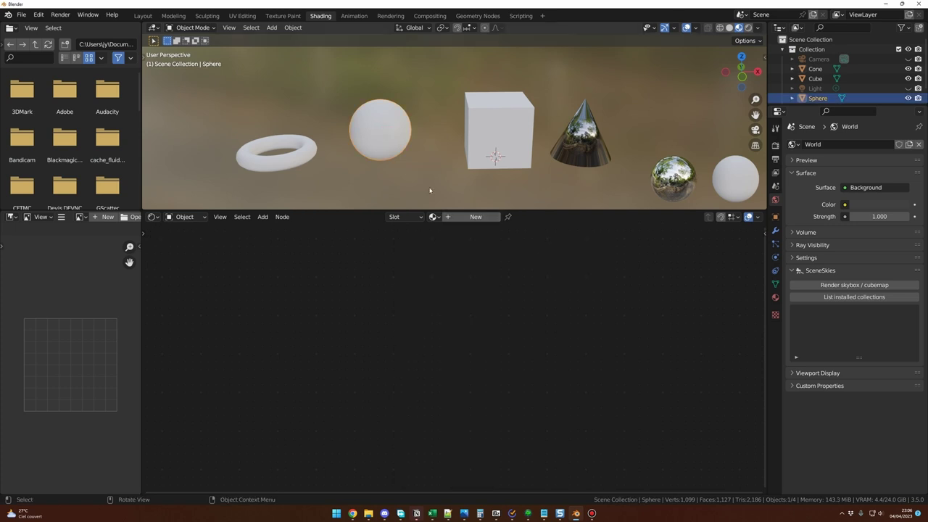
pyautogui.moveTo(429, 191); pyautogui.dragTo(424, 188, button='middle')
pyautogui.scroll(3, 424, 189)
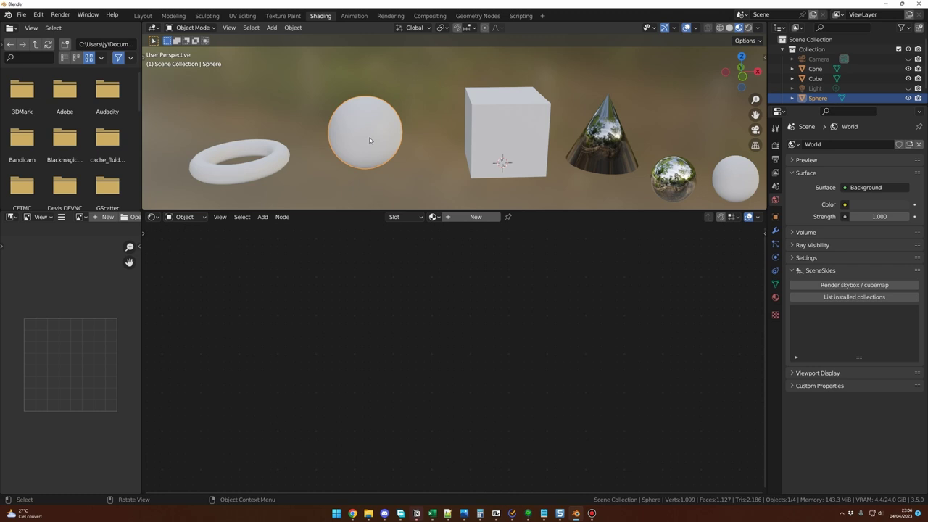
pyautogui.click(435, 216)
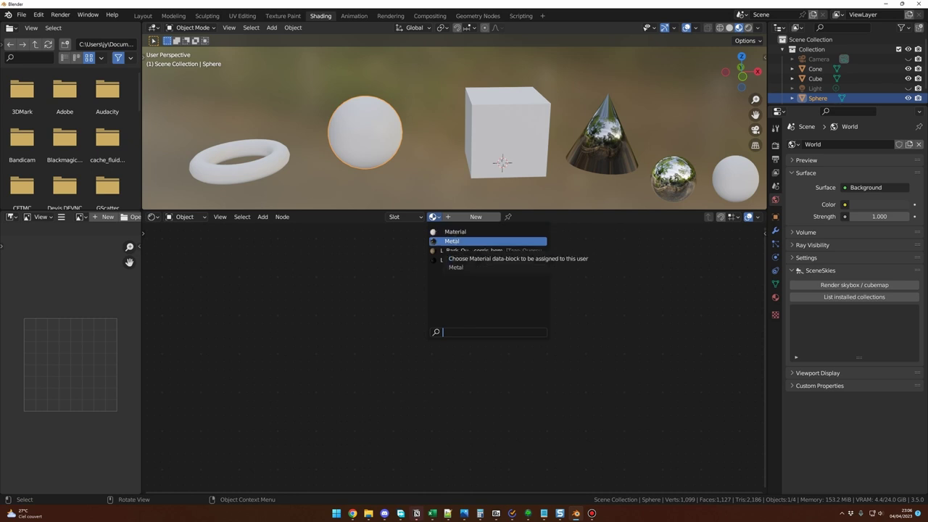
pyautogui.click(454, 241)
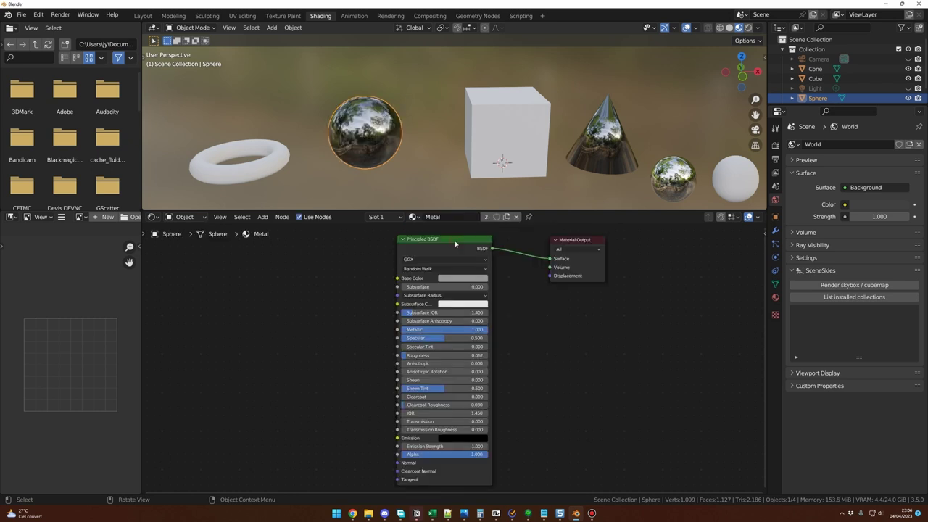
pyautogui.moveTo(399, 186)
pyautogui.mouseDown(button='middle')
pyautogui.moveTo(464, 182)
pyautogui.moveTo(361, 177)
pyautogui.moveTo(416, 168)
pyautogui.moveTo(404, 171)
pyautogui.mouseUp(button='middle')
pyautogui.click(401, 185)
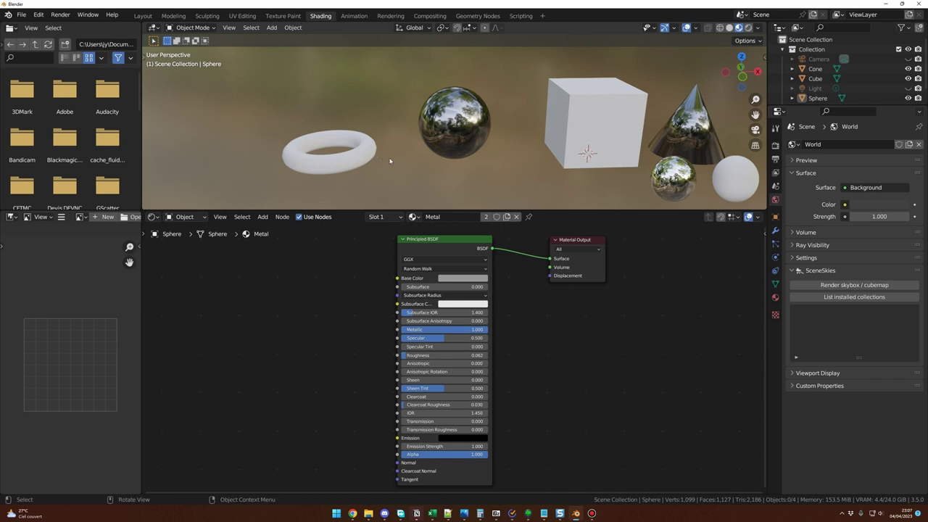
# Assign the existing Metal material to the torus and deselect it
pyautogui.click(346, 163)
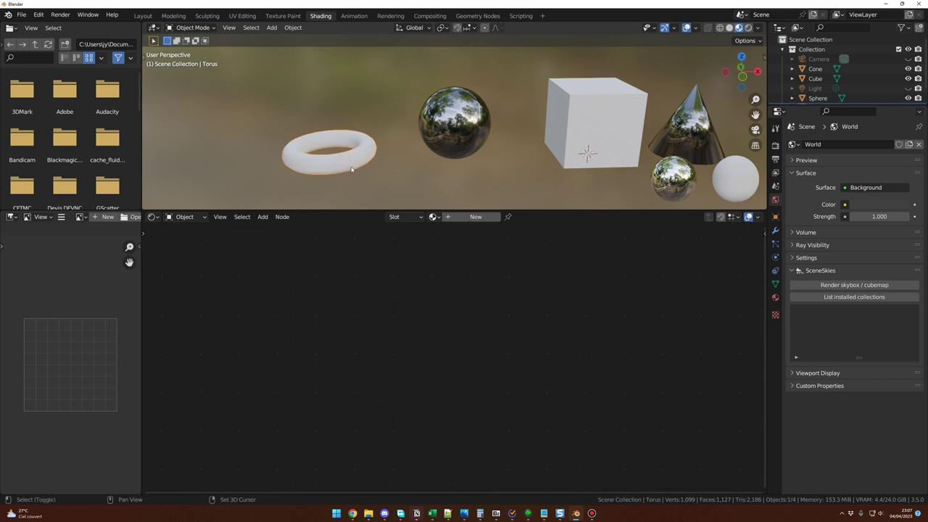
pyautogui.keyDown('shift'); pyautogui.moveTo(347, 164); pyautogui.dragTo(477, 172, button='middle'); pyautogui.keyUp('shift')
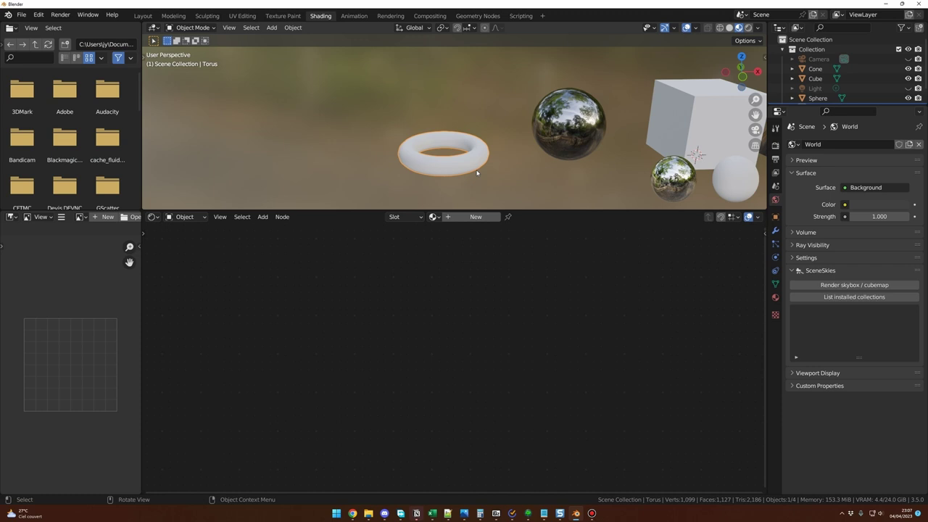
pyautogui.scroll(3, 477, 173)
pyautogui.scroll(2, 505, 169)
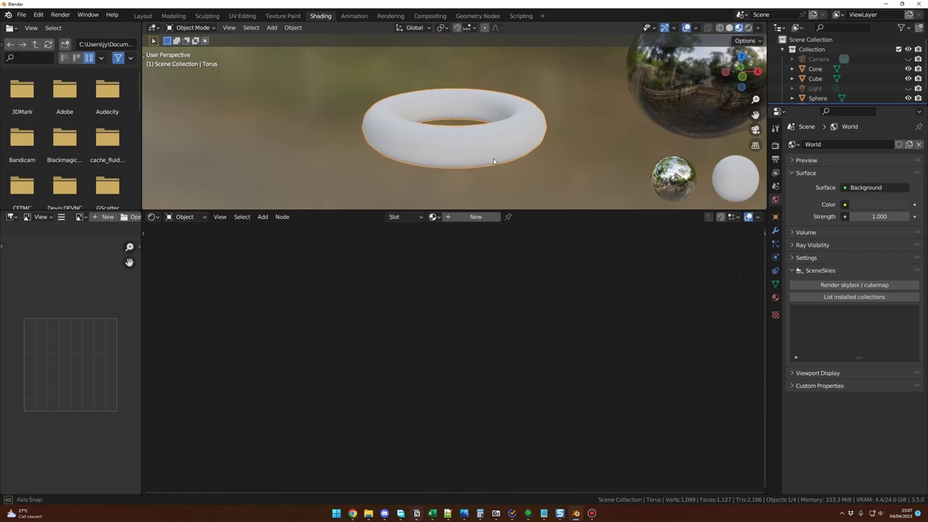
pyautogui.moveTo(505, 180); pyautogui.dragTo(515, 169, button='middle')
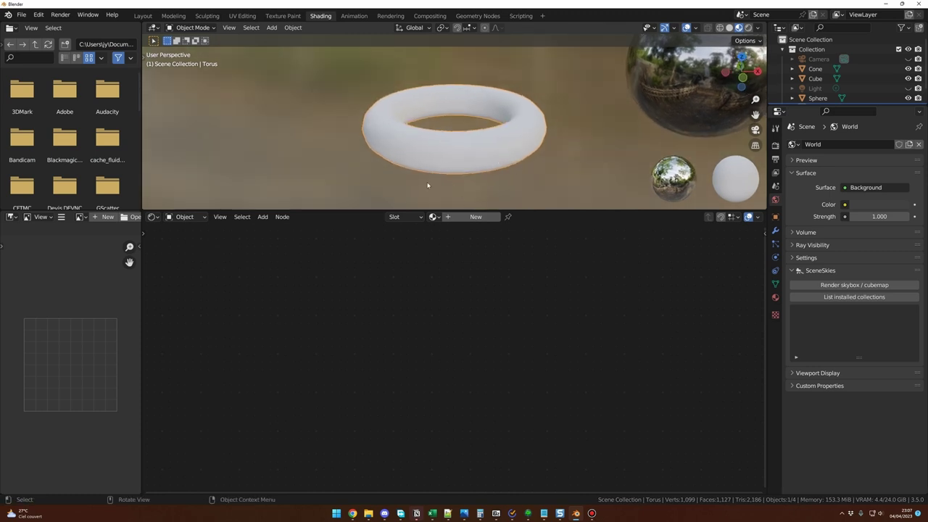
pyautogui.click(434, 217)
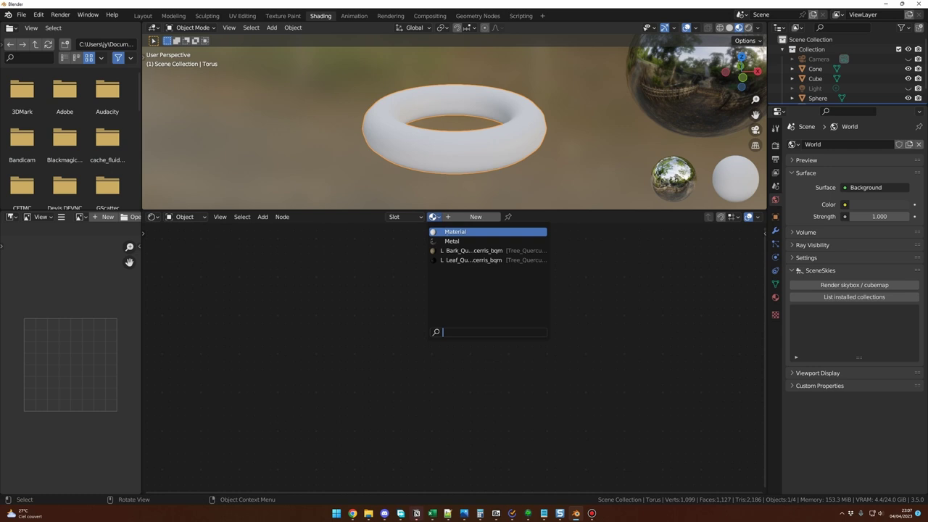
pyautogui.click(451, 241)
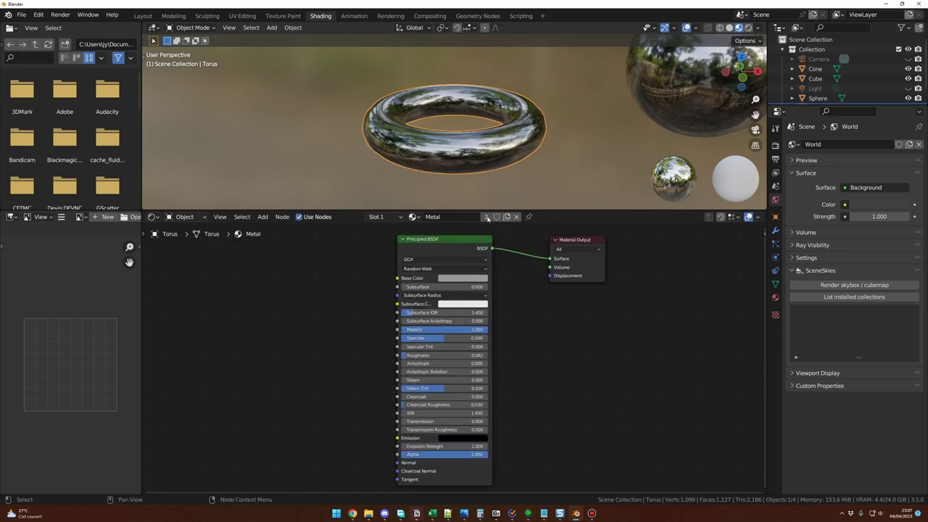
pyautogui.click(561, 168)
pyautogui.moveTo(540, 160); pyautogui.dragTo(550, 164, button='middle')
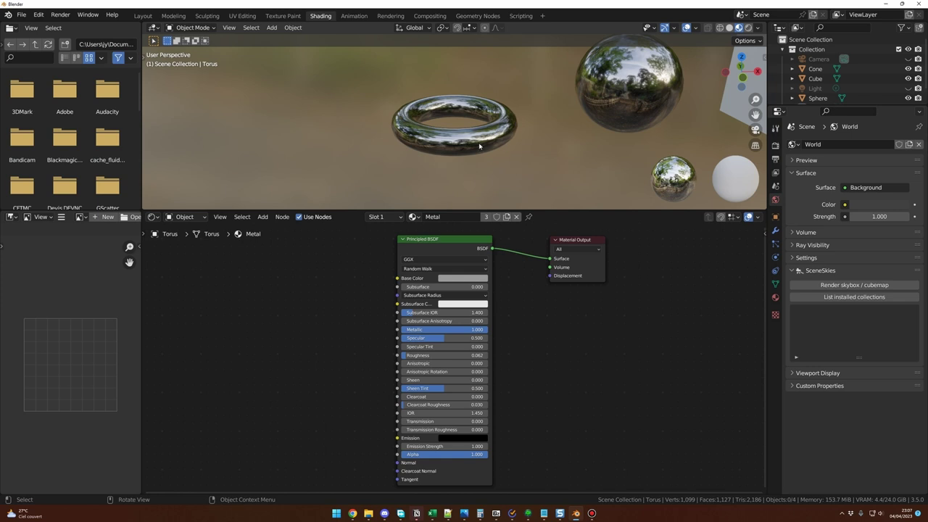
# Try a darker Base Color on the Metal material shared by the torus, sphere and cone
pyautogui.scroll(1, 478, 146)
pyautogui.click(461, 279)
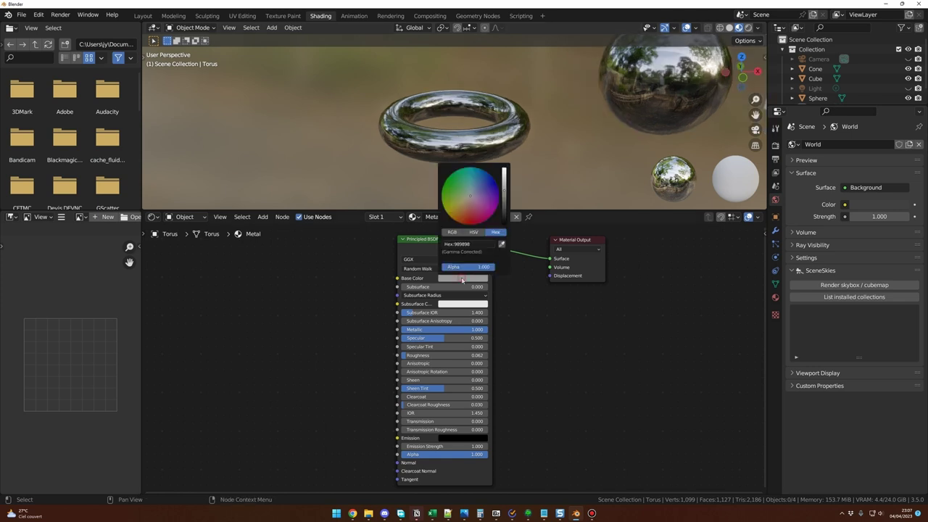
pyautogui.moveTo(506, 192); pyautogui.dragTo(505, 209)
pyautogui.scroll(-5, 563, 181)
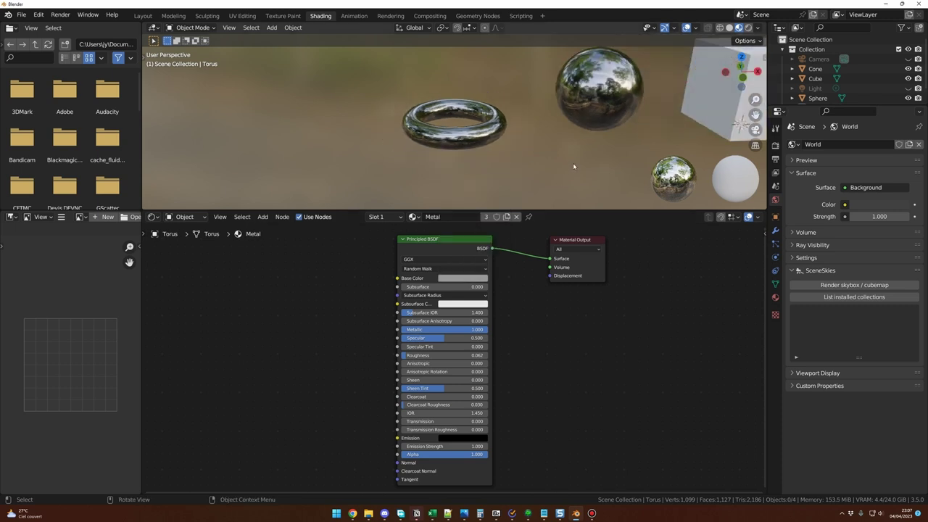
# Duplicate the Metal material on the torus so the torus uses its own independent copy
pyautogui.moveTo(511, 174)
pyautogui.mouseDown(button='middle')
pyautogui.moveTo(496, 168)
pyautogui.moveTo(519, 174)
pyautogui.mouseUp(button='middle')
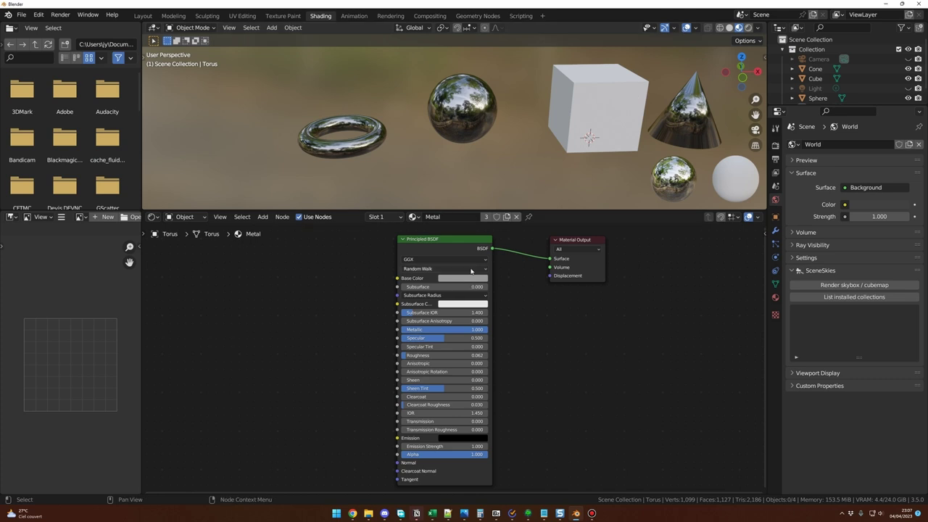
pyautogui.scroll(3, 457, 180)
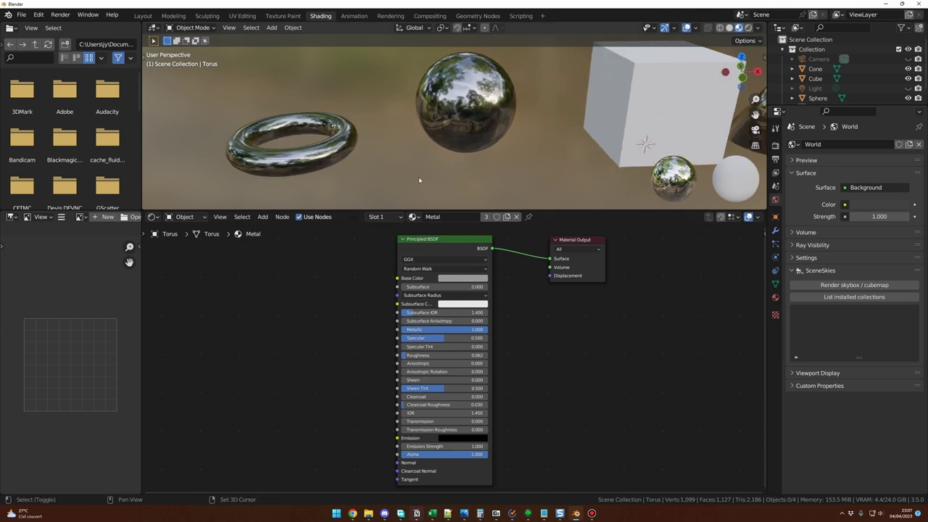
pyautogui.moveTo(418, 176); pyautogui.dragTo(449, 185, button='middle')
pyautogui.moveTo(467, 113); pyautogui.dragTo(517, 152, button='middle')
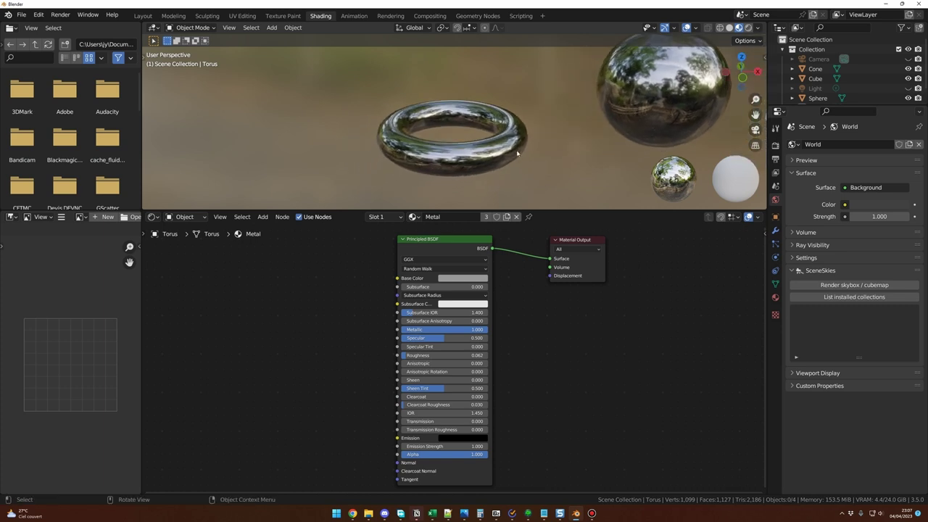
pyautogui.click(507, 217)
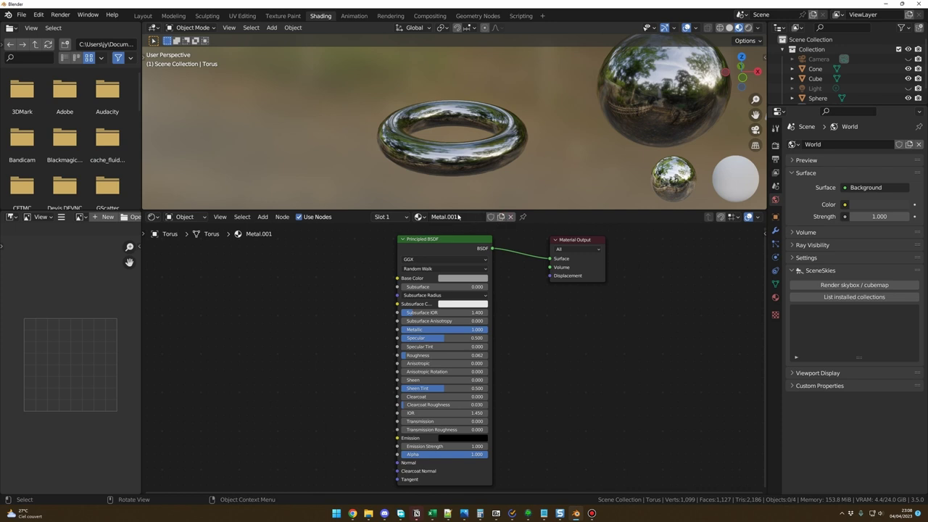
# Rename the torus's duplicated material to Metal.dark
pyautogui.click(419, 217)
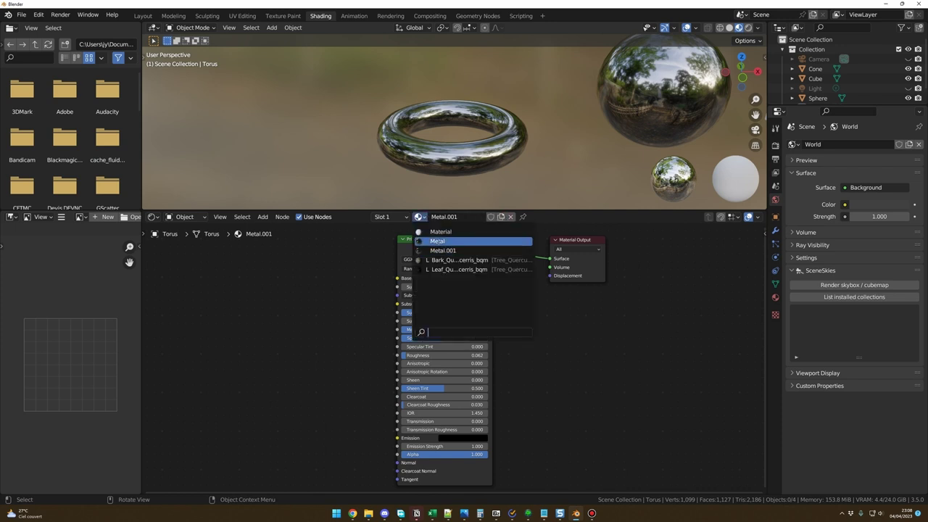
pyautogui.click(462, 216)
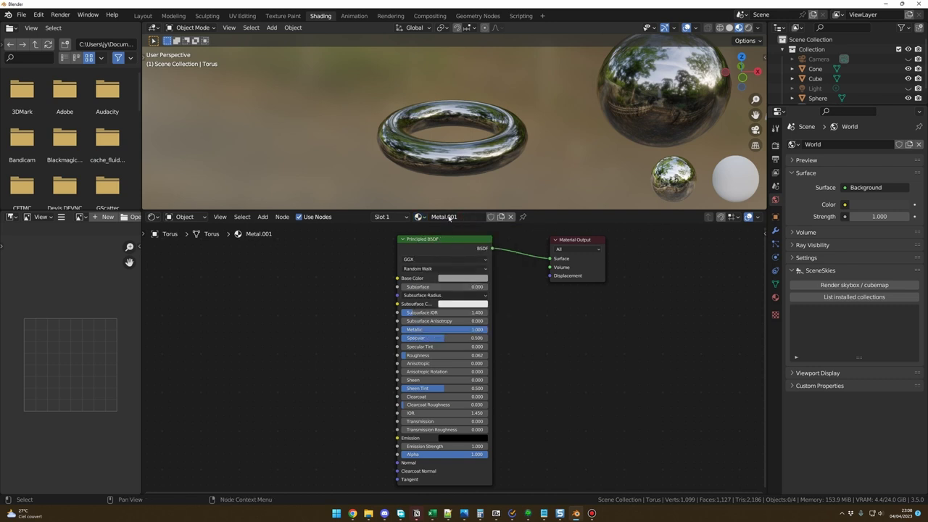
pyautogui.press('BackSpace')
pyautogui.press('BackSpace')
pyautogui.press('BackSpace')
pyautogui.write('dark')
pyautogui.press('Return')
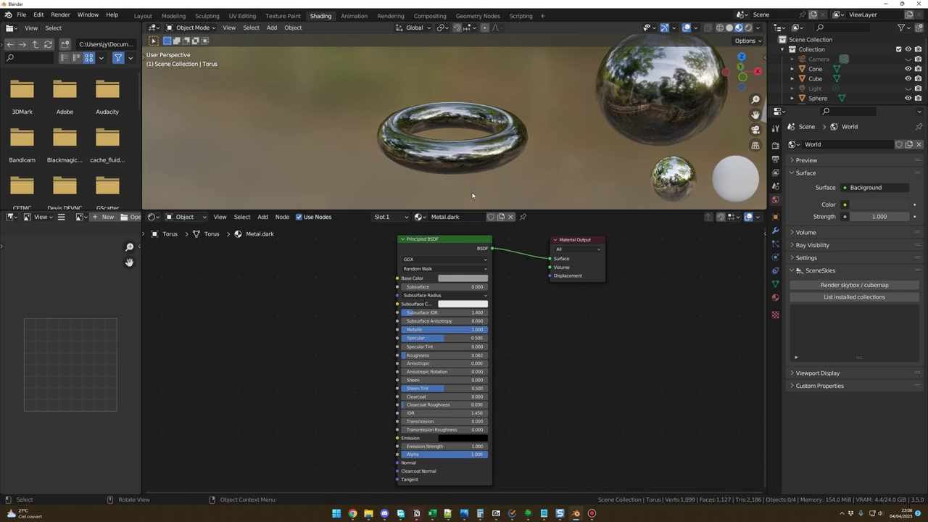
# Darken the Base Color of the torus's Metal.dark material to near black, and check the sphere's Metal material for comparison
pyautogui.click(471, 278)
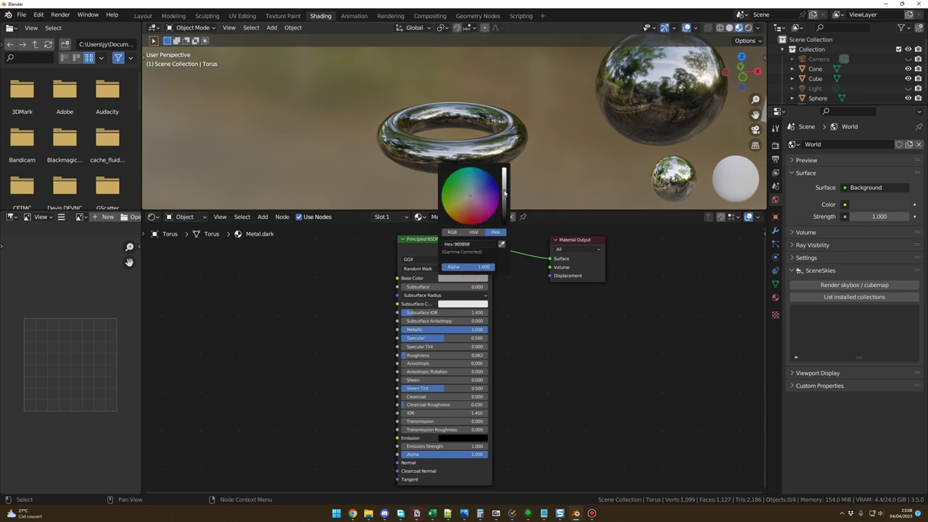
pyautogui.moveTo(505, 193); pyautogui.dragTo(504, 211)
pyautogui.scroll(-5, 548, 170)
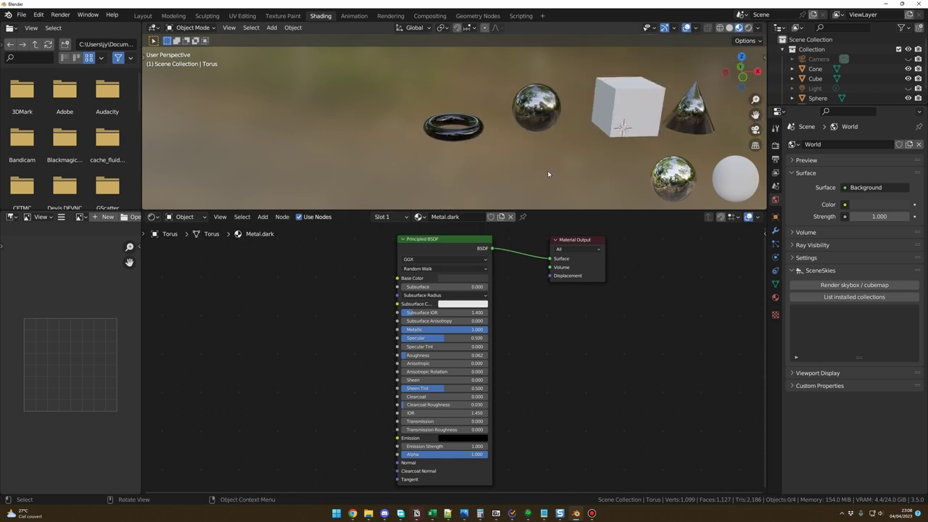
pyautogui.moveTo(544, 174); pyautogui.dragTo(348, 136, button='middle')
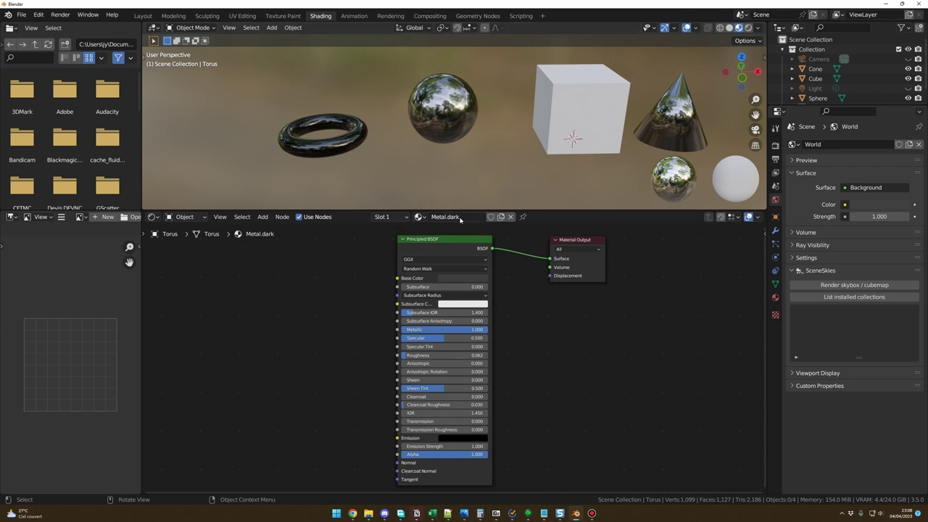
pyautogui.click(456, 110)
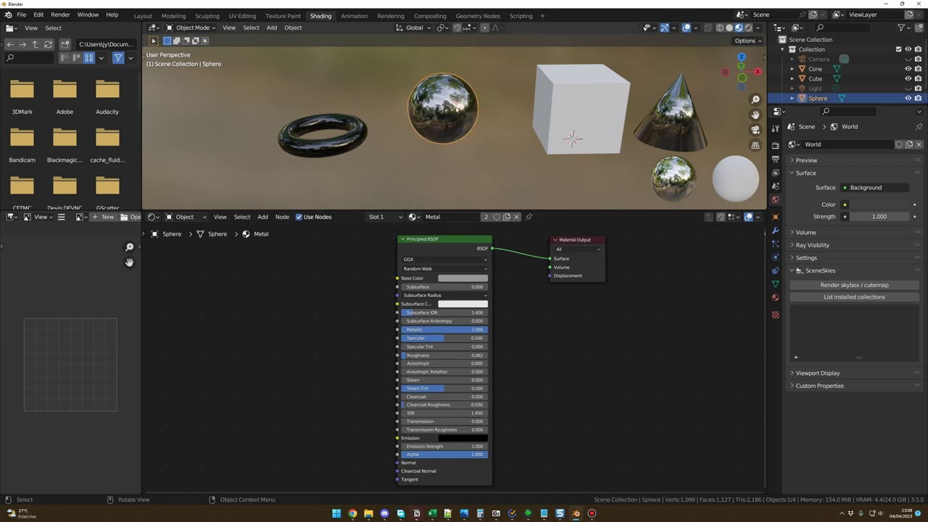
pyautogui.click(411, 176)
pyautogui.scroll(3, 406, 180)
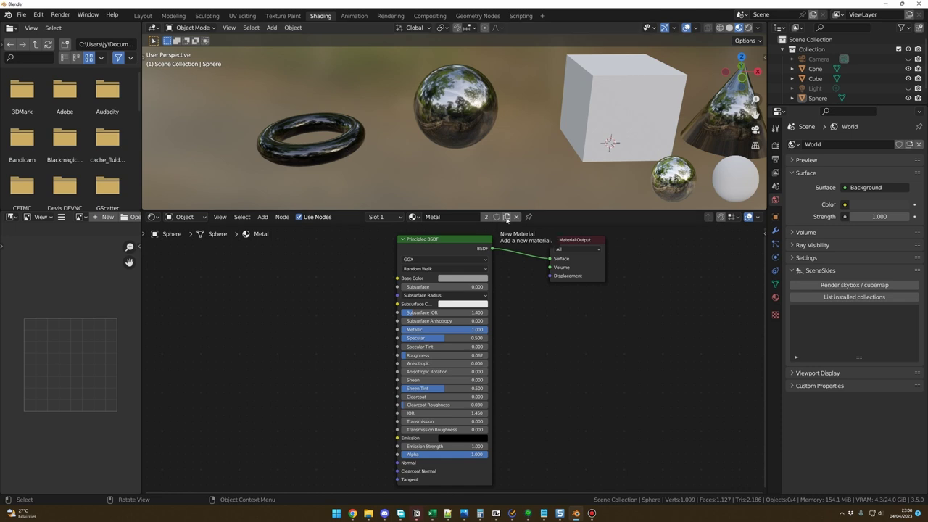
pyautogui.moveTo(421, 174); pyautogui.dragTo(390, 177, button='middle')
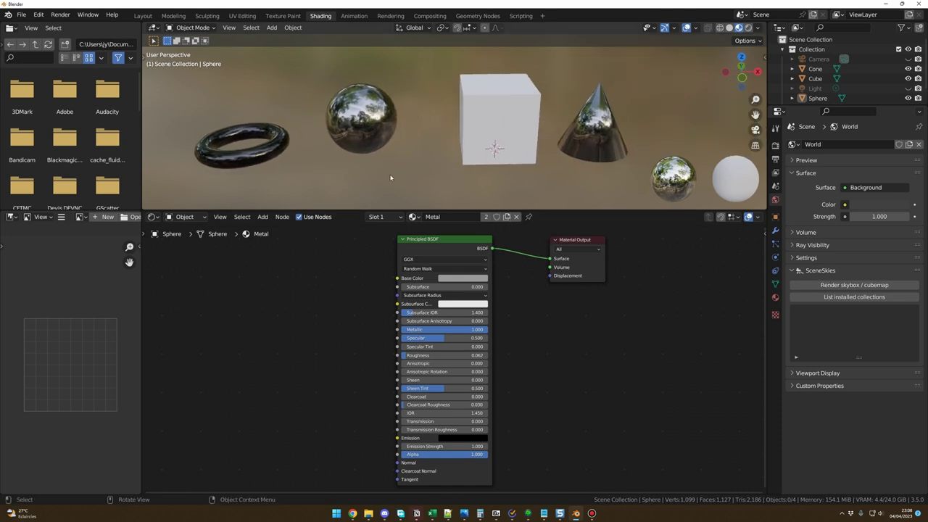
# Assign the existing Metal.dark material to the cube in place of its default material
pyautogui.click(502, 117)
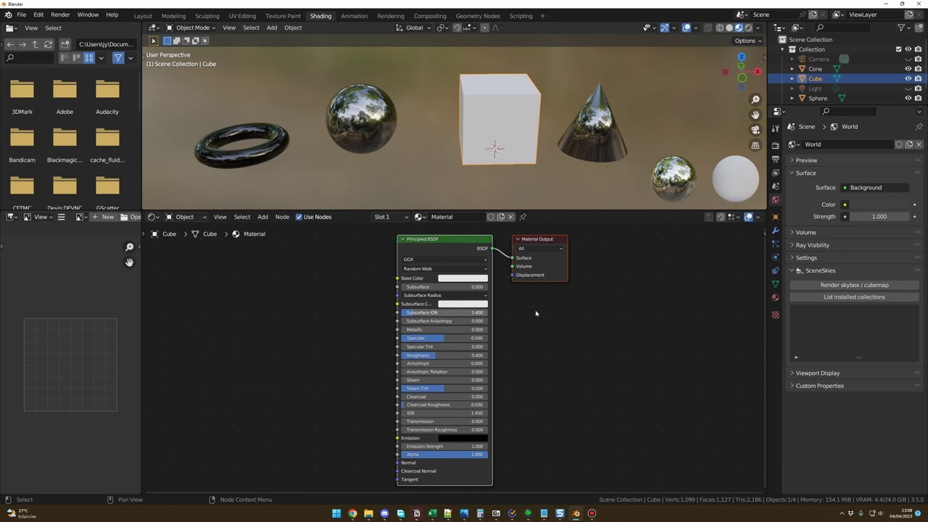
pyautogui.click(598, 290)
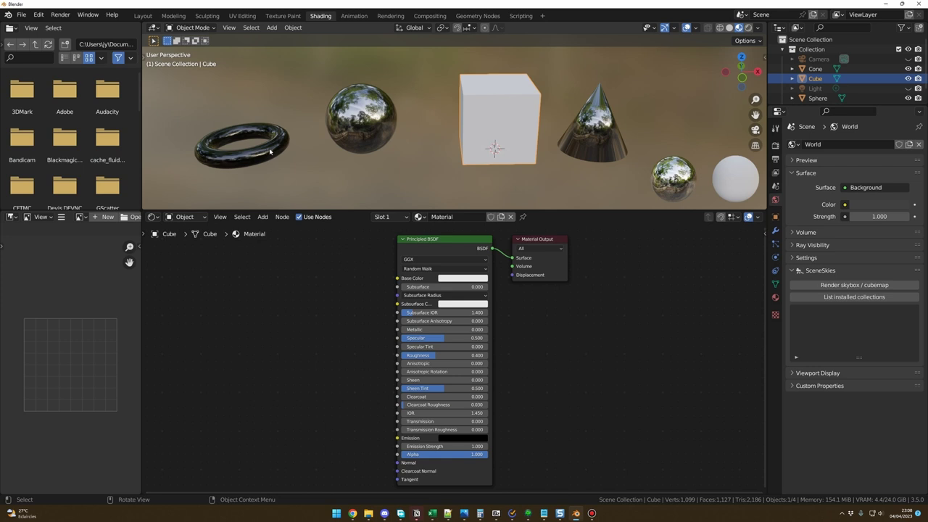
pyautogui.click(420, 216)
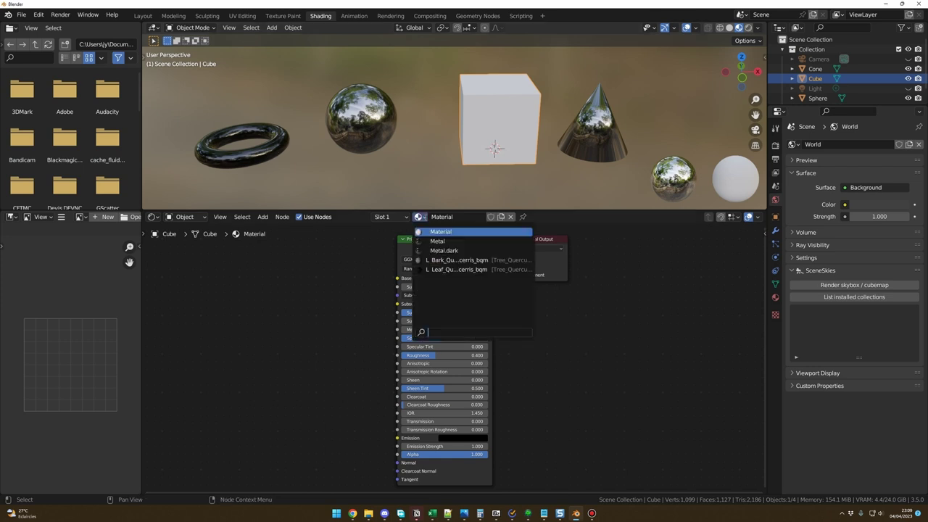
pyautogui.click(443, 250)
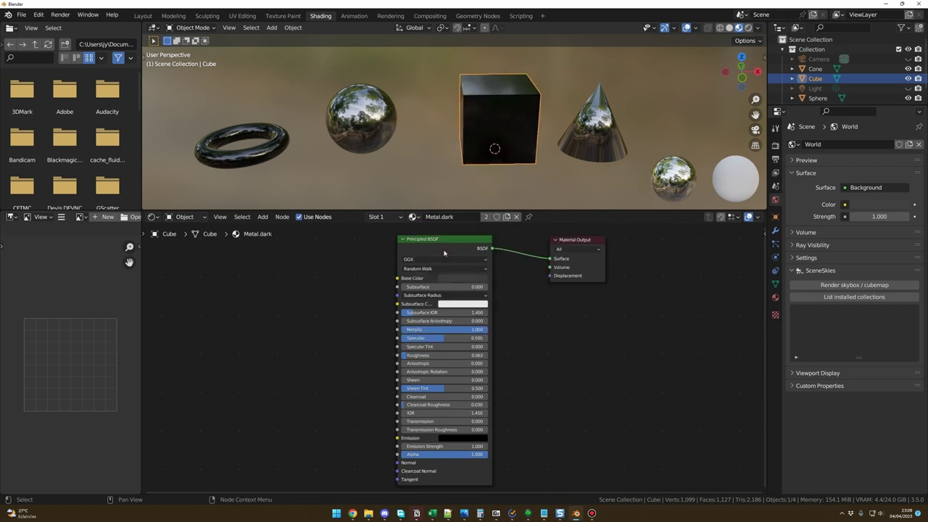
pyautogui.moveTo(467, 177)
pyautogui.mouseDown(button='middle')
pyautogui.moveTo(542, 169)
pyautogui.moveTo(450, 174)
pyautogui.mouseUp(button='middle')
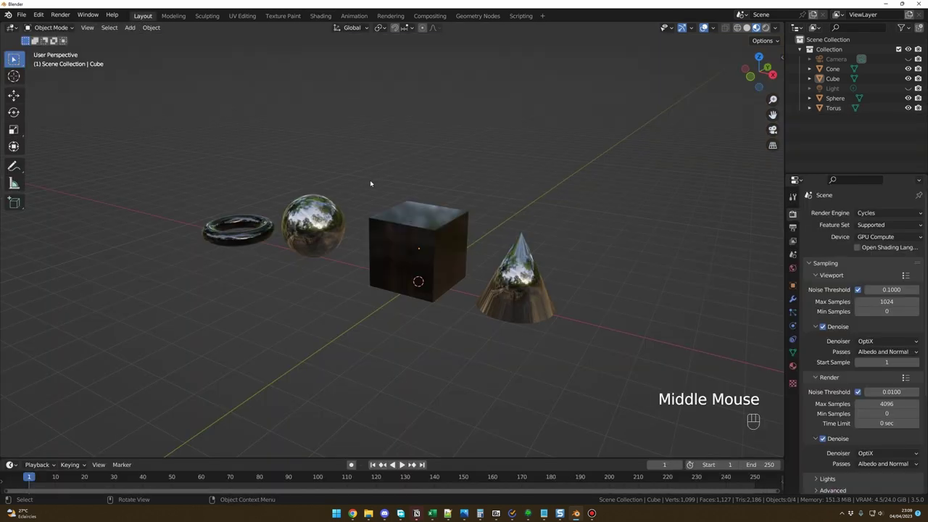
# Save the Blender file as training-1.blend in the D:\blender\Project folder
pyautogui.moveTo(370, 180)
pyautogui.keyDown('shift'); pyautogui.mouseDown(button='middle')
pyautogui.moveTo(428, 192)
pyautogui.moveTo(424, 167)
pyautogui.mouseUp(button='middle'); pyautogui.keyUp('shift')
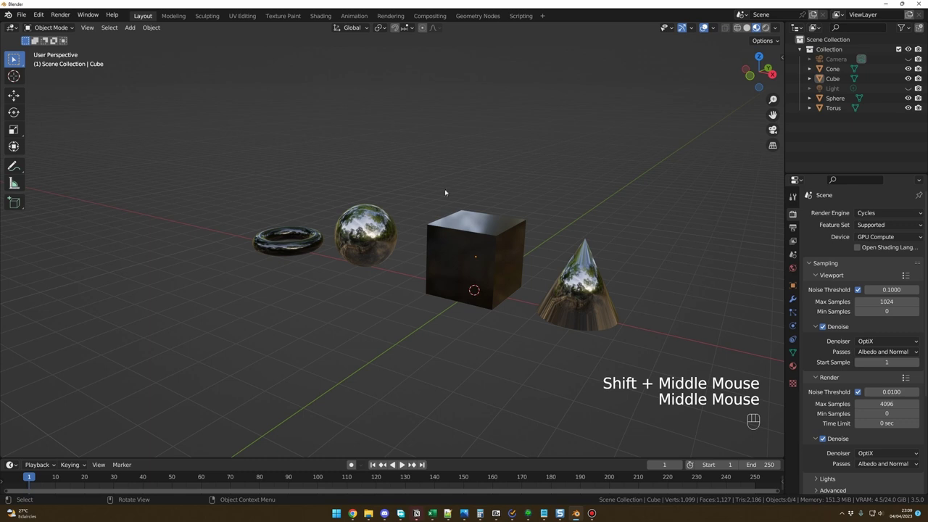
pyautogui.click(408, 159)
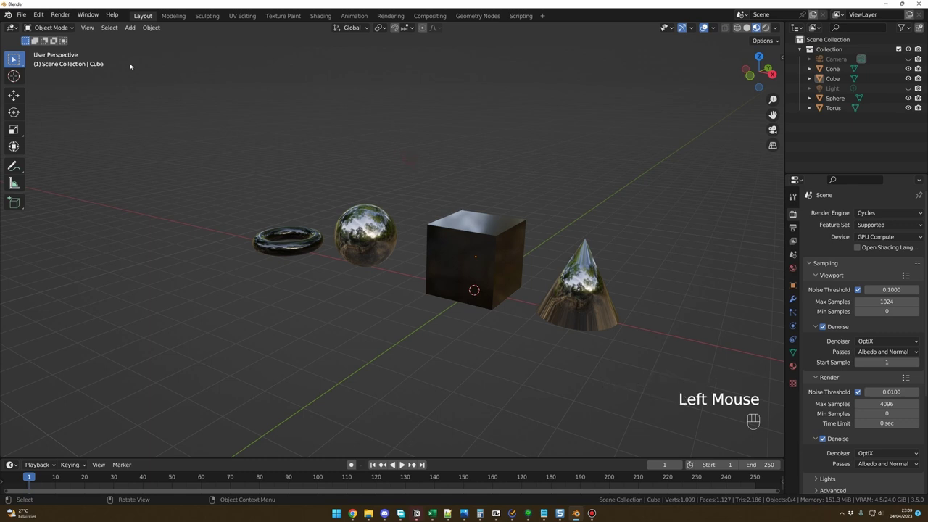
pyautogui.click(21, 15)
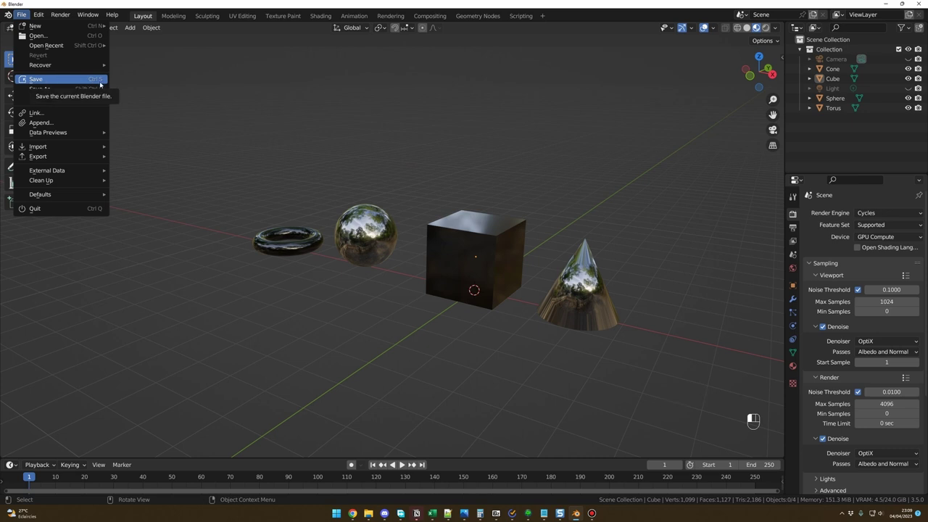
pyautogui.click(237, 130)
pyautogui.hotkey('ctrl', 's')
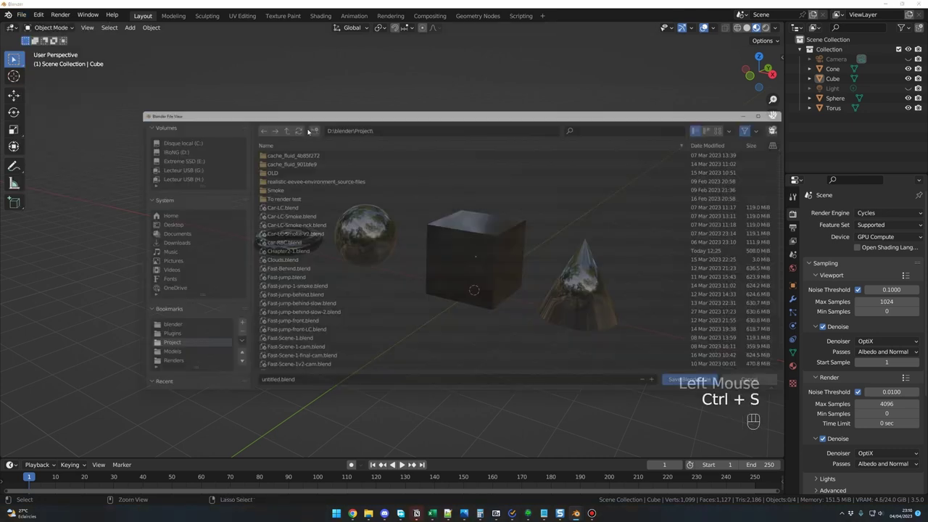
pyautogui.click(271, 392)
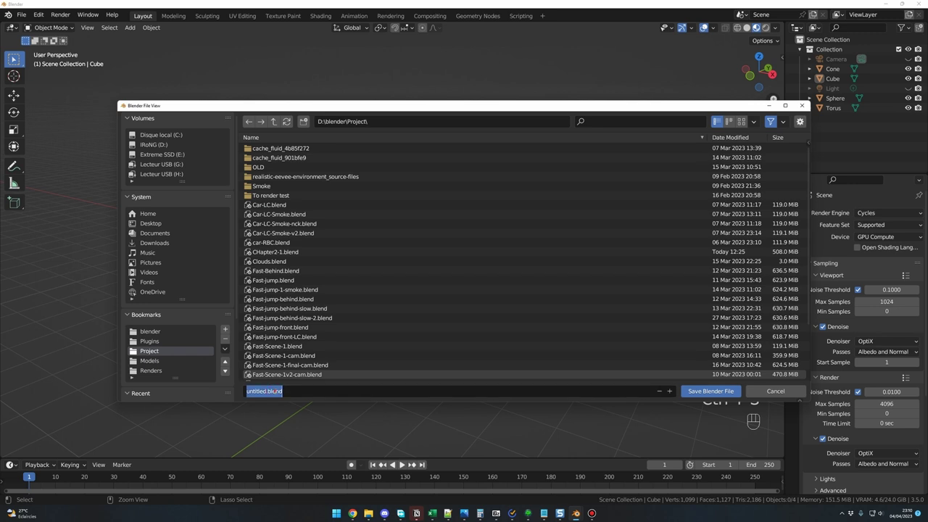
pyautogui.doubleClick(261, 391)
pyautogui.write('trainin')
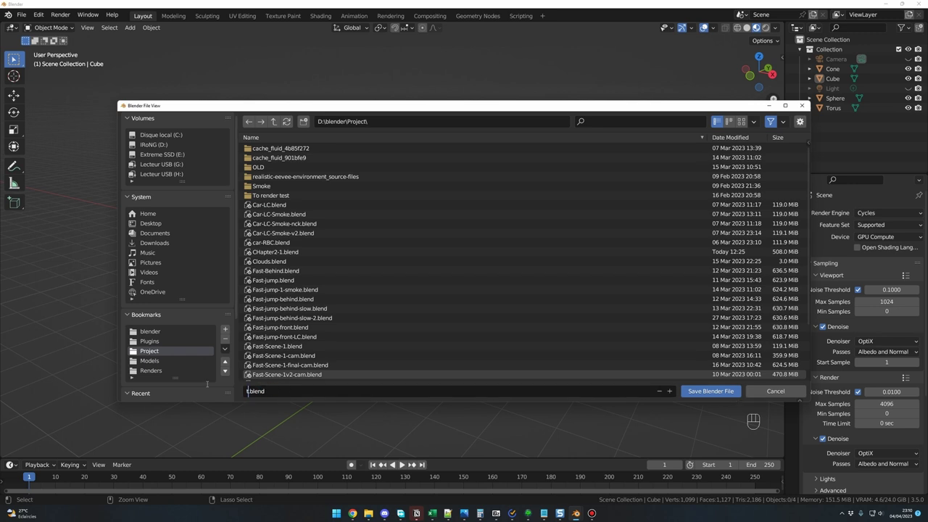
pyautogui.write('g-1')
pyautogui.click(709, 392)
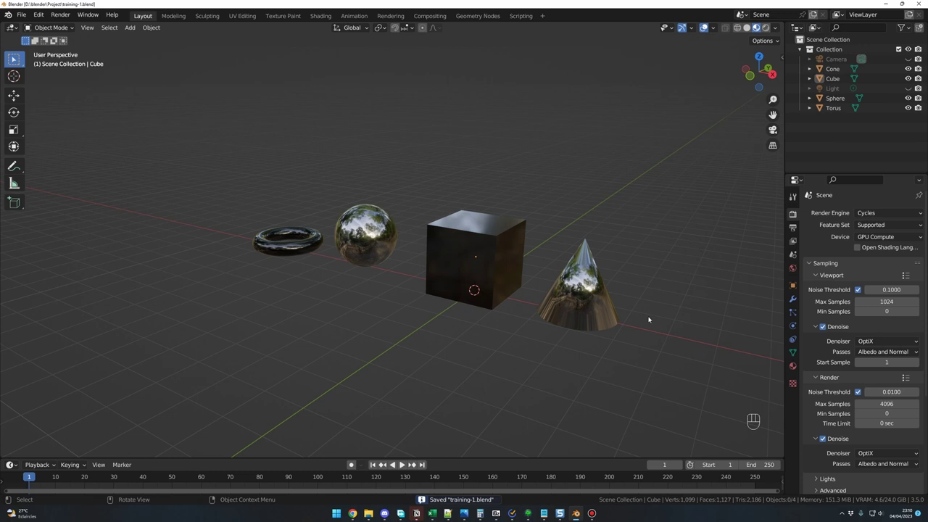
# Save the training-1 file again under its existing name with a closer view of the objects
pyautogui.moveTo(648, 319); pyautogui.dragTo(591, 320, button='middle')
pyautogui.scroll(2, 632, 316)
pyautogui.scroll(1, 616, 315)
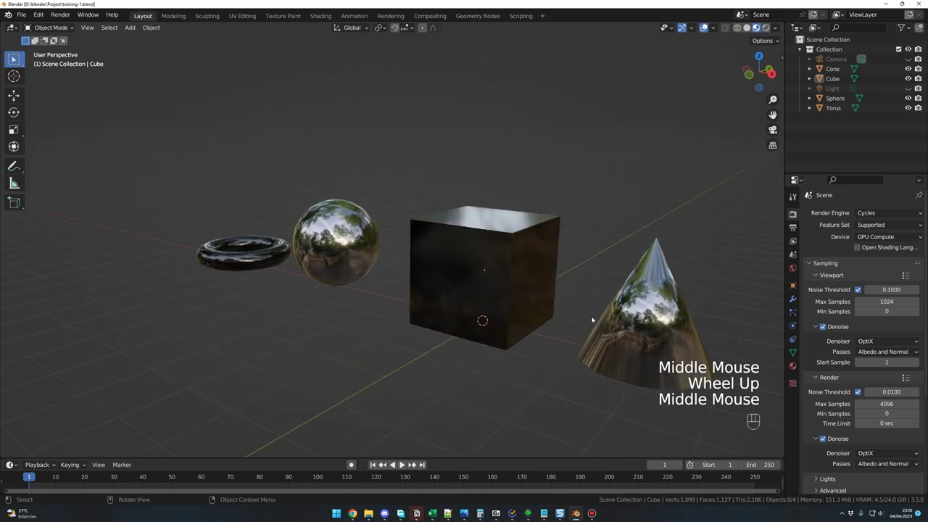
pyautogui.click(411, 362)
pyautogui.hotkey('ctrl', 's')
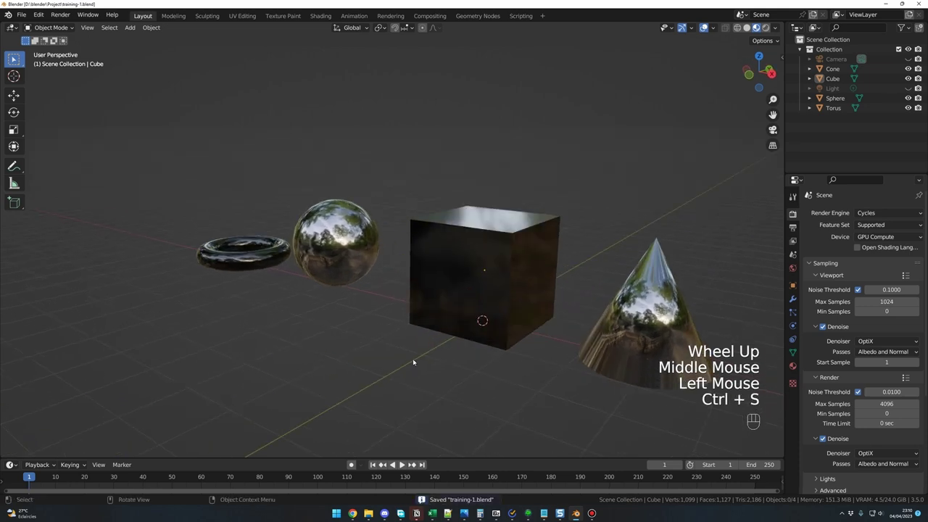
# Select the Camera in the scene collection, hide it in the viewport and show it again
pyautogui.moveTo(413, 362); pyautogui.dragTo(440, 358, button='middle')
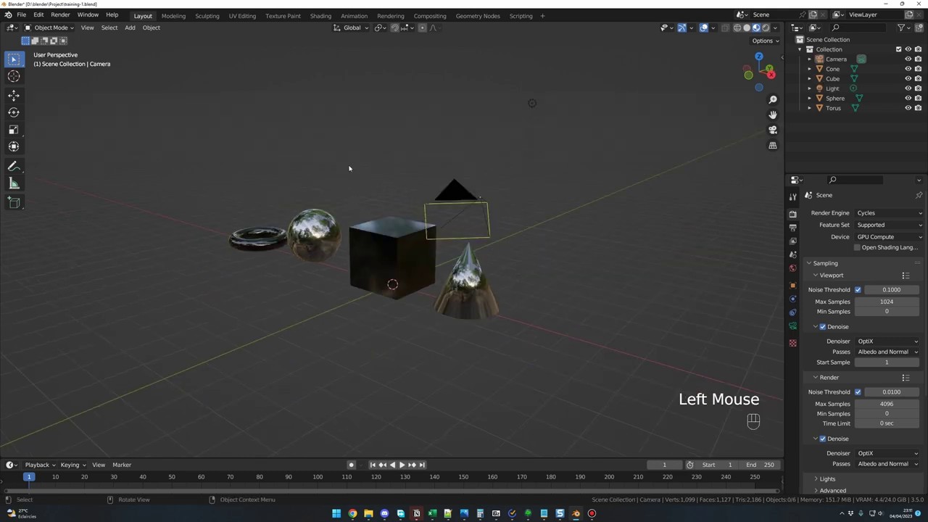
pyautogui.moveTo(353, 170); pyautogui.dragTo(362, 161, button='middle')
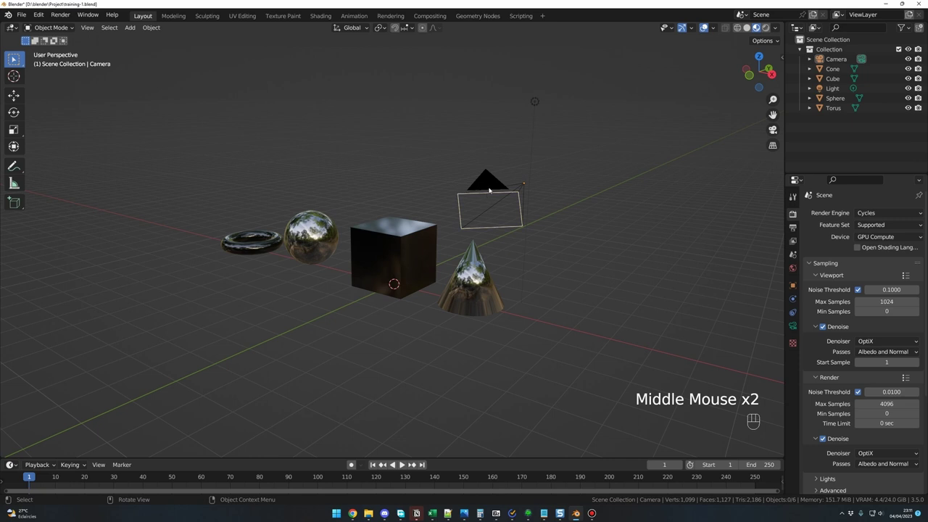
pyautogui.click(835, 59)
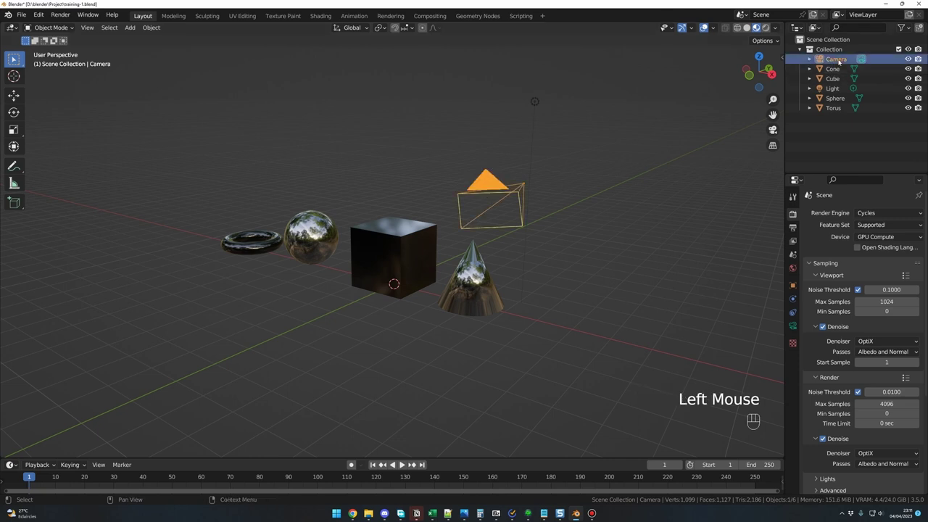
pyautogui.doubleClick(845, 140)
pyautogui.click(845, 140)
pyautogui.click(908, 59)
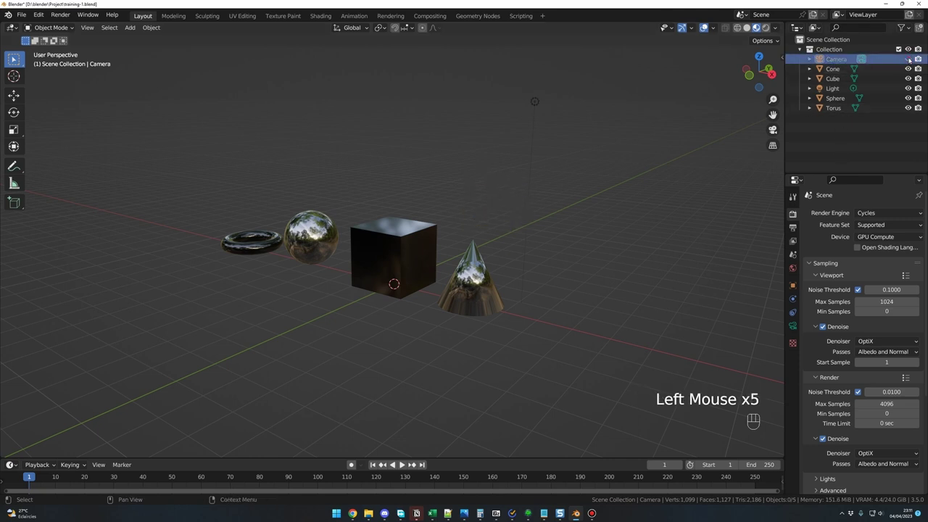
pyautogui.click(908, 59)
pyautogui.moveTo(587, 211); pyautogui.dragTo(584, 211, button='middle')
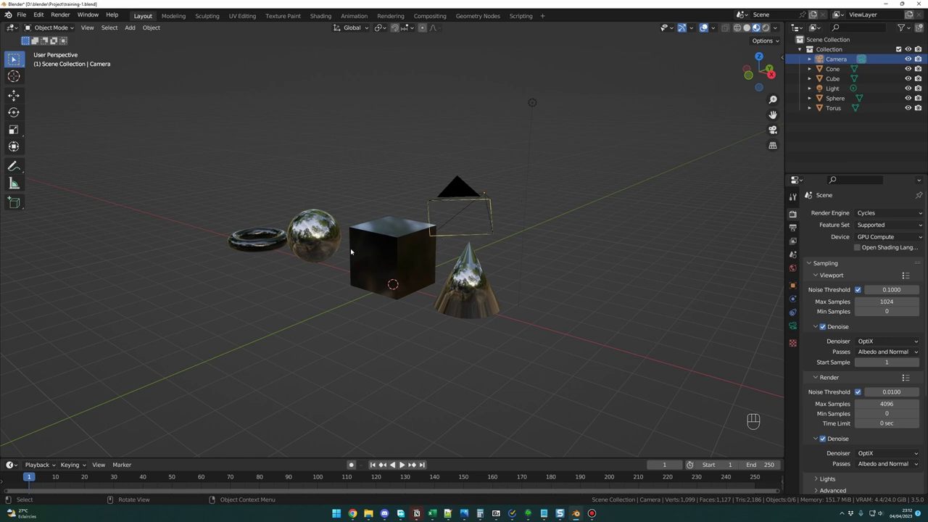
pyautogui.moveTo(405, 331)
pyautogui.mouseDown(button='middle')
pyautogui.moveTo(379, 326)
pyautogui.moveTo(409, 323)
pyautogui.mouseUp(button='middle')
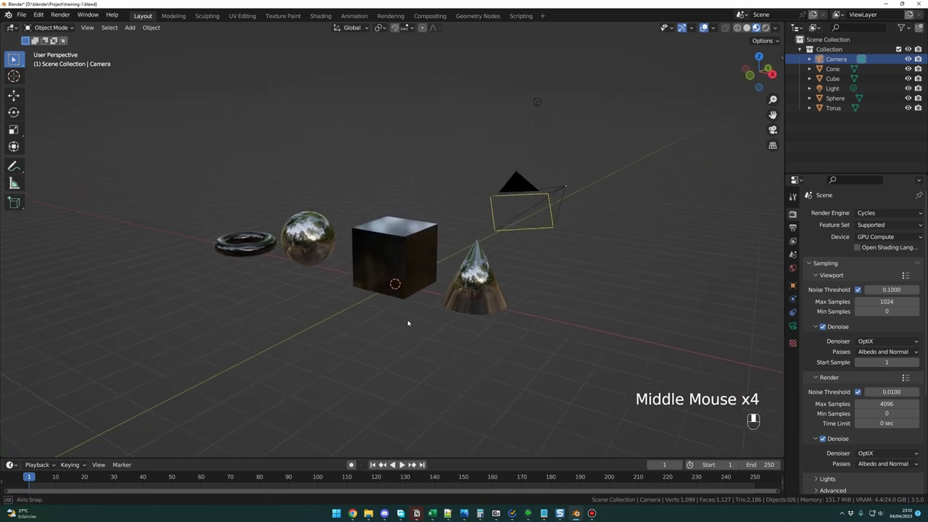
# Render a still image from the camera, view the result in its render window and close that window
pyautogui.click(60, 16)
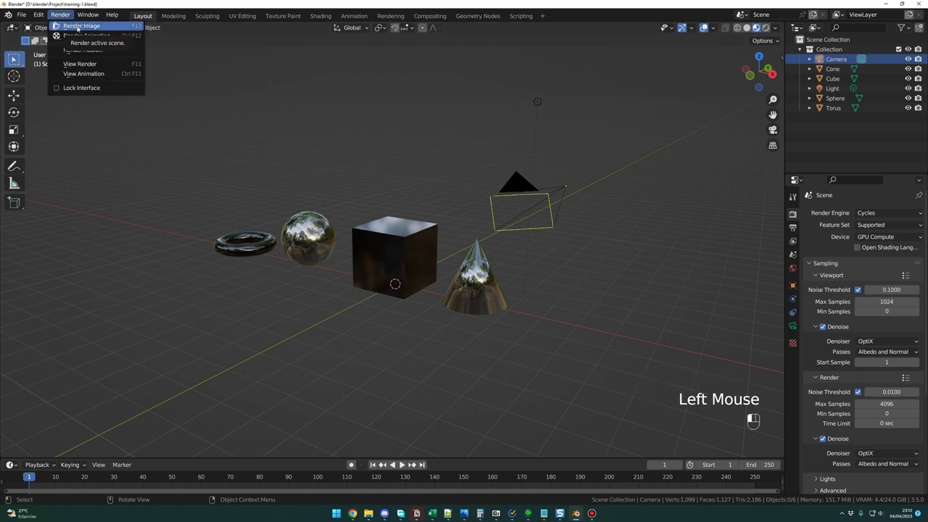
pyautogui.click(77, 26)
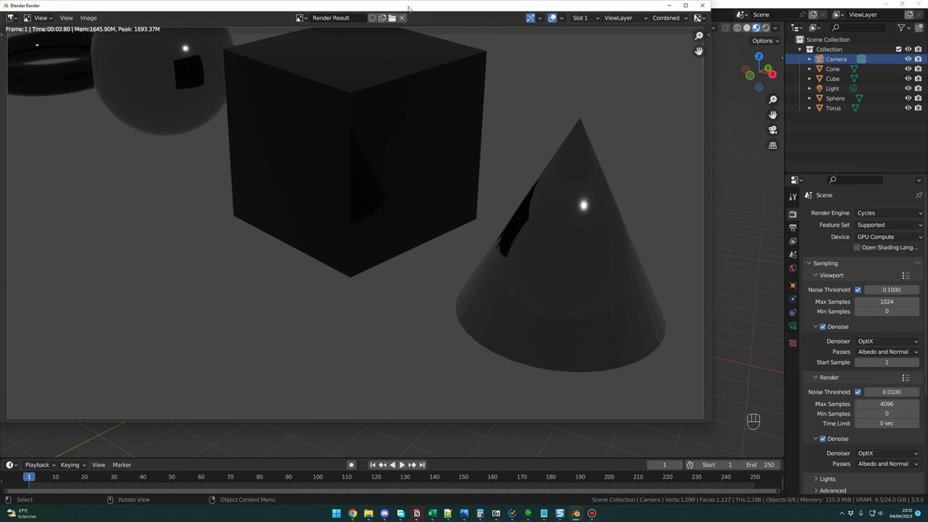
pyautogui.moveTo(409, 8); pyautogui.dragTo(510, 295)
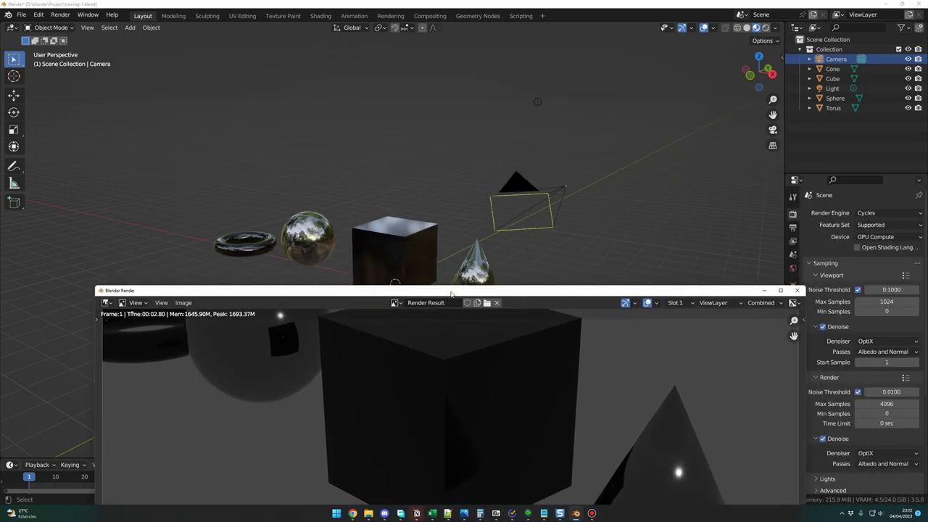
pyautogui.moveTo(445, 292); pyautogui.dragTo(412, 80)
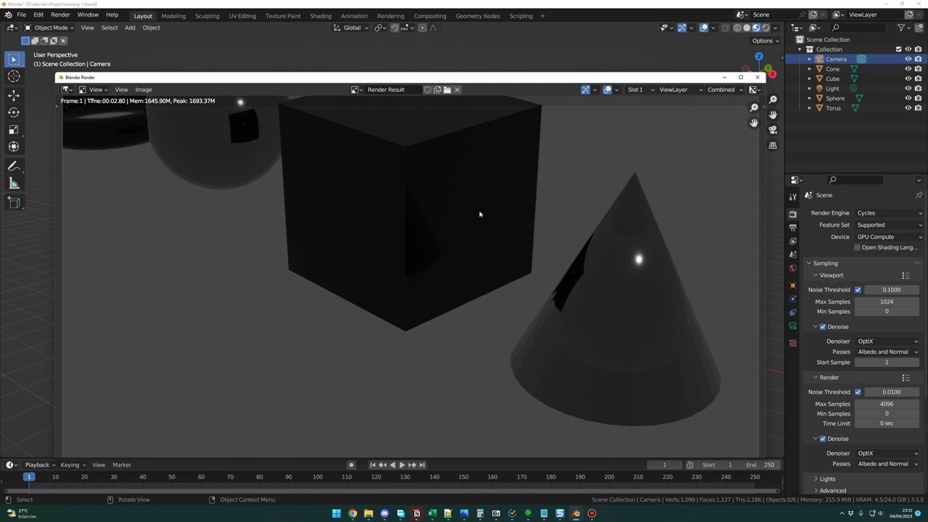
pyautogui.click(563, 53)
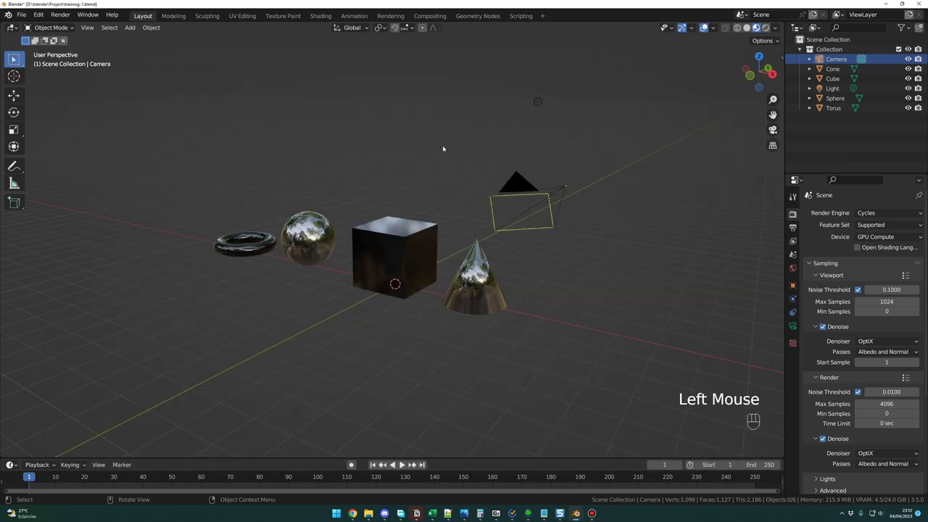
pyautogui.click(538, 190)
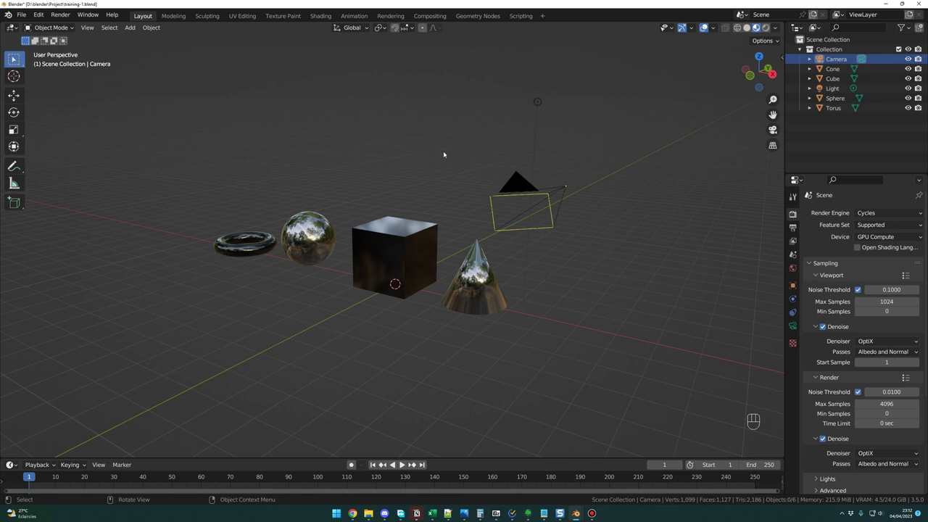
# Render a still image from the camera again and close the render window
pyautogui.press('F12')
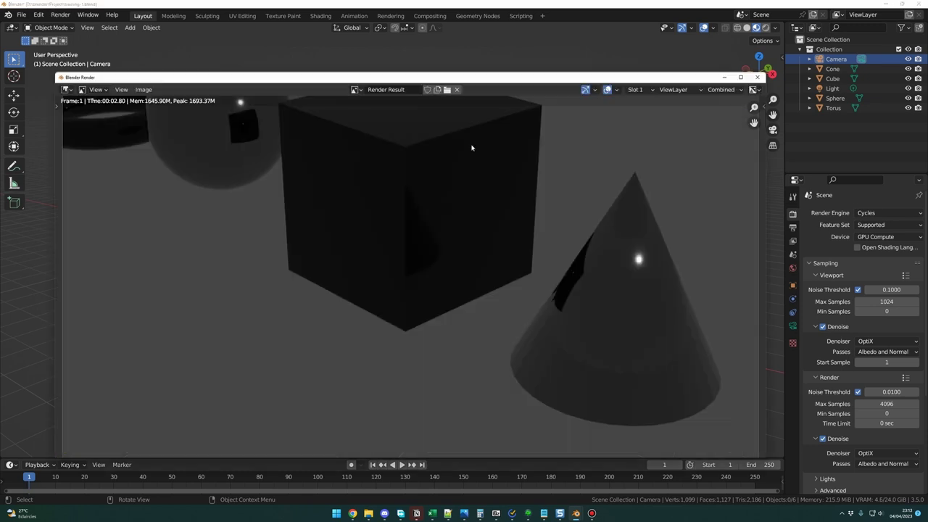
pyautogui.press('Escape')
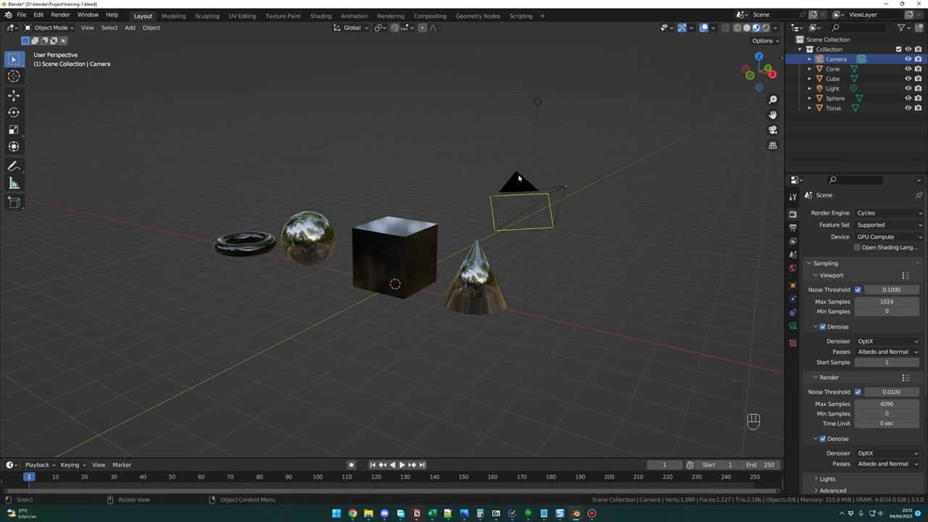
# Select the camera object in the viewport and look through it
pyautogui.click(532, 192)
pyautogui.moveTo(539, 187); pyautogui.dragTo(533, 207, button='middle')
pyautogui.keyDown('shift'); pyautogui.moveTo(533, 207); pyautogui.dragTo(526, 227, button='middle'); pyautogui.keyUp('shift')
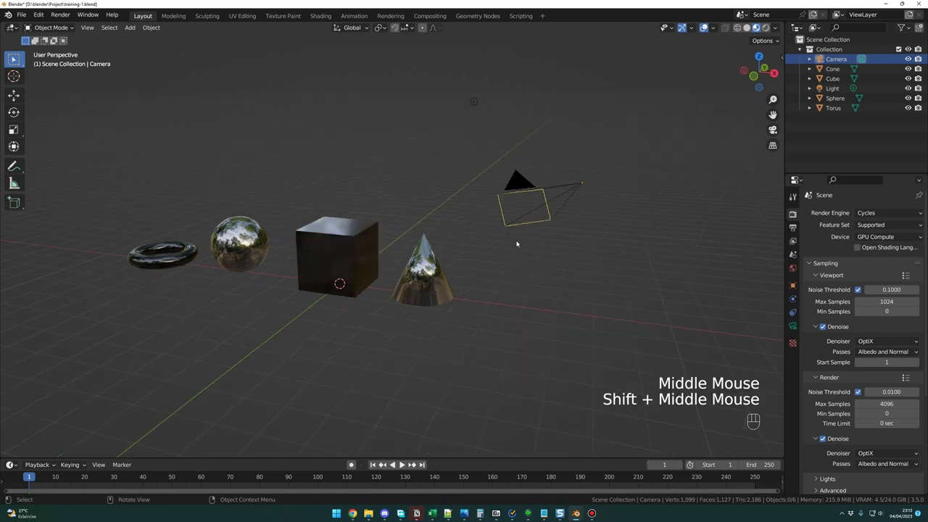
pyautogui.click(567, 195)
pyautogui.click(600, 247)
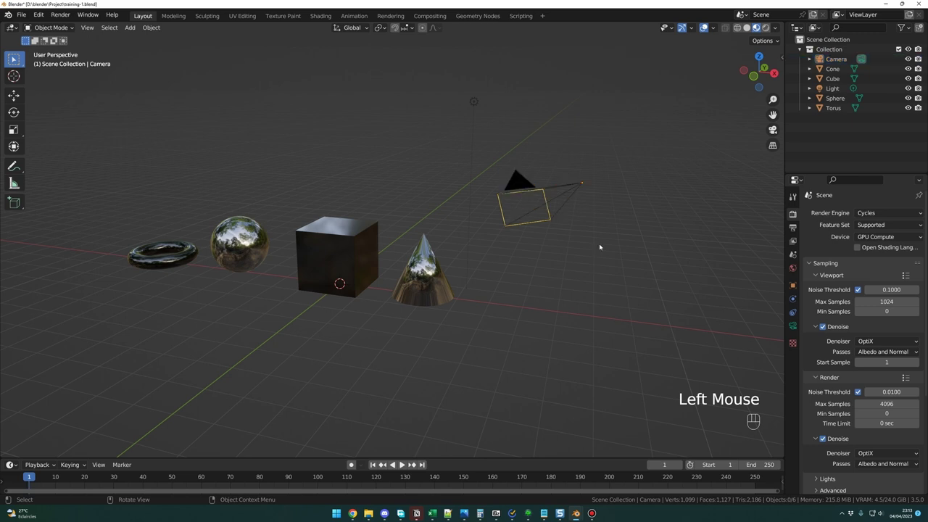
pyautogui.click(566, 190)
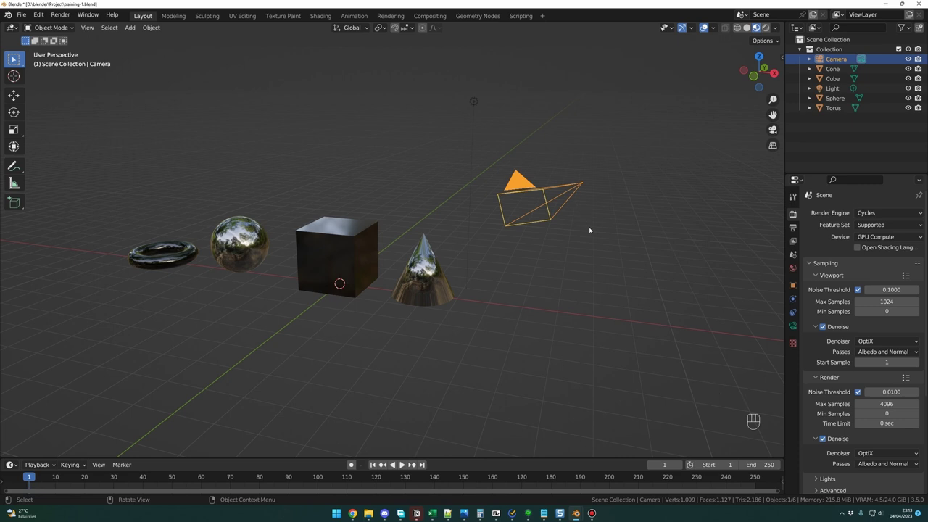
pyautogui.press('KP_0')
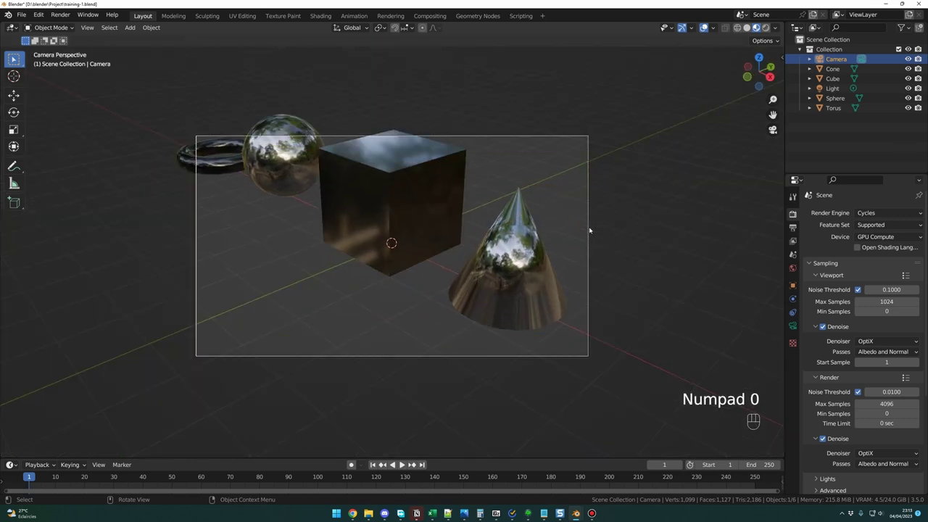
# Render the current camera view, close the result and clear the selection
pyautogui.press('F12')
pyautogui.moveTo(530, 323); pyautogui.dragTo(528, 212)
pyautogui.click(540, 89)
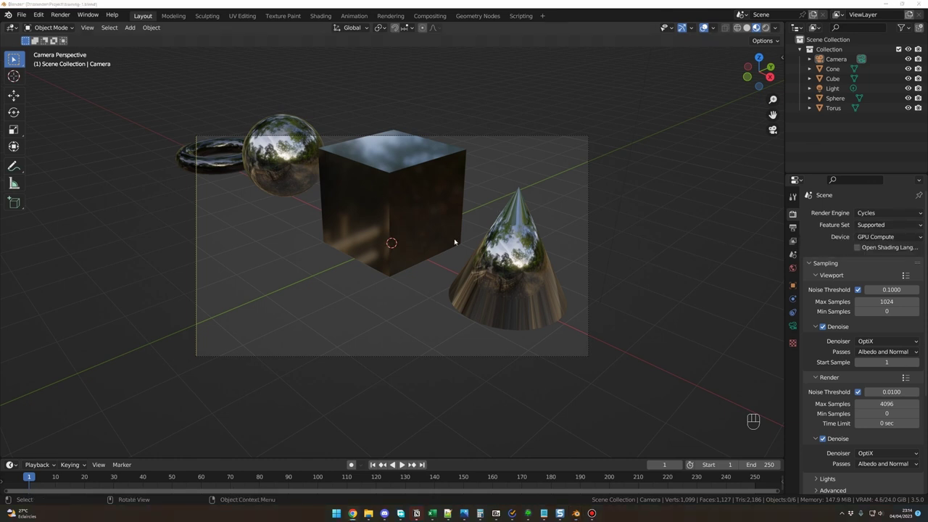
pyautogui.click(642, 137)
# Leave the camera view and draw a freehand rectangular annotation around the objects from a lower angle
pyautogui.press('KP_0')
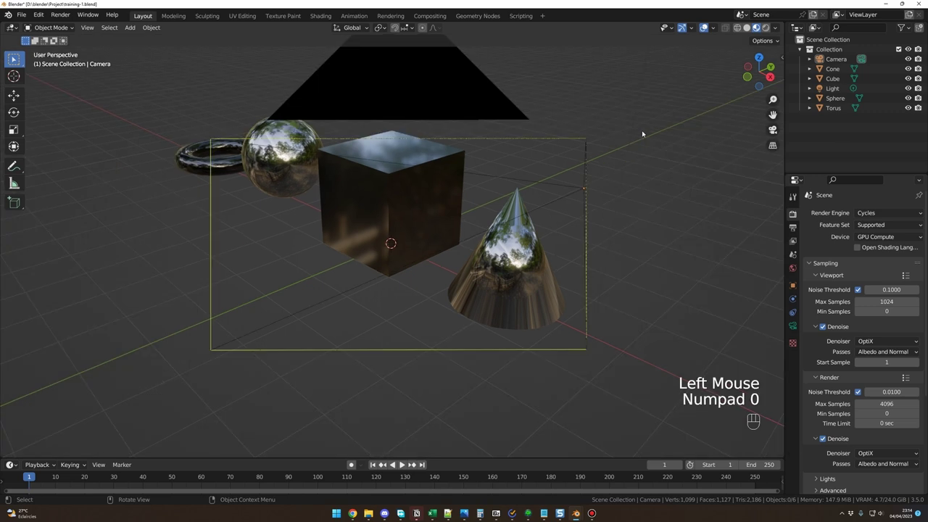
pyautogui.moveTo(551, 243); pyautogui.dragTo(485, 237, button='middle')
pyautogui.scroll(3, 507, 250)
pyautogui.click(14, 166)
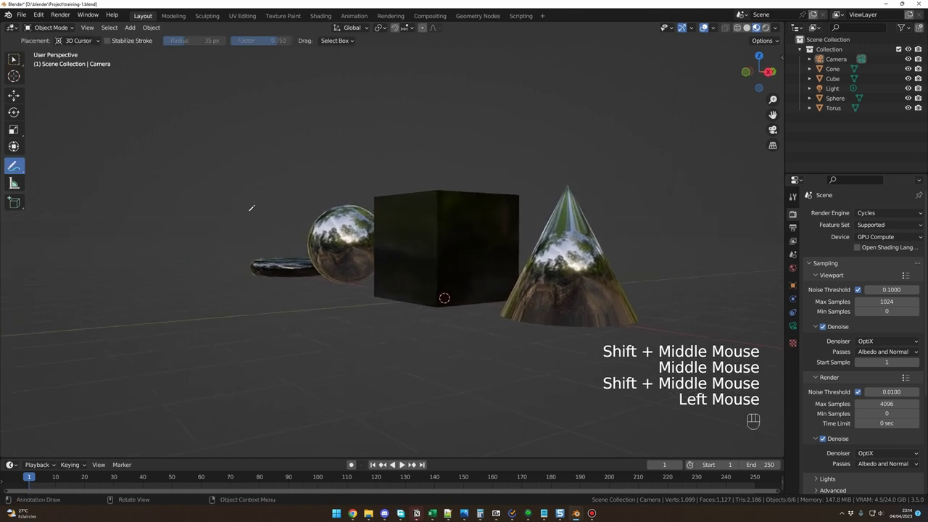
pyautogui.moveTo(249, 182)
pyautogui.mouseDown()
pyautogui.moveTo(247, 323)
pyautogui.moveTo(365, 183)
pyautogui.moveTo(612, 189)
pyautogui.moveTo(604, 350)
pyautogui.moveTo(274, 350)
pyautogui.moveTo(244, 345)
pyautogui.moveTo(246, 319)
pyautogui.mouseUp()
pyautogui.moveTo(247, 319); pyautogui.dragTo(440, 260, button='middle')
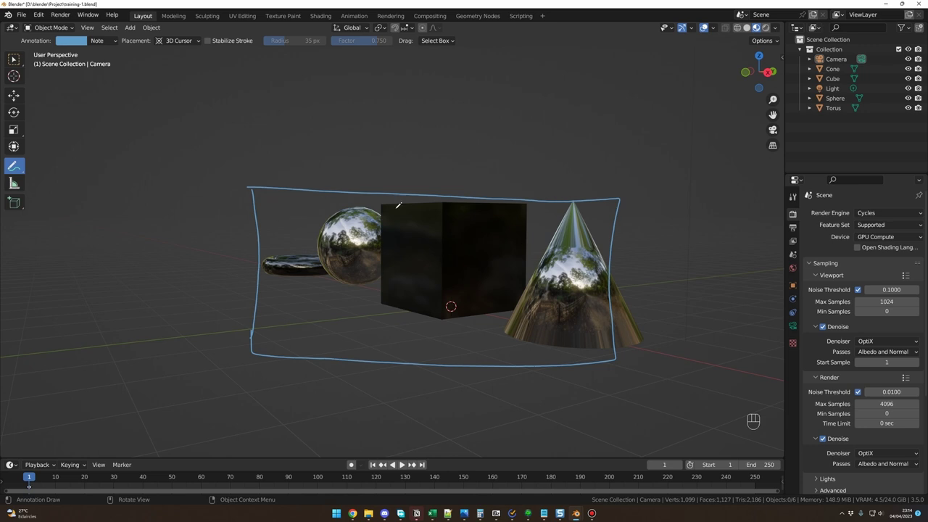
# Undo the annotation strokes, return to the camera view and switch back to the Select Box tool
pyautogui.hotkey('ctrl', 'z')
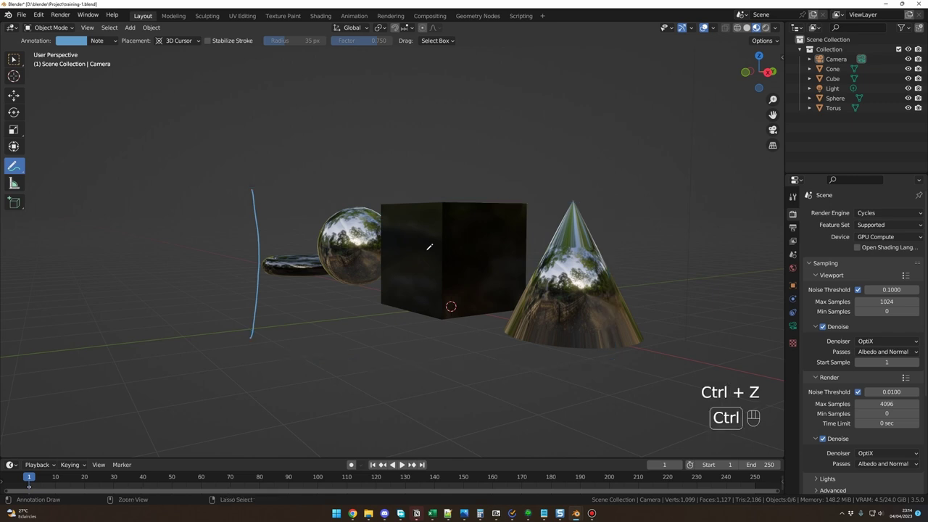
pyautogui.hotkey('ctrl', 'z')
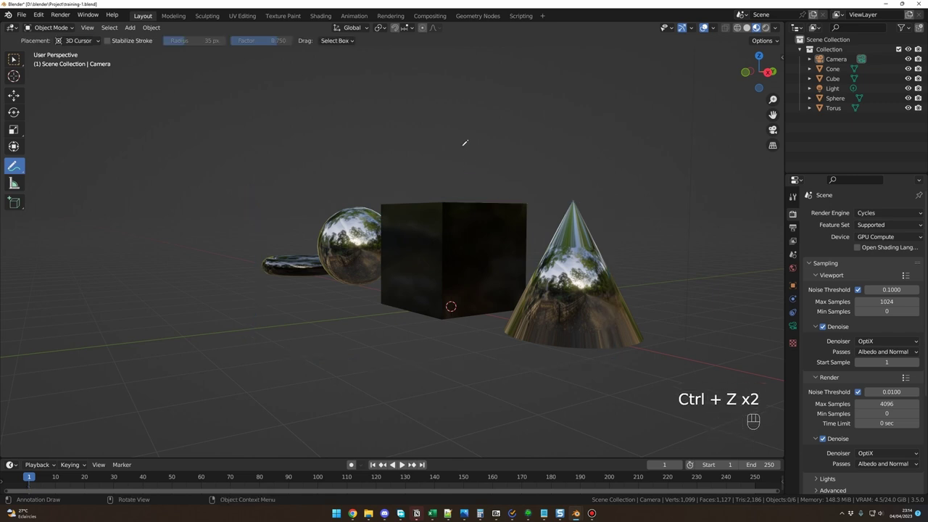
pyautogui.press('KP_0')
pyautogui.press('w')
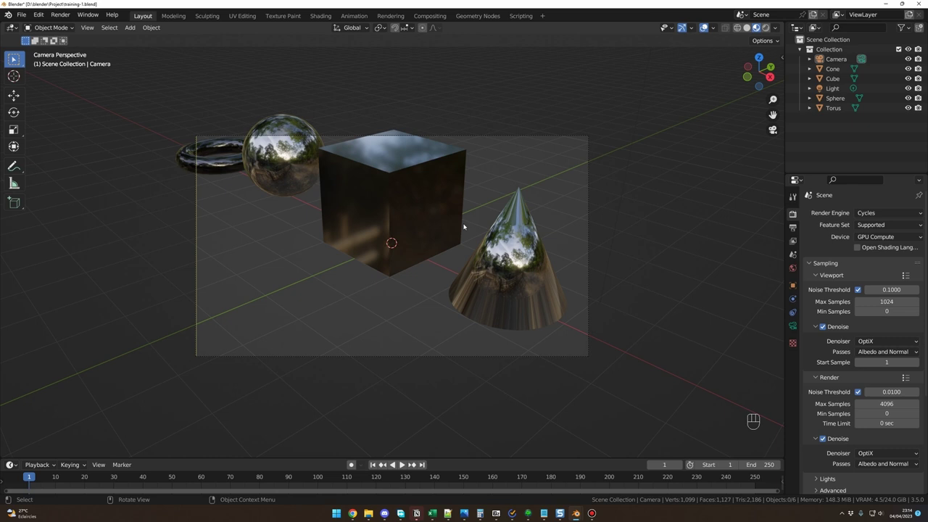
# Compare the free perspective with the camera view by switching between them and orbiting around the objects
pyautogui.moveTo(464, 227); pyautogui.dragTo(491, 224, button='middle')
pyautogui.moveTo(492, 234); pyautogui.dragTo(446, 252, button='middle')
pyautogui.press('KP_0')
pyautogui.press('KP_0')
pyautogui.press('KP_0')
pyautogui.press('KP_0')
pyautogui.scroll(-1, 446, 253)
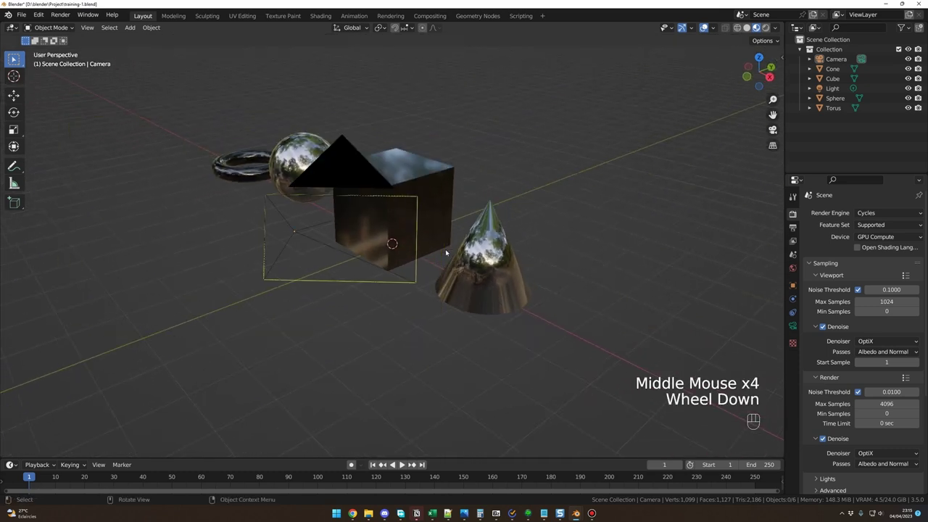
pyautogui.scroll(2, 446, 252)
pyautogui.click(562, 138)
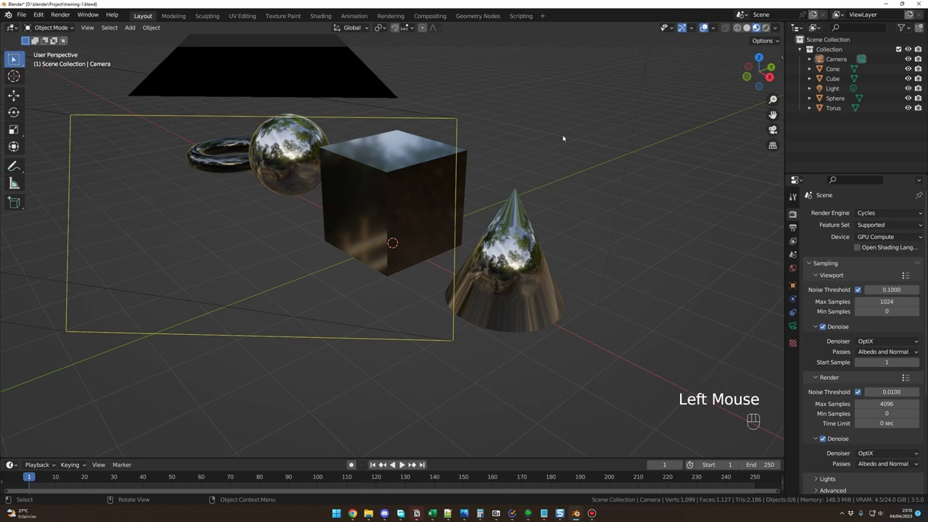
# Turn on the Camera to View lock and enter the camera view
pyautogui.press('n')
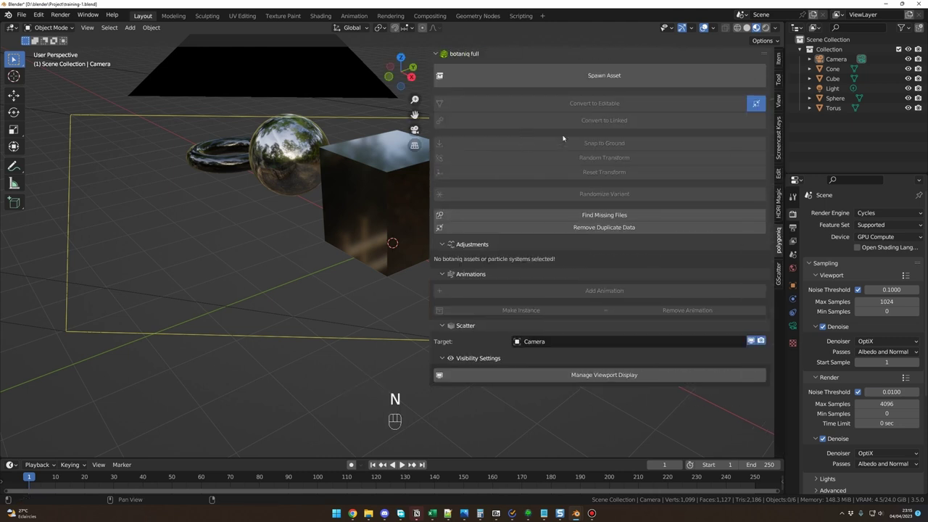
pyautogui.click(778, 100)
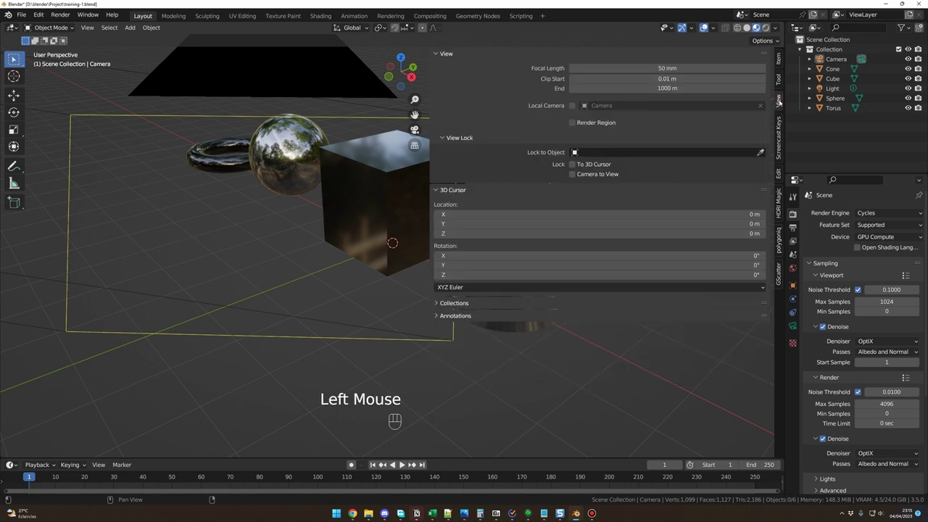
pyautogui.click(573, 175)
pyautogui.press('n')
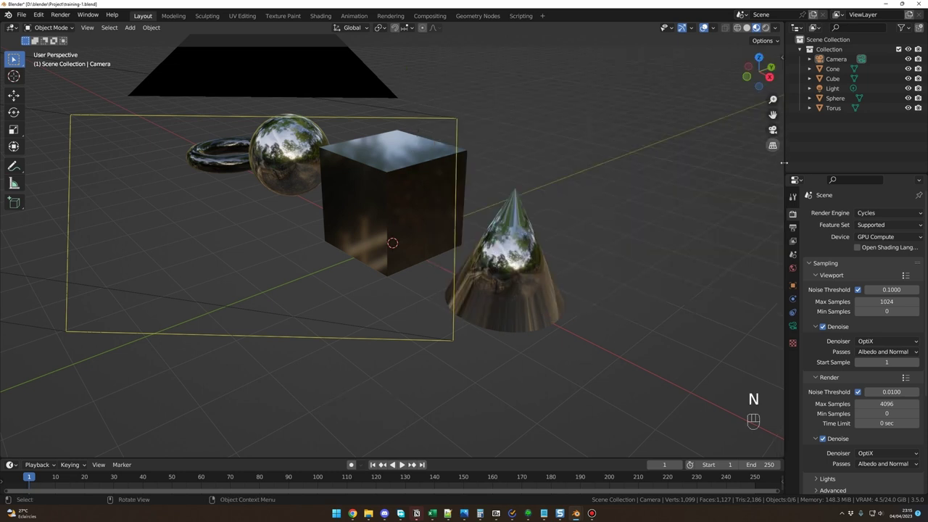
pyautogui.click(572, 108)
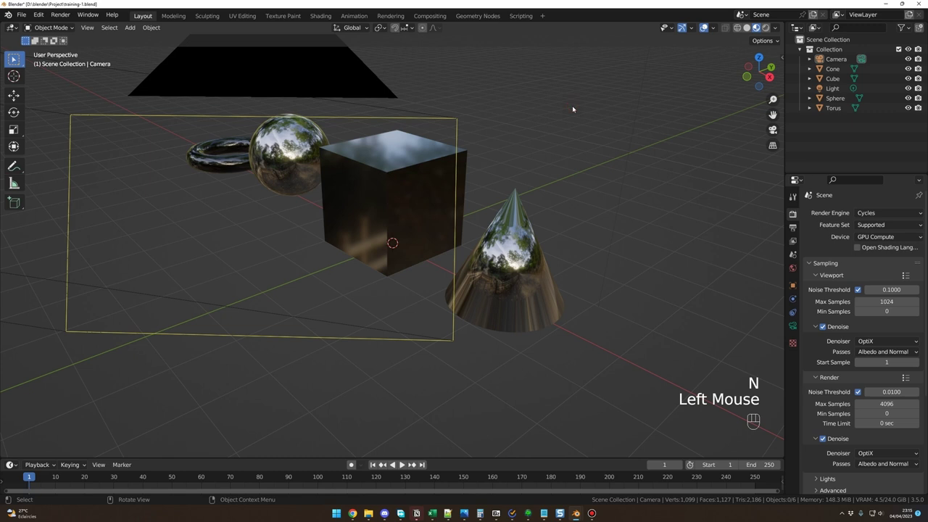
pyautogui.press('KP_0')
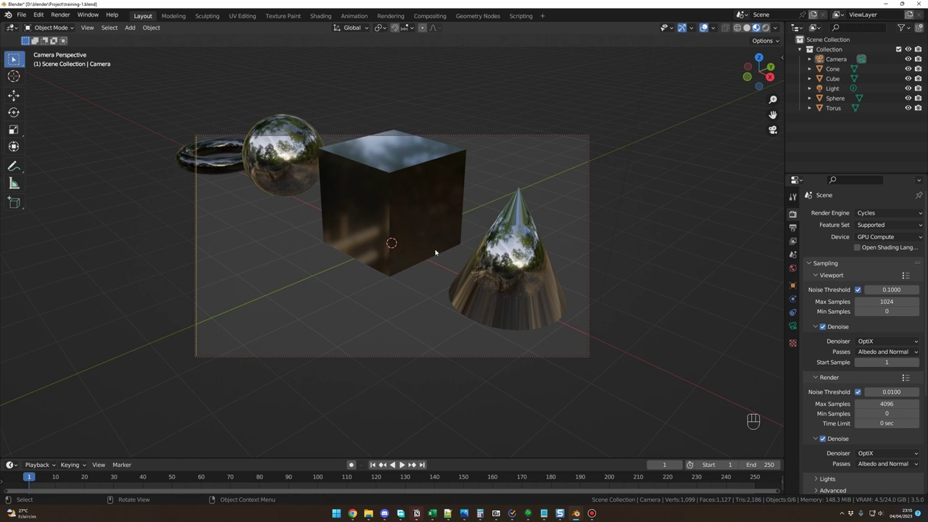
# Reframe the locked camera by orbiting to a lower angle and panning until all four objects sit inside the frame
pyautogui.moveTo(433, 262); pyautogui.dragTo(419, 248, button='middle')
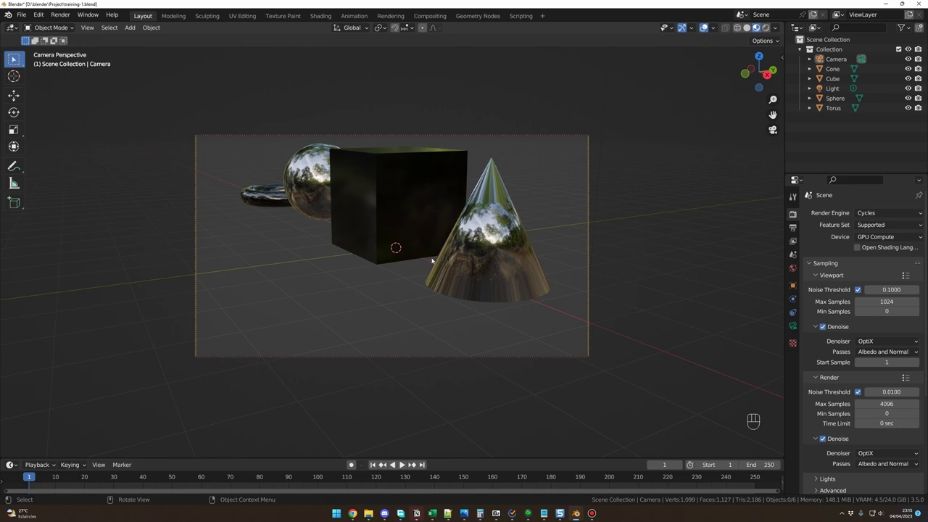
pyautogui.moveTo(427, 261); pyautogui.dragTo(409, 256, button='middle')
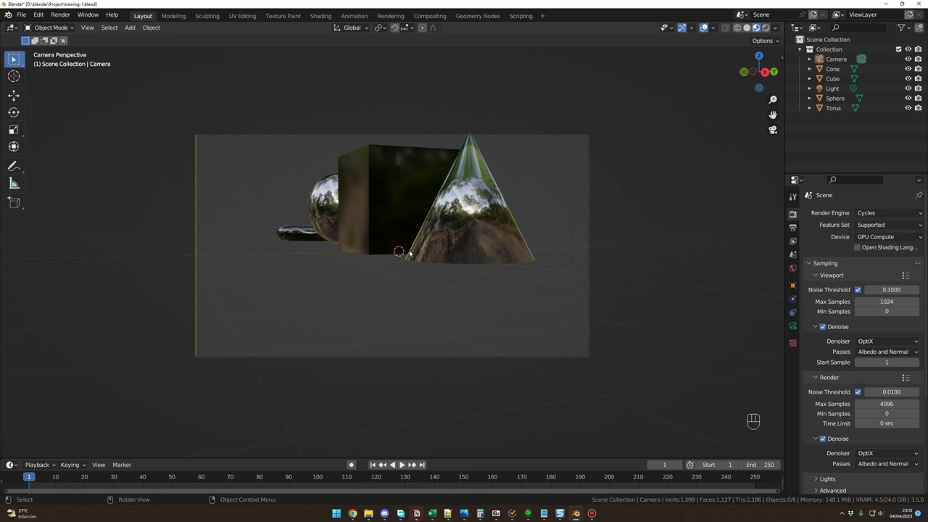
pyautogui.press('shift')
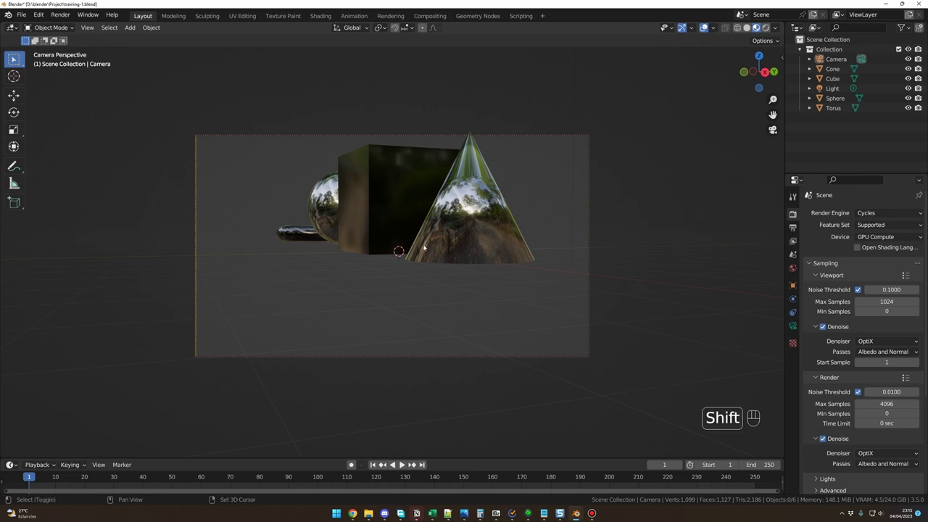
pyautogui.keyDown('shift'); pyautogui.moveTo(404, 229); pyautogui.dragTo(416, 252, button='middle'); pyautogui.keyUp('shift')
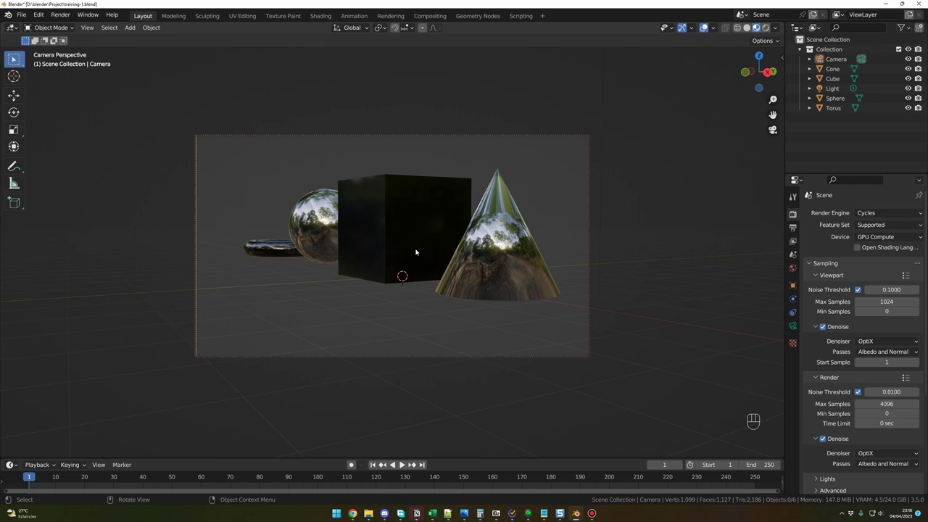
# Move the locked camera slightly closer to the objects with a smooth zoom
pyautogui.scroll(1, 415, 251)
pyautogui.scroll(-1, 416, 251)
pyautogui.press('ctrl')
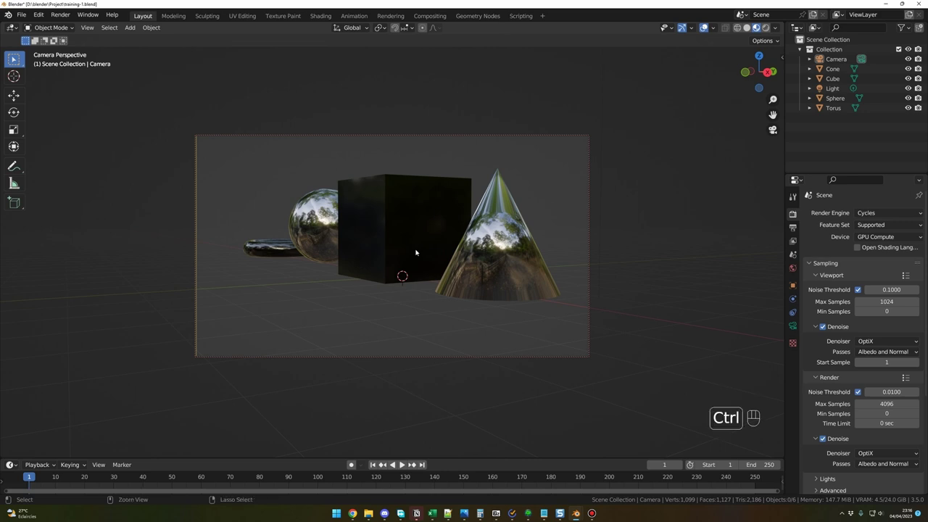
pyautogui.keyDown('ctrl'); pyautogui.middleClick(416, 251); pyautogui.keyUp('ctrl')
pyautogui.moveTo(415, 252)
pyautogui.keyDown('ctrl'); pyautogui.mouseDown(button='middle')
pyautogui.moveTo(419, 222)
pyautogui.moveTo(425, 242)
pyautogui.mouseUp(button='middle'); pyautogui.keyUp('ctrl')
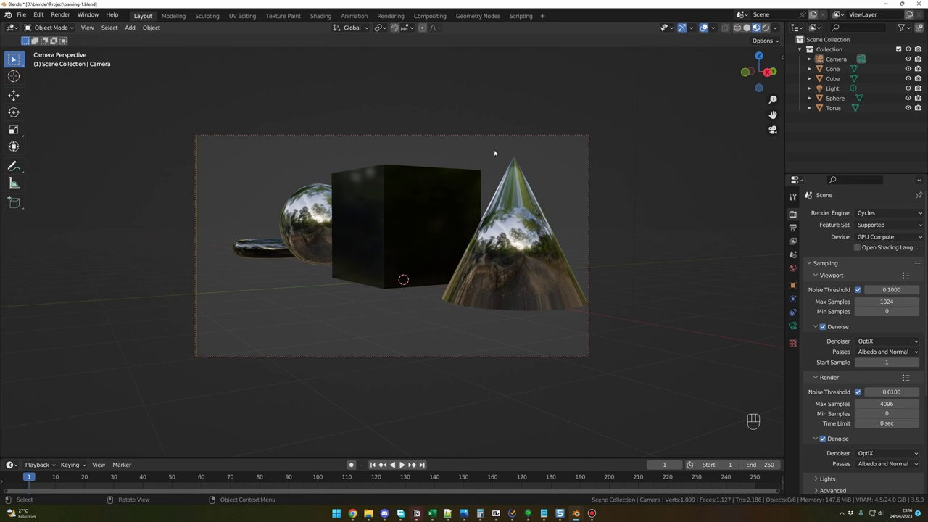
# Leave the camera view, orbit around the objects and return to the camera view to fine-tune its framing
pyautogui.click(454, 94)
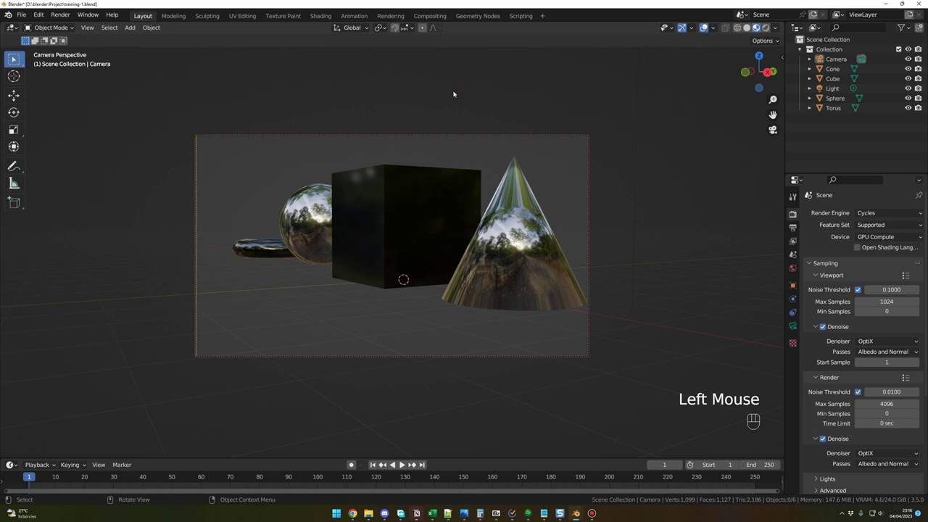
pyautogui.press('KP_0')
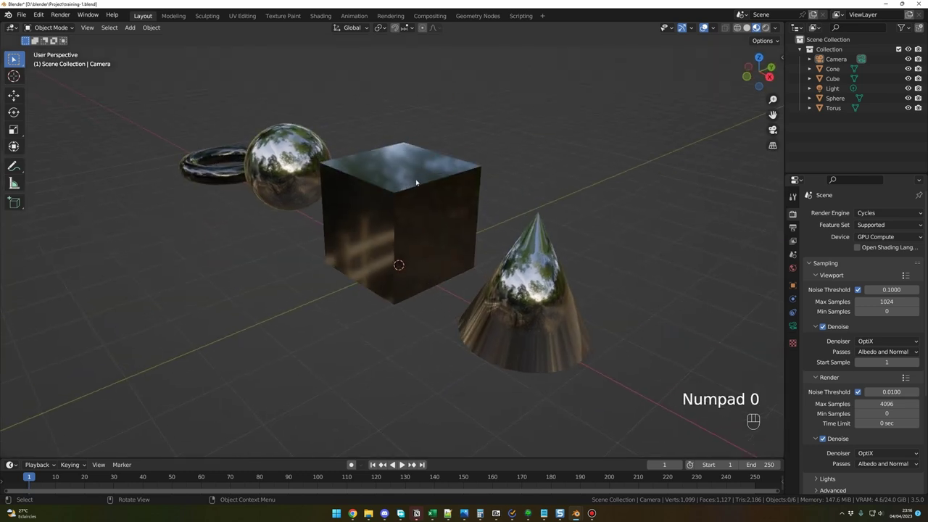
pyautogui.moveTo(365, 207); pyautogui.dragTo(379, 232, button='middle')
pyautogui.press('KP_0')
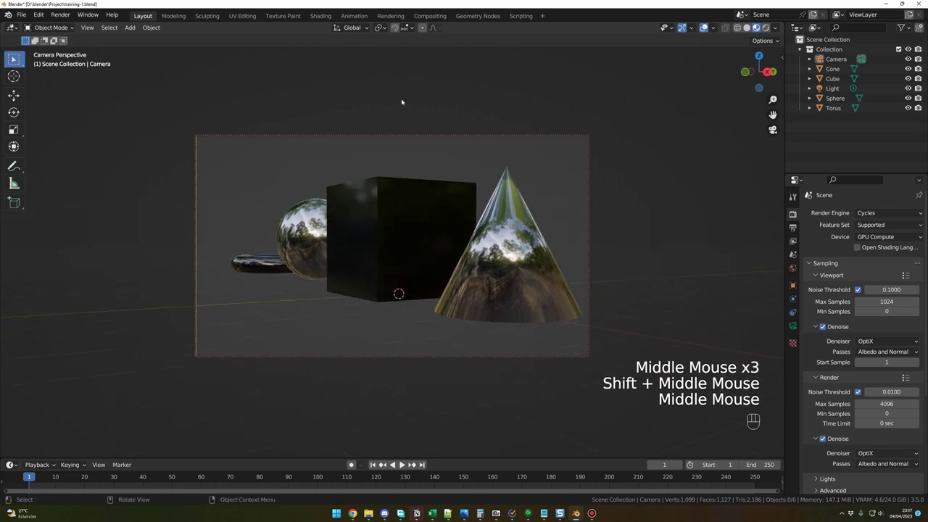
# Align the active camera to a low free view with the torus and sphere in front of the cube and cone
pyautogui.press('KP_0')
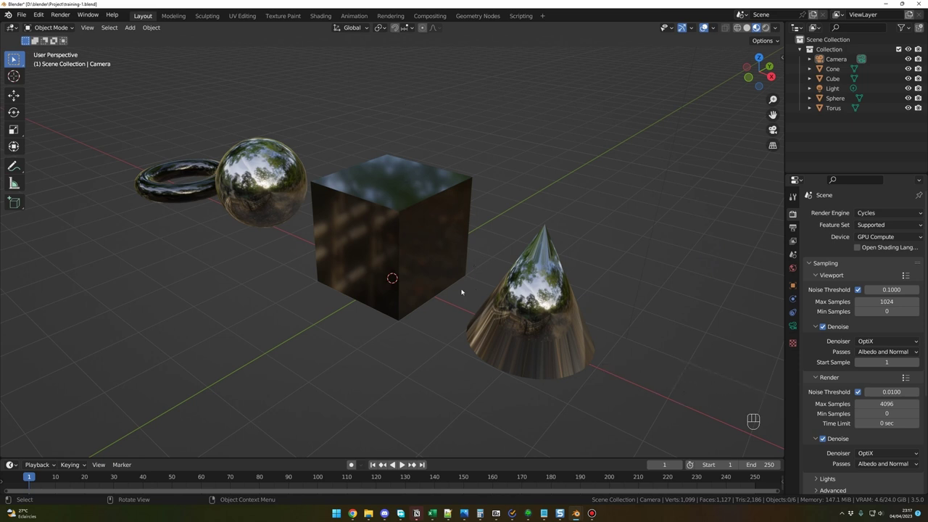
pyautogui.moveTo(462, 292); pyautogui.dragTo(416, 269, button='middle')
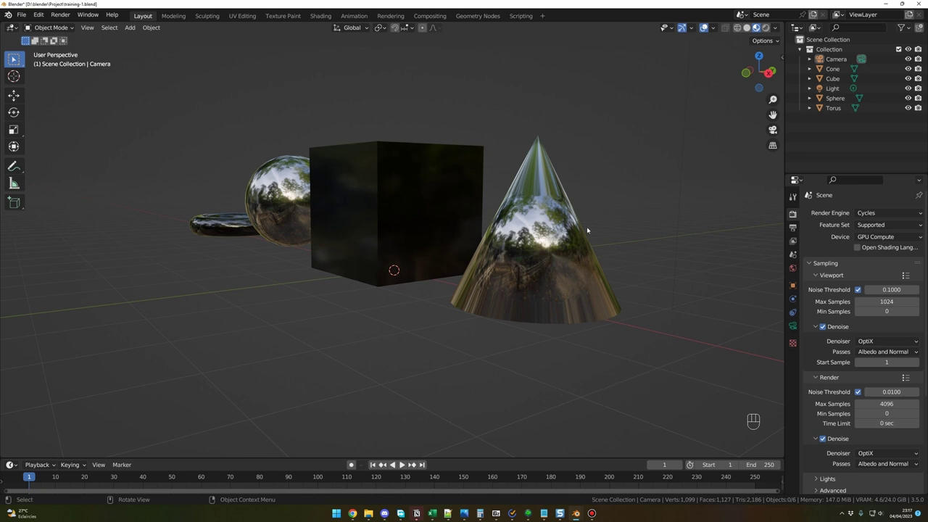
pyautogui.moveTo(437, 248); pyautogui.dragTo(417, 262, button='middle')
pyautogui.moveTo(351, 257); pyautogui.dragTo(467, 270, button='middle')
pyautogui.keyDown('shift'); pyautogui.moveTo(468, 270); pyautogui.dragTo(469, 268, button='middle'); pyautogui.keyUp('shift')
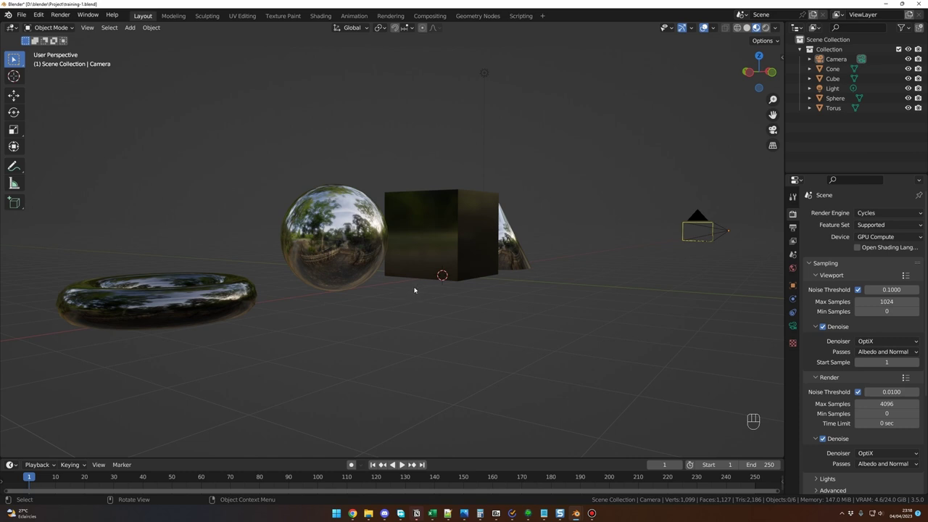
pyautogui.press('ctrl')
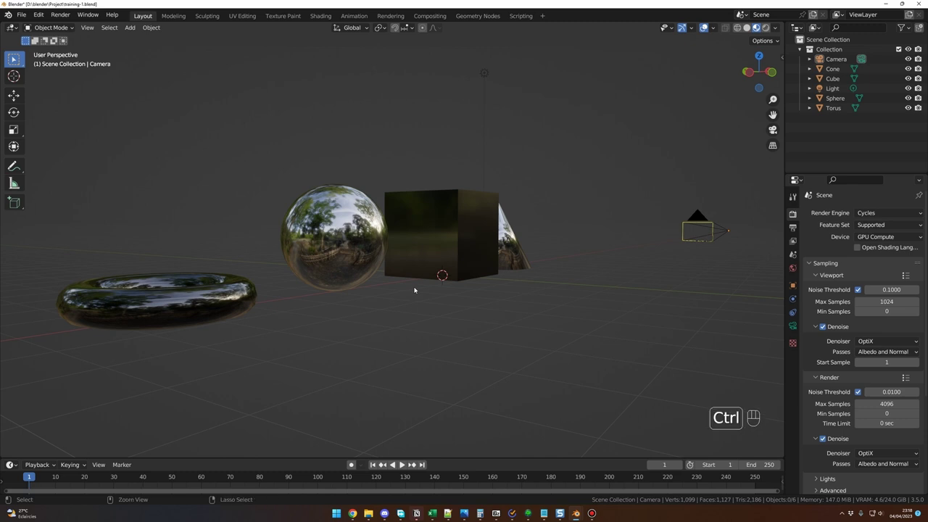
pyautogui.hotkey('ctrl', 'alt')
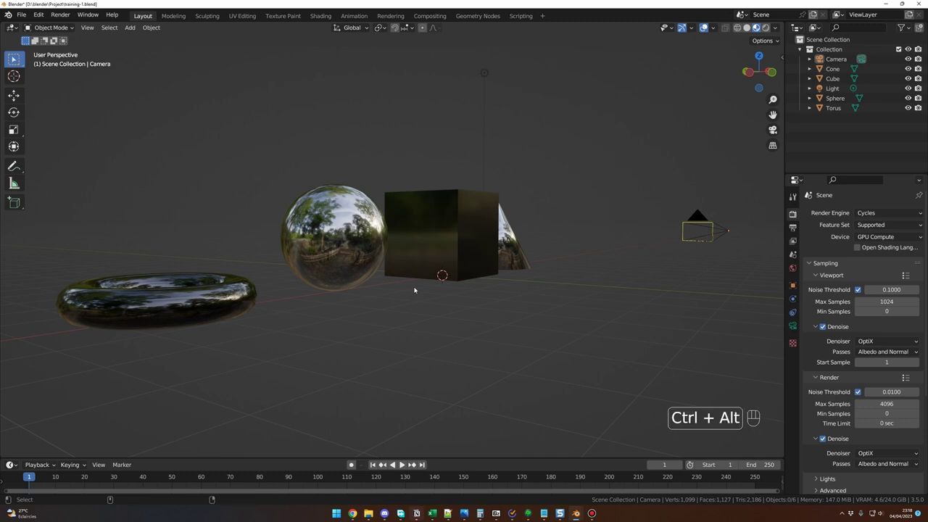
pyautogui.press('ctrl+alt+KP_0')
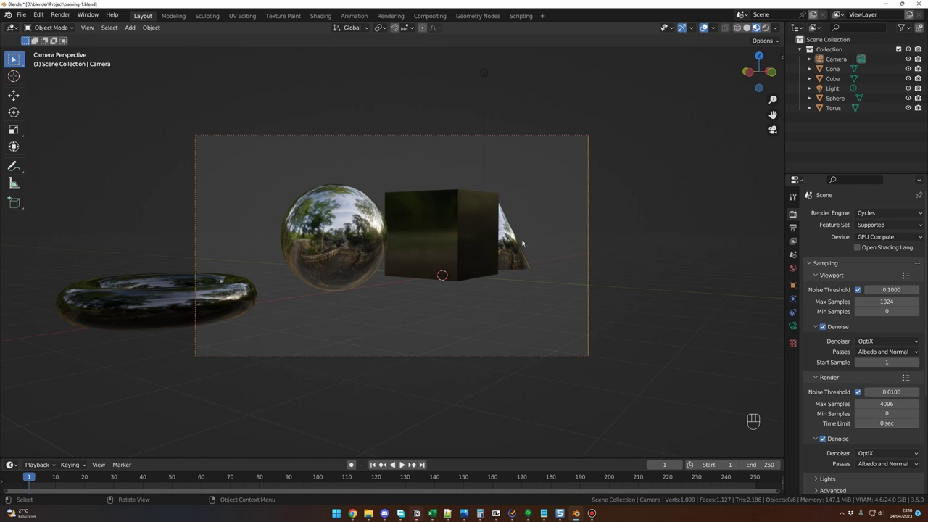
# Align the active camera to a high free view looking down on the row of four objects
pyautogui.moveTo(435, 265)
pyautogui.keyDown('ctrl'); pyautogui.mouseDown(button='middle')
pyautogui.moveTo(468, 278)
pyautogui.moveTo(454, 282)
pyautogui.moveTo(452, 270)
pyautogui.mouseUp(button='middle'); pyautogui.keyUp('ctrl')
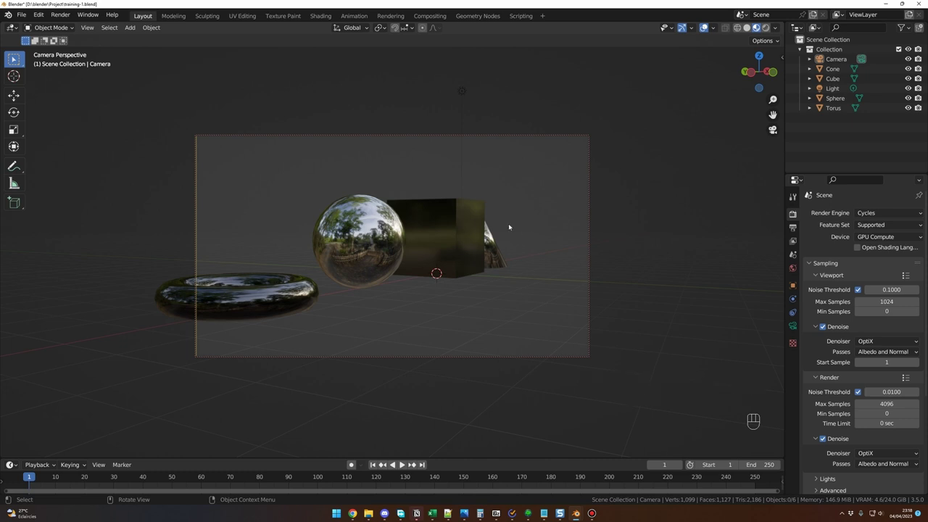
pyautogui.press('KP_0')
pyautogui.moveTo(494, 245); pyautogui.dragTo(442, 329, button='middle')
pyautogui.moveTo(462, 298)
pyautogui.keyDown('ctrl'); pyautogui.mouseDown(button='middle')
pyautogui.moveTo(467, 314)
pyautogui.moveTo(468, 298)
pyautogui.mouseUp(button='middle'); pyautogui.keyUp('ctrl')
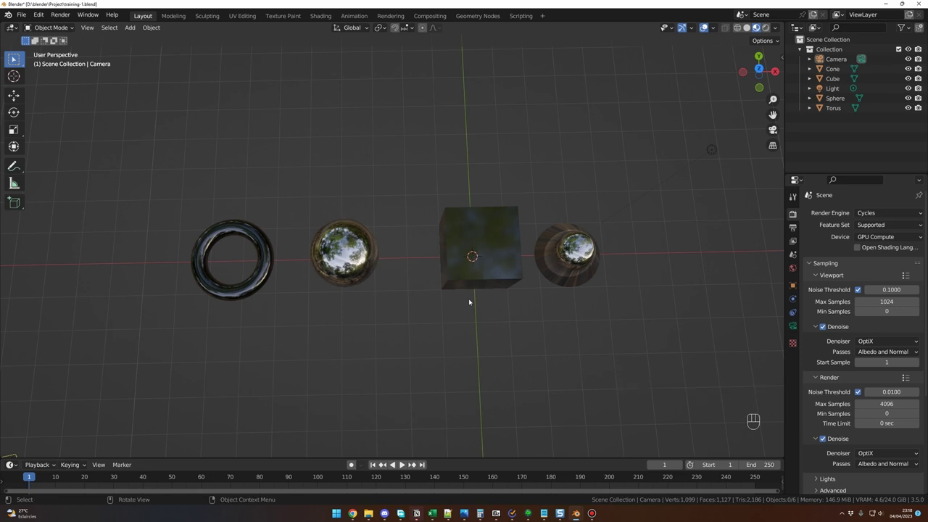
pyautogui.press('ctrl')
pyautogui.press('alt')
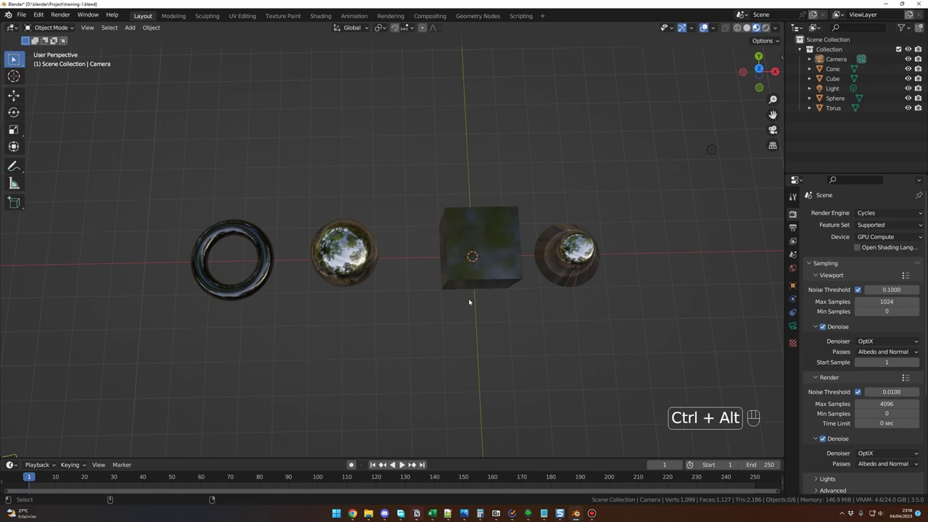
pyautogui.press('ctrl+alt+KP_0')
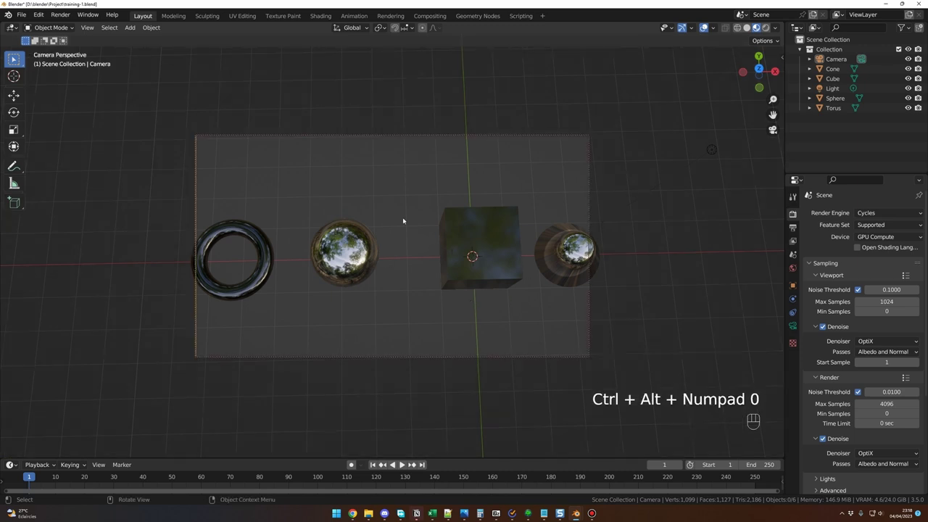
# Align the active camera to a low view with the cone in front and the cube, sphere and torus receding behind it
pyautogui.moveTo(403, 221); pyautogui.dragTo(423, 247, button='middle')
pyautogui.keyDown('shift'); pyautogui.moveTo(423, 246); pyautogui.dragTo(424, 250, button='middle'); pyautogui.keyUp('shift')
pyautogui.keyDown('ctrl'); pyautogui.moveTo(424, 250); pyautogui.dragTo(395, 261, button='middle'); pyautogui.keyUp('ctrl')
pyautogui.press('ctrl+alt+KP_0')
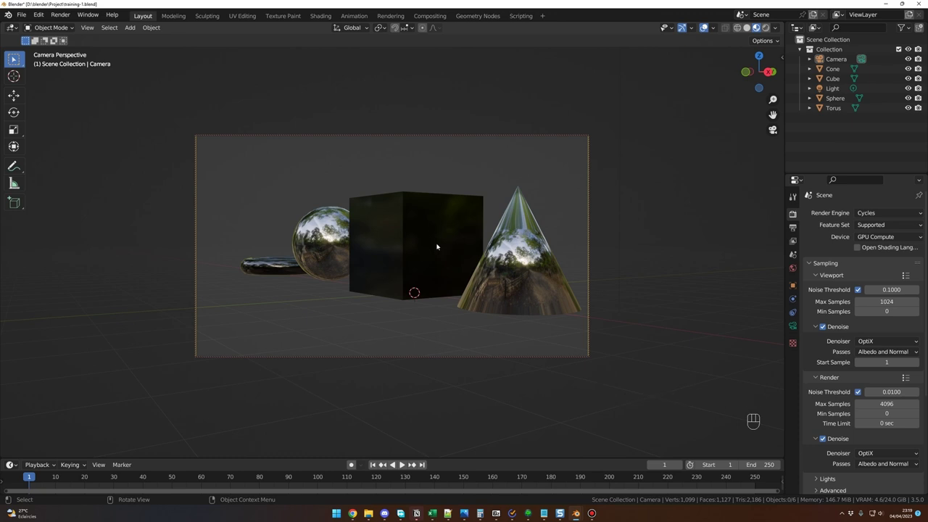
# Turn off the Camera to View lock so that navigating no longer moves the camera
pyautogui.press('n')
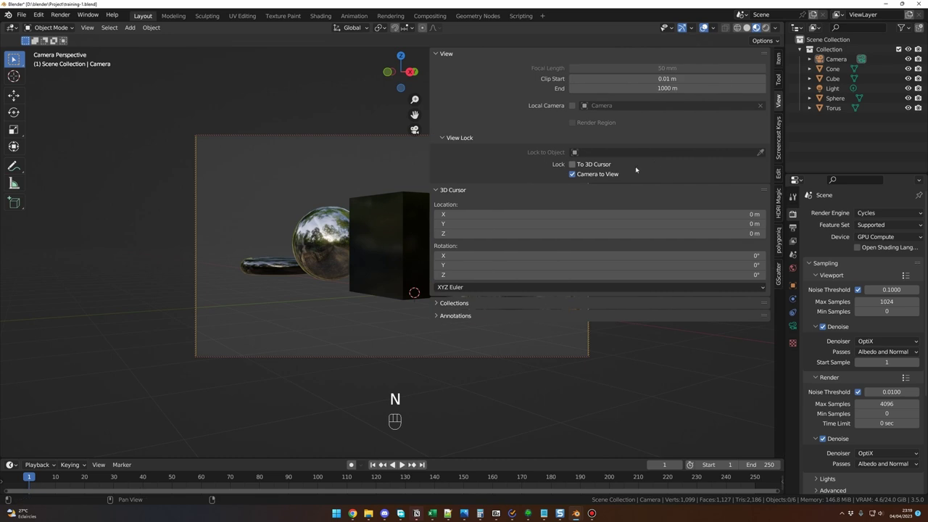
pyautogui.click(573, 174)
pyautogui.press('n')
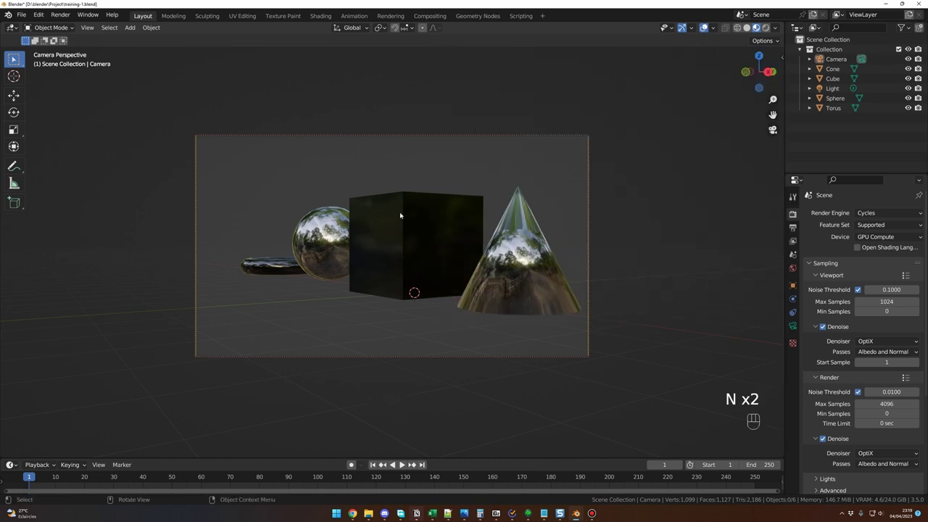
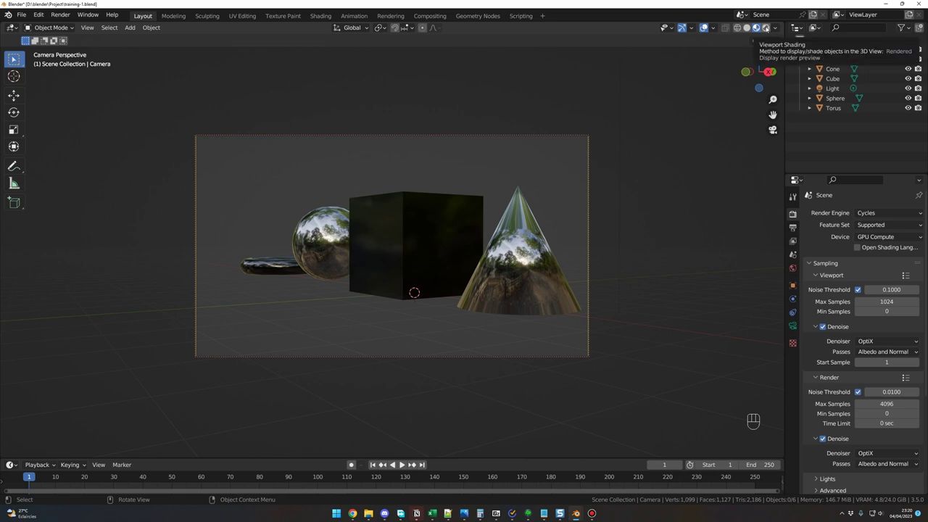
# Switch the viewport to Rendered shading and delete the Light object from the scene
pyautogui.click(766, 28)
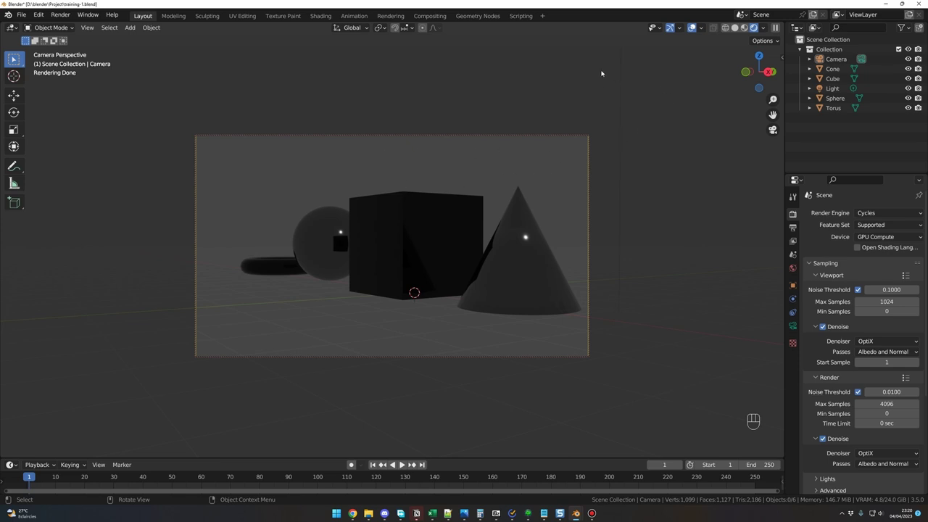
pyautogui.click(838, 89)
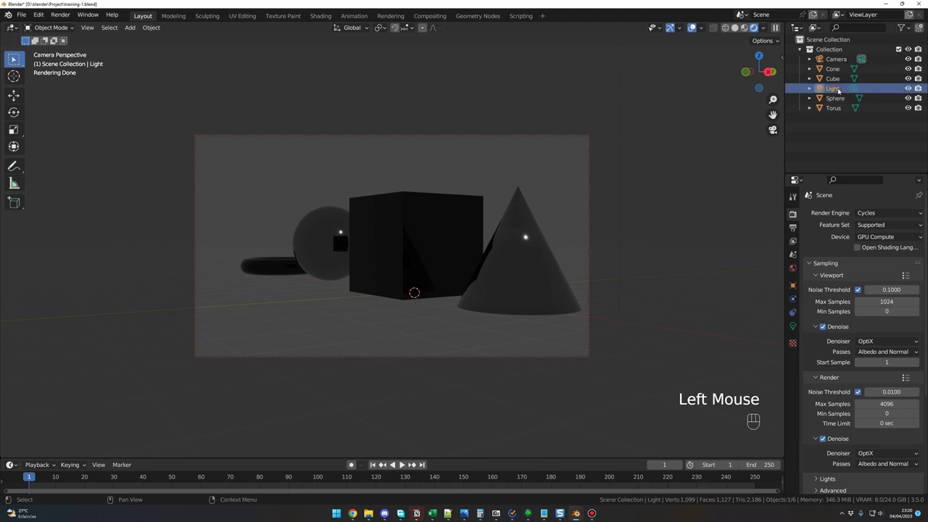
pyautogui.press('x')
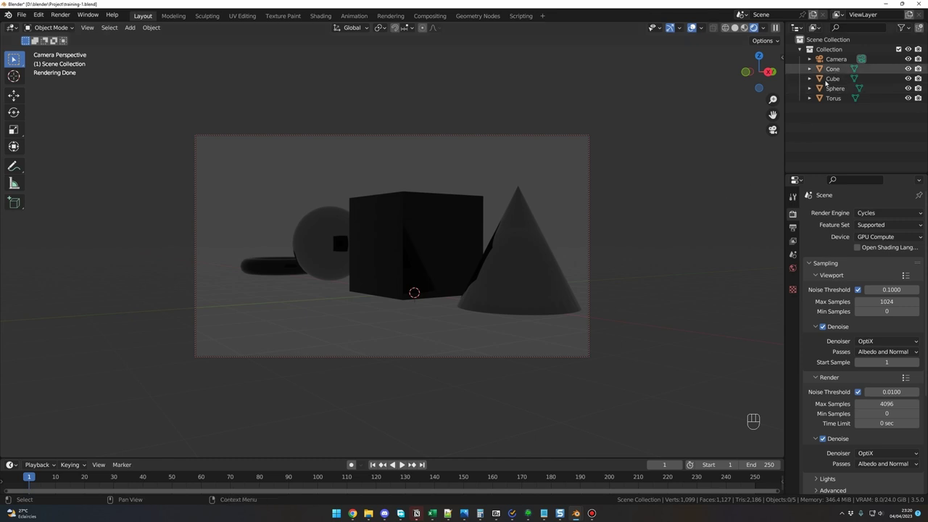
# Show the world properties, switch to the Shading workspace and inspect the material nodes of the cube and the sphere
pyautogui.click(793, 269)
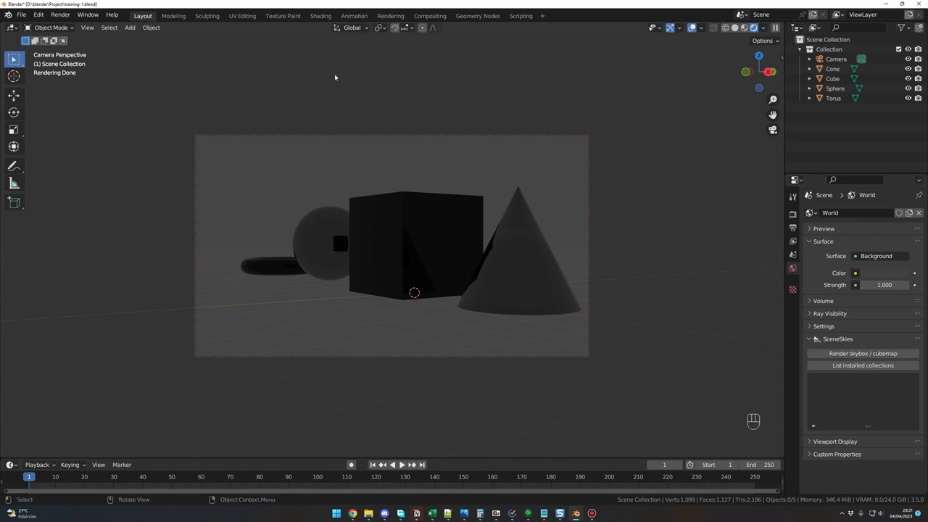
pyautogui.click(320, 15)
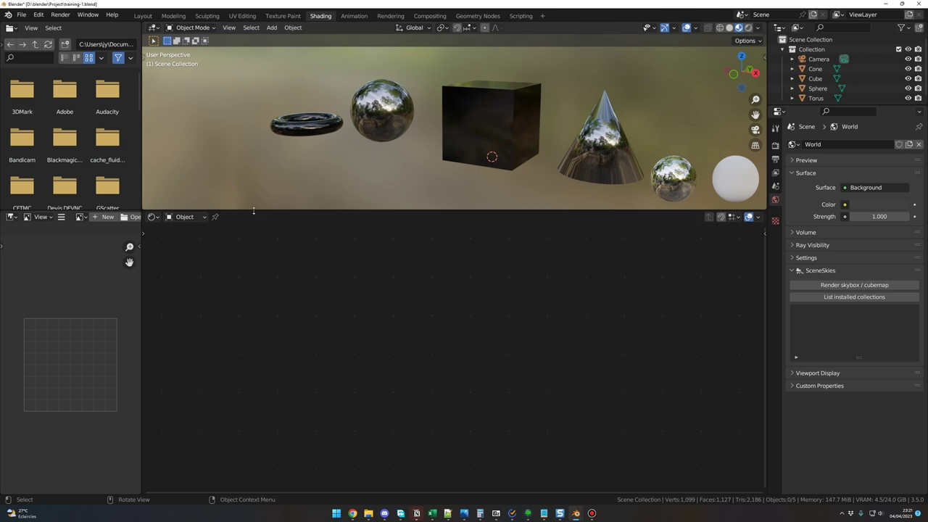
pyautogui.click(467, 119)
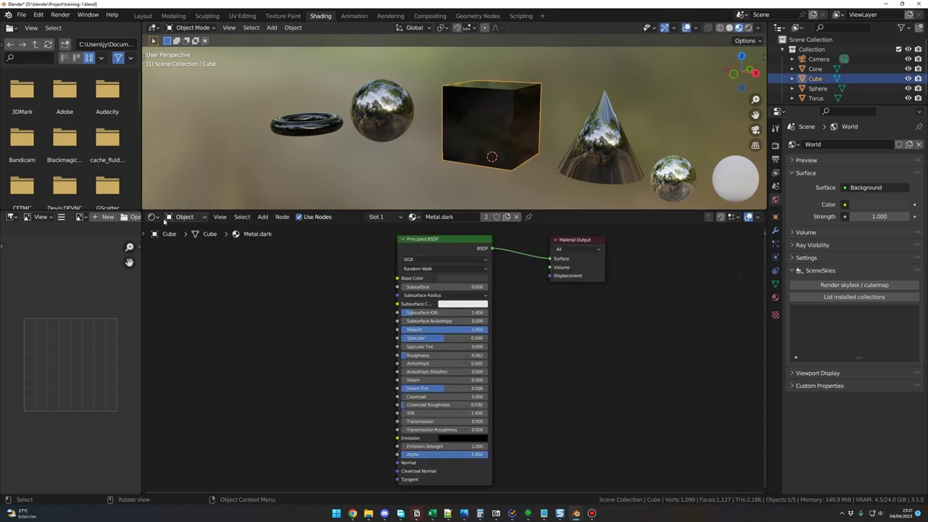
pyautogui.click(383, 110)
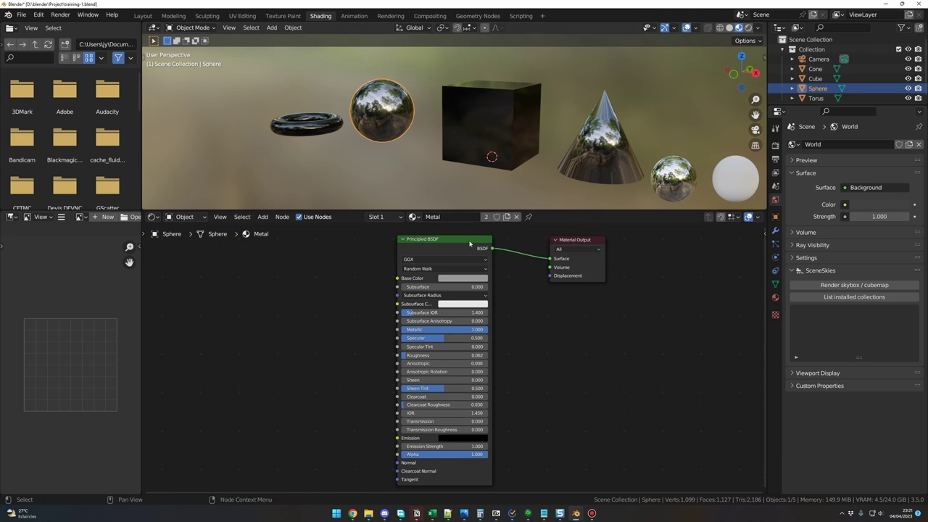
# Set the shader editor's shader type to World to show the world's Background node
pyautogui.click(201, 218)
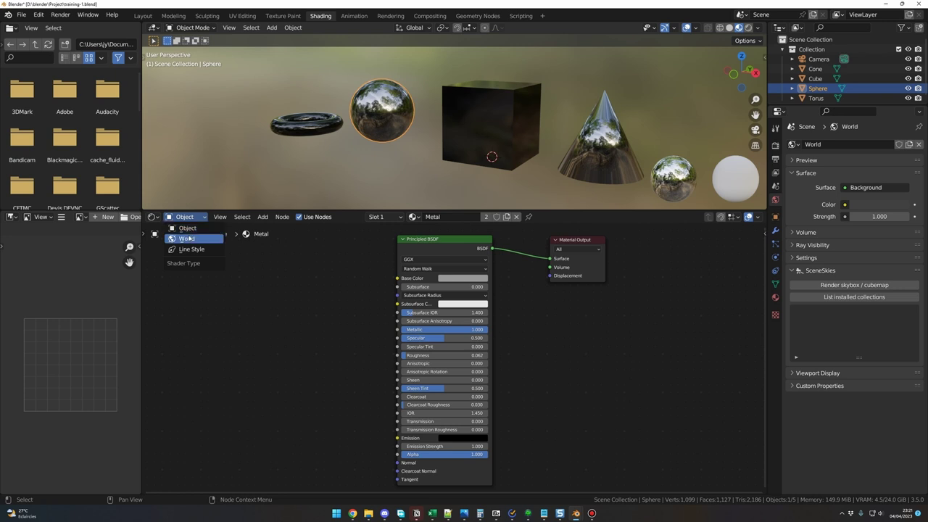
pyautogui.click(190, 227)
pyautogui.click(199, 219)
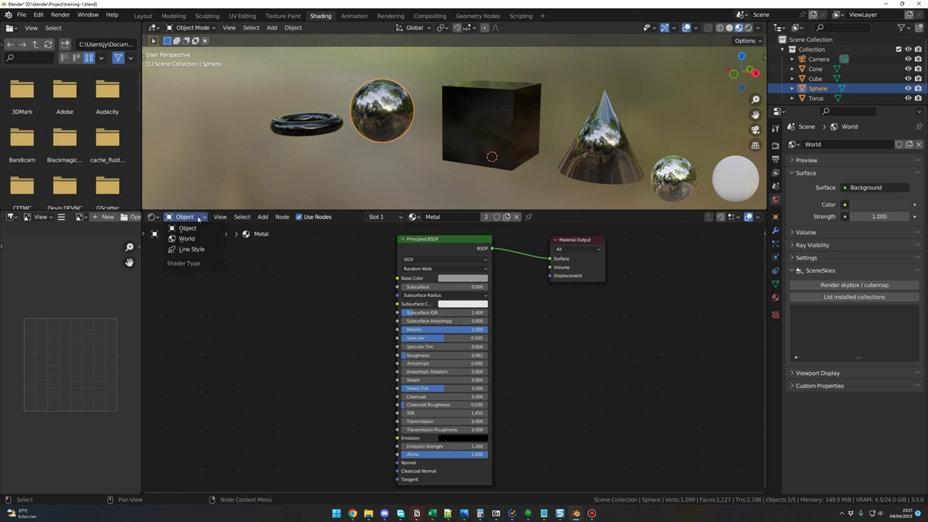
pyautogui.click(190, 240)
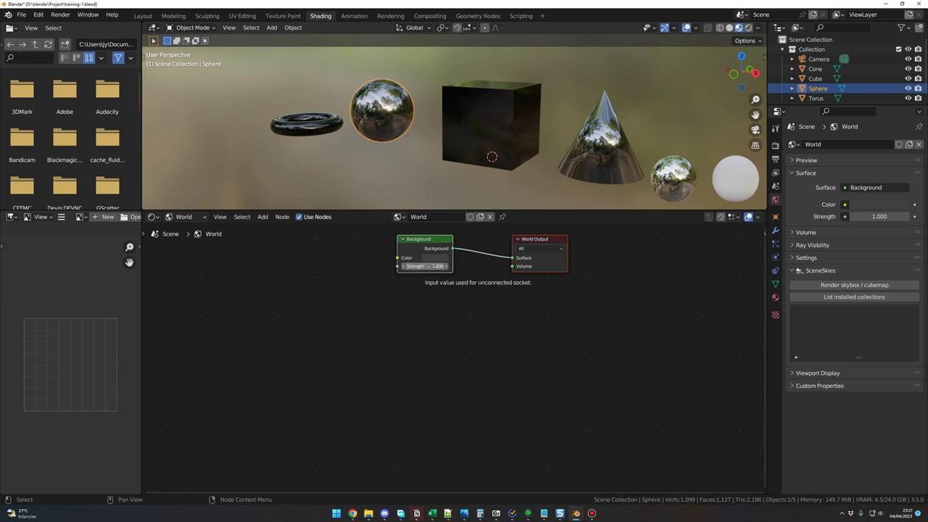
# Preview the Shading viewport in Rendered mode and set the world Background node's strength to 0
pyautogui.click(748, 28)
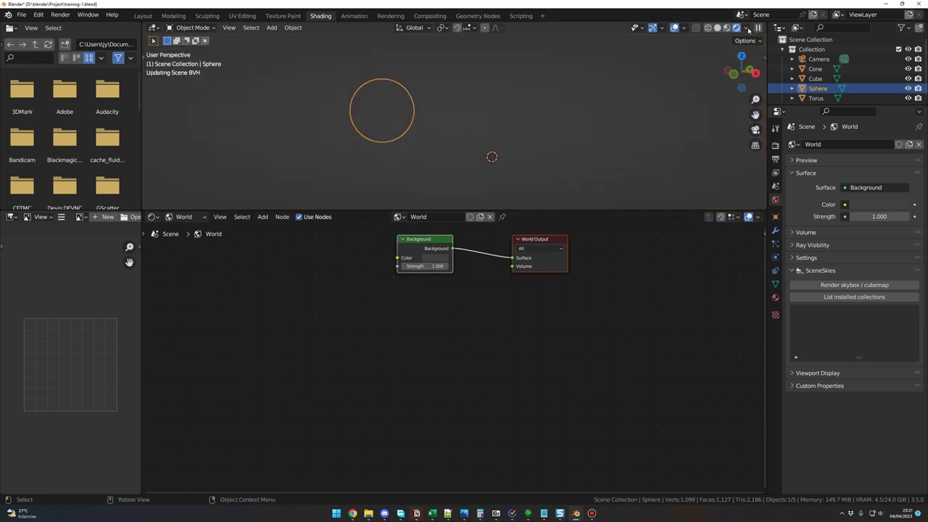
pyautogui.click(423, 267)
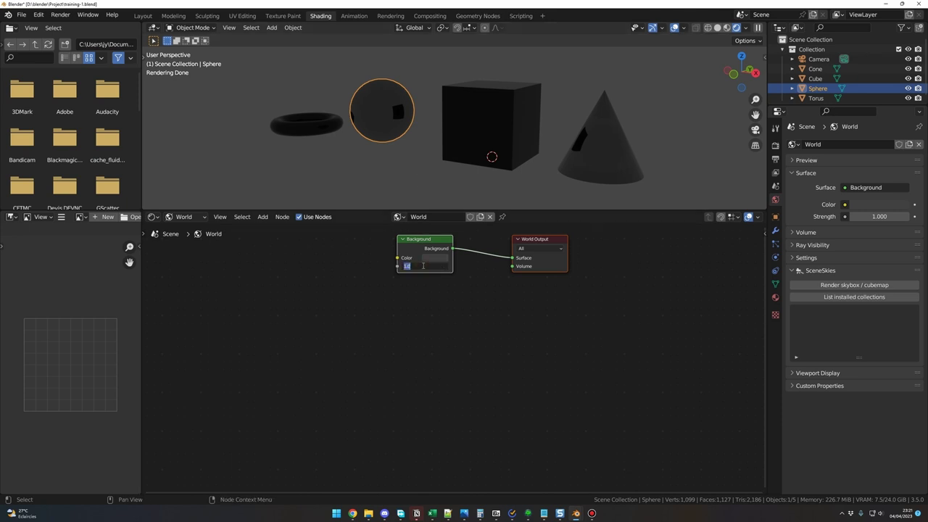
pyautogui.write('0')
pyautogui.press('Return')
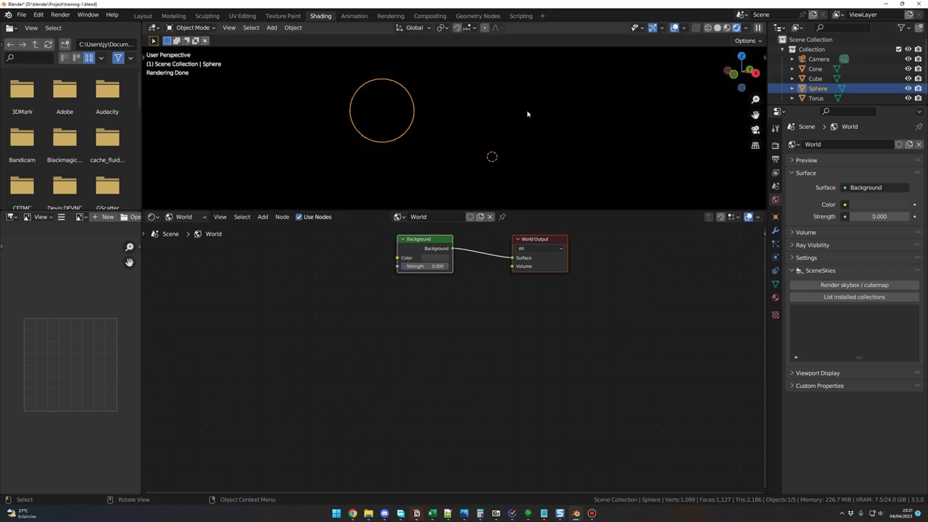
# Return to the Layout workspace, deselect the sphere and leave the camera view for a raised free view of the objects
pyautogui.click(143, 15)
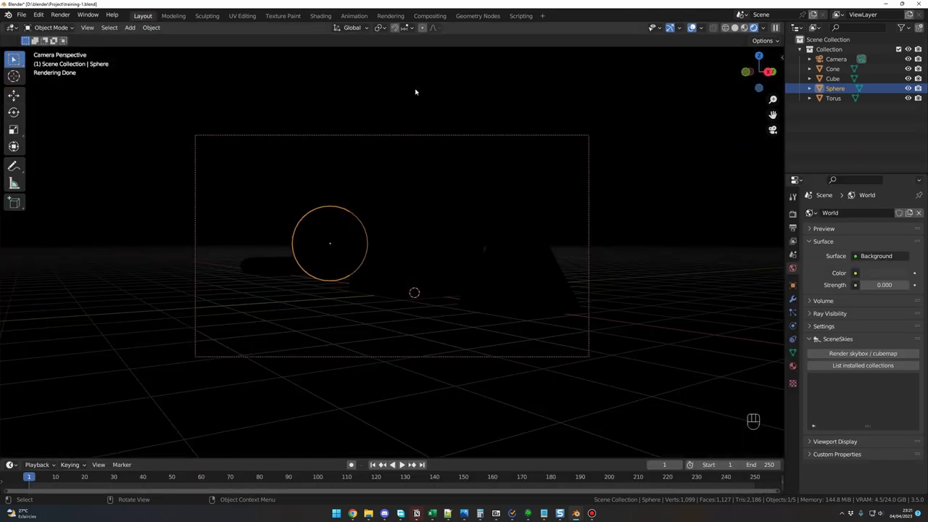
pyautogui.click(680, 154)
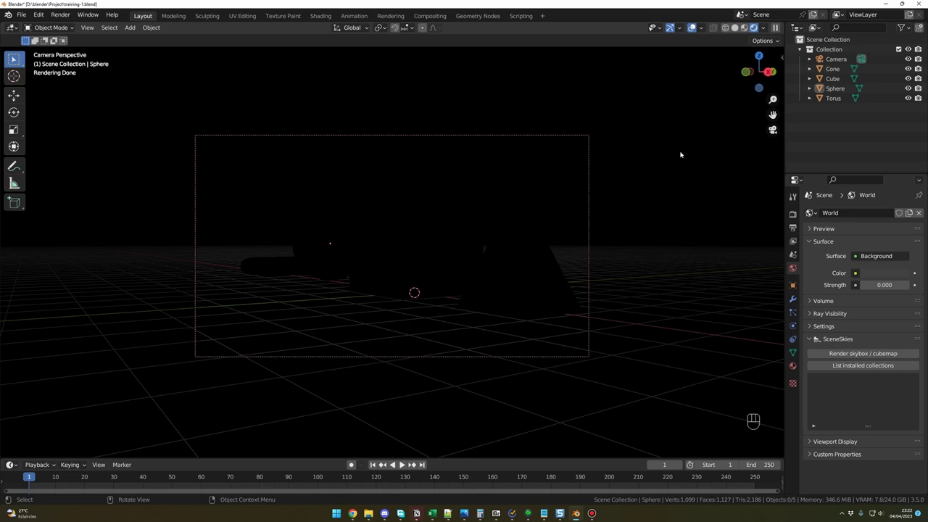
pyautogui.press('KP_0')
pyautogui.moveTo(681, 151); pyautogui.dragTo(551, 254, button='middle')
pyautogui.scroll(-2, 655, 217)
pyautogui.moveTo(551, 253); pyautogui.dragTo(444, 279, button='middle')
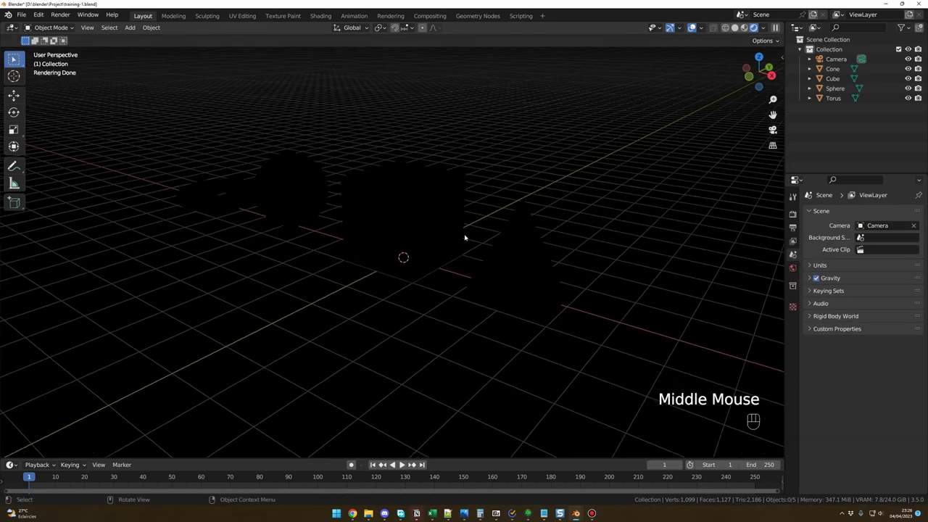
pyautogui.moveTo(464, 237); pyautogui.dragTo(428, 296, button='middle')
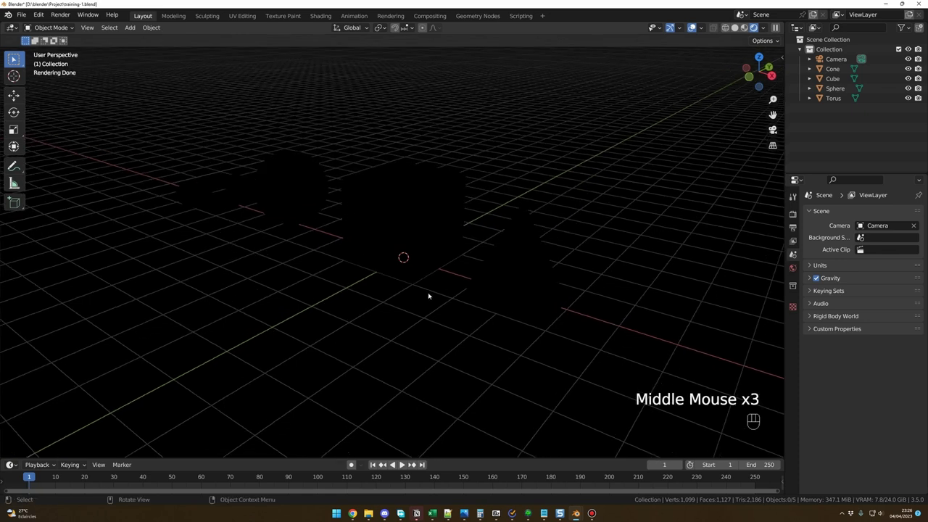
# Add a mesh plane at the origin, scale it up about 11 times as a floor under the objects and deselect it
pyautogui.hotkey('shift', 'a')
pyautogui.moveTo(428, 294)
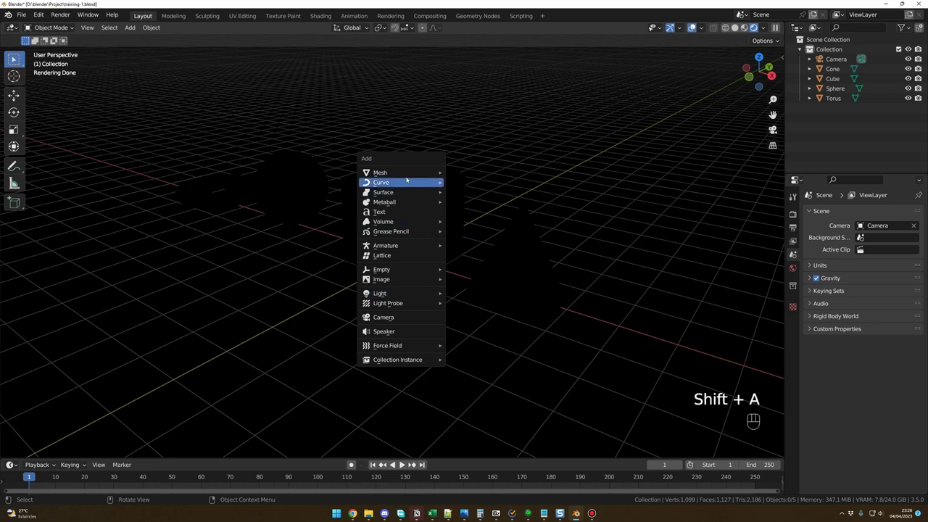
pyautogui.moveTo(408, 174)
pyautogui.click(468, 173)
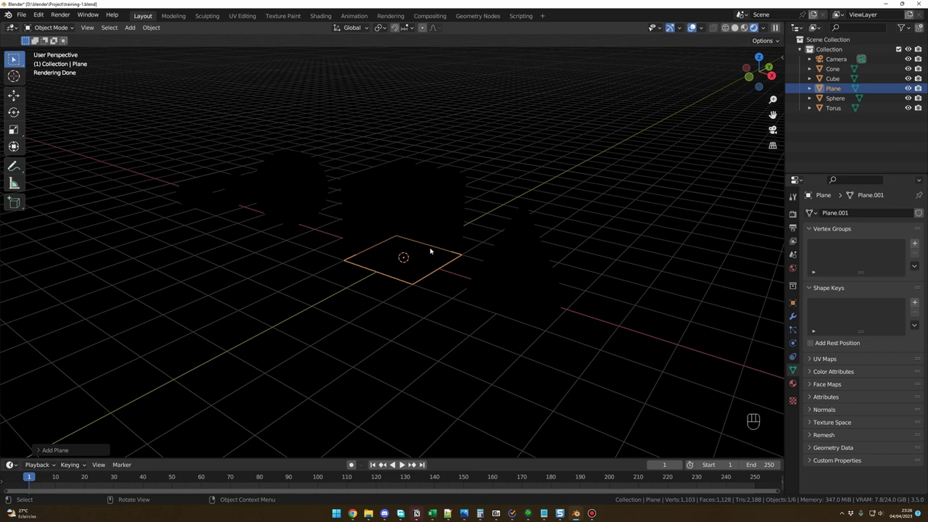
pyautogui.press('s')
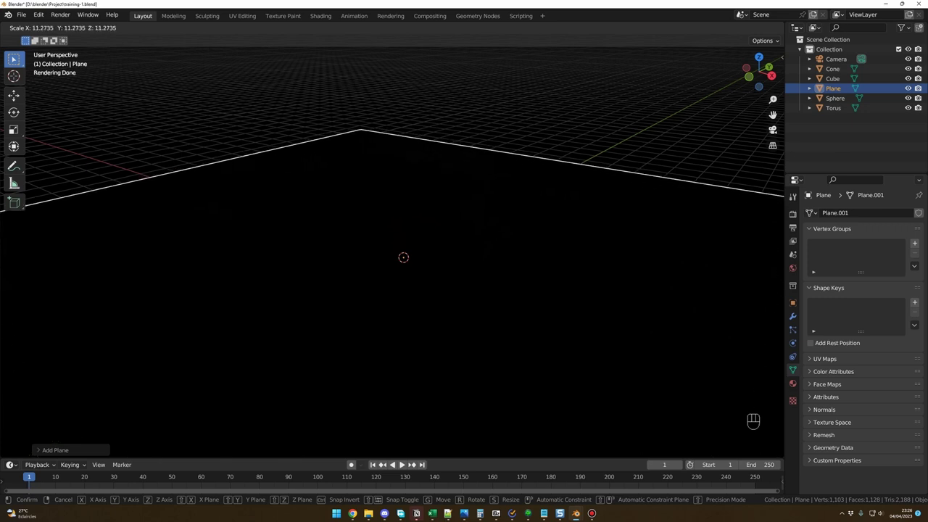
pyautogui.click(720, 304)
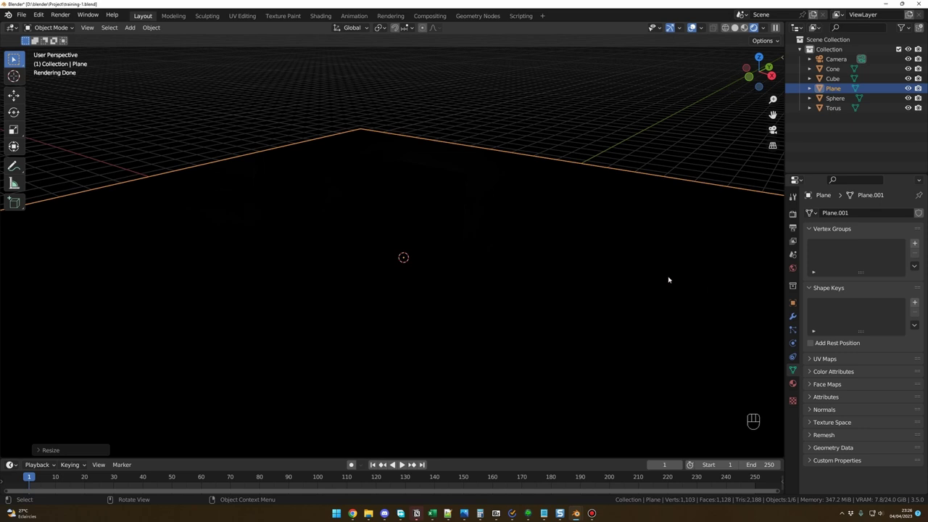
pyautogui.moveTo(668, 279); pyautogui.dragTo(605, 259, button='middle')
pyautogui.click(580, 122)
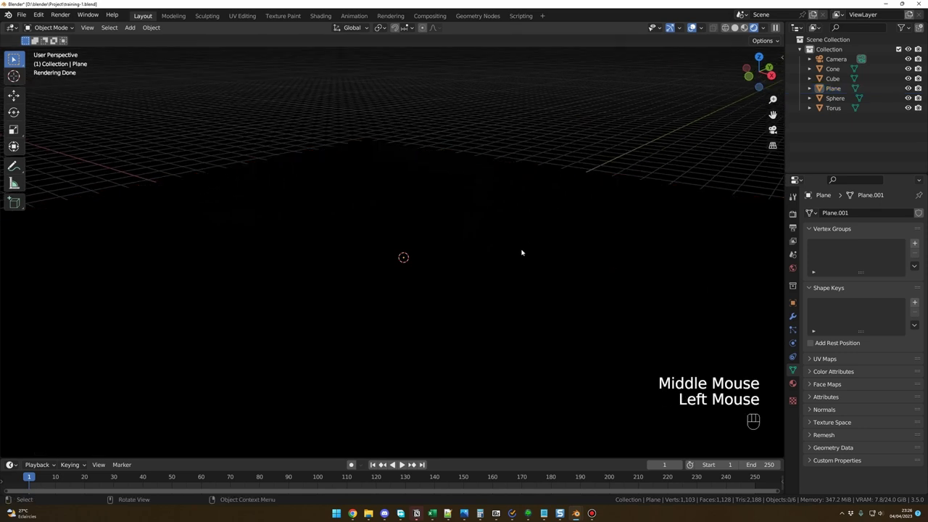
# Add a Point light at the 3D cursor and select it
pyautogui.moveTo(522, 253)
pyautogui.mouseDown(button='middle')
pyautogui.moveTo(520, 244)
pyautogui.moveTo(520, 255)
pyautogui.mouseUp(button='middle')
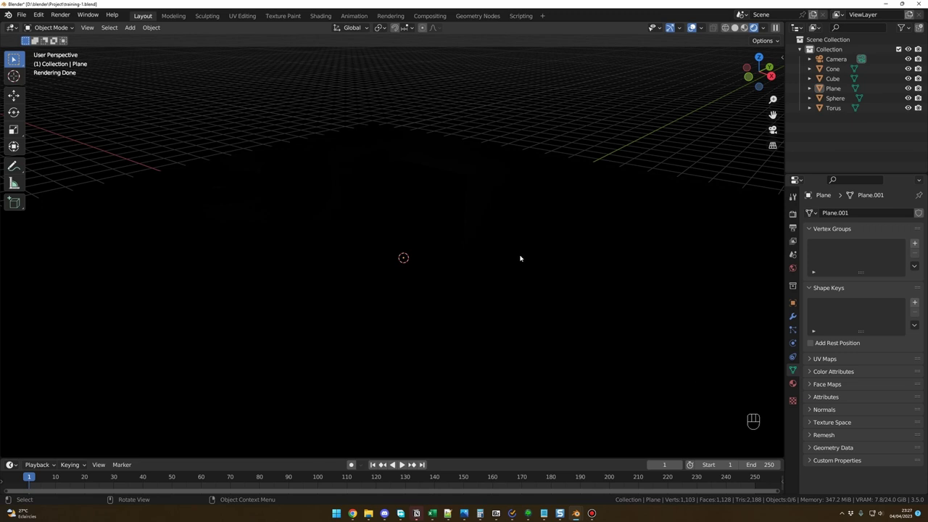
pyautogui.hotkey('shift', 'a')
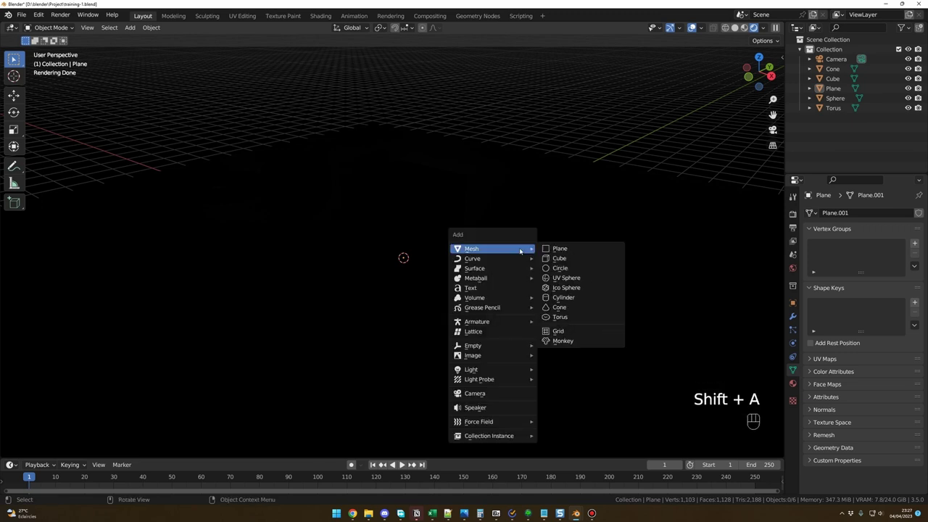
pyautogui.moveTo(488, 369)
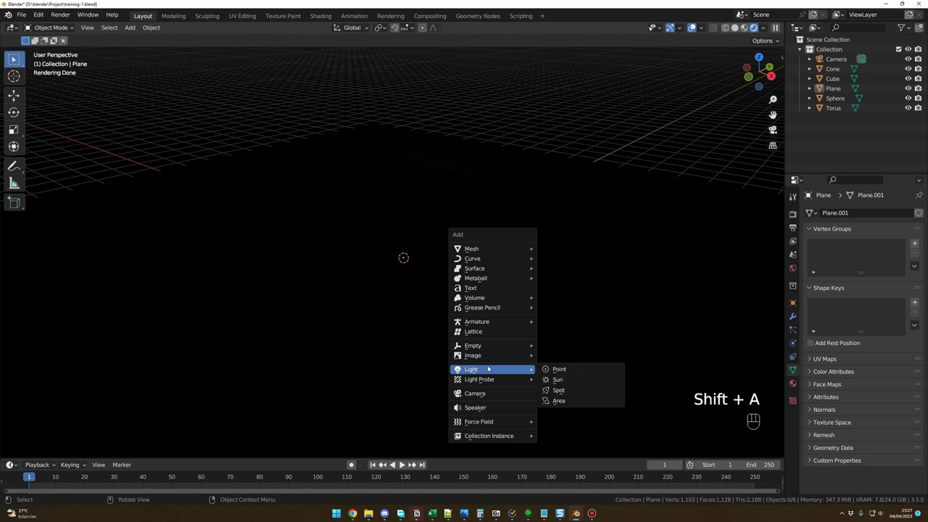
pyautogui.click(556, 369)
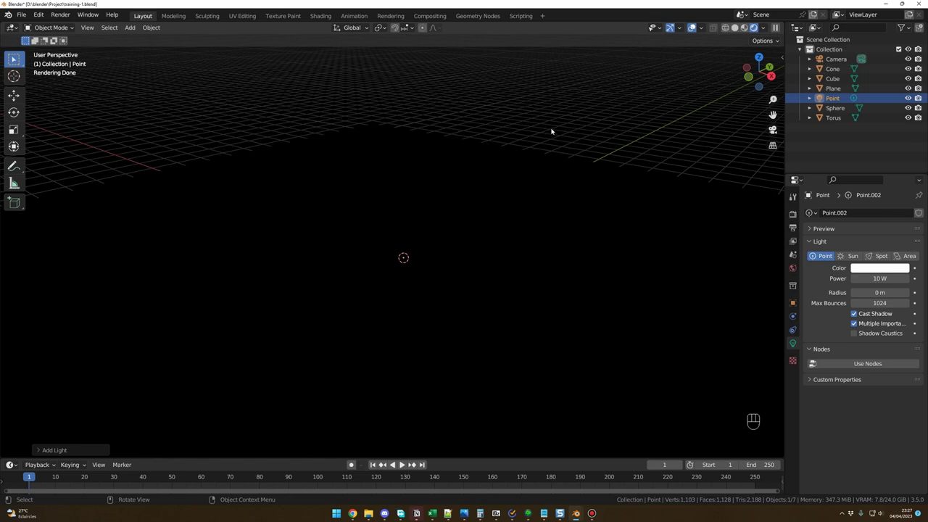
pyautogui.click(834, 99)
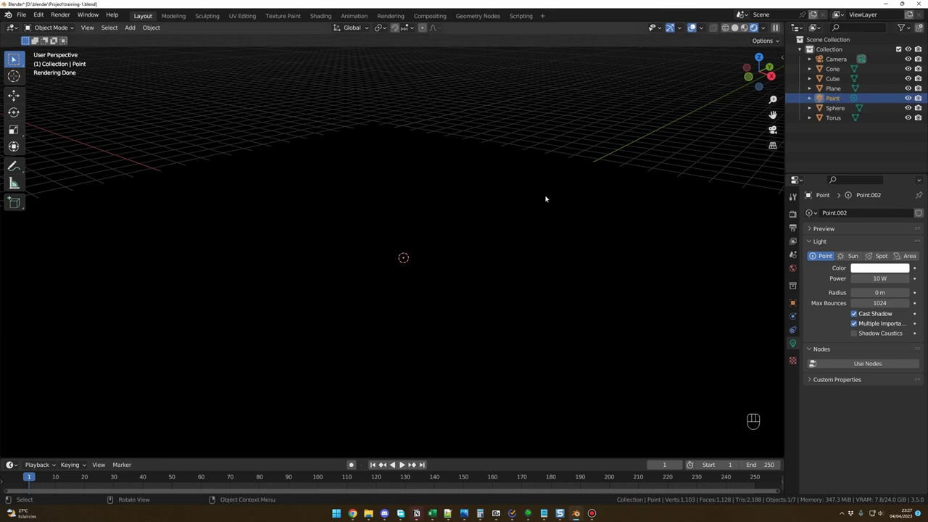
# Raise the Point light along the Z axis from the origin to above the cube, sphere and cone
pyautogui.press('KP_Decimal')
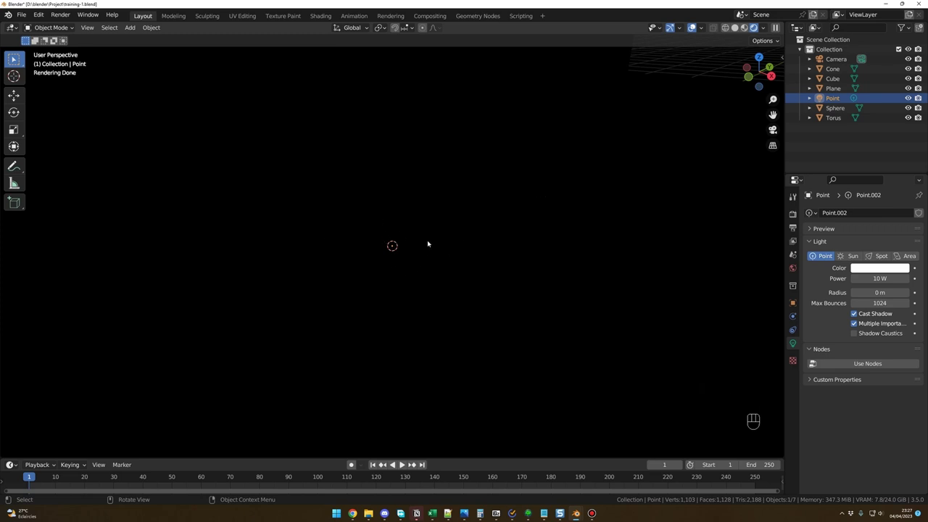
pyautogui.scroll(-4, 453, 272)
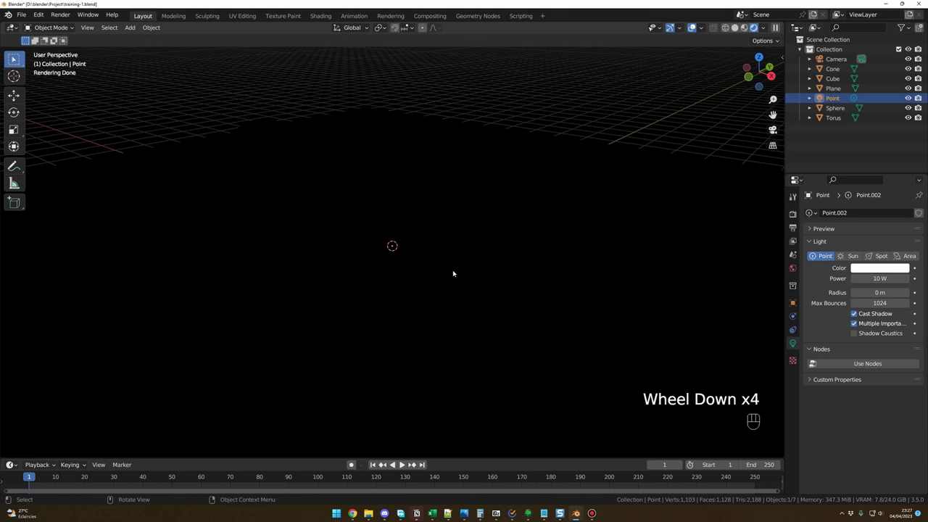
pyautogui.click(834, 99)
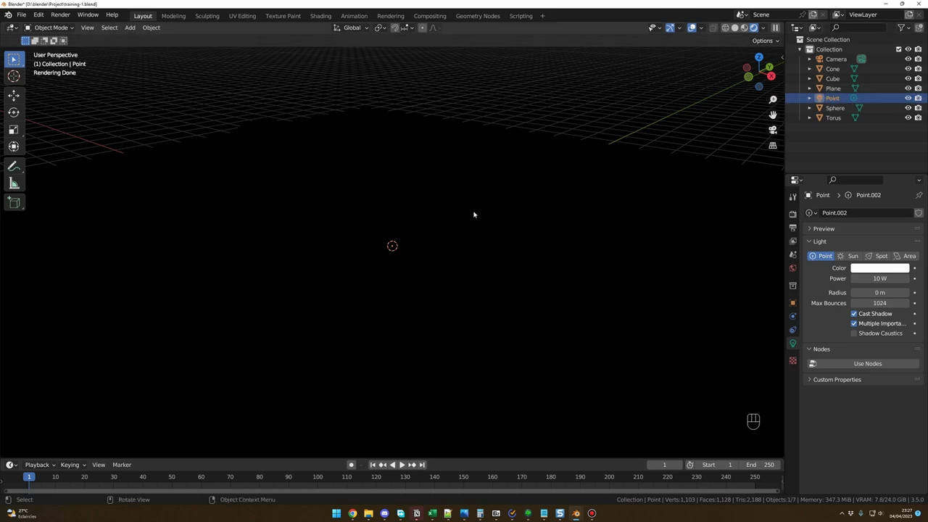
pyautogui.press('g')
pyautogui.press('z')
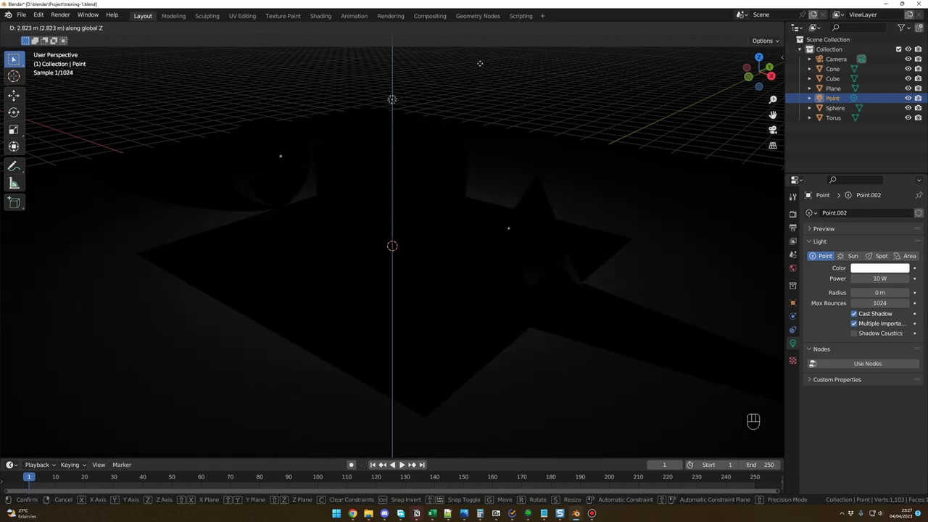
pyautogui.click(475, 449)
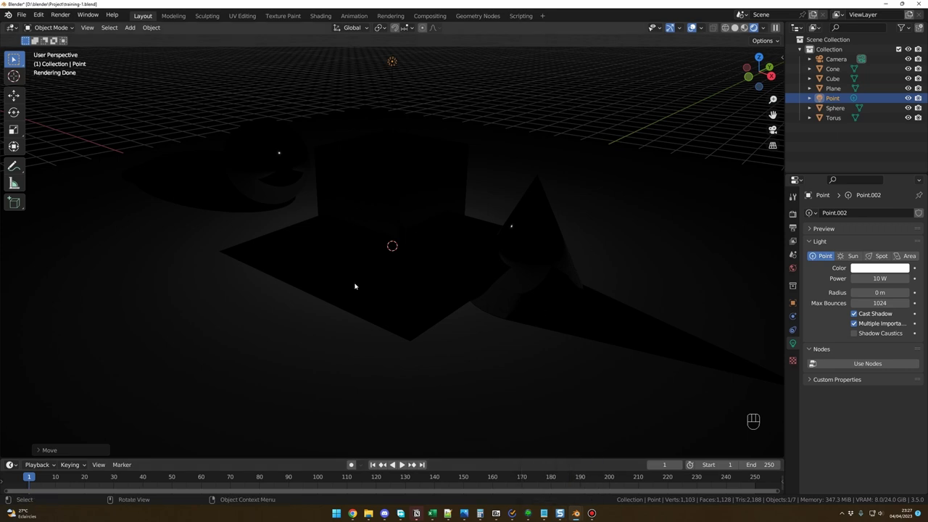
# Move the Point light along the positive X axis until it hangs above the cone
pyautogui.moveTo(429, 274); pyautogui.dragTo(427, 266, button='middle')
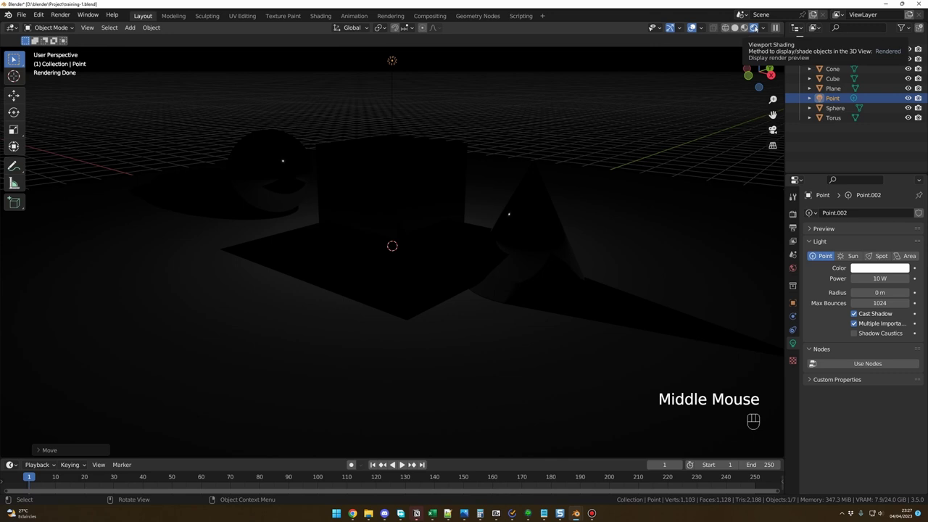
pyautogui.moveTo(543, 174); pyautogui.dragTo(541, 203, button='middle')
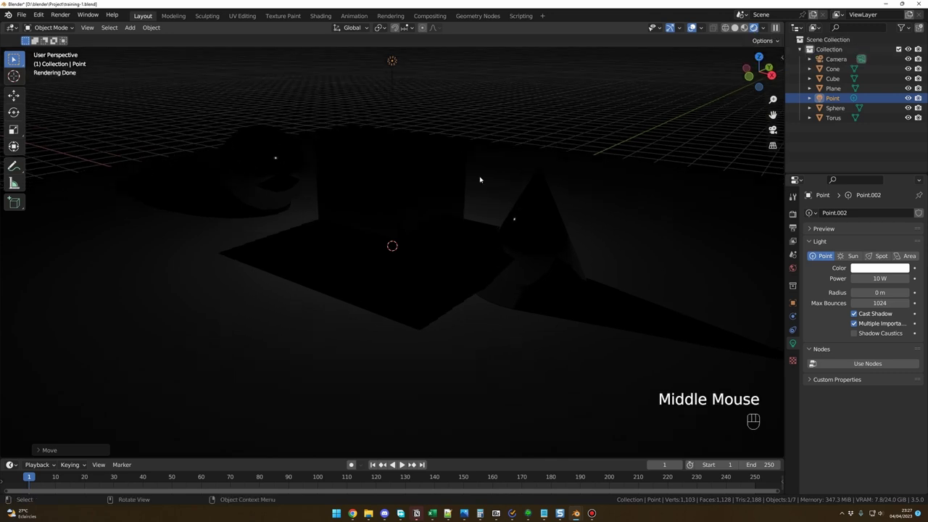
pyautogui.moveTo(481, 179); pyautogui.dragTo(479, 172, button='middle')
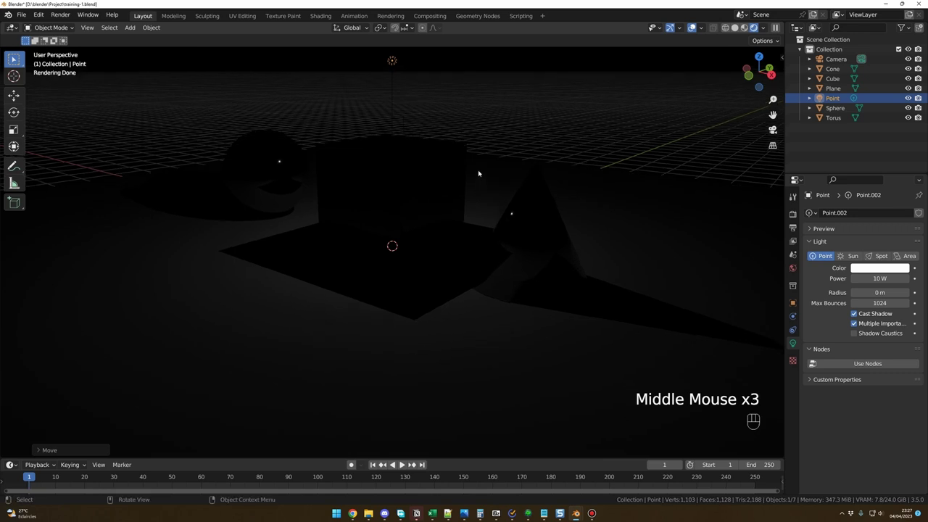
pyautogui.press('g')
pyautogui.press('x')
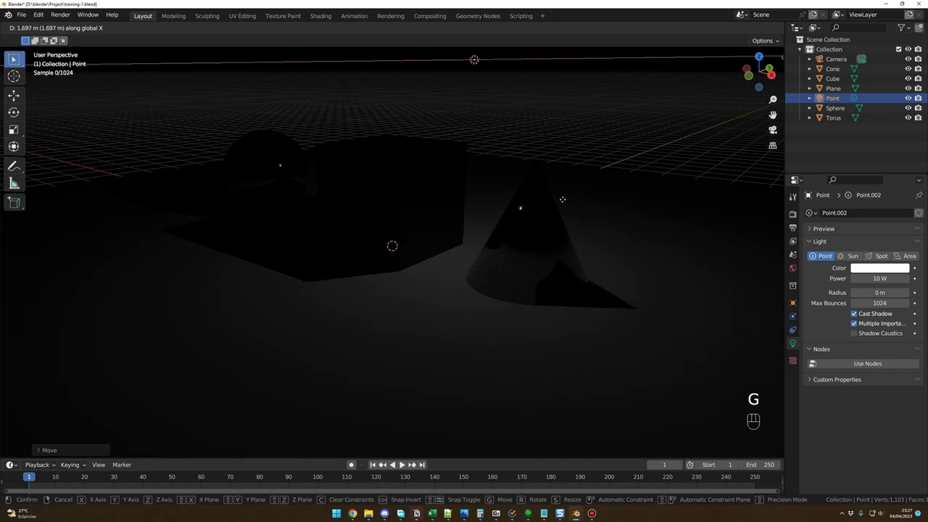
pyautogui.click(598, 220)
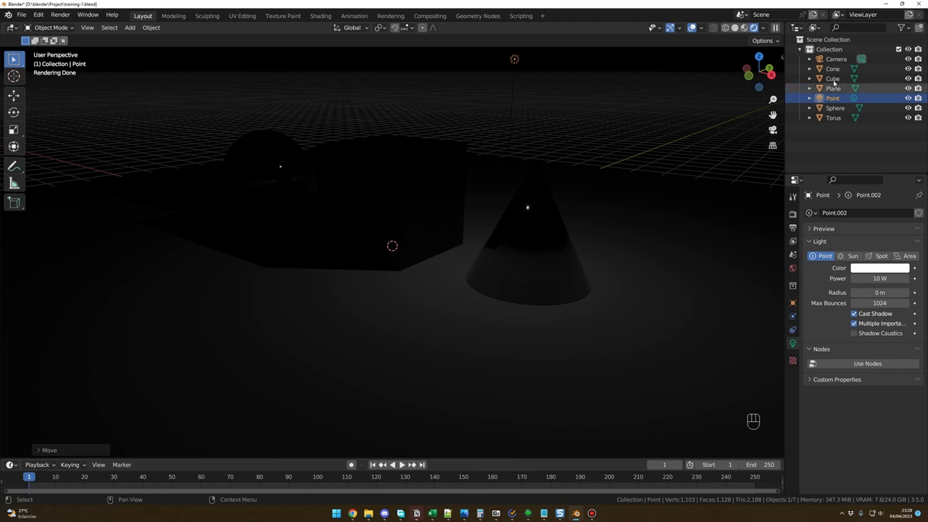
# Reselect the Point light in the scene collection and show its light data properties
pyautogui.click(830, 48)
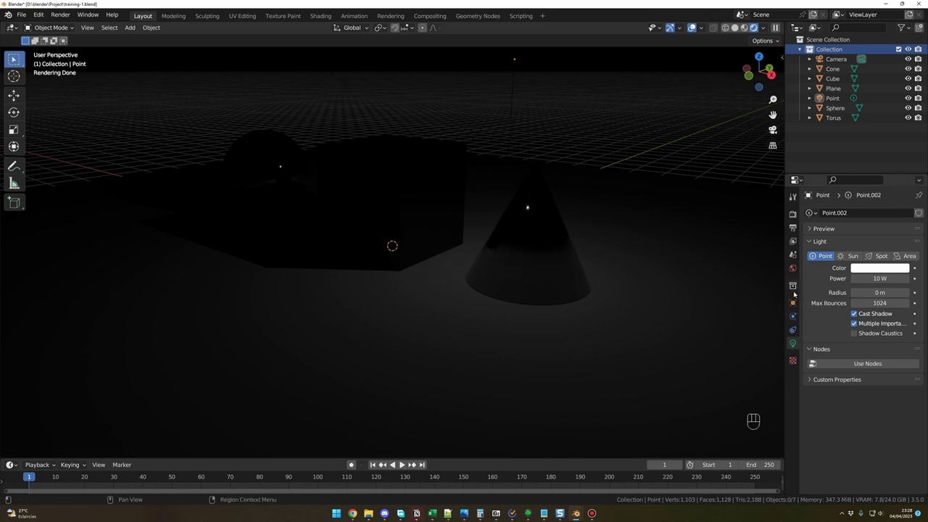
pyautogui.click(836, 59)
pyautogui.click(834, 88)
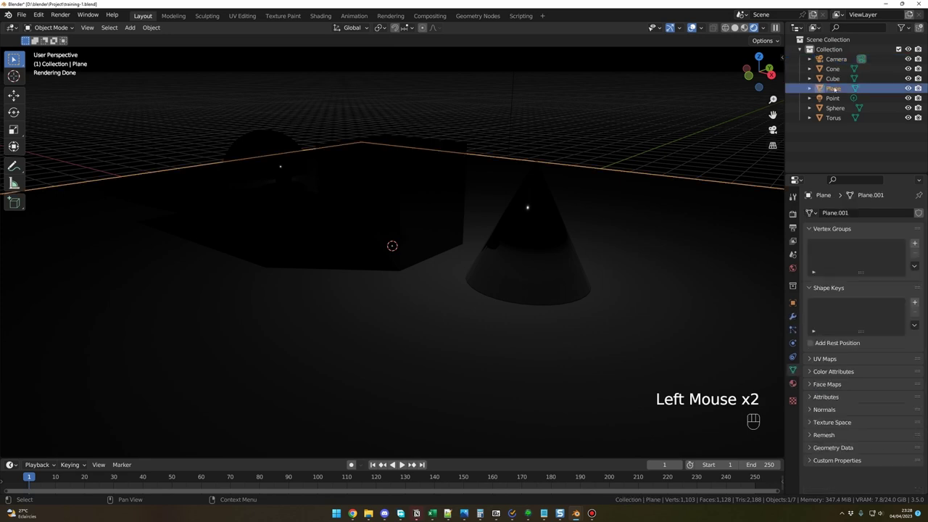
pyautogui.click(834, 97)
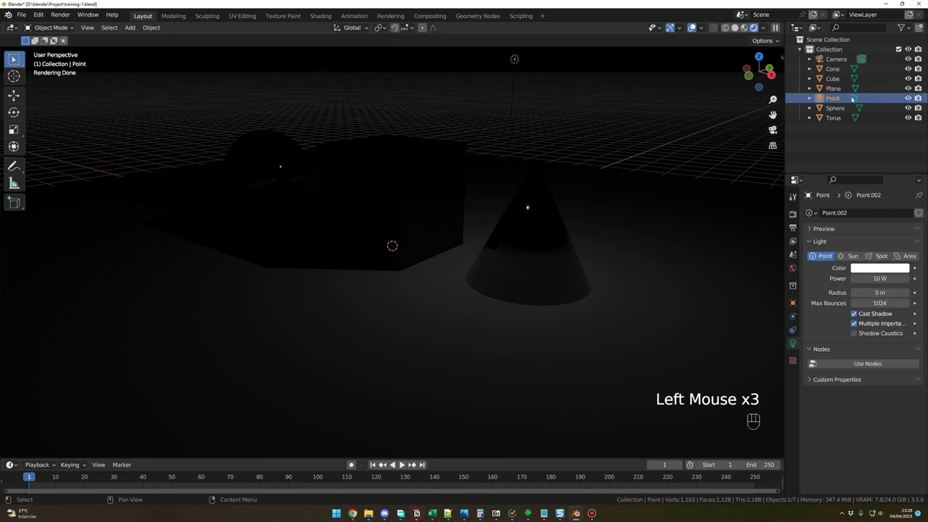
pyautogui.moveTo(725, 174); pyautogui.dragTo(718, 177, button='middle')
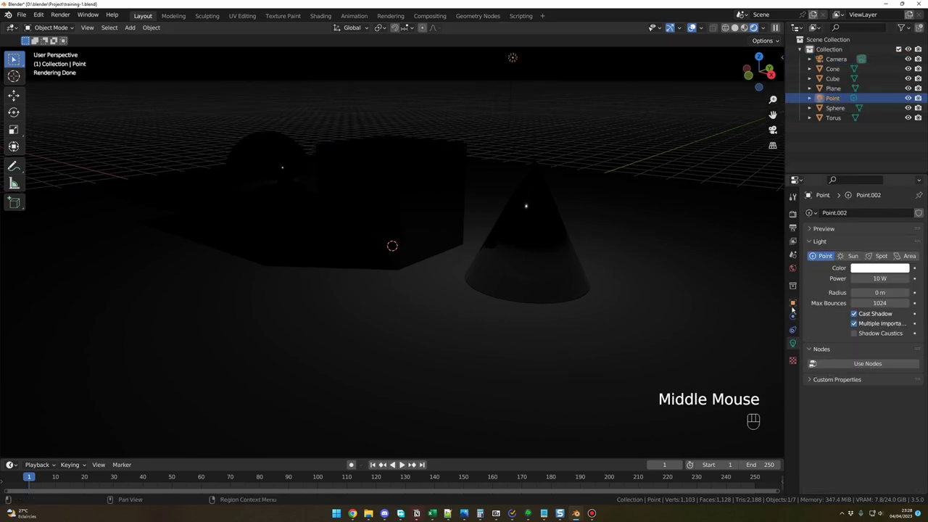
pyautogui.click(793, 347)
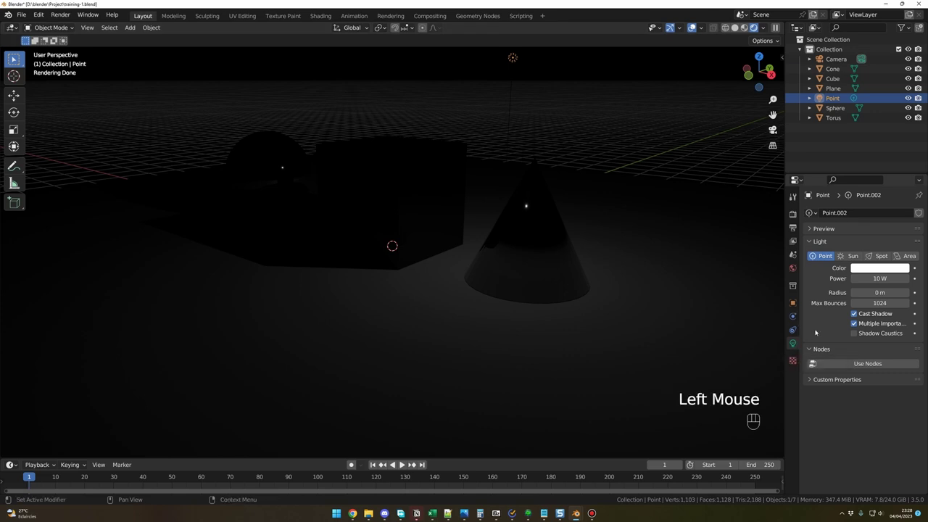
# Try a yellow tint for the Point light's color and reset it to white
pyautogui.click(880, 267)
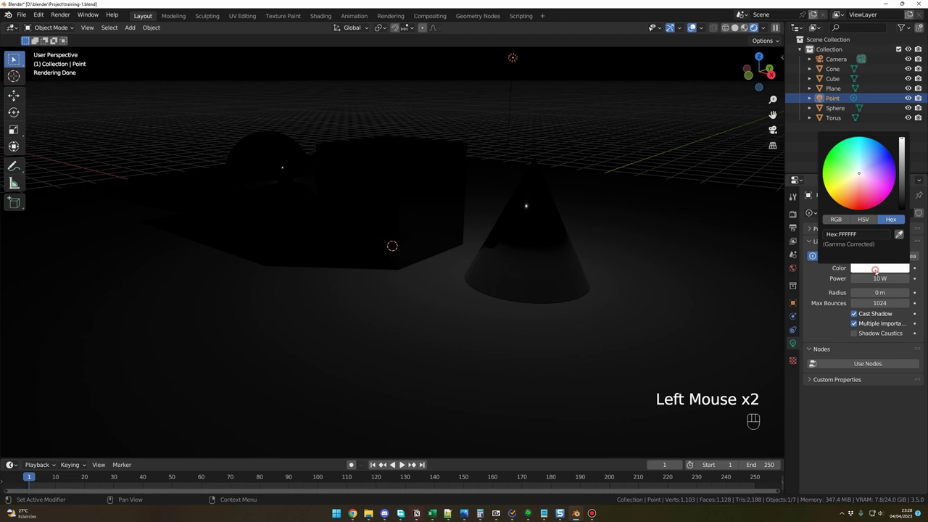
pyautogui.moveTo(858, 174); pyautogui.dragTo(844, 185)
pyautogui.click(859, 173)
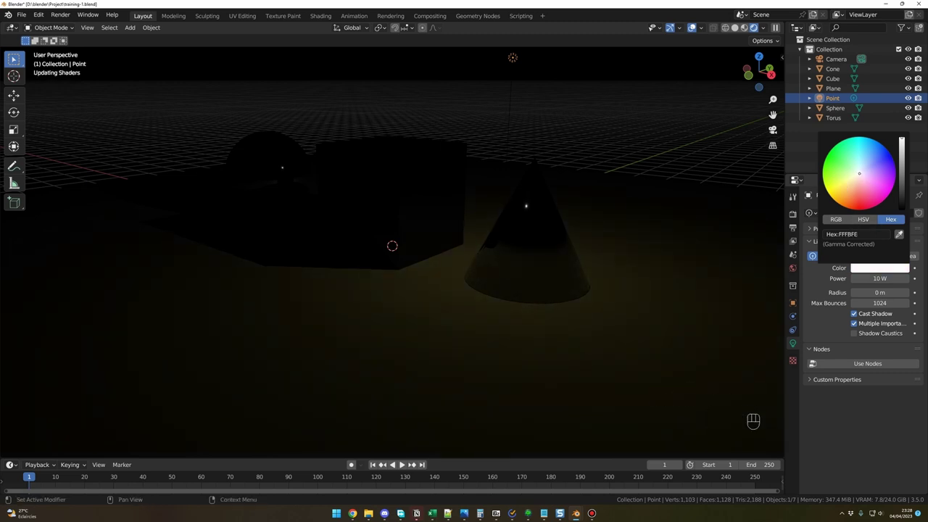
pyautogui.click(867, 233)
pyautogui.write('ff')
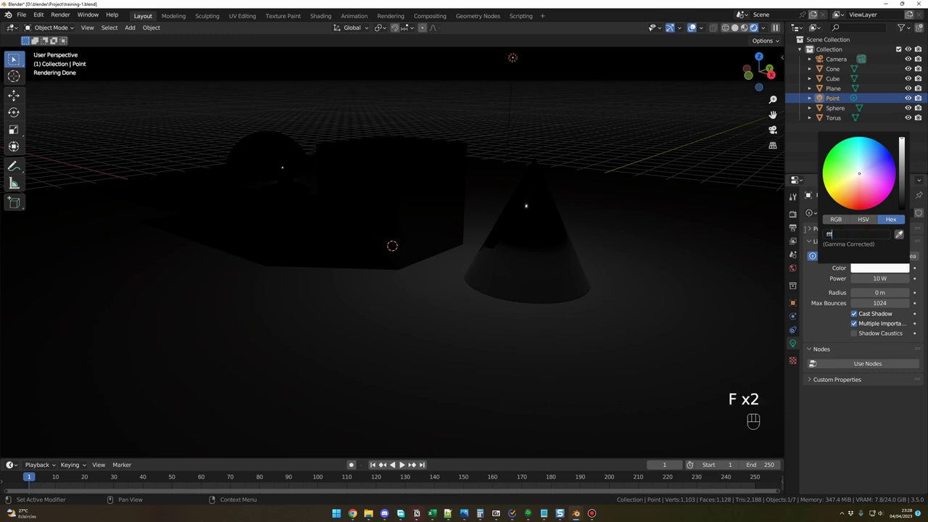
pyautogui.write('ff')
pyautogui.click(811, 283)
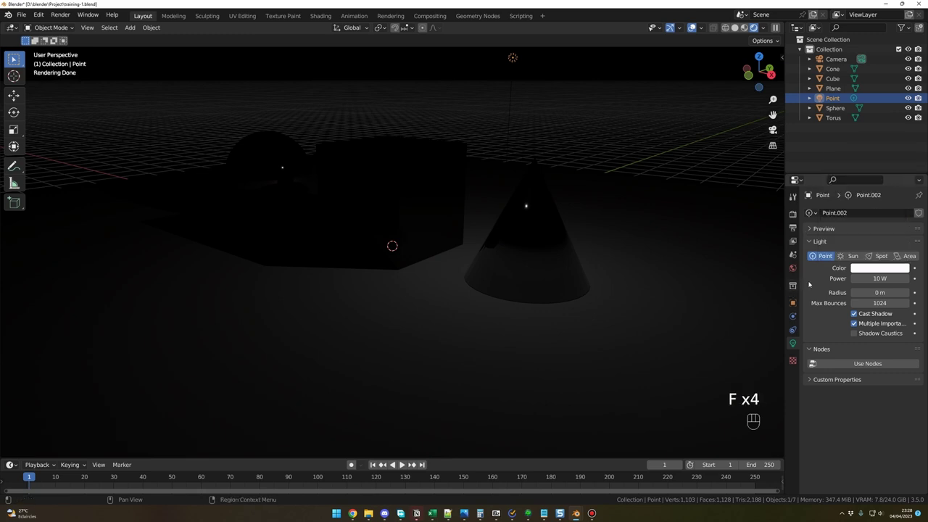
# Set the Point light's power to 1000 W and deselect the light
pyautogui.click(865, 278)
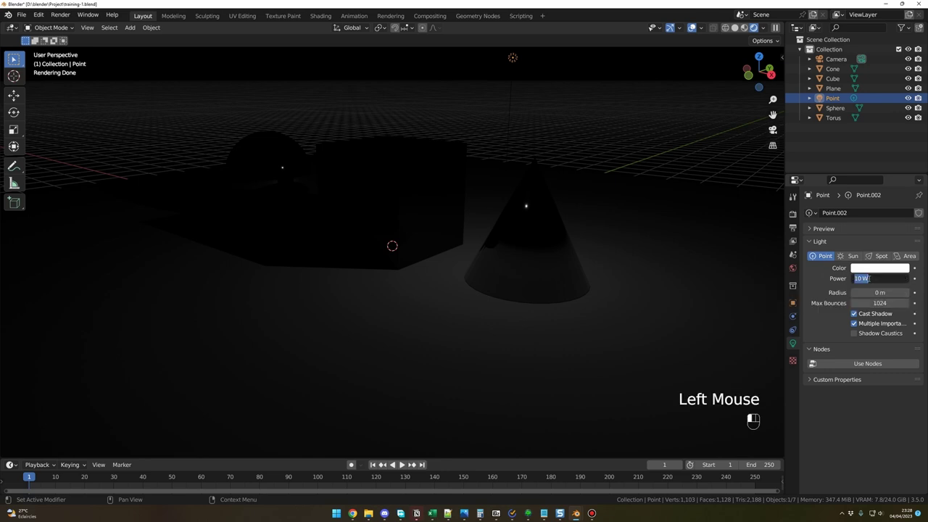
pyautogui.write('1000')
pyautogui.press('Return')
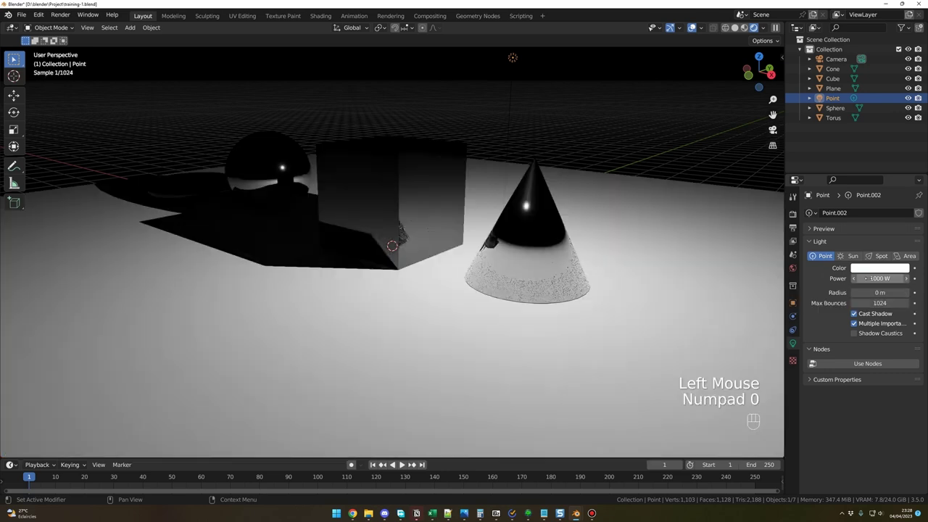
pyautogui.click(612, 128)
pyautogui.moveTo(612, 145); pyautogui.dragTo(607, 177, button='middle')
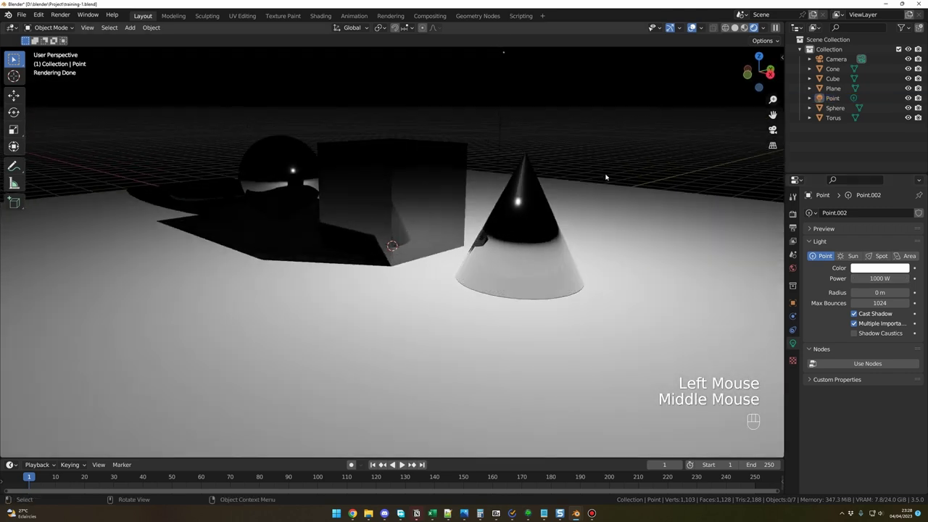
# Look through the camera, lower the Point light about 1.5 m along the Z axis beside the cone's tip and deselect it
pyautogui.press('KP_0')
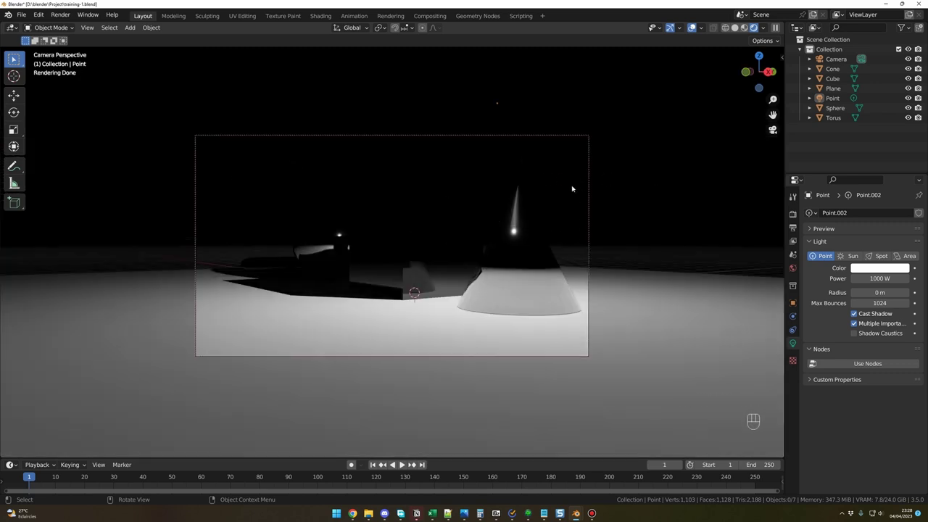
pyautogui.click(833, 98)
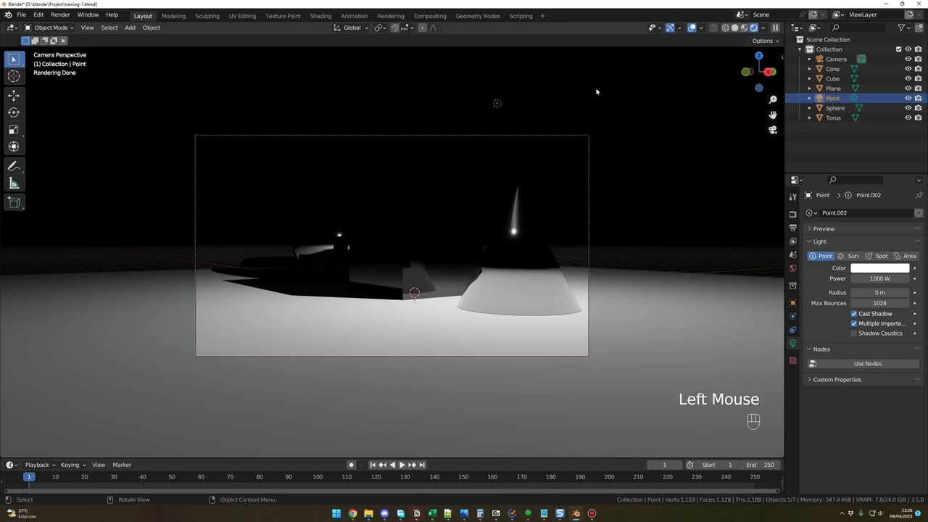
pyautogui.press('g')
pyautogui.press('z')
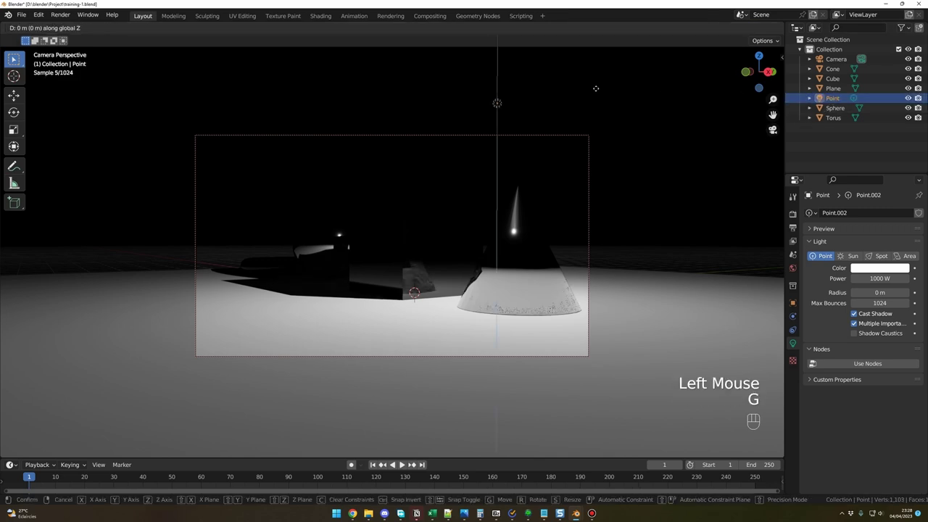
pyautogui.moveTo(590, 180)
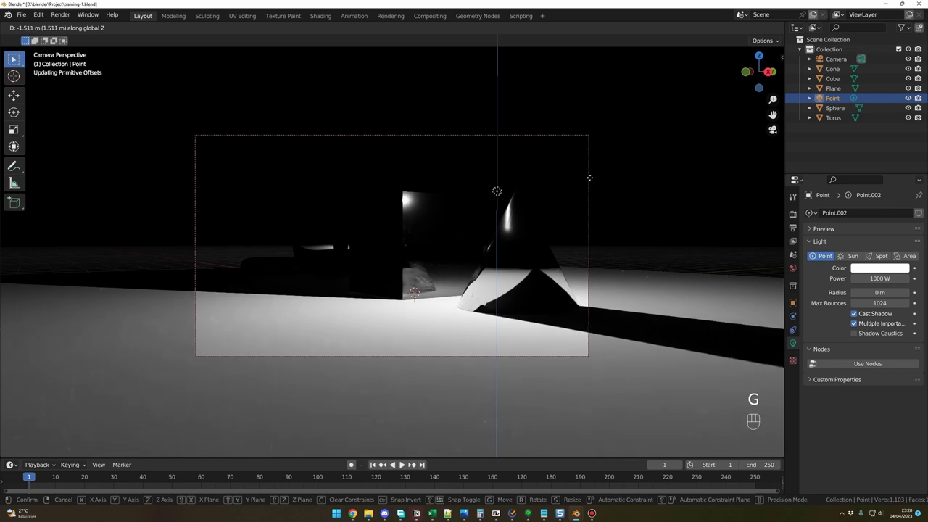
pyautogui.click(589, 182)
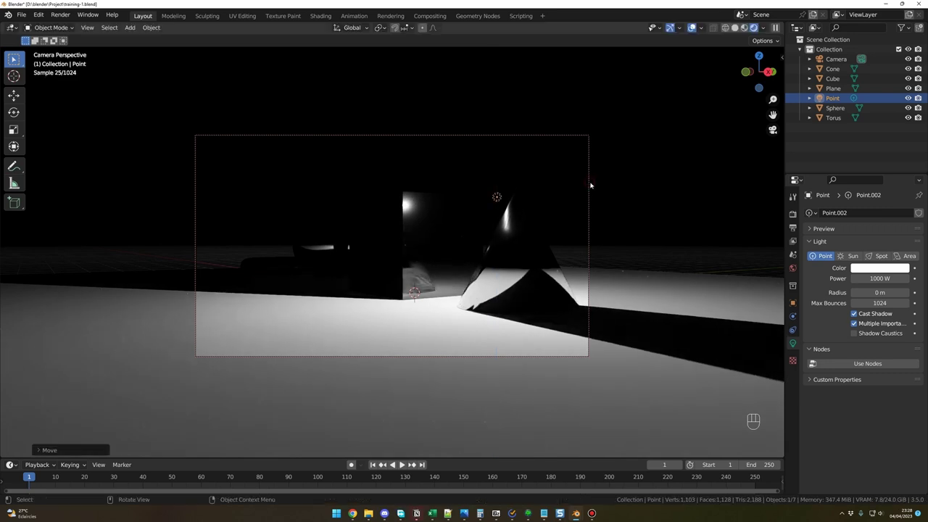
pyautogui.click(648, 158)
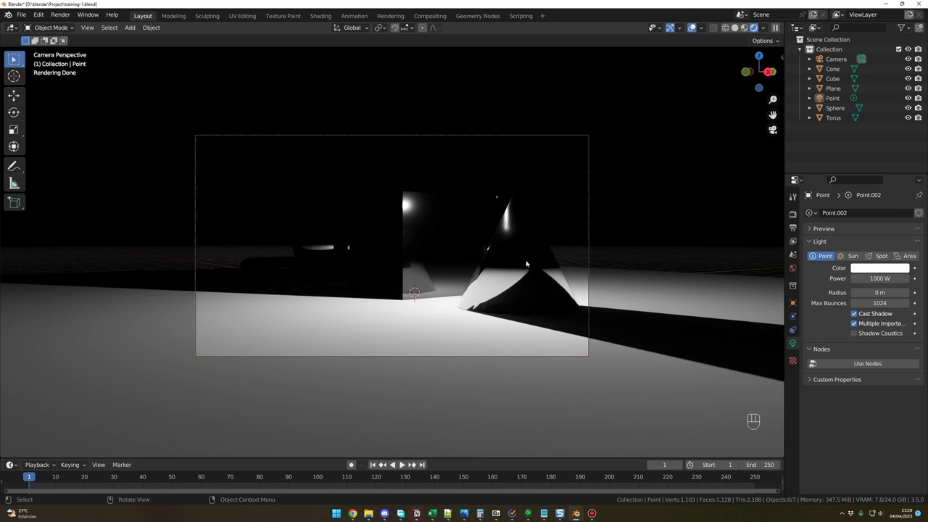
pyautogui.click(663, 189)
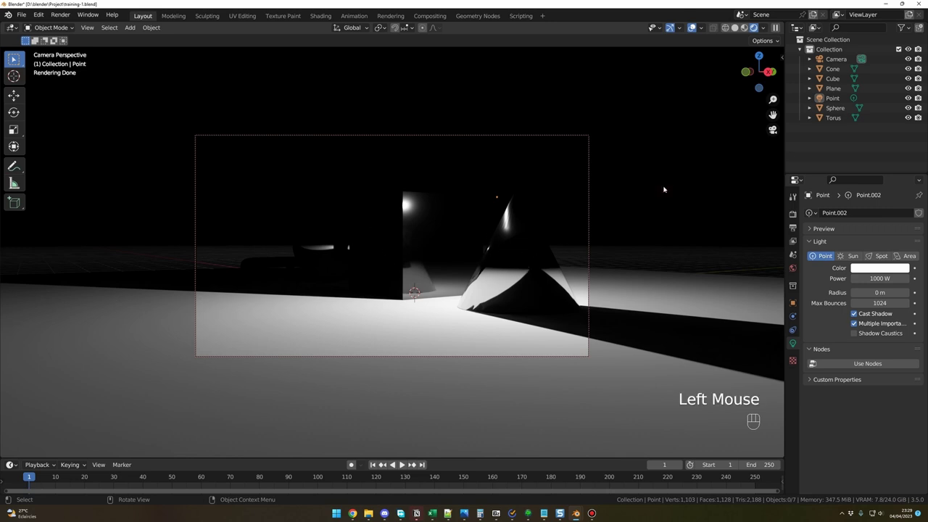
pyautogui.click(497, 196)
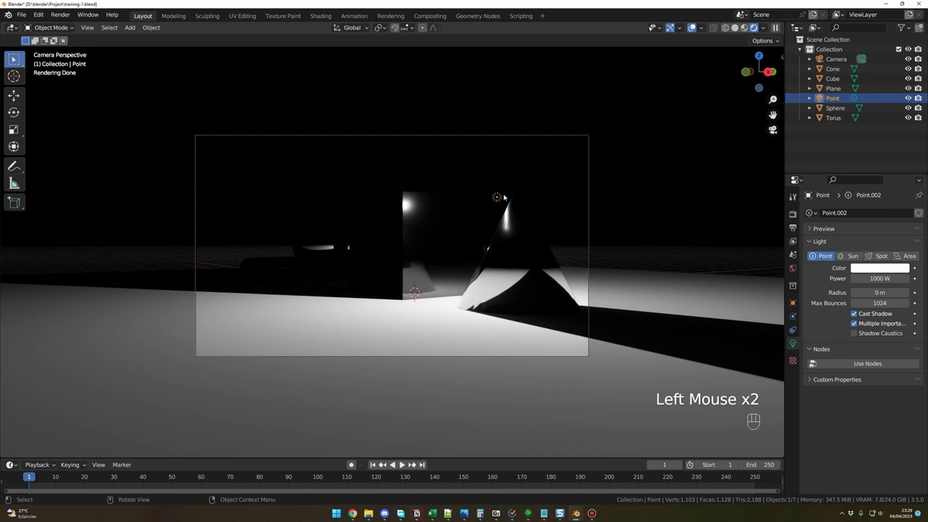
pyautogui.click(645, 187)
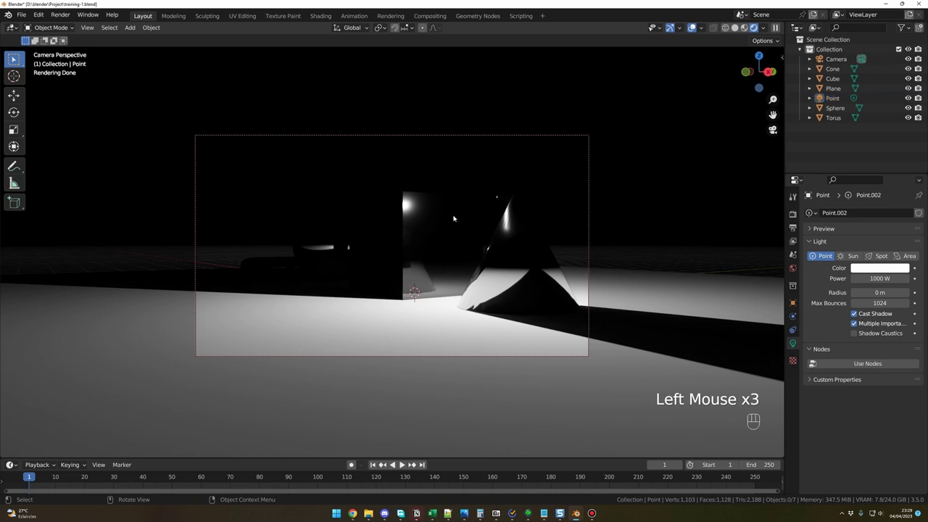
pyautogui.click(651, 195)
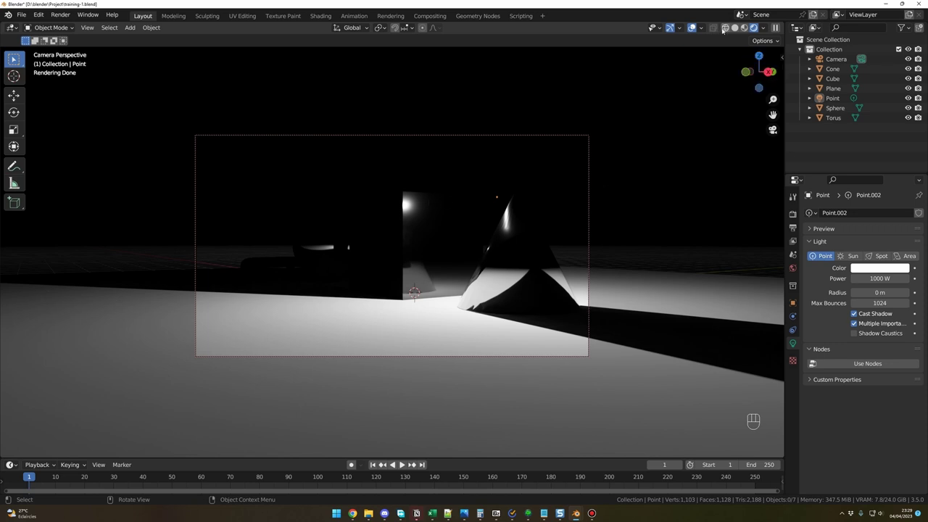
pyautogui.click(497, 197)
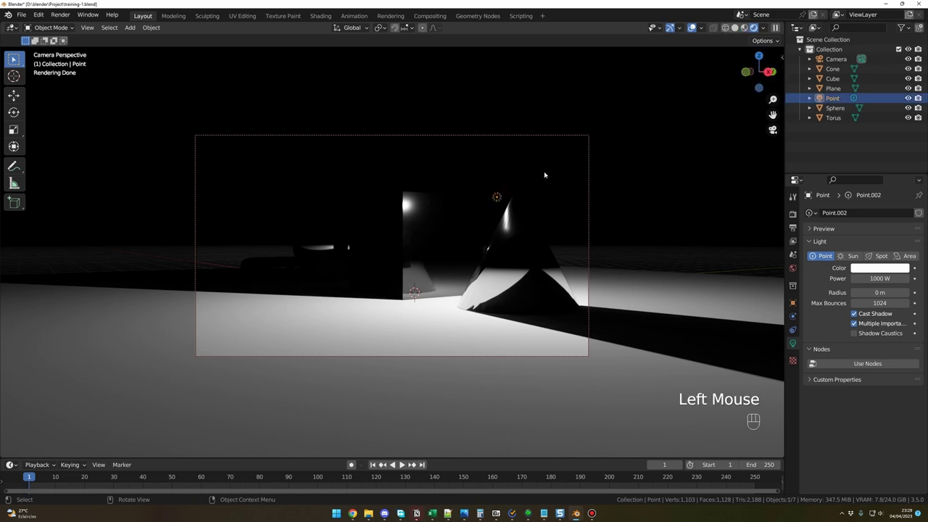
pyautogui.click(196, 113)
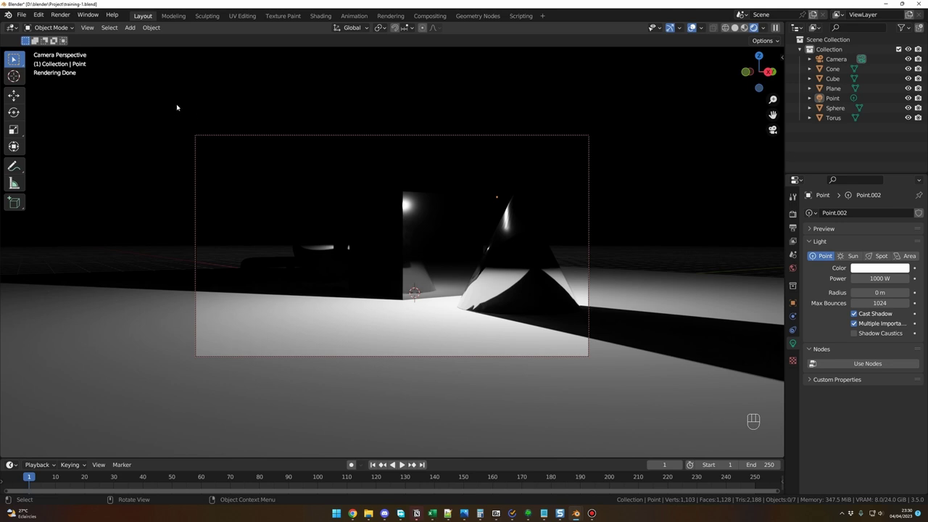
# Start a new file without saving the changes to training-1.blend
pyautogui.click(24, 16)
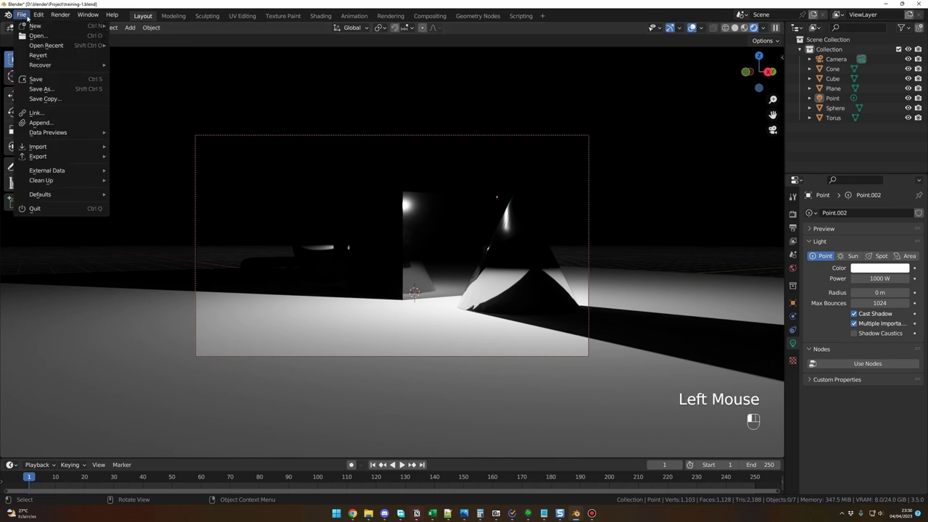
pyautogui.click(33, 25)
pyautogui.click(22, 15)
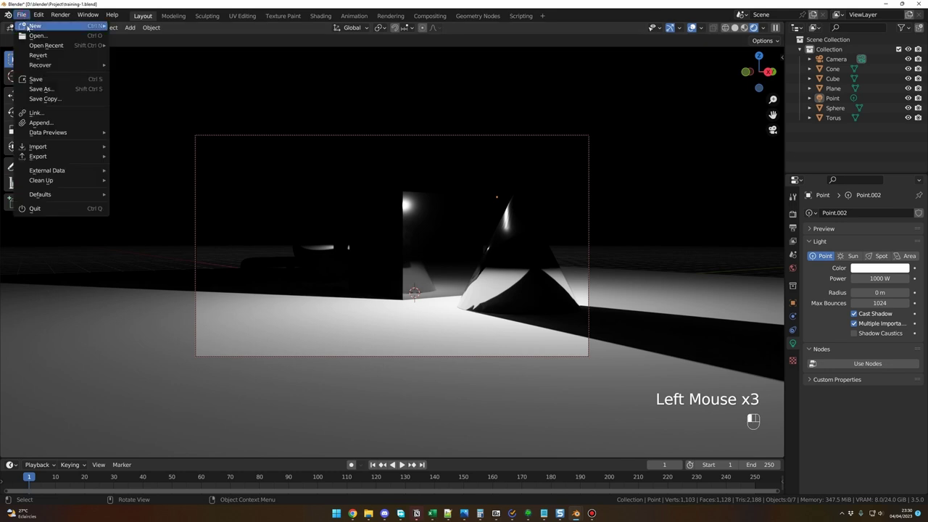
pyautogui.moveTo(29, 26)
pyautogui.click(143, 27)
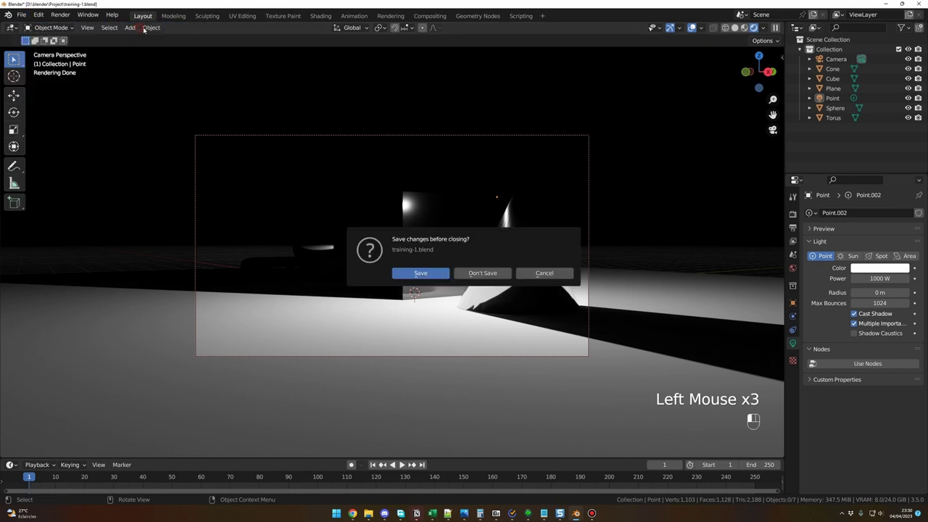
pyautogui.click(487, 274)
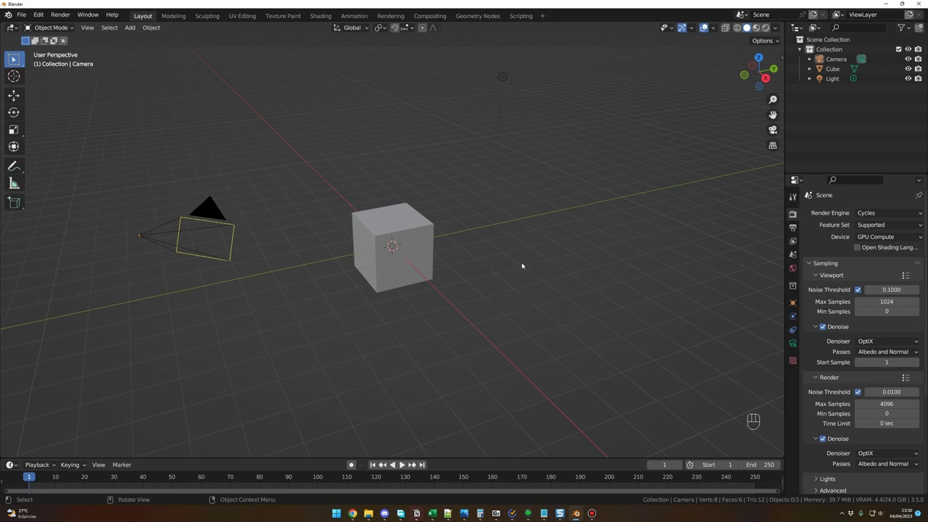
# Hide the camera and the light in the viewport, leaving only the default cube shown
pyautogui.moveTo(521, 265); pyautogui.dragTo(476, 284, button='middle')
pyautogui.scroll(-3, 551, 279)
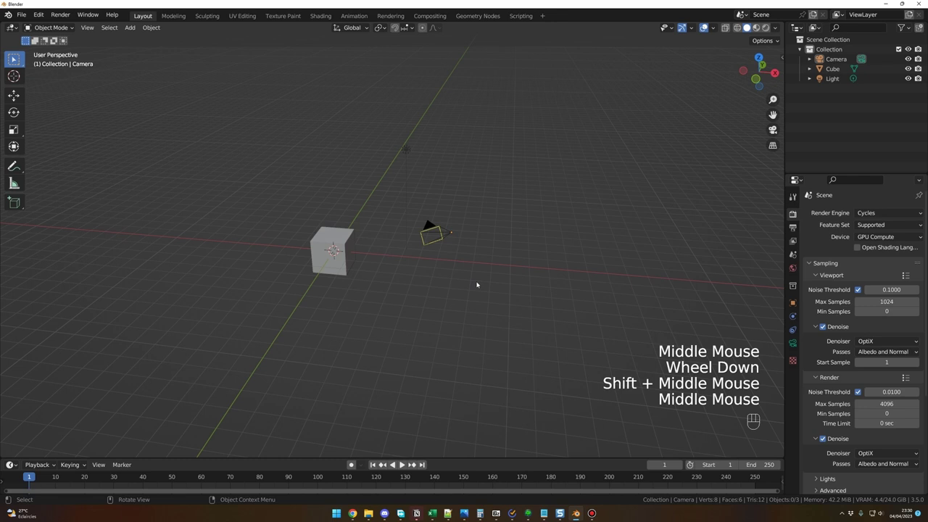
pyautogui.click(908, 58)
pyautogui.click(909, 78)
pyautogui.moveTo(532, 215); pyautogui.dragTo(535, 221, button='middle')
pyautogui.keyDown('shift'); pyautogui.moveTo(535, 221); pyautogui.dragTo(536, 228, button='middle'); pyautogui.keyUp('shift')
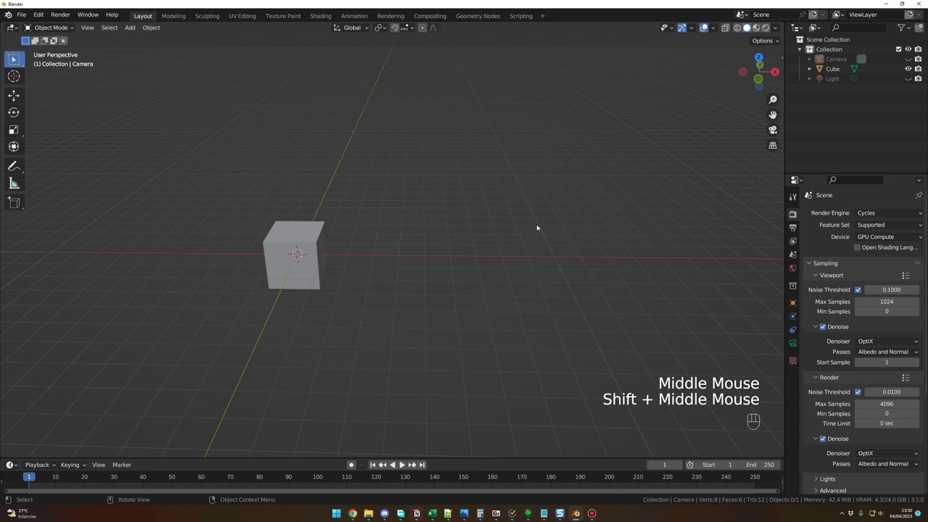
# Try moving the cube along the global X axis, undo the move and deselect the cube
pyautogui.click(312, 248)
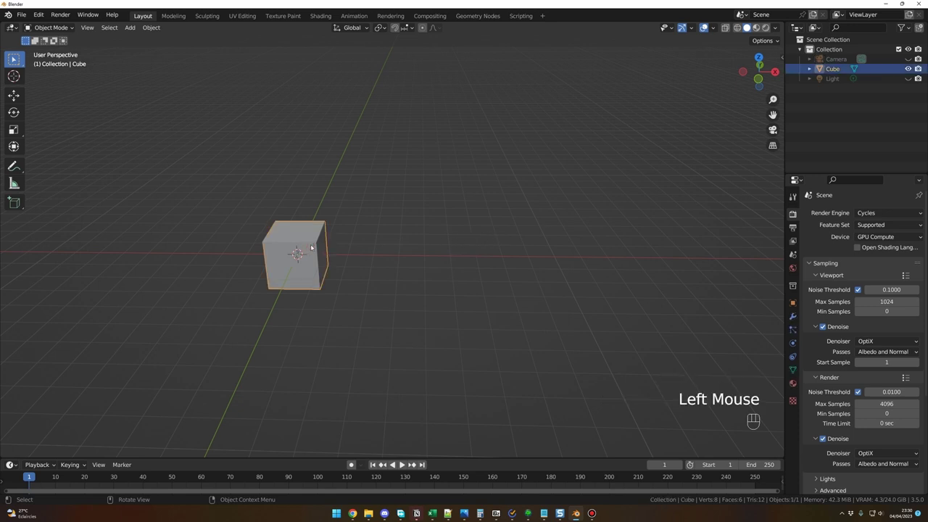
pyautogui.press('g')
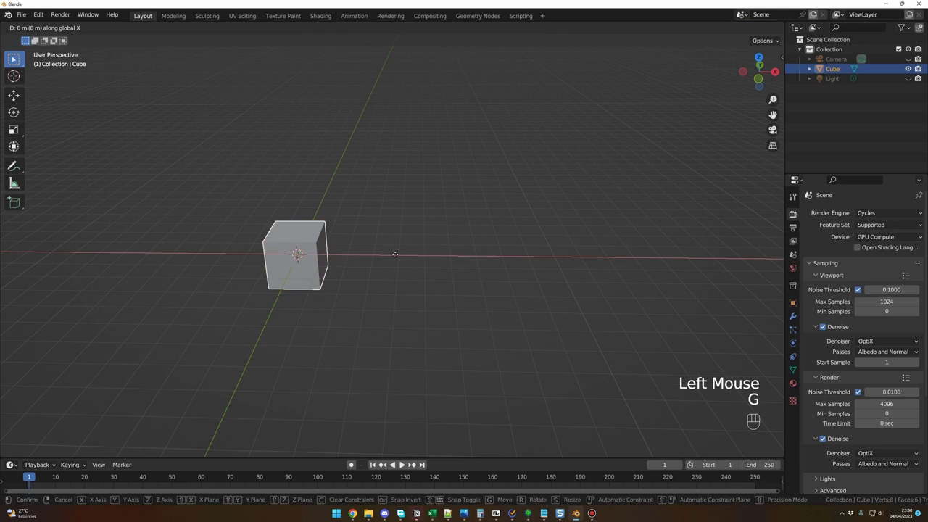
pyautogui.click(714, 273)
pyautogui.hotkey('ctrl', 'z')
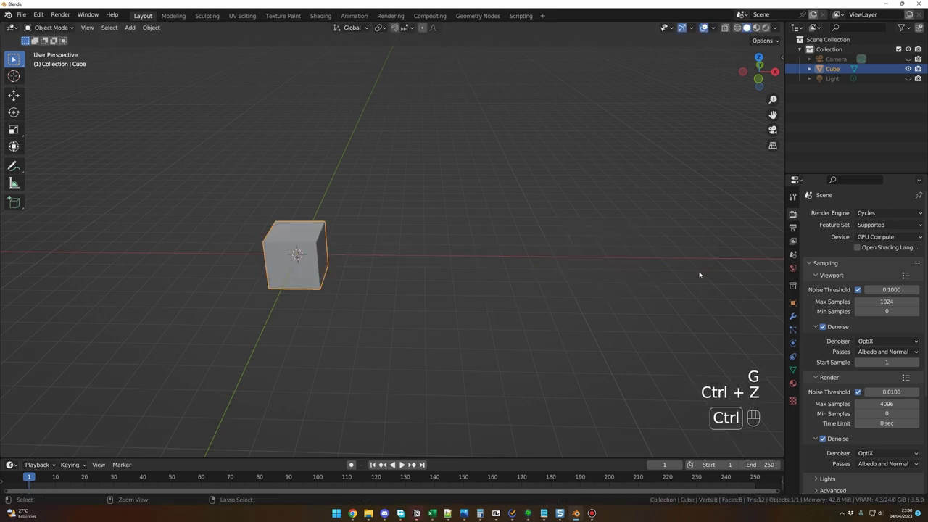
pyautogui.click(544, 269)
pyautogui.moveTo(545, 269); pyautogui.dragTo(486, 280, button='middle')
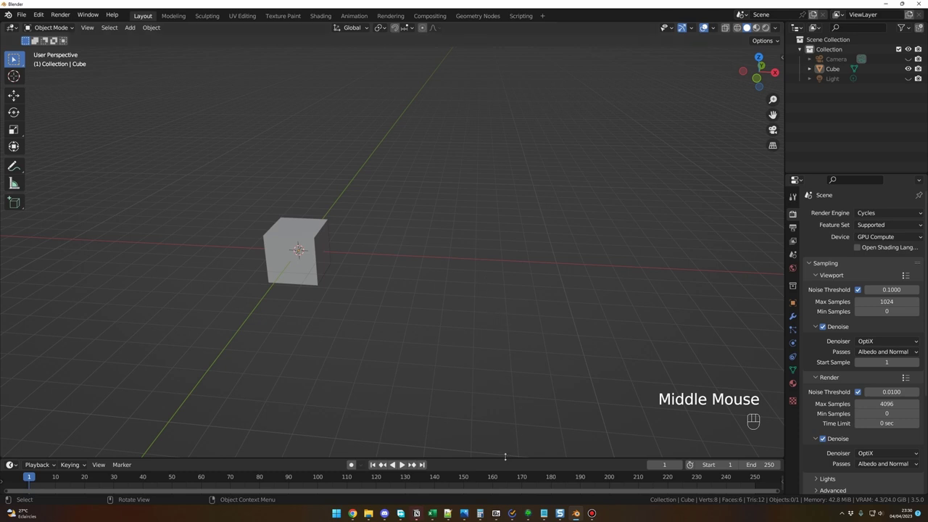
# Enlarge the timeline area and set the animation's end frame to 100
pyautogui.moveTo(505, 457); pyautogui.dragTo(508, 379)
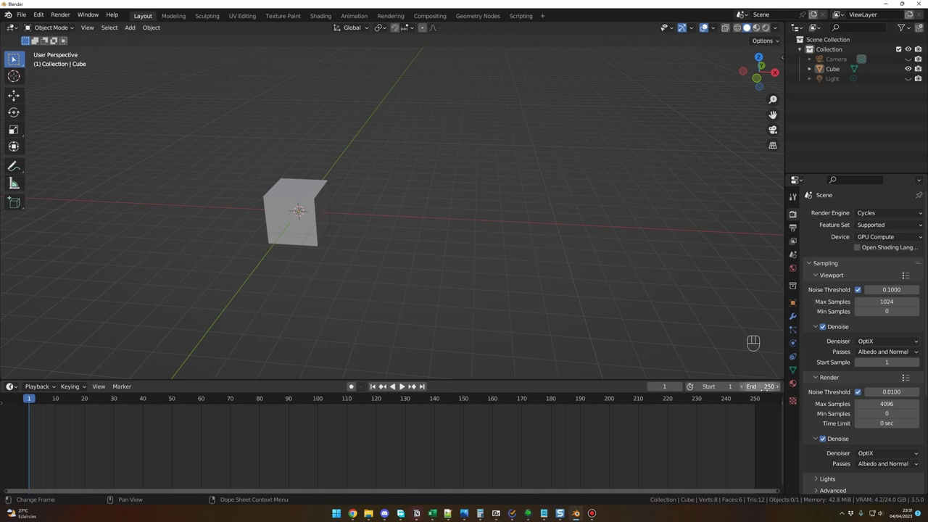
pyautogui.click(759, 386)
pyautogui.click(760, 386)
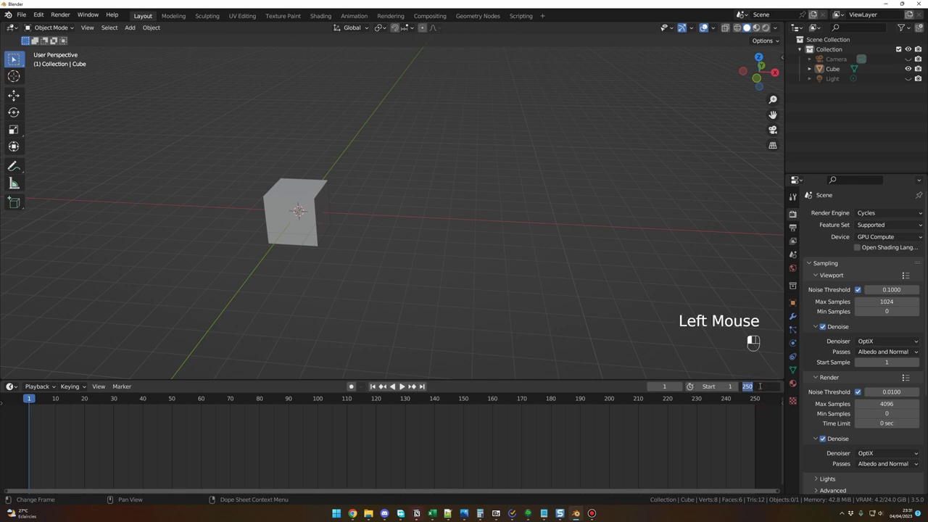
pyautogui.write('100')
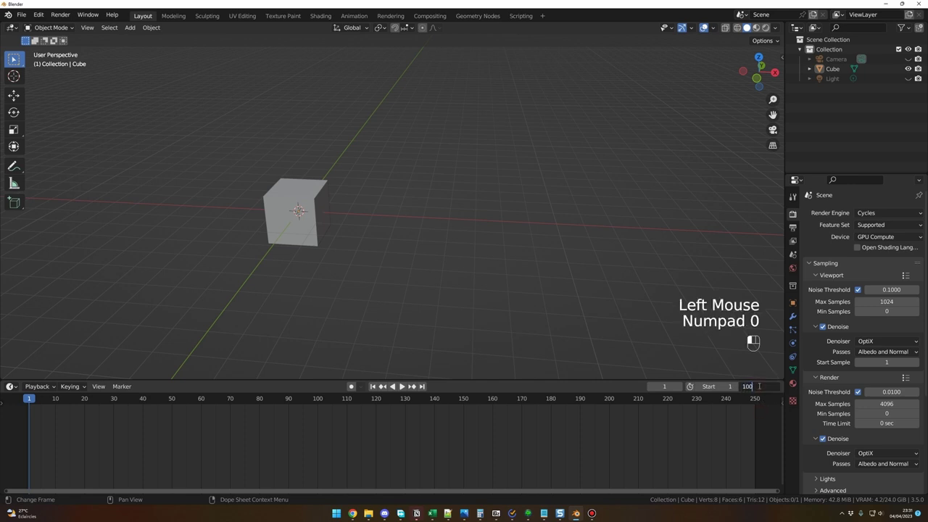
pyautogui.press('Return')
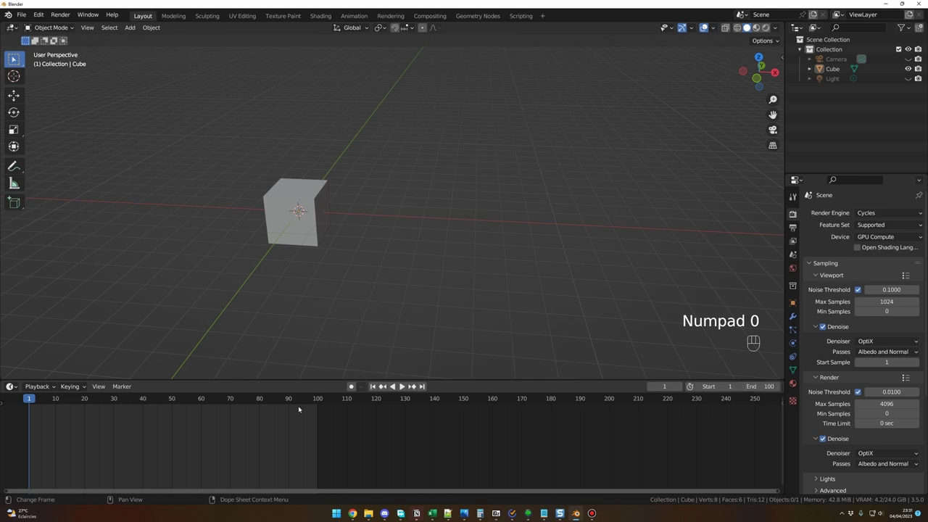
# Select the cube and show its transform values in a sidebar narrowed to about half its width
pyautogui.moveTo(301, 304); pyautogui.dragTo(316, 207, button='middle')
pyautogui.click(316, 199)
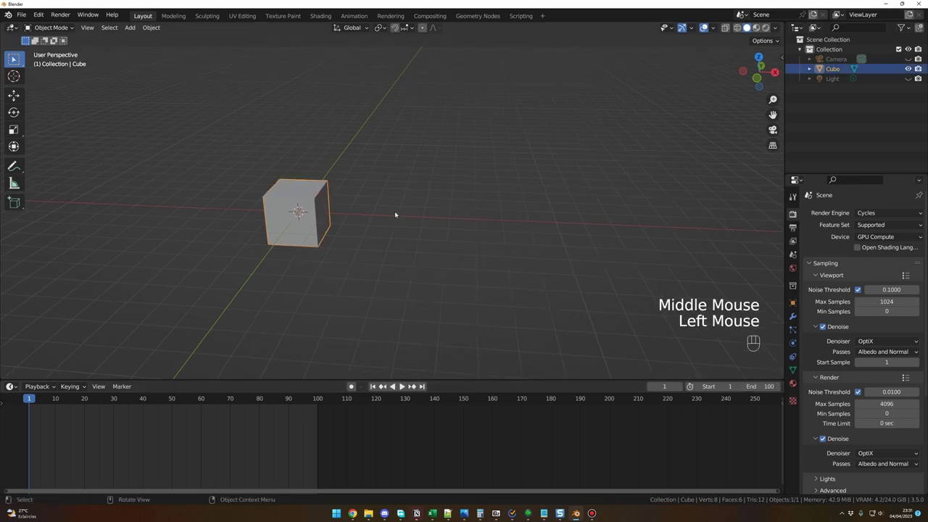
pyautogui.press('n')
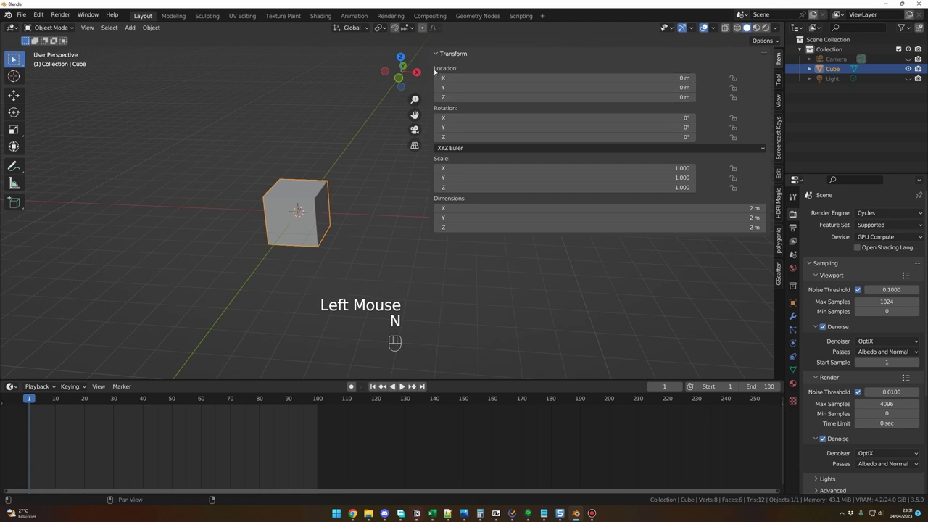
pyautogui.moveTo(432, 76); pyautogui.dragTo(627, 74)
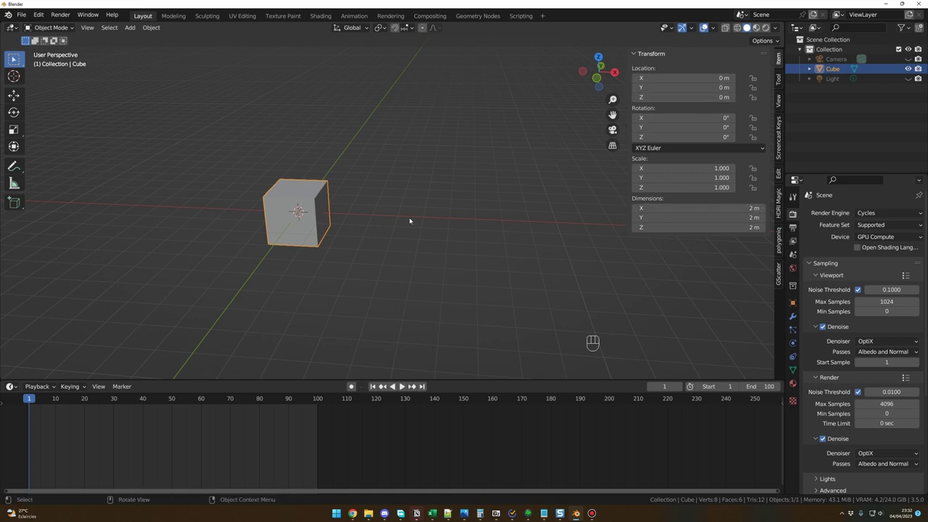
# Set the active keying set to Location, Rotation & Scale
pyautogui.click(80, 387)
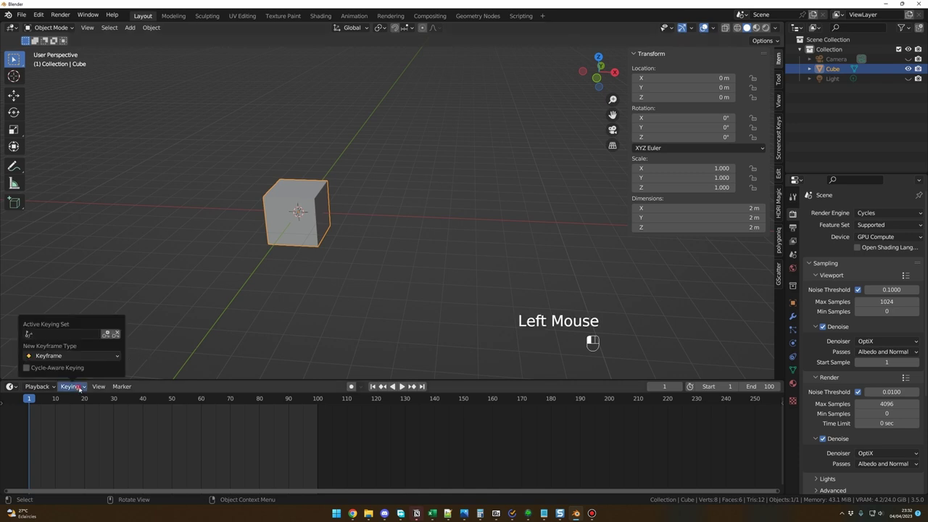
pyautogui.click(65, 333)
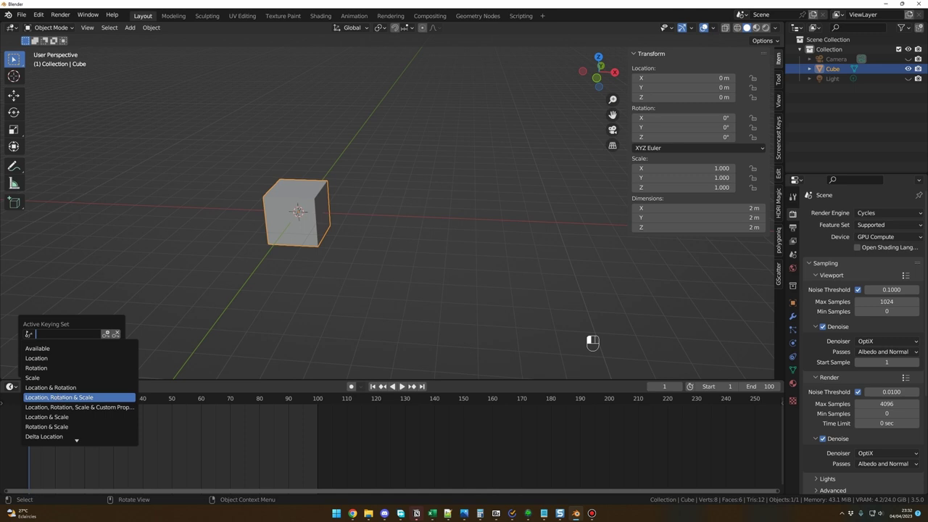
pyautogui.click(64, 398)
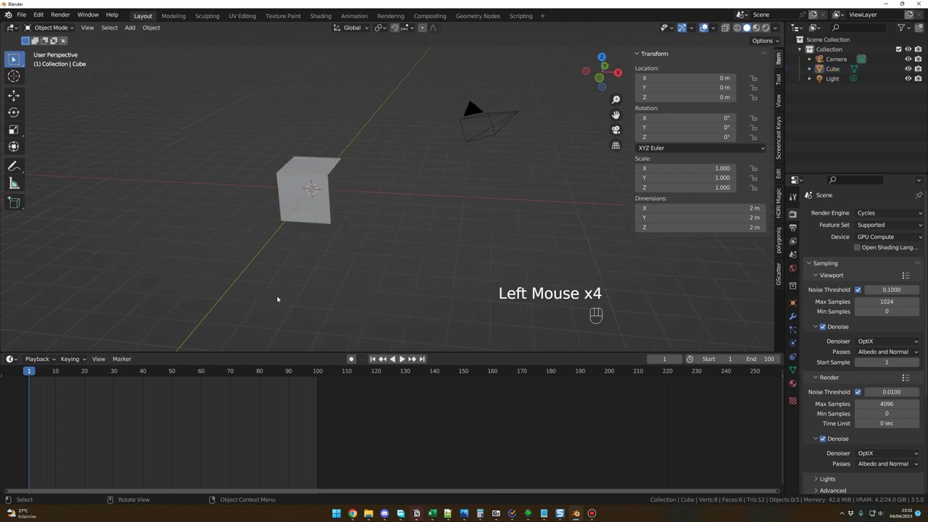
# Select the cube and insert a Location, Rotation & Scale keyframe for it at frame 1
pyautogui.click(293, 201)
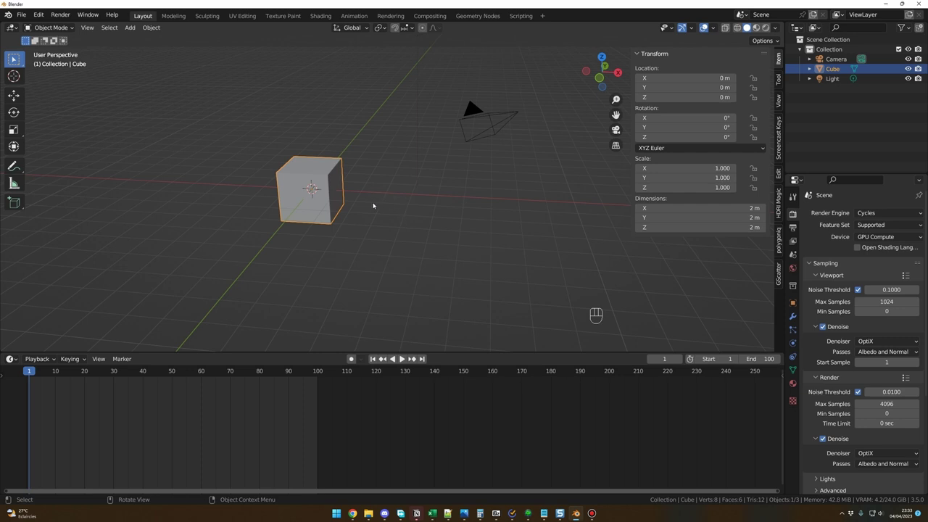
pyautogui.click(389, 203)
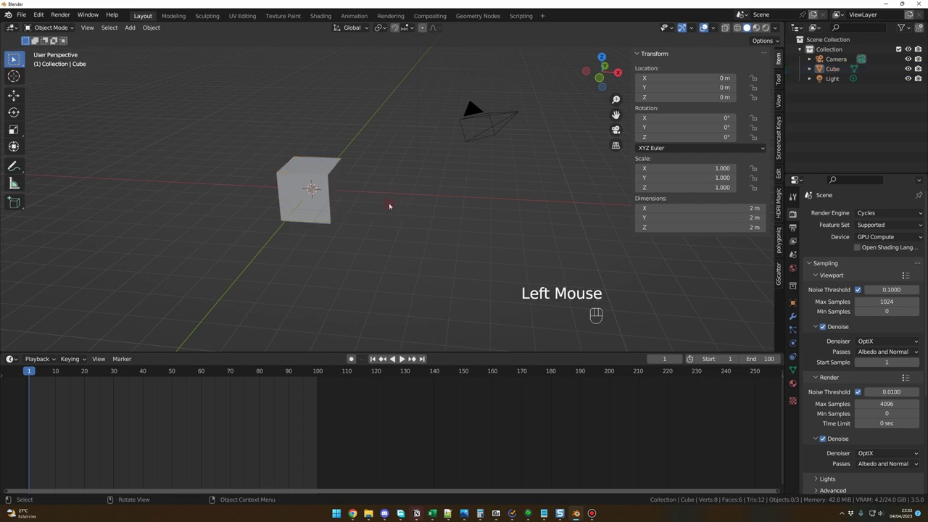
pyautogui.click(328, 206)
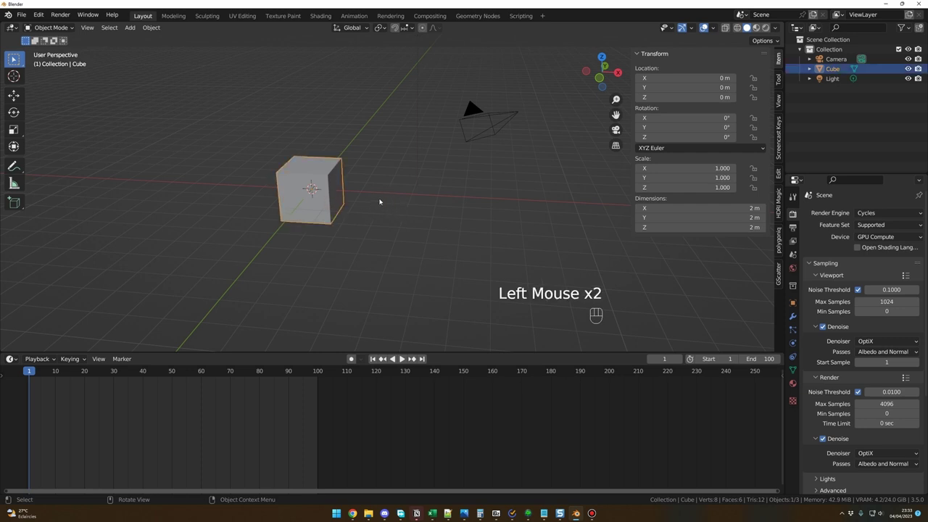
pyautogui.press('i')
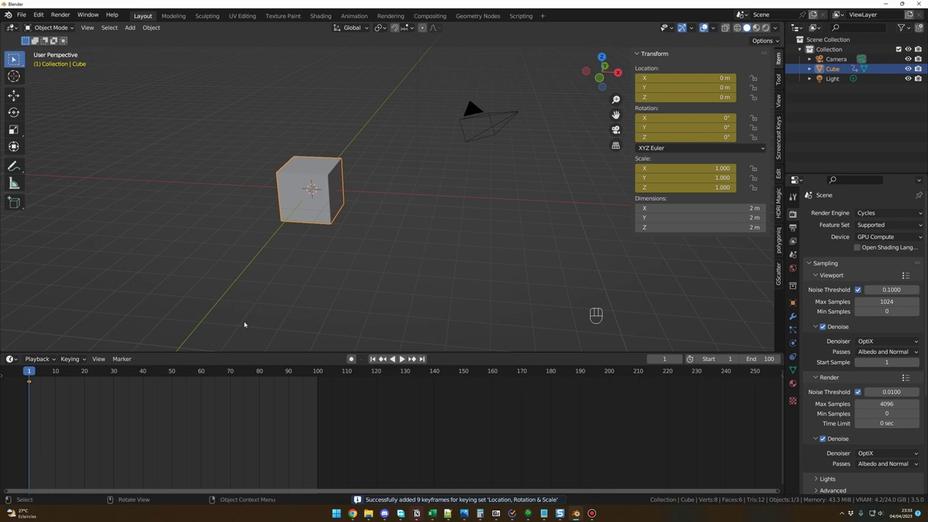
# Try moving the cube freely at frame 1 without keying it, scrubbing the timeline back to frame 1 after each of two moves
pyautogui.click(32, 376)
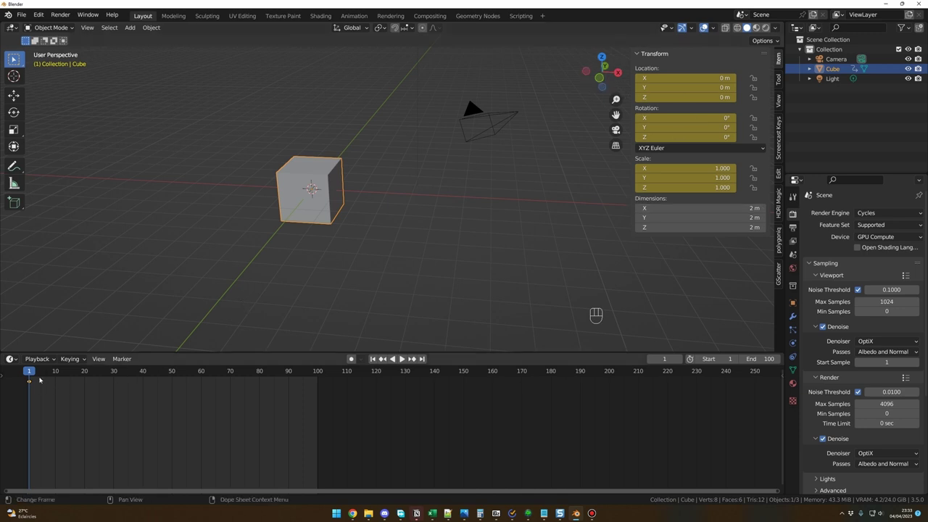
pyautogui.click(369, 224)
pyautogui.click(324, 212)
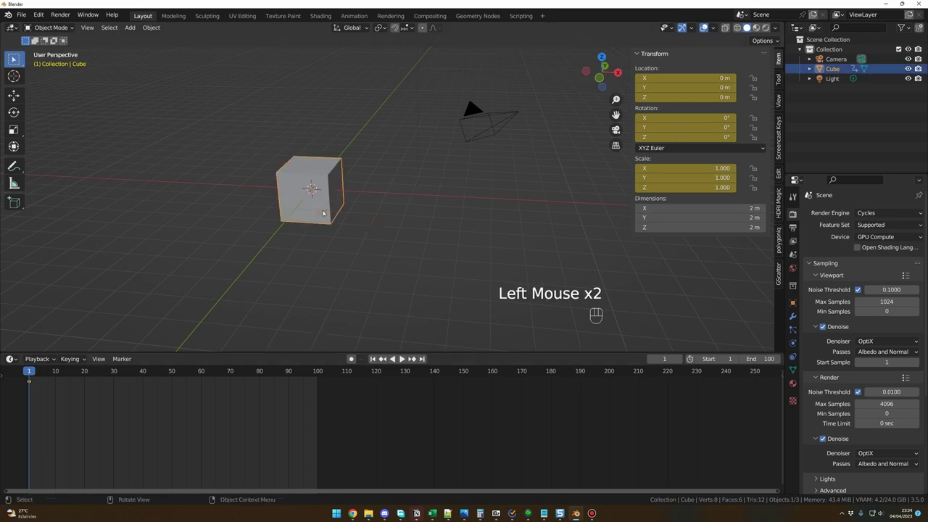
pyautogui.press('g')
pyautogui.click(216, 128)
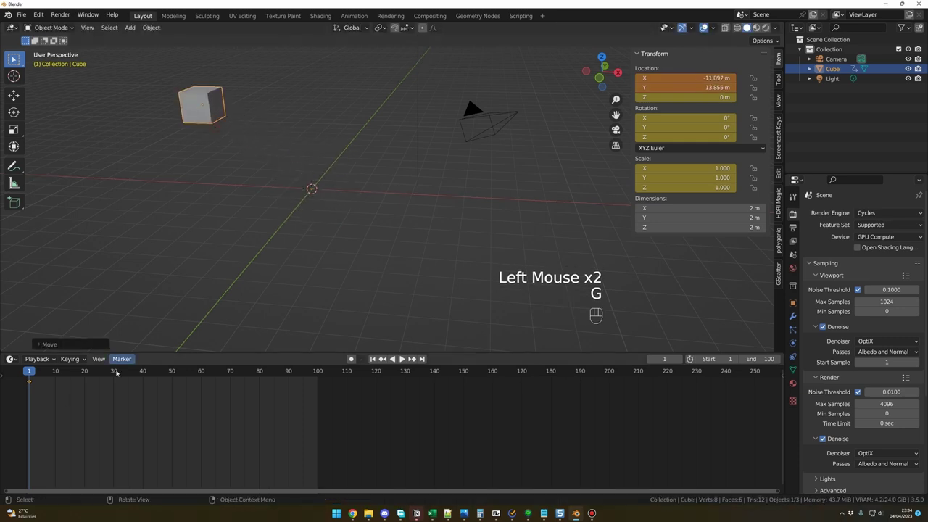
pyautogui.moveTo(116, 373); pyautogui.dragTo(29, 373)
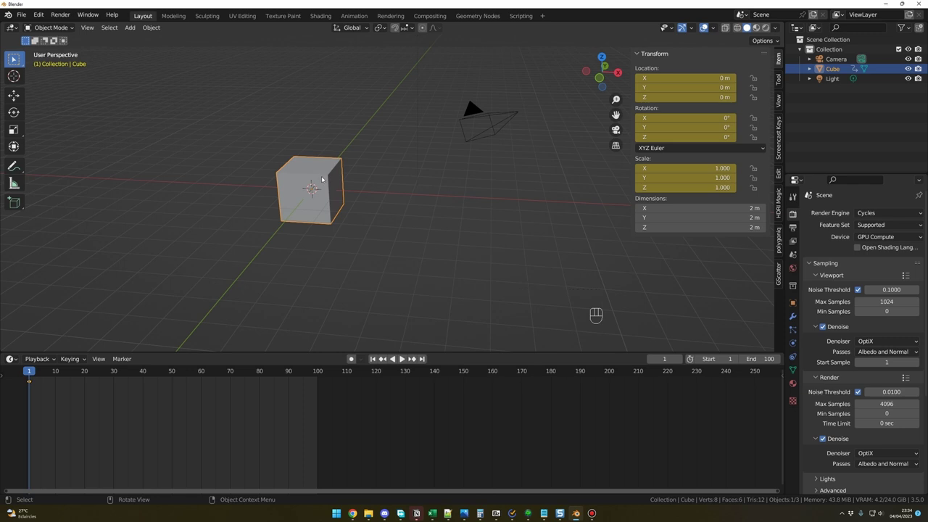
pyautogui.click(314, 198)
pyautogui.press('g')
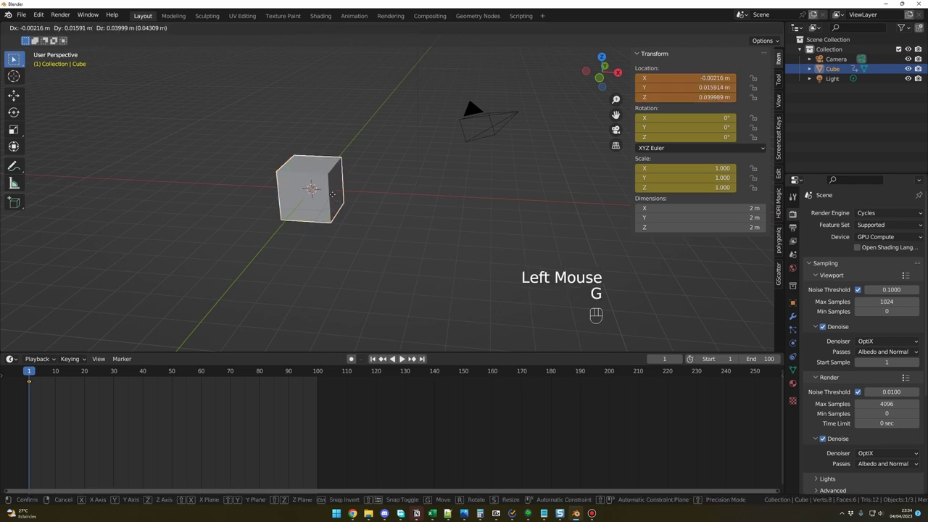
pyautogui.click(153, 127)
pyautogui.moveTo(35, 373); pyautogui.dragTo(29, 376)
# Go to frame 100 and move the cube about 17.29 m along the global X axis
pyautogui.moveTo(274, 322); pyautogui.dragTo(283, 266, button='middle')
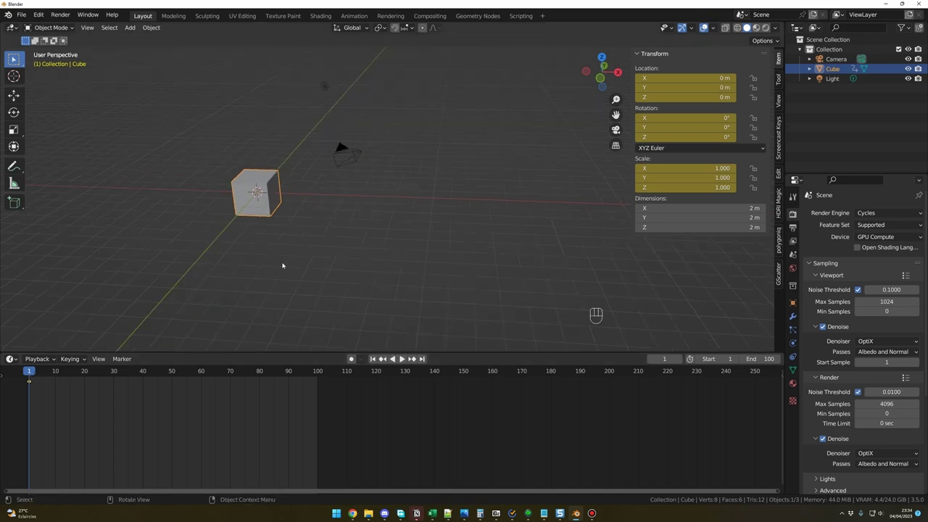
pyautogui.moveTo(300, 373); pyautogui.dragTo(317, 372)
pyautogui.click(265, 210)
pyautogui.moveTo(324, 247); pyautogui.dragTo(344, 251, button='middle')
pyautogui.press('g')
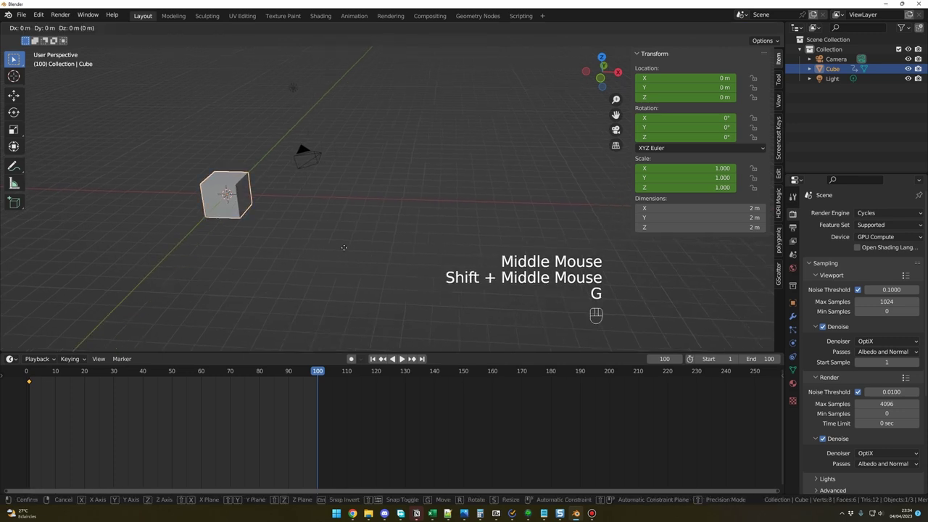
pyautogui.press('x')
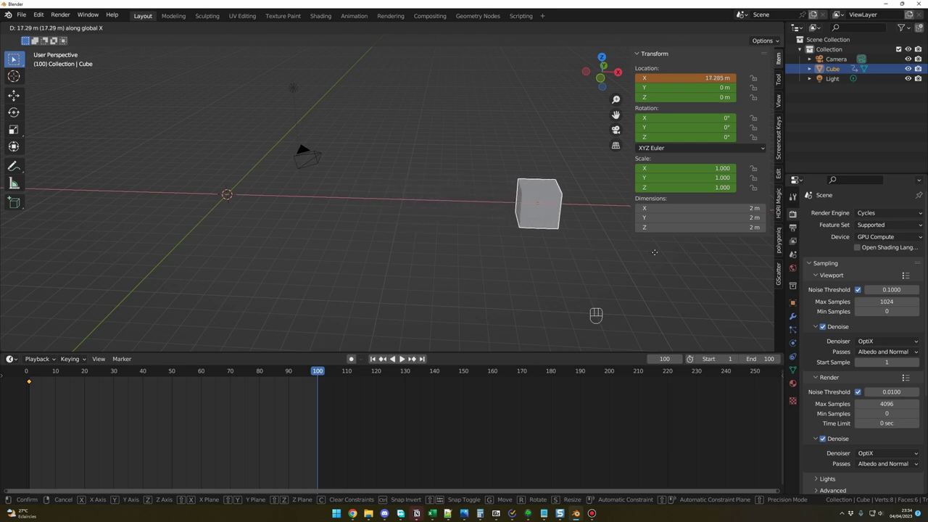
pyautogui.click(614, 255)
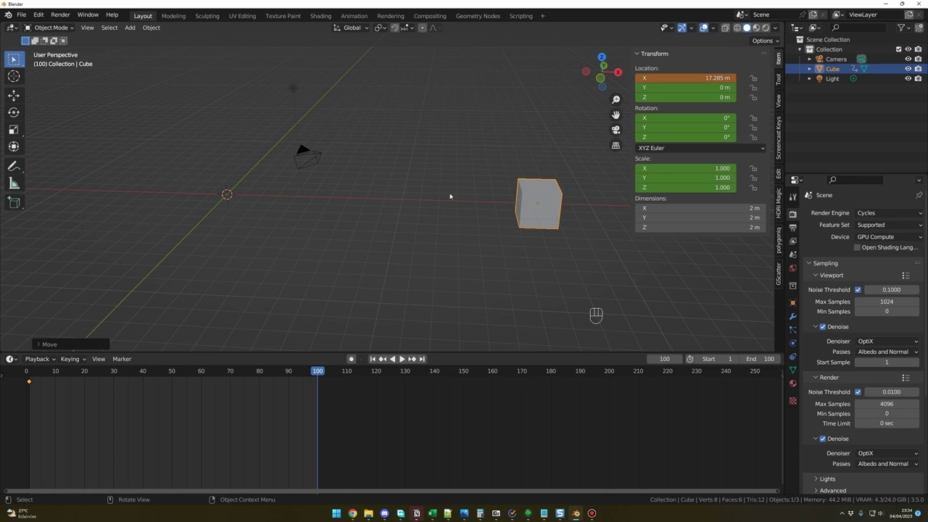
# Insert a keyframe for the cube at frame 100 and scrub the timeline back to frame 1
pyautogui.press('i')
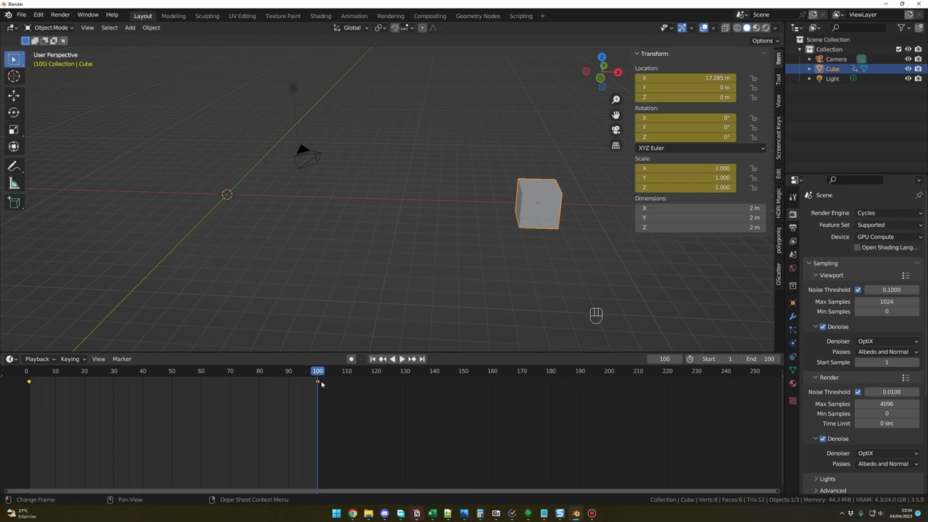
pyautogui.moveTo(319, 385); pyautogui.dragTo(28, 383)
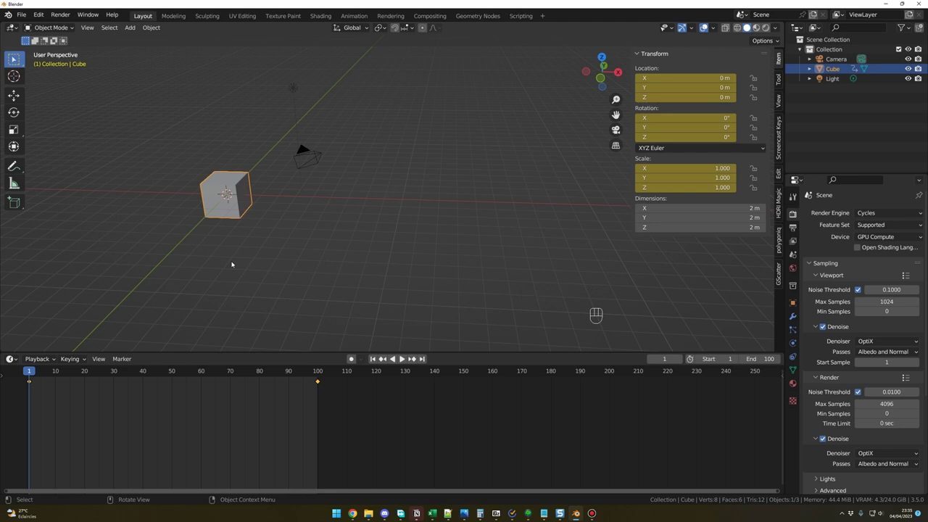
# Play back the cube's two-keyframe movement and scrub through the first half of the timeline
pyautogui.press('space')
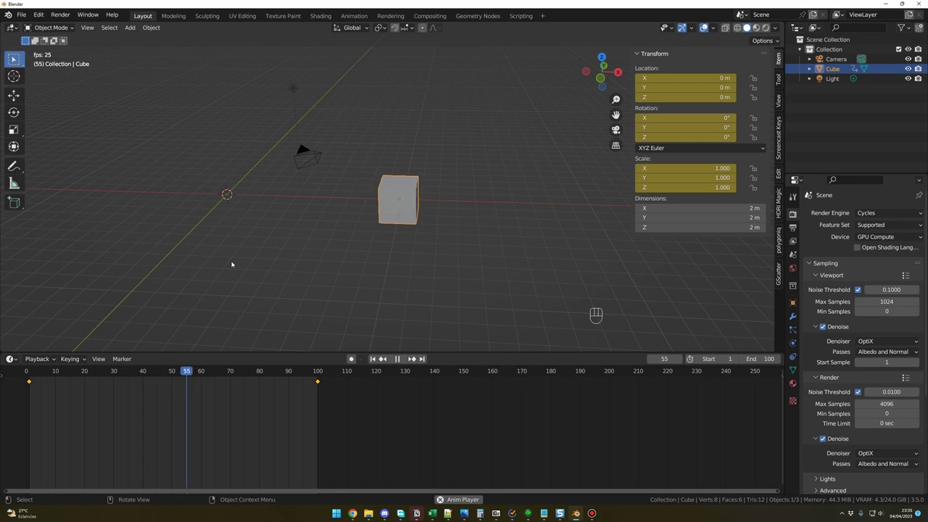
pyautogui.click(114, 373)
pyautogui.moveTo(114, 372); pyautogui.dragTo(166, 378)
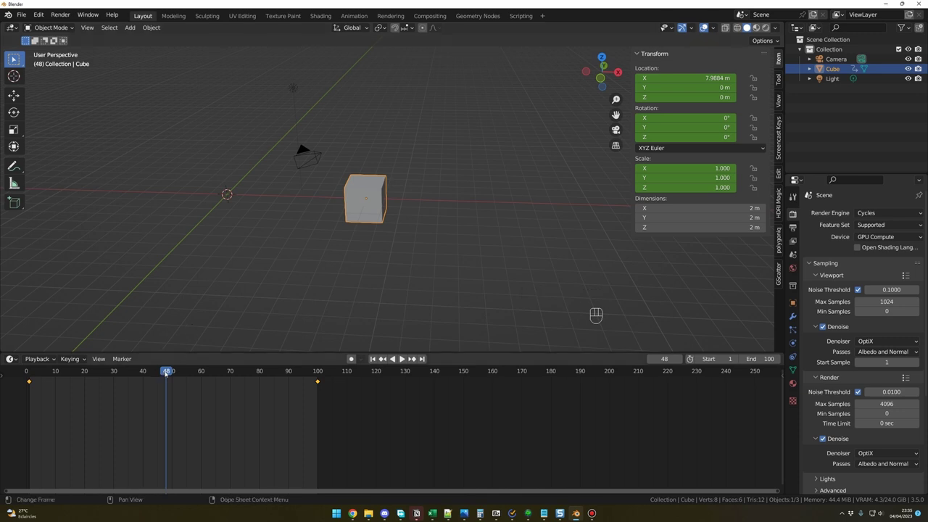
# Go to frame 50 and raise the cube about 6.77 m along the global Z axis
pyautogui.moveTo(166, 374); pyautogui.dragTo(171, 374)
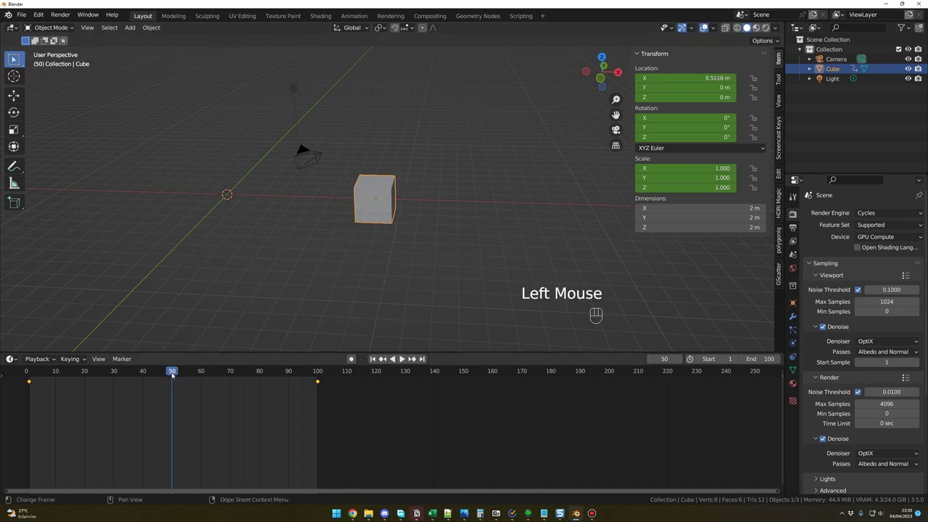
pyautogui.moveTo(345, 317)
pyautogui.mouseDown(button='middle')
pyautogui.moveTo(360, 301)
pyautogui.moveTo(346, 314)
pyautogui.mouseUp(button='middle')
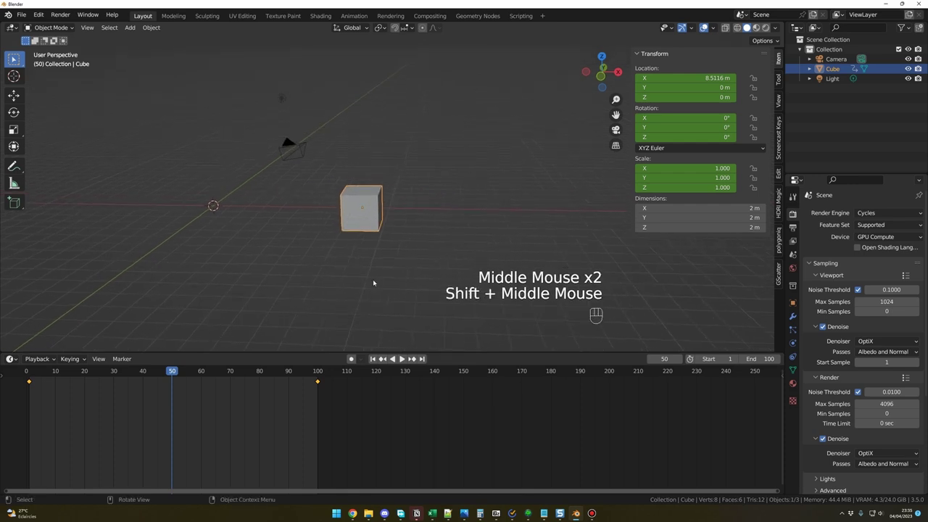
pyautogui.press('g')
pyautogui.press('z')
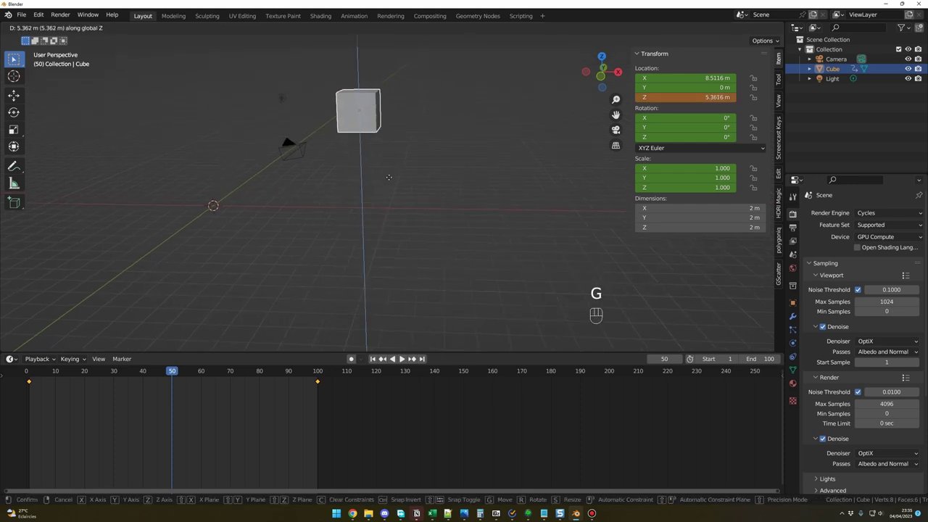
pyautogui.click(389, 157)
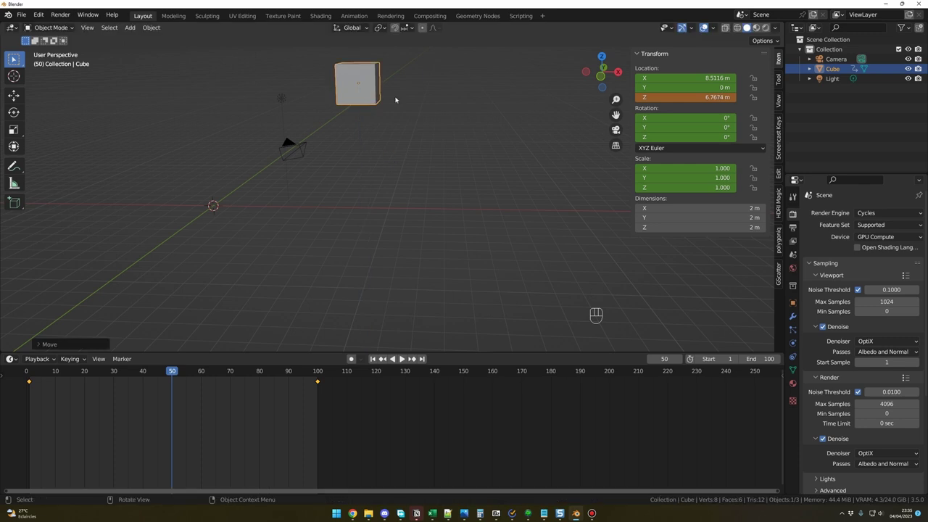
# Insert a keyframe for the raised cube at frame 50 and play the animation from frame 1
pyautogui.moveTo(393, 160); pyautogui.dragTo(351, 120, button='middle')
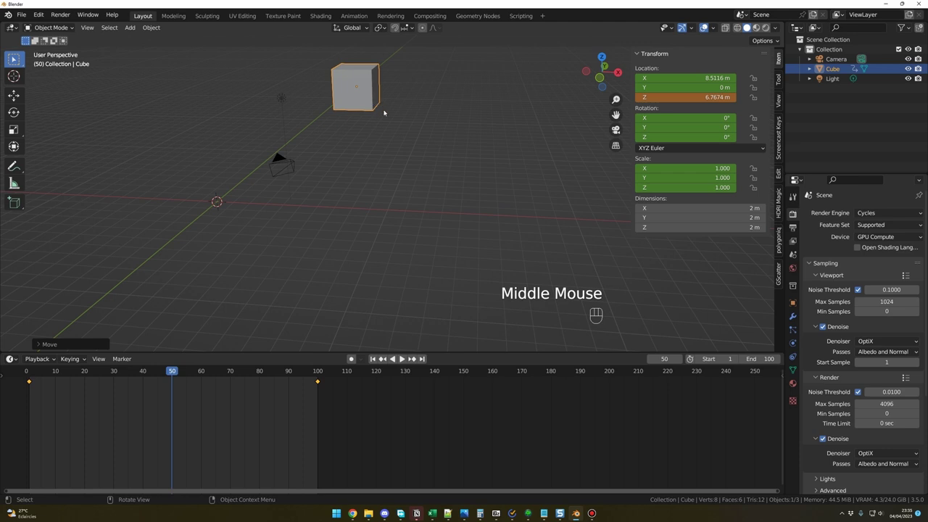
pyautogui.press('i')
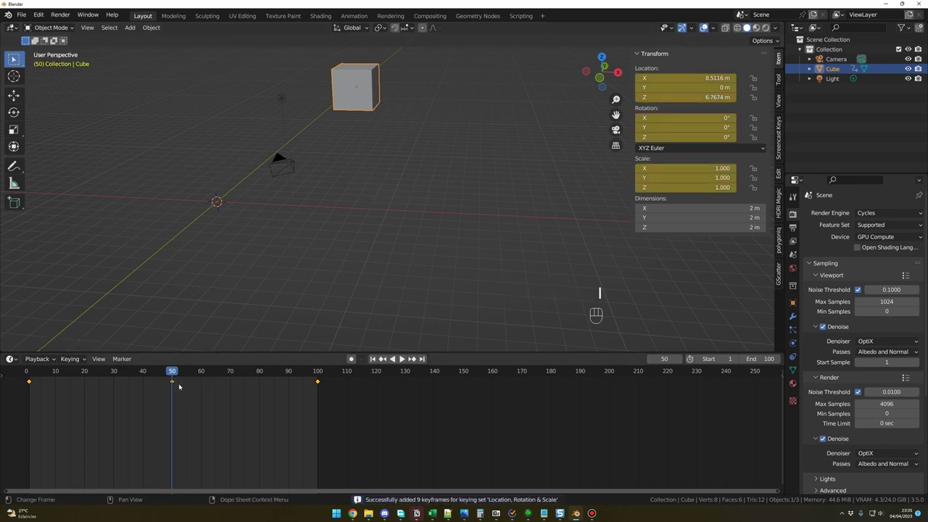
pyautogui.click(29, 383)
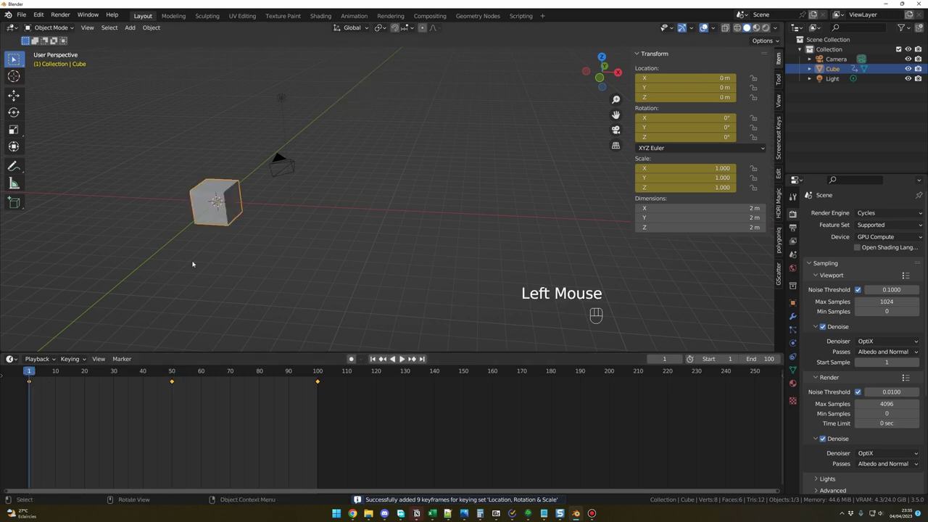
pyautogui.press('space')
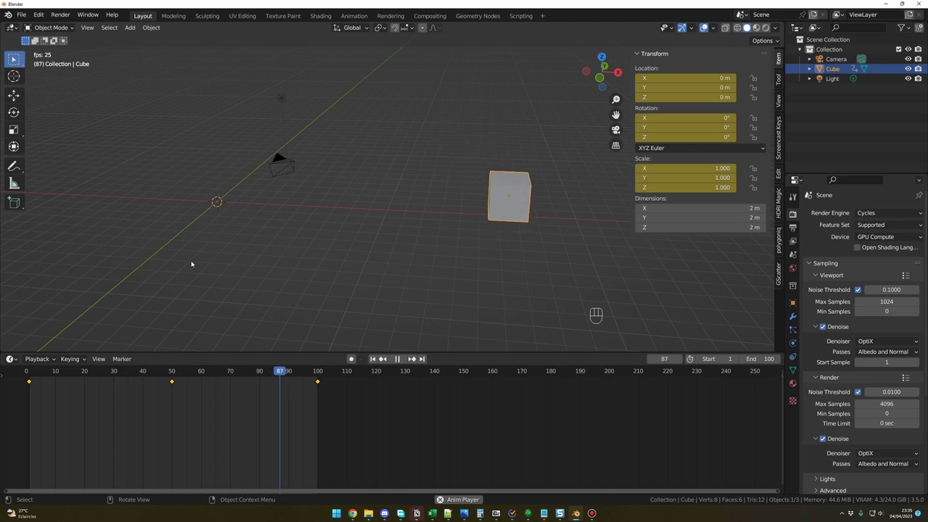
pyautogui.press('space')
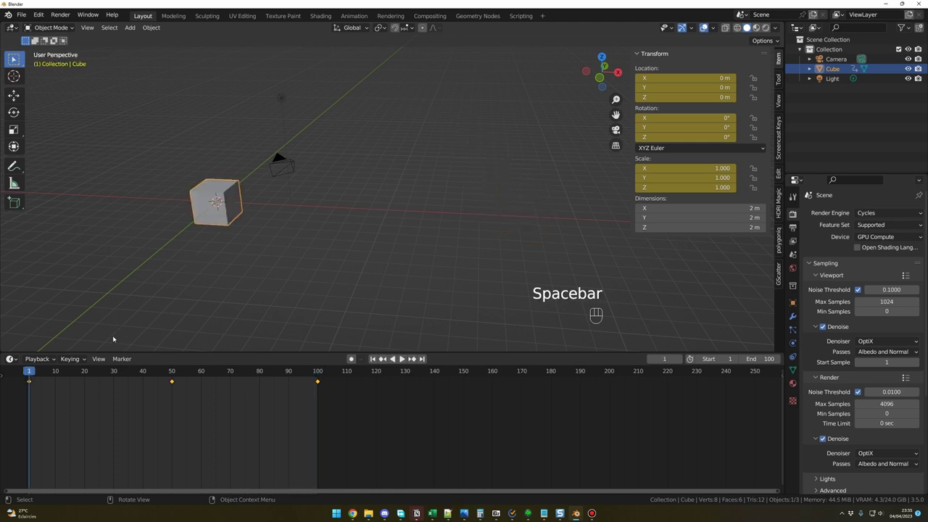
# Return to frame 1 and select the cube and its keyframe at that frame
pyautogui.moveTo(32, 374); pyautogui.dragTo(34, 375)
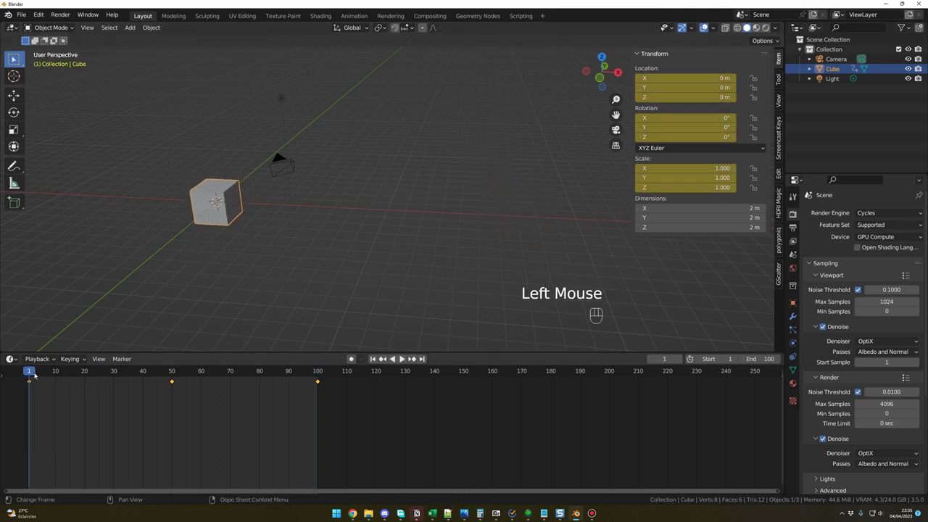
pyautogui.moveTo(238, 219); pyautogui.dragTo(223, 316, button='middle')
pyautogui.keyDown('shift'); pyautogui.moveTo(253, 276); pyautogui.dragTo(326, 276, button='middle'); pyautogui.keyUp('shift')
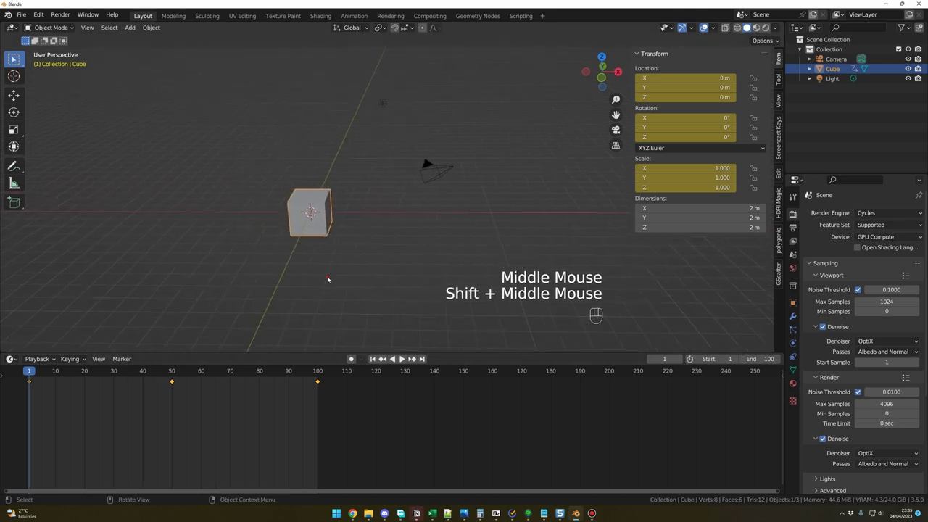
pyautogui.click(290, 272)
pyautogui.click(306, 230)
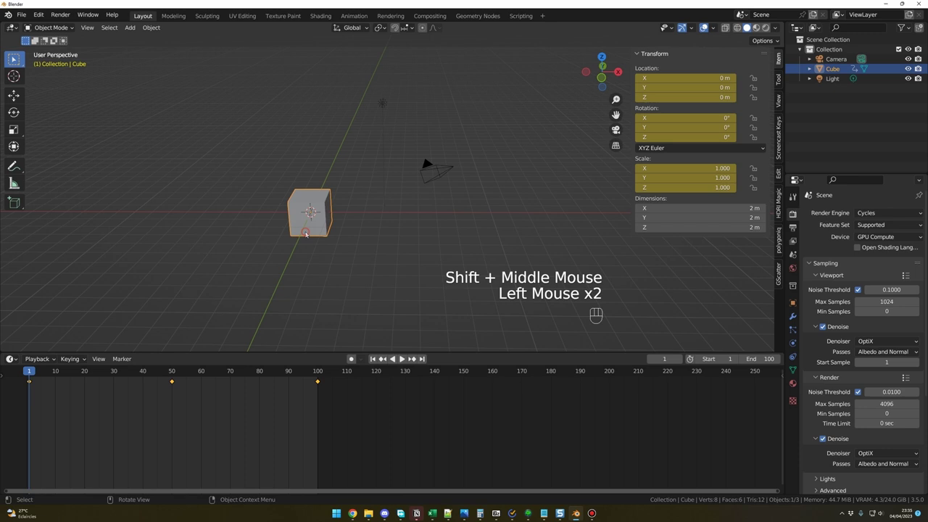
pyautogui.click(38, 389)
pyautogui.click(30, 383)
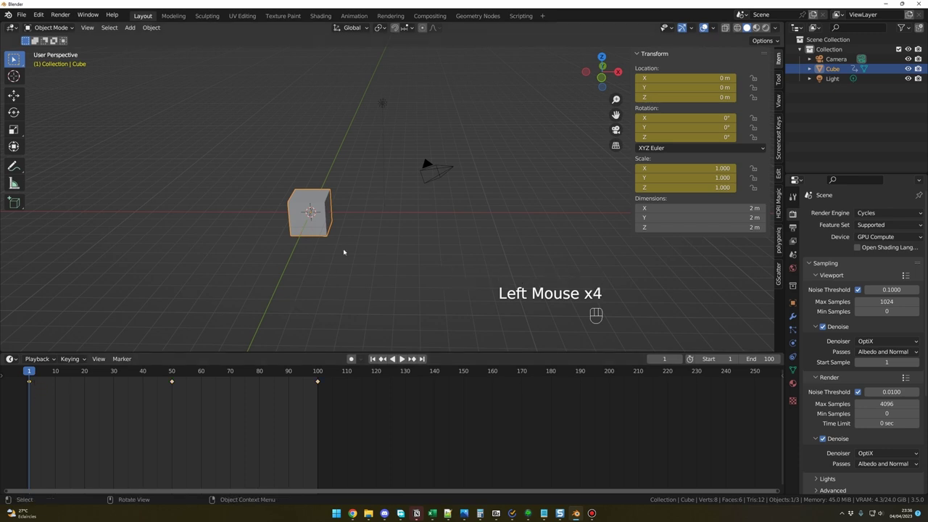
# Try moving the cube about 6.94 m in the negative X direction at frame 1 without keying it, and play the animation
pyautogui.moveTo(348, 250); pyautogui.dragTo(343, 250, button='middle')
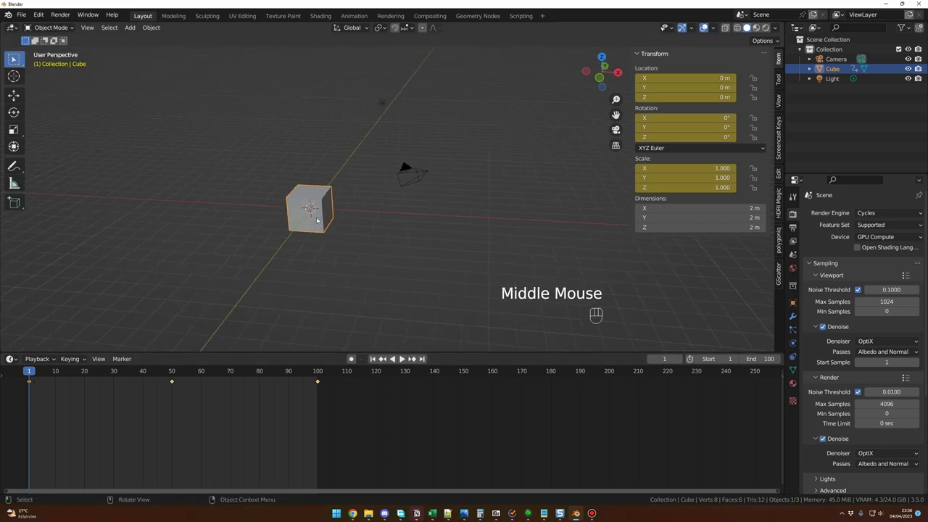
pyautogui.press('g')
pyautogui.press('x')
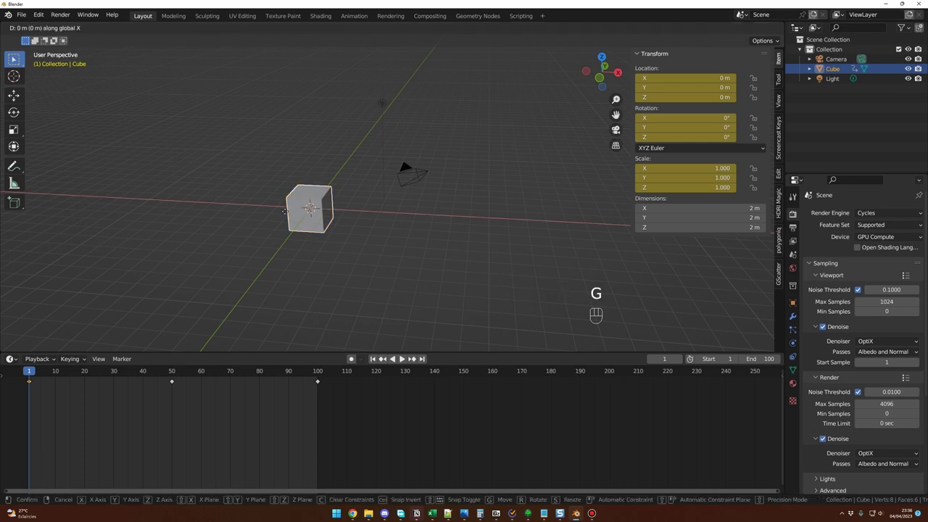
pyautogui.click(171, 204)
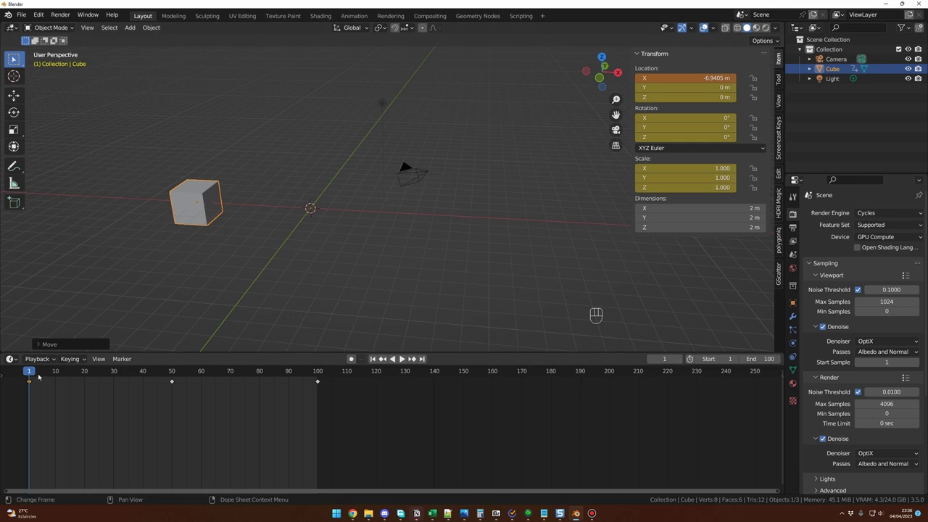
pyautogui.moveTo(40, 374); pyautogui.dragTo(29, 373)
pyautogui.press('space')
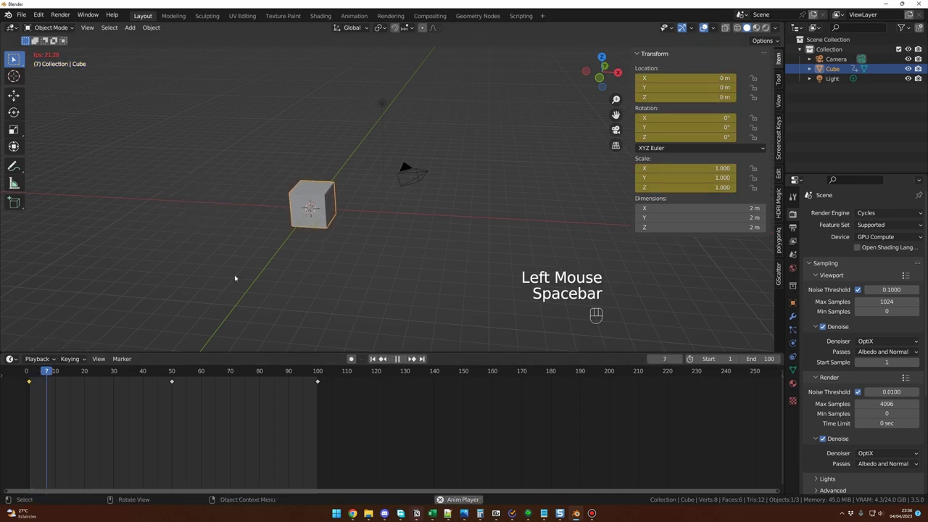
pyautogui.click(284, 275)
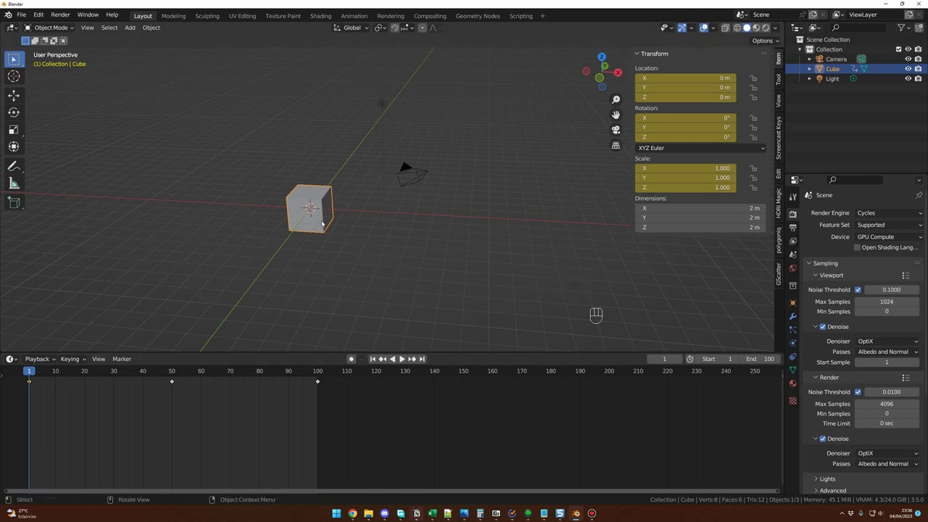
# Move the cube about 4.91 m in the negative X direction at frame 1, insert a keyframe, and play the animation
pyautogui.press('g')
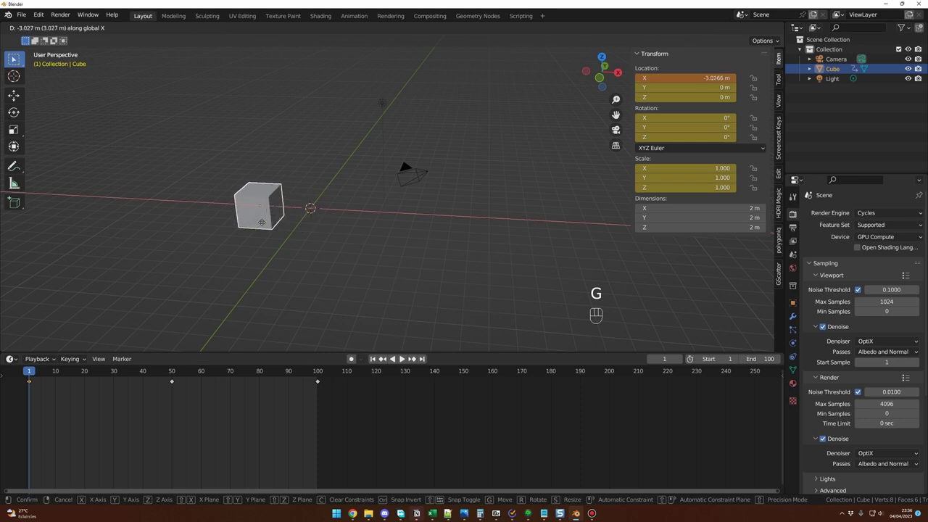
pyautogui.click(241, 225)
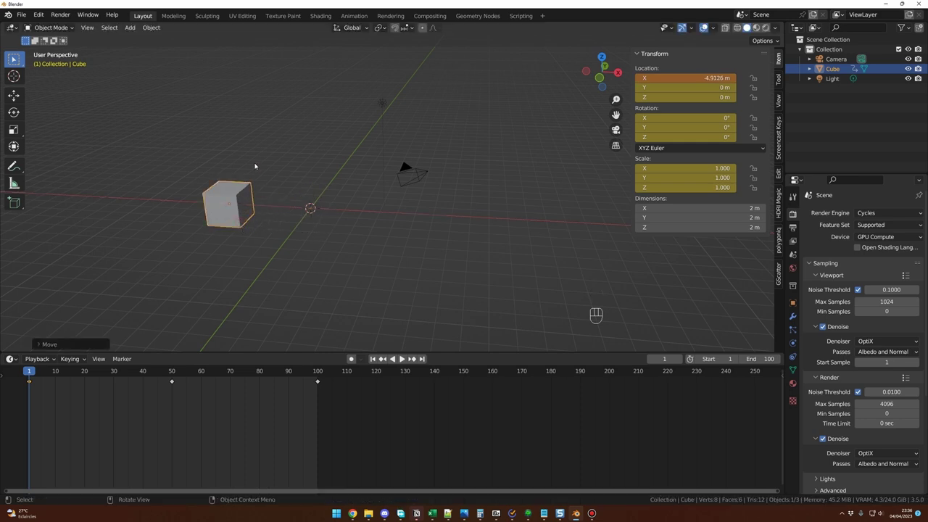
pyautogui.press('i')
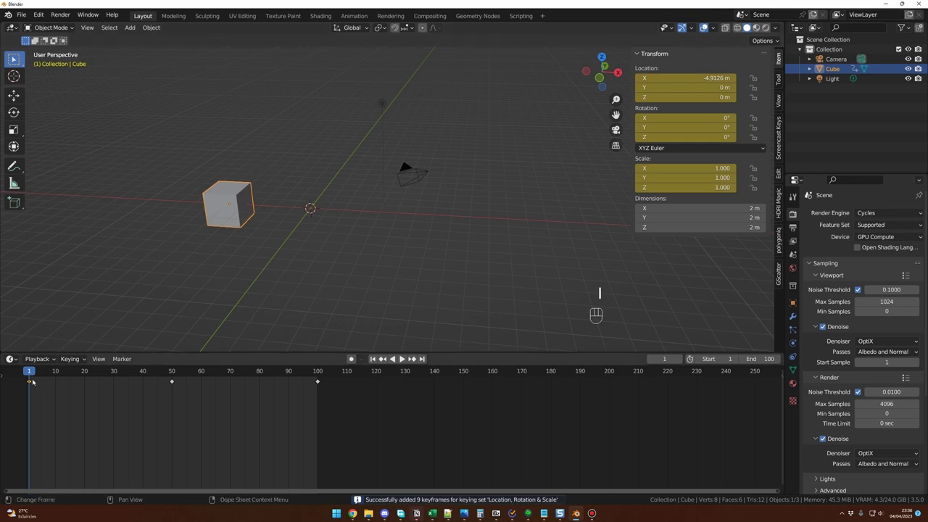
pyautogui.press('space')
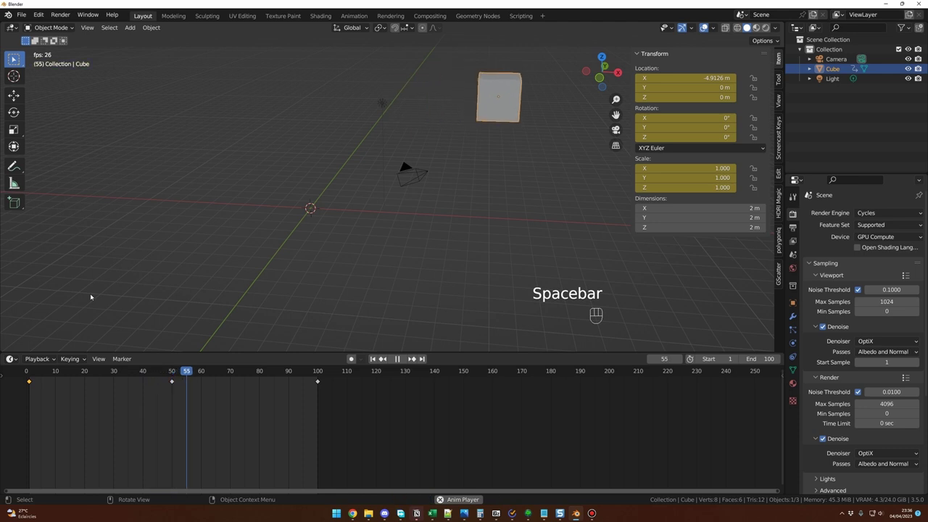
pyautogui.press('space')
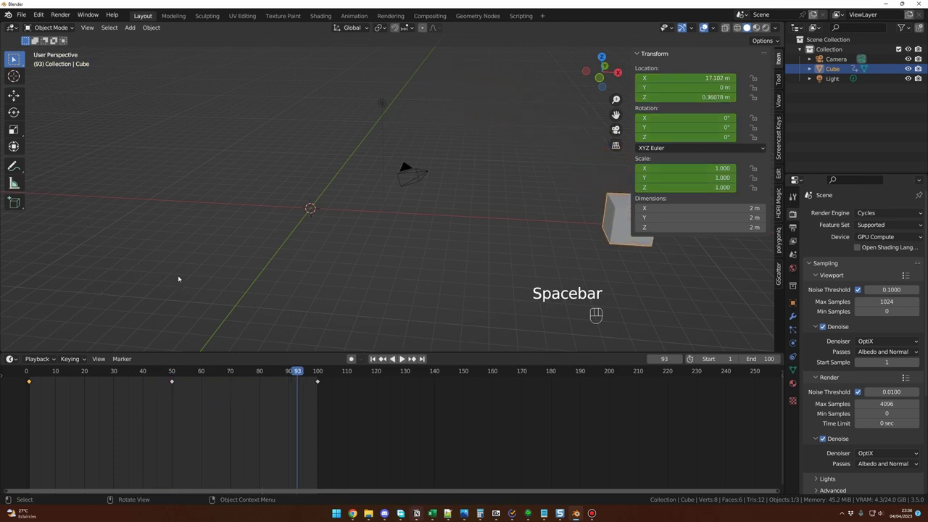
# Go to frame 100 and lower the cube about 4.68 m along the global Z axis
pyautogui.click(310, 376)
pyautogui.moveTo(315, 378); pyautogui.dragTo(318, 378)
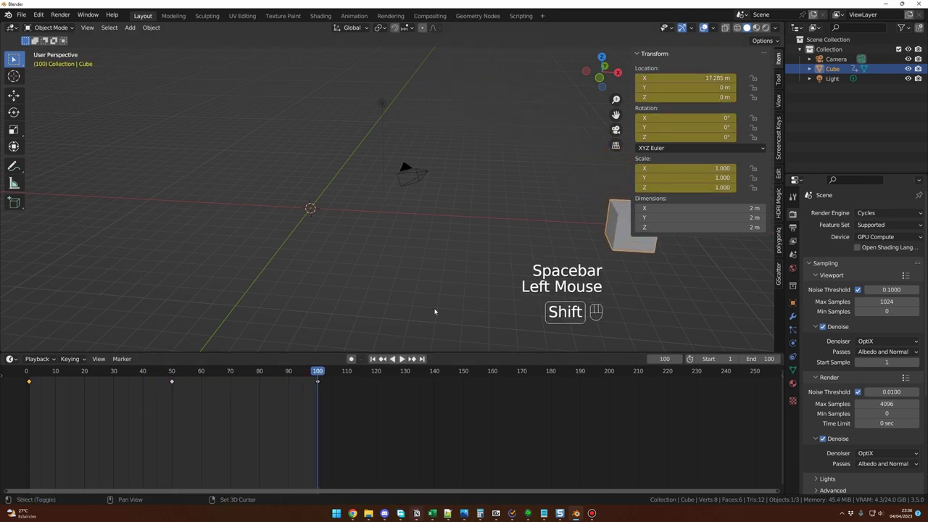
pyautogui.keyDown('shift'); pyautogui.moveTo(435, 311); pyautogui.dragTo(242, 278, button='middle'); pyautogui.keyUp('shift')
pyautogui.click(424, 220)
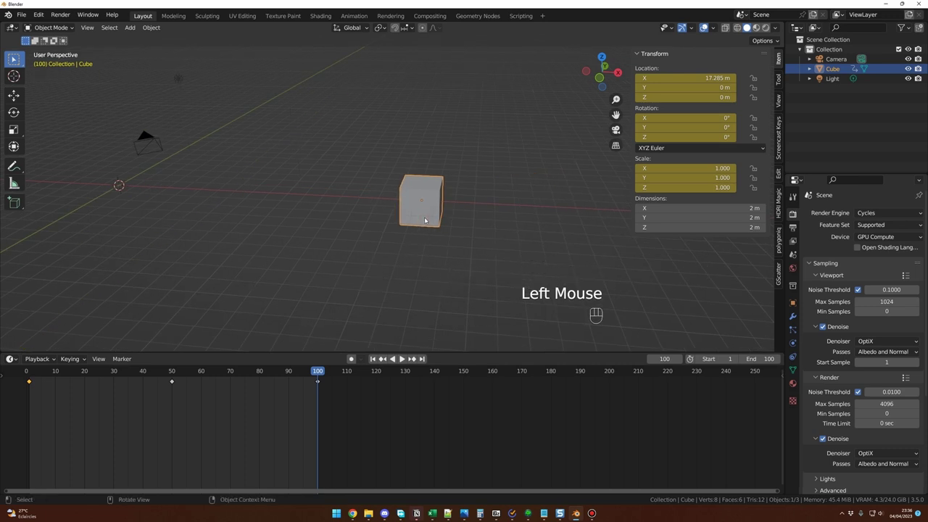
pyautogui.press('g')
pyautogui.press('z')
pyautogui.click(425, 297)
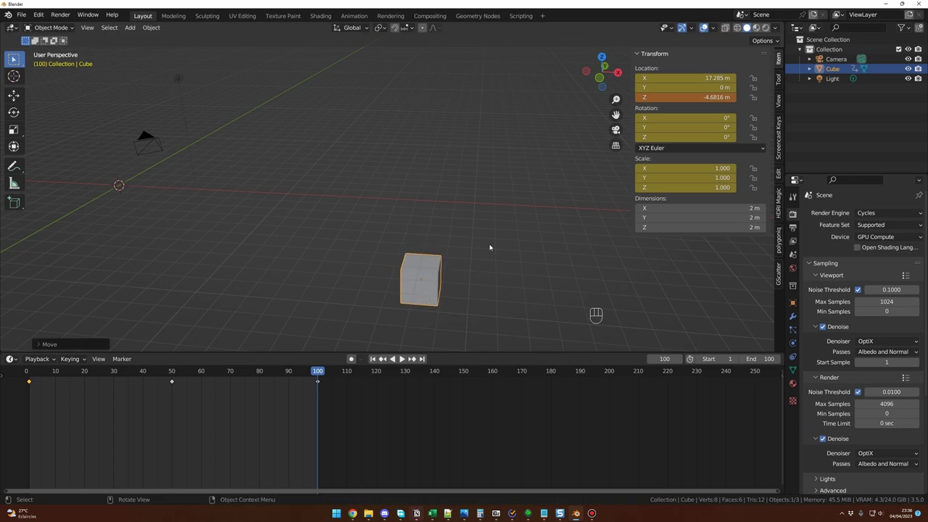
# Insert a keyframe for the lowered cube at frame 100 and play the animation from the start
pyautogui.press('i')
pyautogui.click(28, 377)
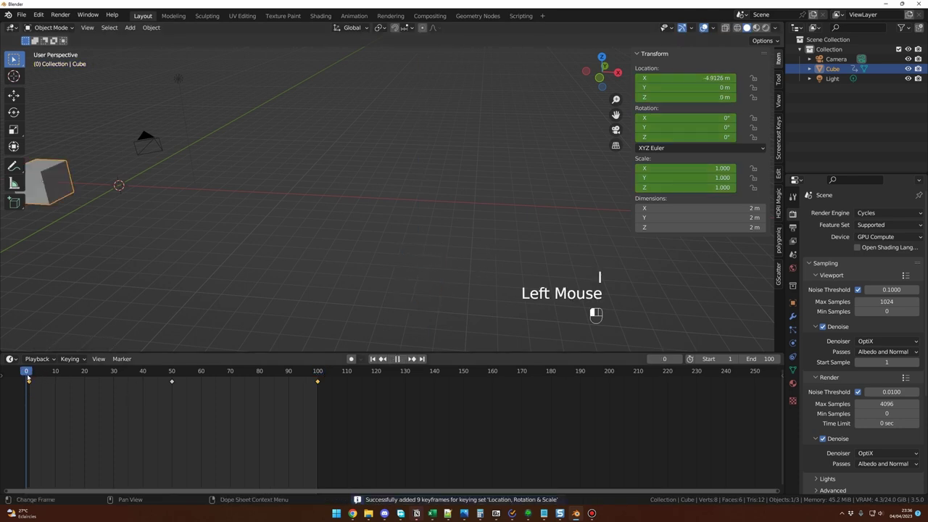
pyautogui.press('space')
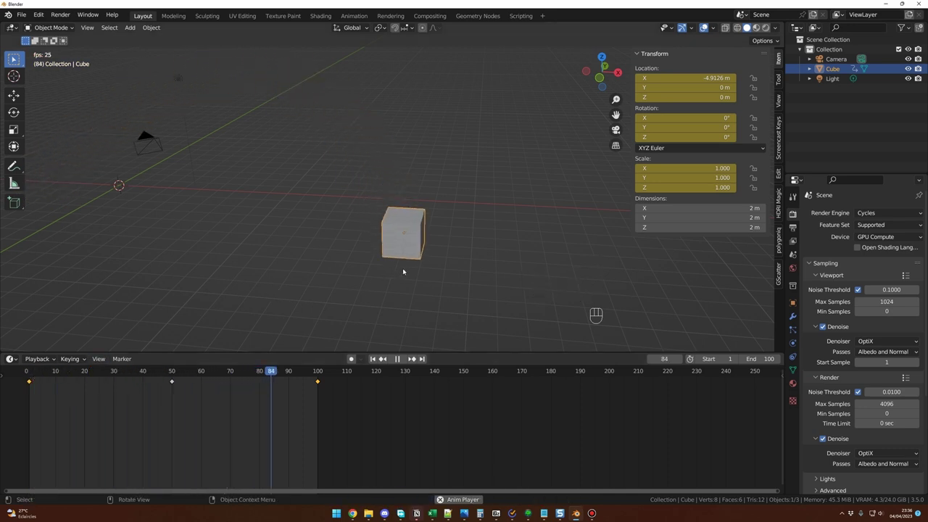
pyautogui.press('space')
pyautogui.click(38, 374)
pyautogui.keyDown('shift'); pyautogui.moveTo(239, 290); pyautogui.dragTo(302, 294, button='middle'); pyautogui.keyUp('shift')
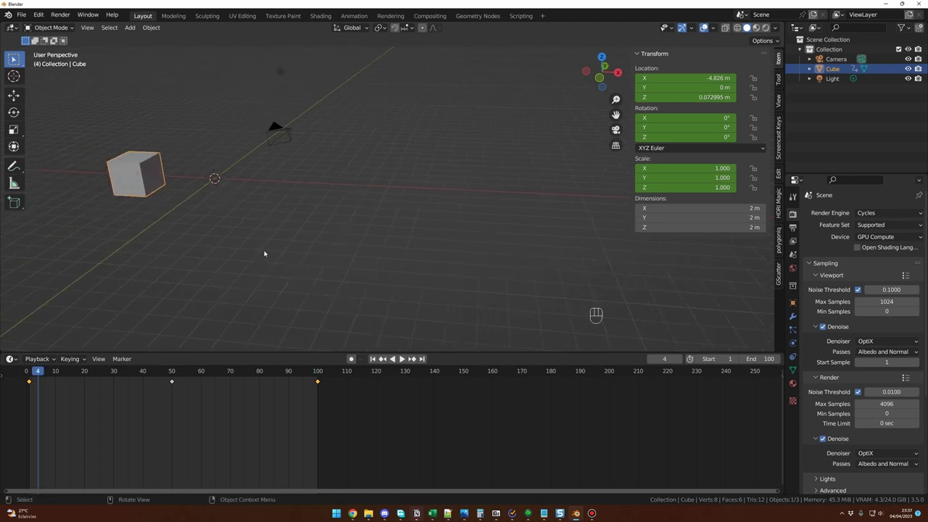
# Deselect the cube and start a new scene without saving the current one
pyautogui.click(442, 250)
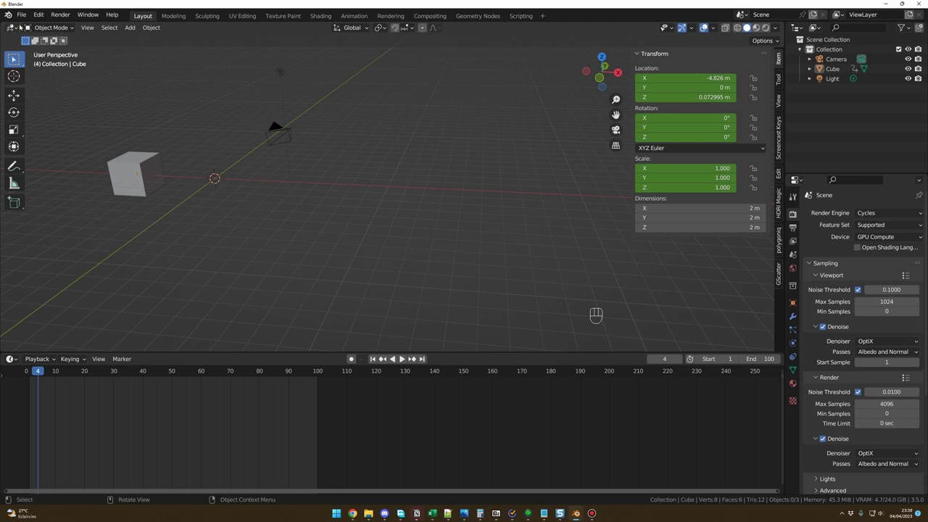
pyautogui.click(22, 15)
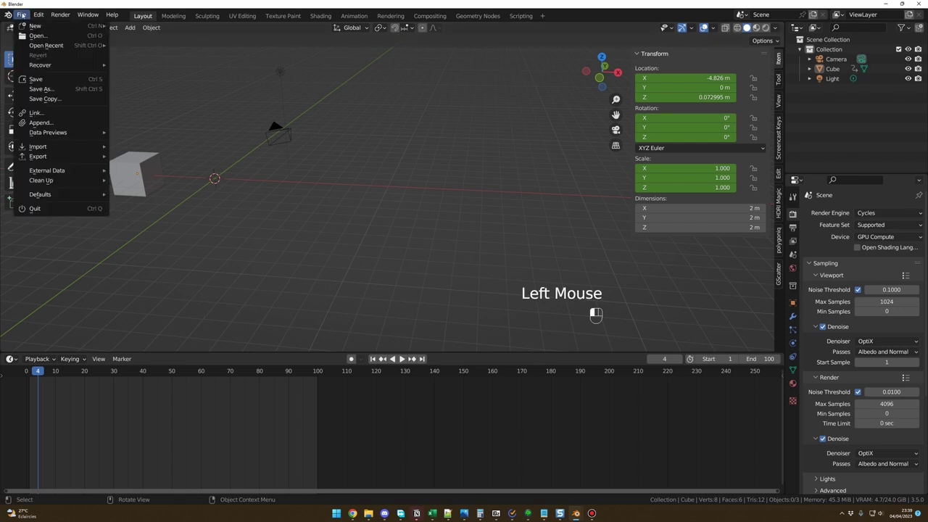
pyautogui.click(22, 14)
pyautogui.click(22, 14)
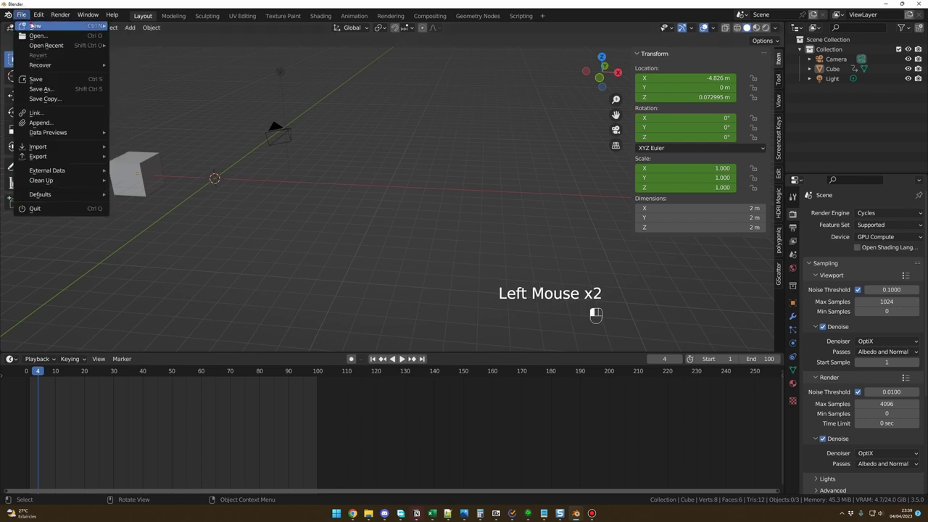
pyautogui.moveTo(33, 26)
pyautogui.click(138, 27)
pyautogui.click(483, 273)
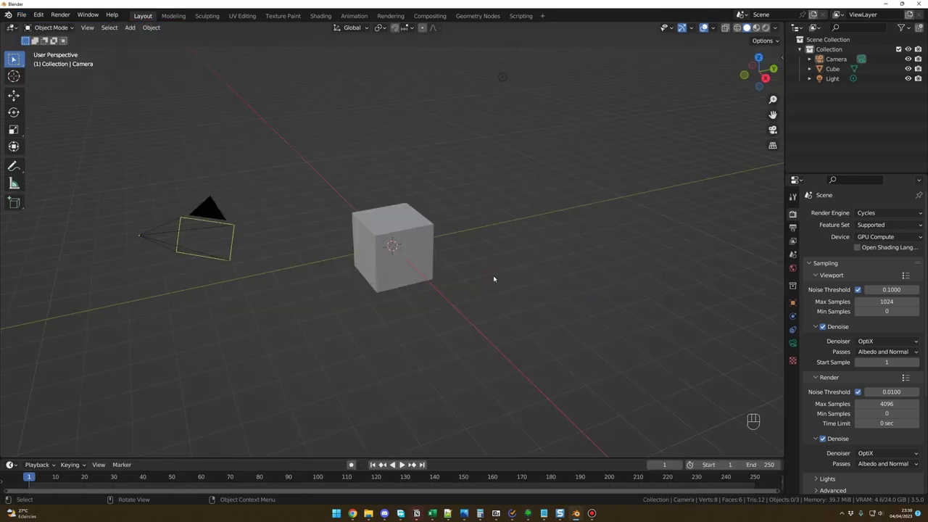
# Delete the default cube from the new scene
pyautogui.moveTo(471, 313); pyautogui.dragTo(450, 325, button='middle')
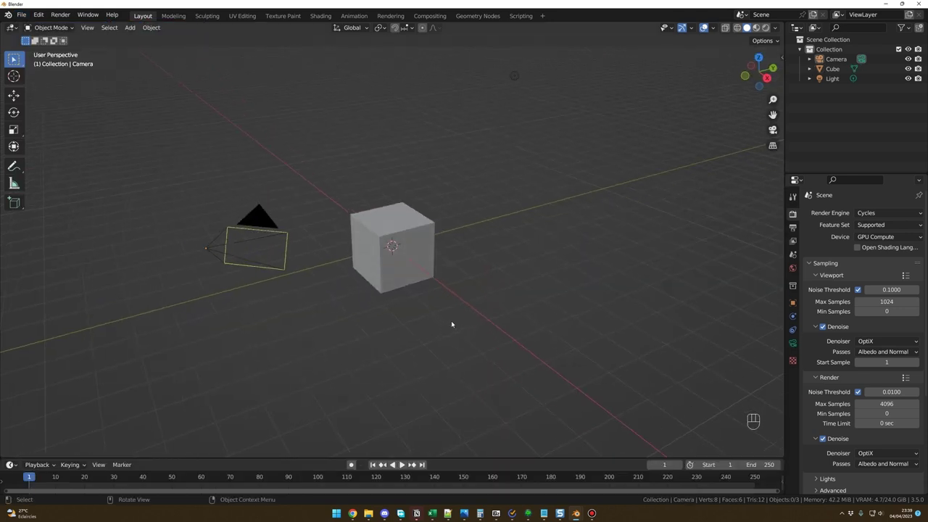
pyautogui.click(417, 239)
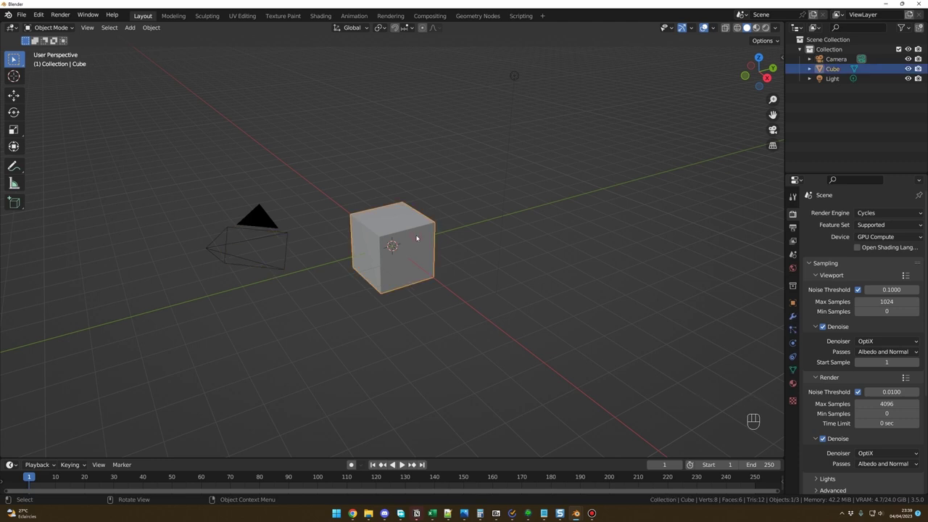
pyautogui.press('Delete')
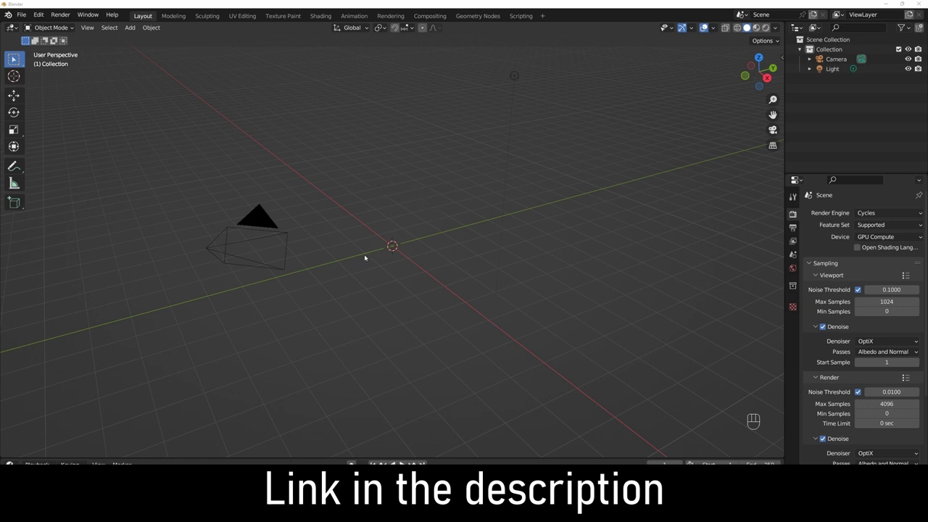
# Start appending and open Mercedes C63-AMG V3-FIX.blend from the "c63 online with bugs" folder in the Models bookmark
pyautogui.click(22, 16)
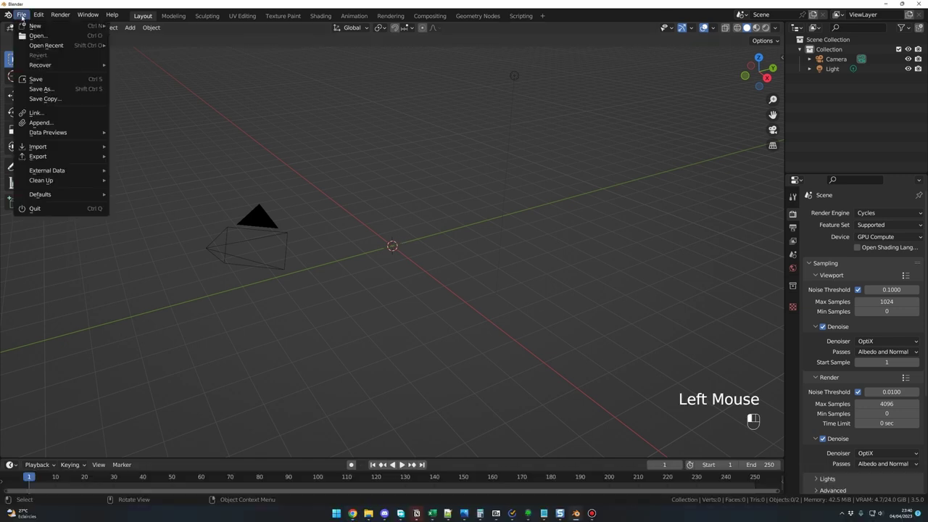
pyautogui.click(40, 122)
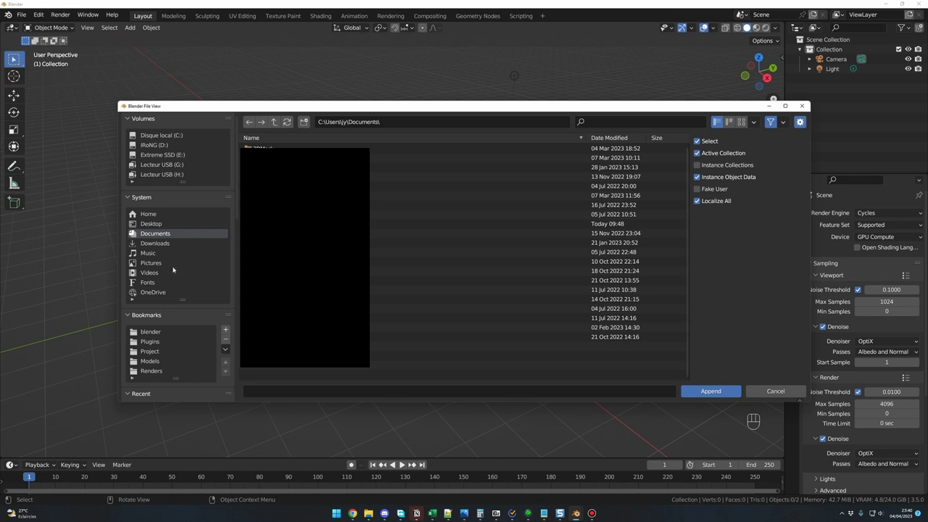
pyautogui.click(158, 361)
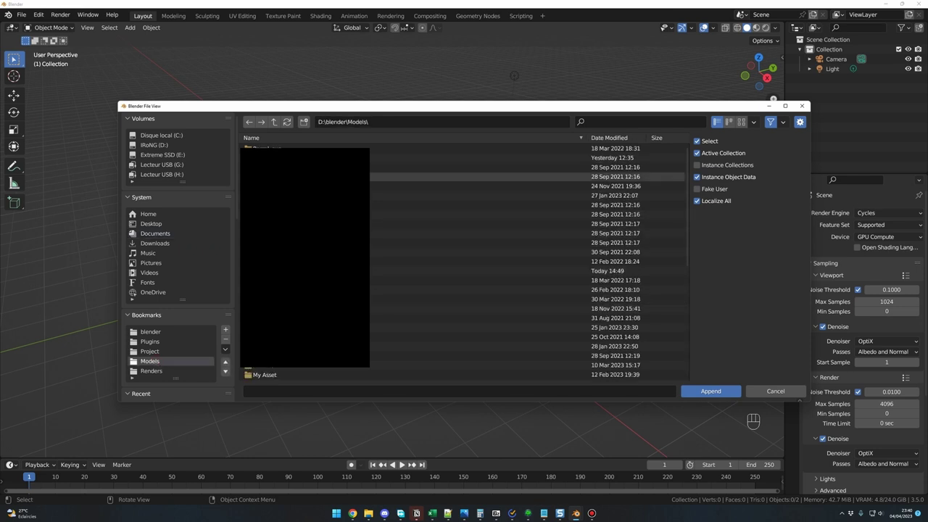
pyautogui.doubleClick(377, 158)
pyautogui.click(289, 158)
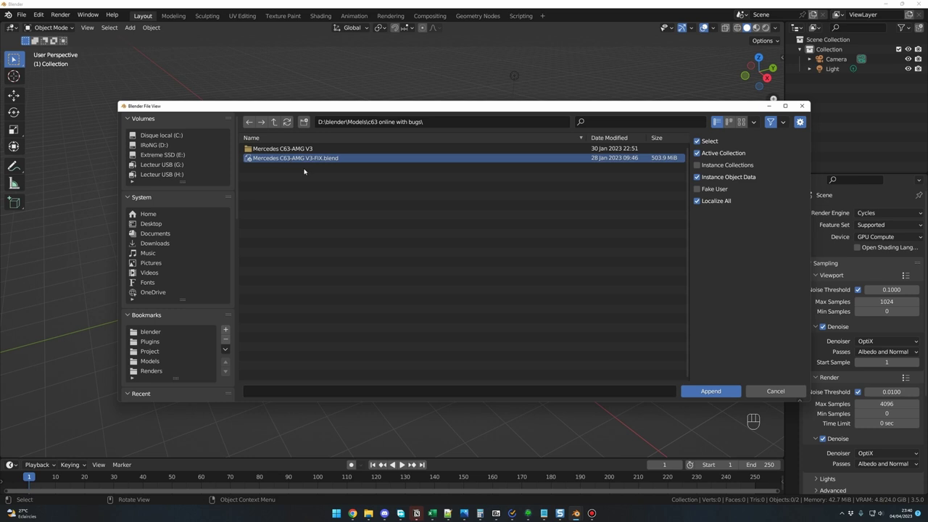
pyautogui.click(710, 392)
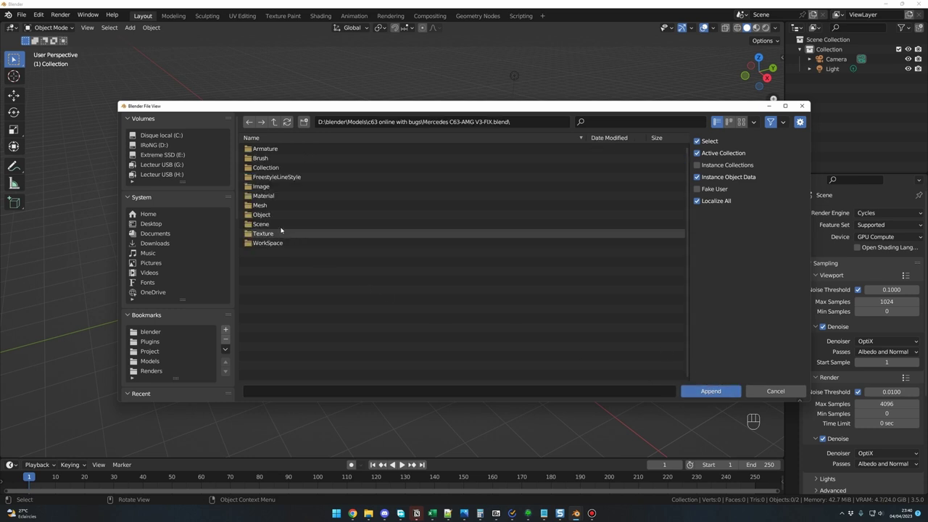
# Append every item in the file's Object category to the scene and deselect the imported car
pyautogui.click(263, 215)
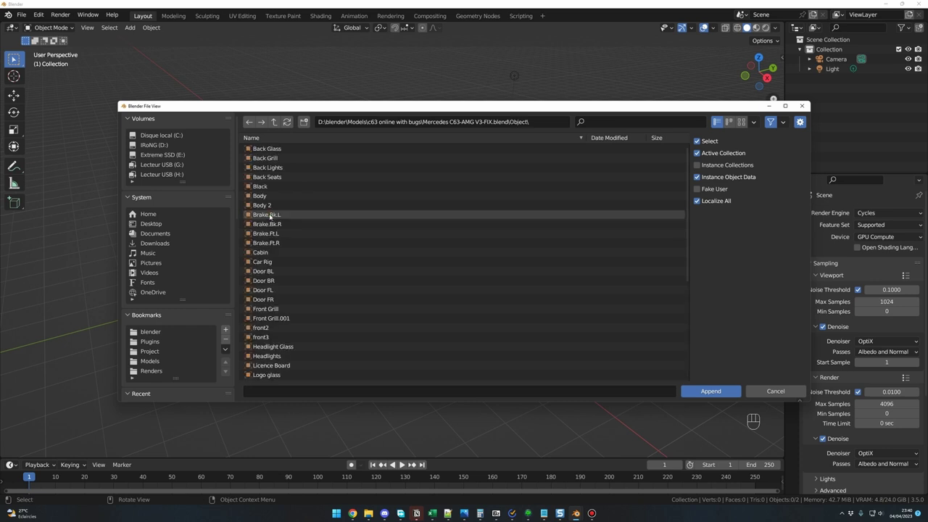
pyautogui.click(364, 226)
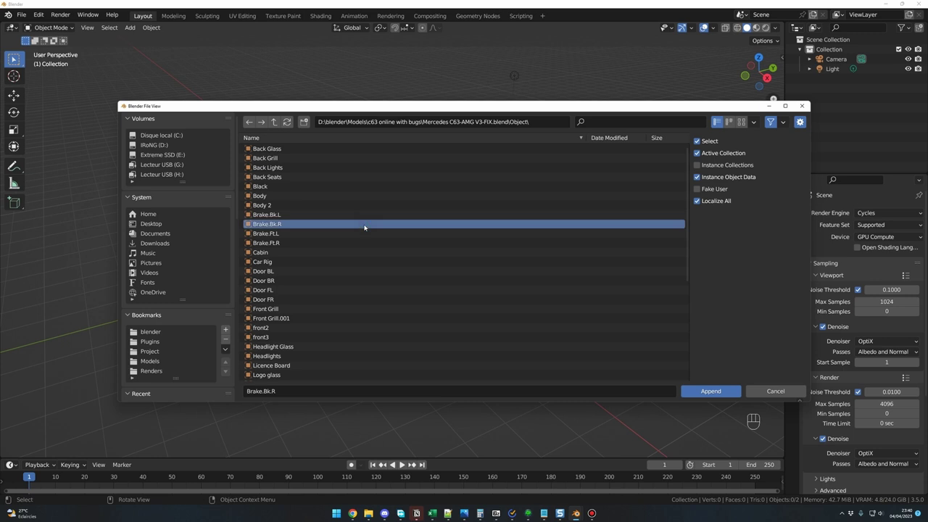
pyautogui.press('a')
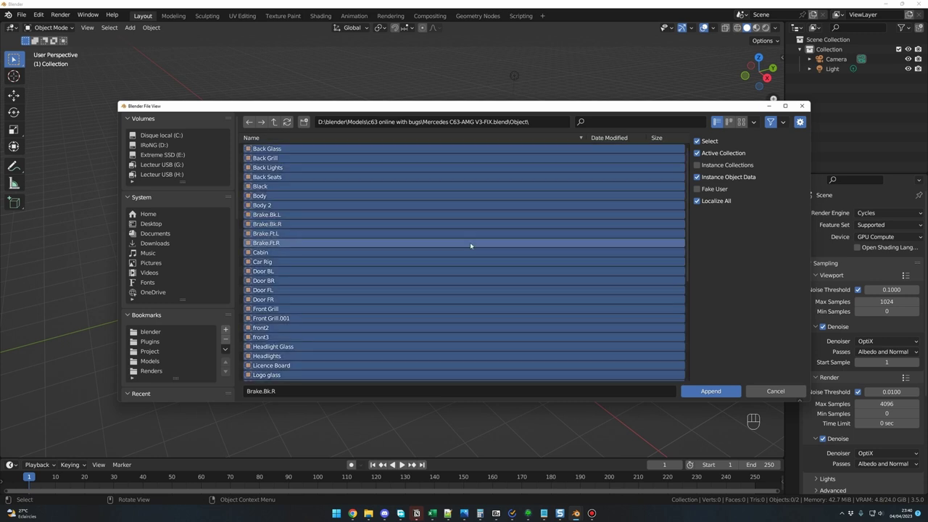
pyautogui.click(711, 391)
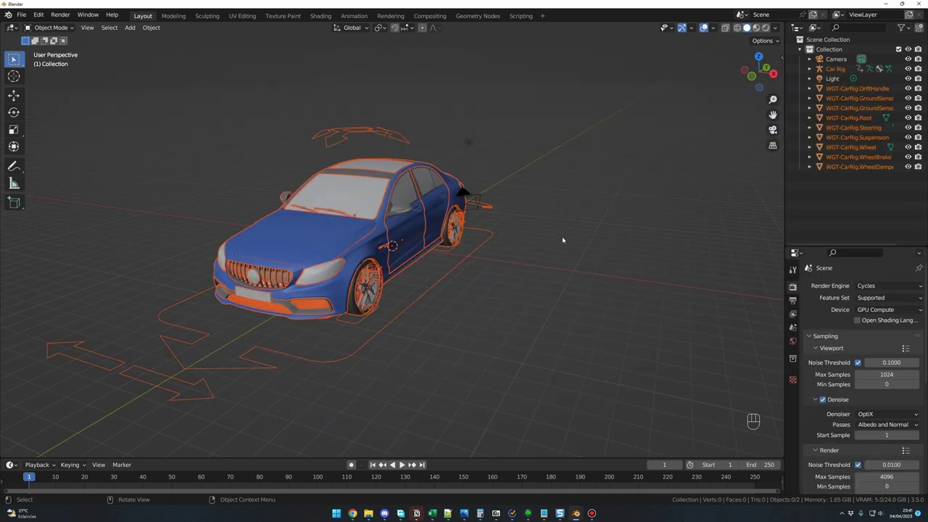
pyautogui.doubleClick(716, 111)
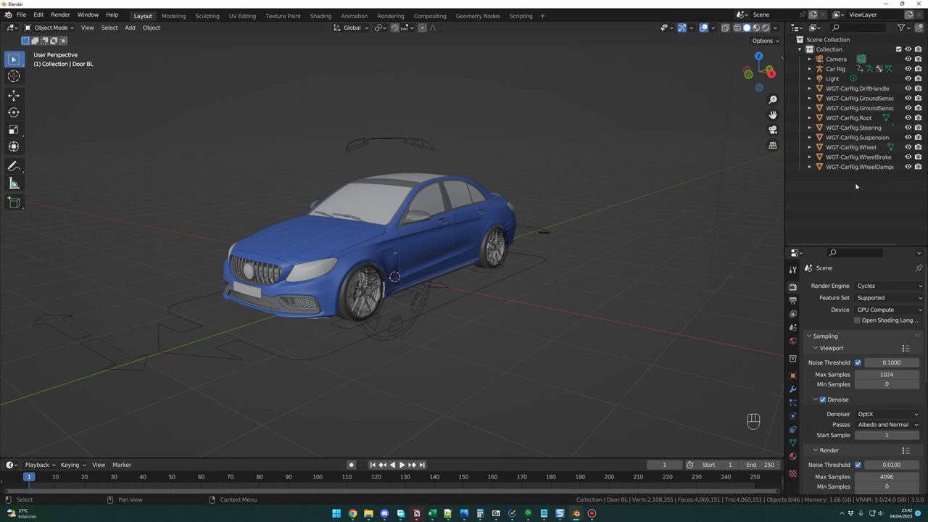
# Hide all the WGT-CarRig widget objects and the Car Rig armature in the viewport
pyautogui.moveTo(857, 188); pyautogui.dragTo(830, 88)
pyautogui.click(886, 197)
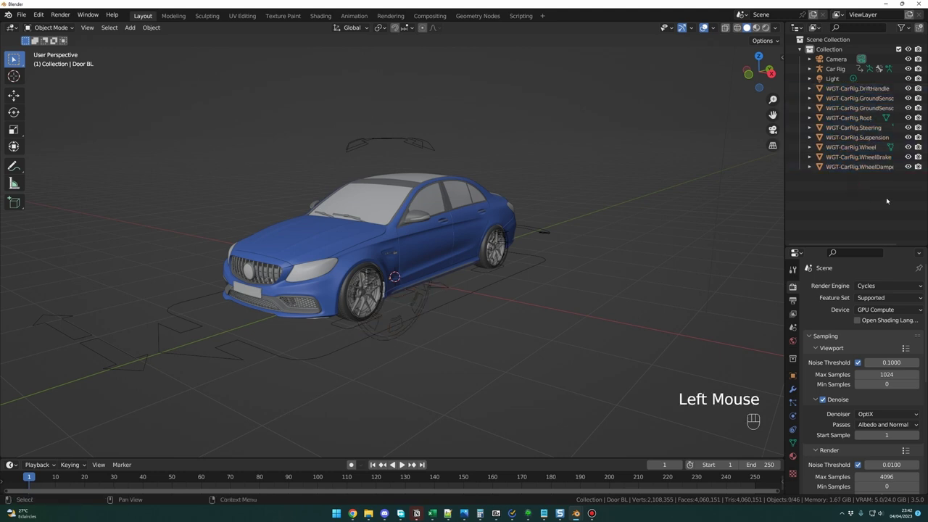
pyautogui.moveTo(886, 196); pyautogui.dragTo(851, 89)
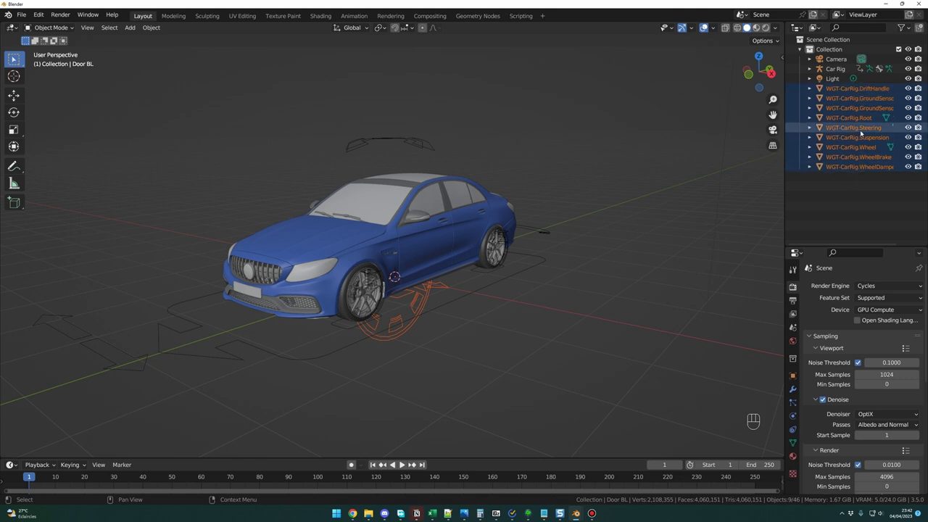
pyautogui.press('h')
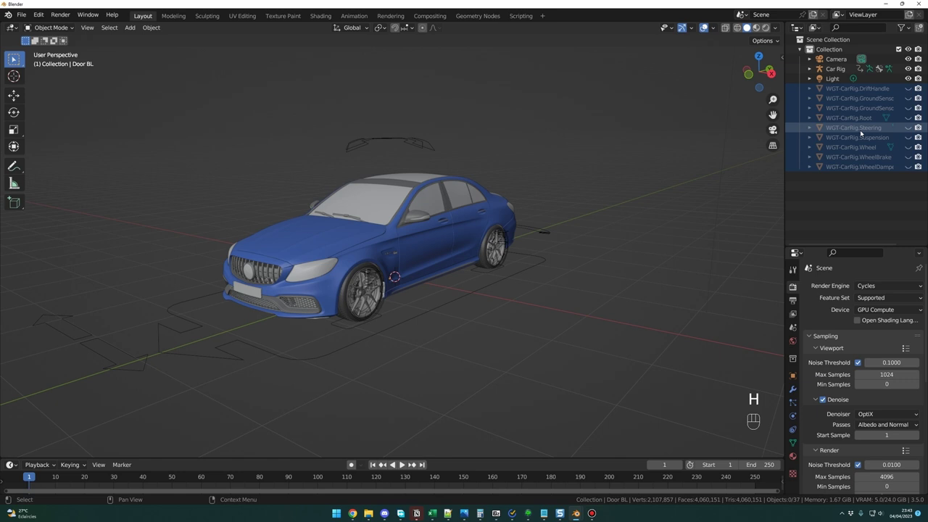
pyautogui.click(908, 68)
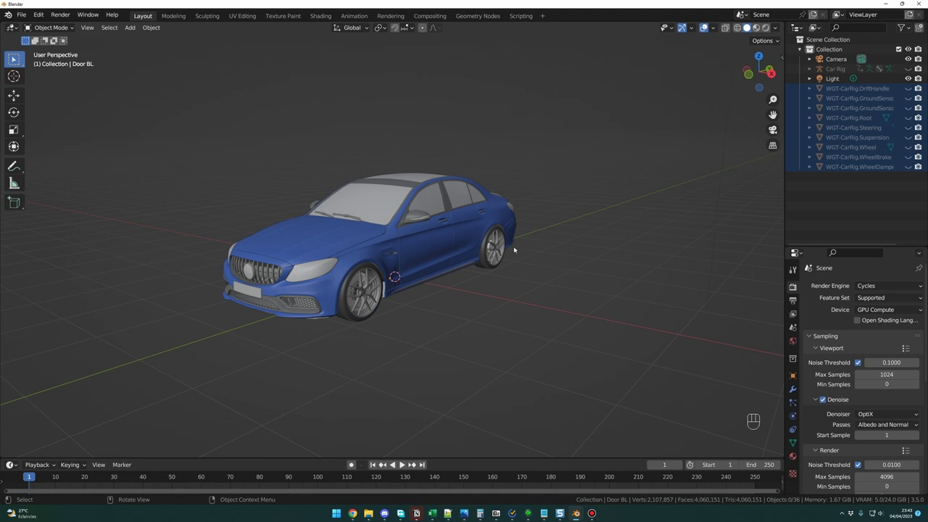
# Look through the scene camera and lock the camera to the view
pyautogui.moveTo(514, 250); pyautogui.dragTo(514, 249, button='middle')
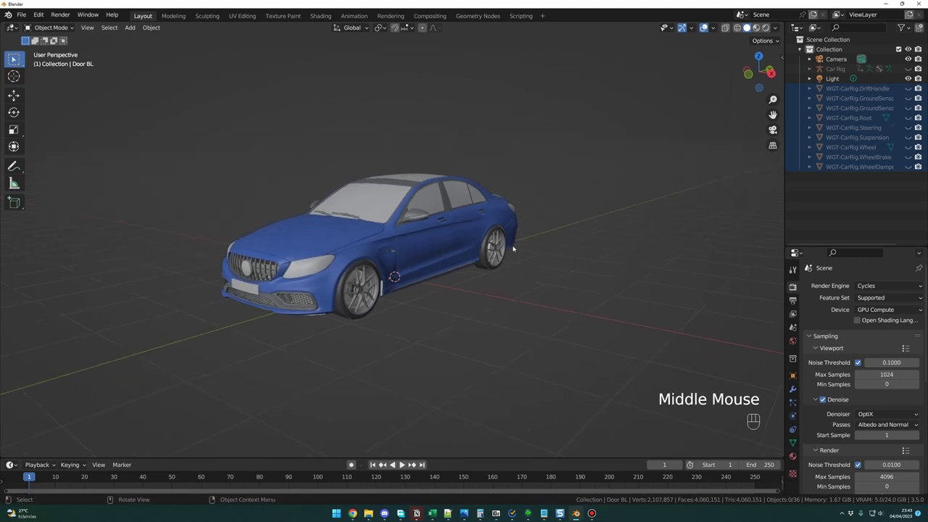
pyautogui.click(578, 237)
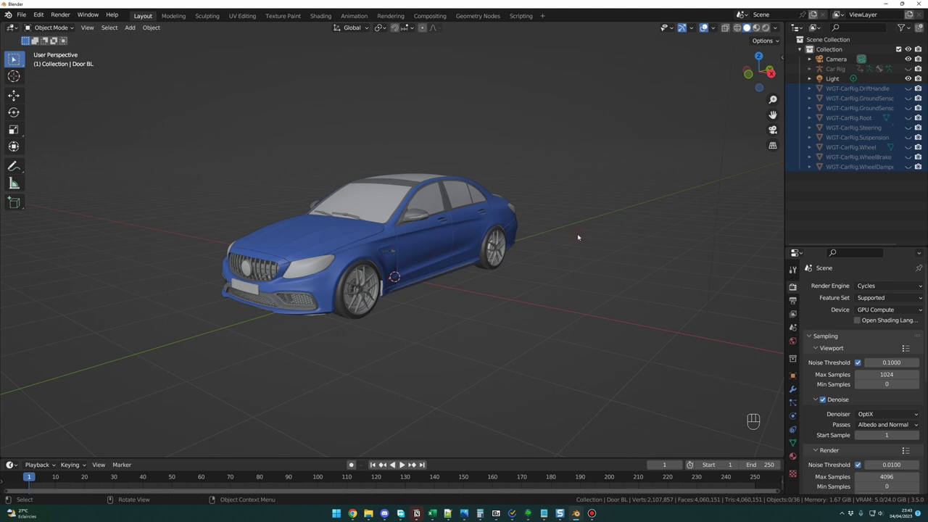
pyautogui.press('KP_0')
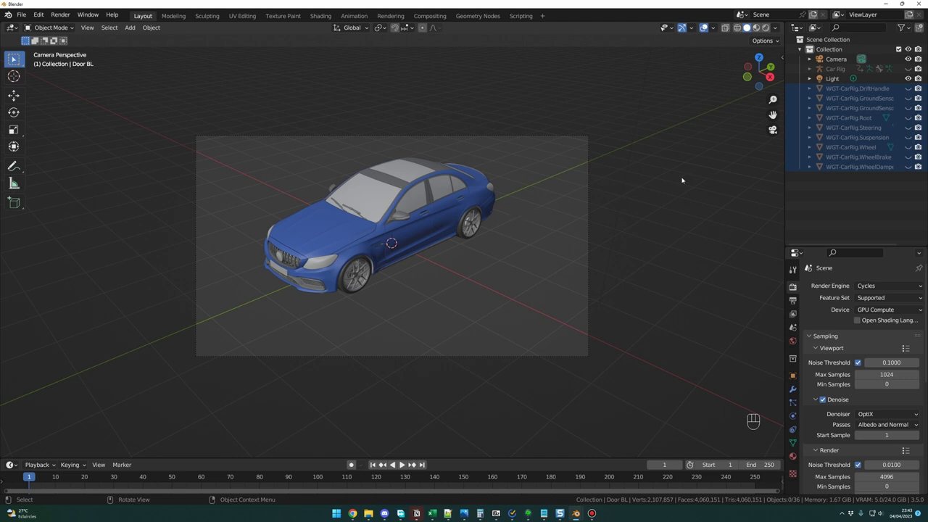
pyautogui.press('n')
pyautogui.click(778, 101)
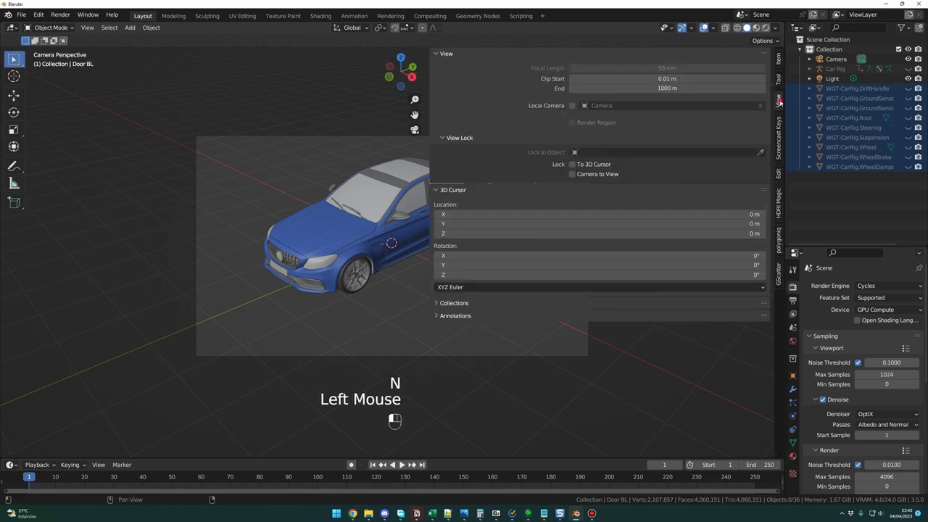
pyautogui.click(573, 175)
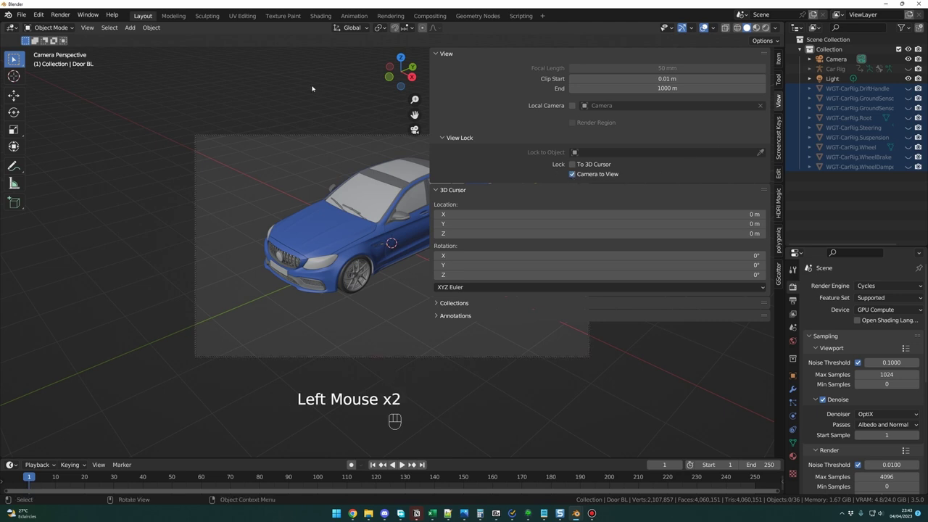
pyautogui.press('n')
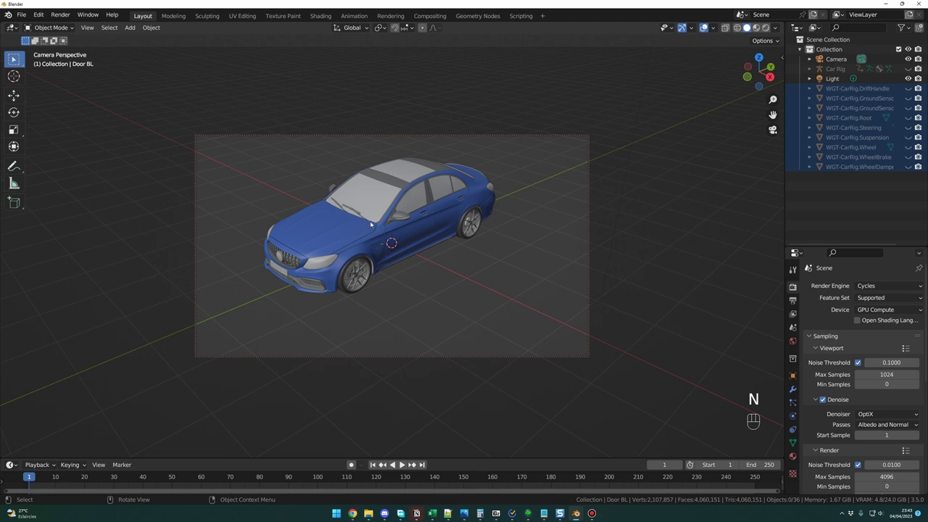
# Reposition the camera for a low, close front three-quarter shot with the whole car inside the frame
pyautogui.moveTo(404, 270)
pyautogui.mouseDown(button='middle')
pyautogui.moveTo(376, 293)
pyautogui.moveTo(455, 256)
pyautogui.moveTo(447, 245)
pyautogui.moveTo(405, 297)
pyautogui.moveTo(427, 292)
pyautogui.moveTo(418, 308)
pyautogui.moveTo(413, 278)
pyautogui.mouseUp(button='middle')
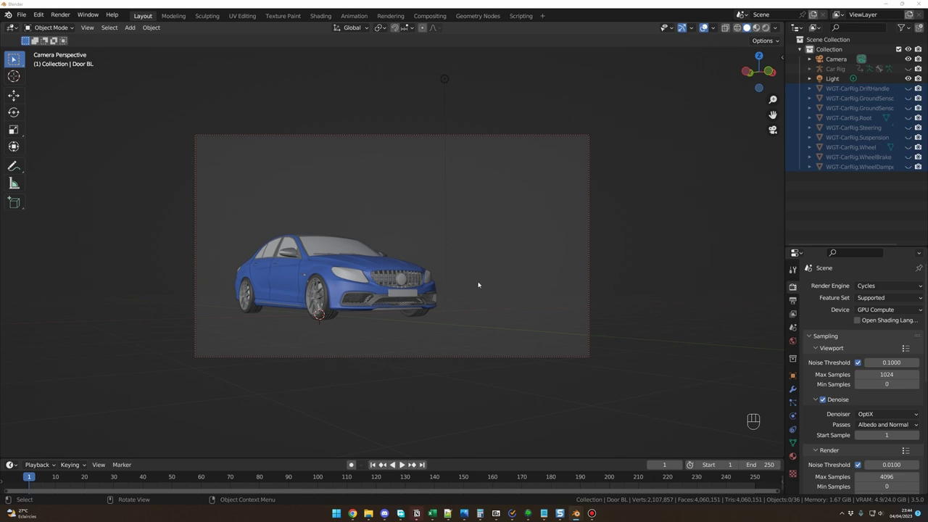
pyautogui.keyDown('ctrl'); pyautogui.moveTo(477, 285); pyautogui.dragTo(505, 253, button='middle'); pyautogui.keyUp('ctrl')
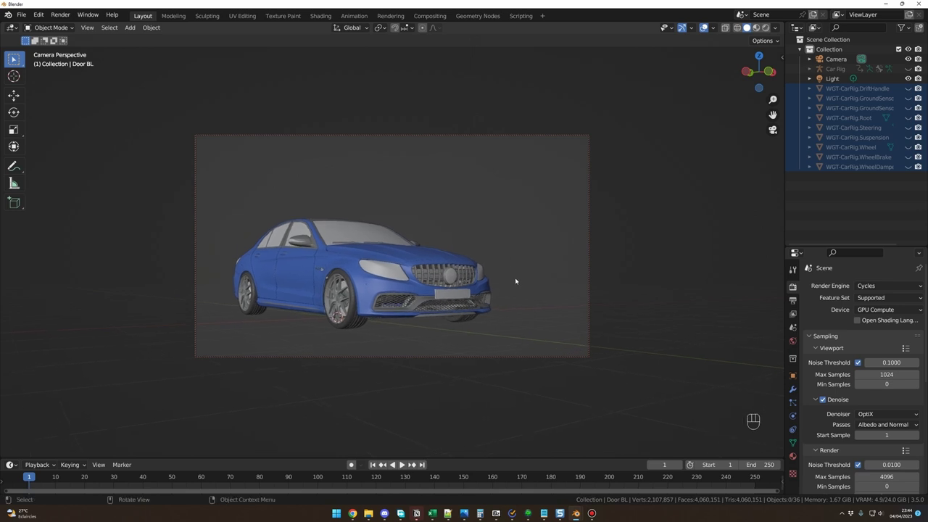
pyautogui.keyDown('ctrl'); pyautogui.moveTo(494, 291); pyautogui.dragTo(496, 286, button='middle'); pyautogui.keyUp('ctrl')
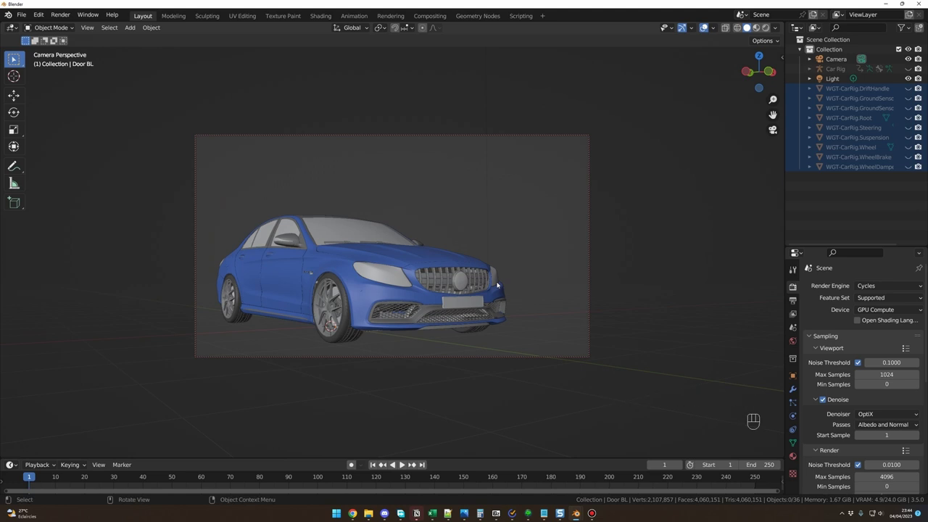
pyautogui.keyDown('shift'); pyautogui.moveTo(497, 285); pyautogui.dragTo(511, 270, button='middle'); pyautogui.keyUp('shift')
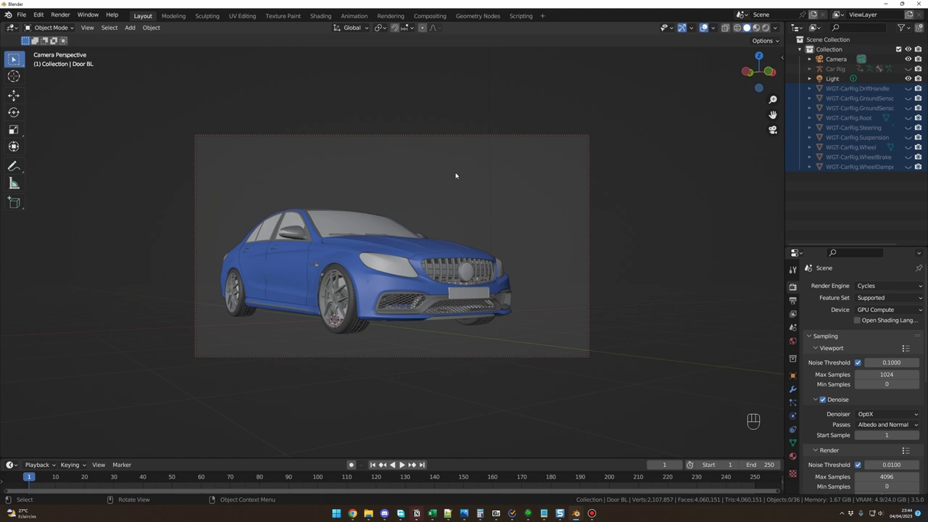
pyautogui.click(645, 156)
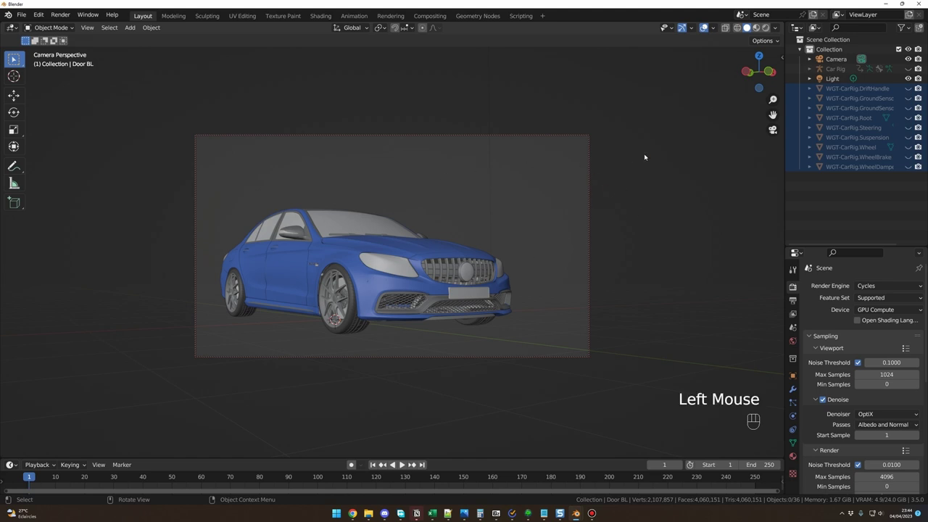
# Leave the camera view and add a mesh plane at the world origin beneath the car
pyautogui.press('KP_0')
pyautogui.moveTo(450, 312); pyautogui.dragTo(480, 337, button='middle')
pyautogui.scroll(-2, 476, 335)
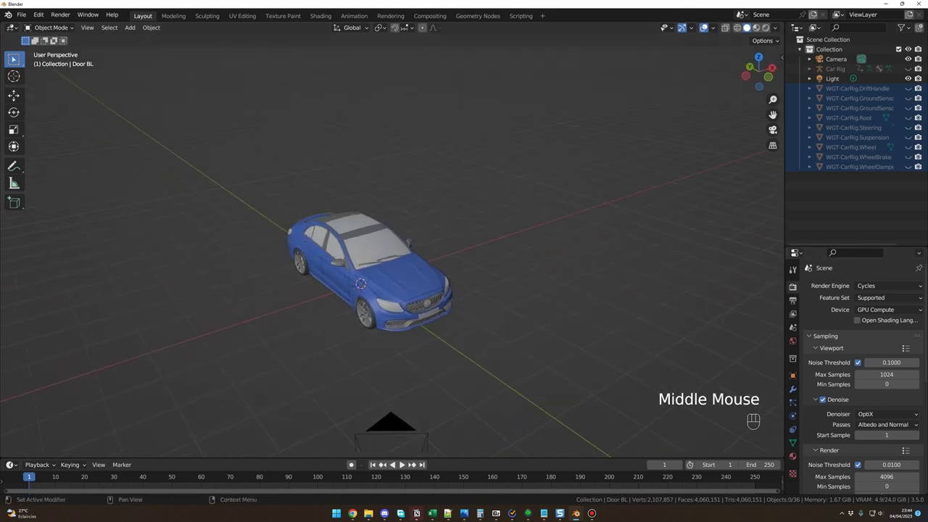
pyautogui.moveTo(533, 248); pyautogui.dragTo(527, 254, button='middle')
pyautogui.hotkey('shift', 'a')
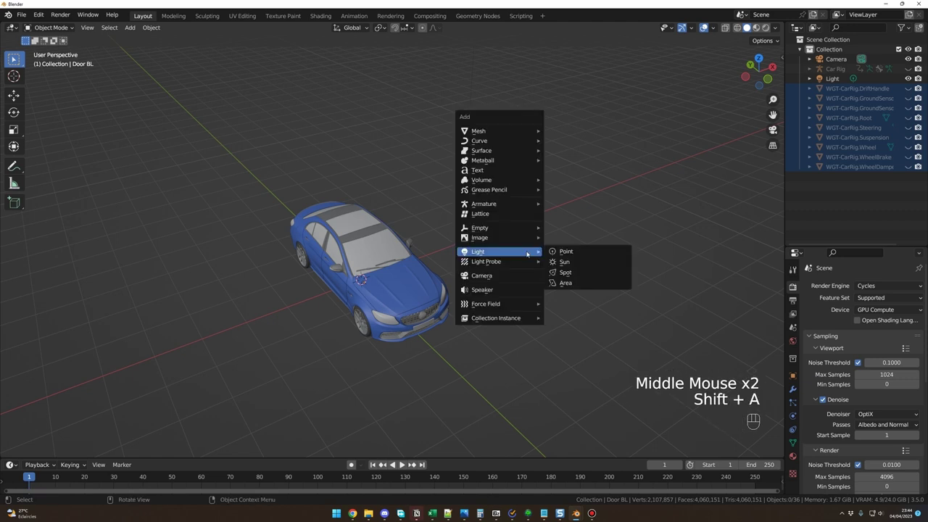
pyautogui.moveTo(500, 133)
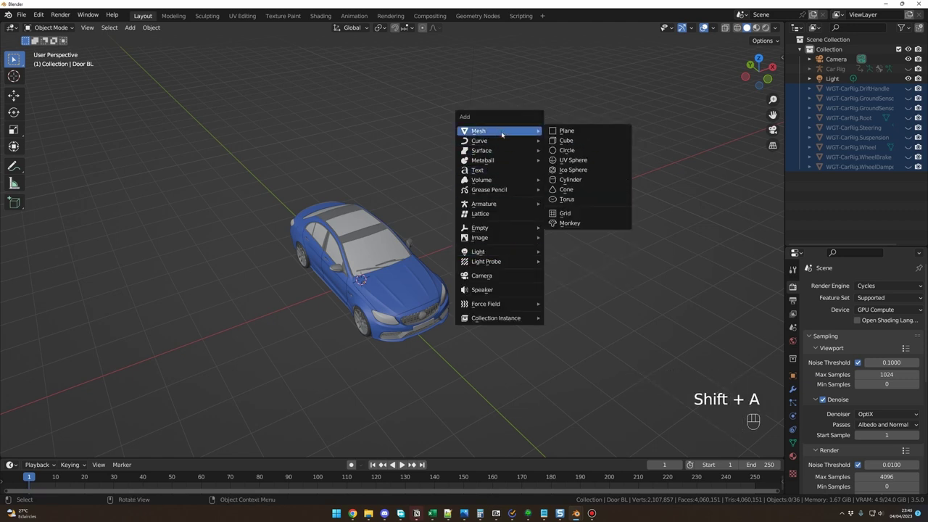
pyautogui.click(557, 130)
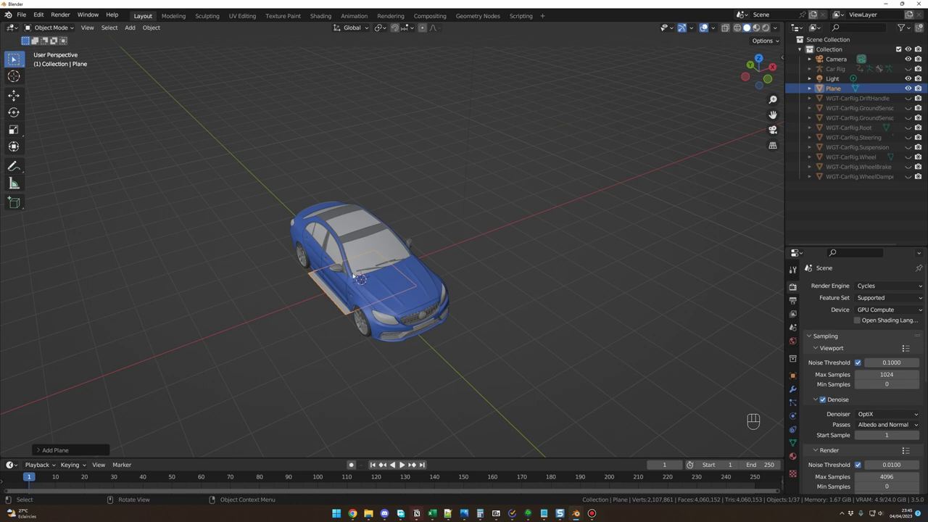
# Scale the plane up uniformly about 4 times so it extends around the car as a floor
pyautogui.scroll(-2, 535, 312)
pyautogui.moveTo(535, 313); pyautogui.dragTo(543, 321, button='middle')
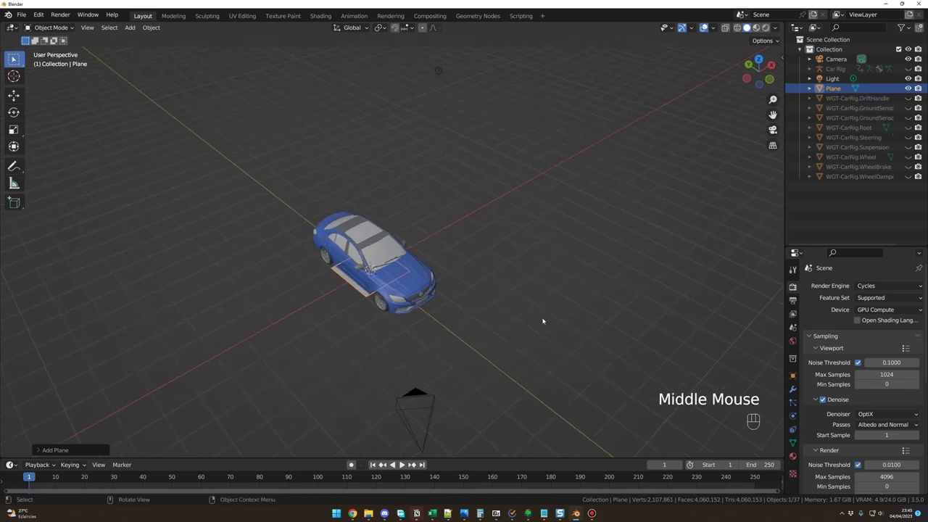
pyautogui.press('s')
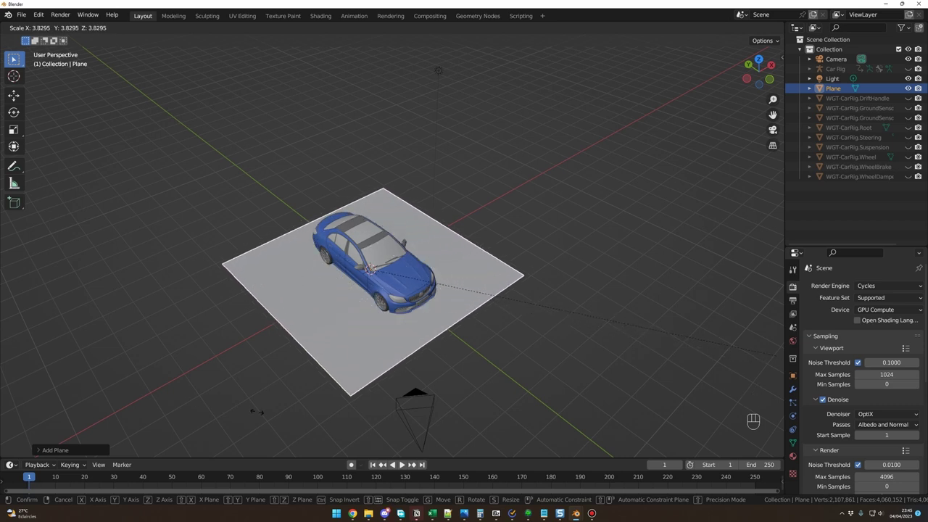
pyautogui.click(296, 418)
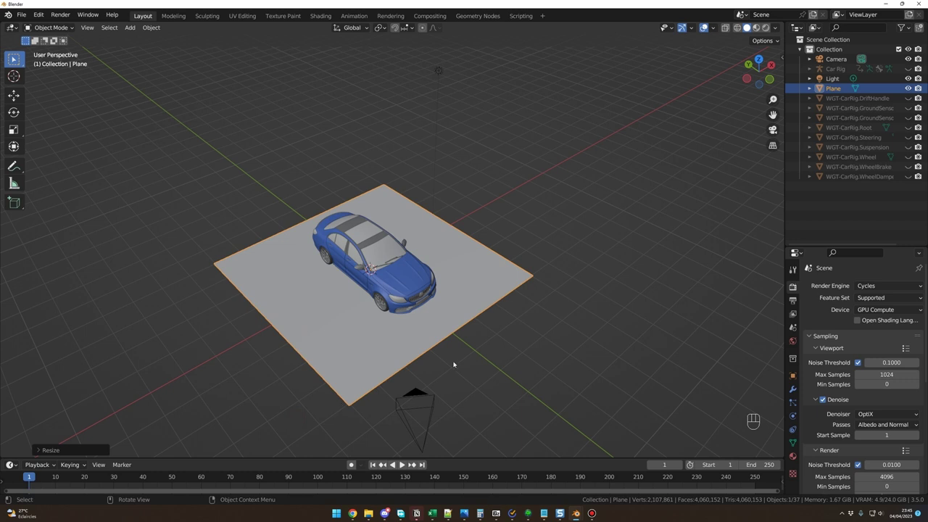
# Scale the ground plane up uniformly by a factor of 10 so it spreads far around the car
pyautogui.moveTo(481, 362); pyautogui.dragTo(510, 330, button='middle')
pyautogui.click(508, 348)
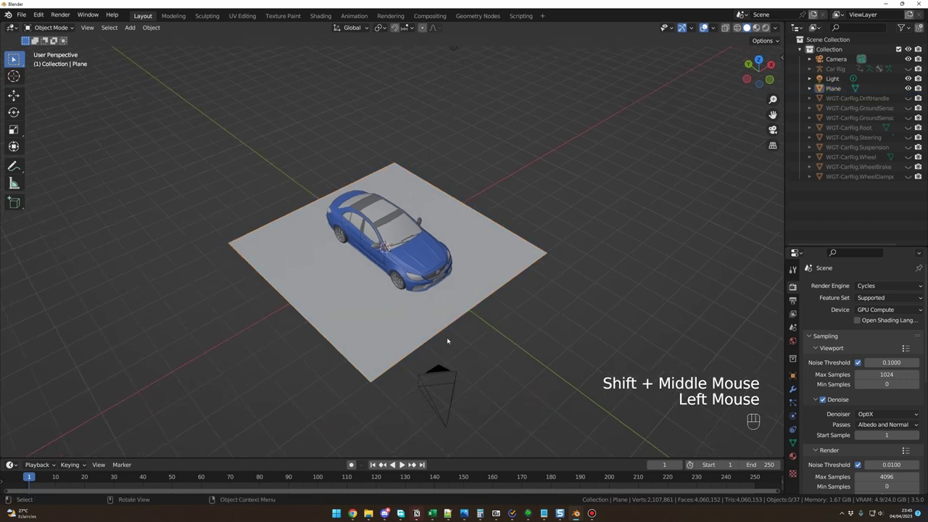
pyautogui.click(359, 308)
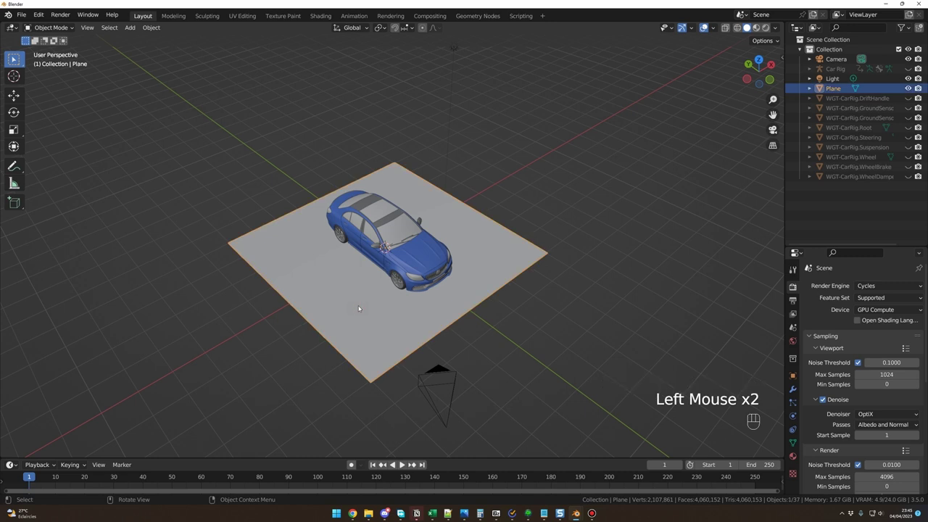
pyautogui.press('s')
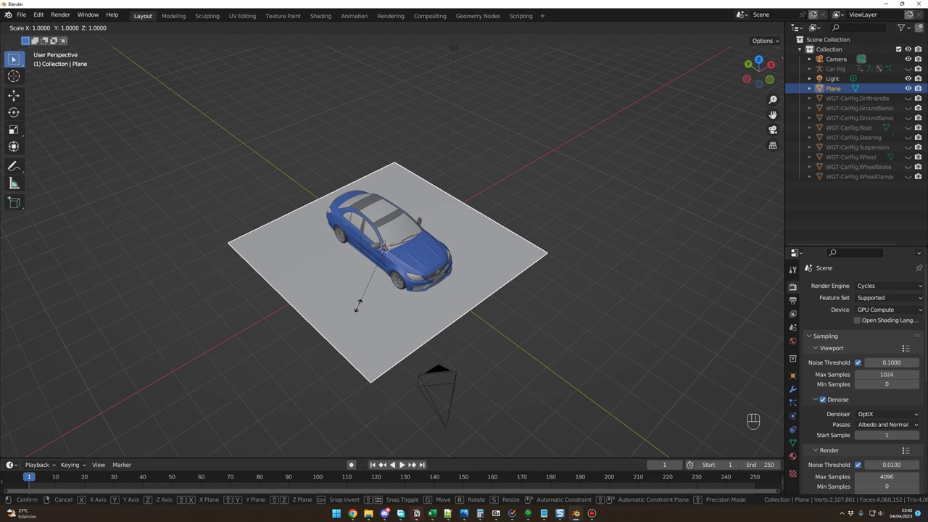
pyautogui.write('10')
pyautogui.press('Return')
pyautogui.scroll(-3, 356, 305)
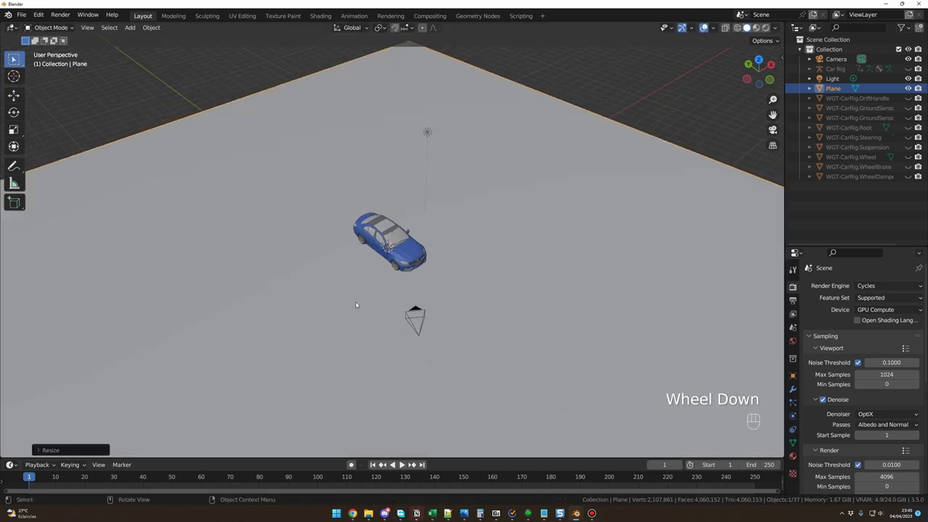
pyautogui.moveTo(356, 306); pyautogui.dragTo(474, 234, button='middle')
pyautogui.scroll(-2, 355, 290)
pyautogui.scroll(2, 474, 234)
pyautogui.scroll(-2, 474, 234)
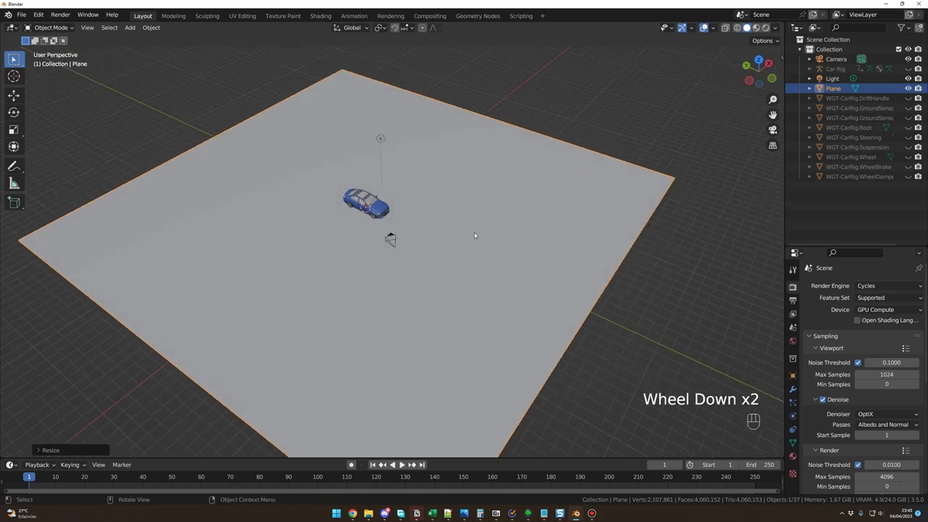
pyautogui.moveTo(476, 243); pyautogui.dragTo(467, 230, button='middle')
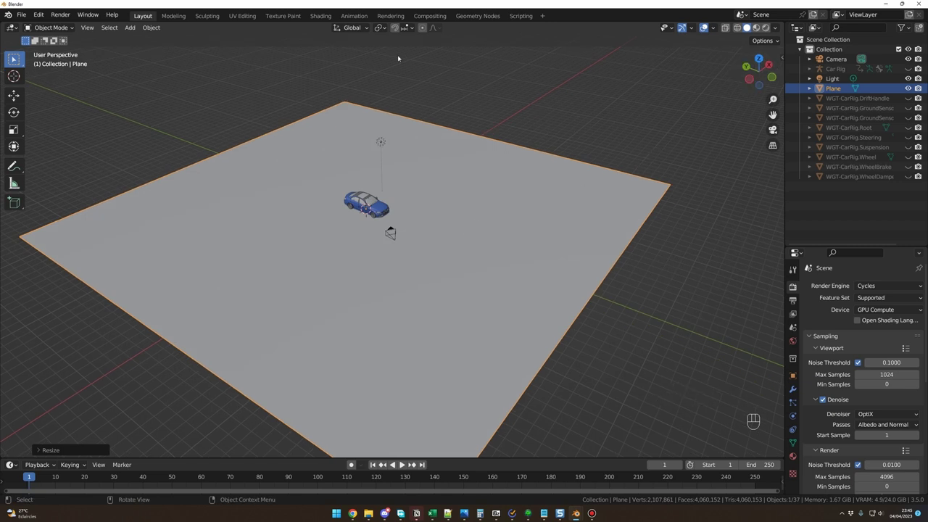
# In the Shading workspace, give the plane a new material with a dark grey base colour, hex 454545
pyautogui.click(320, 16)
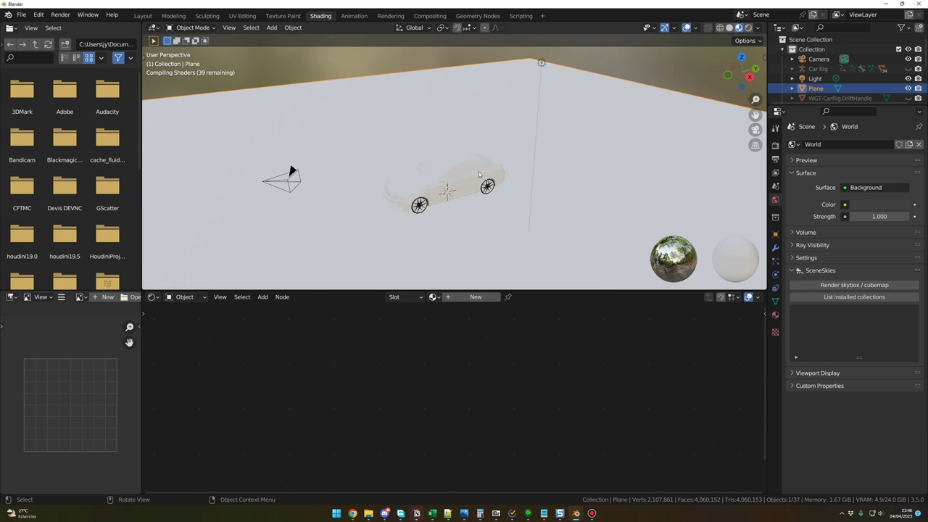
pyautogui.moveTo(478, 174); pyautogui.dragTo(401, 212, button='middle')
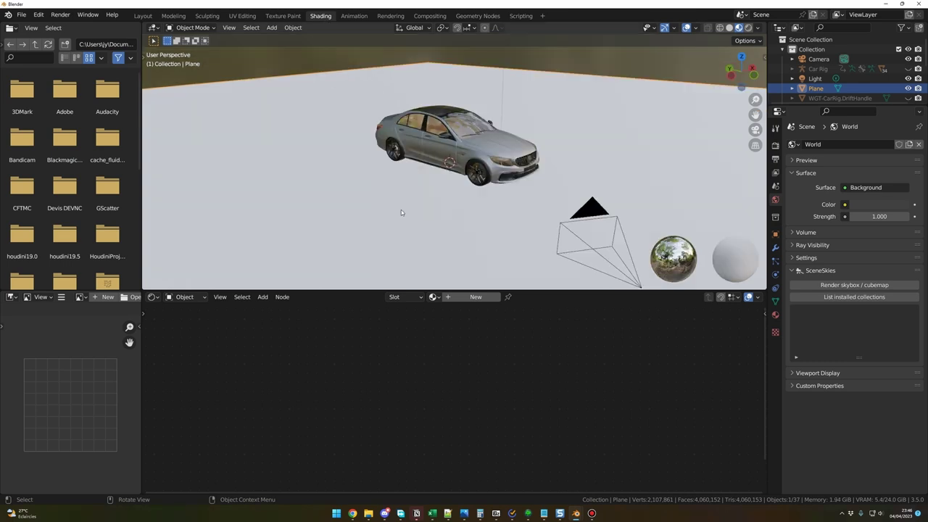
pyautogui.click(458, 298)
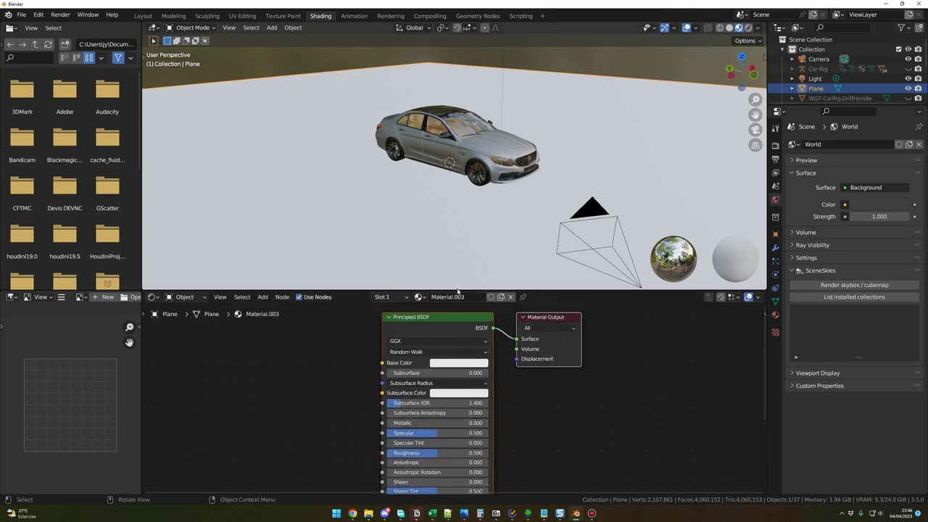
pyautogui.moveTo(458, 290); pyautogui.dragTo(433, 249)
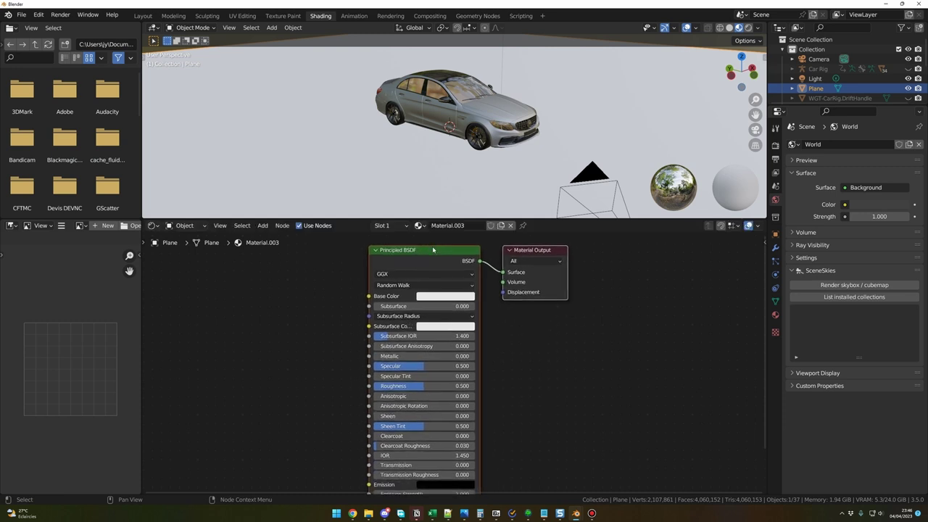
pyautogui.click(445, 296)
pyautogui.moveTo(494, 172); pyautogui.dragTo(494, 214)
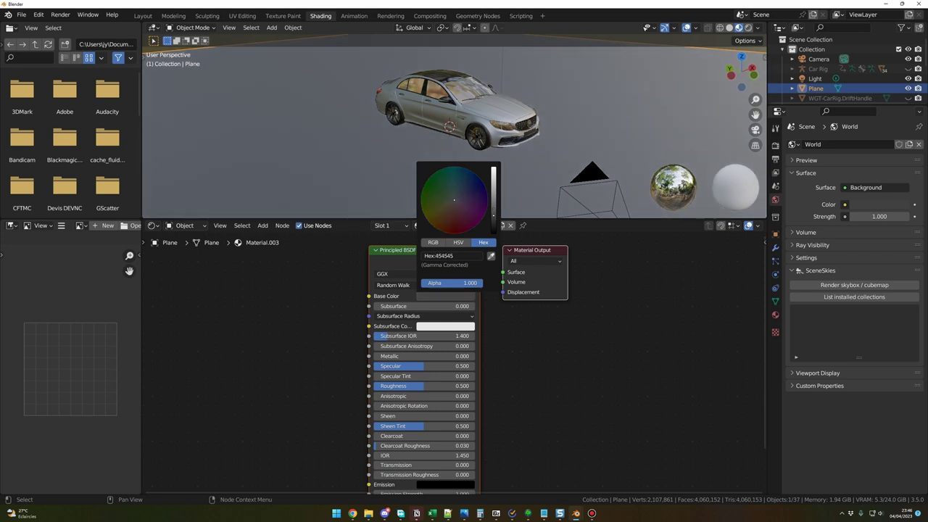
# Set the plane material's Metallic to about 0.801 and lower its Roughness to about 0.092
pyautogui.moveTo(395, 356); pyautogui.dragTo(455, 356)
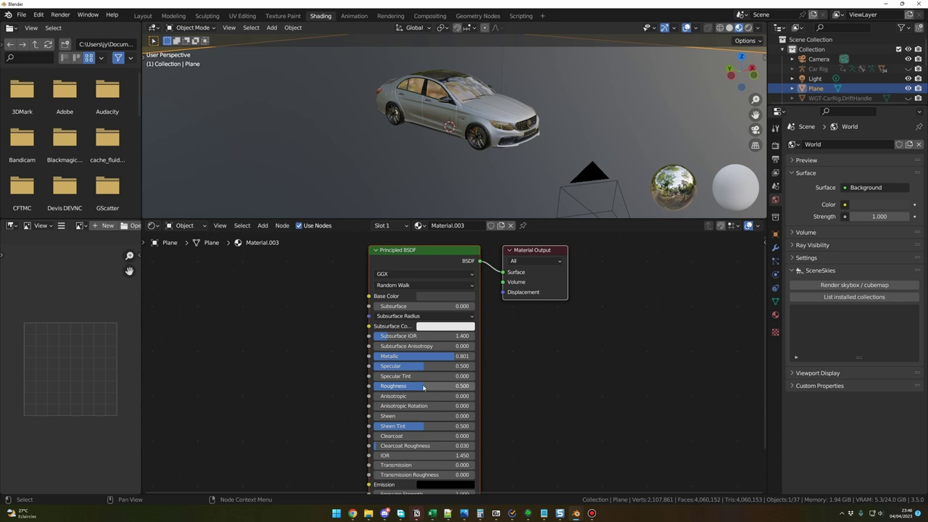
pyautogui.moveTo(423, 385); pyautogui.dragTo(384, 386)
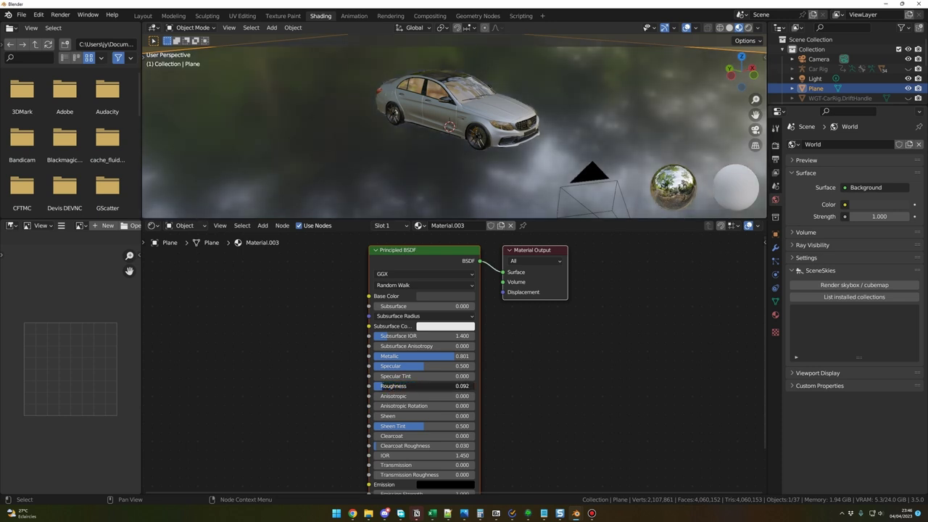
pyautogui.moveTo(359, 188); pyautogui.dragTo(357, 172, button='middle')
# Return to the Layout workspace, deselect the plane and check the reflective floor through the camera in rendered shading
pyautogui.click(142, 16)
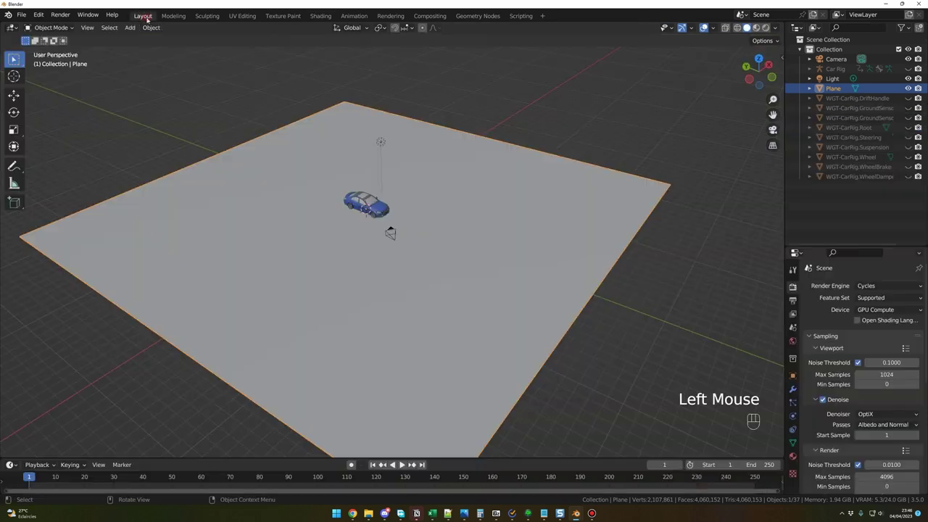
pyautogui.click(590, 83)
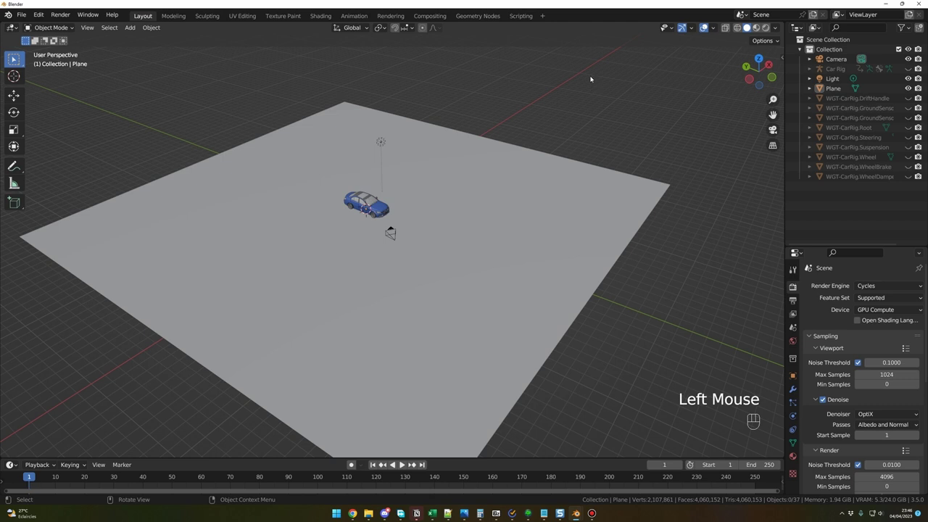
pyautogui.press('KP_0')
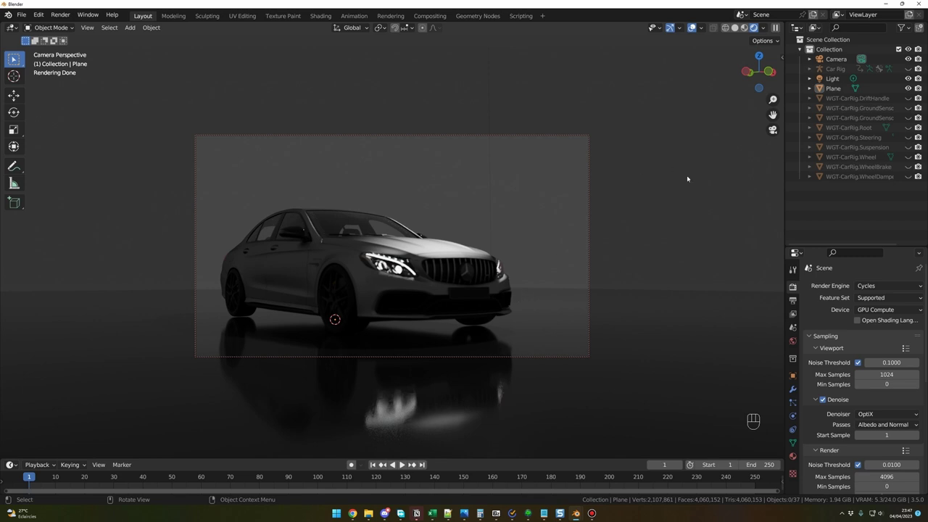
# Switch the viewport to material preview shading and leave the camera view with the ground plane selected
pyautogui.click(735, 28)
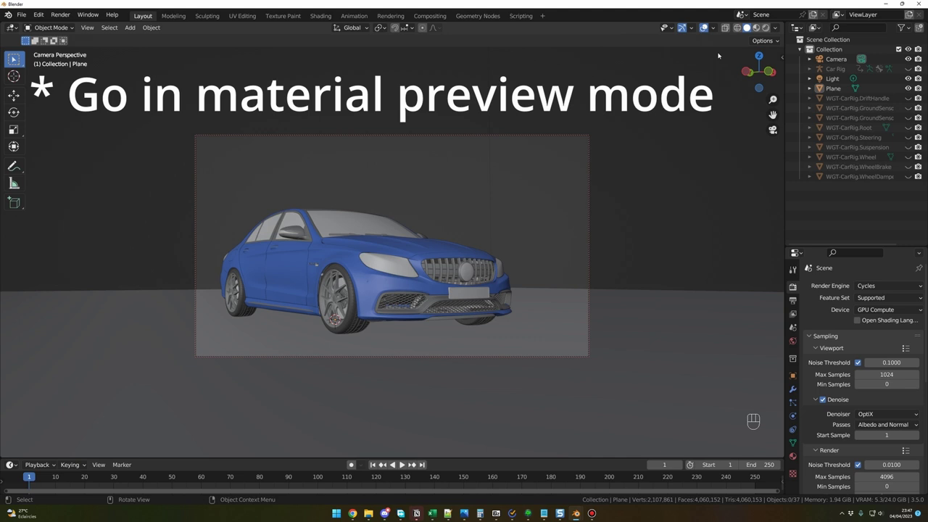
pyautogui.click(756, 27)
pyautogui.press('KP_0')
pyautogui.press('KP_0')
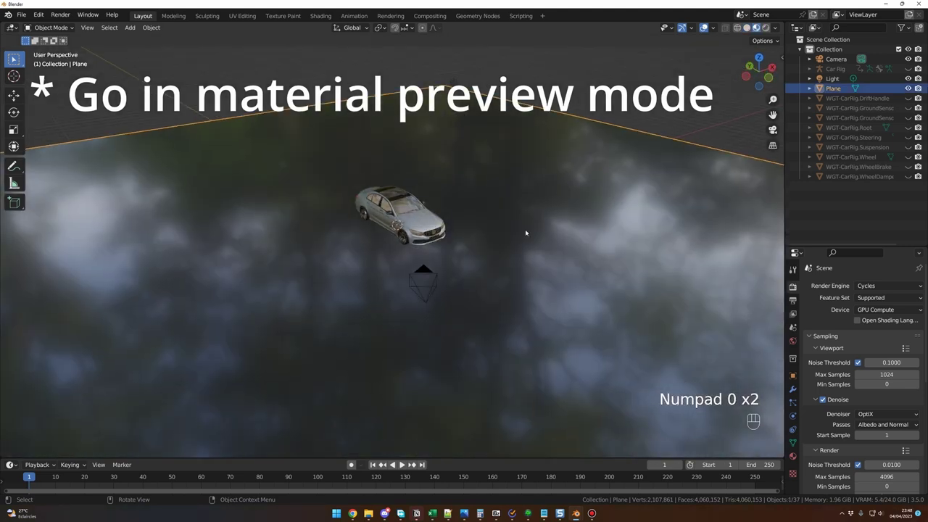
pyautogui.moveTo(526, 233); pyautogui.dragTo(514, 236, button='middle')
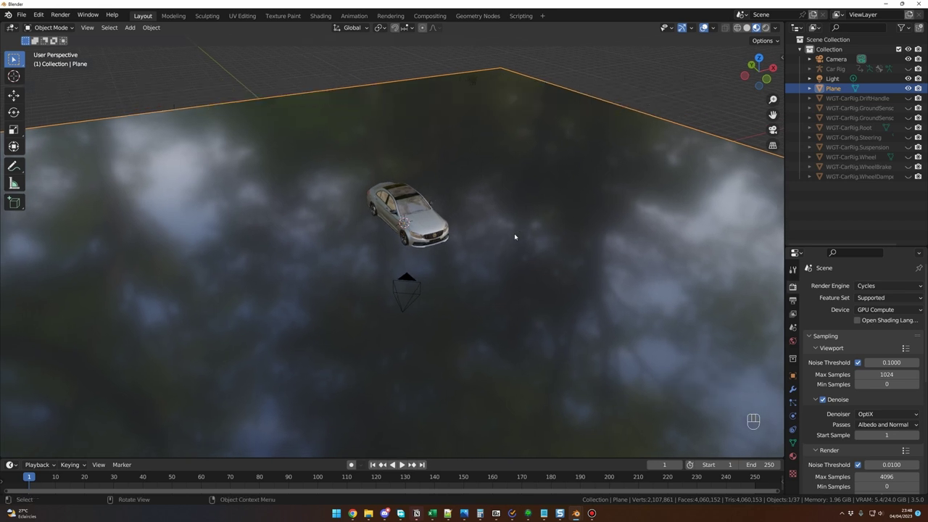
# In the right orthographic view, raise the plane slightly along the Z axis until it meets the front tyre
pyautogui.press('KP_3')
pyautogui.scroll(9, 438, 279)
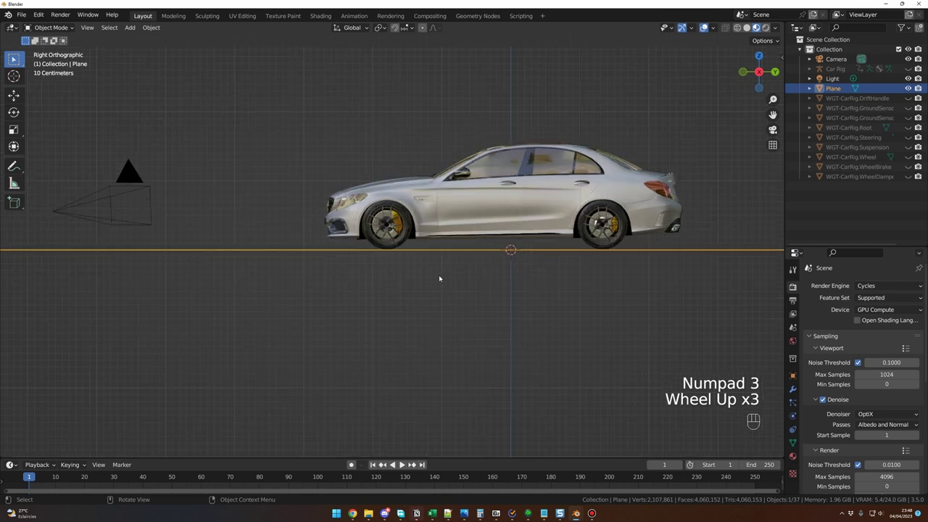
pyautogui.scroll(-1, 439, 279)
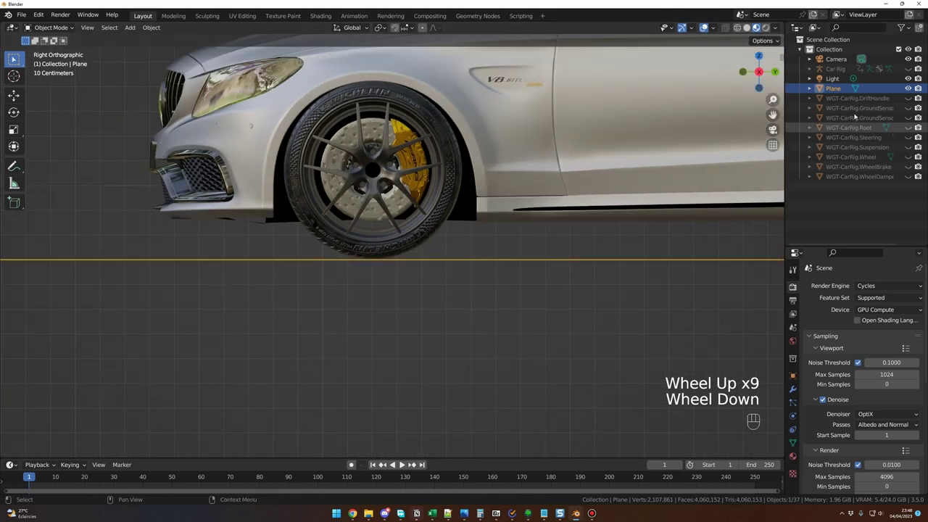
pyautogui.click(467, 275)
pyautogui.moveTo(358, 289); pyautogui.dragTo(423, 291, button='middle')
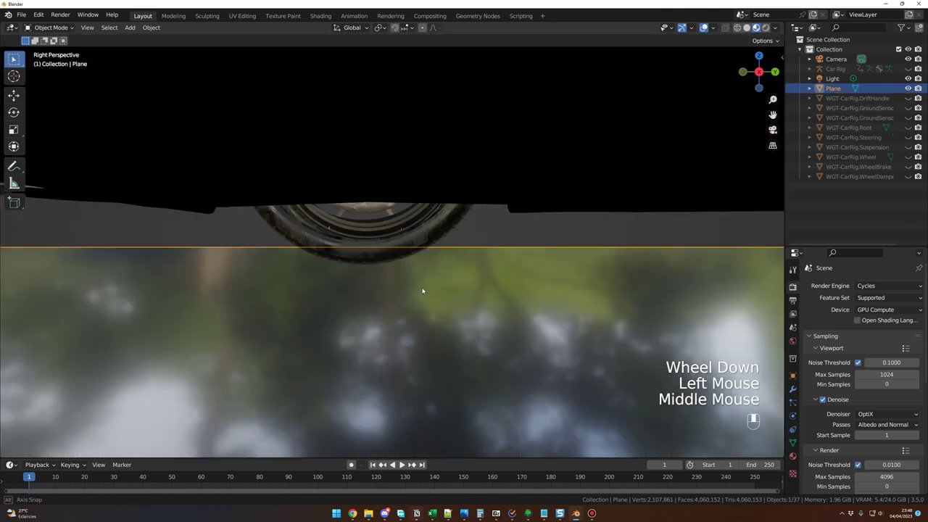
pyautogui.press('KP_3')
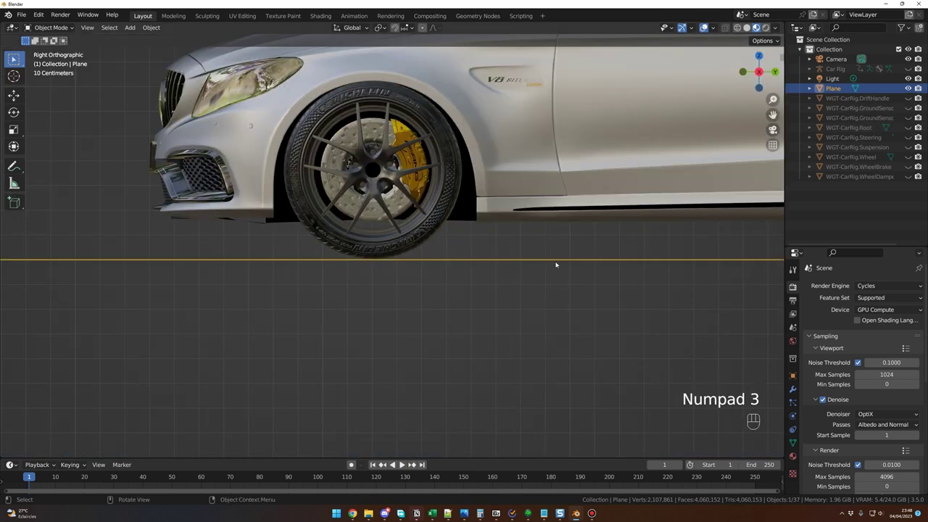
pyautogui.press('g')
pyautogui.press('z')
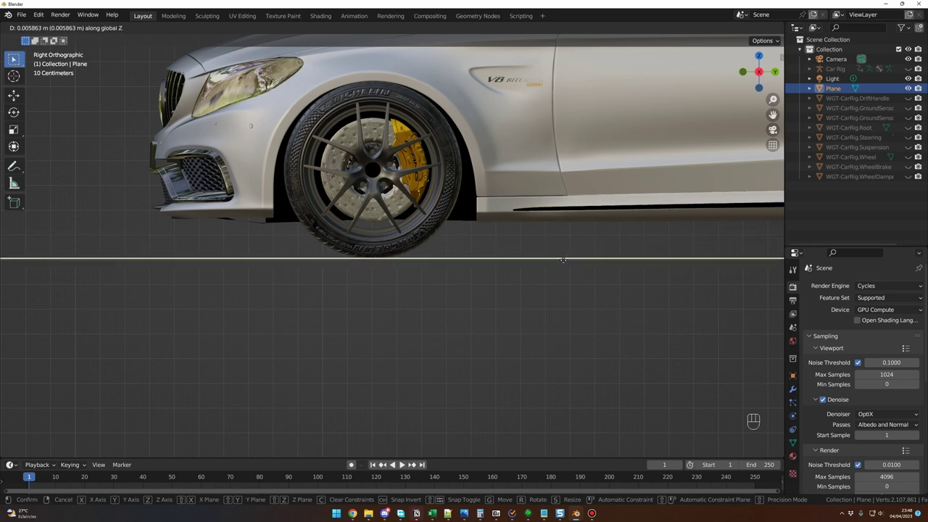
pyautogui.click(564, 259)
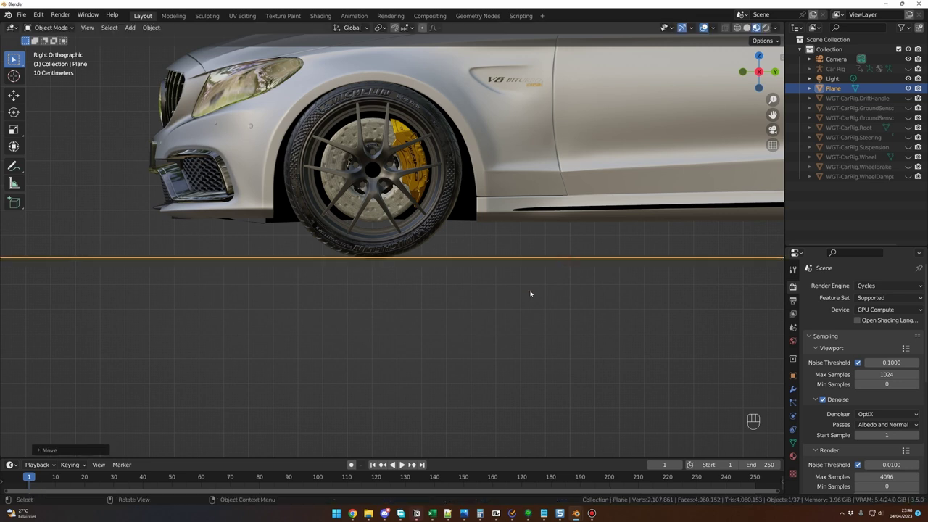
pyautogui.scroll(-2, 554, 284)
pyautogui.keyDown('shift'); pyautogui.moveTo(555, 284); pyautogui.dragTo(310, 306, button='middle'); pyautogui.keyUp('shift')
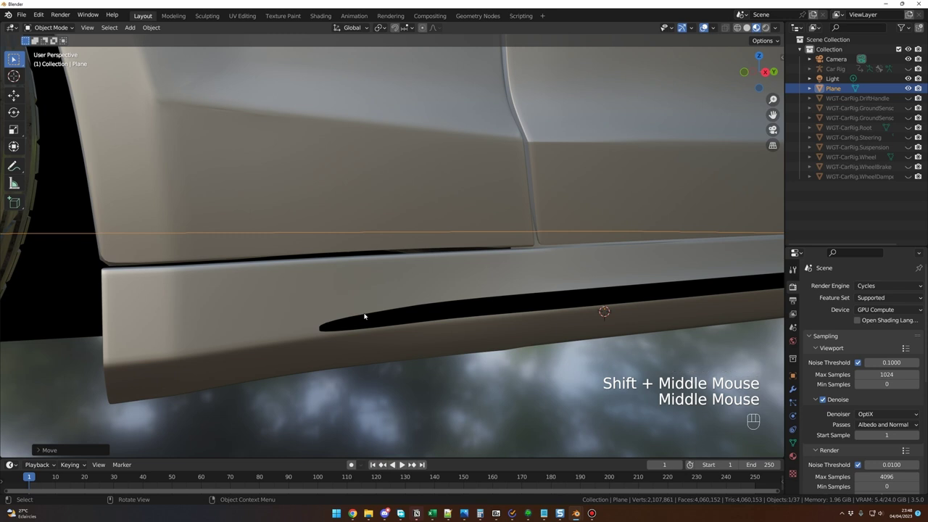
# Look through the scene camera again and switch the viewport to rendered shading
pyautogui.press('KP_0')
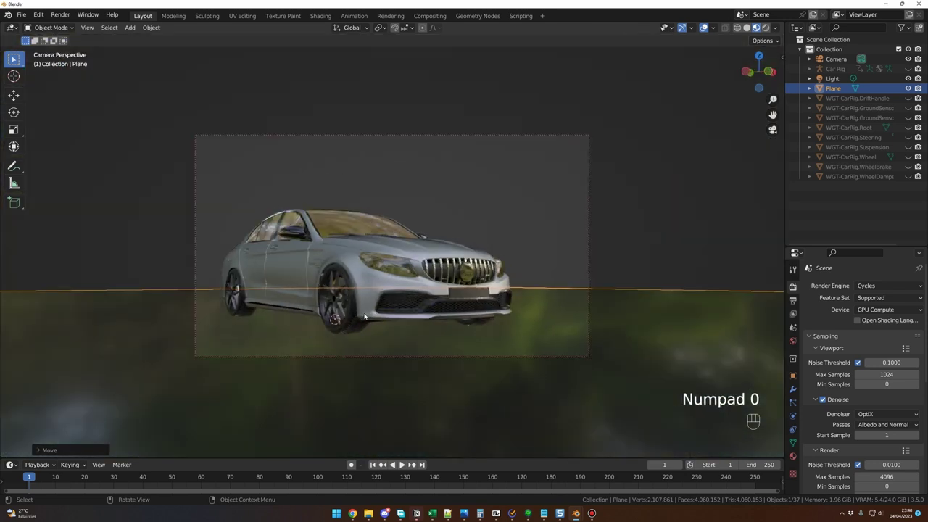
pyautogui.press('z')
pyautogui.click(578, 176)
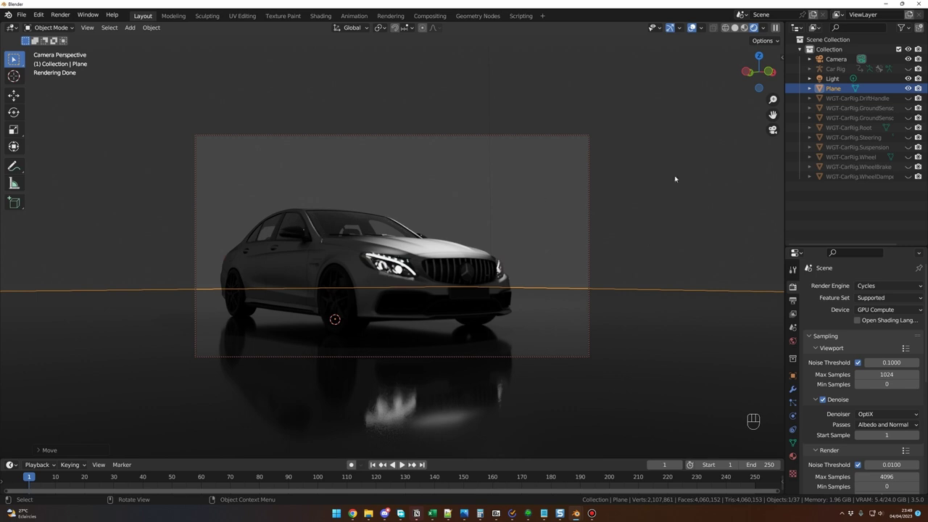
# Keep Depth of Field enabled on the camera and pick the car's front grille object, front3, as its focus object
pyautogui.click(837, 61)
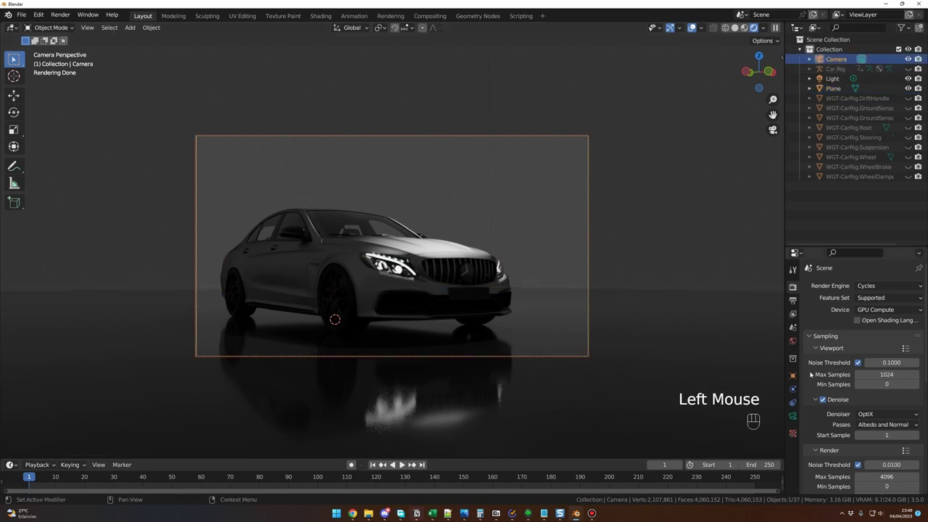
pyautogui.click(793, 417)
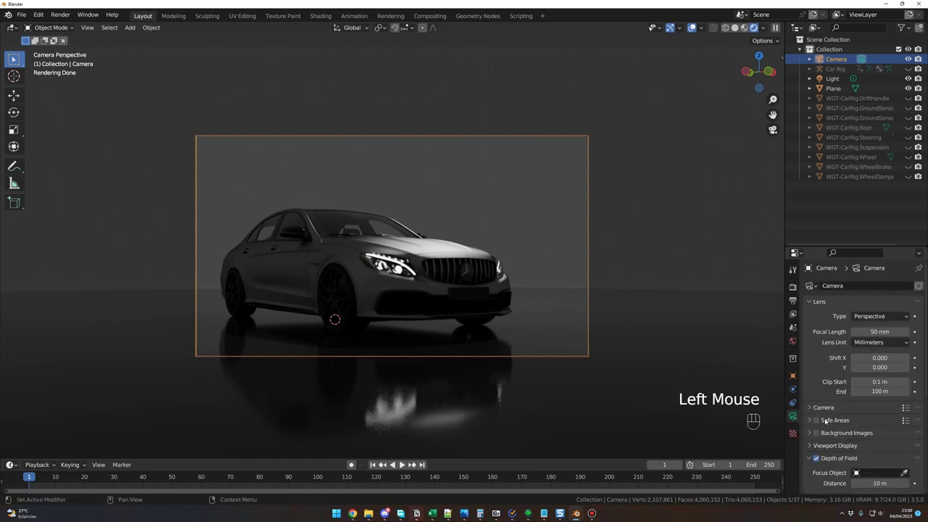
pyautogui.scroll(-3, 833, 422)
pyautogui.scroll(-1, 833, 424)
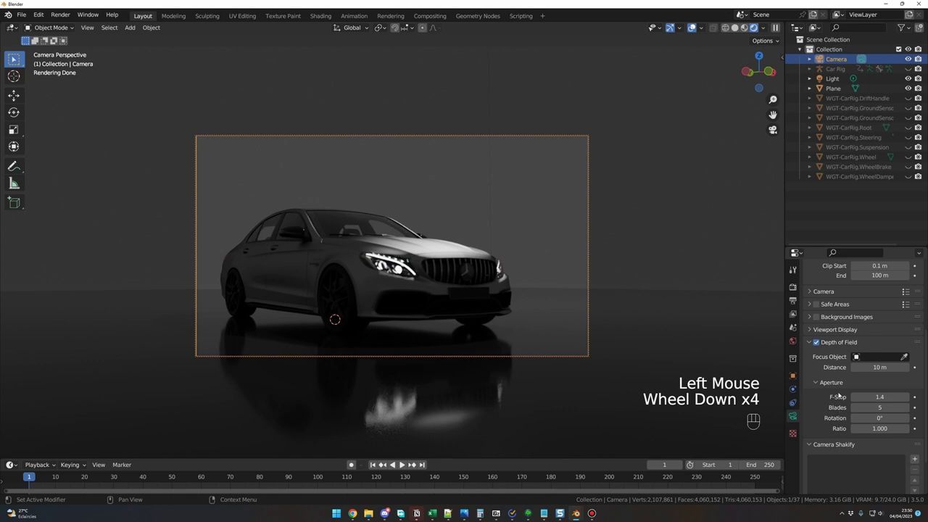
pyautogui.click(824, 344)
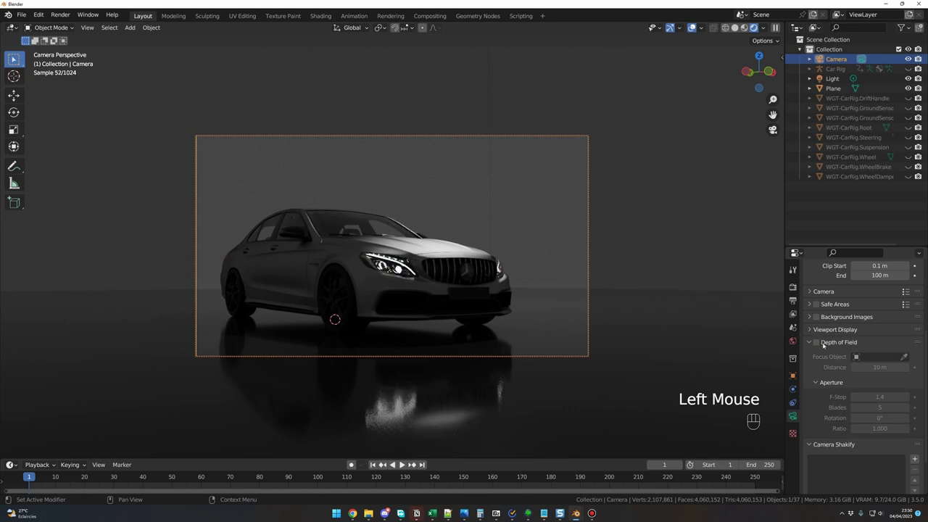
pyautogui.click(817, 344)
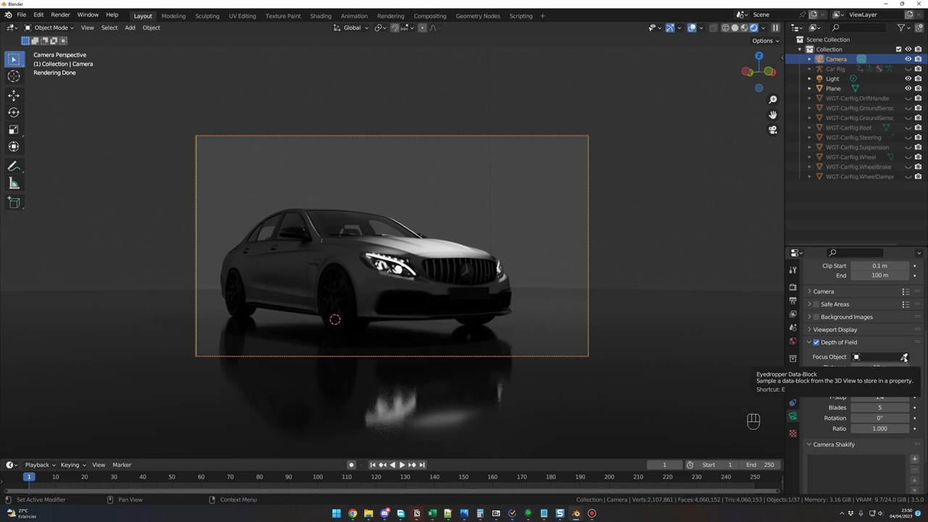
pyautogui.click(904, 356)
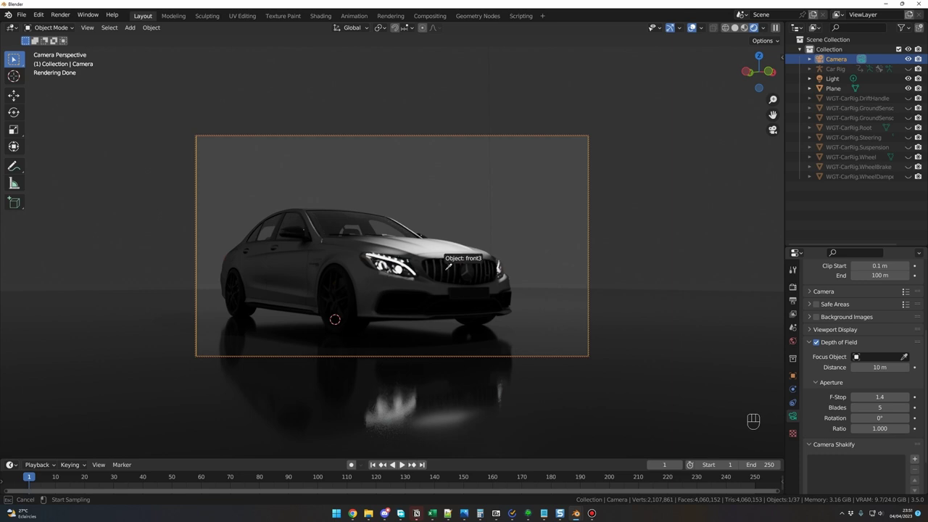
pyautogui.click(448, 268)
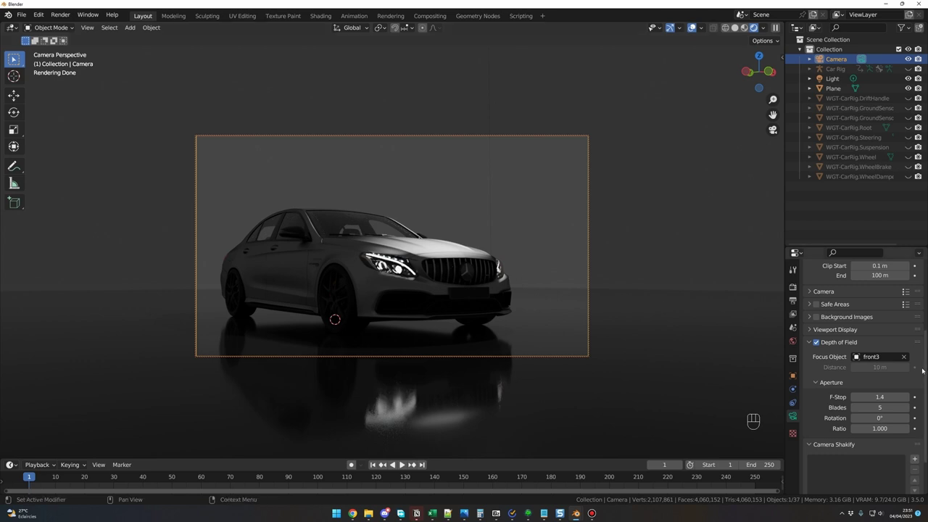
# Clear the camera's depth of field focus object, switch the viewport to solid shading and deselect the camera
pyautogui.click(904, 357)
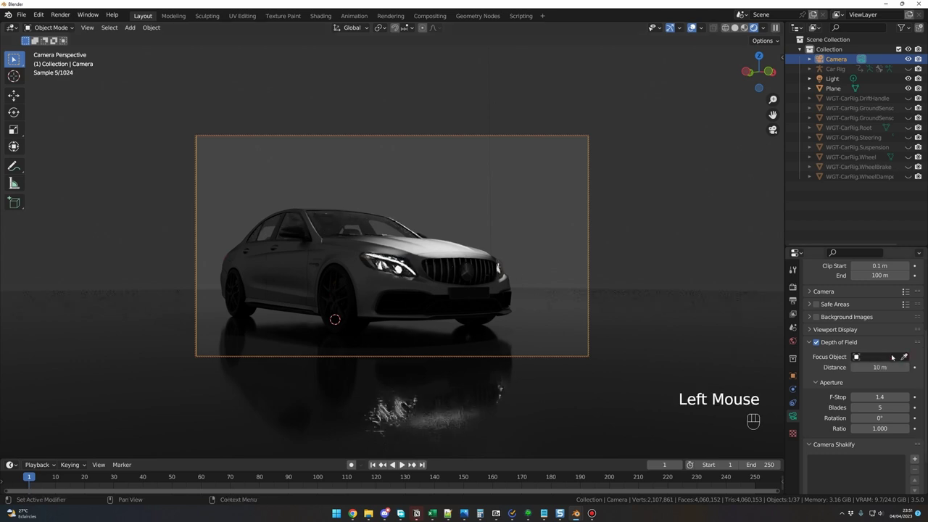
pyautogui.click(735, 28)
pyautogui.click(682, 166)
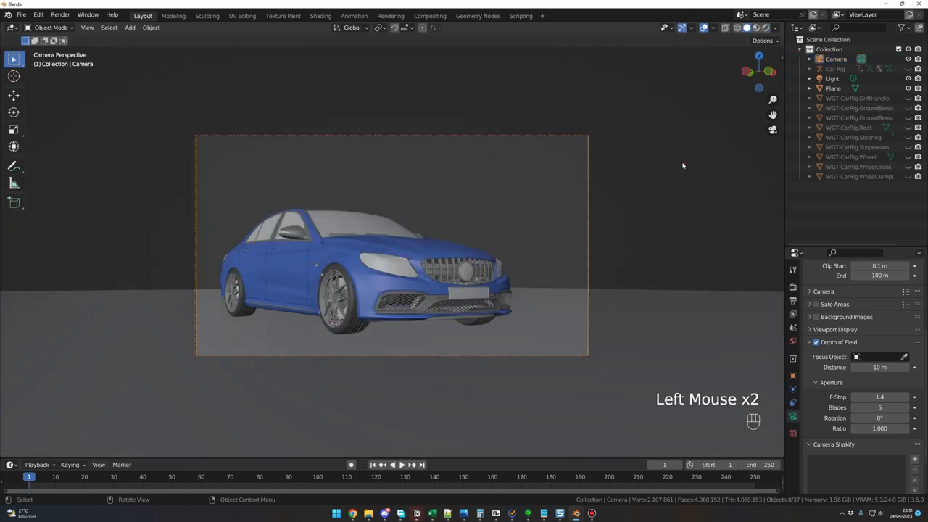
# Leave the camera view and add a Plain Axes empty to the scene
pyautogui.press('KP_0')
pyautogui.scroll(-3, 525, 269)
pyautogui.moveTo(530, 281)
pyautogui.mouseDown(button='middle')
pyautogui.moveTo(549, 311)
pyautogui.moveTo(527, 307)
pyautogui.moveTo(526, 296)
pyautogui.mouseUp(button='middle')
pyautogui.scroll(-1, 526, 304)
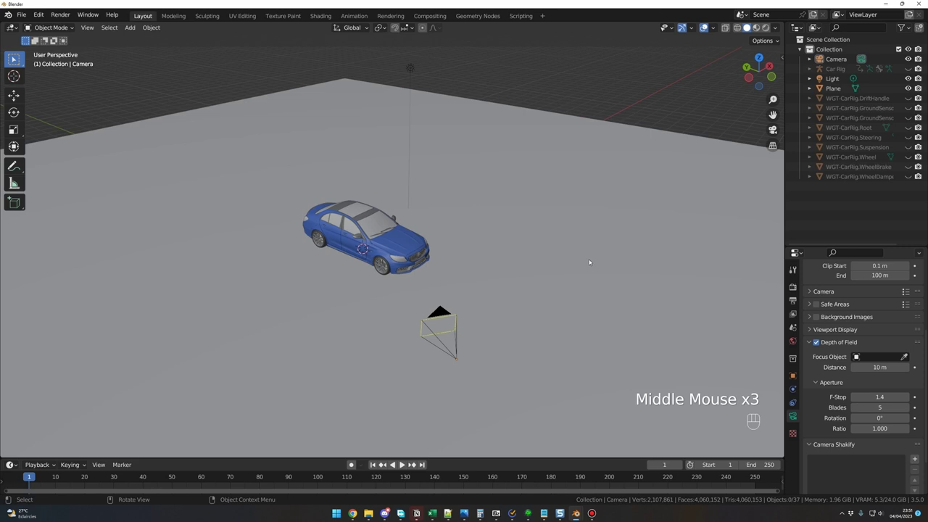
pyautogui.moveTo(578, 218); pyautogui.dragTo(552, 230, button='middle')
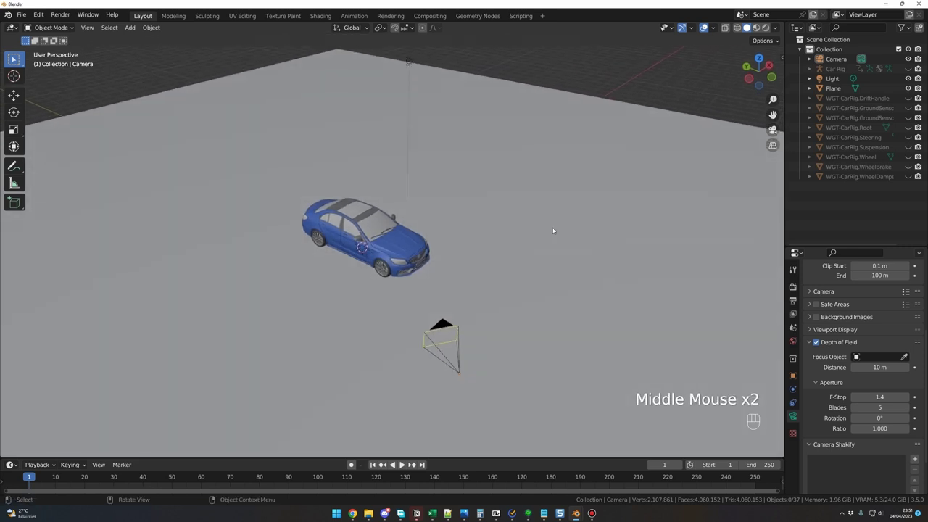
pyautogui.hotkey('shift', 'a')
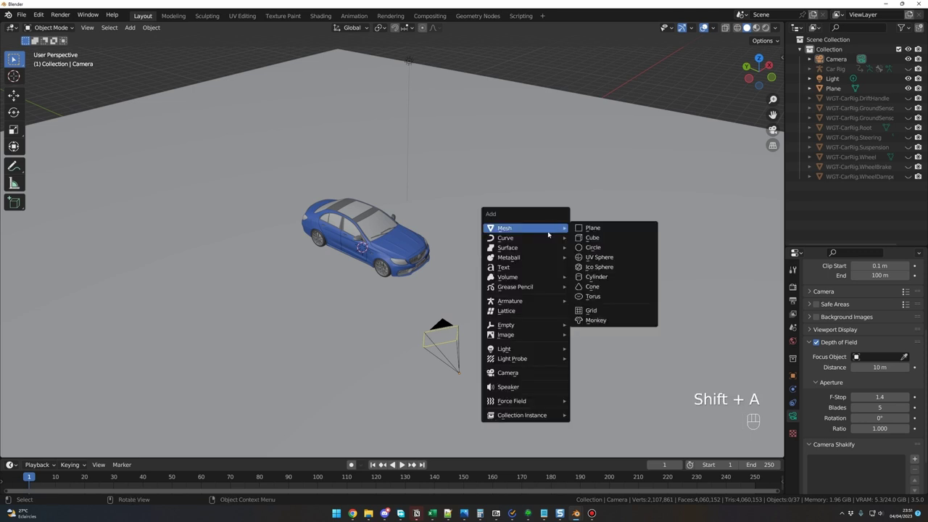
pyautogui.moveTo(515, 326)
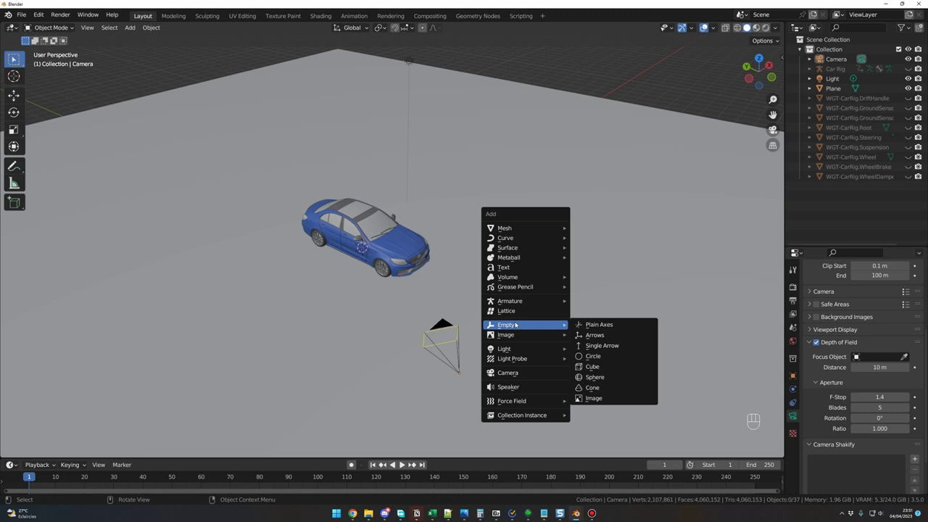
pyautogui.click(603, 329)
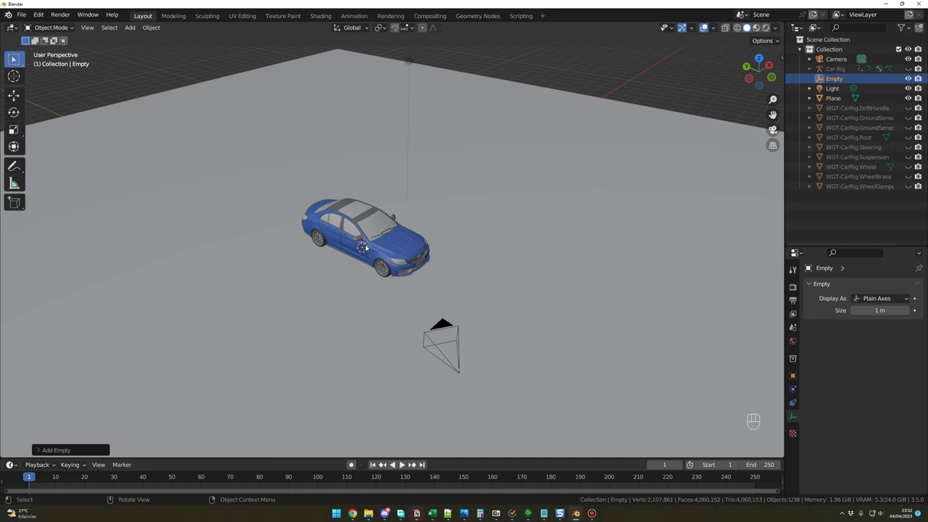
# In the top view, move the empty about 2.68 m along negative Y to the car's front edge, keeping its Z locked
pyautogui.press('KP_7')
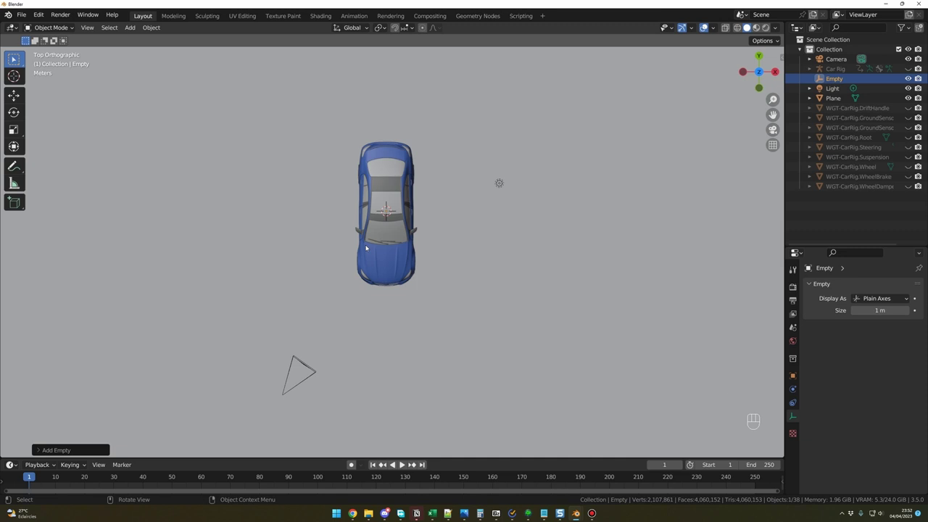
pyautogui.click(834, 78)
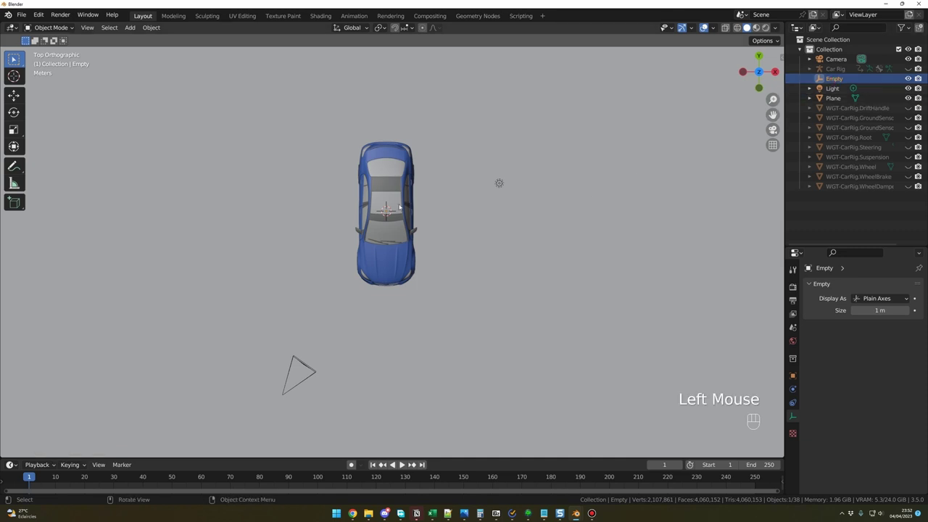
pyautogui.press('g')
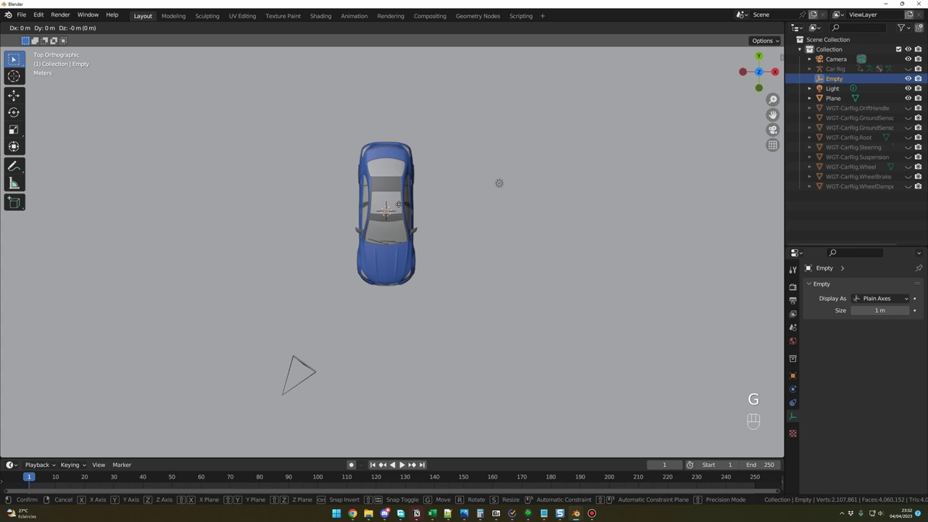
pyautogui.hotkey('shift', 'z')
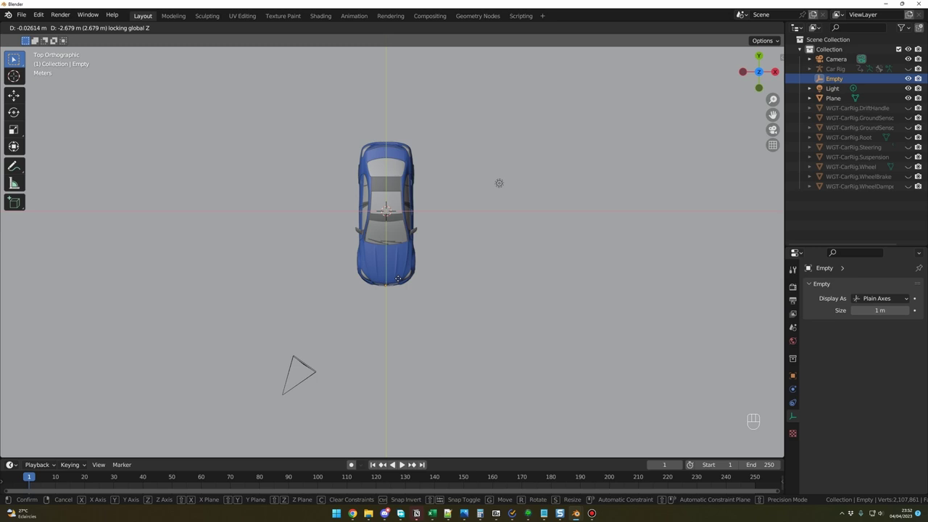
pyautogui.click(398, 279)
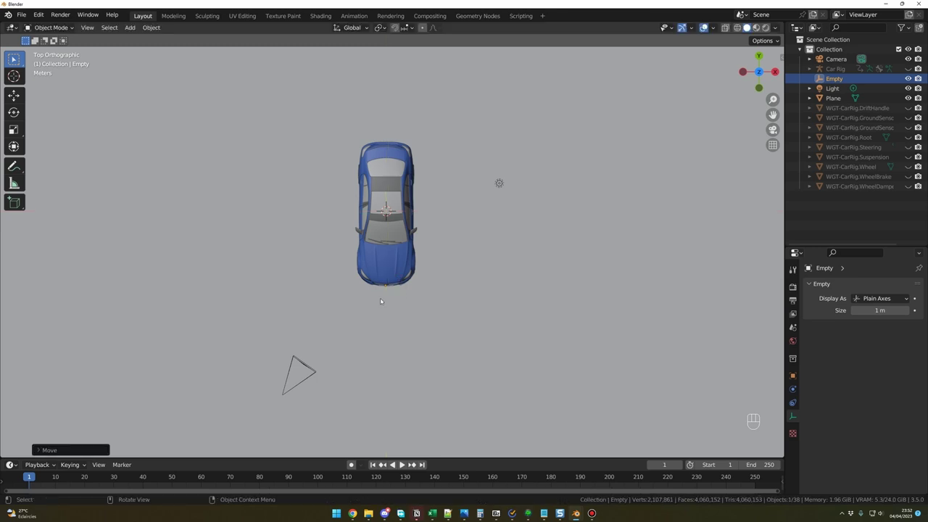
# Raise the empty from the ground to the height of the badge in the car's front grille
pyautogui.moveTo(398, 317); pyautogui.dragTo(432, 243, button='middle')
pyautogui.scroll(2, 413, 279)
pyautogui.press('g')
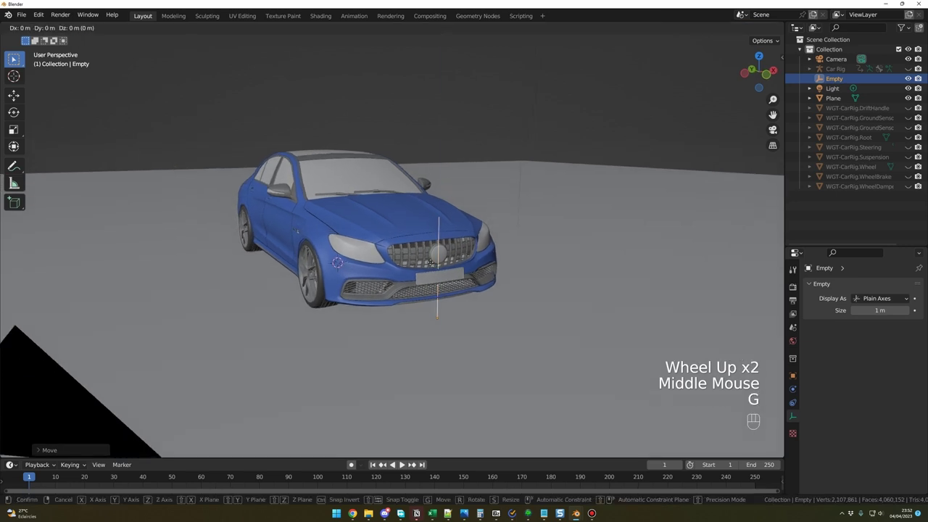
pyautogui.click(443, 201)
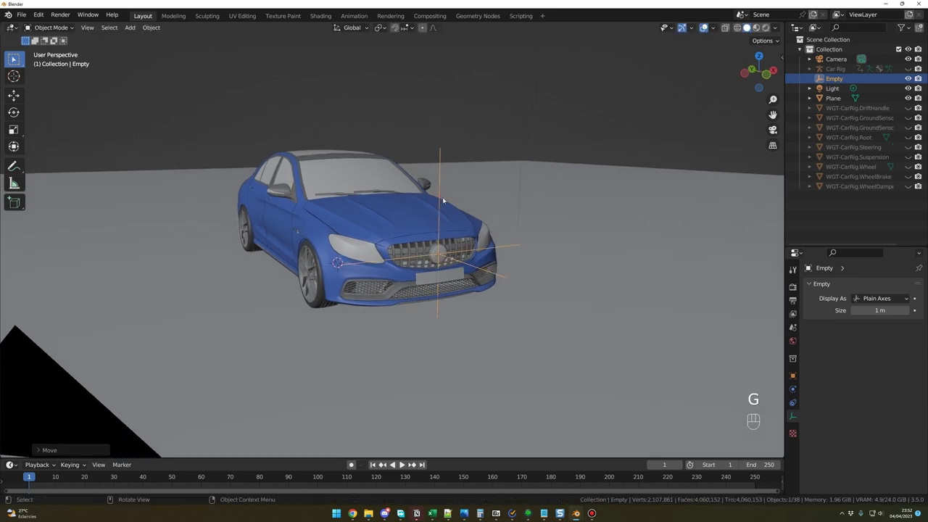
# Nudge the empty slightly along the Y axis so its centre sits against the front grille
pyautogui.press('KP_Decimal')
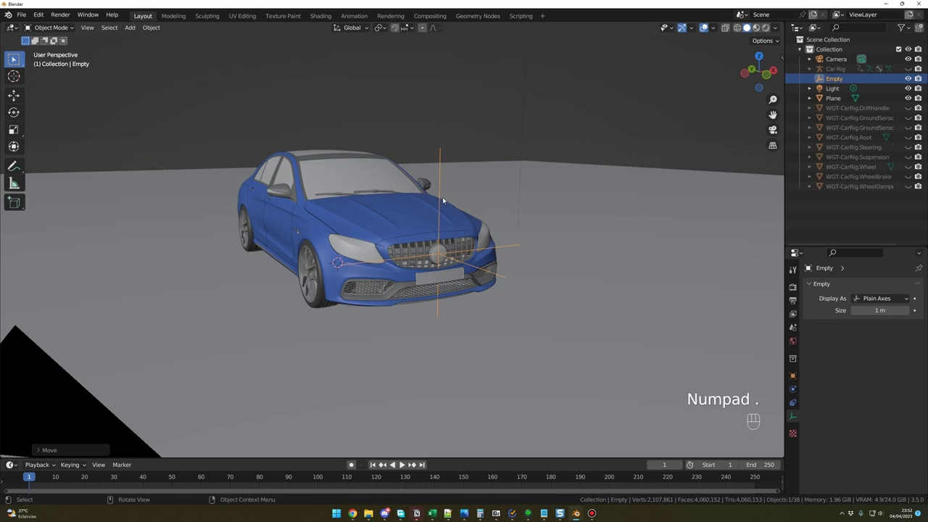
pyautogui.scroll(5, 424, 307)
pyautogui.middleClick(424, 307)
pyautogui.moveTo(424, 307); pyautogui.dragTo(442, 344, button='middle')
pyautogui.scroll(1, 392, 340)
pyautogui.scroll(-4, 392, 340)
pyautogui.scroll(-2, 443, 341)
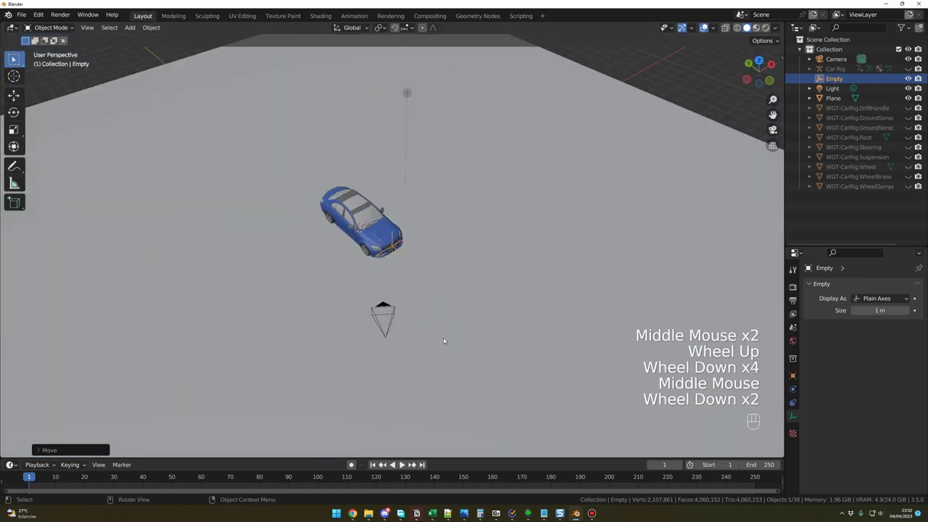
pyautogui.scroll(3, 444, 338)
pyautogui.scroll(-3, 444, 336)
pyautogui.scroll(1, 446, 337)
pyautogui.scroll(4, 446, 338)
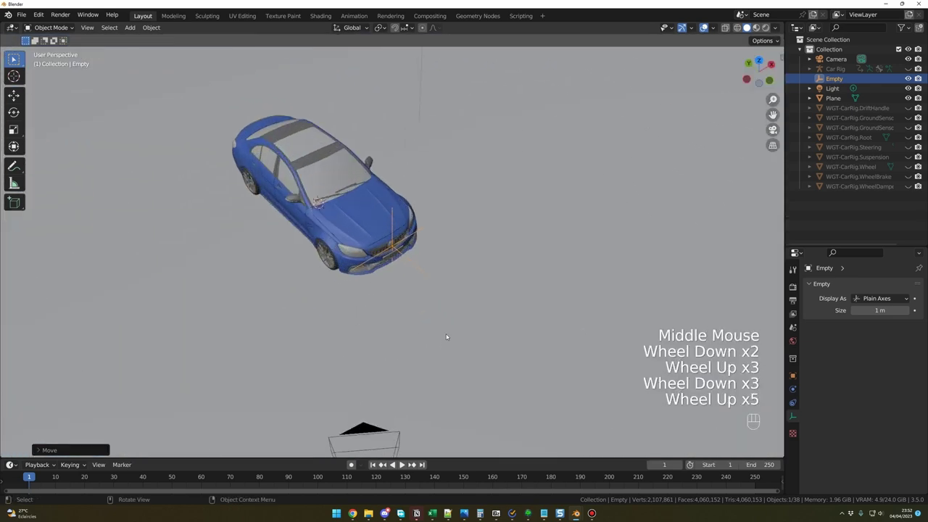
pyautogui.moveTo(446, 337); pyautogui.dragTo(466, 307, button='middle')
pyautogui.scroll(4, 452, 320)
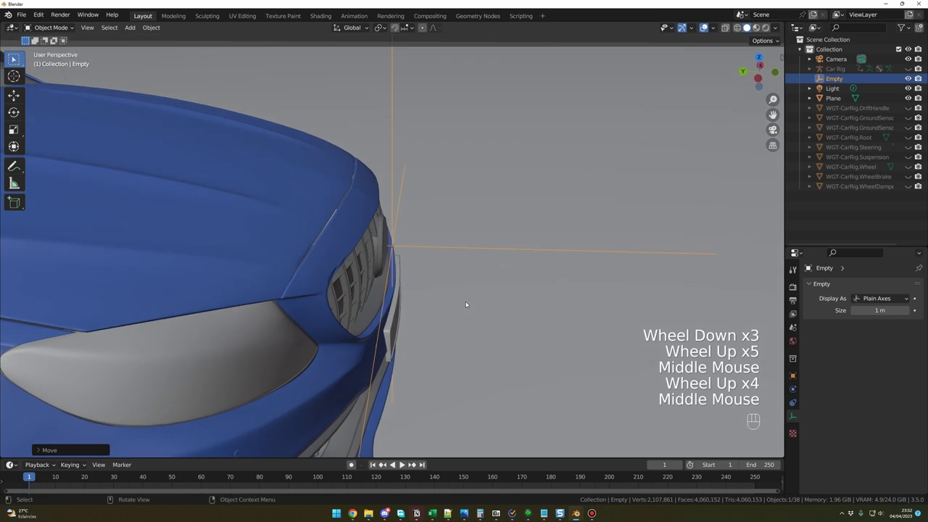
pyautogui.press('g')
pyautogui.press('y')
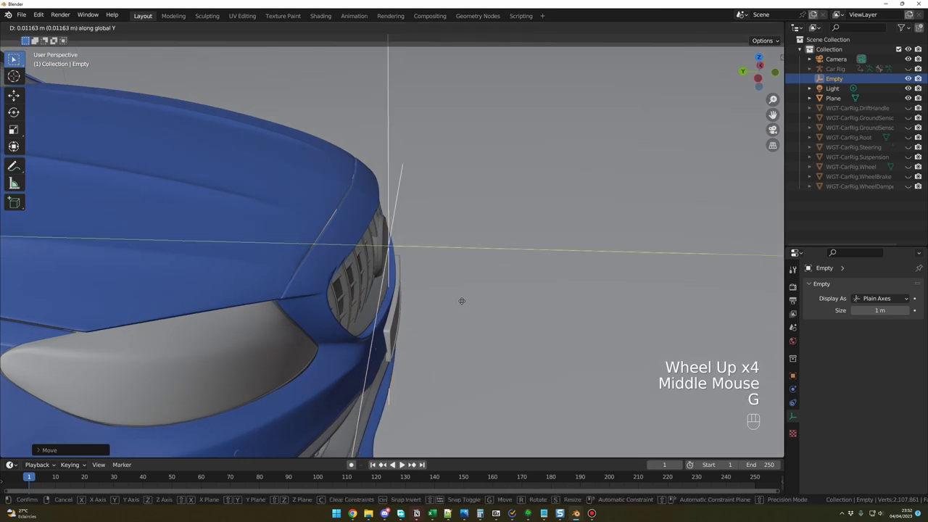
pyautogui.click(459, 300)
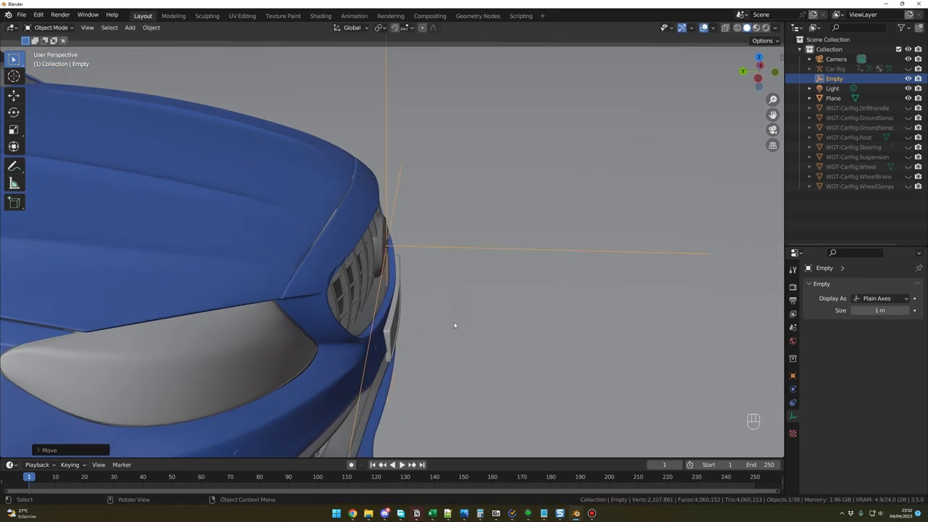
# Return to the camera view, select the camera and set its depth of field focus object to Empty
pyautogui.moveTo(453, 322); pyautogui.dragTo(430, 327, button='middle')
pyautogui.scroll(-4, 364, 335)
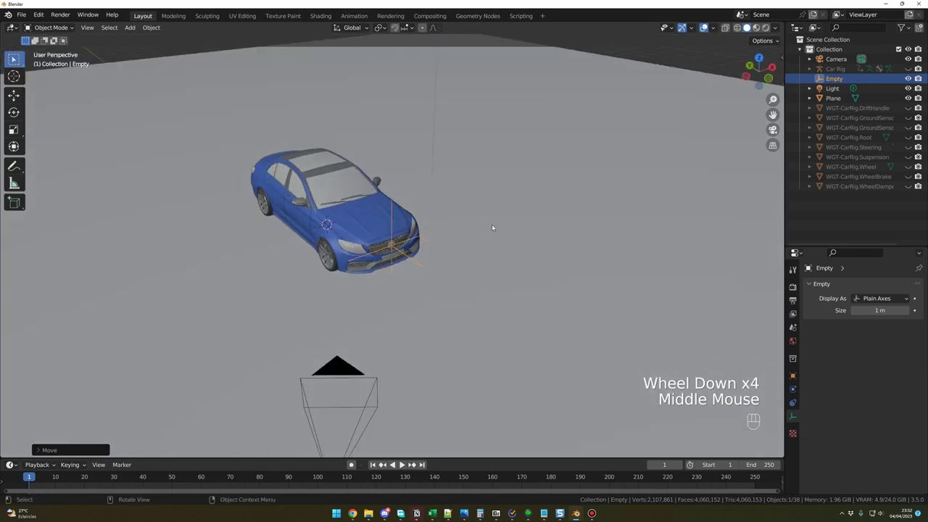
pyautogui.press('KP_0')
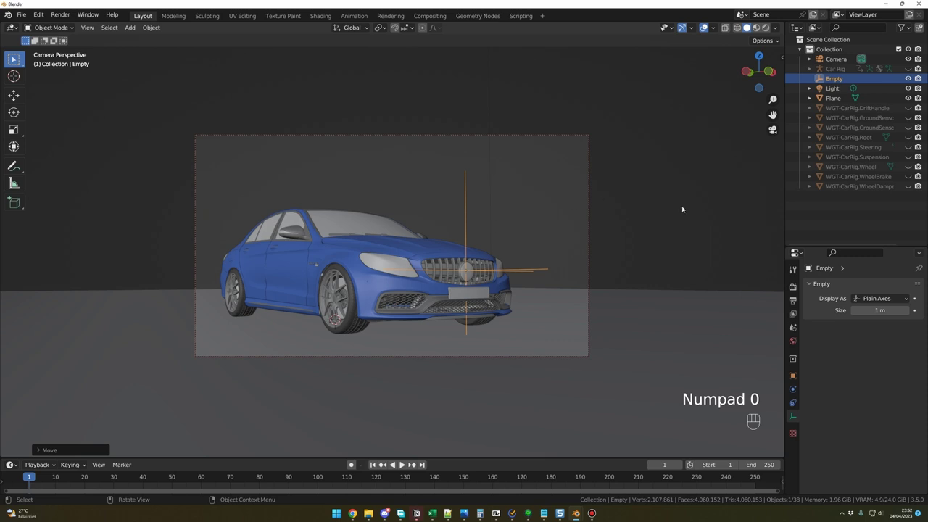
pyautogui.click(836, 59)
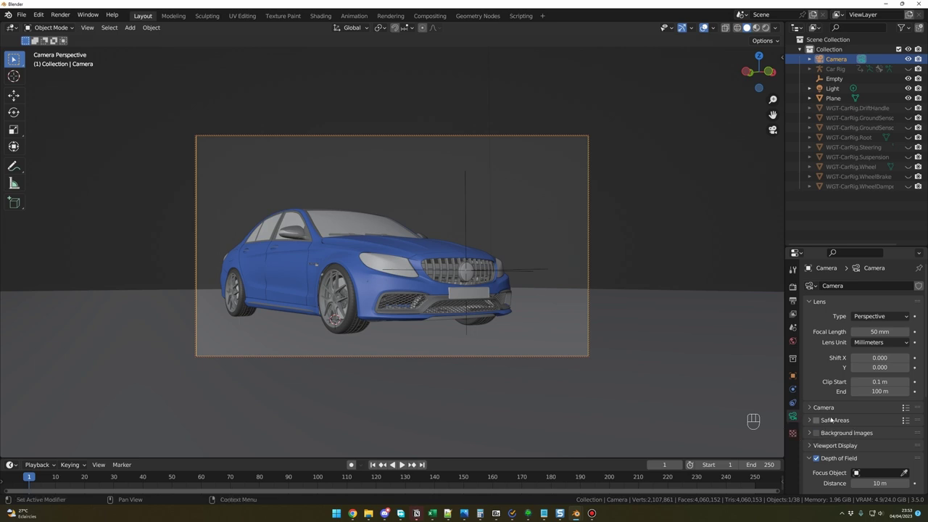
pyautogui.scroll(-2, 841, 422)
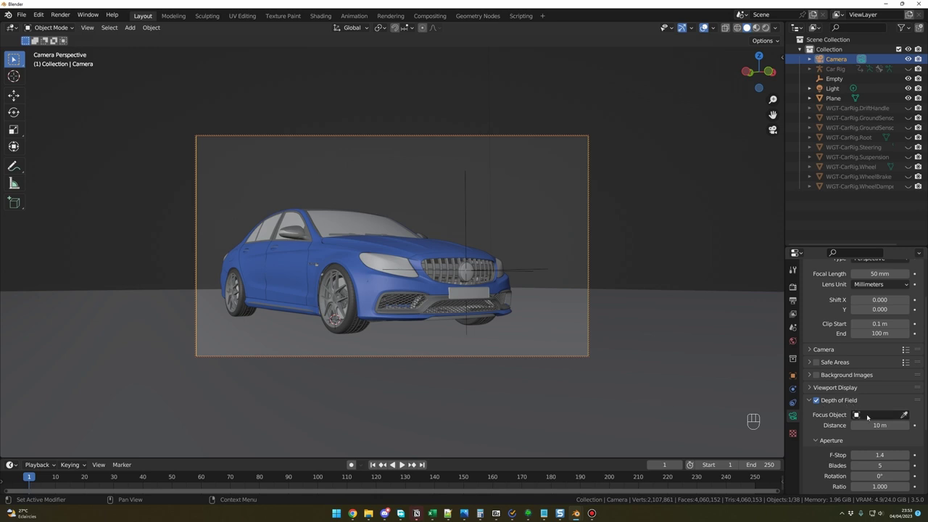
pyautogui.click(875, 416)
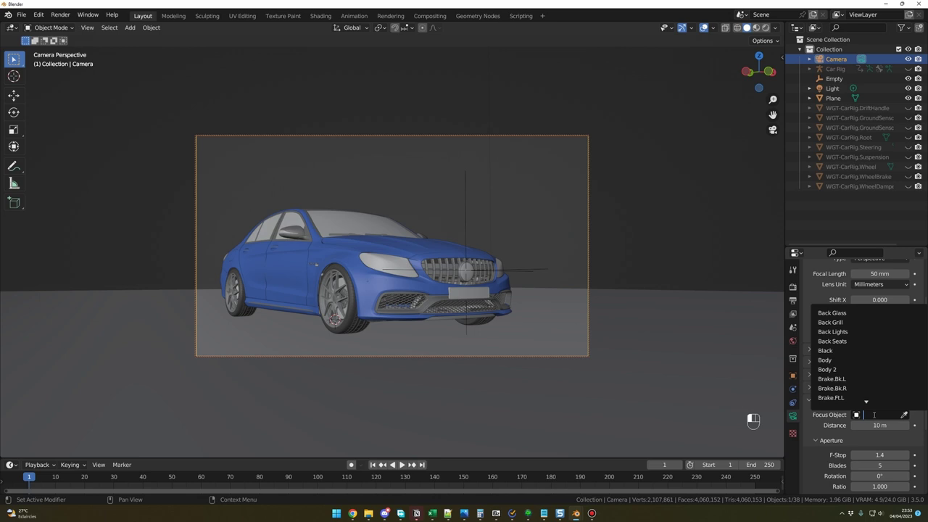
pyautogui.write('em')
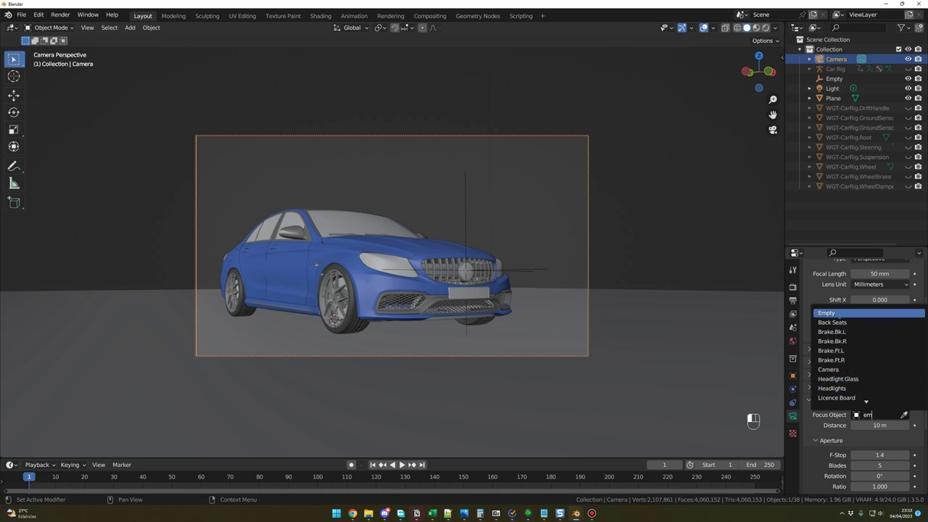
pyautogui.click(839, 314)
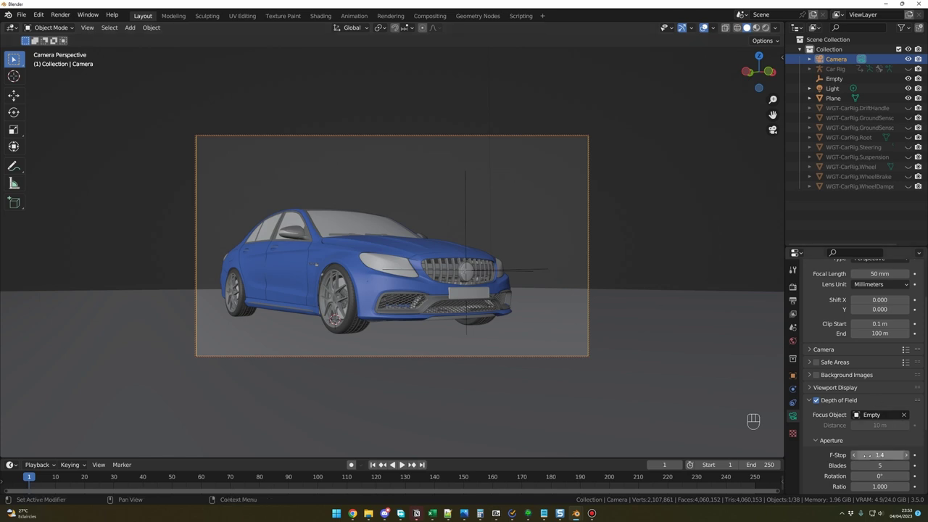
# Set the camera's aperture F-Stop to 1.0 and switch the viewport to rendered shading
pyautogui.click(875, 454)
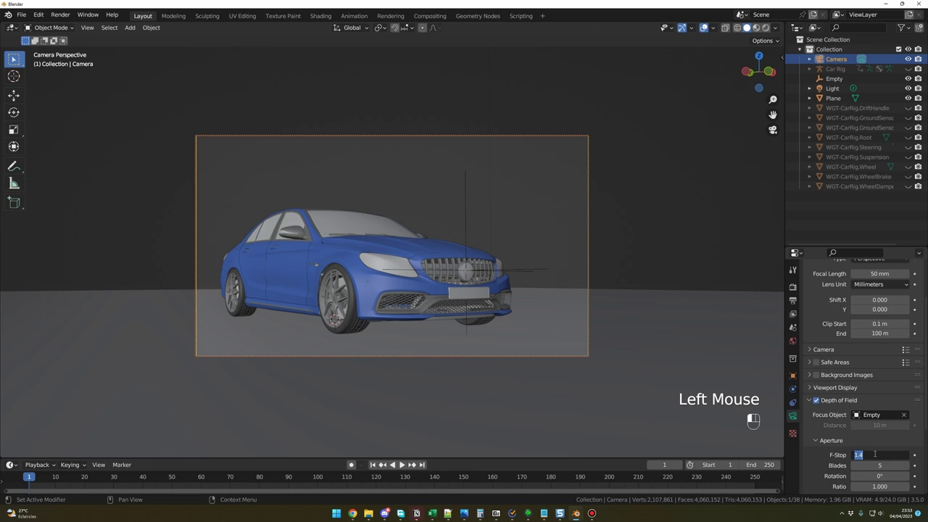
pyautogui.write('1')
pyautogui.press('Return')
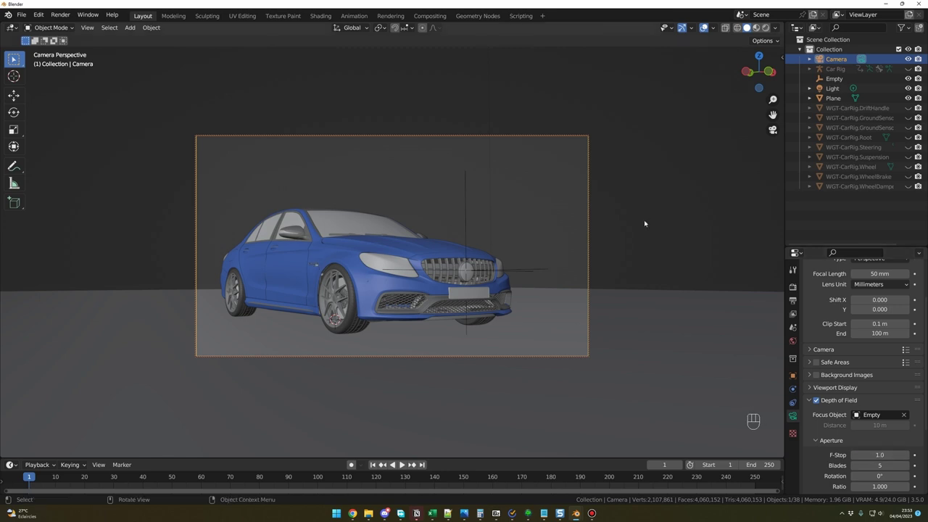
pyautogui.click(767, 29)
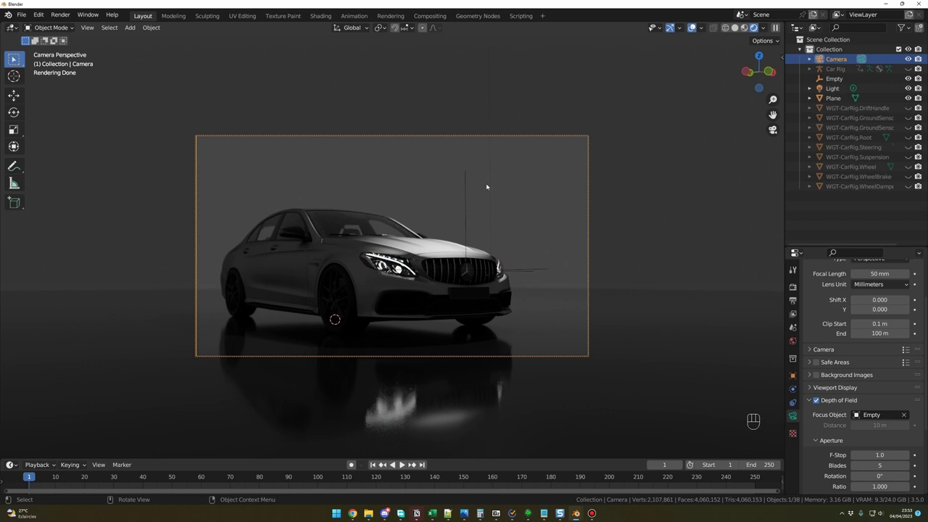
# Set the world background strength to 0 and leave no object selected
pyautogui.click(793, 342)
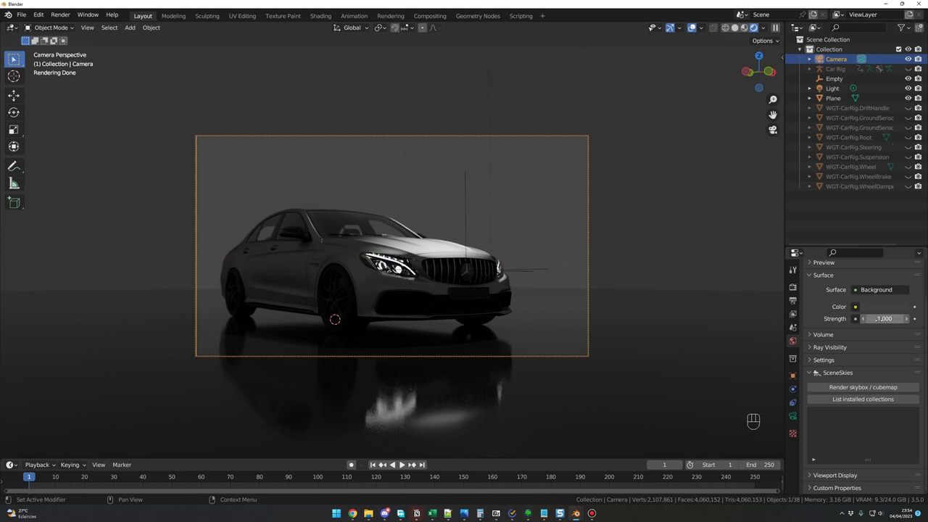
pyautogui.click(880, 319)
pyautogui.write('10')
pyautogui.press('Return')
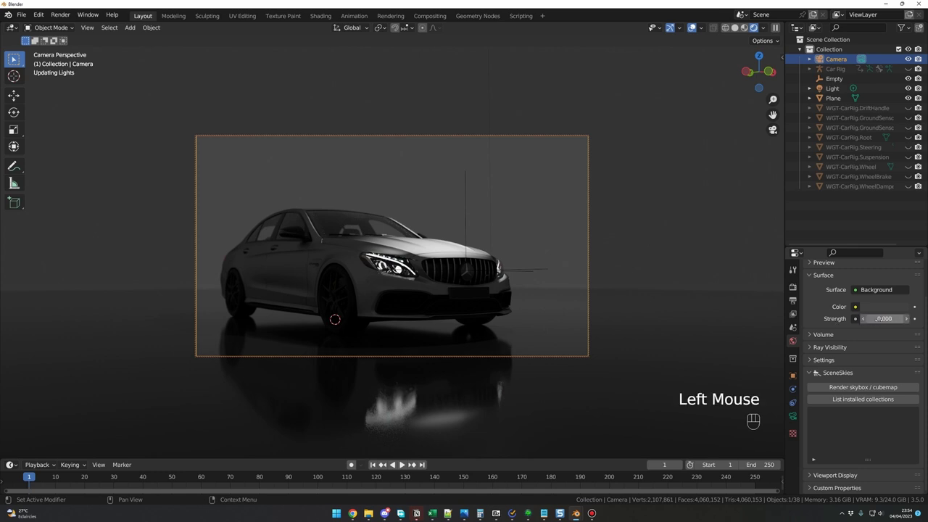
pyautogui.moveTo(877, 319); pyautogui.dragTo(841, 319)
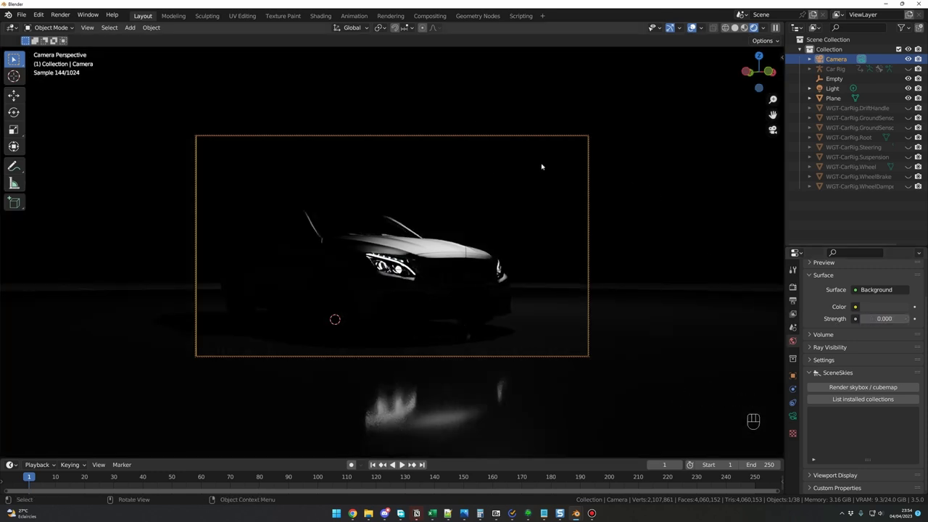
pyautogui.click(534, 130)
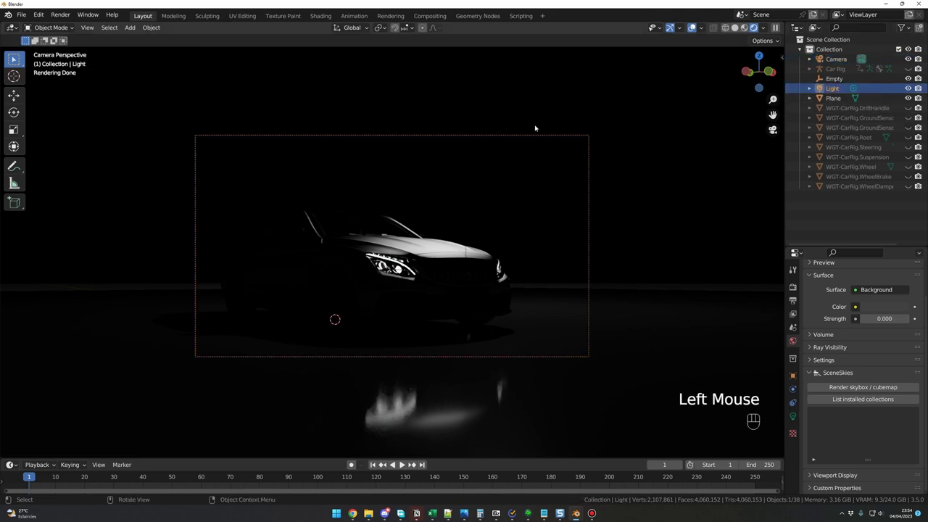
pyautogui.click(564, 176)
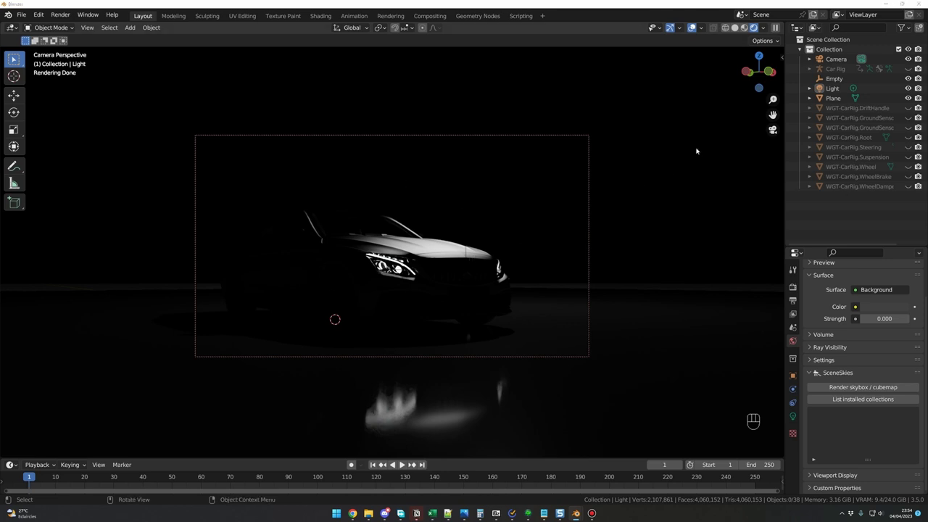
# Switch the viewport to solid shading and leave the camera view for a top view of the car, camera and light
pyautogui.click(735, 28)
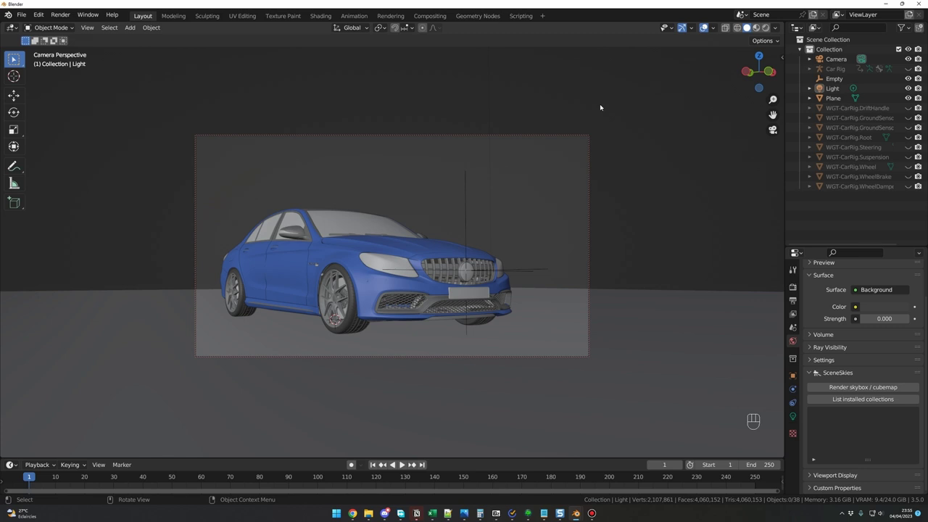
pyautogui.press('KP_0')
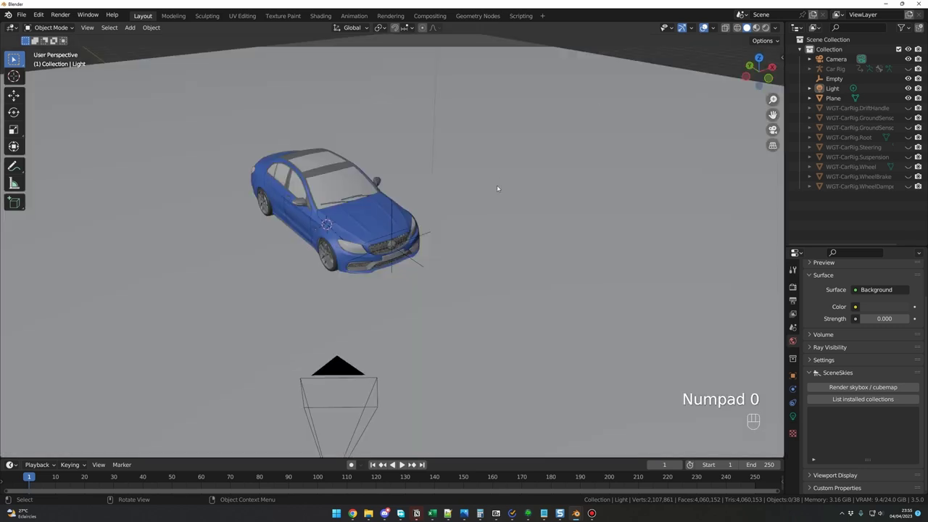
pyautogui.press('KP_7')
pyautogui.scroll(-3, 498, 187)
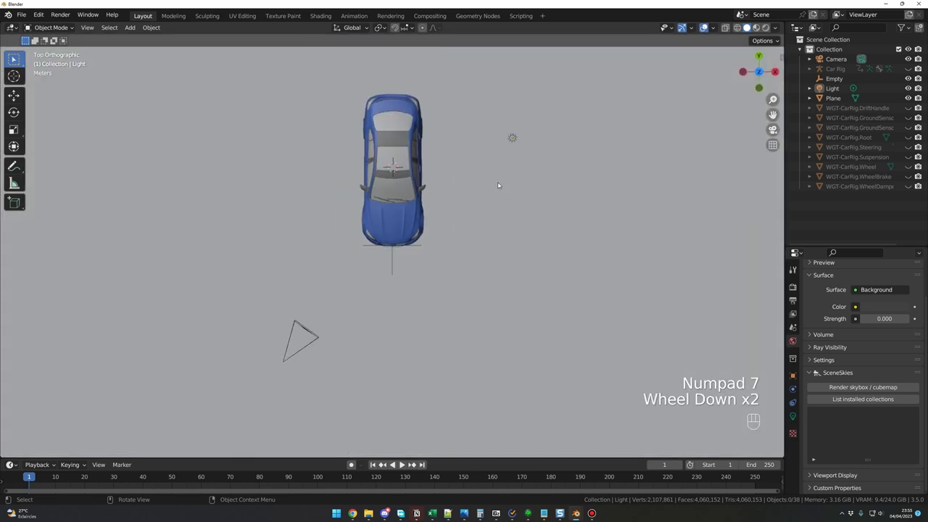
pyautogui.scroll(1, 498, 186)
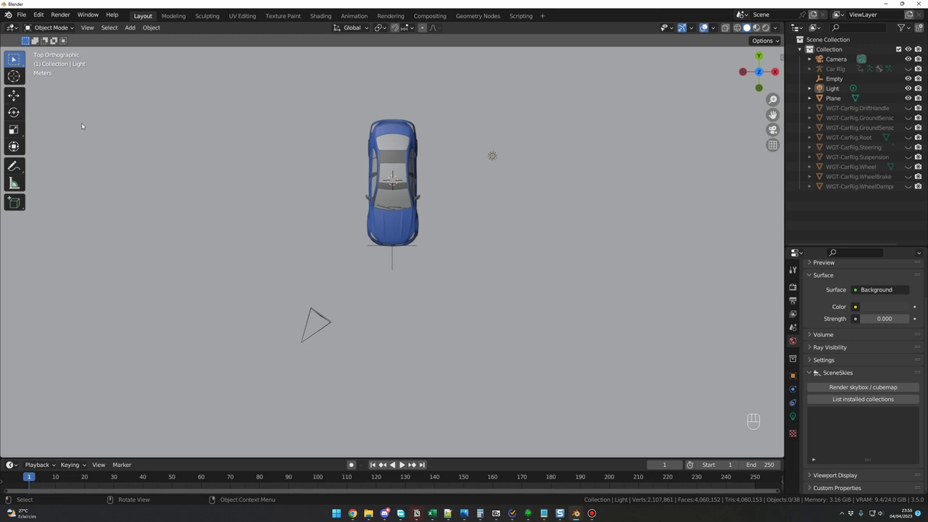
# Annotate an arrow from the camera to the car's front and undo the surplus annotation strokes
pyautogui.click(14, 166)
pyautogui.moveTo(320, 312)
pyautogui.mouseDown()
pyautogui.moveTo(376, 248)
pyautogui.moveTo(356, 251)
pyautogui.mouseUp()
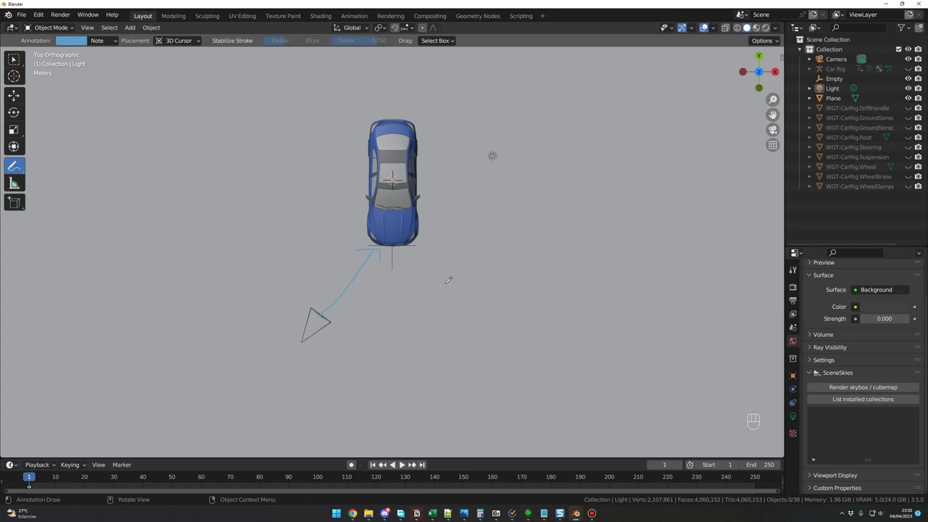
pyautogui.moveTo(320, 252)
pyautogui.mouseDown()
pyautogui.moveTo(318, 266)
pyautogui.moveTo(321, 254)
pyautogui.moveTo(345, 262)
pyautogui.mouseUp()
pyautogui.press('ctrl')
pyautogui.hotkey('ctrl', 'z')
pyautogui.hotkey('ctrl', 'z')
pyautogui.hotkey('ctrl', 'z')
pyautogui.hotkey('ctrl', 'z')
pyautogui.hotkey('ctrl', 'z')
# Sketch a light source, its ray and the lit area at the car's front corner, erase all annotations and return to box selection
pyautogui.click(473, 275)
pyautogui.moveTo(473, 275); pyautogui.dragTo(478, 266)
pyautogui.moveTo(458, 259); pyautogui.dragTo(424, 231)
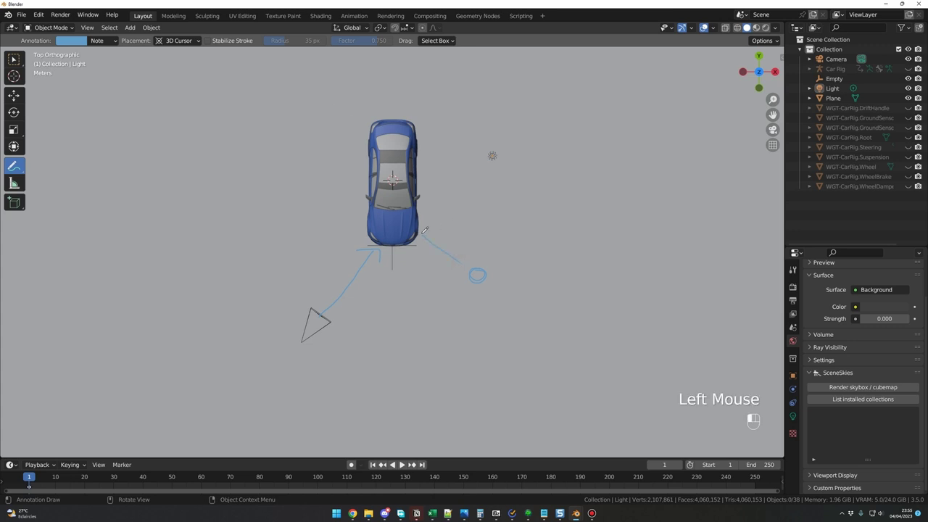
pyautogui.moveTo(425, 196)
pyautogui.mouseDown()
pyautogui.moveTo(391, 217)
pyautogui.moveTo(388, 246)
pyautogui.moveTo(437, 209)
pyautogui.moveTo(415, 192)
pyautogui.mouseUp()
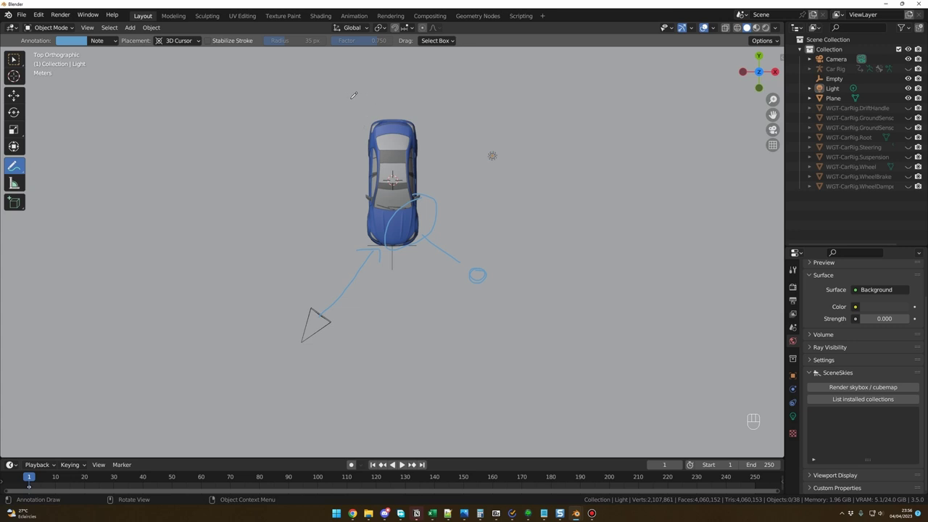
pyautogui.moveTo(352, 93)
pyautogui.mouseDown()
pyautogui.moveTo(492, 264)
pyautogui.moveTo(387, 213)
pyautogui.moveTo(361, 271)
pyautogui.moveTo(322, 290)
pyautogui.mouseUp()
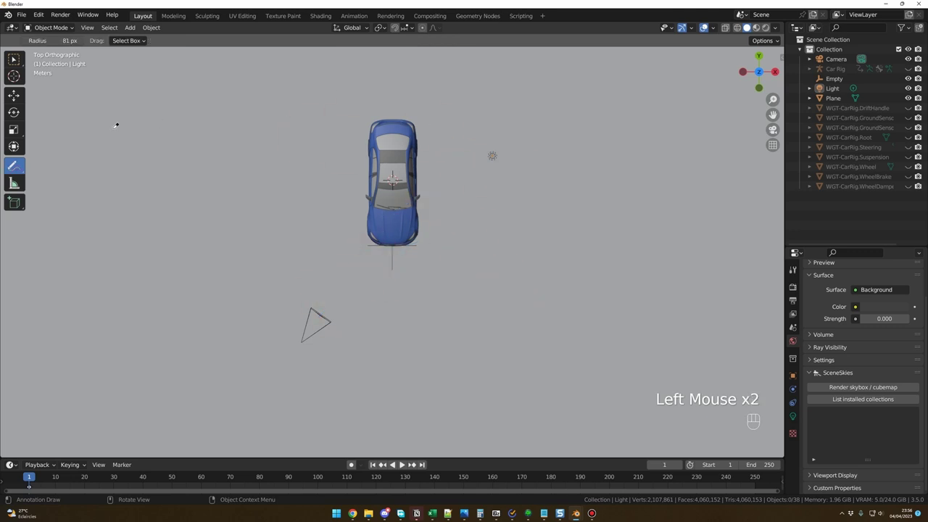
pyautogui.click(14, 58)
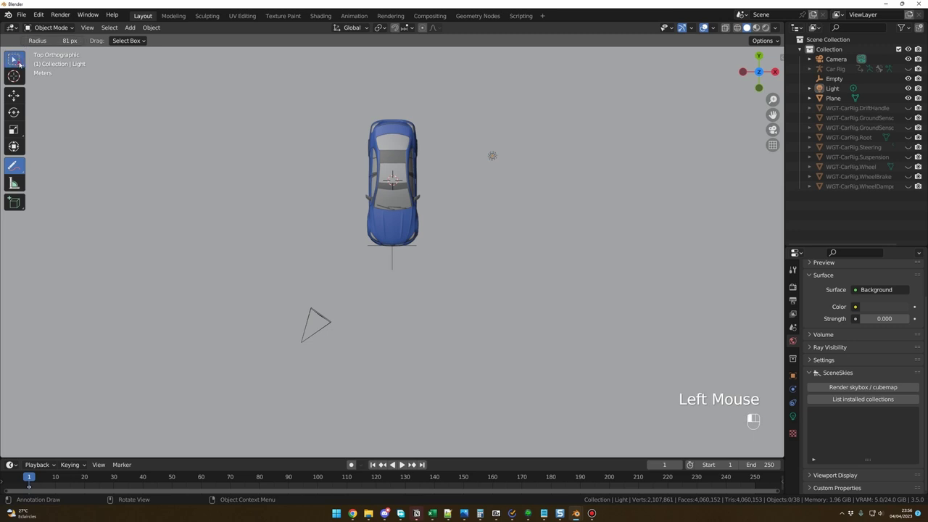
# Move Light horizontally with Z locked, about -1.2 m in X and -4.5 m in Y, to the front corner opposite the camera
pyautogui.click(831, 89)
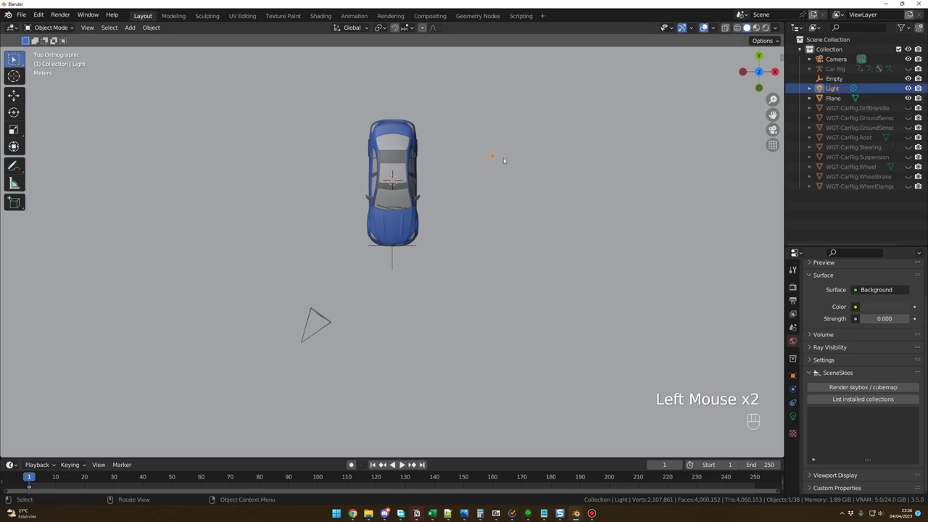
pyautogui.press('g')
pyautogui.hotkey('shift', 'z')
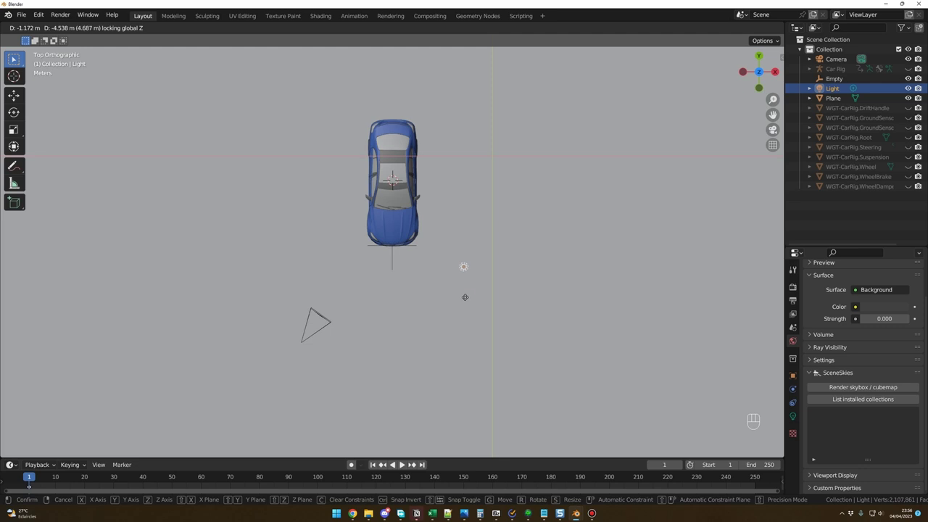
pyautogui.click(465, 297)
# Add a second point light to the scene
pyautogui.moveTo(465, 297); pyautogui.dragTo(459, 238, button='middle')
pyautogui.scroll(-1, 461, 250)
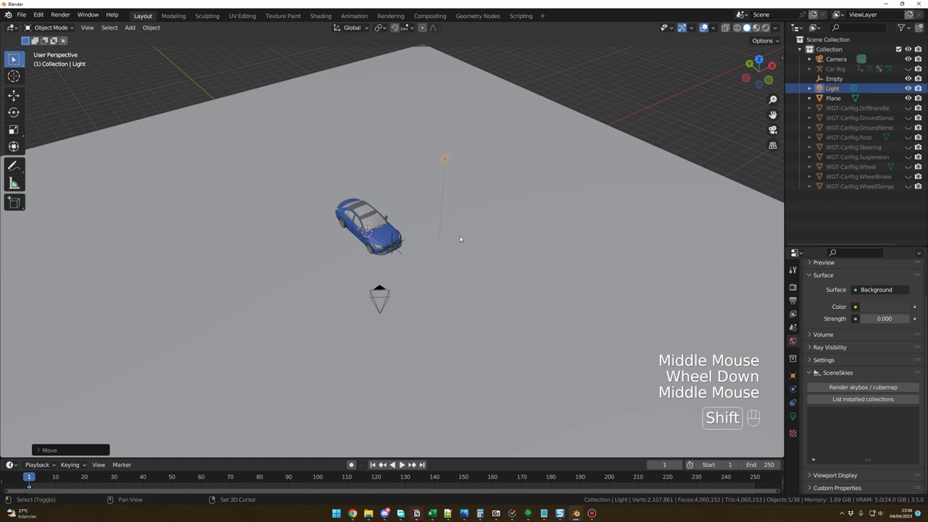
pyautogui.hotkey('shift', 'a')
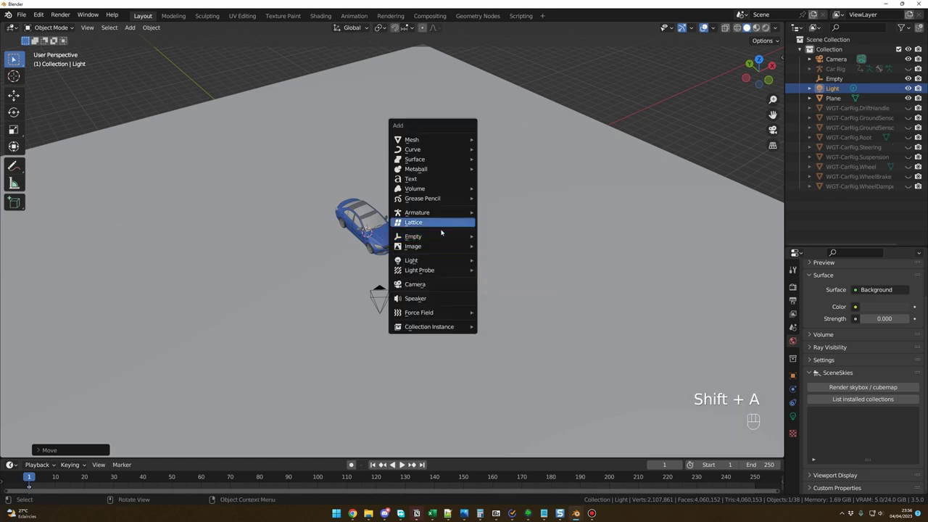
pyautogui.moveTo(435, 260)
pyautogui.click(497, 259)
# Move the new Point light horizontally with Z locked to the car's rear corner on the camera's side
pyautogui.moveTo(443, 268); pyautogui.dragTo(436, 273, button='middle')
pyautogui.press('KP_7')
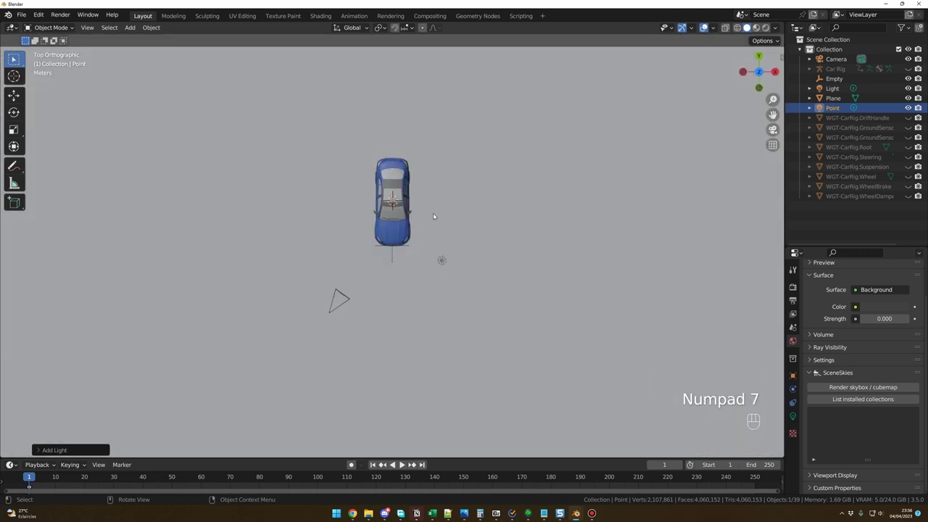
pyautogui.click(838, 107)
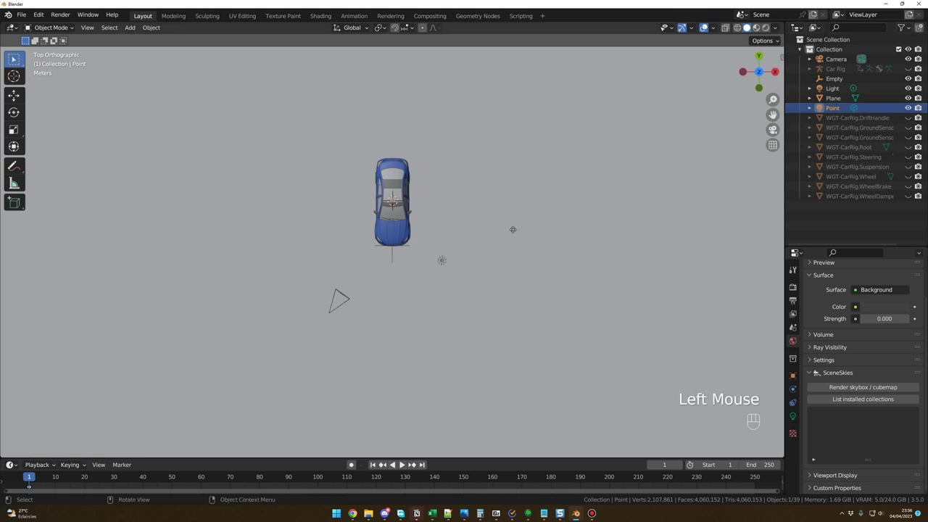
pyautogui.press('g')
pyautogui.hotkey('shift', 'z')
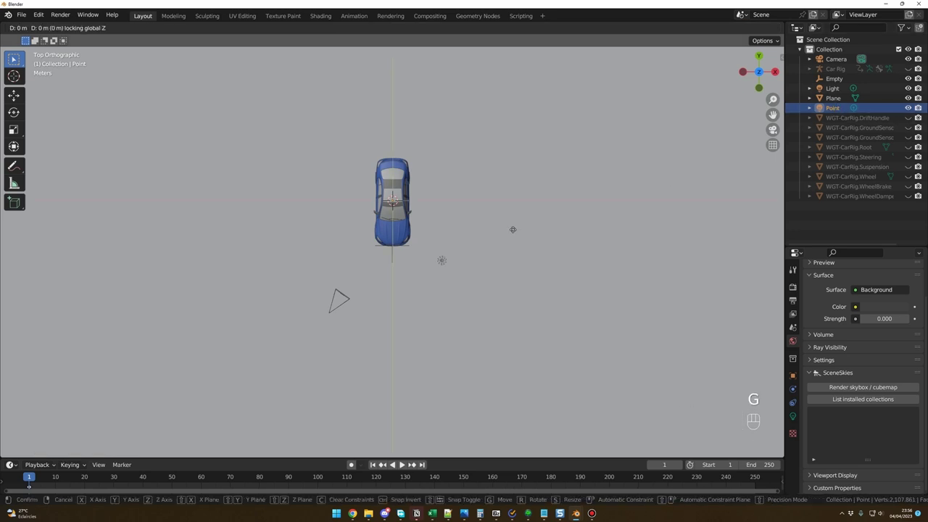
pyautogui.click(489, 181)
# Raise the Point light about 1.9 m along Z, above the height of the car's roof
pyautogui.moveTo(488, 180); pyautogui.dragTo(432, 244, button='middle')
pyautogui.moveTo(331, 239); pyautogui.dragTo(312, 241, button='middle')
pyautogui.press('g')
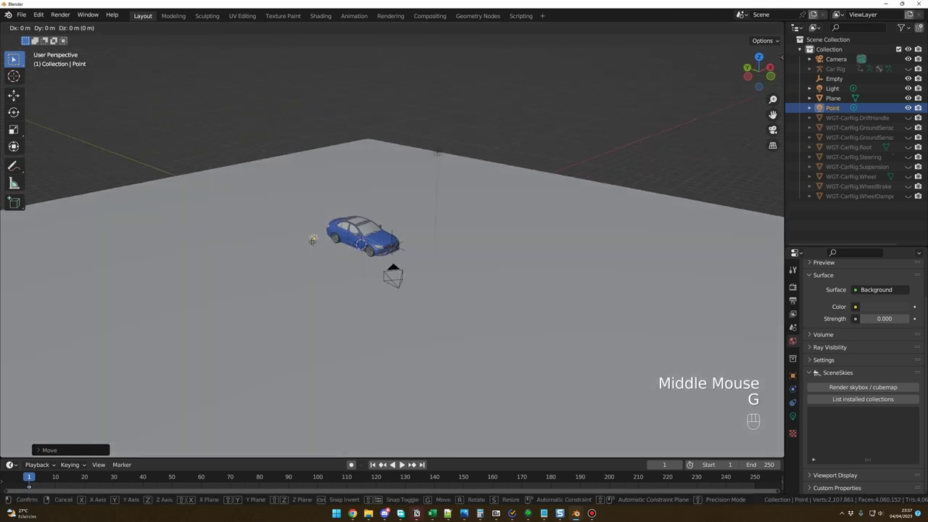
pyautogui.press('z')
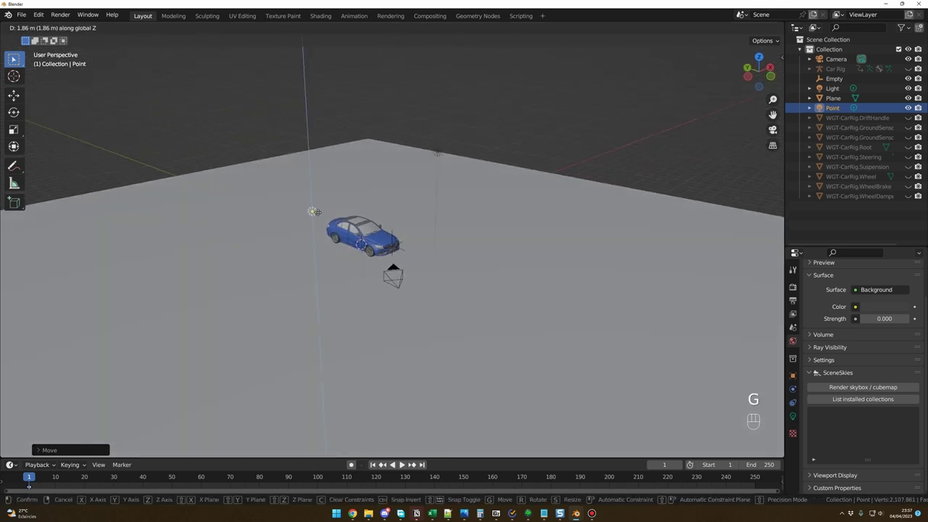
pyautogui.click(404, 231)
# Select Light in front of the car and lower it about 3.1 m along Z
pyautogui.moveTo(405, 231); pyautogui.dragTo(432, 201, button='middle')
pyautogui.click(428, 154)
pyautogui.press('g')
pyautogui.press('z')
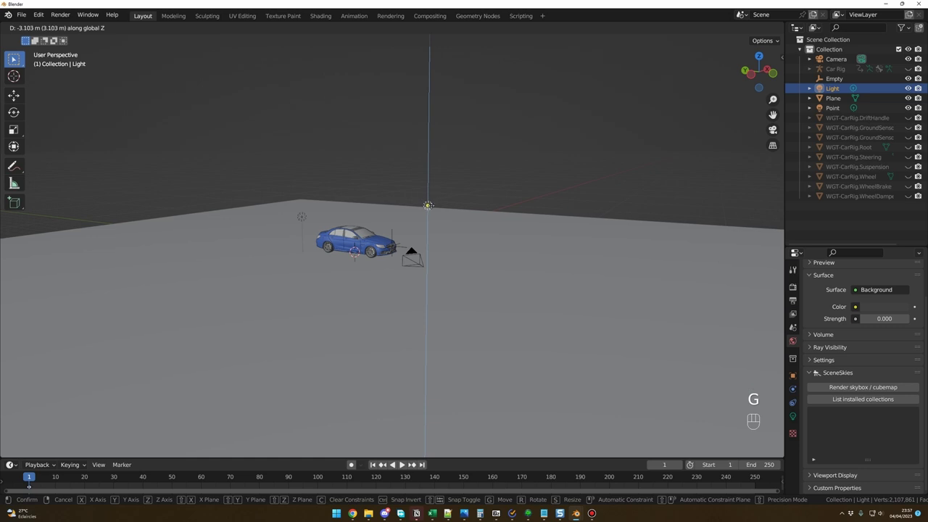
pyautogui.click(428, 205)
# Inspect the placement of both lights from above, select the rear Point light and show its light settings
pyautogui.moveTo(428, 205); pyautogui.dragTo(379, 306, button='middle')
pyautogui.scroll(2, 405, 282)
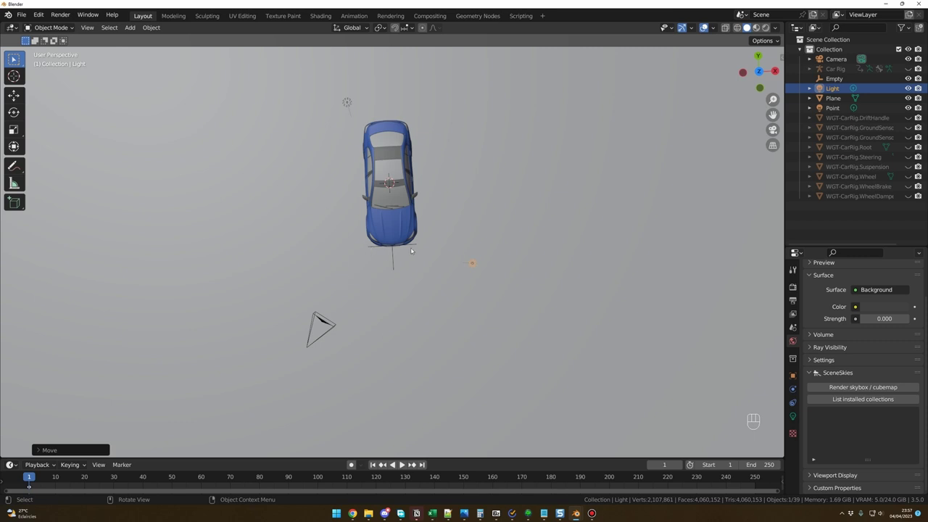
pyautogui.moveTo(410, 250); pyautogui.dragTo(420, 231, button='middle')
pyautogui.click(326, 120)
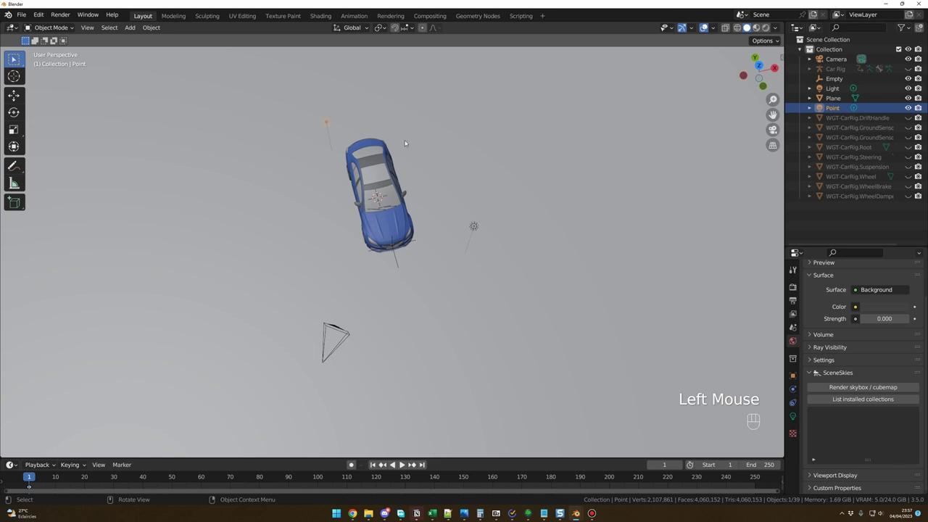
pyautogui.click(793, 416)
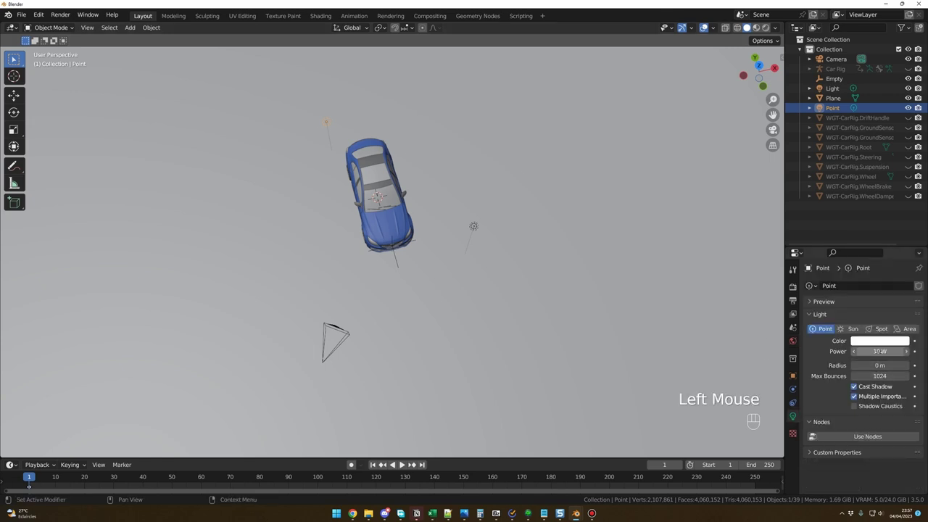
pyautogui.doubleClick(880, 351)
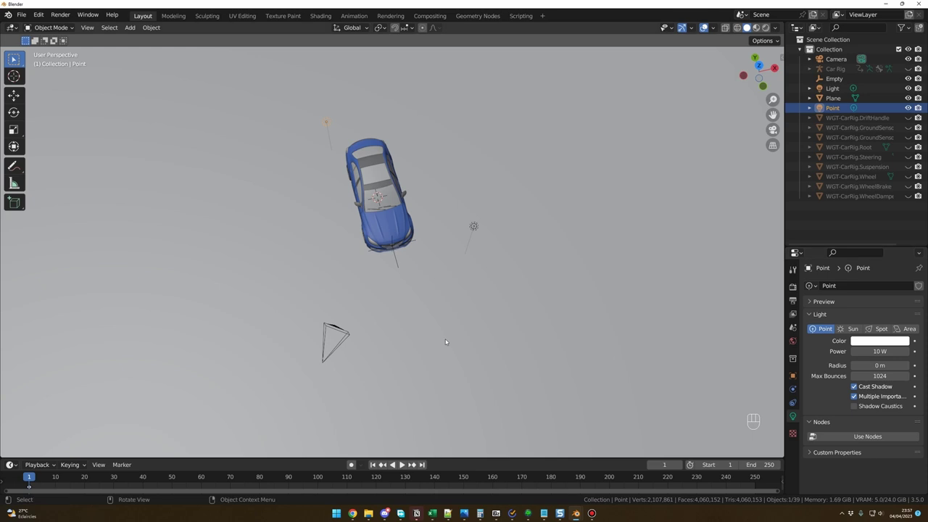
# Return to the camera view and switch the viewport to rendered shading
pyautogui.moveTo(446, 341); pyautogui.dragTo(453, 330, button='middle')
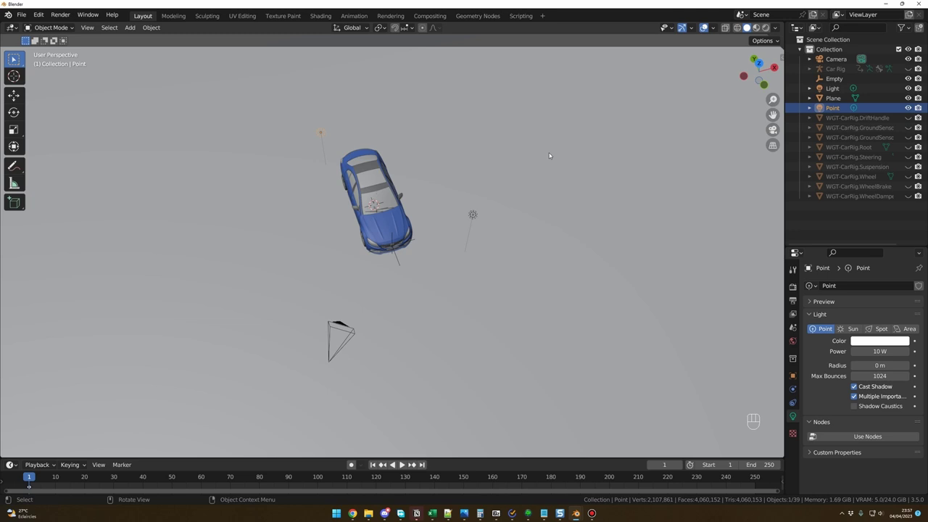
pyautogui.press('KP_0')
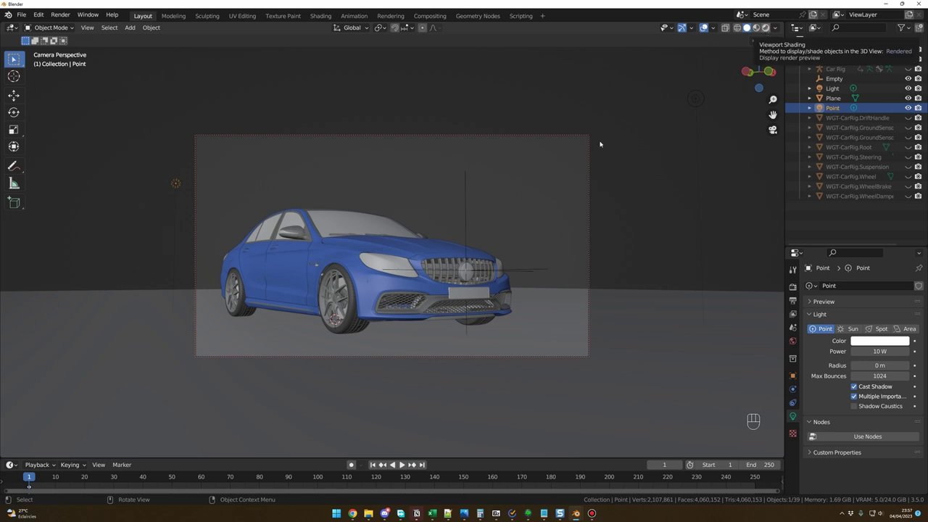
pyautogui.click(765, 28)
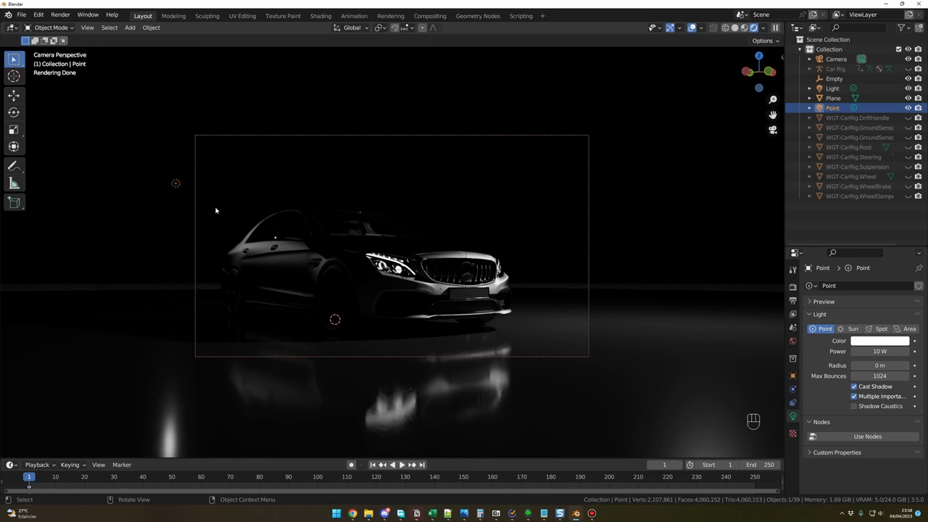
# Set the power of the rear Point light to 100 W
pyautogui.click(175, 171)
pyautogui.click(175, 171)
pyautogui.click(176, 182)
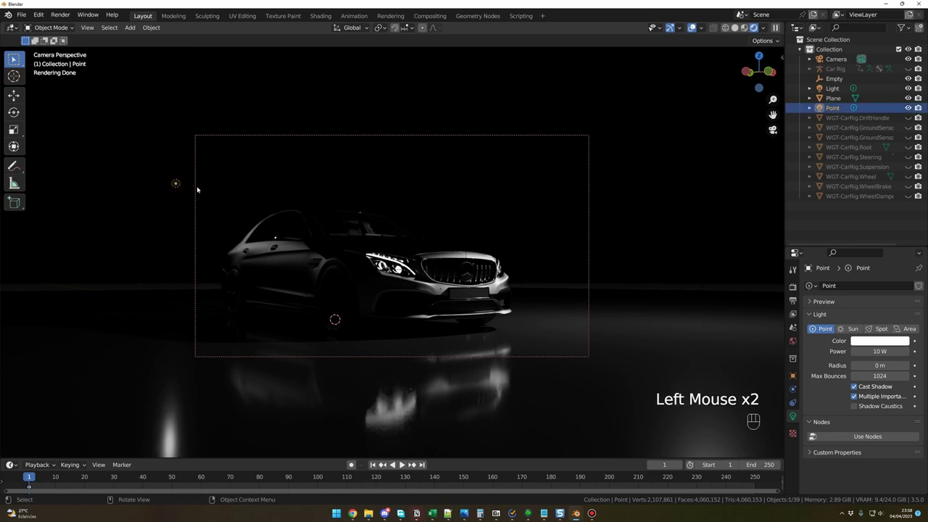
pyautogui.click(877, 351)
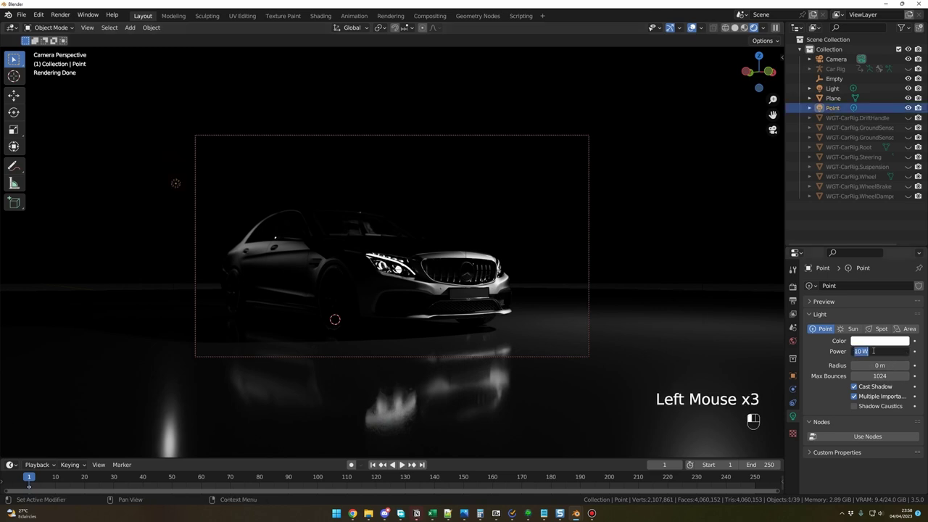
pyautogui.write('100')
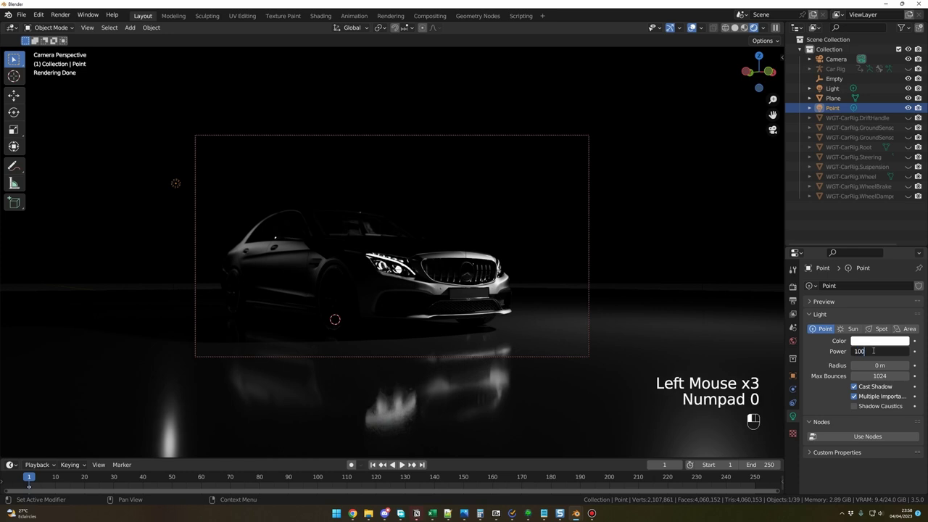
pyautogui.press('Return')
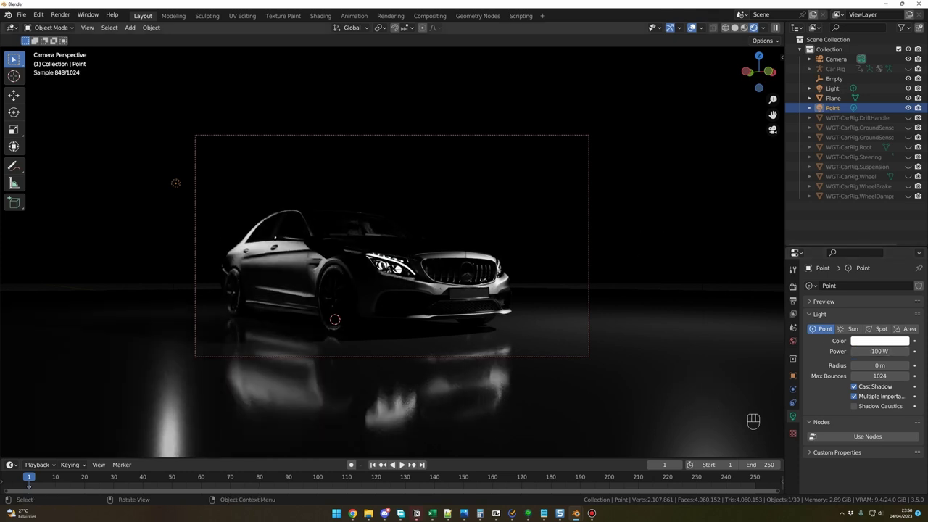
# Select the front Light to check its power setting and leave no object selected
pyautogui.click(693, 100)
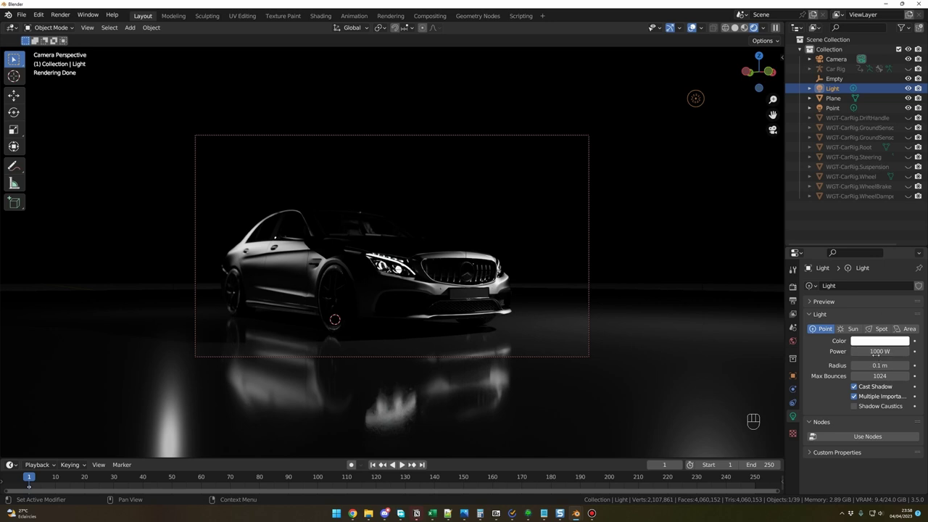
pyautogui.click(633, 131)
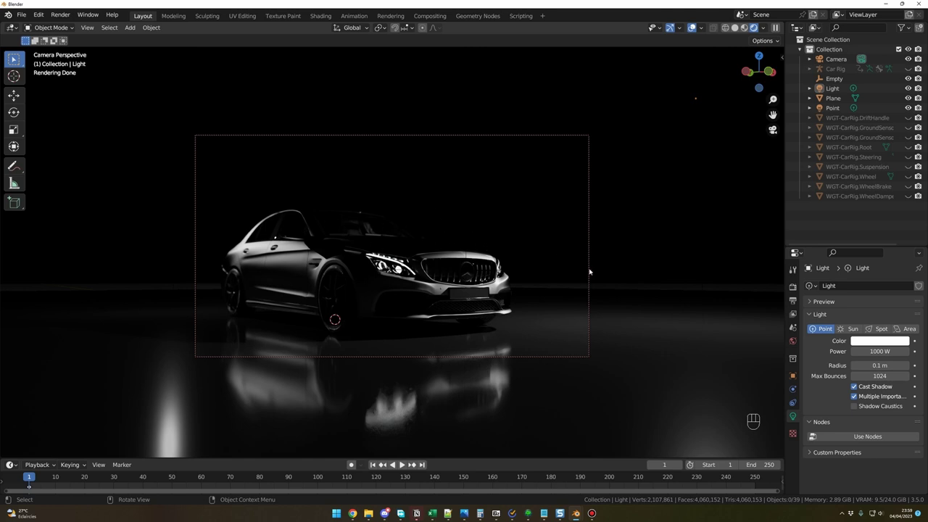
# Set the maximum samples for the final Cycles render to 2048
pyautogui.click(792, 287)
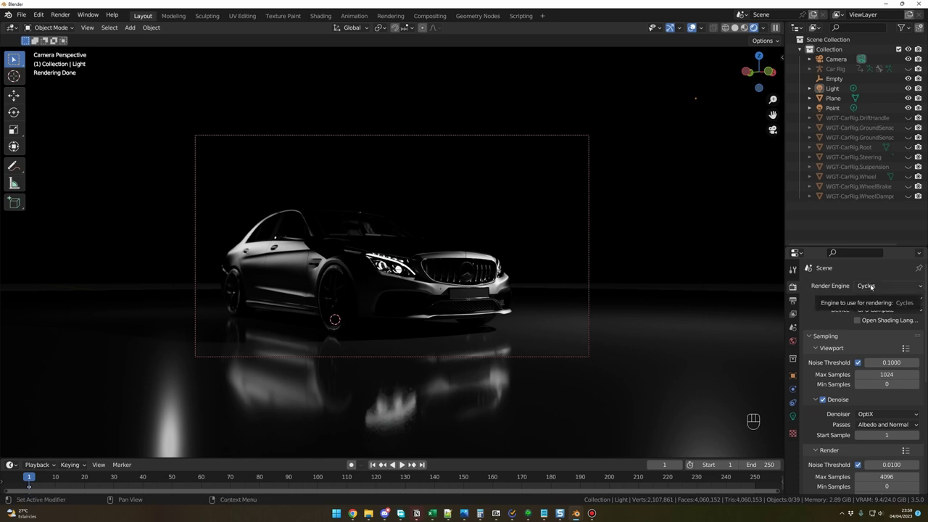
pyautogui.scroll(-2, 871, 287)
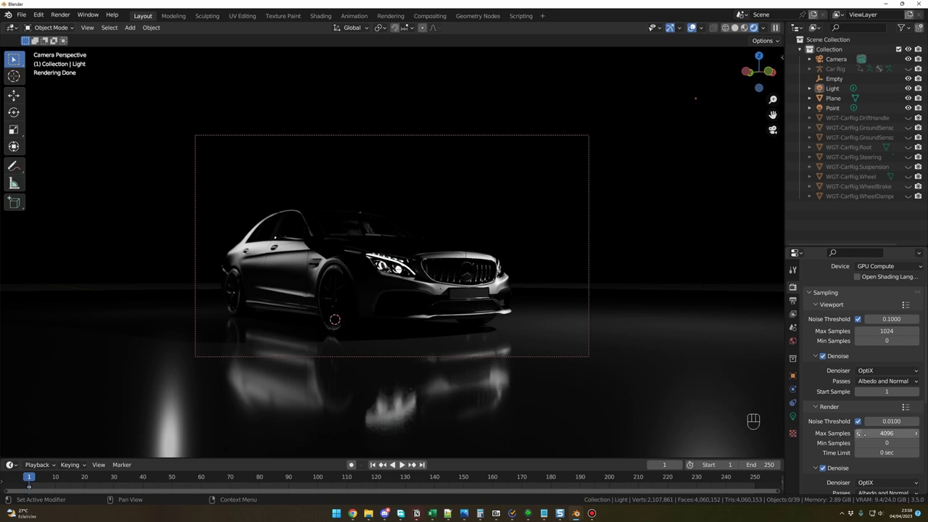
pyautogui.click(873, 434)
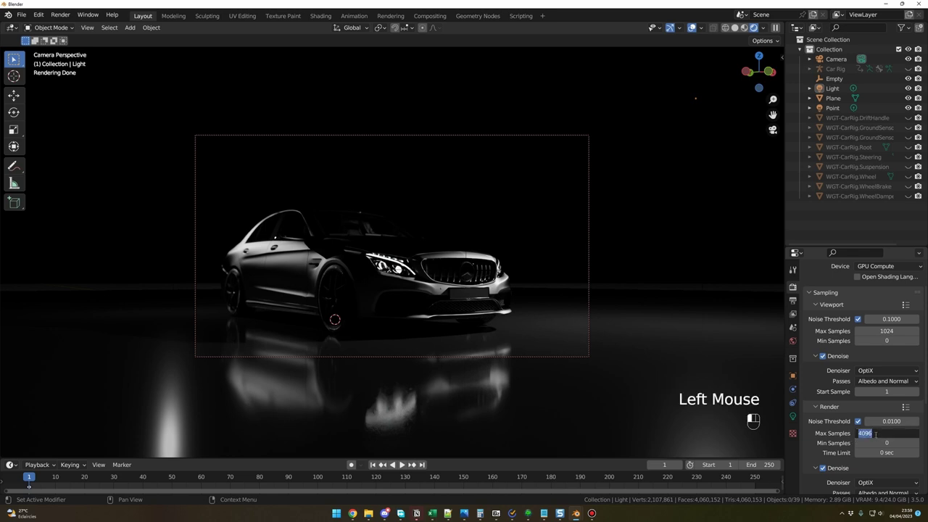
pyautogui.write('20')
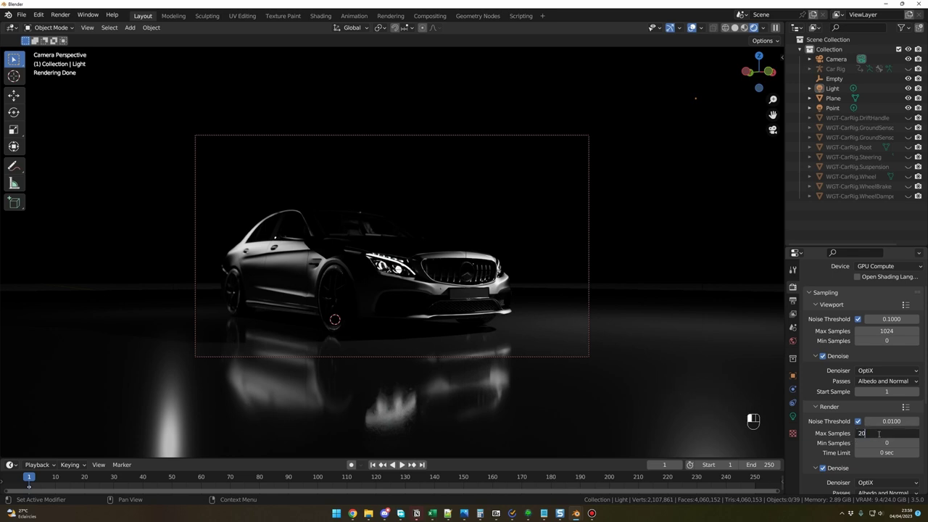
pyautogui.write('48')
pyautogui.press('Return')
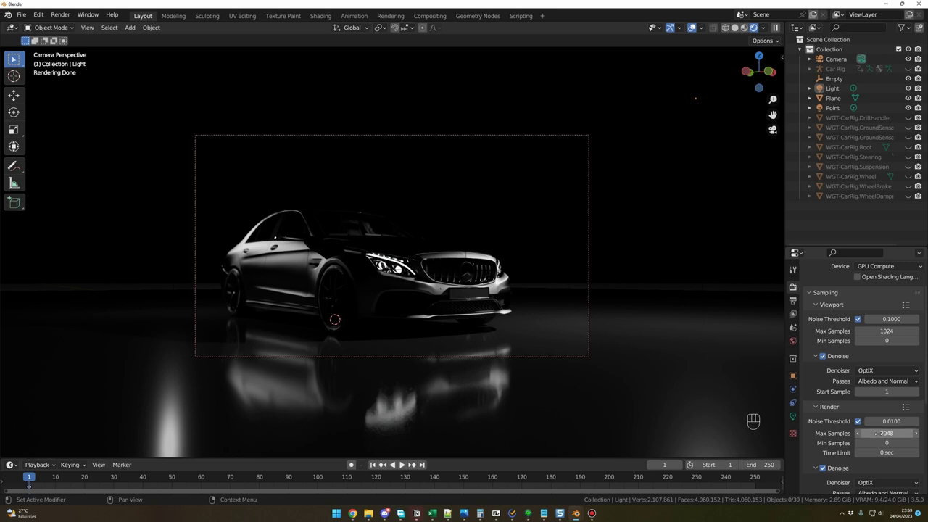
pyautogui.scroll(-2, 876, 433)
pyautogui.scroll(1, 876, 432)
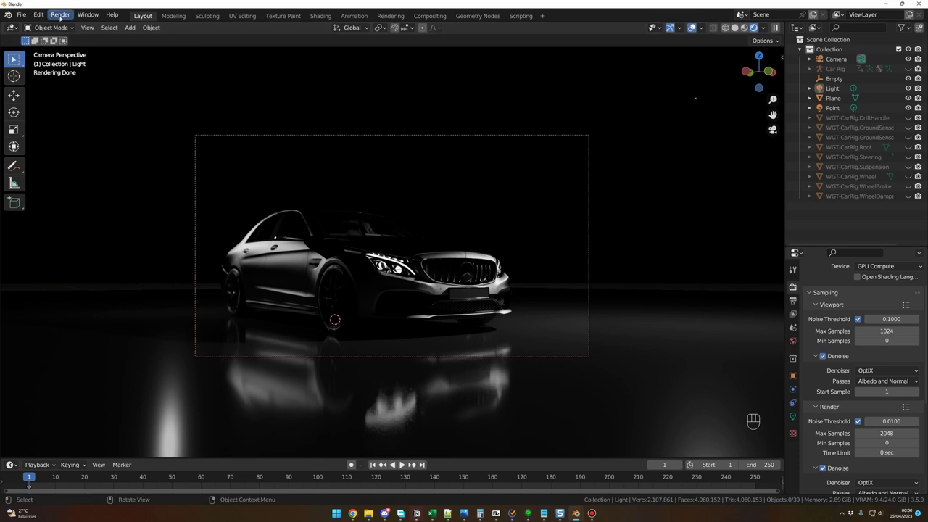
# Switch the viewport to solid shading, render the scene as a still image and reposition the render window
pyautogui.click(736, 28)
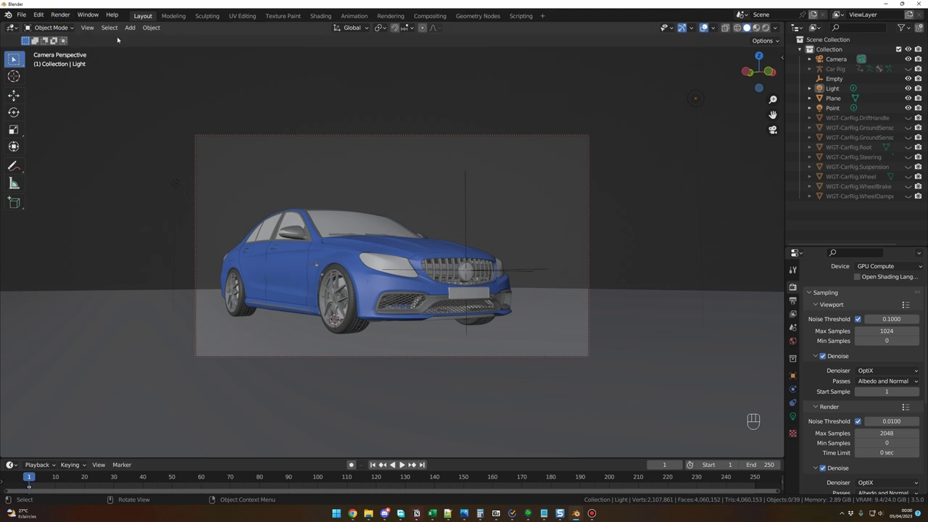
pyautogui.click(60, 15)
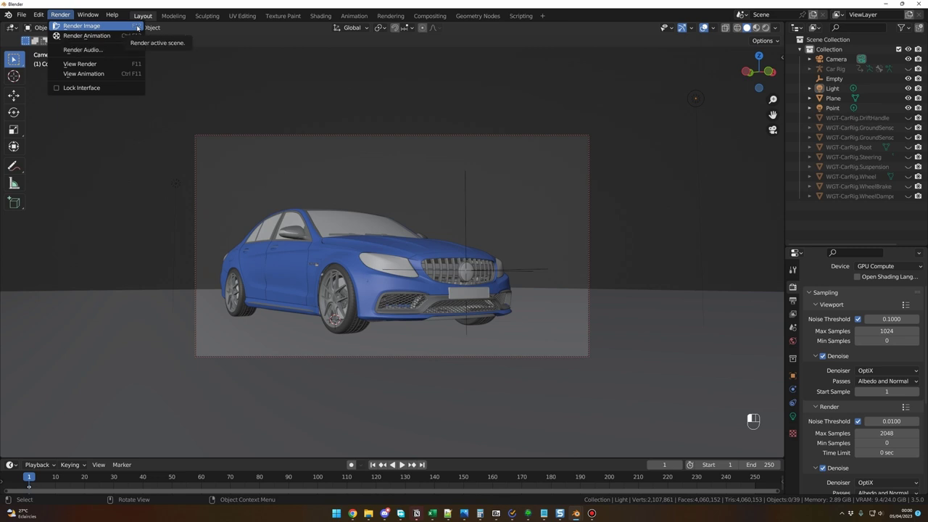
pyautogui.click(61, 15)
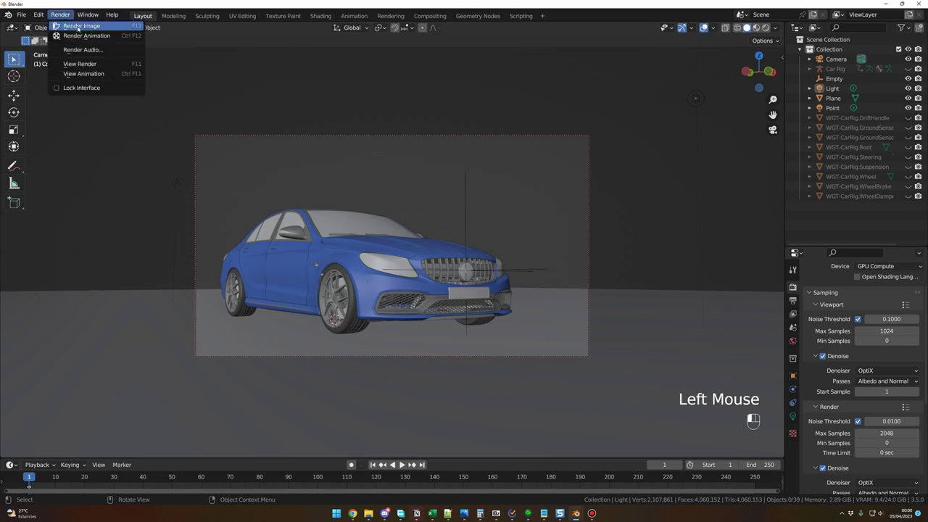
pyautogui.click(75, 27)
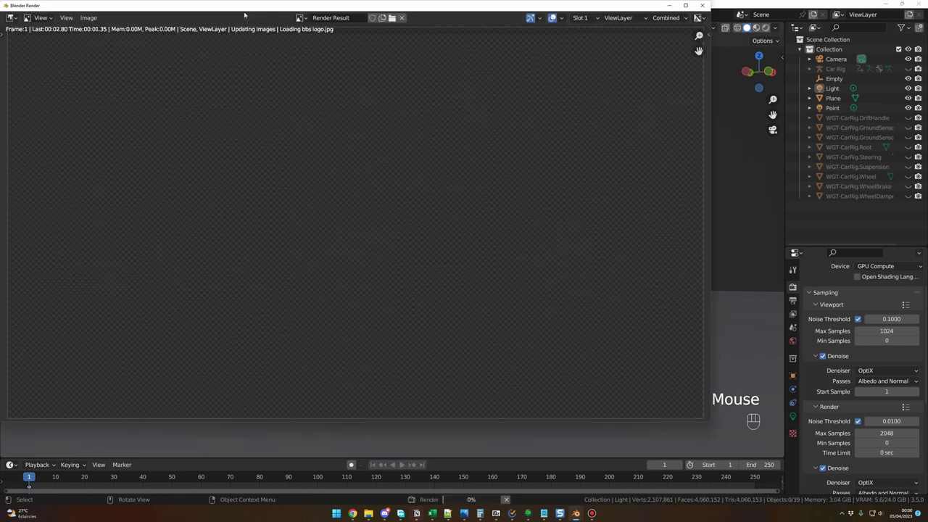
pyautogui.moveTo(248, 8); pyautogui.dragTo(299, 25)
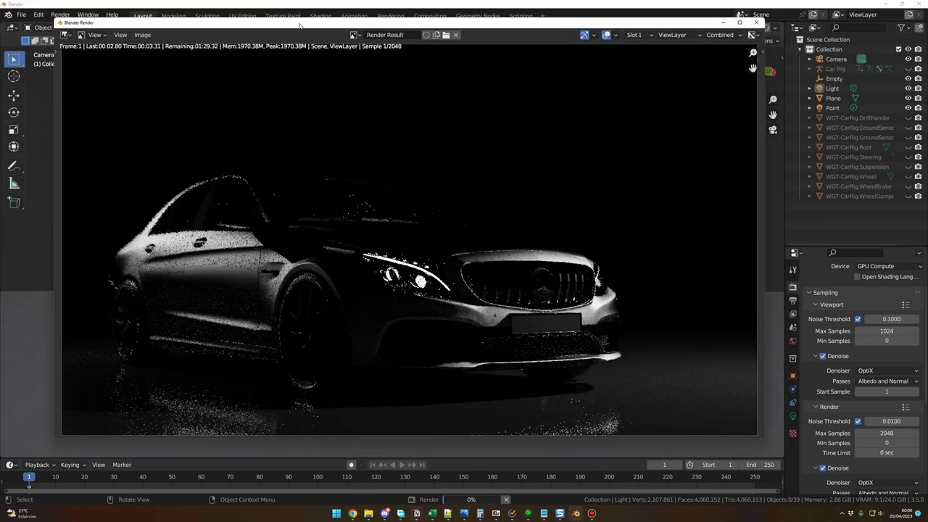